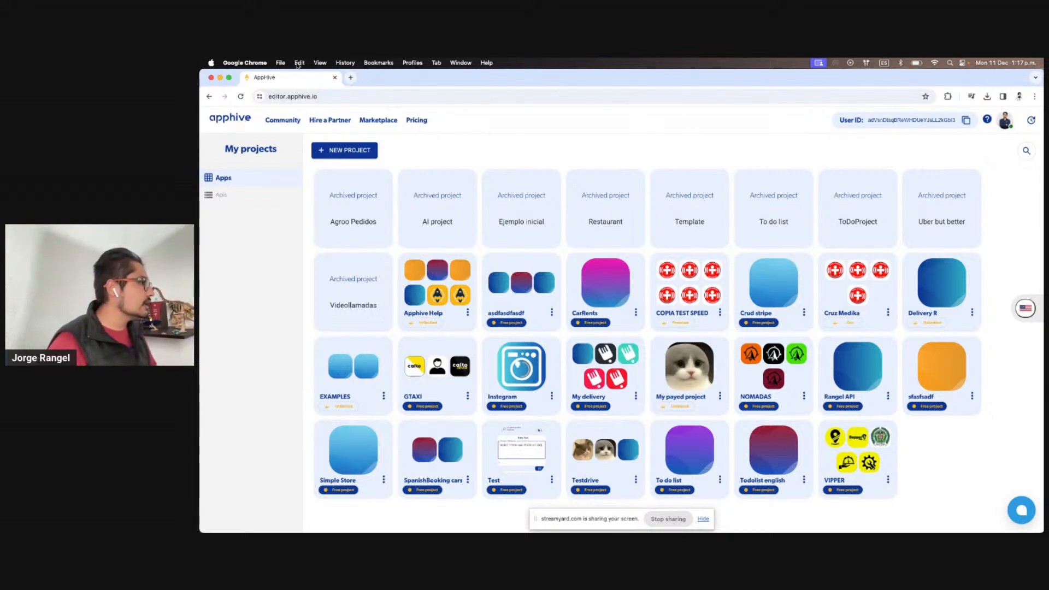
Launch QuickTime Player from Launchpad and start a new movie recording
mouse_move(475, 531)
left_click_drag(545, 522, 874, 509)
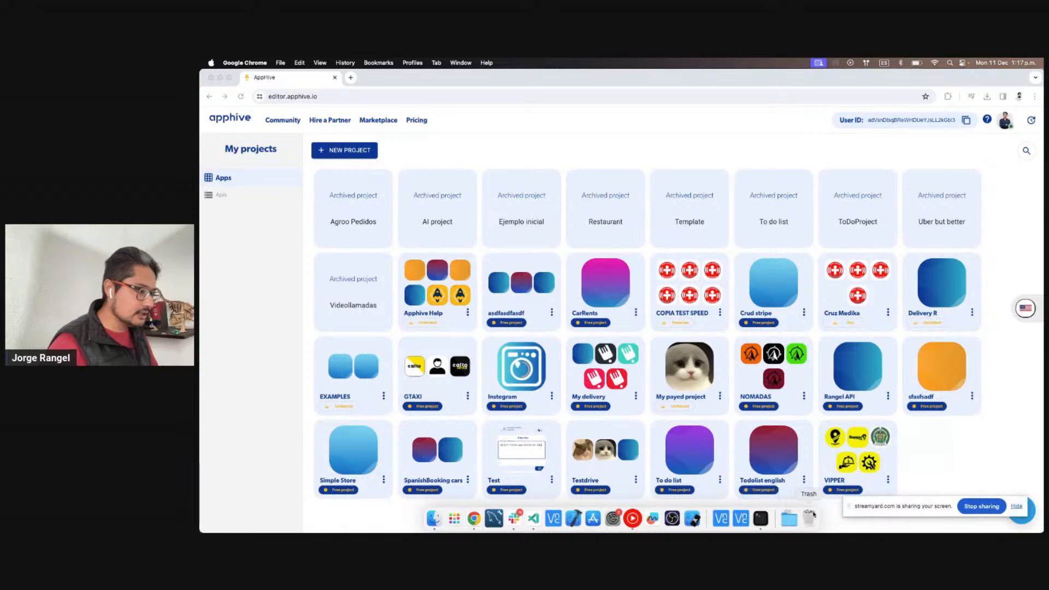
left_click(454, 518)
type("qu")
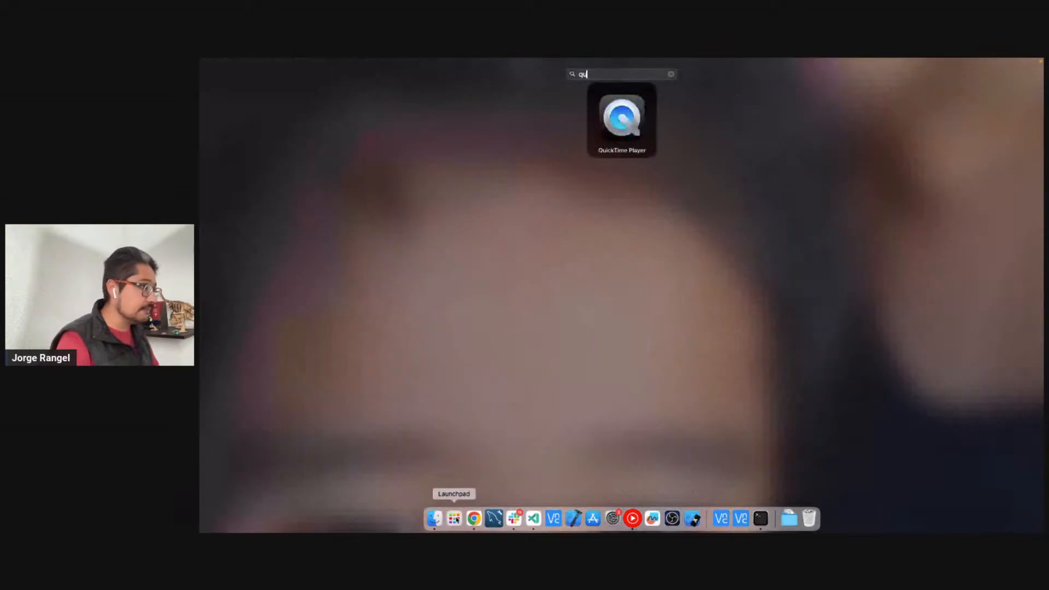
left_click(625, 120)
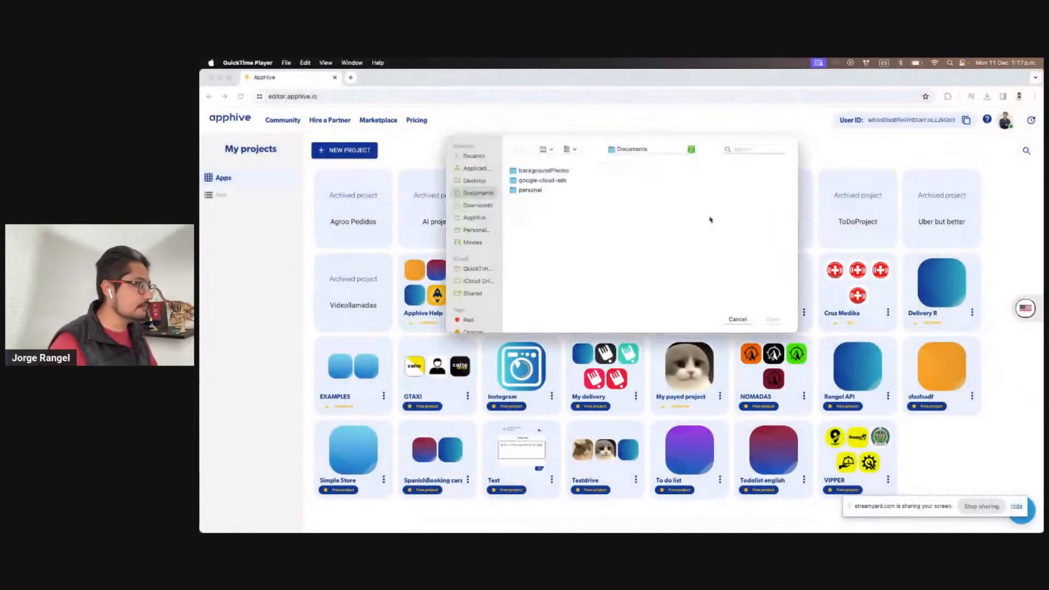
left_click(285, 63)
left_click(297, 76)
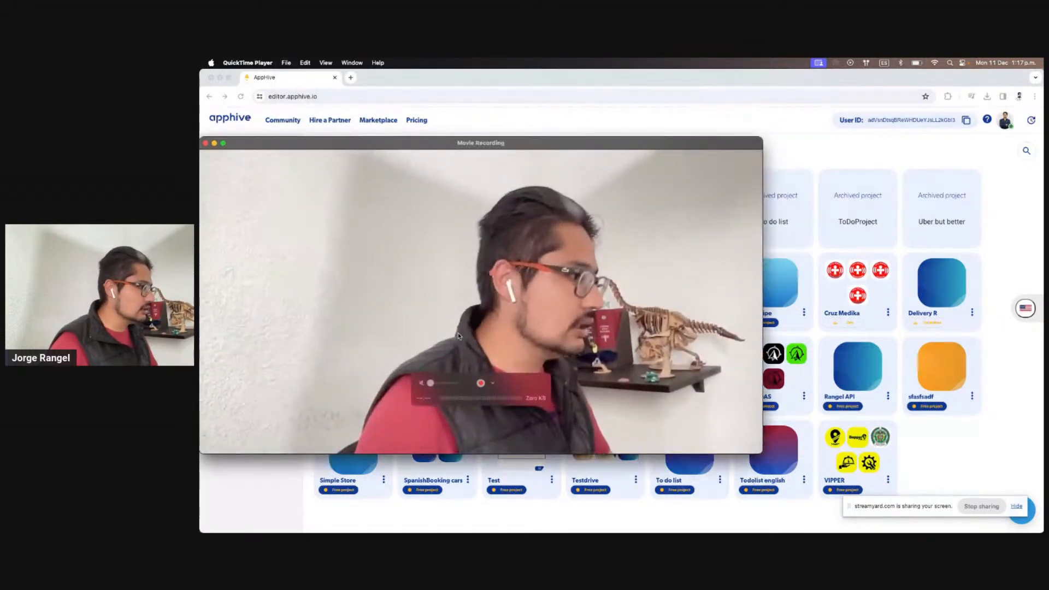
Set the iPad as the recording screen, make it full screen, then return to Chrome
left_click(493, 383)
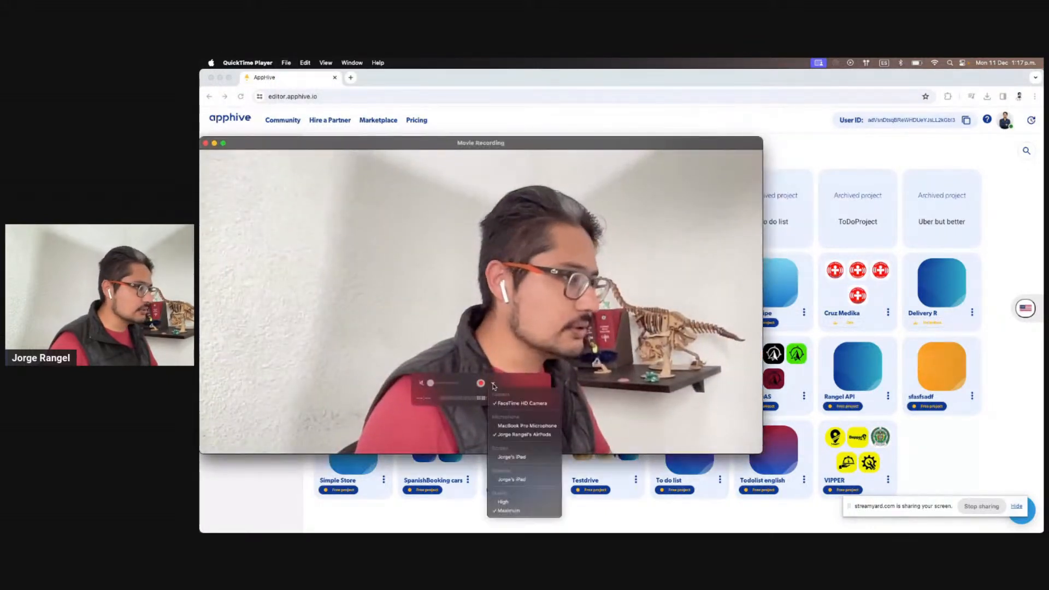
left_click(527, 456)
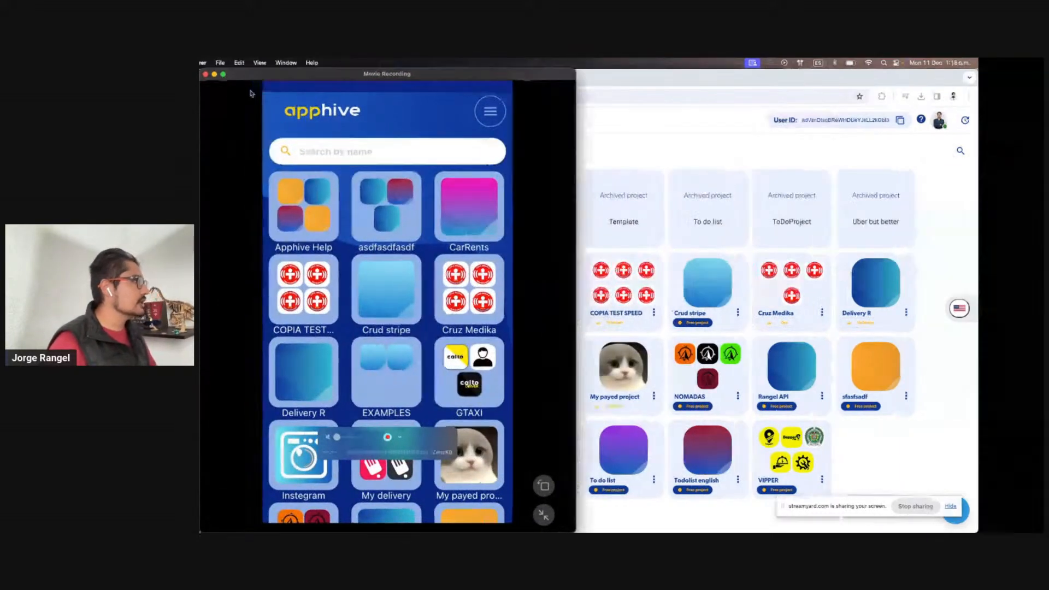
left_click(223, 75)
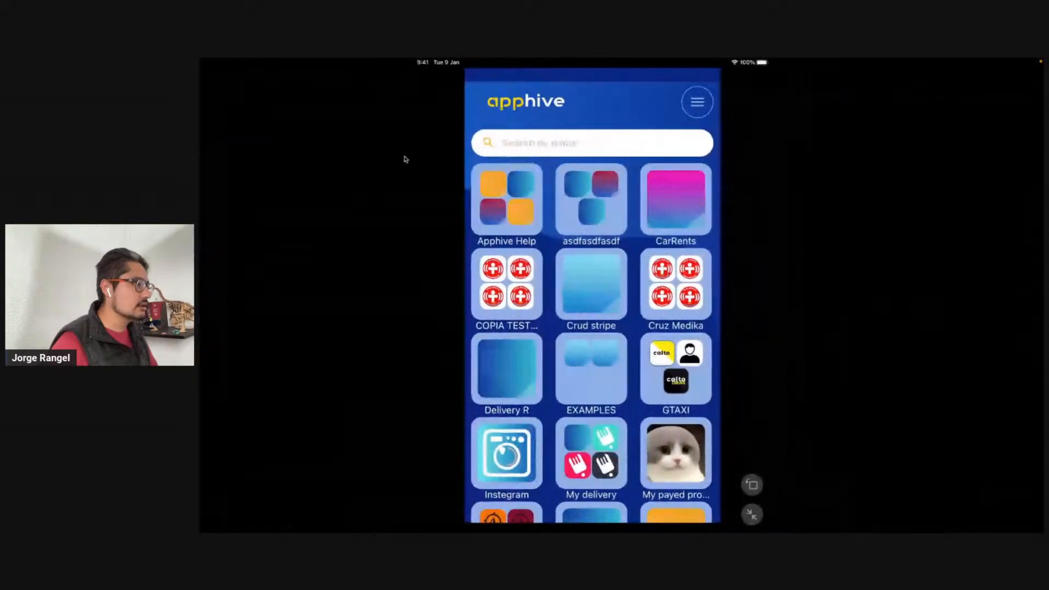
key("ctrl+Left")
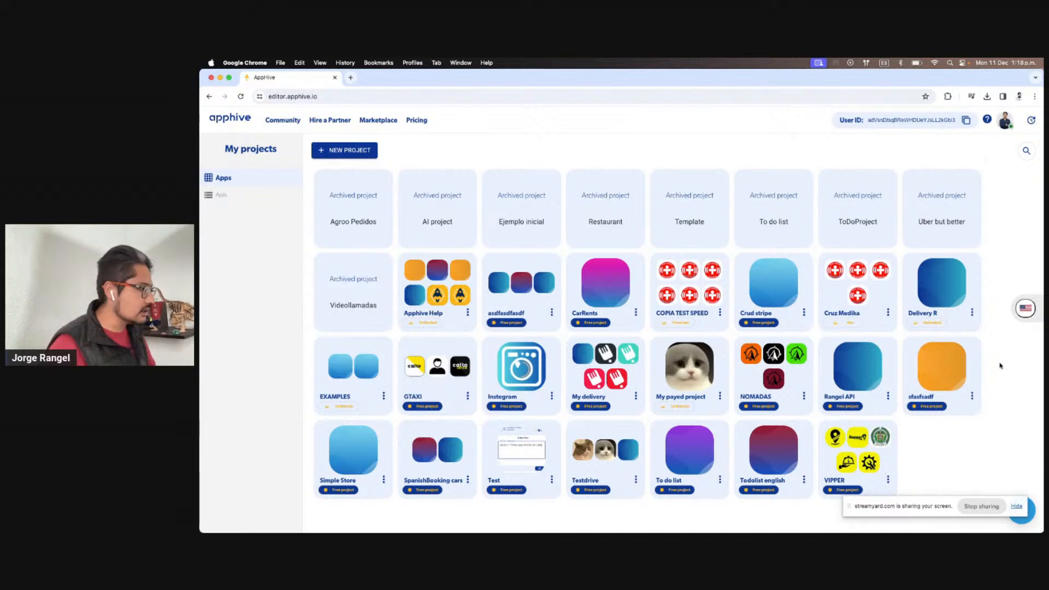
Back out of the Crud stripe app and open the Simple Store project's Main app instead
left_click(762, 302)
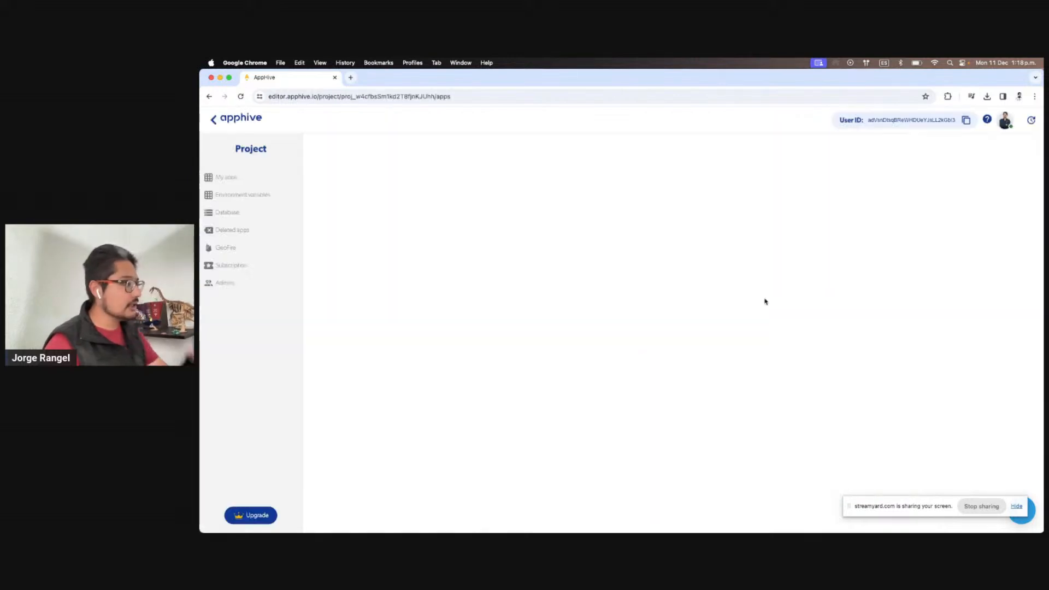
left_click(439, 237)
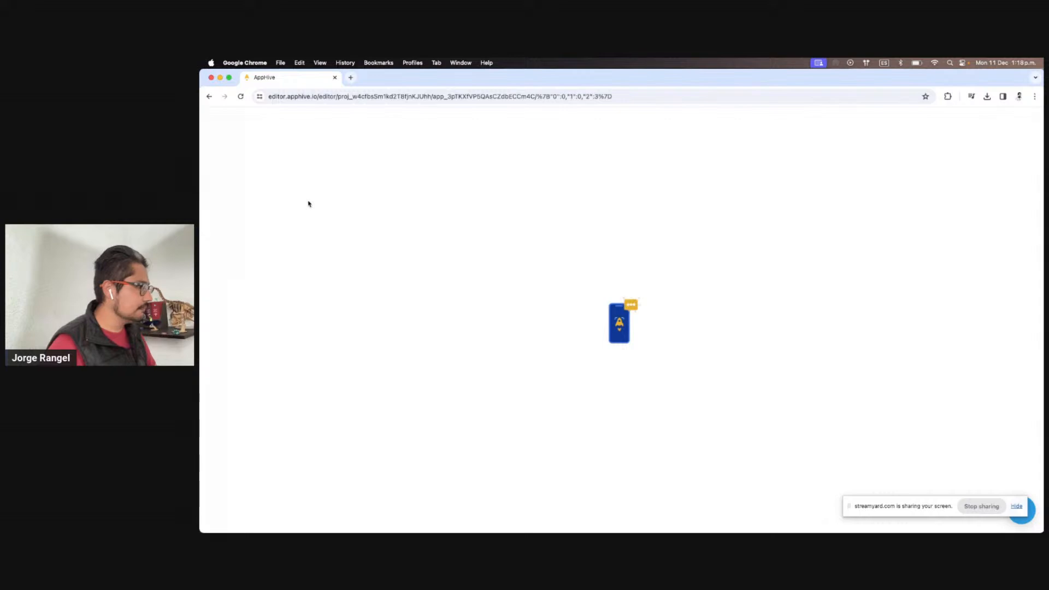
left_click(212, 117)
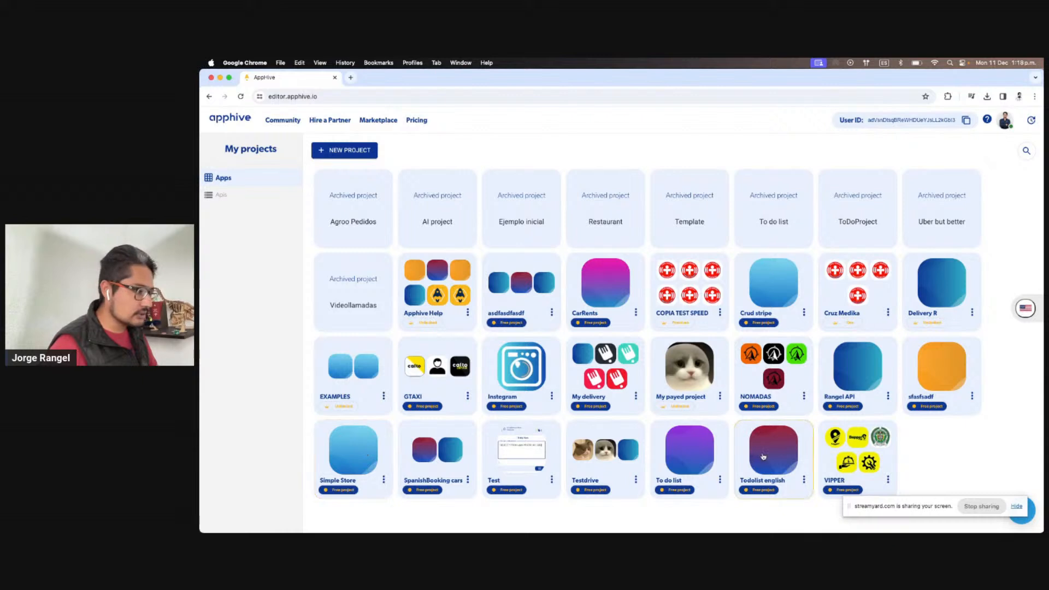
left_click(334, 461)
left_click(431, 213)
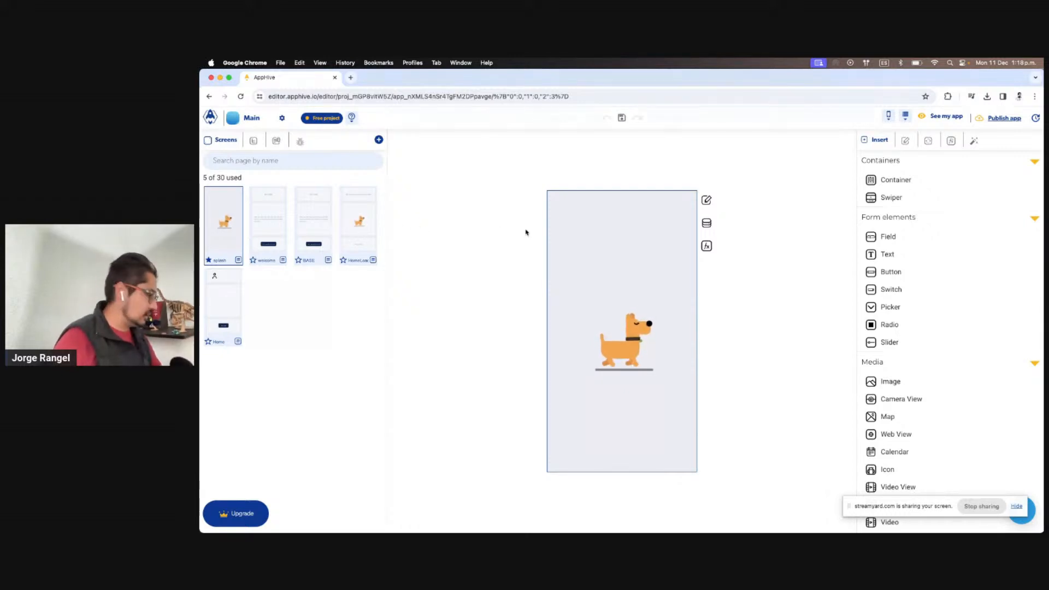
Glance at the iPad mirror, then reopen the Main app in the editor
key("ctrl+Right")
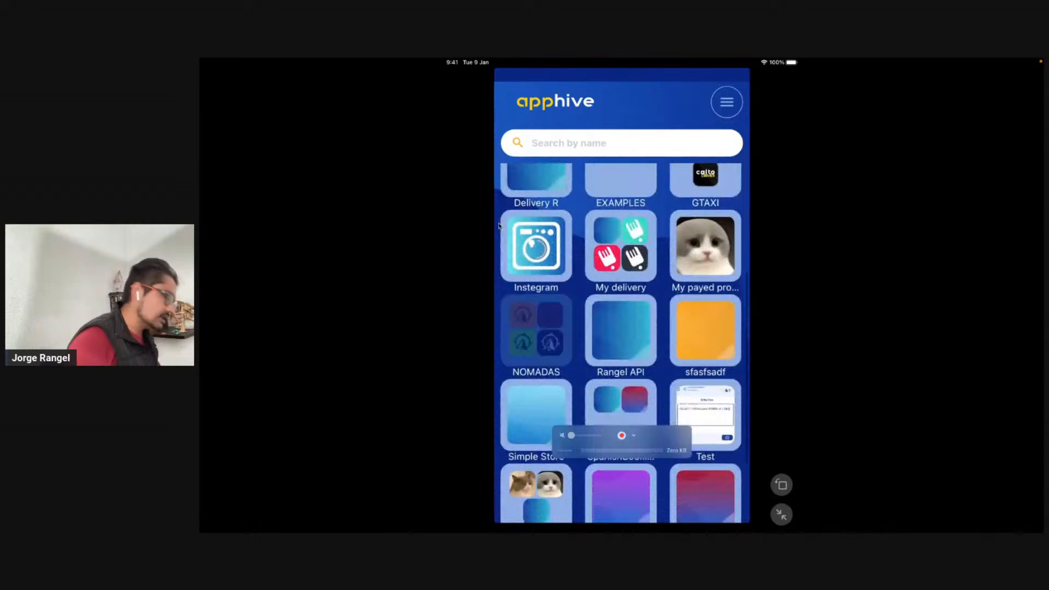
key("ctrl+Left")
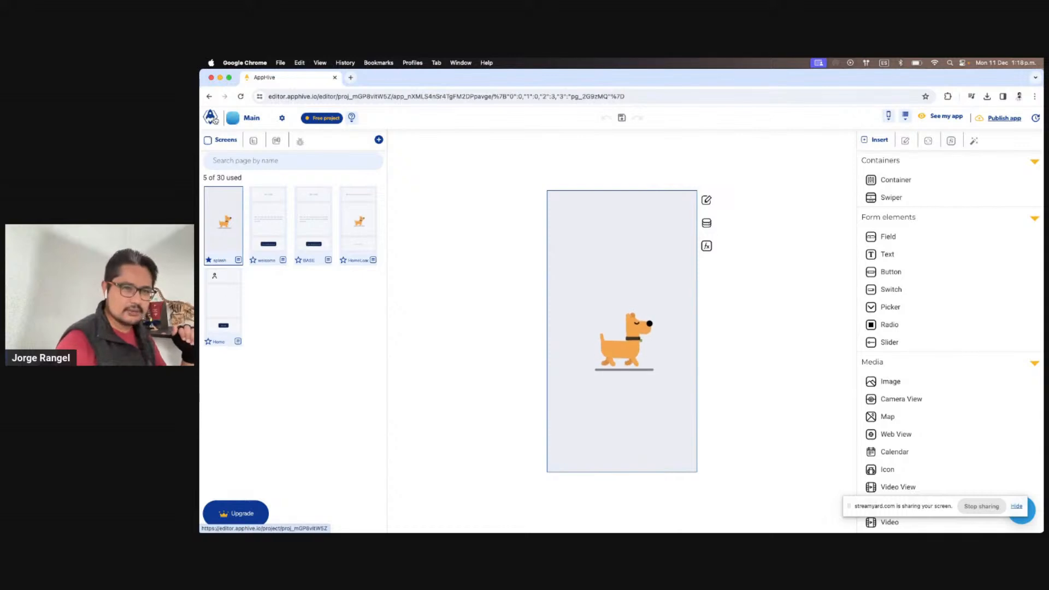
left_click(211, 117)
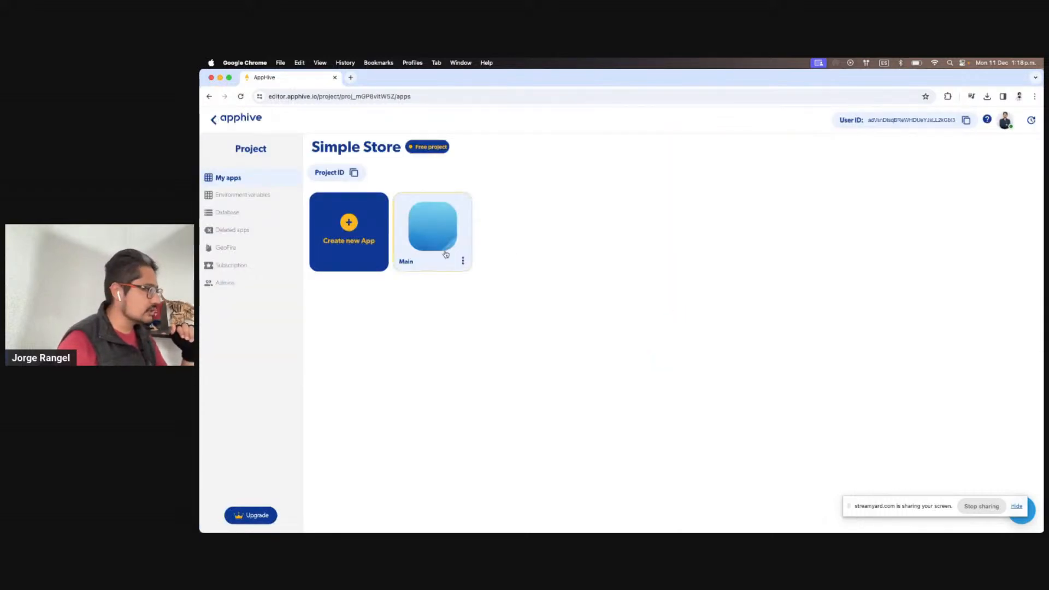
left_click(430, 240)
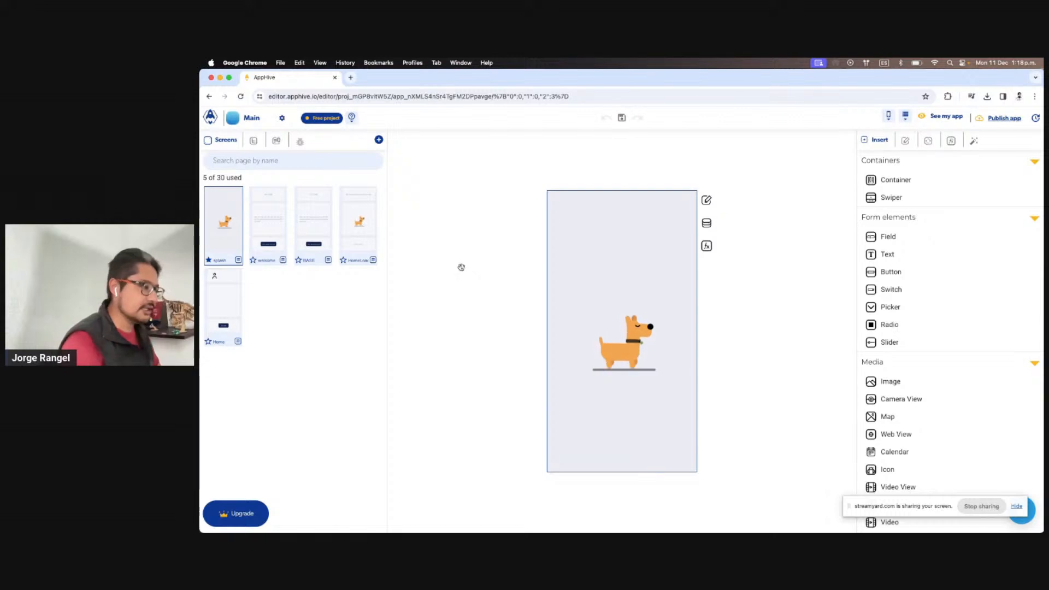
Screenshot the splash screen's dog image area, then go to the Main app's settings
key("super+shift+5")
left_click_drag(280, 84, 719, 416)
left_click_drag(763, 461, 617, 333)
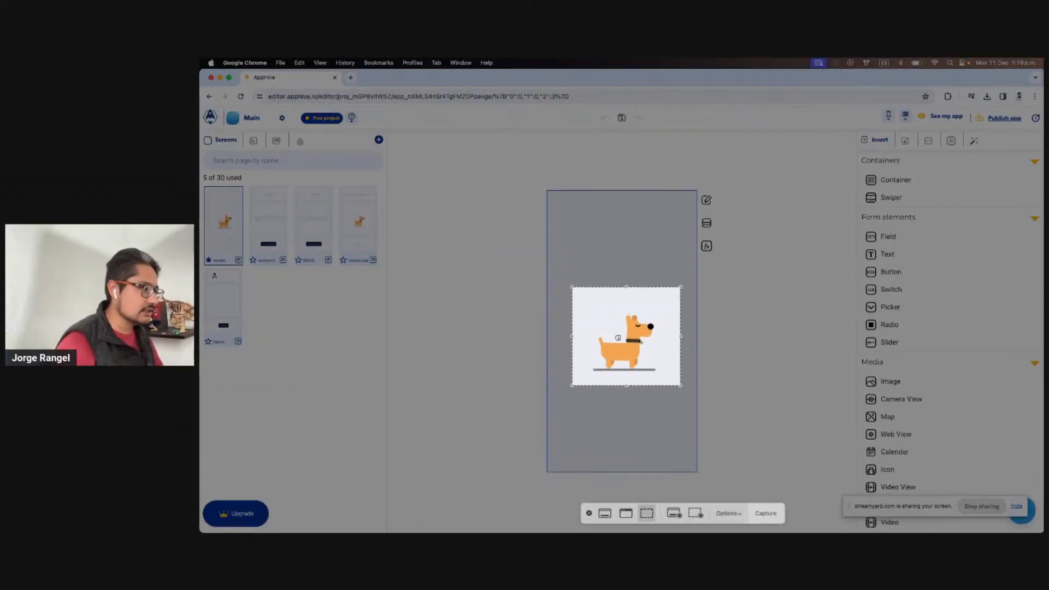
left_click(765, 513)
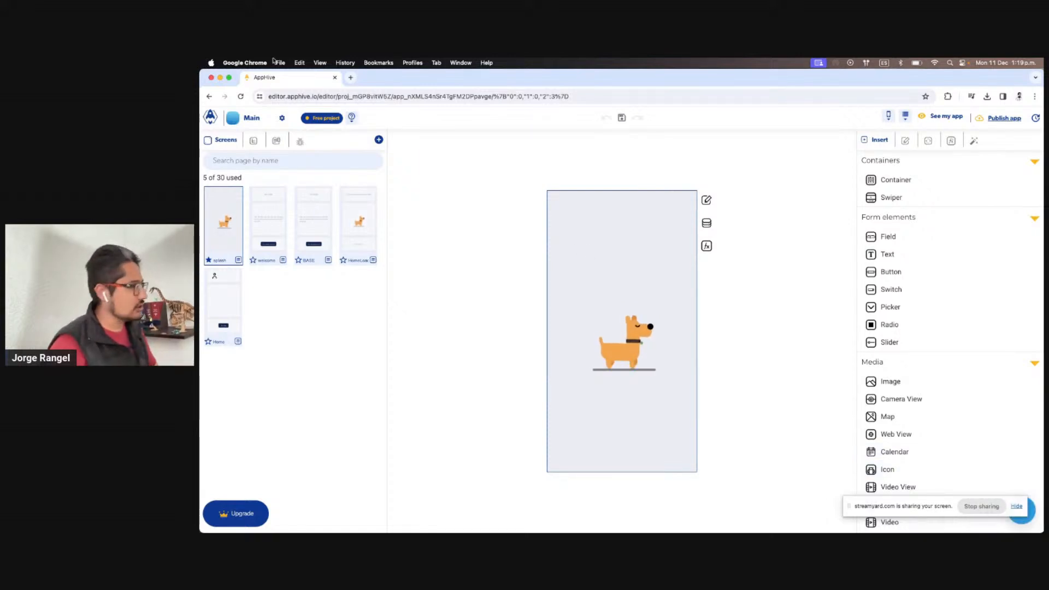
left_click(282, 118)
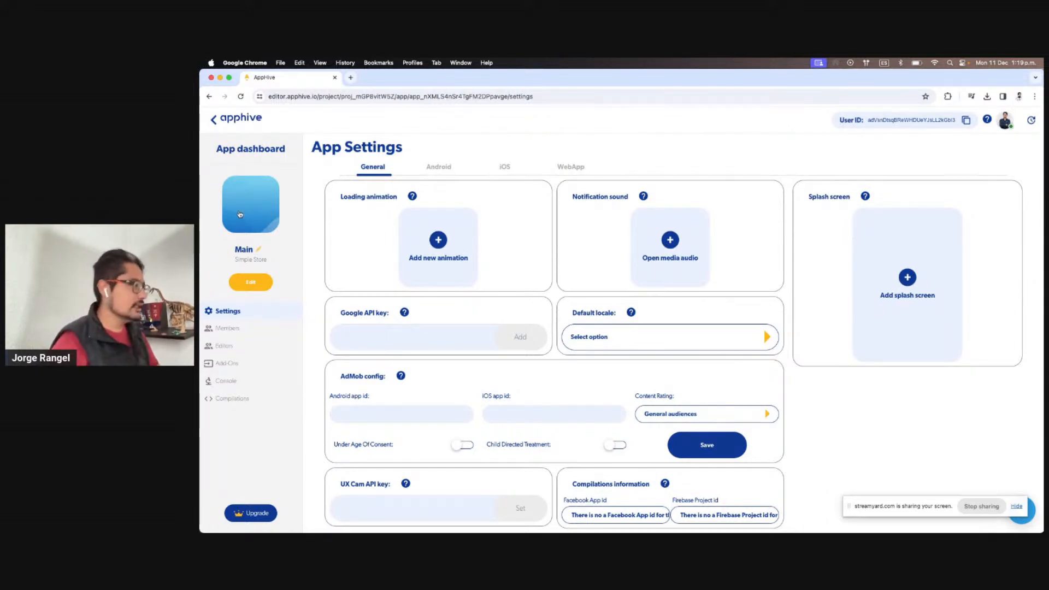
Upload the newest Desktop dog screenshot as the Main app icon and return to the editor
left_click(251, 213)
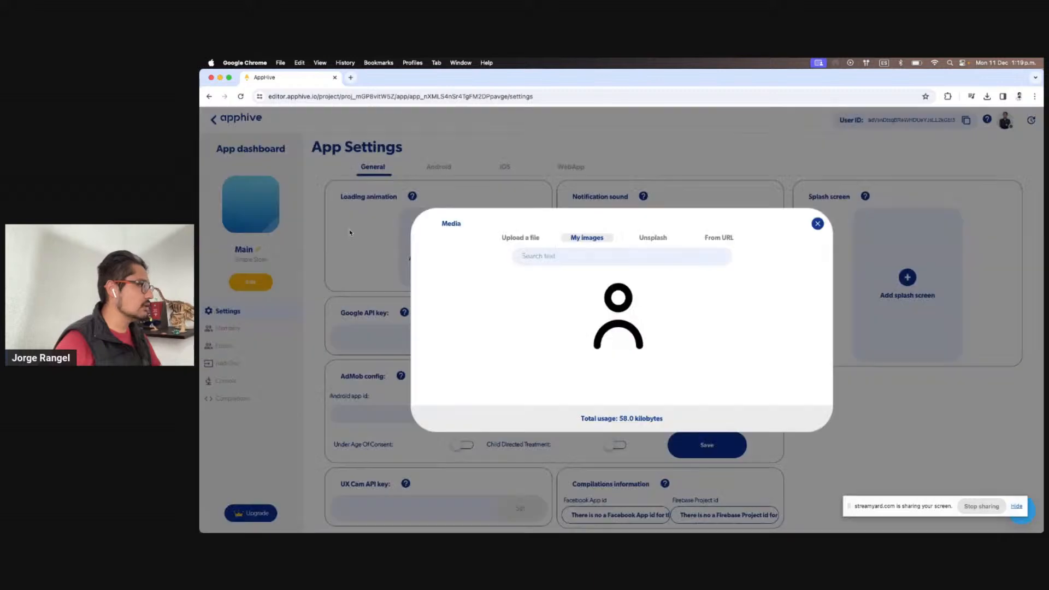
left_click(521, 237)
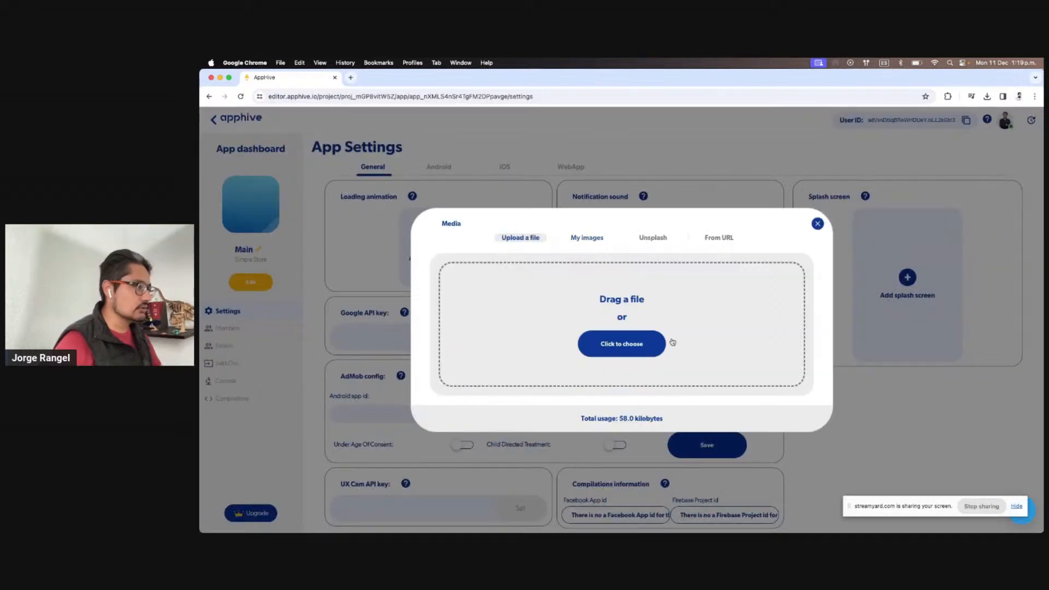
left_click(626, 350)
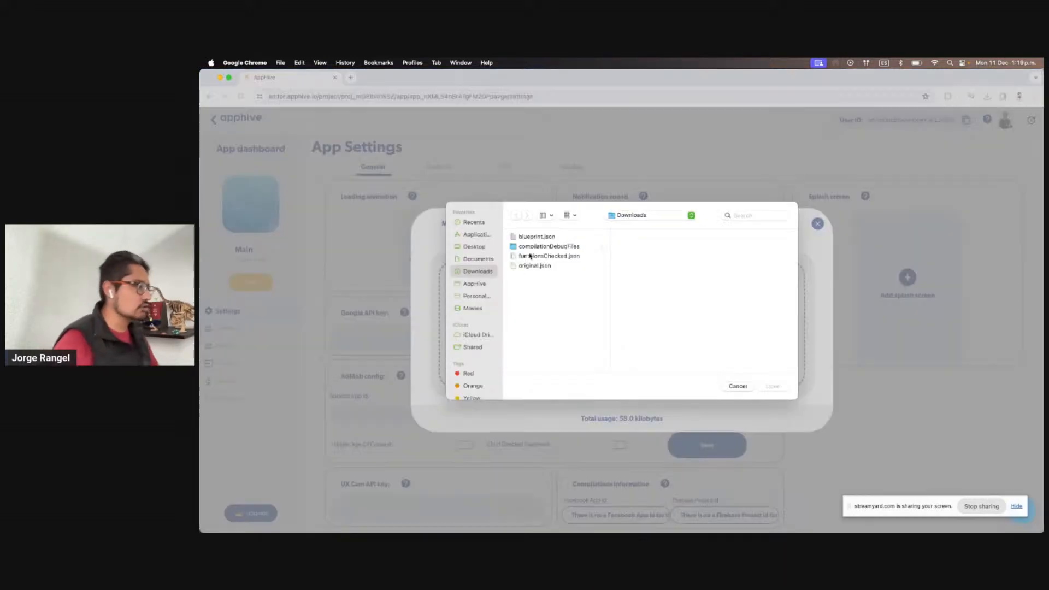
left_click(468, 247)
left_click(570, 246)
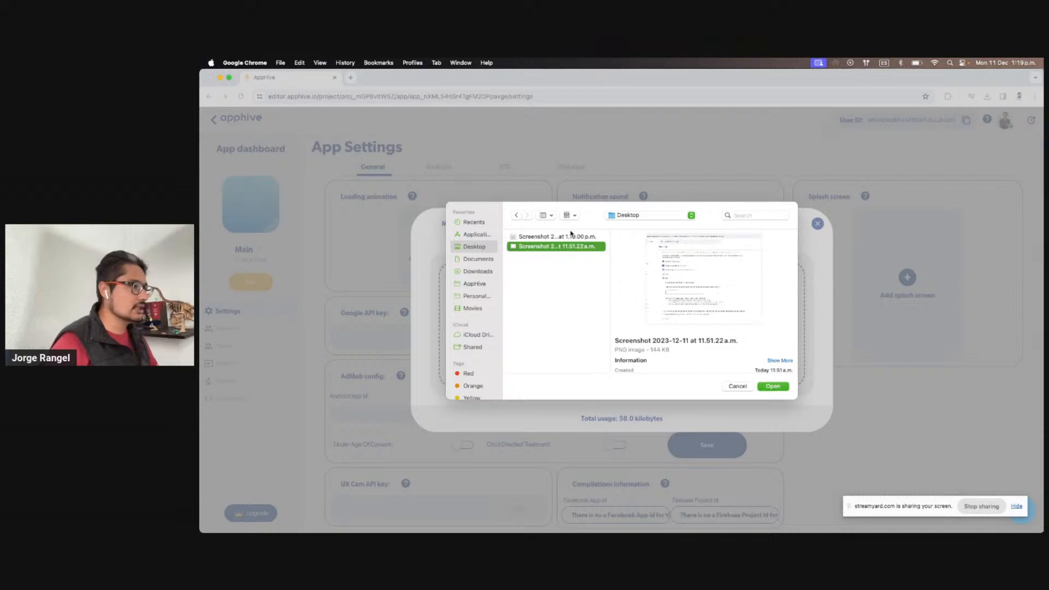
left_click(571, 236)
left_click(773, 386)
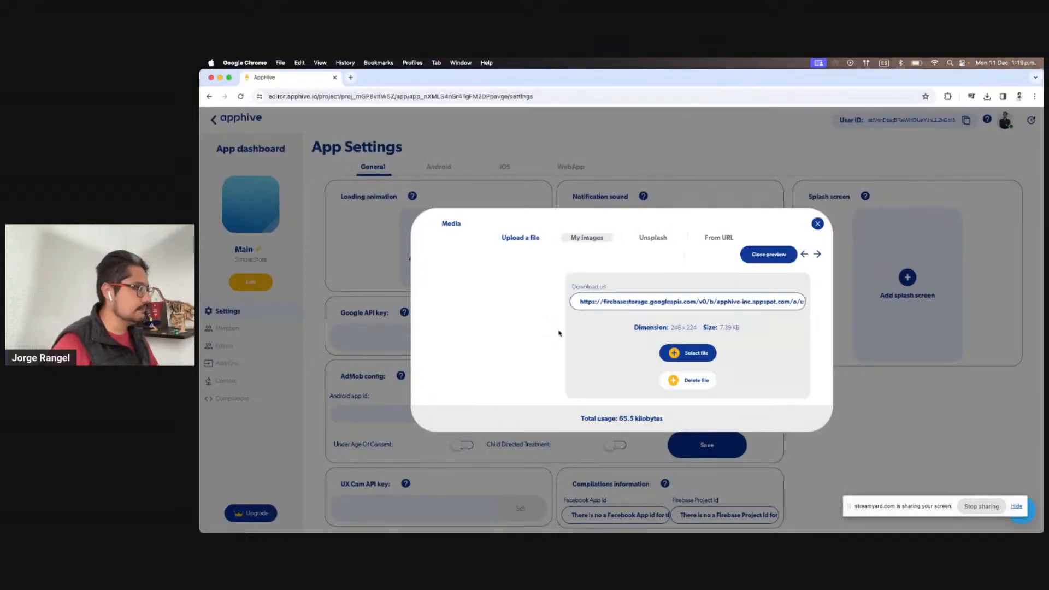
left_click(706, 354)
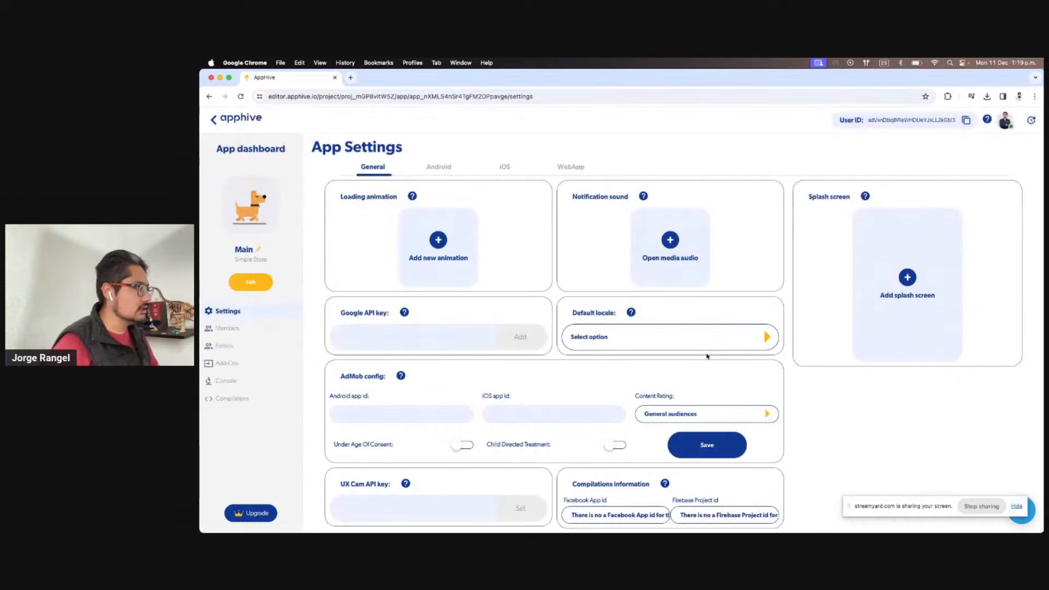
left_click(250, 289)
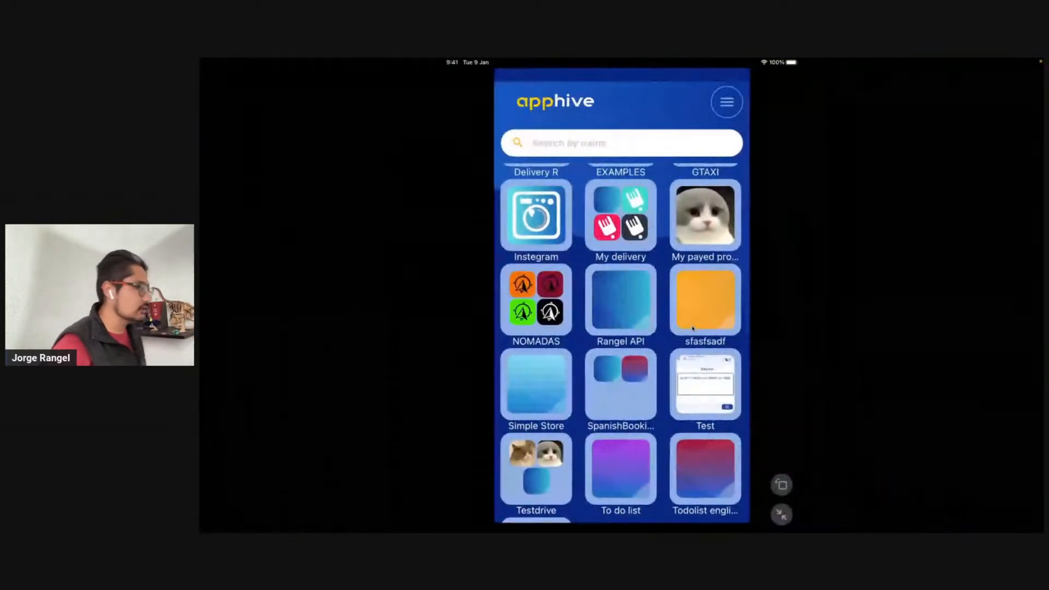
Scroll the Main app page down and back up
scroll(693, 329, "down", 3)
scroll(692, 329, "up", 7)
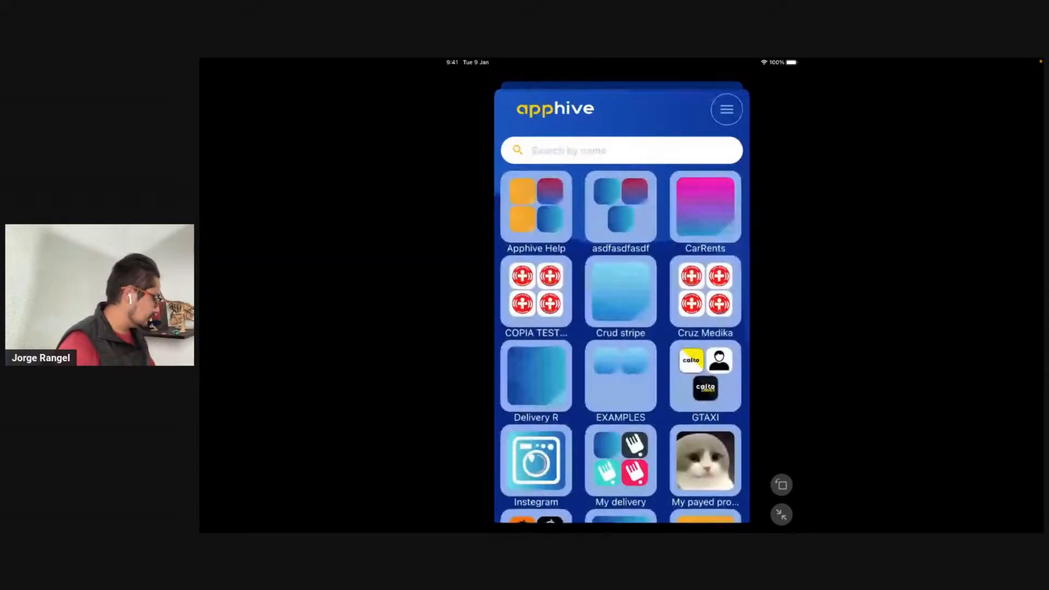
On the iPad, launch Simple Store's Main app, sign in via Google, then return to Chrome
scroll(622, 328, "down", 6)
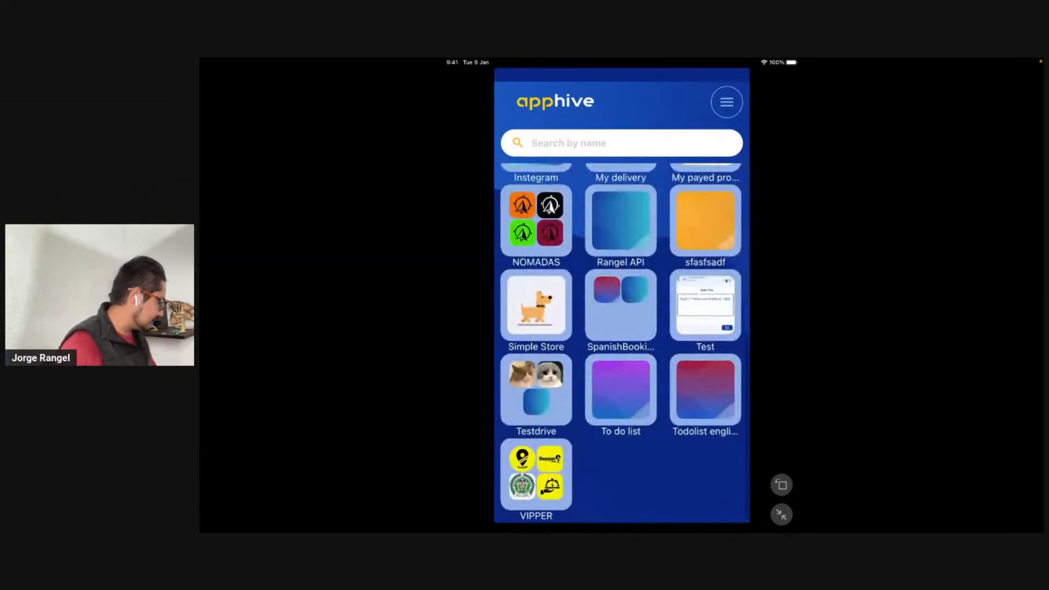
left_click(536, 305)
left_click(535, 187)
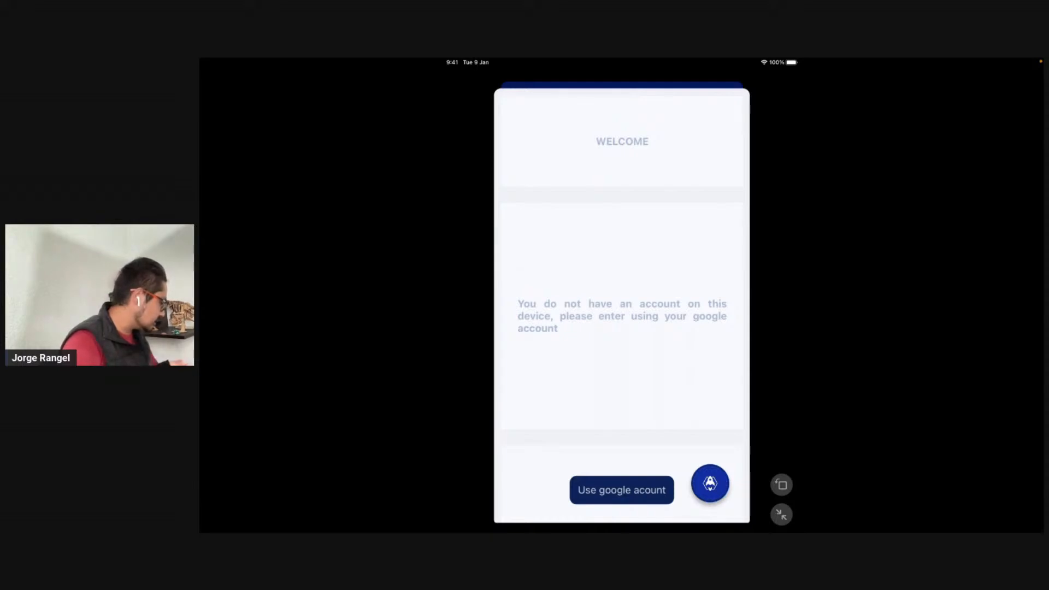
left_click(621, 490)
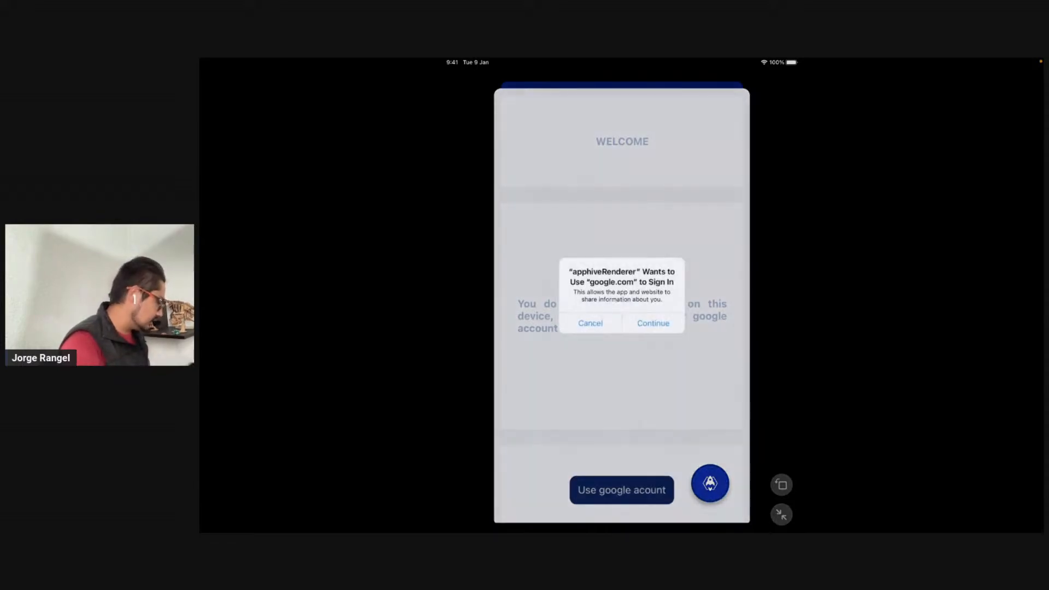
left_click(653, 322)
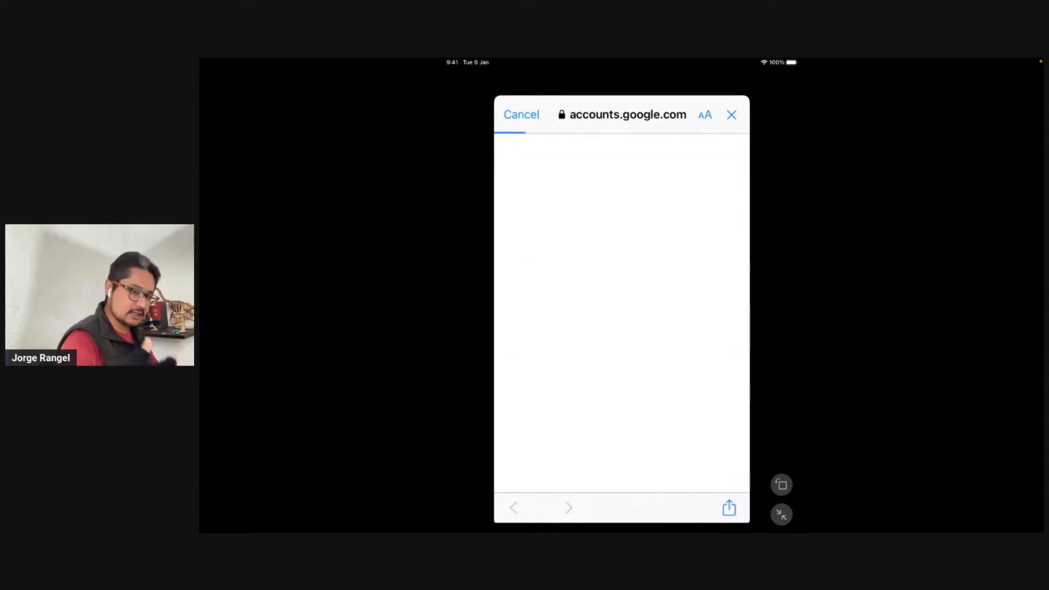
left_click(621, 299)
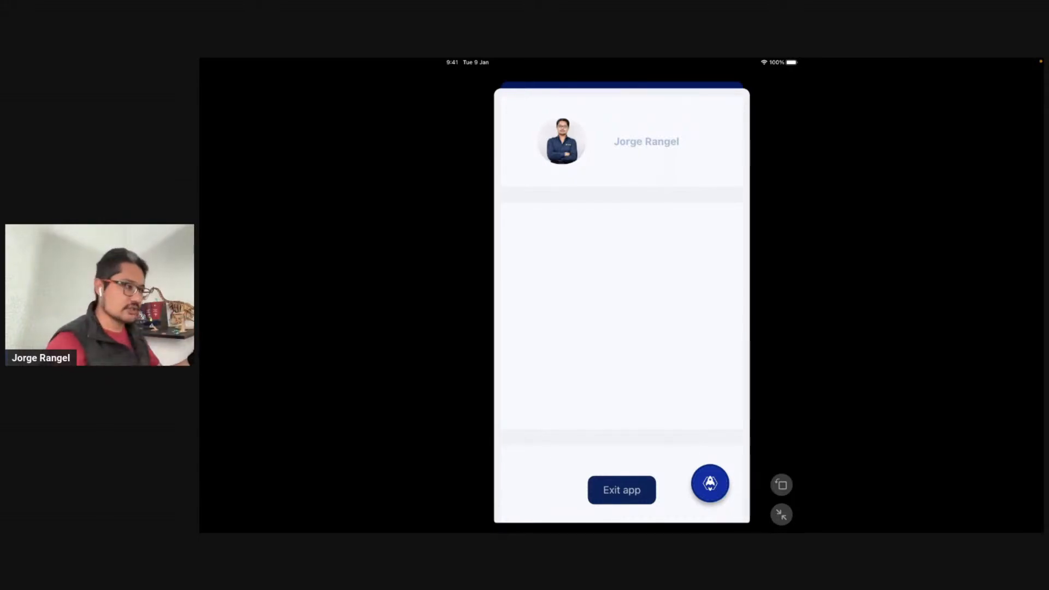
key("ctrl+Left")
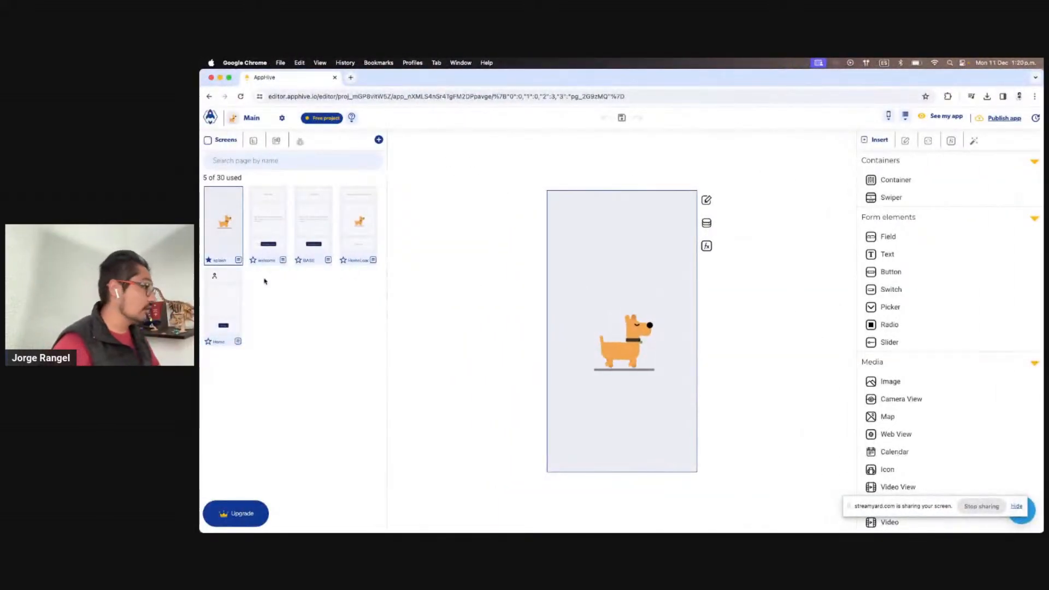
View Home's functions, then open HomeLoader's onLoad function and its database browser
left_click(223, 305)
left_click(706, 246)
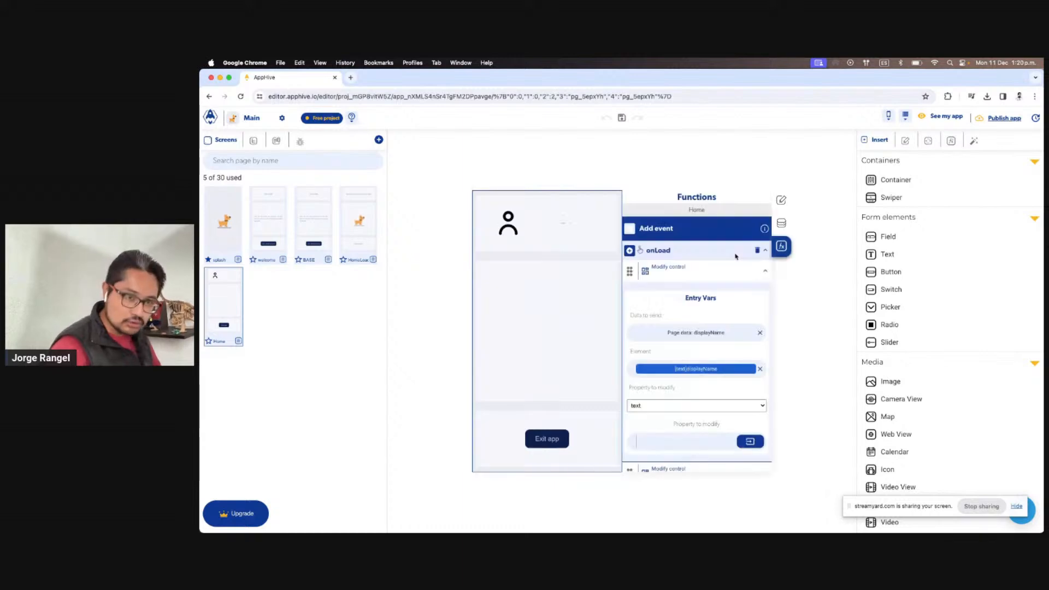
scroll(731, 301, "down", 1)
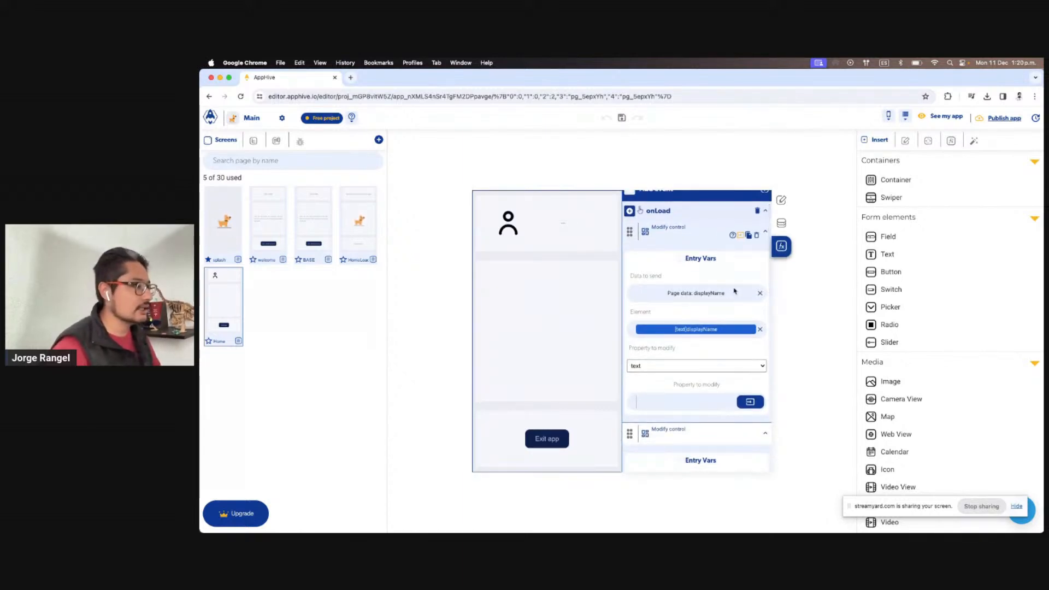
scroll(732, 291, "up", 1)
left_click(370, 210)
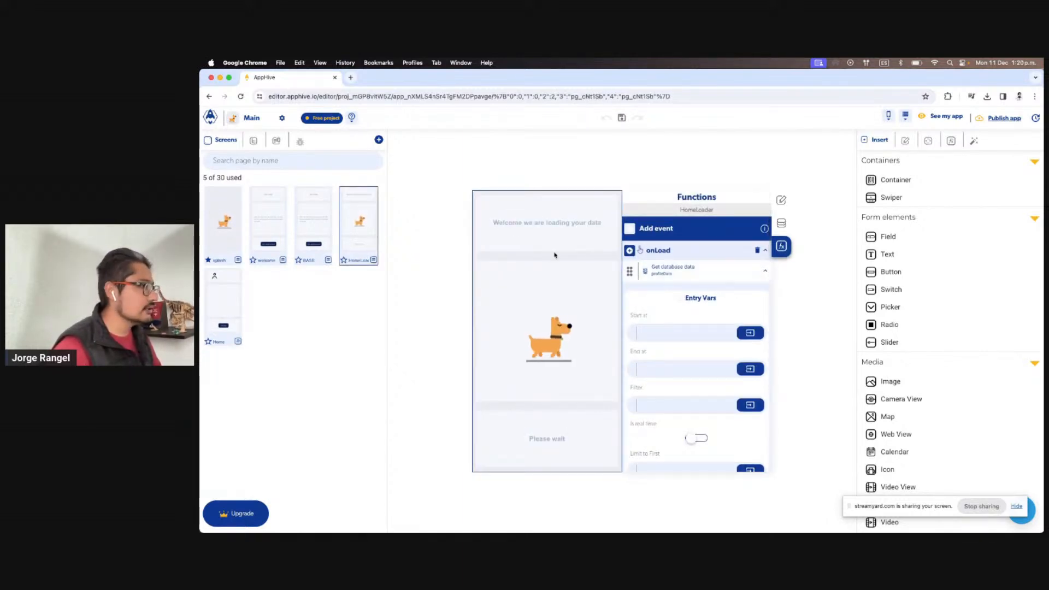
scroll(704, 270, "down", 1)
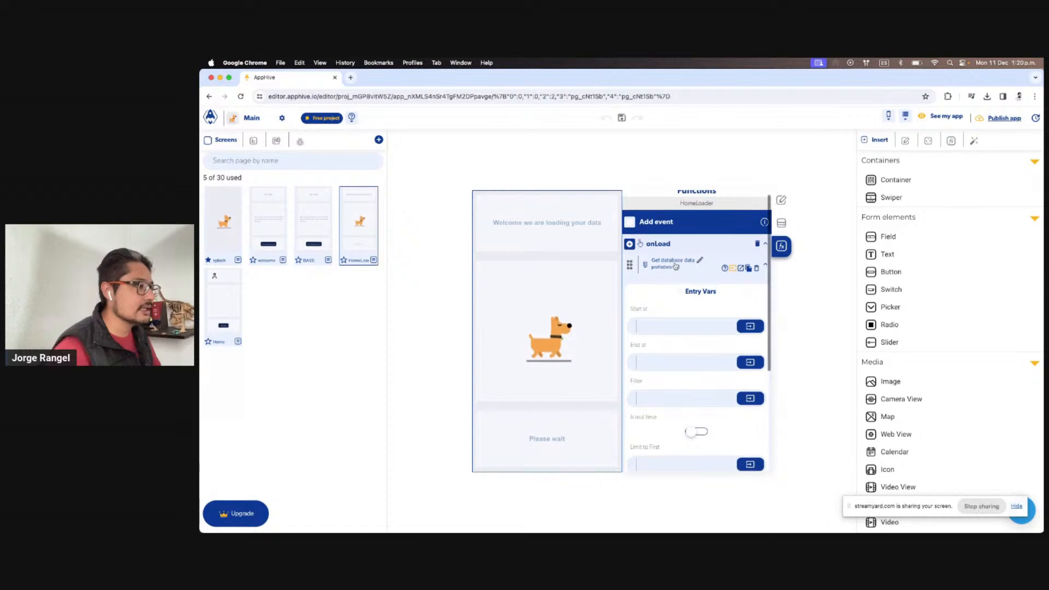
scroll(694, 266, "down", 3)
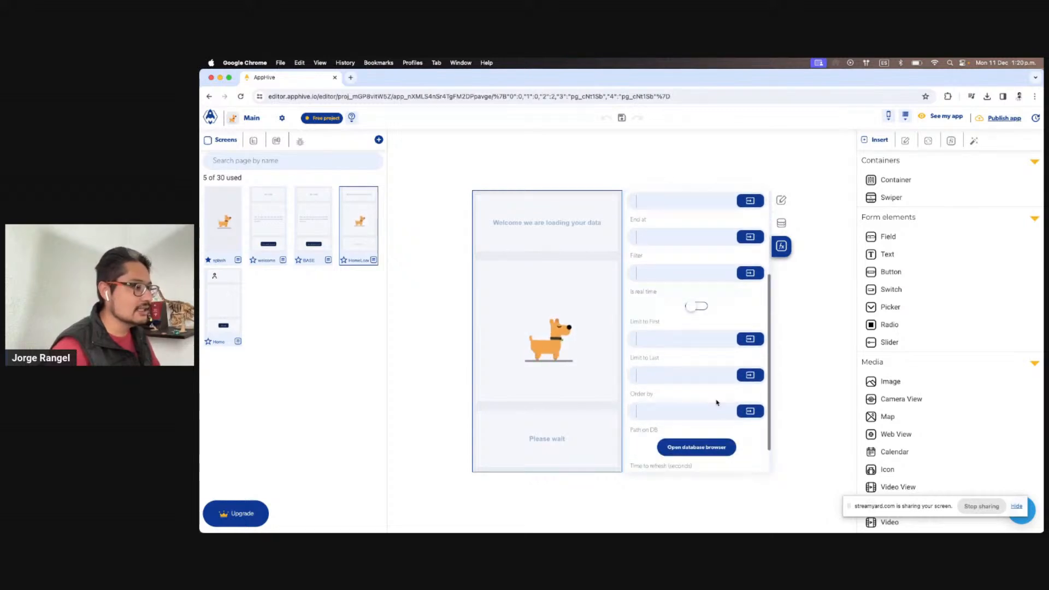
left_click(698, 444)
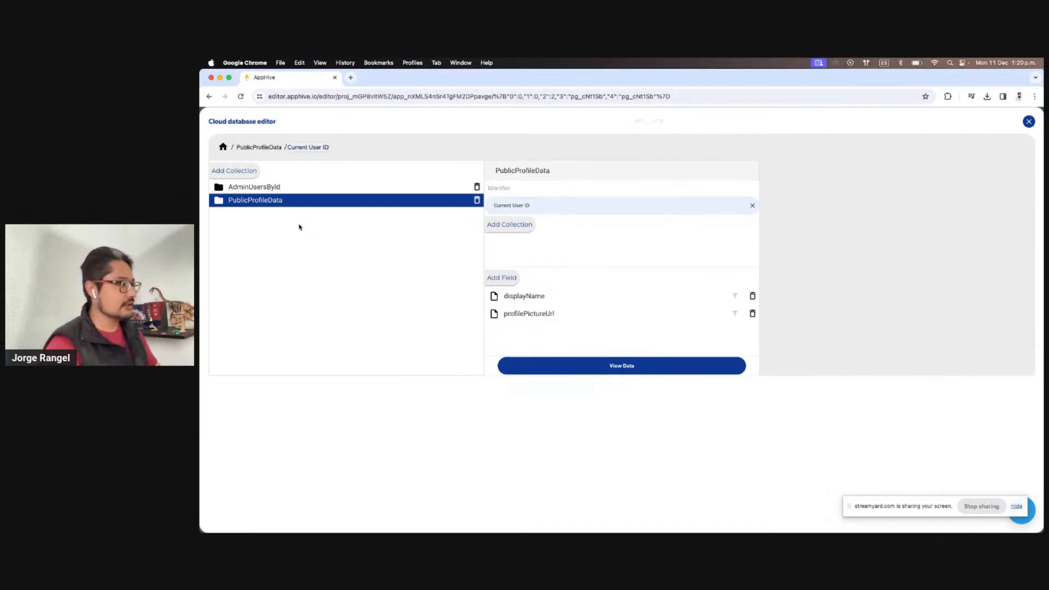
Close the cloud database, show the Get database data callbacks, and expand the Empty data codeCompute code
left_click(1028, 122)
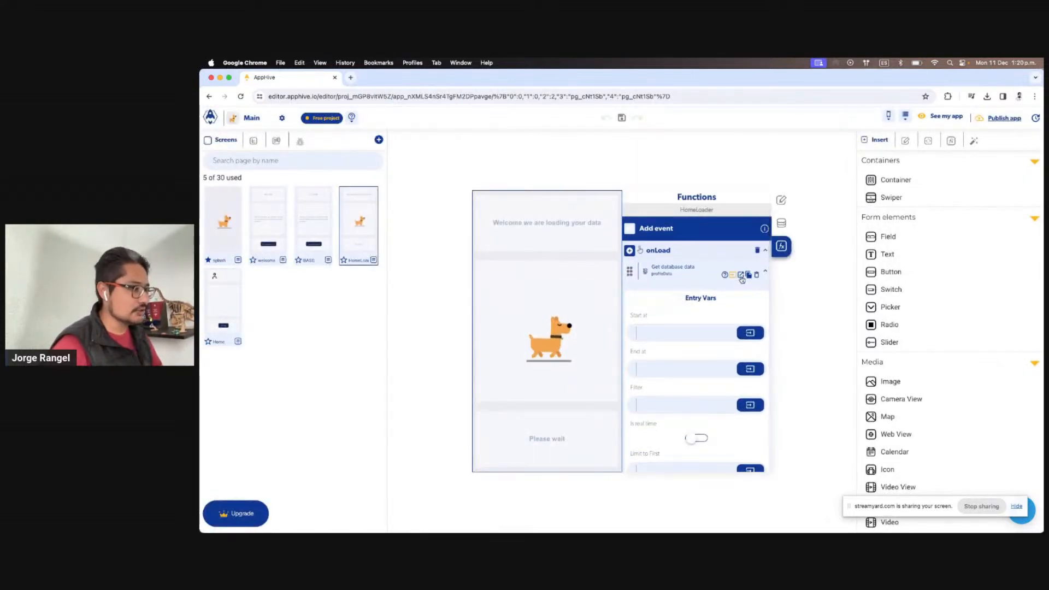
left_click(741, 275)
scroll(710, 273, "down", 2)
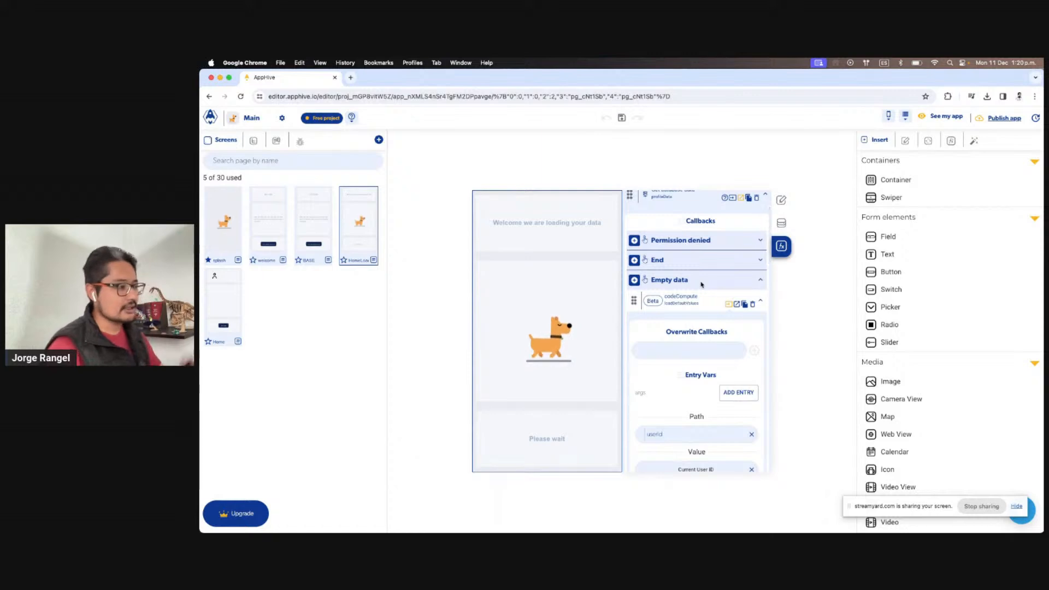
scroll(701, 284, "down", 10)
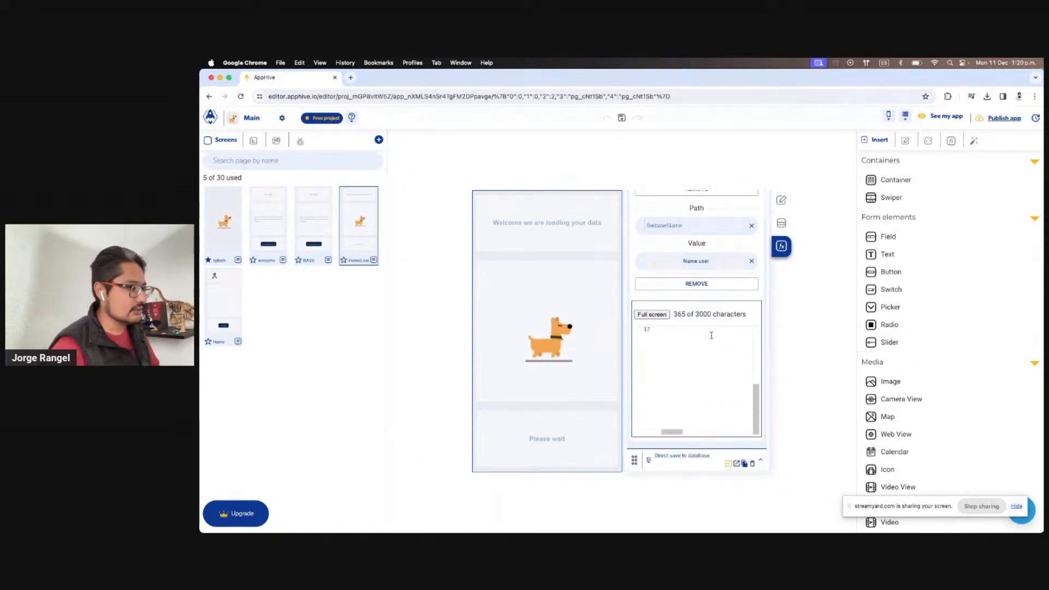
scroll(696, 438, "down", 10)
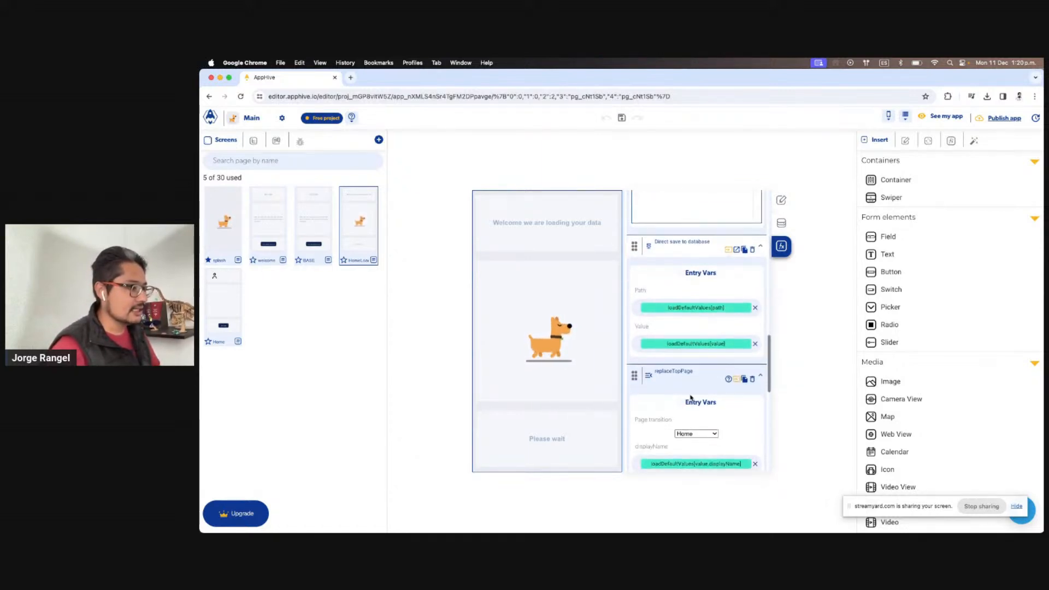
scroll(684, 368, "down", 5)
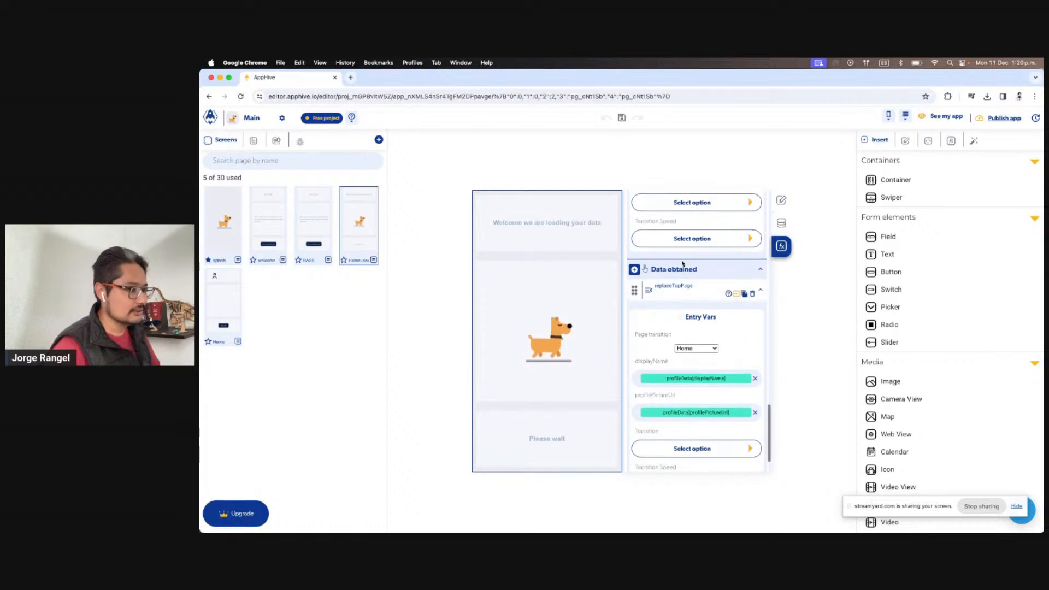
scroll(693, 350, "up", 15)
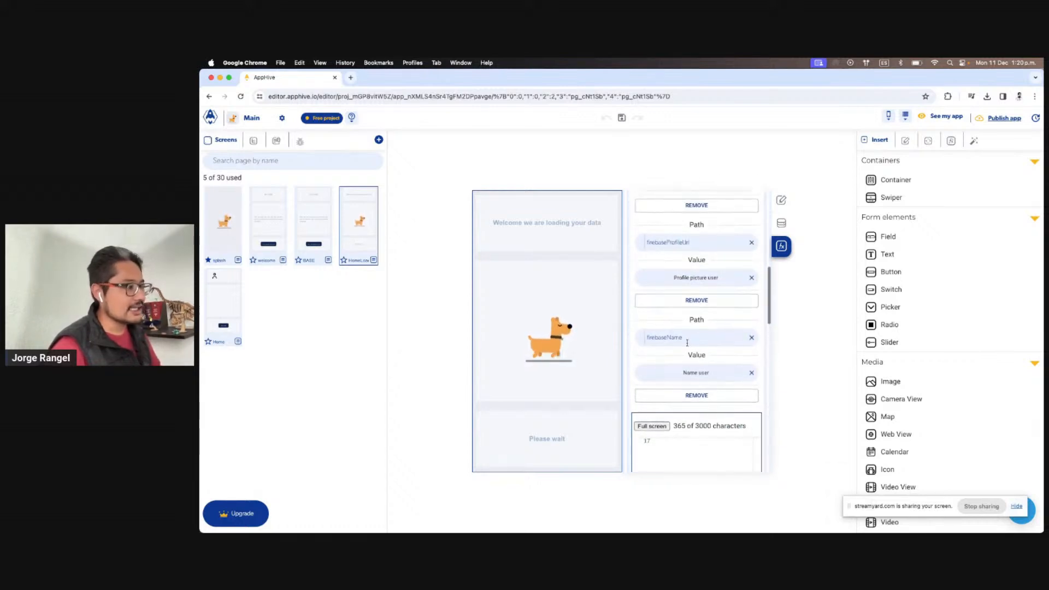
scroll(687, 344, "up", 3)
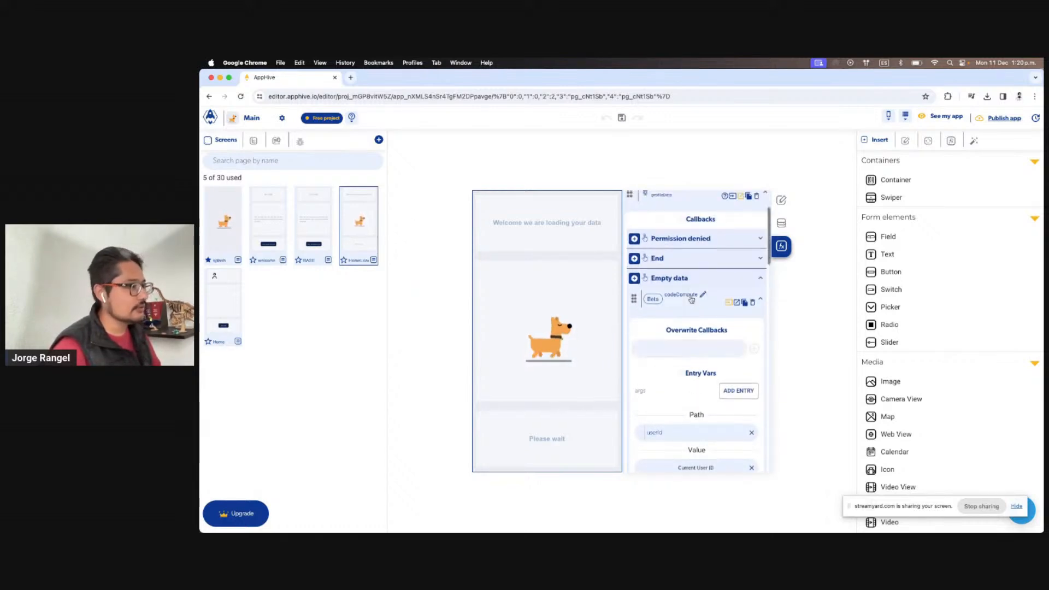
scroll(672, 333, "down", 5)
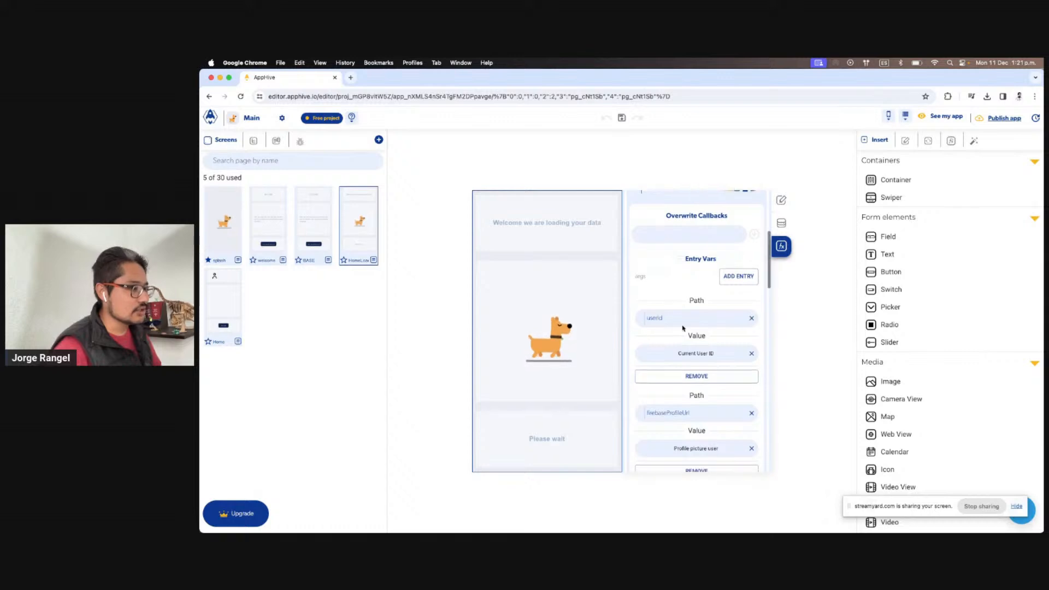
scroll(705, 333, "down", 8)
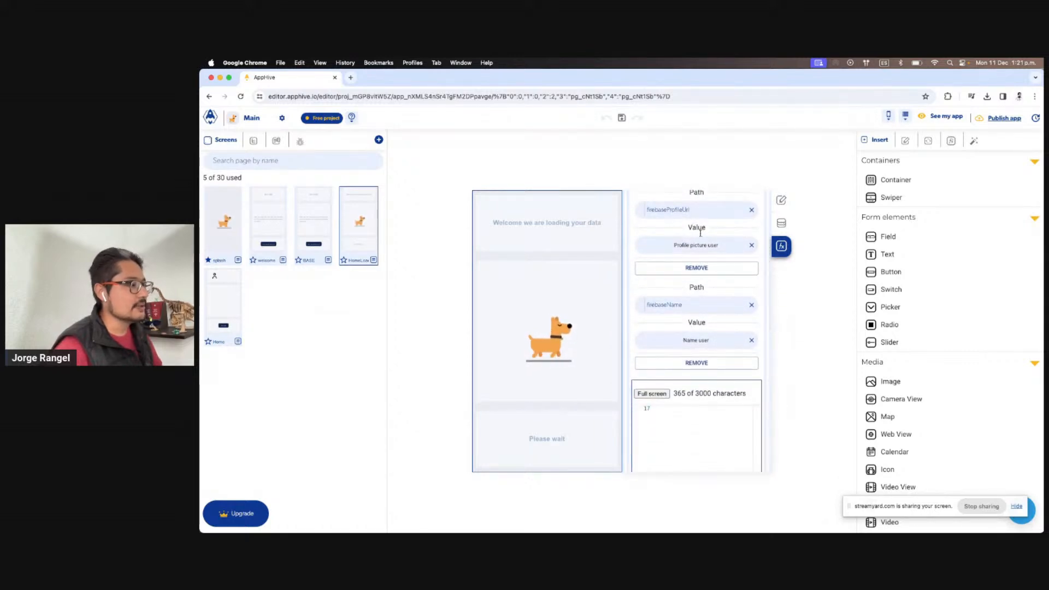
scroll(694, 235, "up", 1)
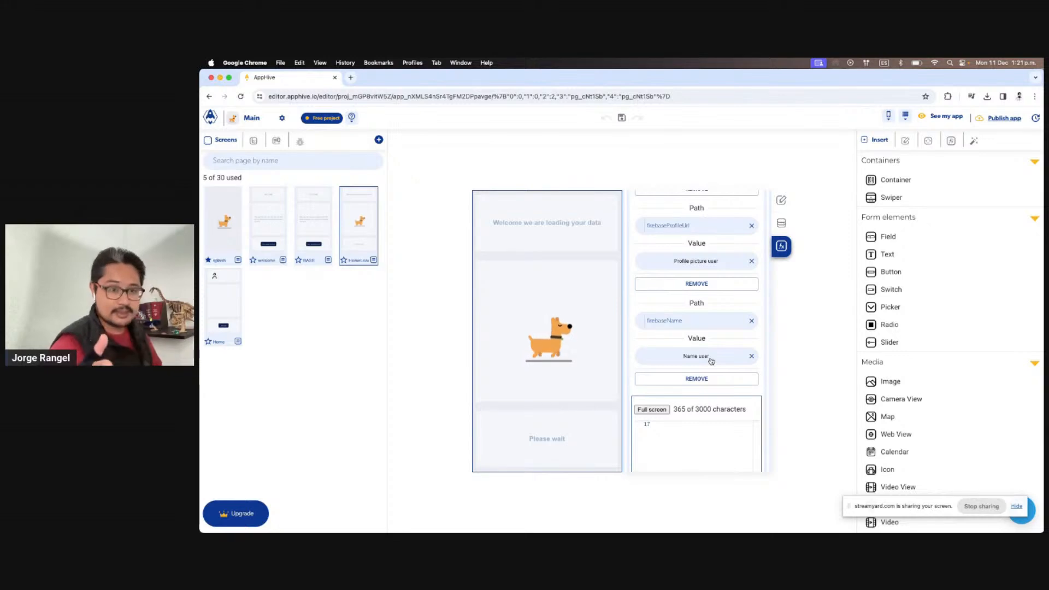
scroll(710, 361, "down", 4)
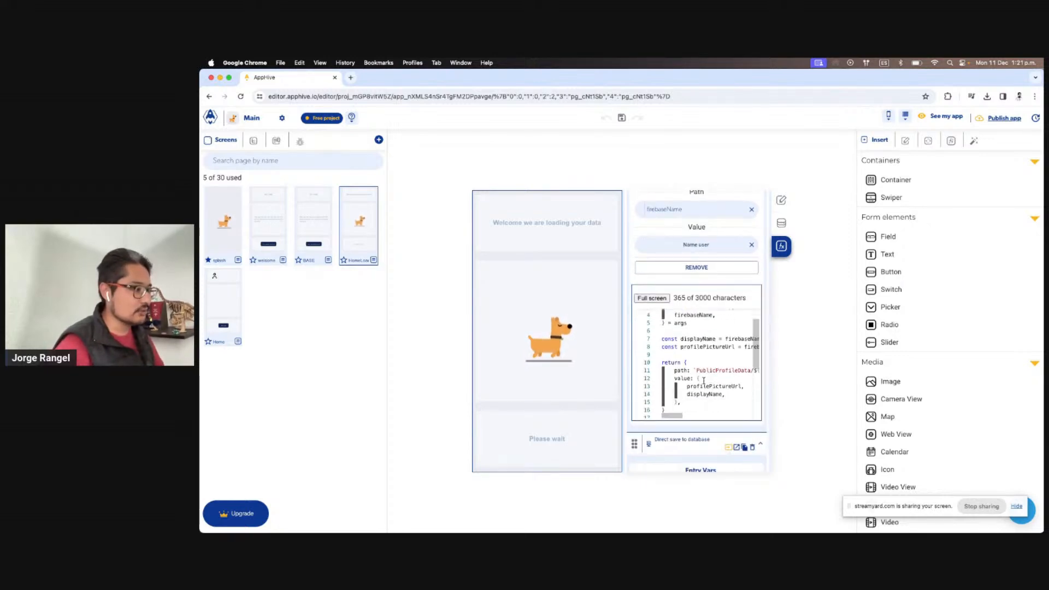
left_click(647, 297)
Walk through the script's returned PublicProfileData/userId path, profilePictureUrl, firebaseProfileUrl default, and displayName
left_click(390, 259)
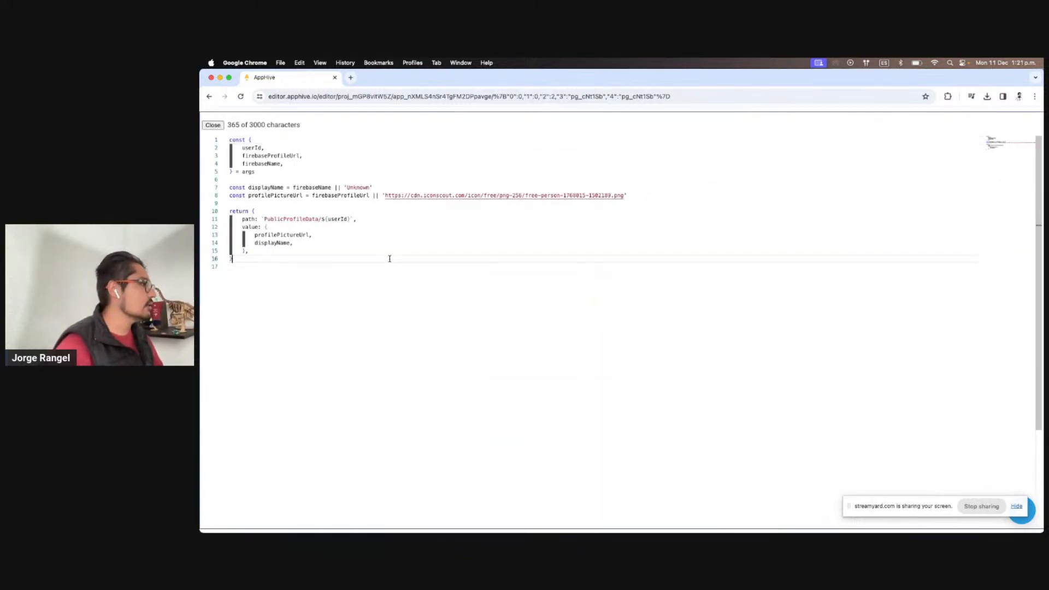
double_click(249, 211)
double_click(254, 219)
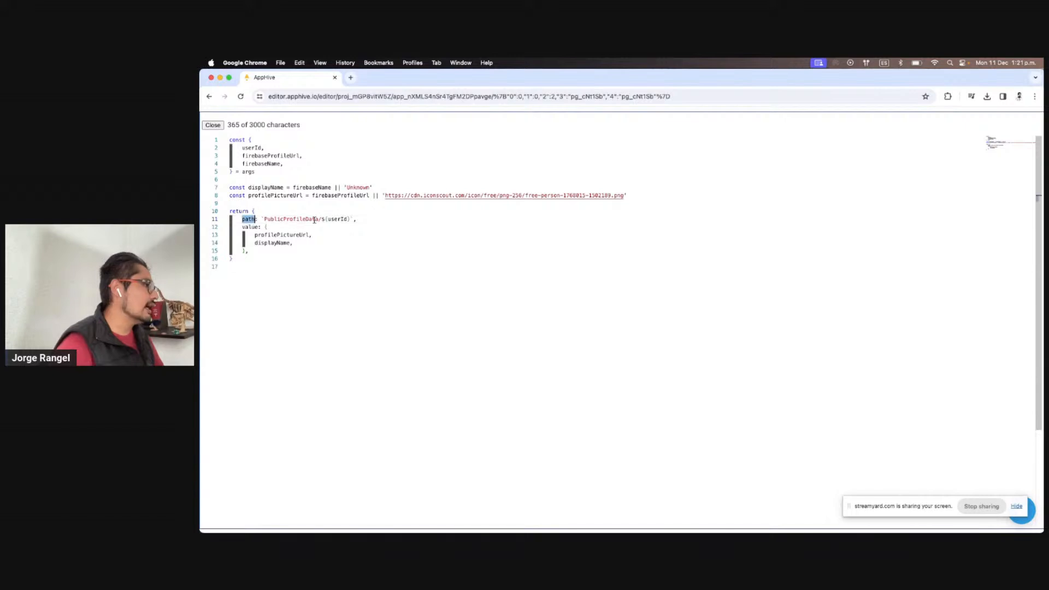
double_click(315, 219)
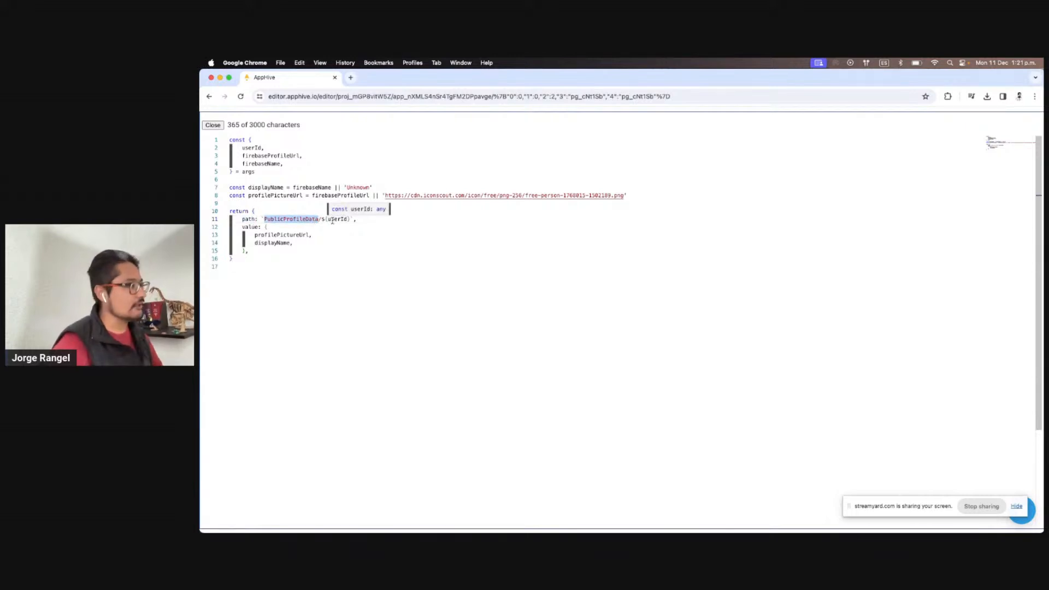
double_click(333, 219)
double_click(250, 227)
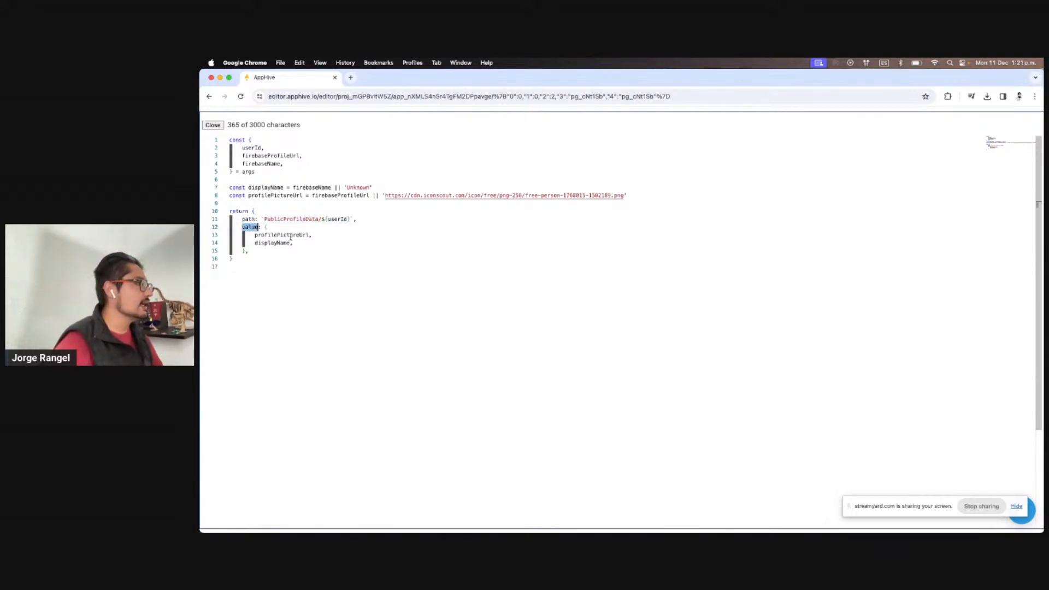
double_click(291, 235)
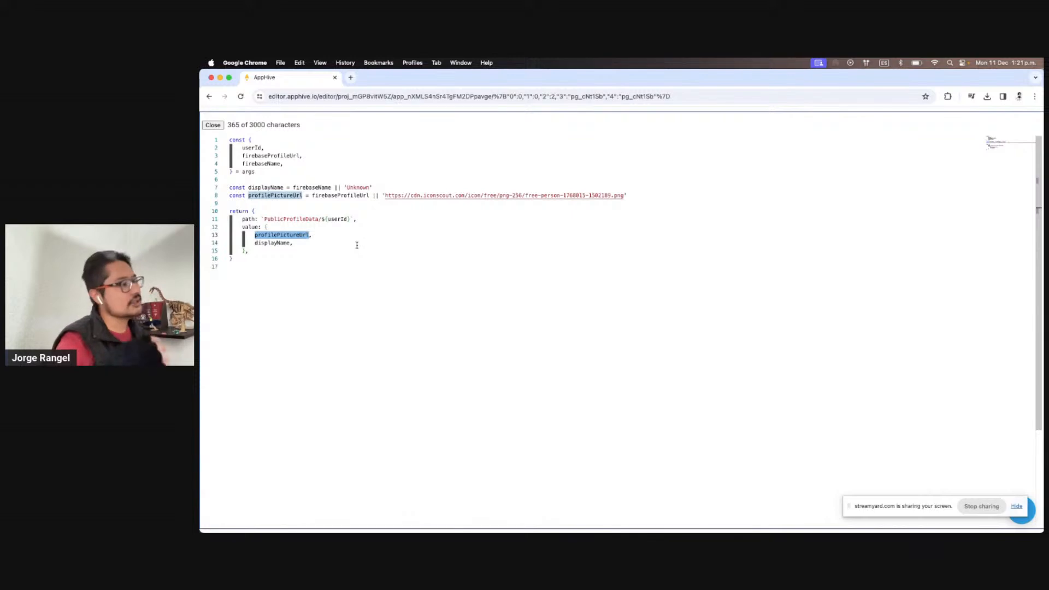
double_click(350, 195)
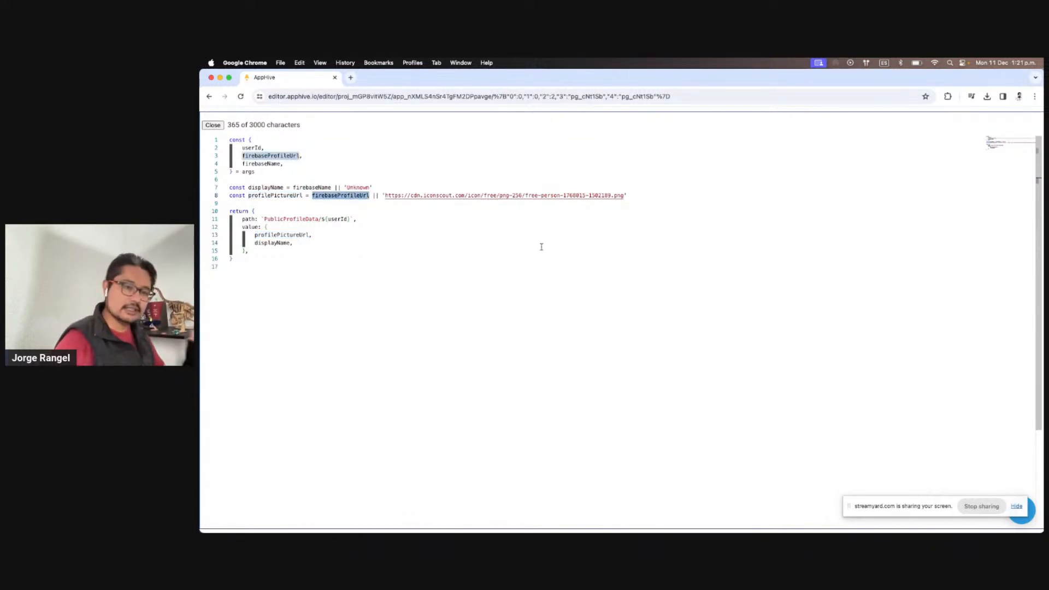
left_click_drag(623, 196, 385, 196)
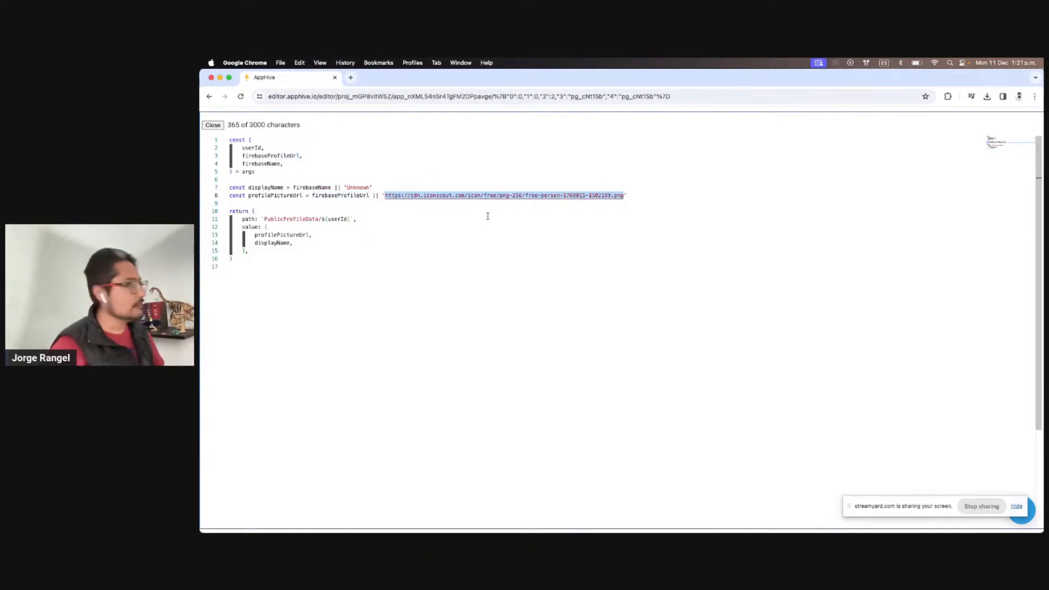
double_click(266, 188)
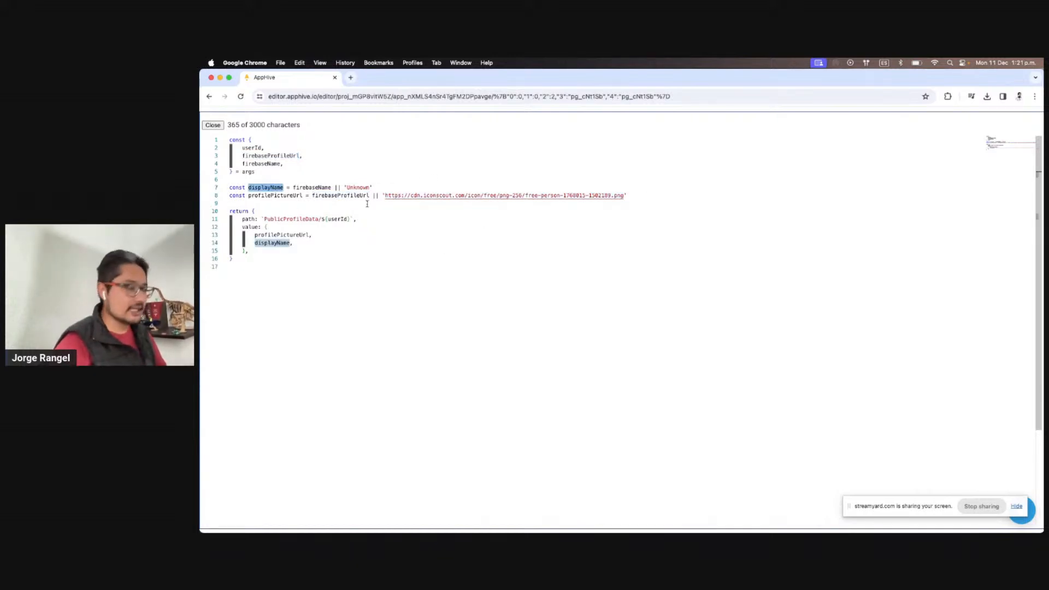
Close the code view, check the iPad preview, then open the cloud database editor
left_click(212, 125)
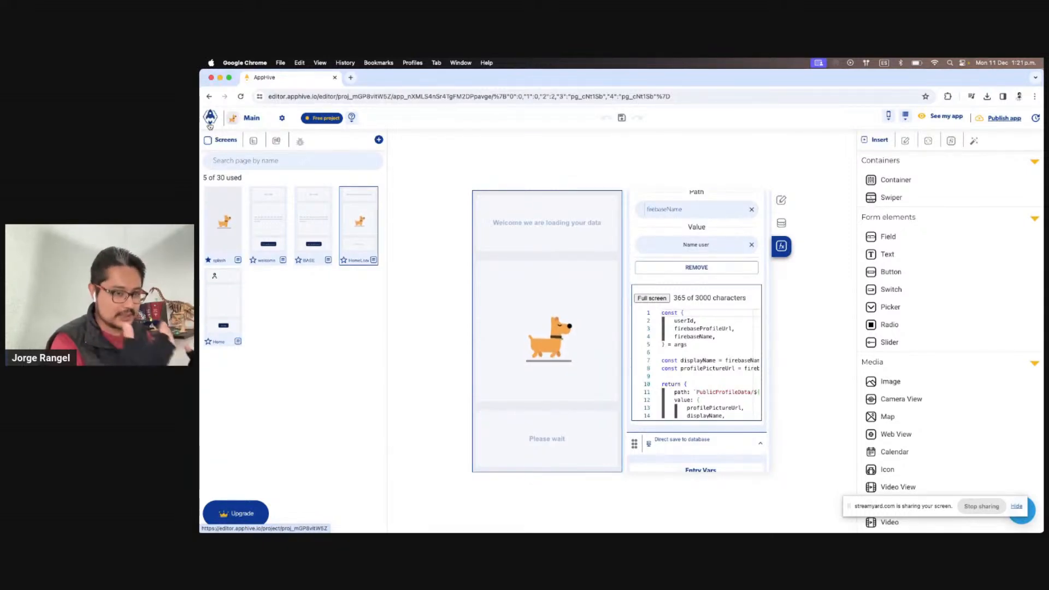
key("ctrl+Right")
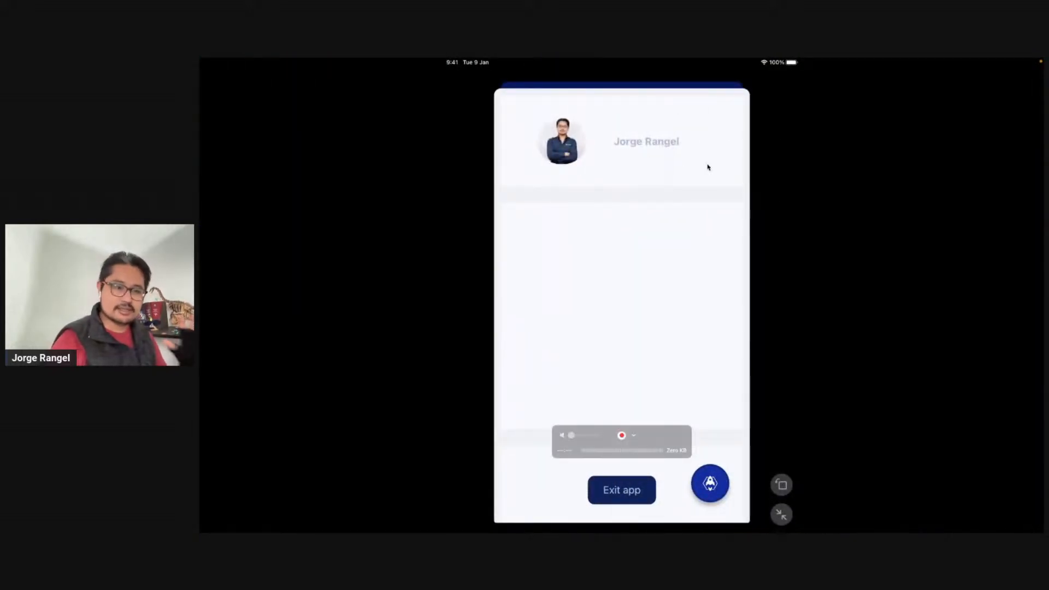
key("ctrl+Left")
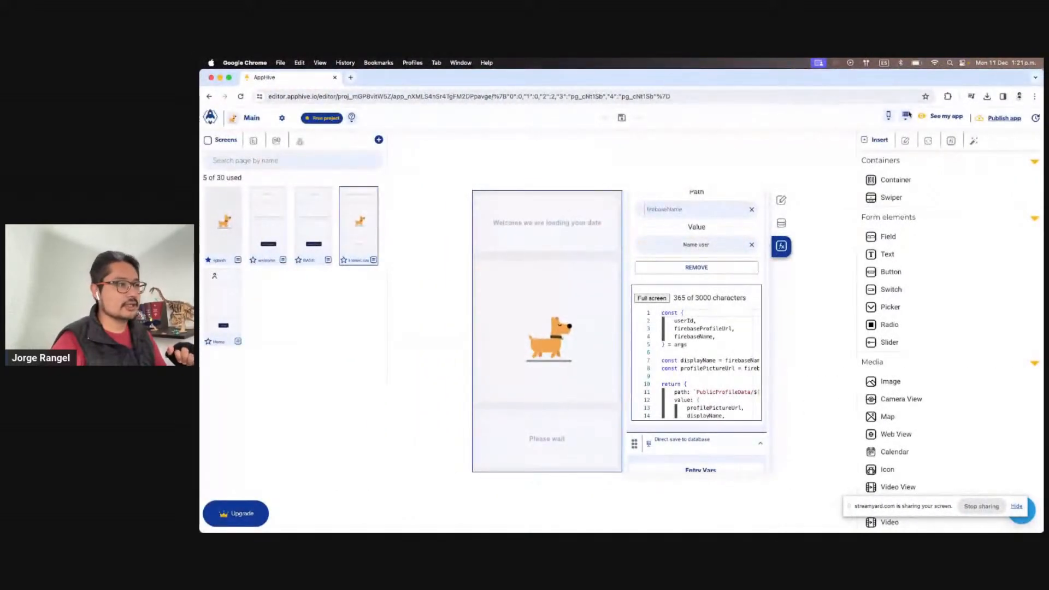
left_click(905, 116)
left_click(905, 138)
Open the PublicProfileData collection and view its stored record
left_click(330, 219)
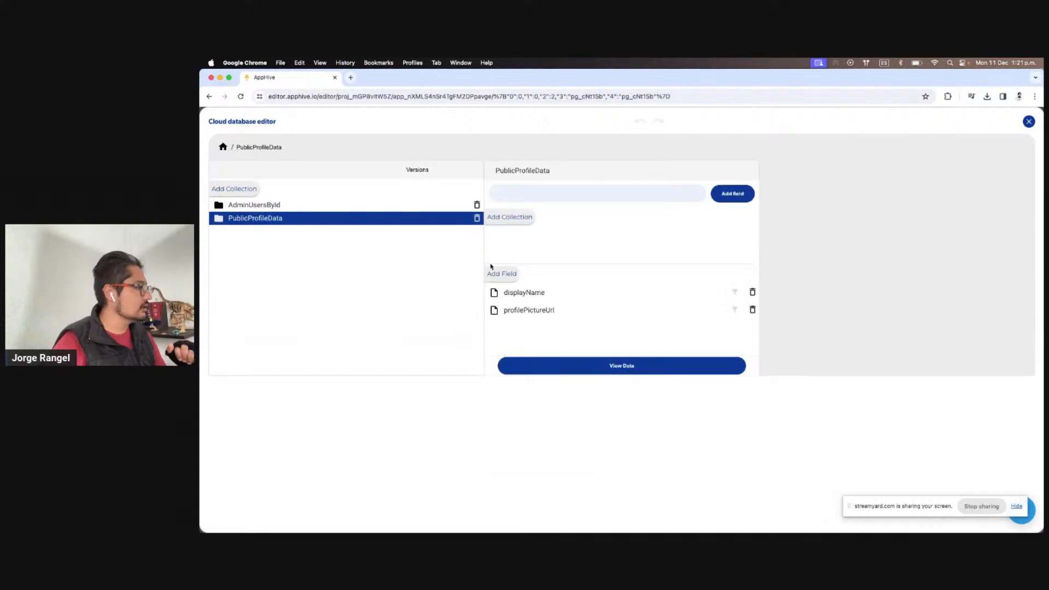
left_click(643, 370)
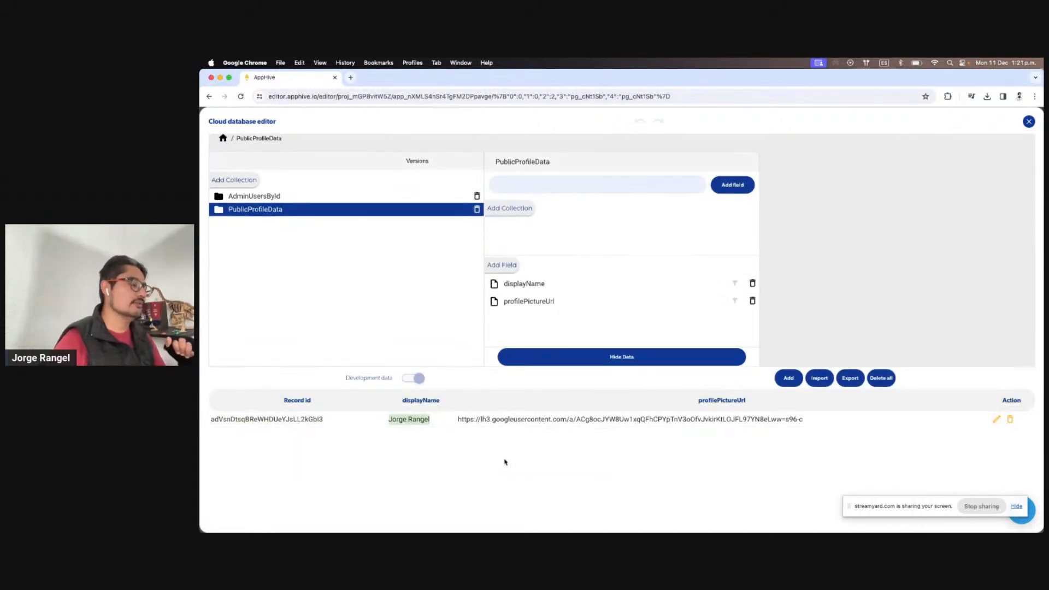
left_click_drag(459, 420, 751, 426)
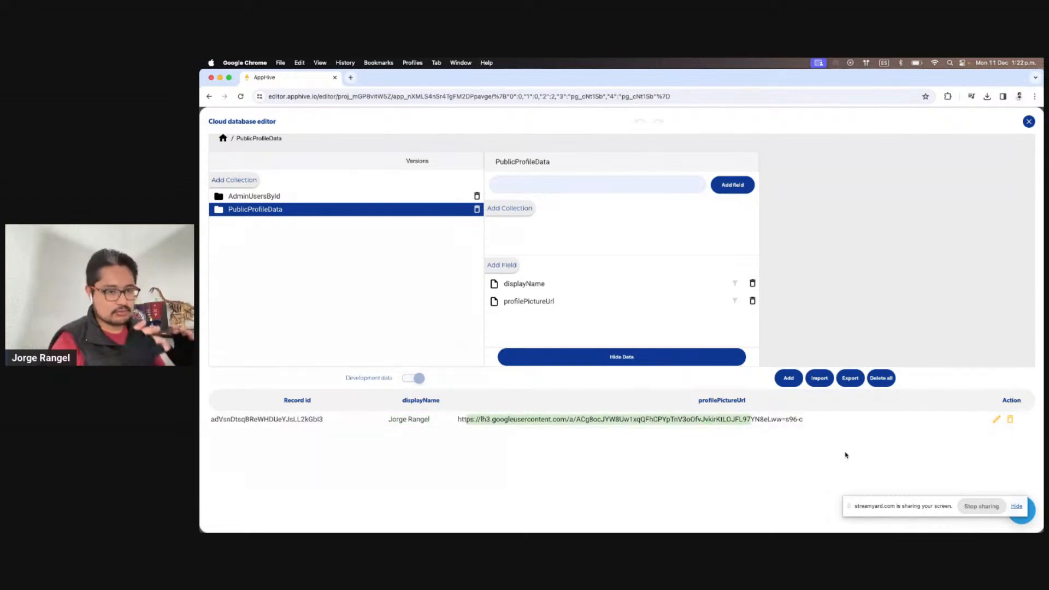
Edit the record's displayName, replacing the last name with its initial, and save
left_click(997, 419)
double_click(289, 486)
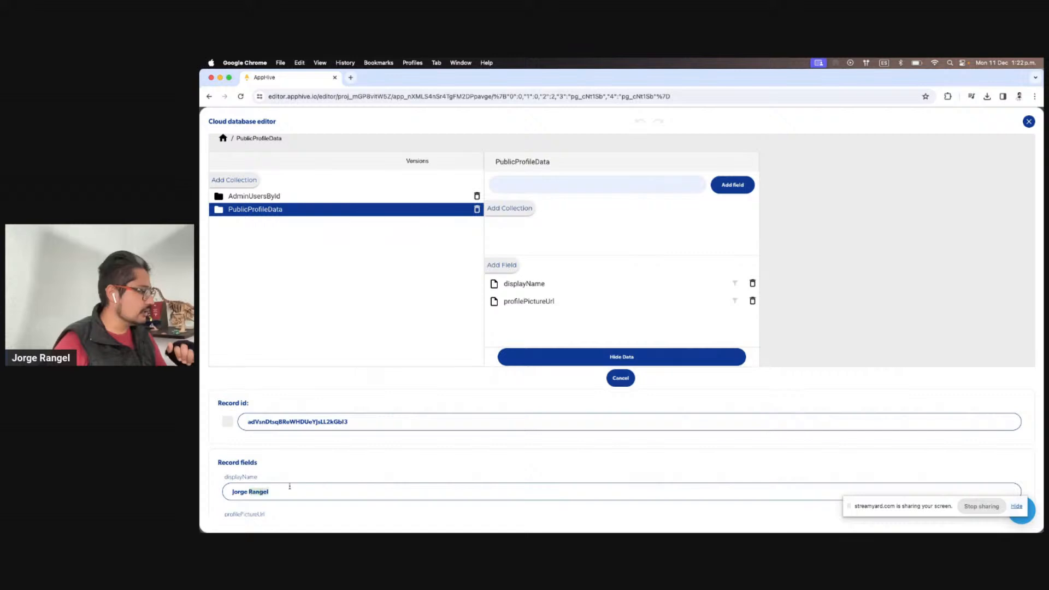
key("BackSpace")
key("BackSpace")
type("R")
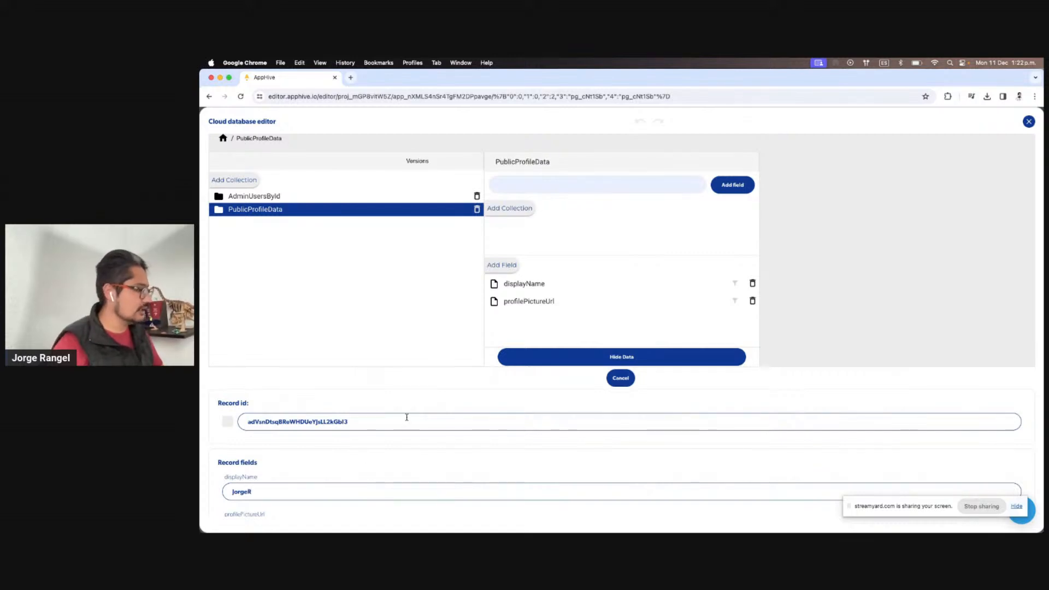
key("BackSpace")
type("R")
scroll(390, 426, "down", 3)
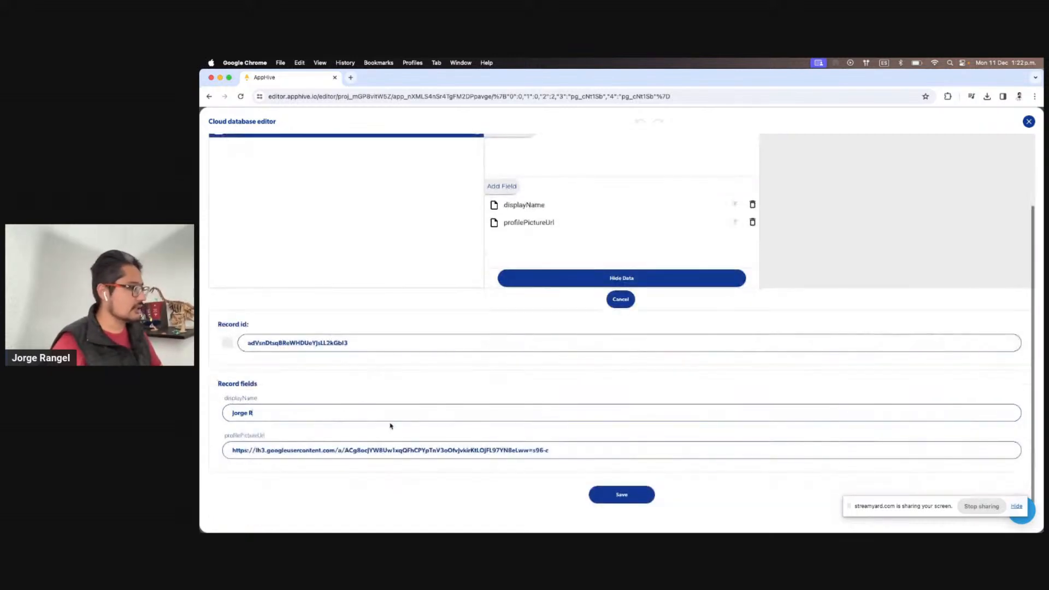
left_click(621, 495)
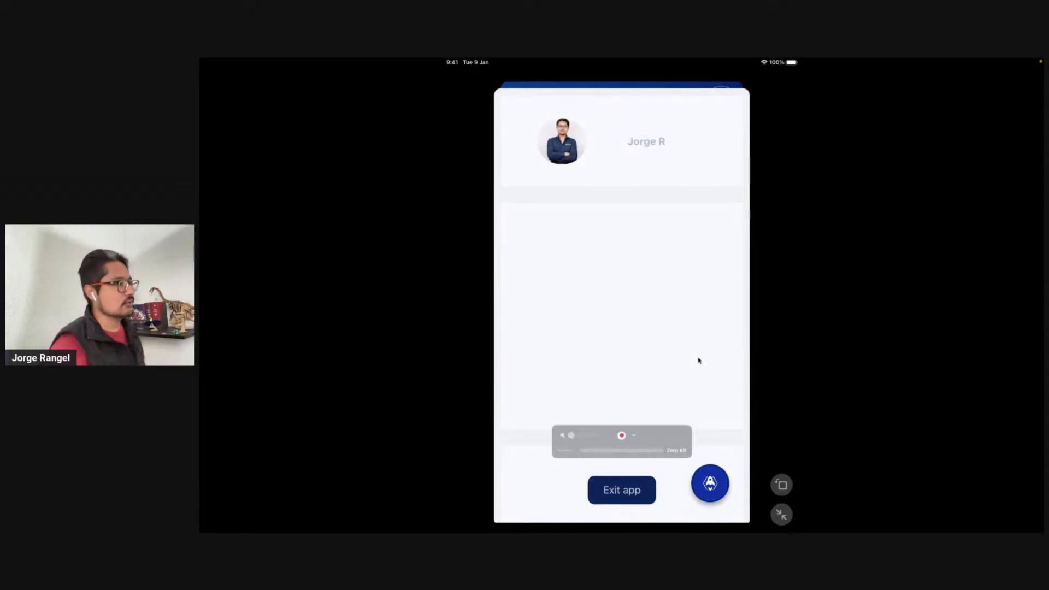
Leave the preview, close the cloud database editor, and switch to the Home screen
key("ctrl+Left")
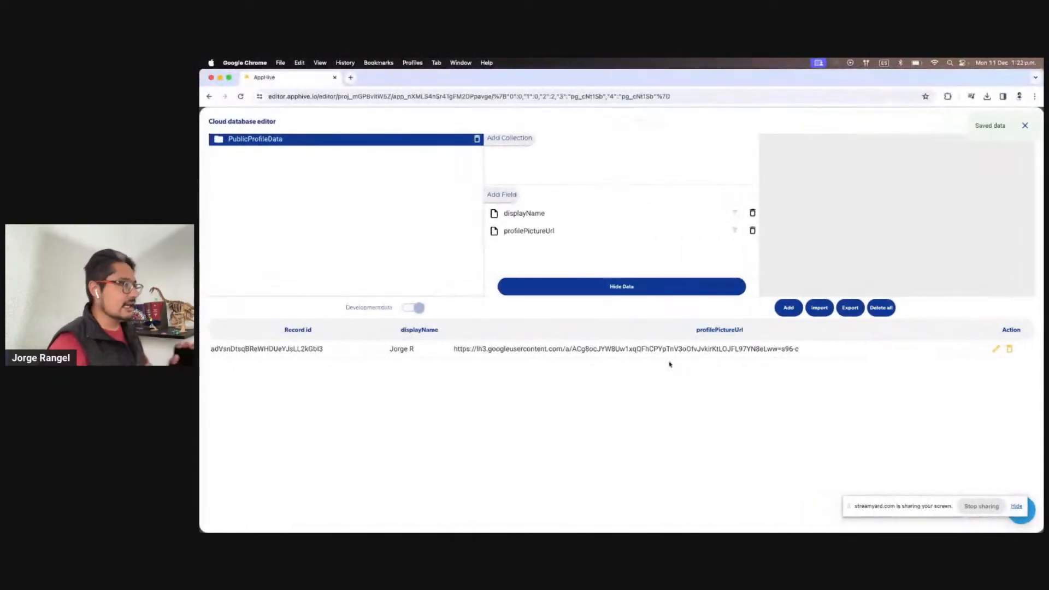
left_click(1025, 125)
left_click(223, 305)
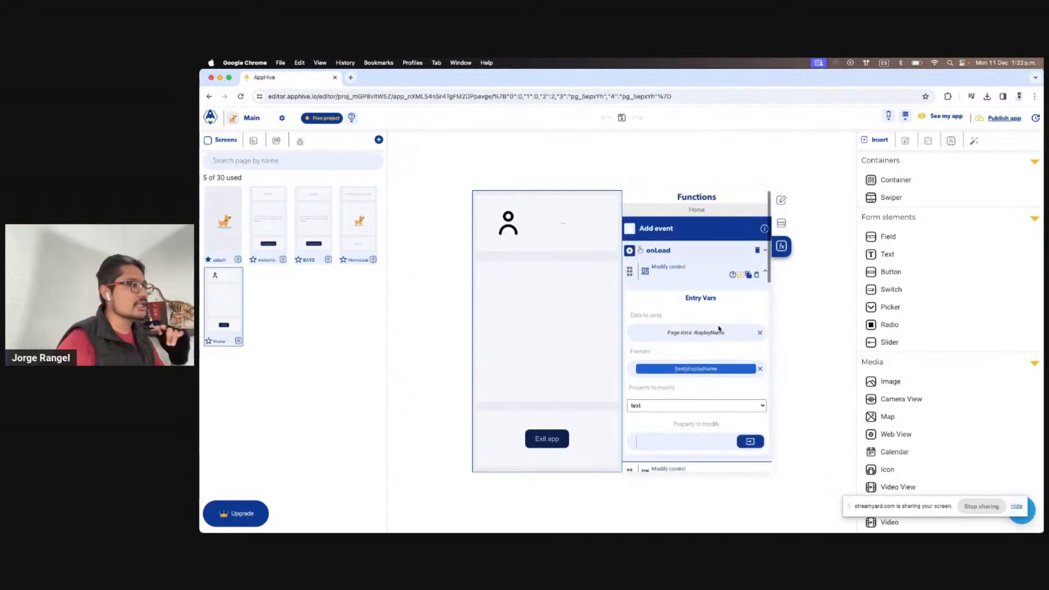
Rename the two Modify control actions in onLoad to loadDisplayName and loadProfilePicture
scroll(718, 329, "down", 1)
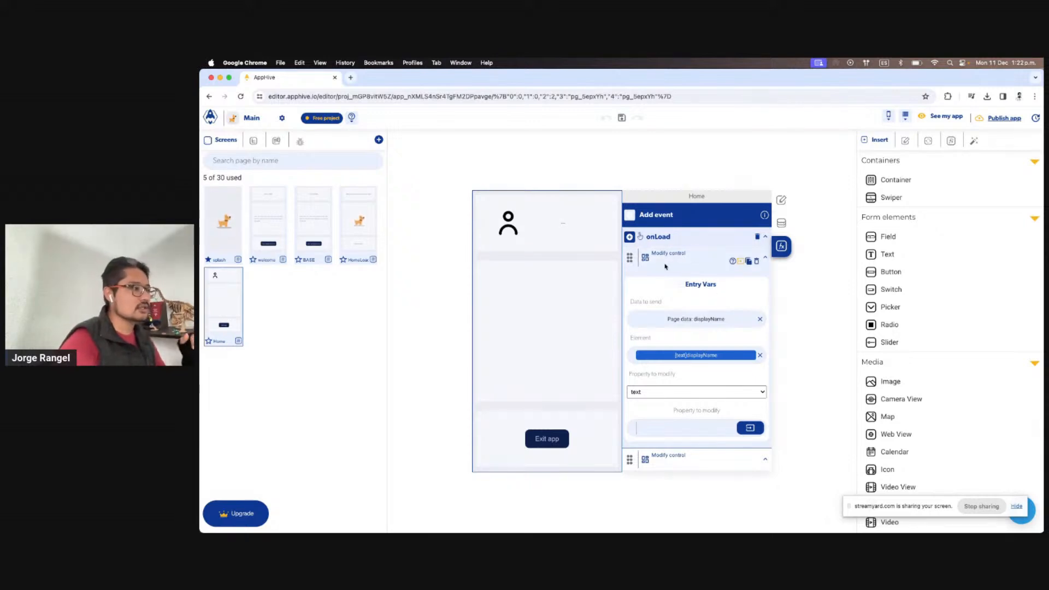
scroll(677, 270, "down", 2)
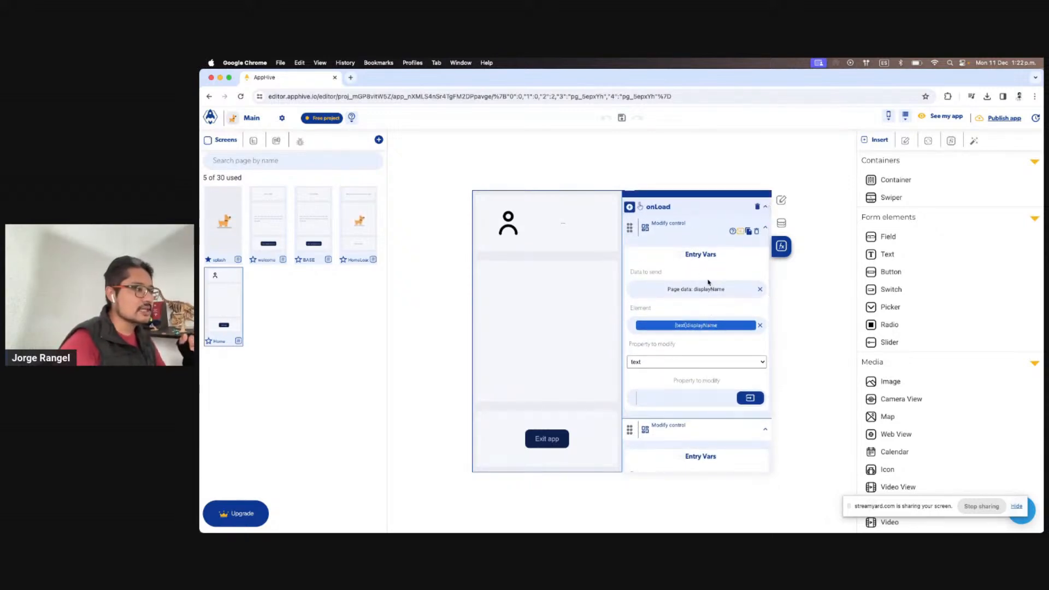
left_click(691, 226)
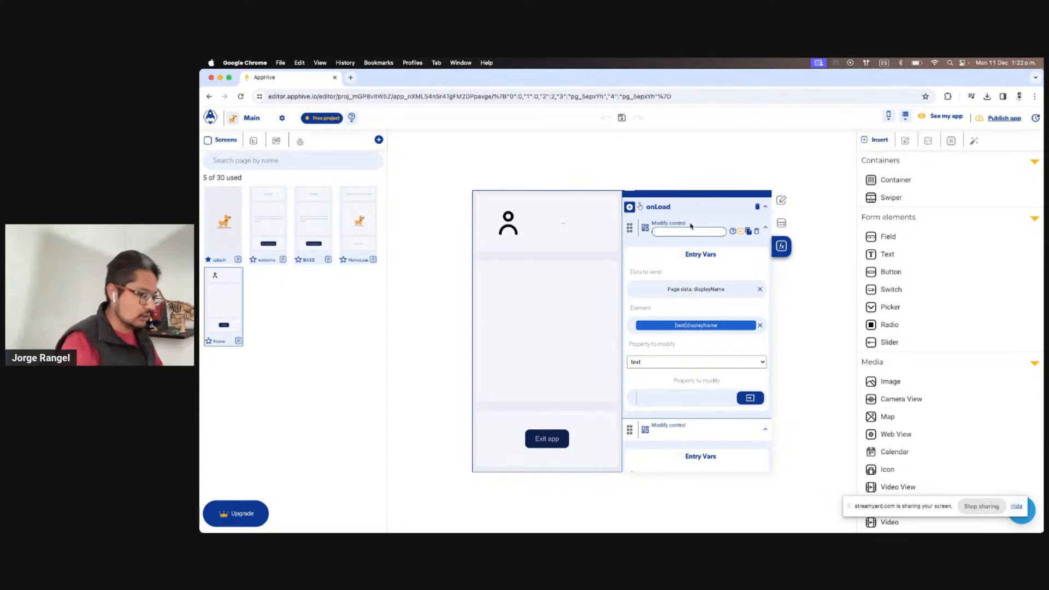
type("loadDisplayName")
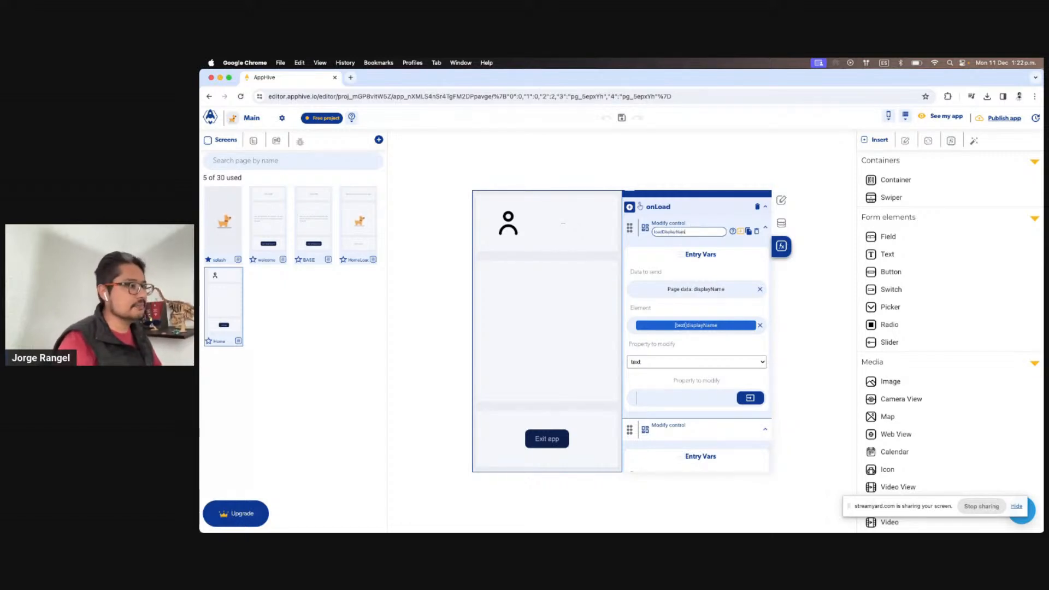
key("Return")
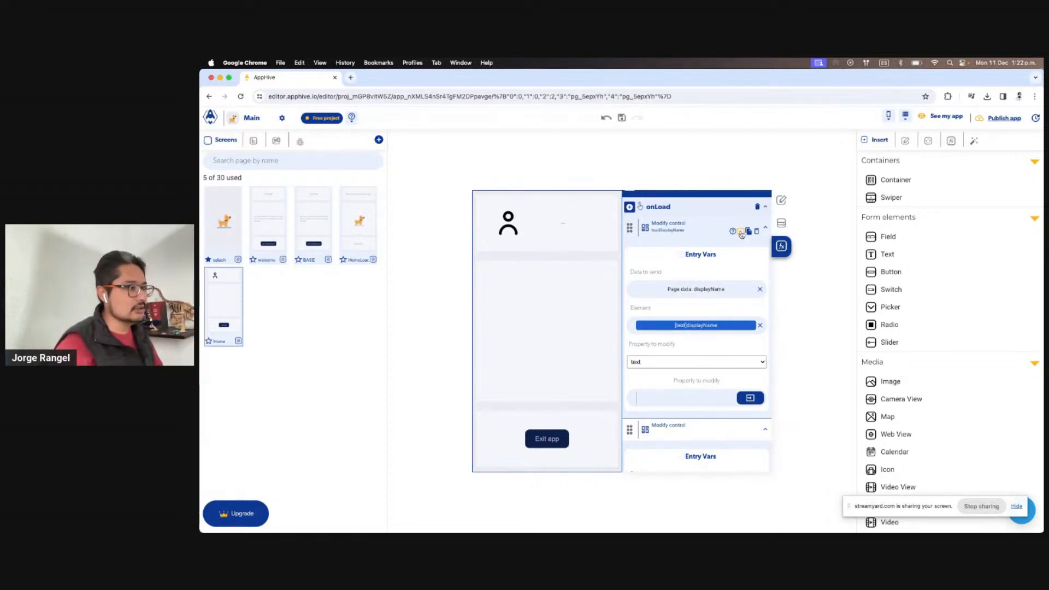
left_click(765, 227)
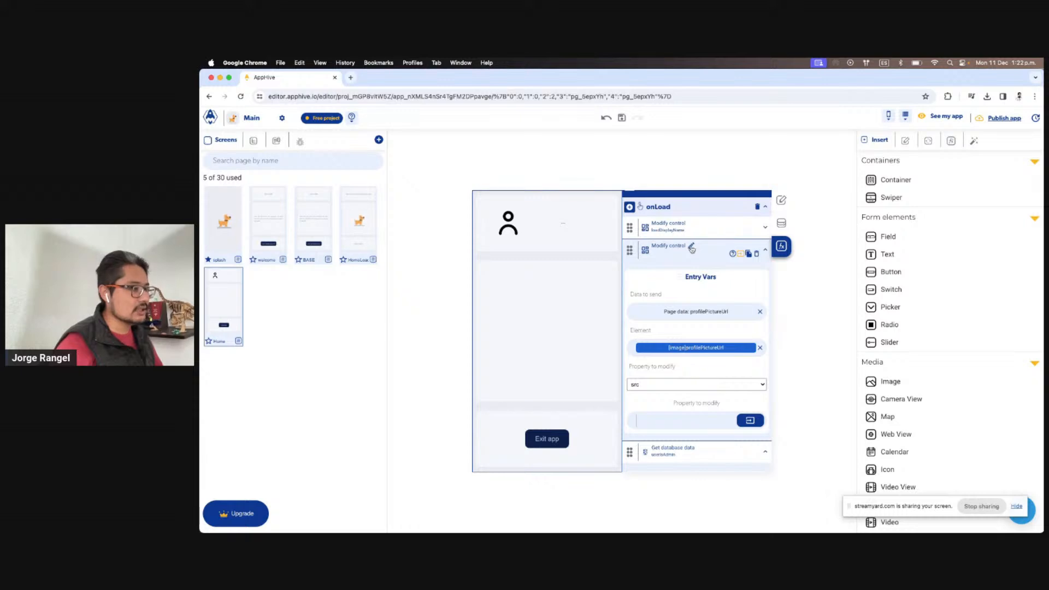
left_click(692, 247)
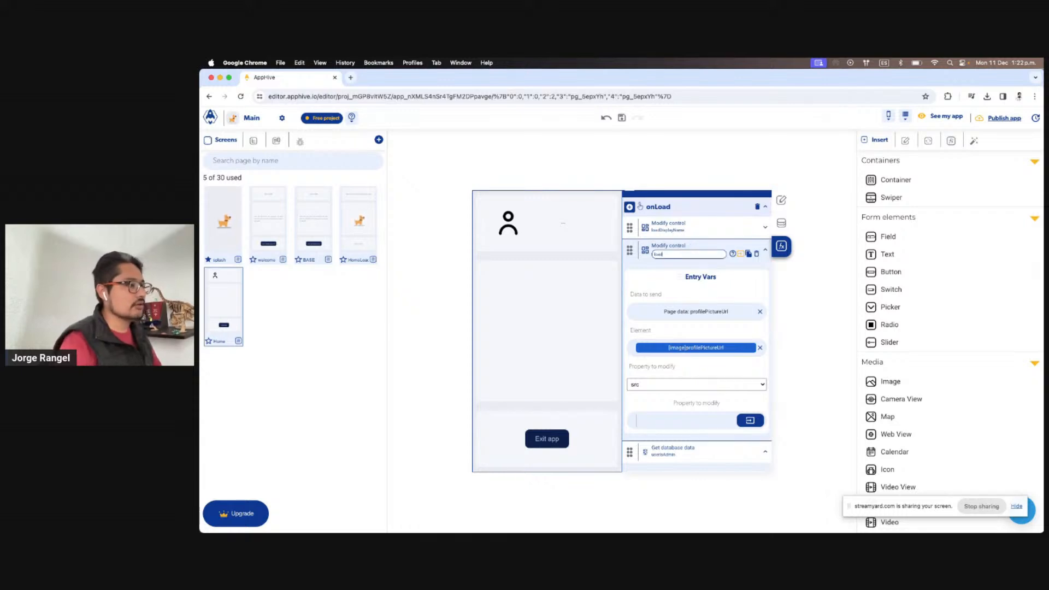
type("loadProfilePicture")
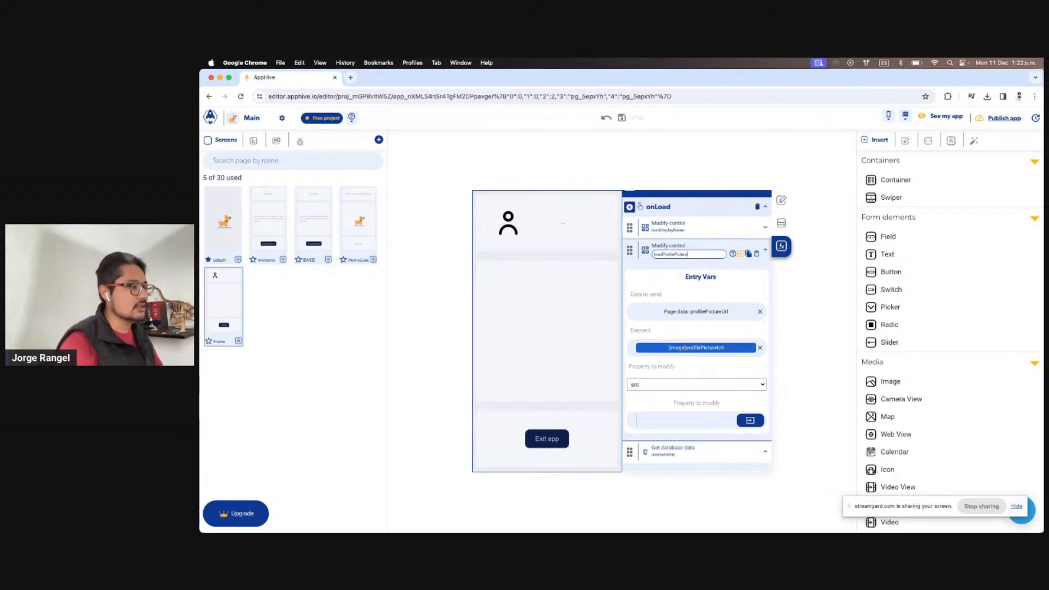
key("Return")
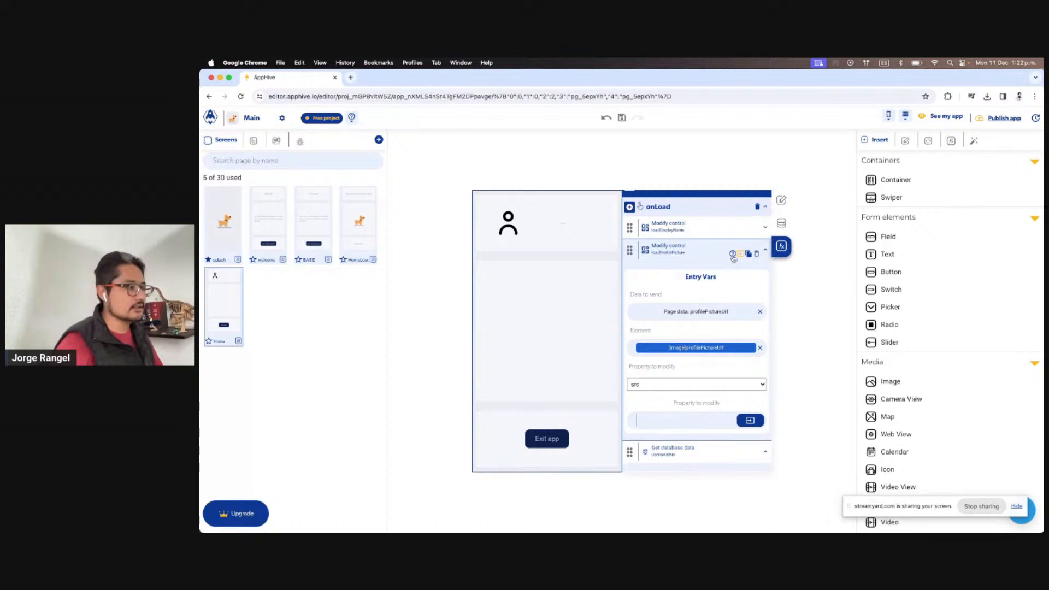
left_click(741, 254)
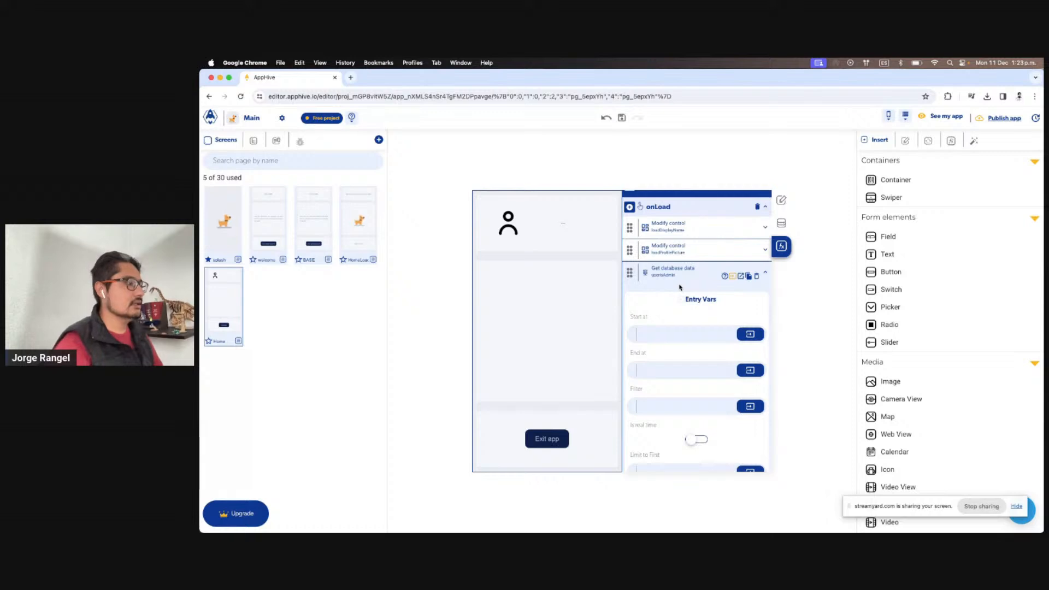
Check the Get database data lookup in the cloud database browser, then collapse that action
scroll(680, 287, "down", 5)
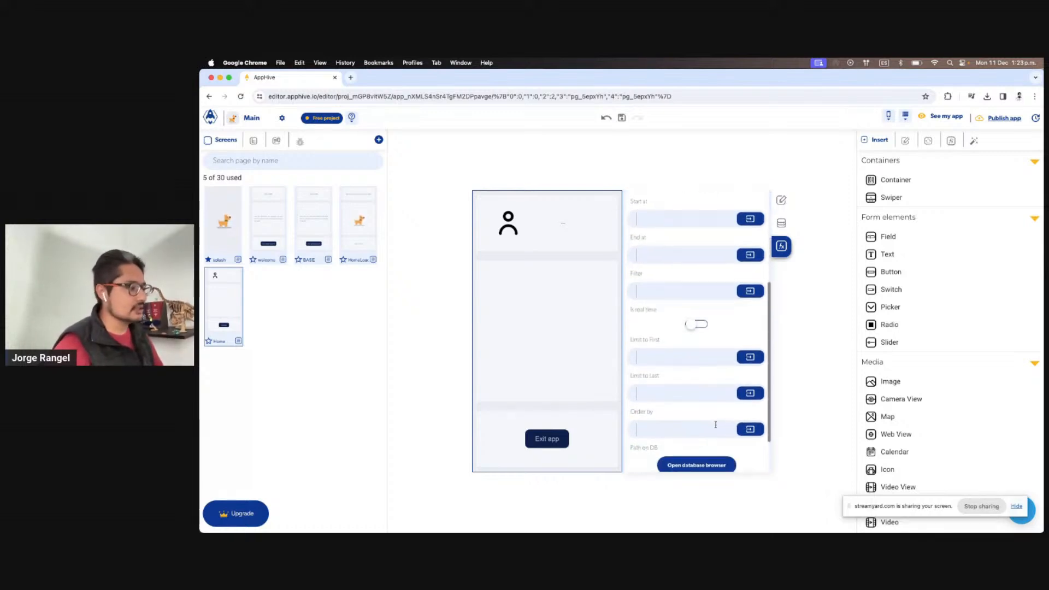
left_click(705, 419)
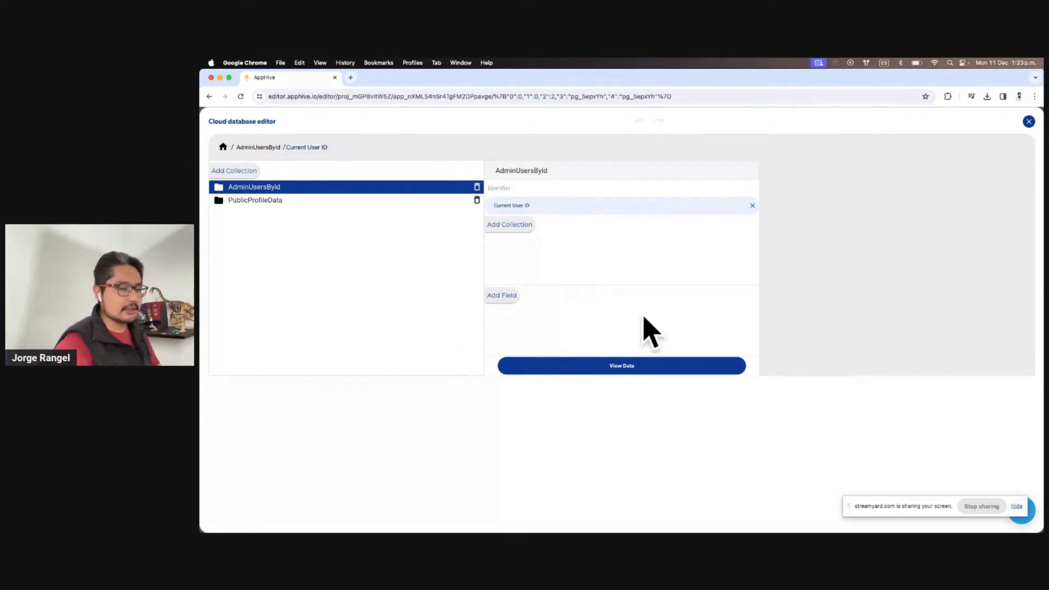
left_click(1027, 123)
scroll(736, 305, "up", 4)
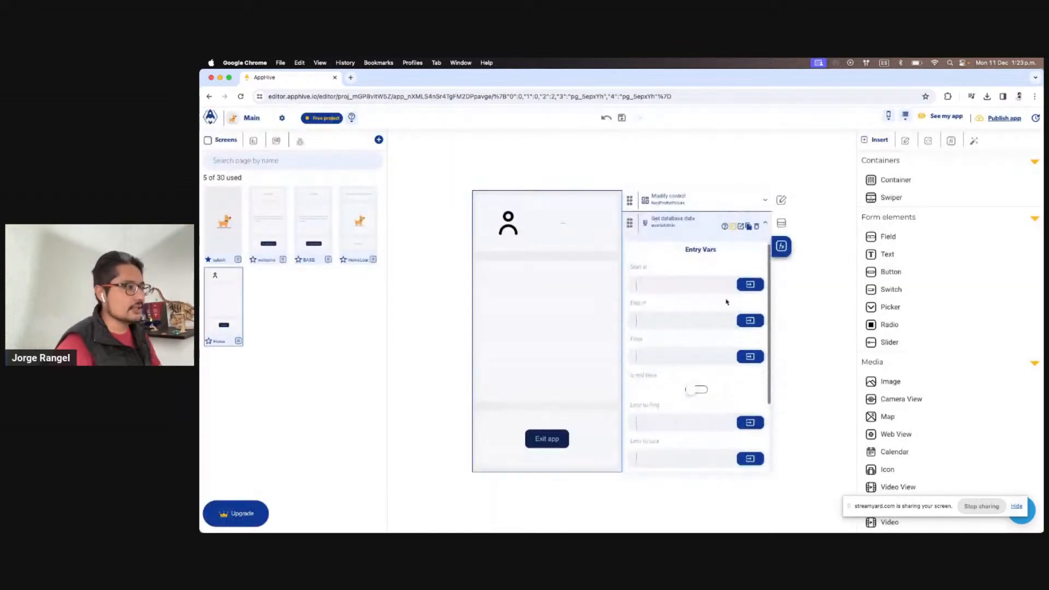
left_click(743, 227)
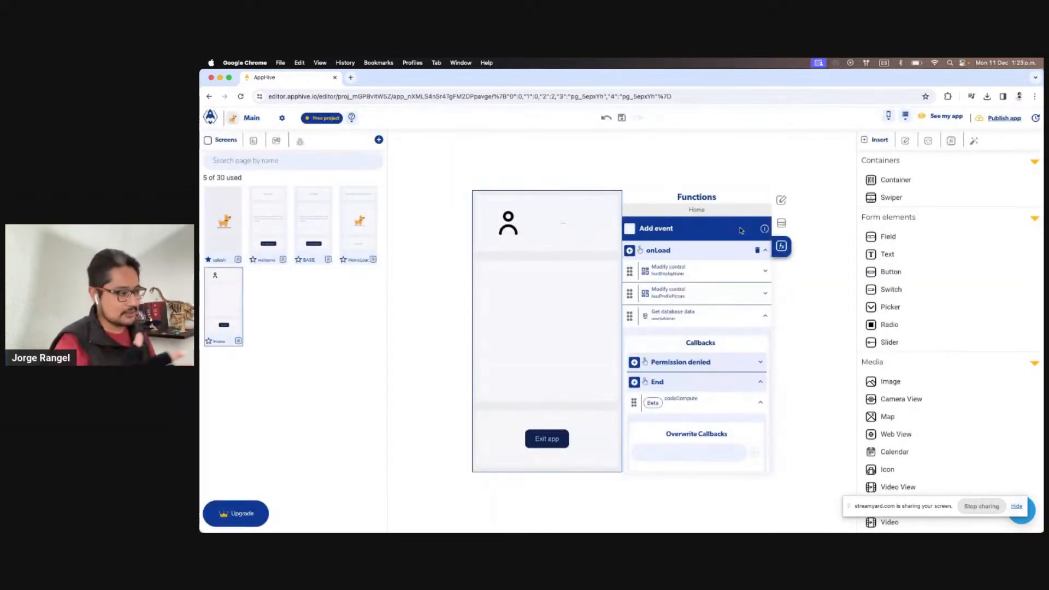
Open the codeCompute script in the full-screen code editor
scroll(741, 356, "down", 2)
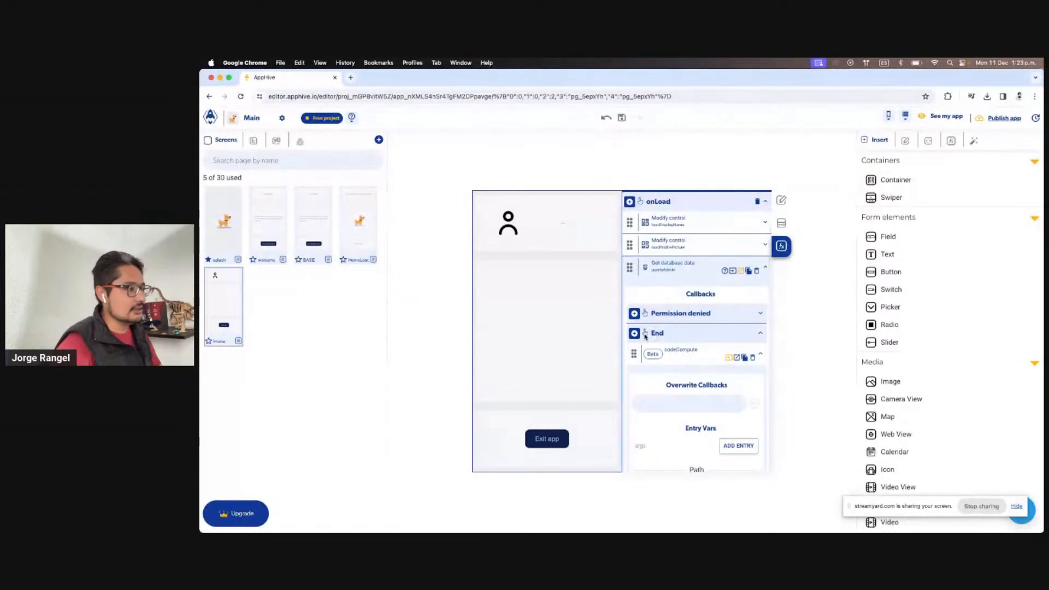
scroll(661, 336, "down", 1)
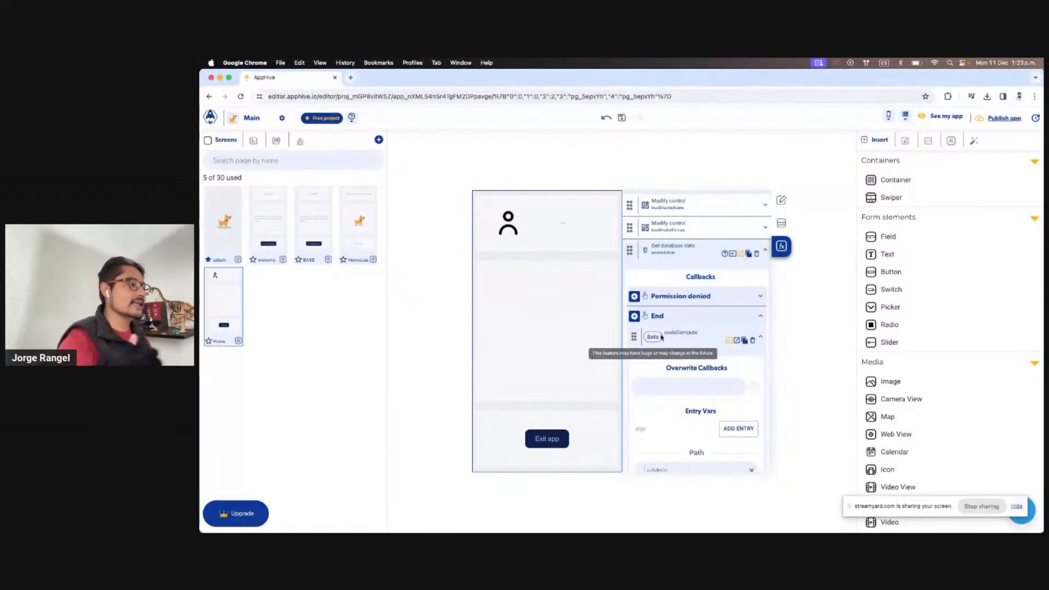
scroll(660, 336, "down", 6)
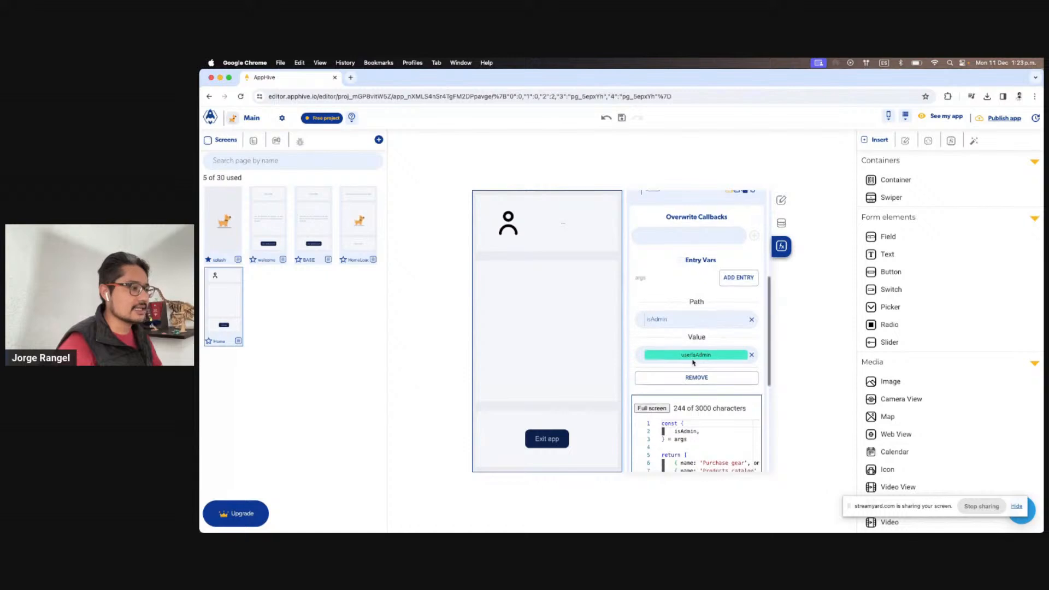
scroll(690, 426, "down", 2)
left_click(692, 416)
scroll(708, 410, "down", 1)
scroll(711, 408, "up", 1)
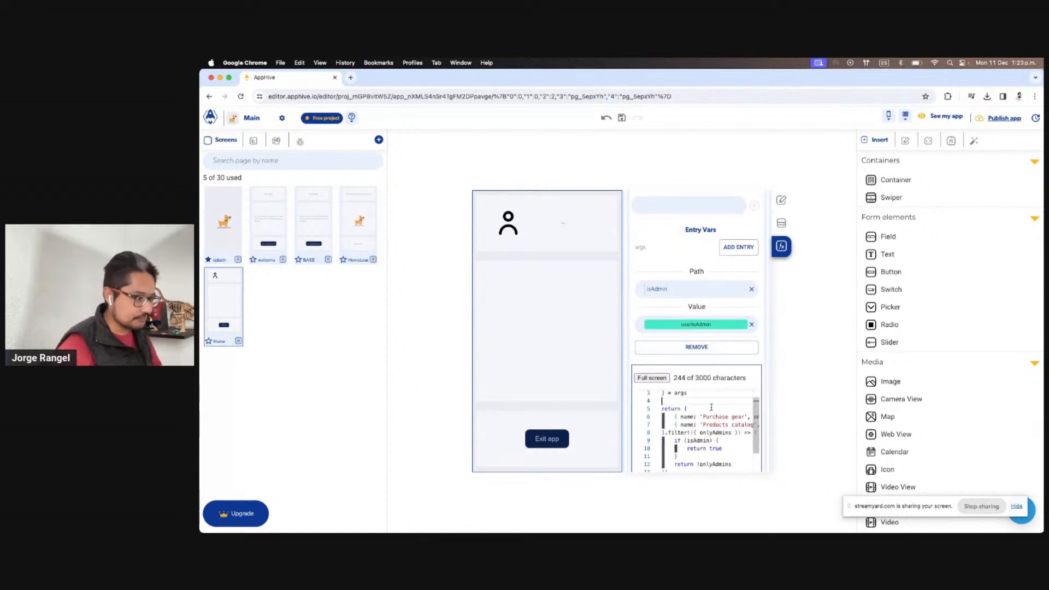
scroll(746, 300, "up", 3)
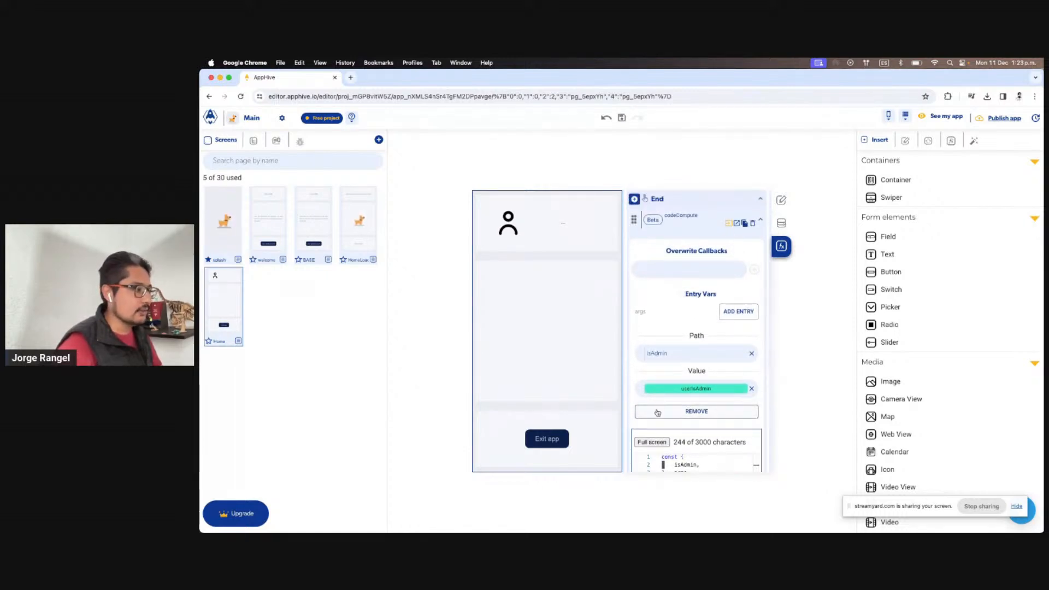
left_click(650, 440)
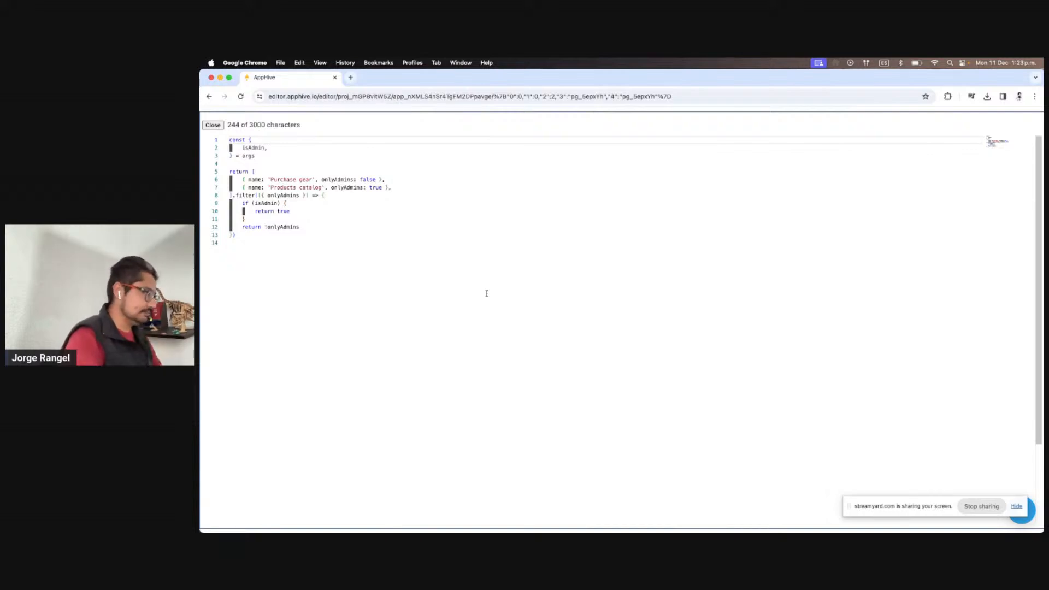
Highlight the isAdmin and onlyAdmins checks on the Purchase gear and Products catalog entries, then exit full screen
double_click(274, 203)
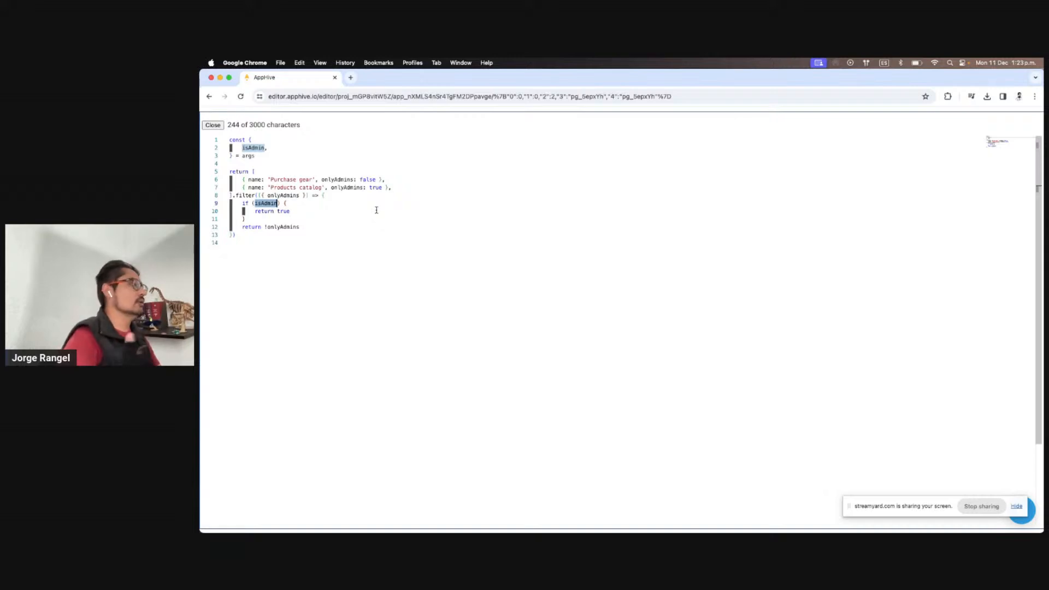
left_click_drag(330, 179, 255, 171)
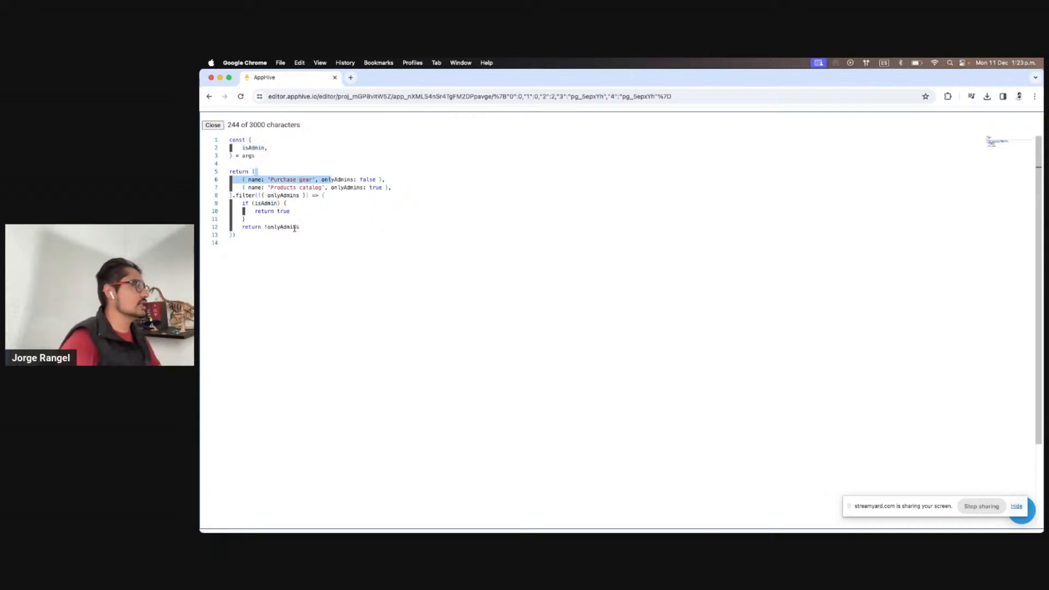
double_click(283, 227)
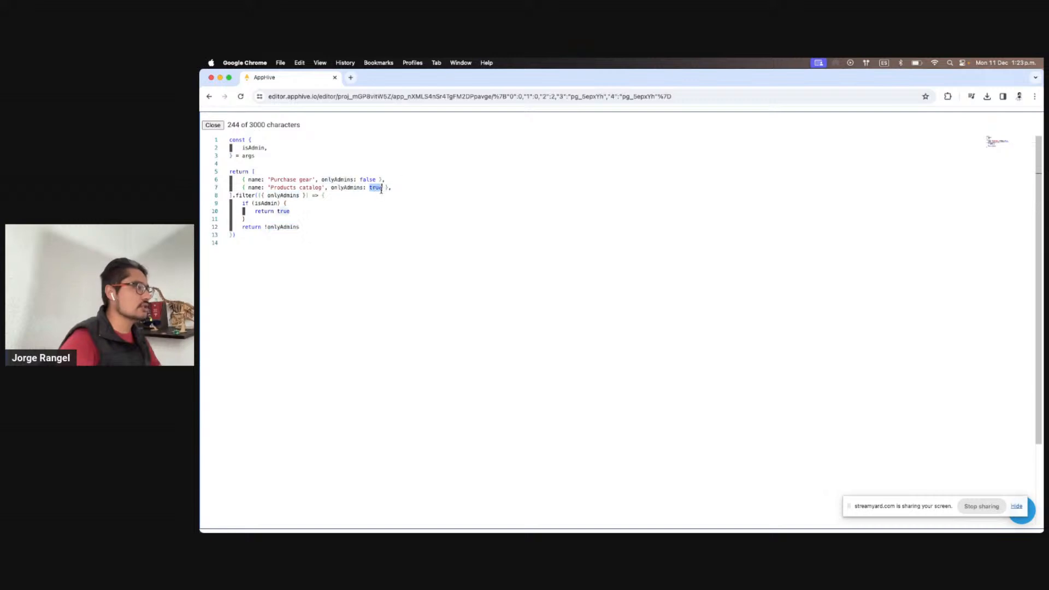
double_click(346, 187)
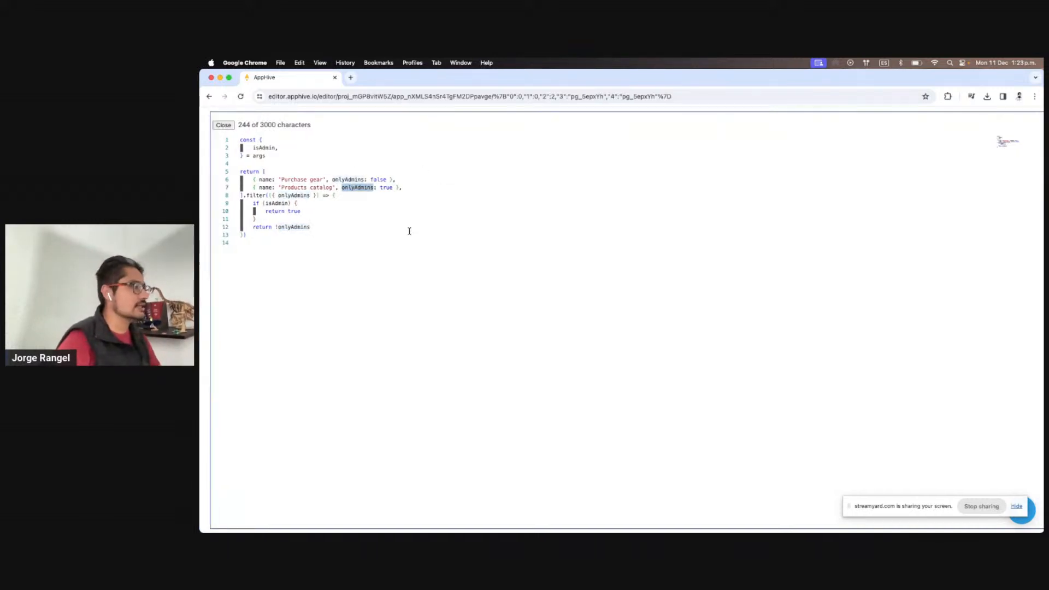
key("Escape")
scroll(699, 386, "down", 5)
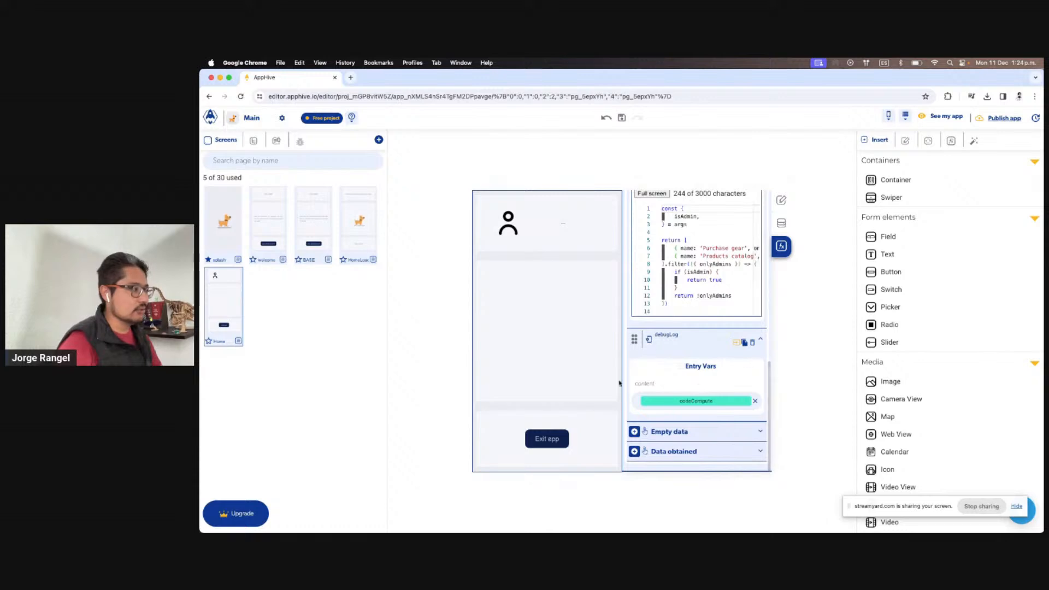
Clear the existing entries in the Debug panel's Logs view
left_click(299, 141)
left_click(288, 166)
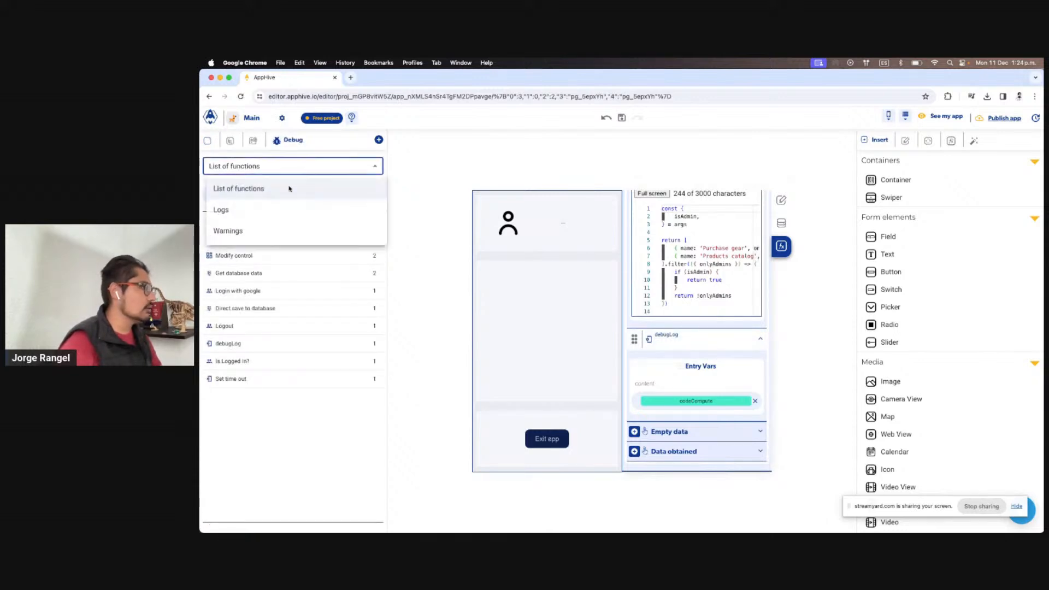
left_click(253, 211)
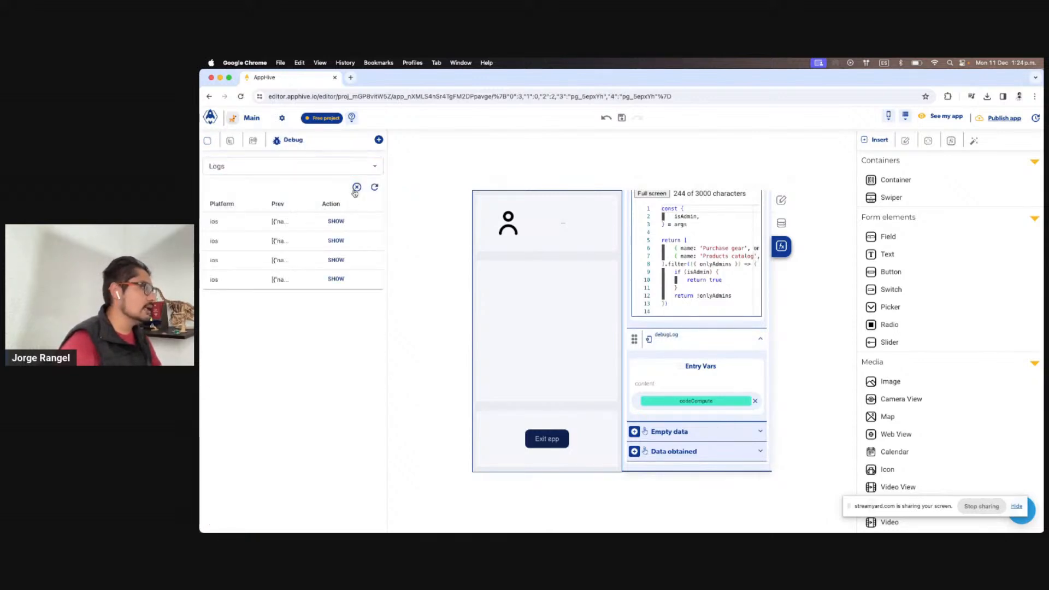
left_click(356, 188)
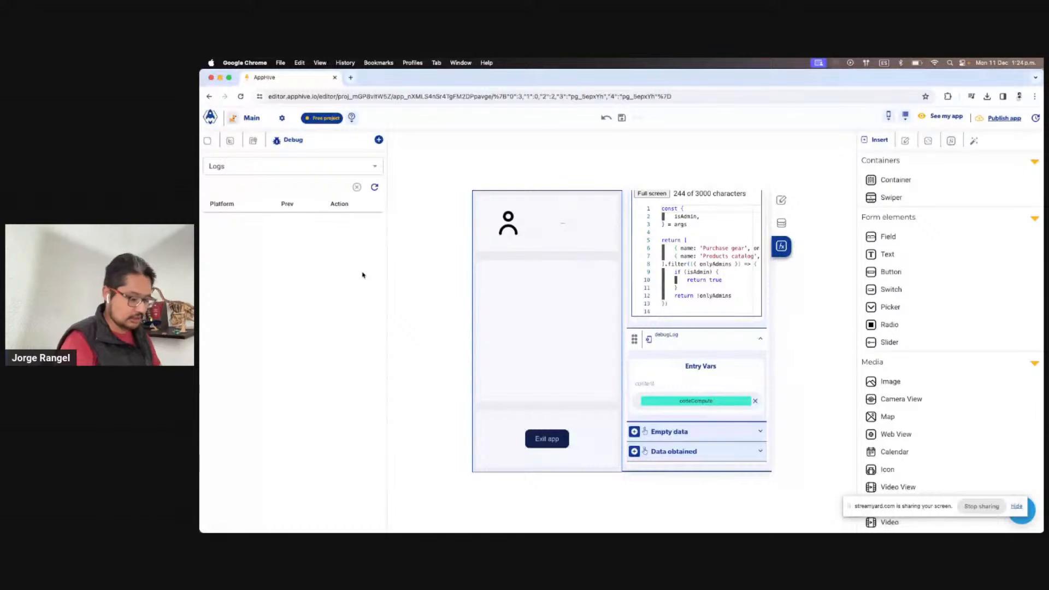
Clear the Chrome DevTools console and switch to the mirrored iPad screen
key("super+alt+i")
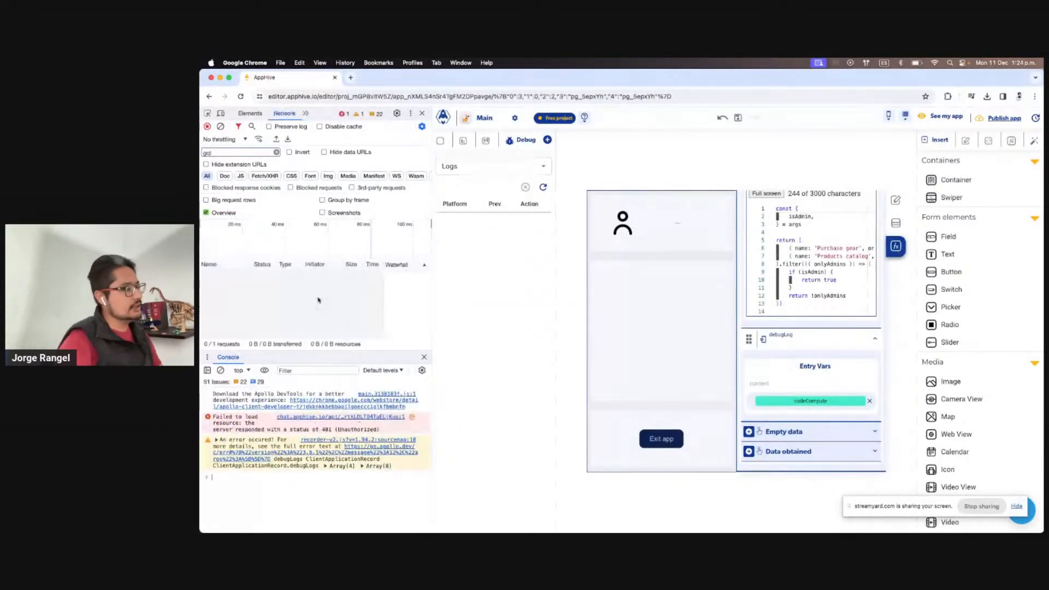
left_click(221, 370)
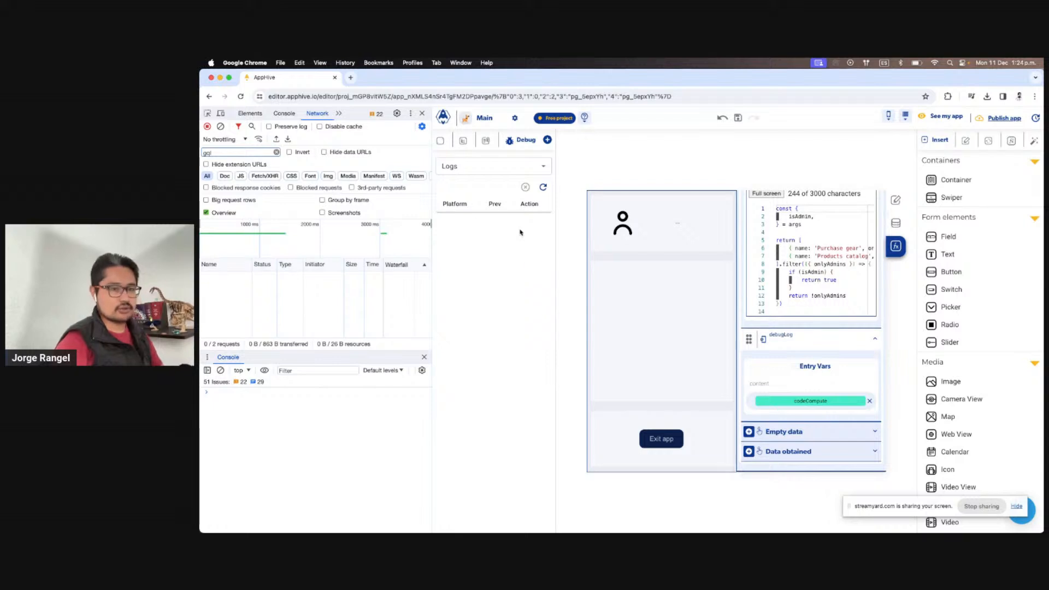
key("ctrl+Right")
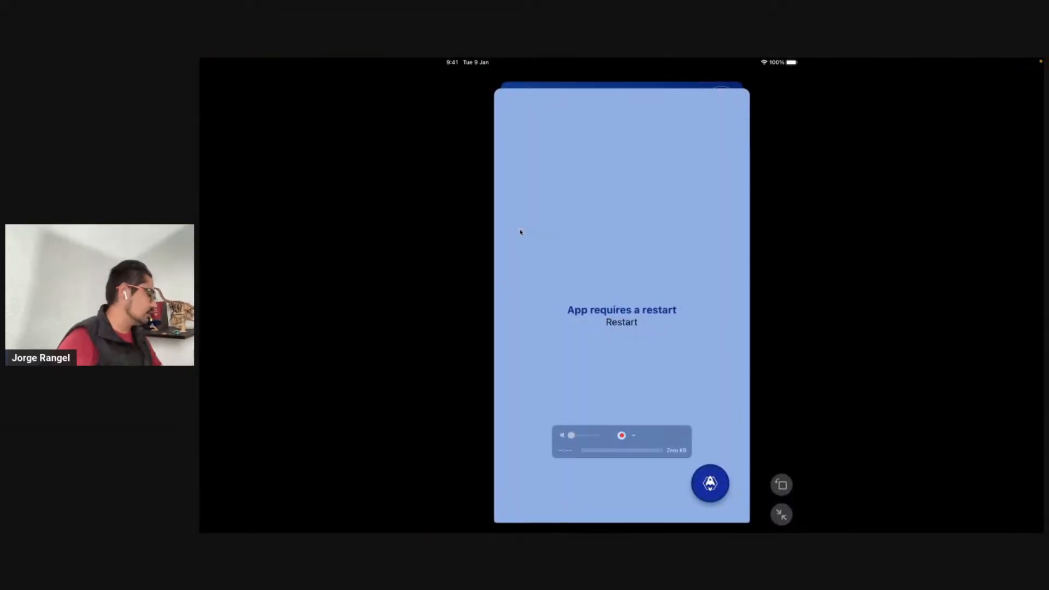
Restart the preview app on the mirrored iPad, then return to the Apphive editor
left_click(621, 322)
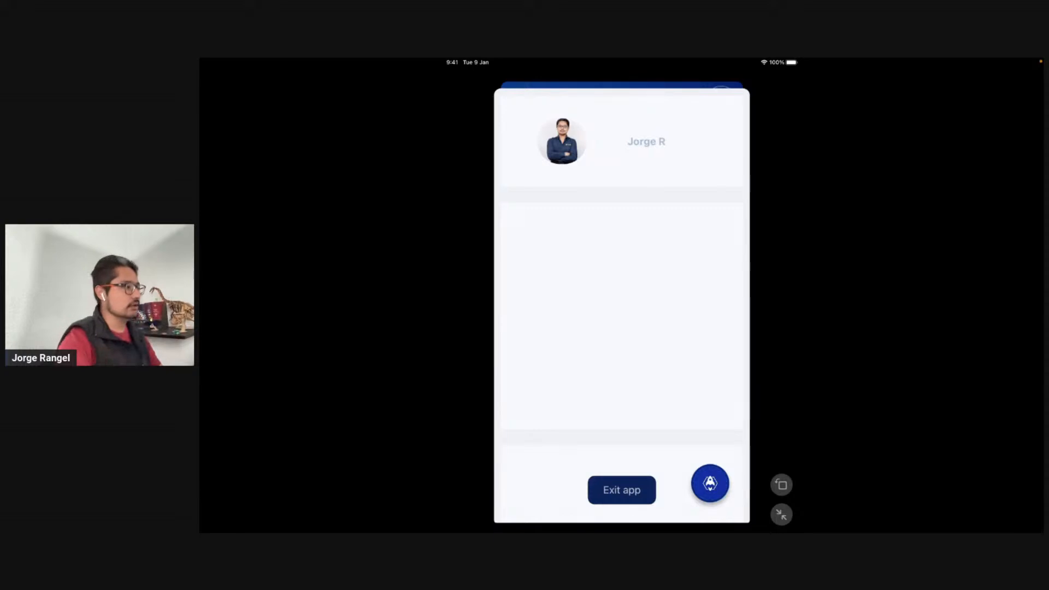
key("ctrl+Left")
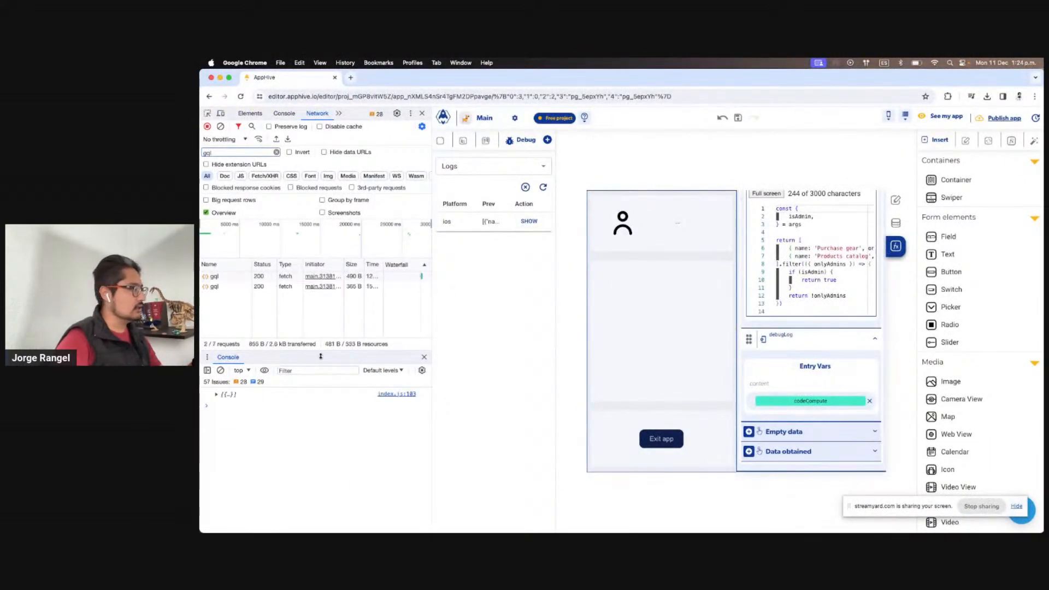
Expand the logged console array to show its single Purchase gear item with onlyAdmins false
left_click(216, 394)
left_click(222, 402)
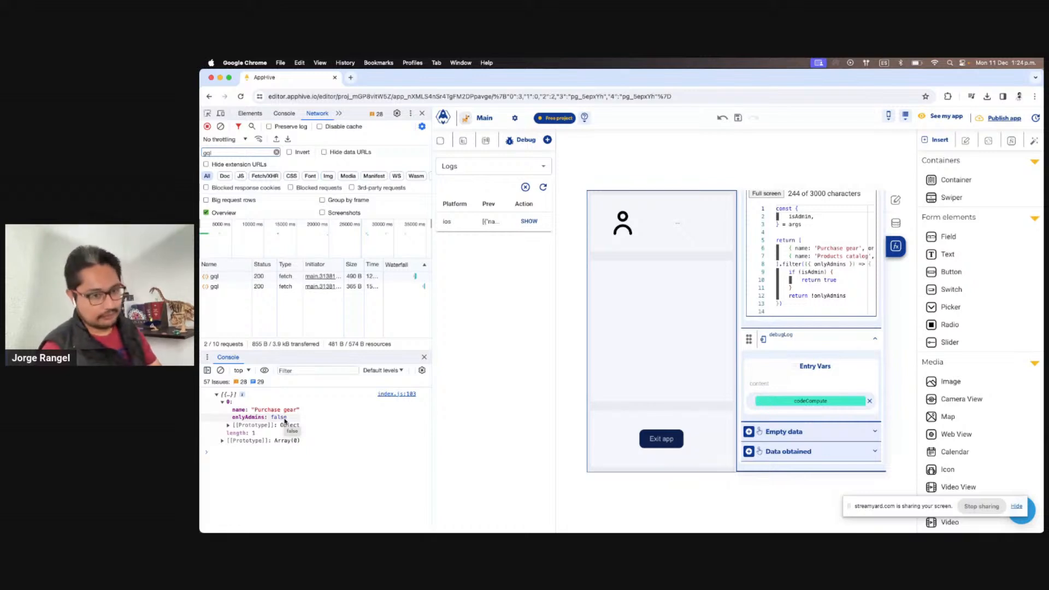
scroll(814, 338, "up", 5)
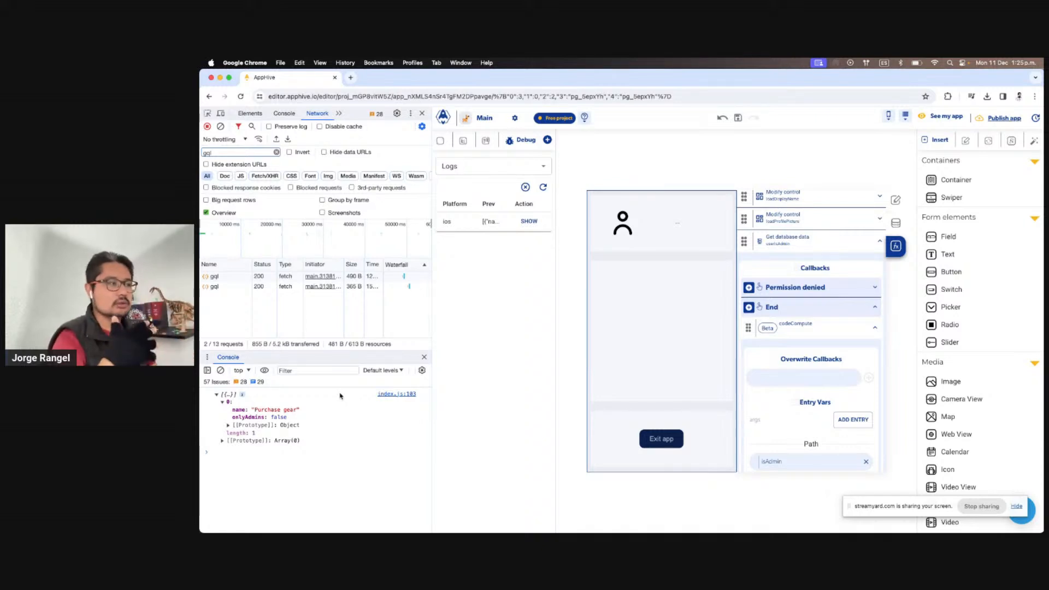
left_click(654, 339)
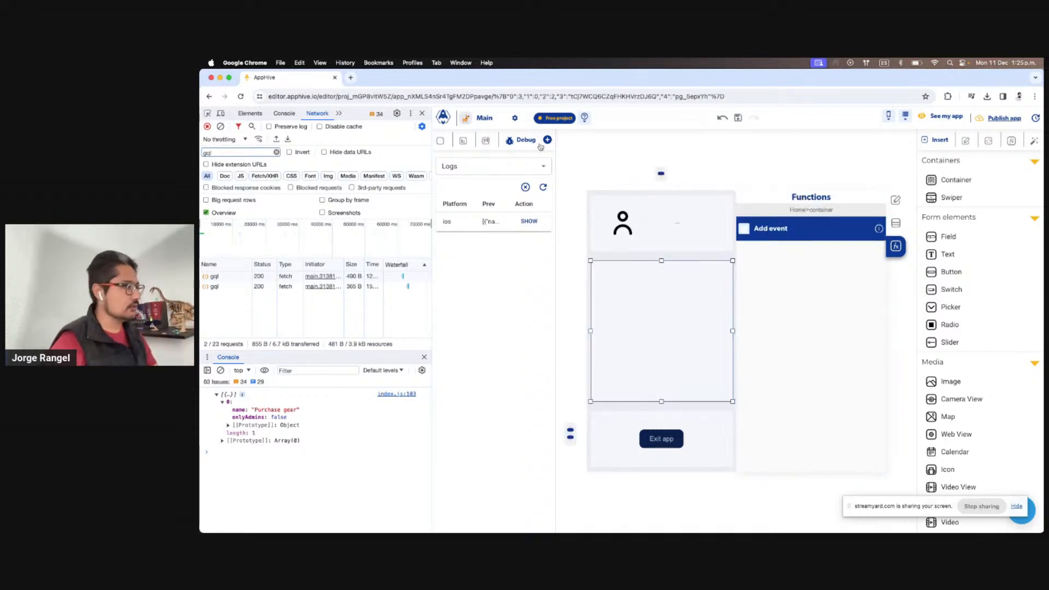
Drop a new Container into the Home screen's middle container and place a Click Me button inside it
left_click(440, 140)
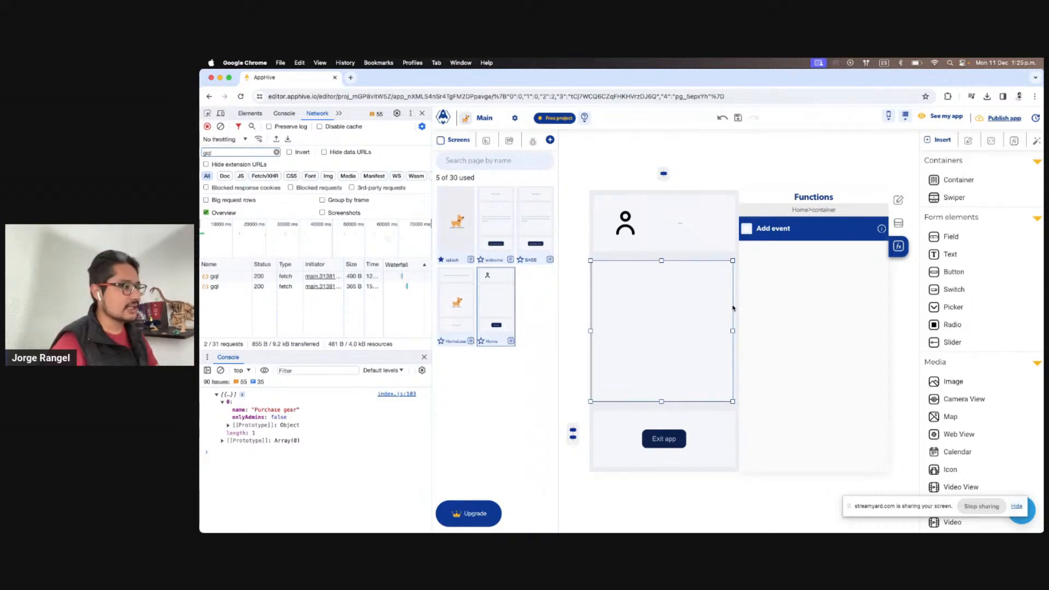
left_click(693, 418)
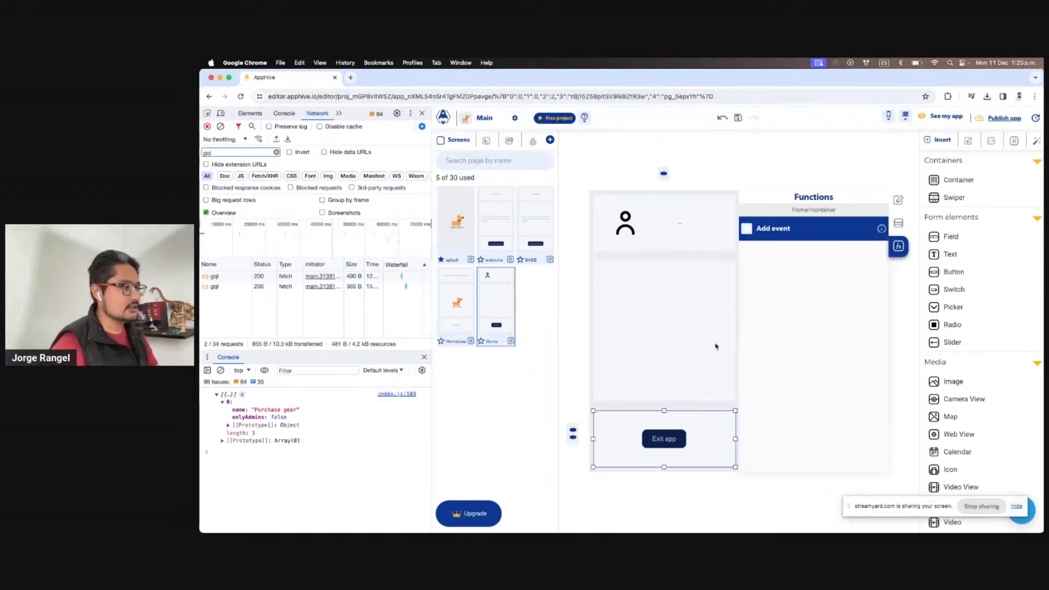
left_click(715, 346)
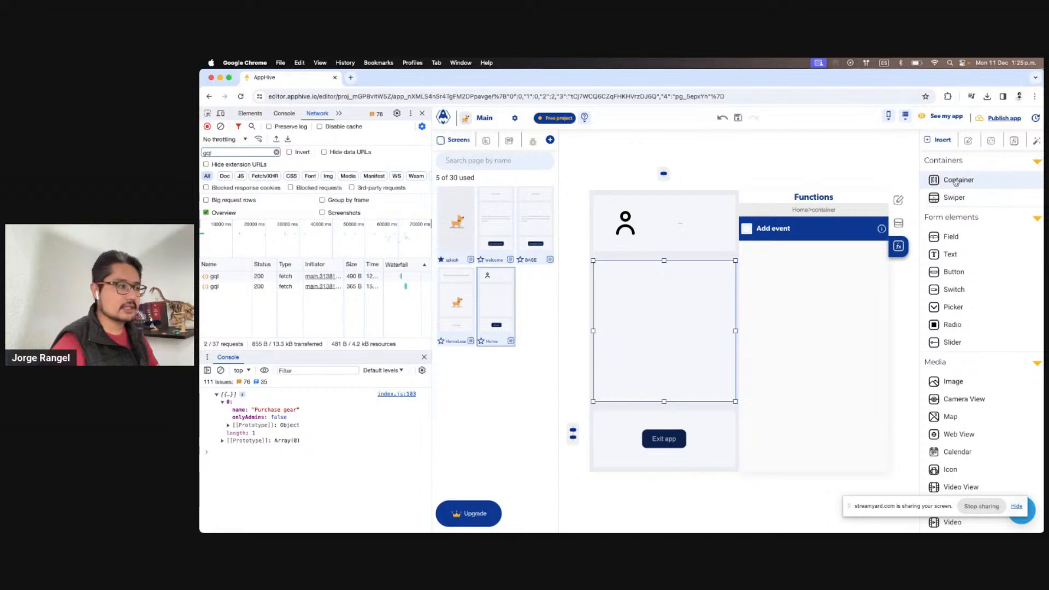
left_click_drag(953, 180, 734, 311)
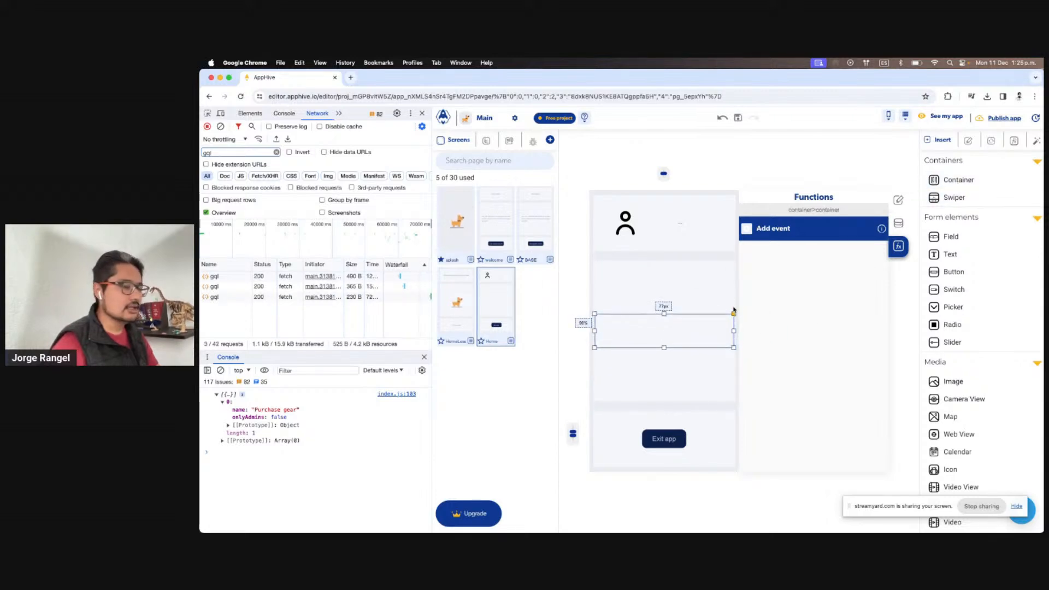
left_click(898, 200)
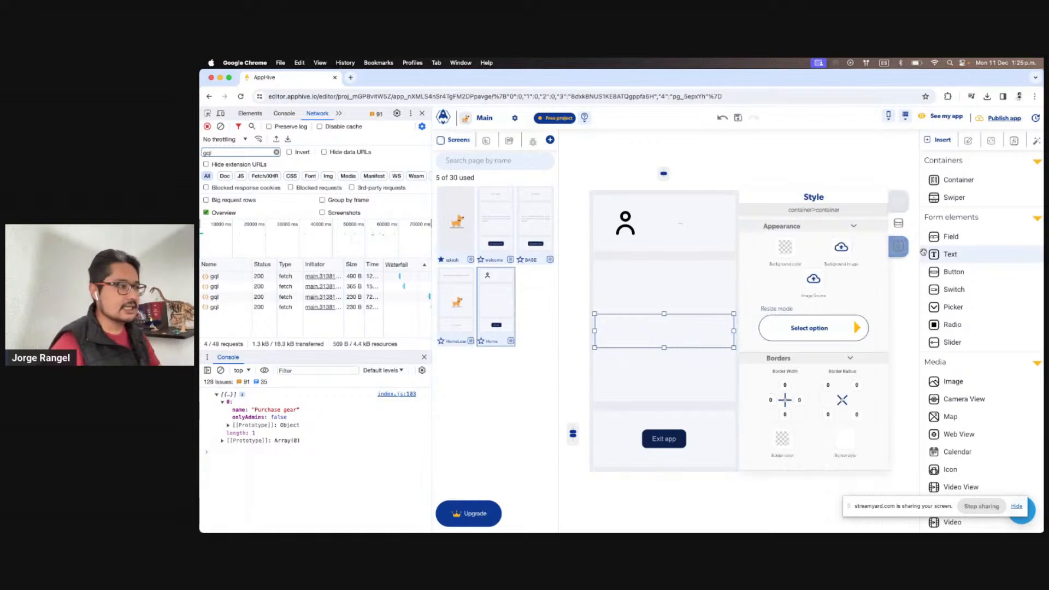
left_click_drag(945, 271, 686, 336)
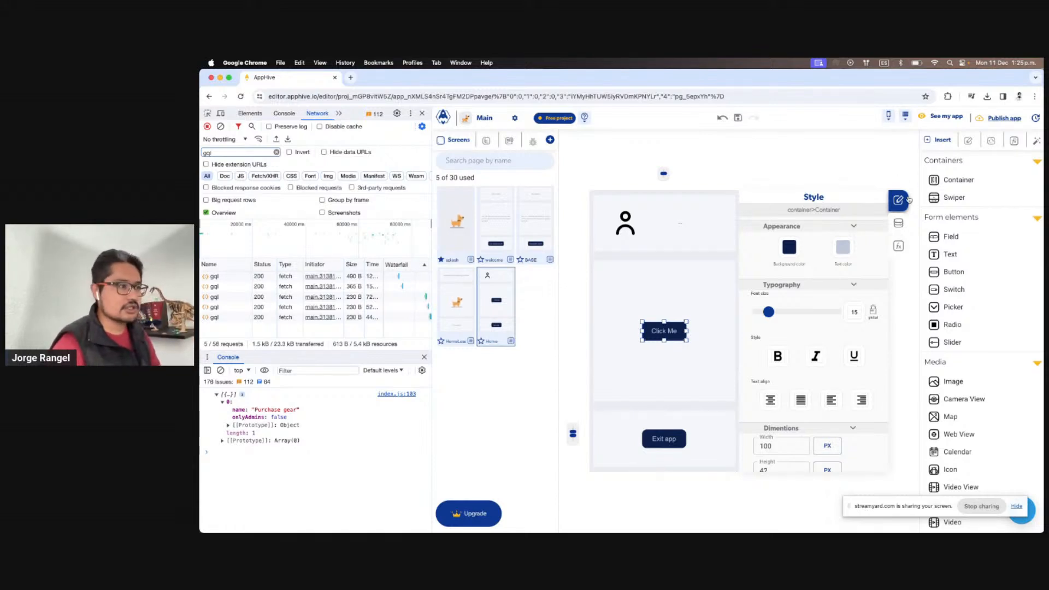
Set the Click Me button's width to 90 percent of its container
scroll(822, 307, "down", 3)
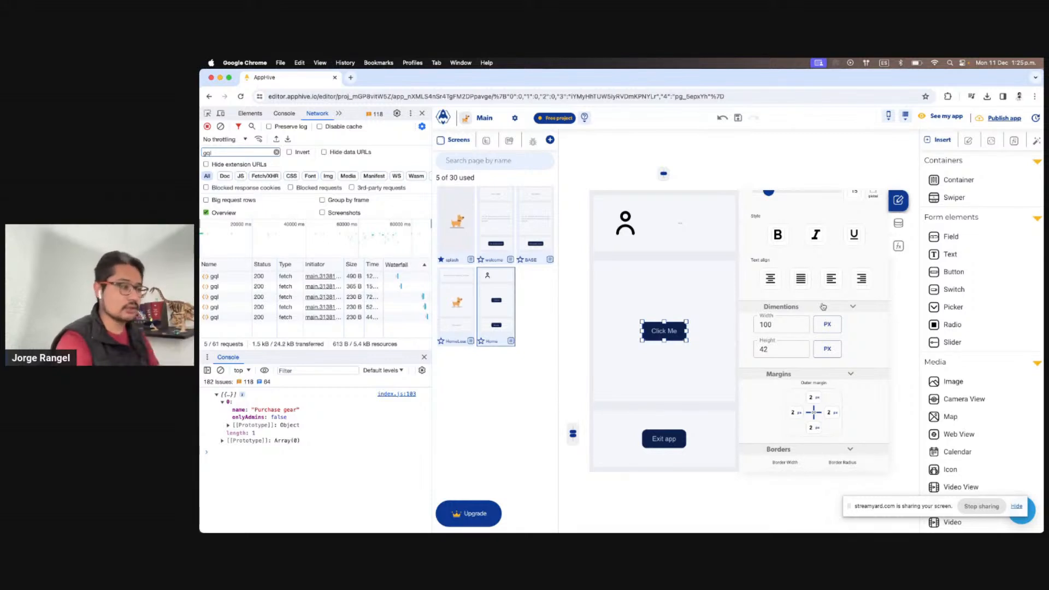
scroll(824, 331, "up", 1)
left_click(827, 334)
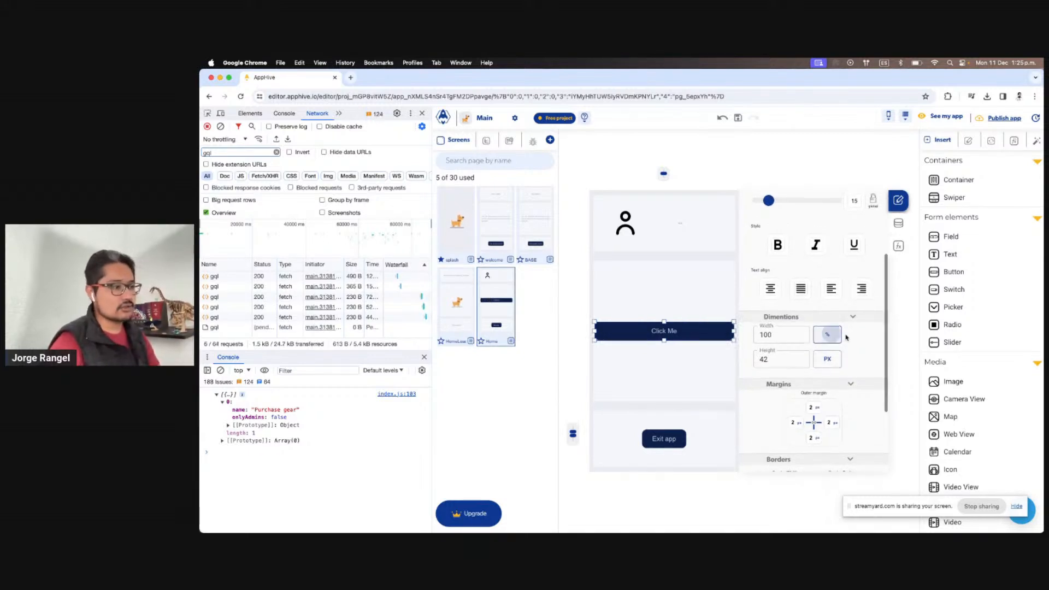
left_click(898, 200)
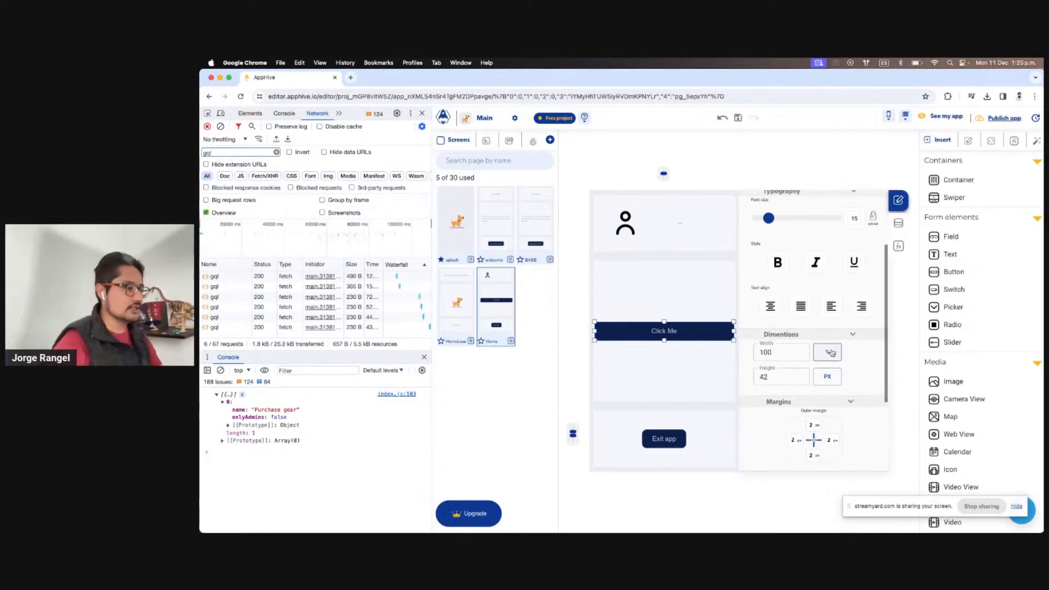
double_click(780, 352)
type("96")
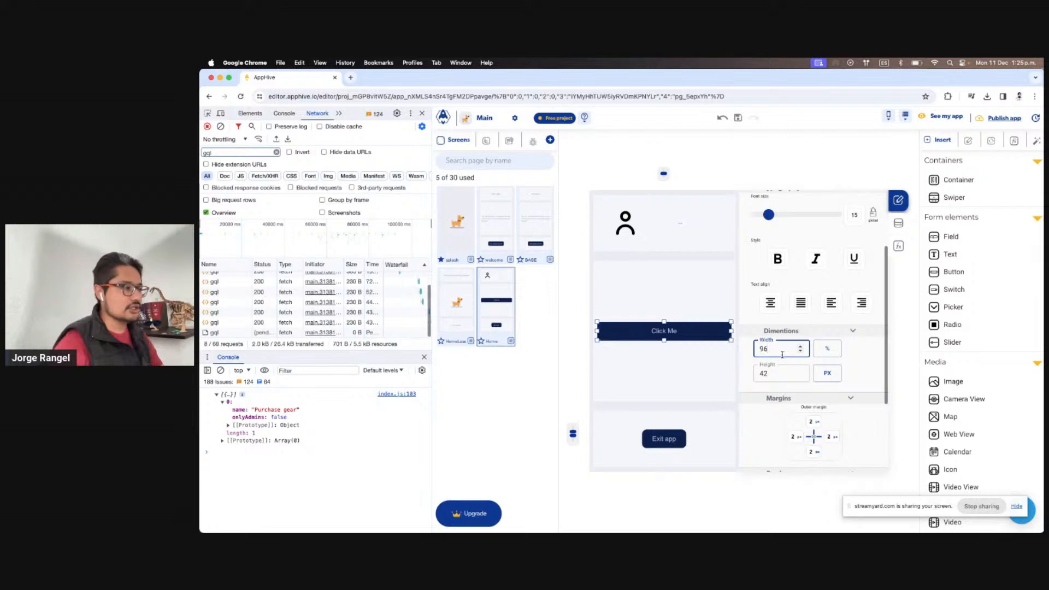
left_click_drag(778, 352, 748, 354)
type("90")
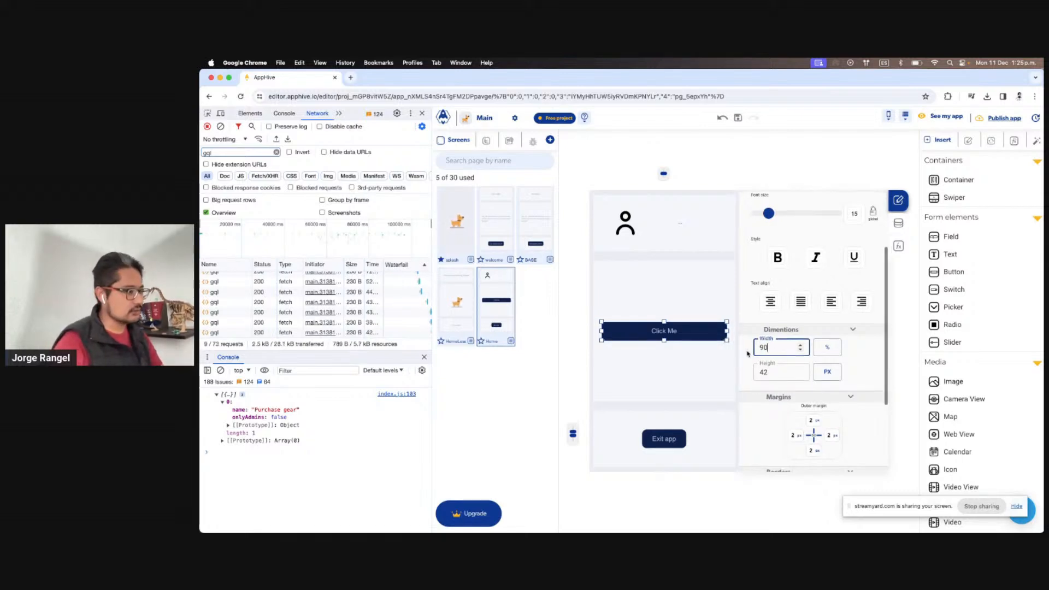
Reduce the button's border radius from 10 to 1
scroll(862, 257, "up", 3)
scroll(824, 321, "down", 4)
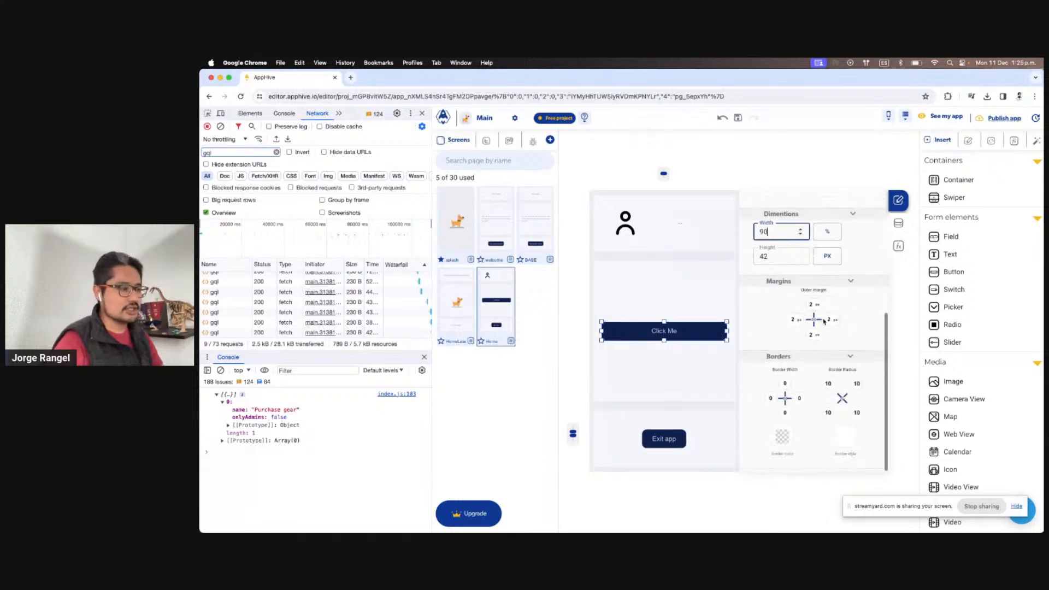
left_click(712, 297)
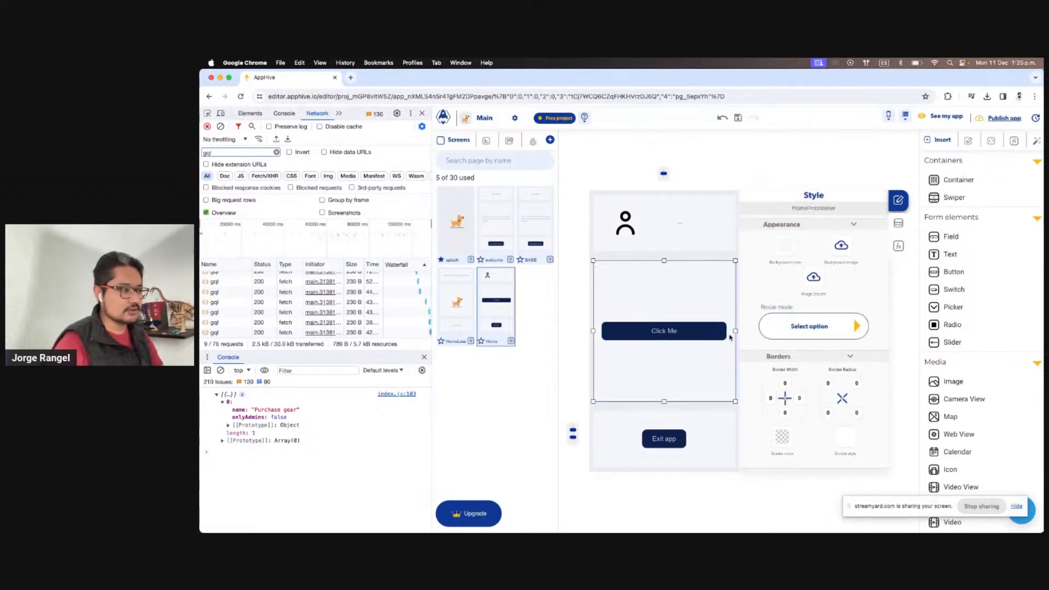
left_click(713, 330)
scroll(840, 382, "down", 5)
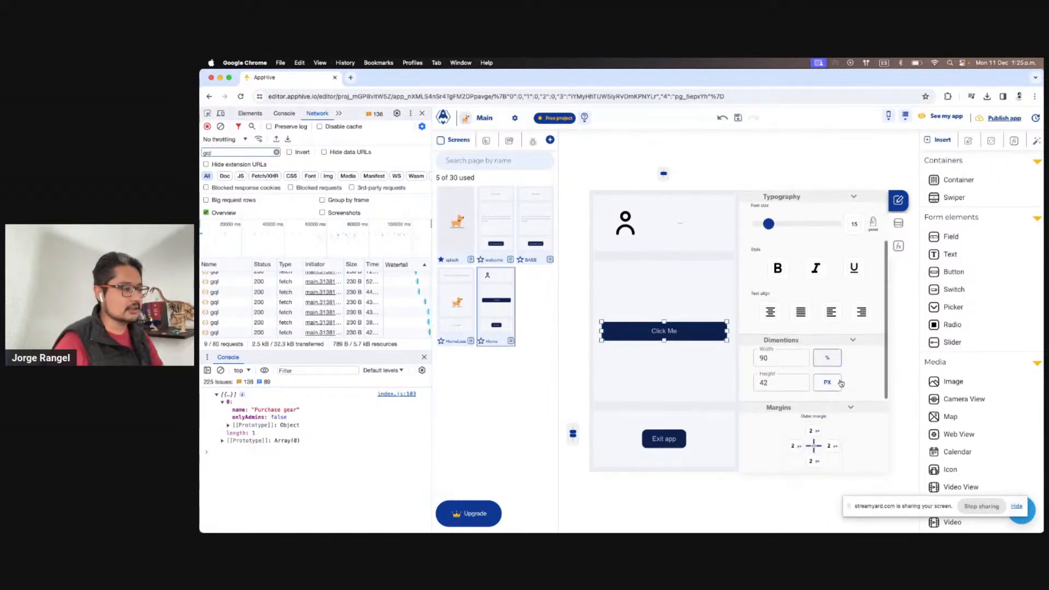
scroll(840, 382, "down", 2)
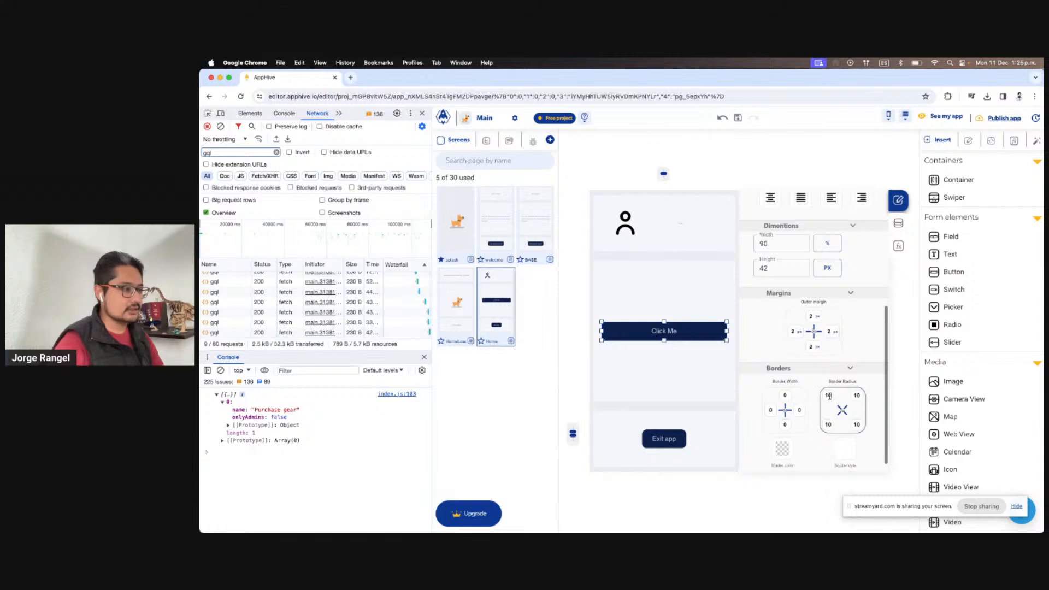
left_click(829, 395)
key("BackSpace")
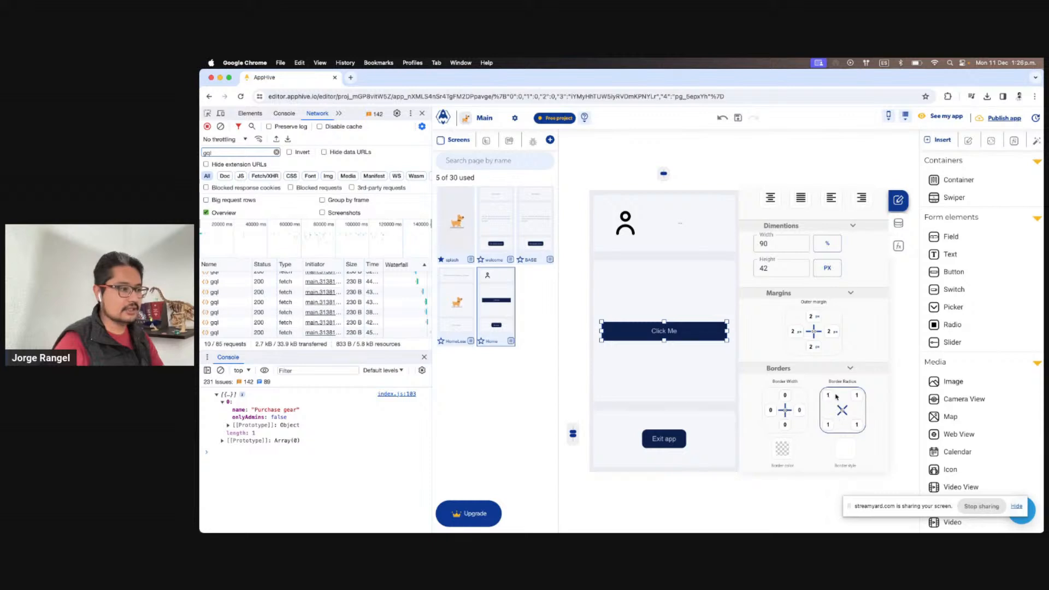
left_click(679, 295)
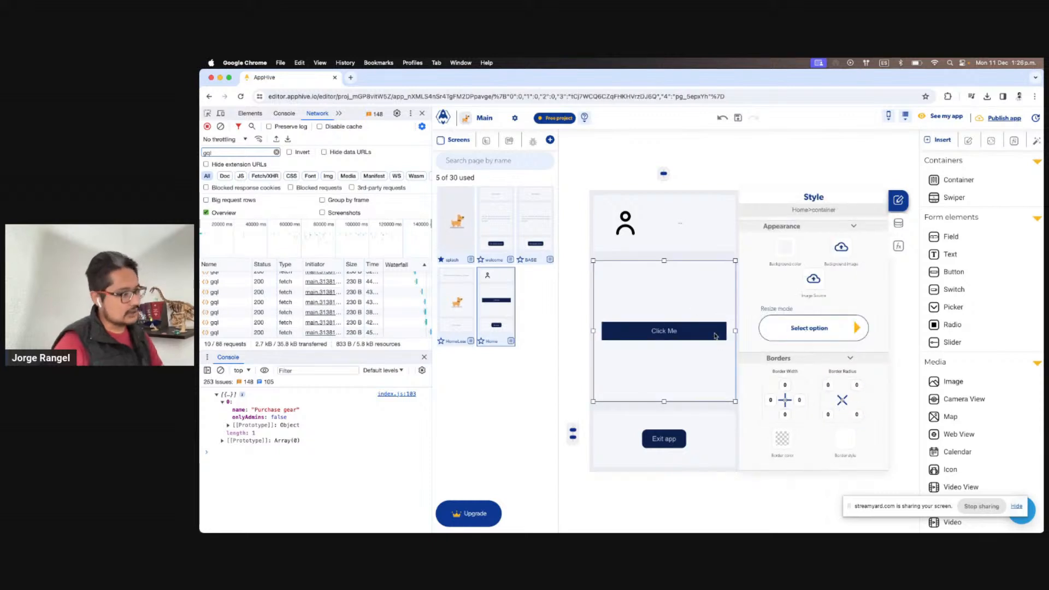
Give the Click Me button the palest blue background shade
left_click(788, 247)
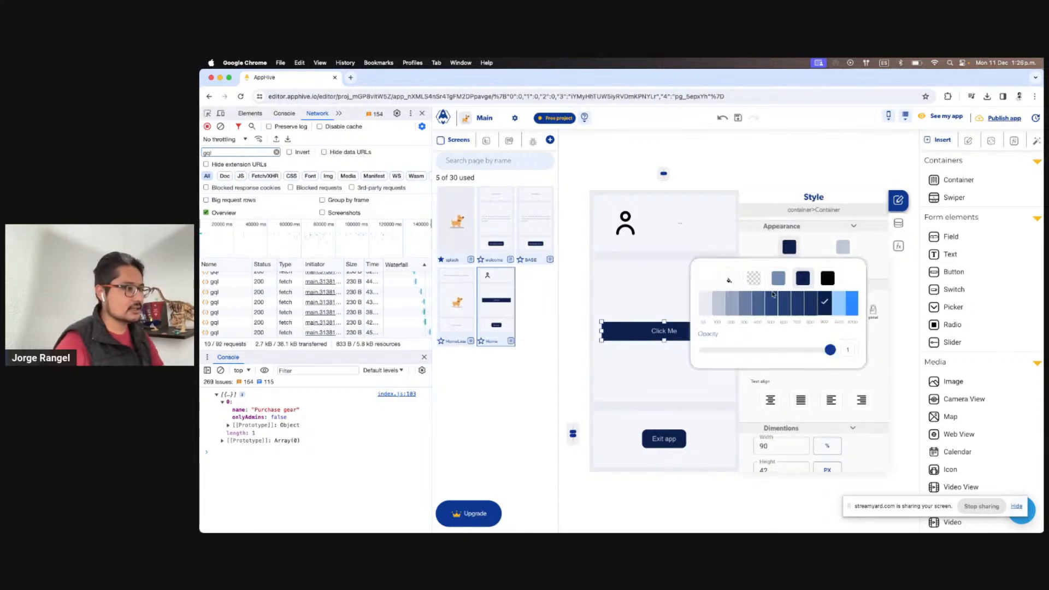
left_click(729, 309)
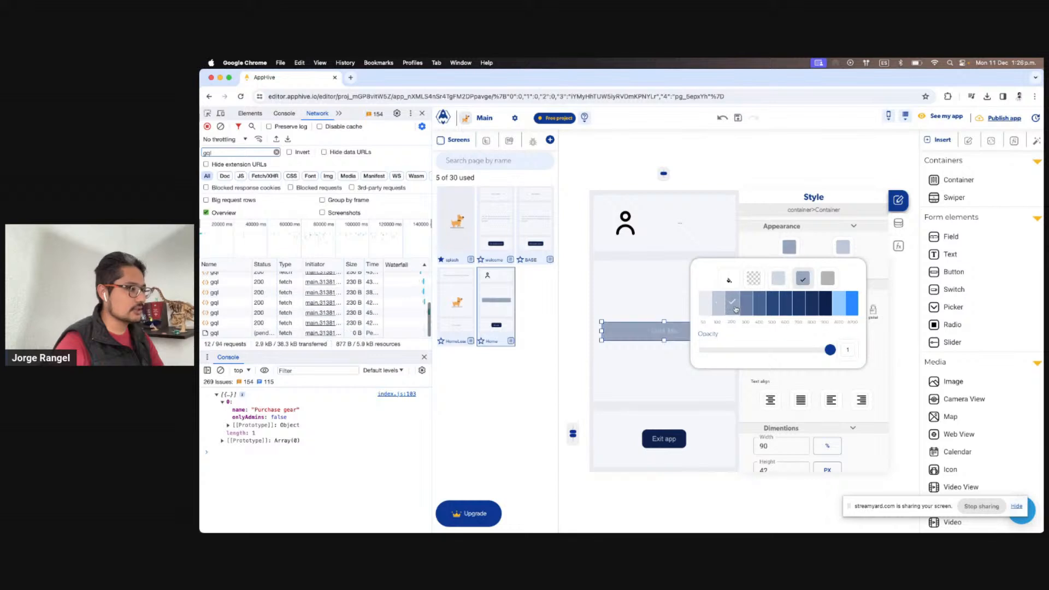
left_click(721, 310)
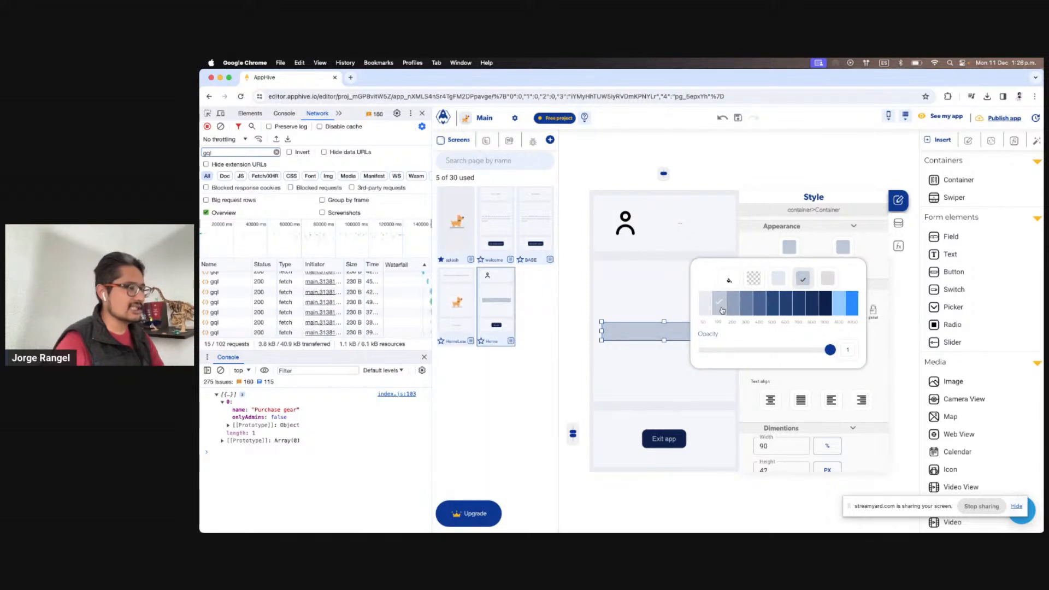
left_click(842, 247)
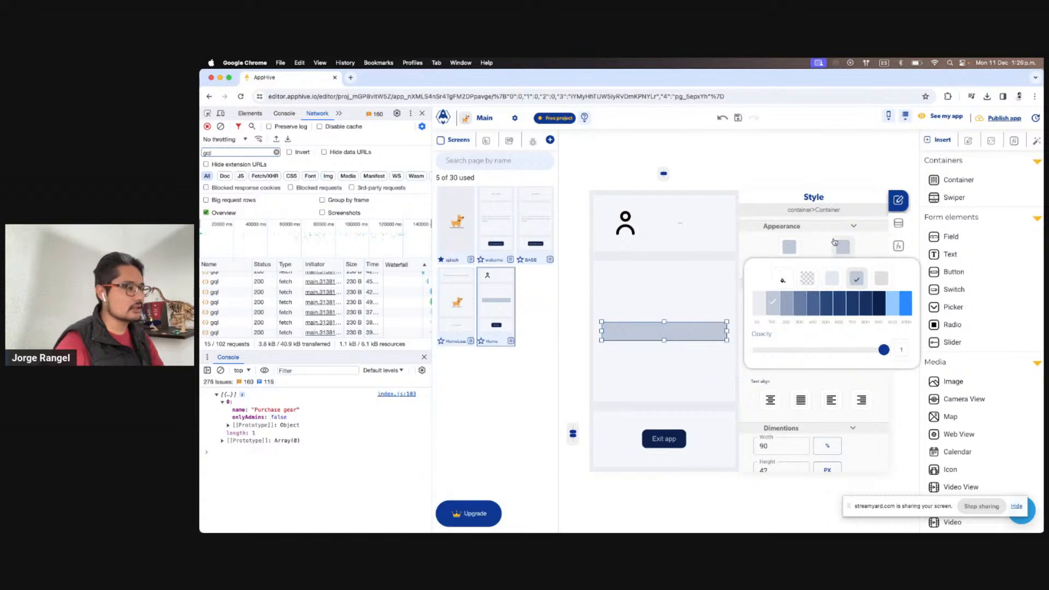
left_click(817, 254)
Set the button's text colour to dark navy
left_click(834, 253)
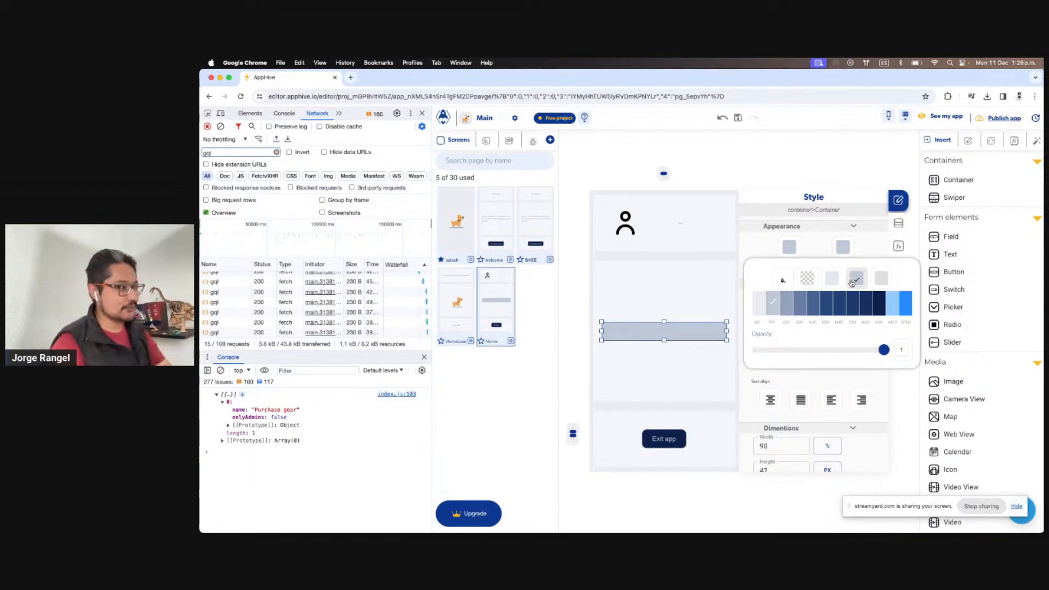
left_click(878, 305)
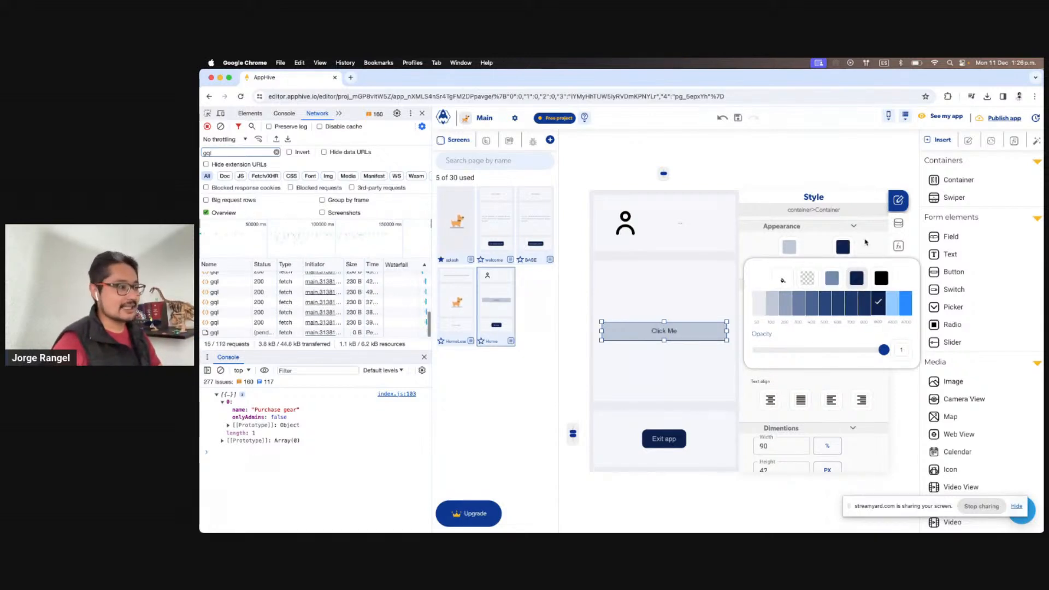
left_click(866, 242)
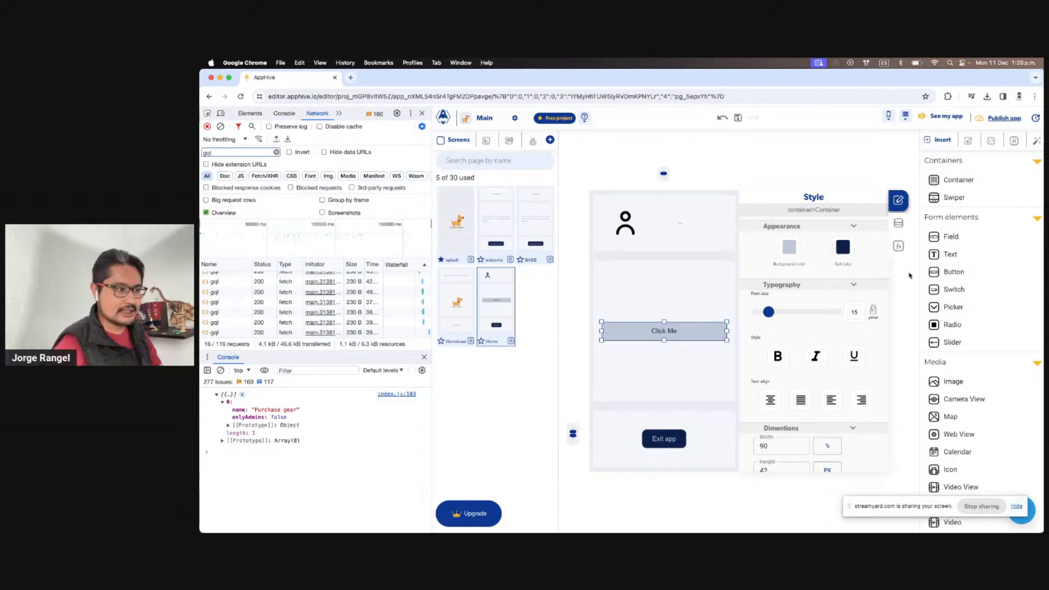
left_click(898, 245)
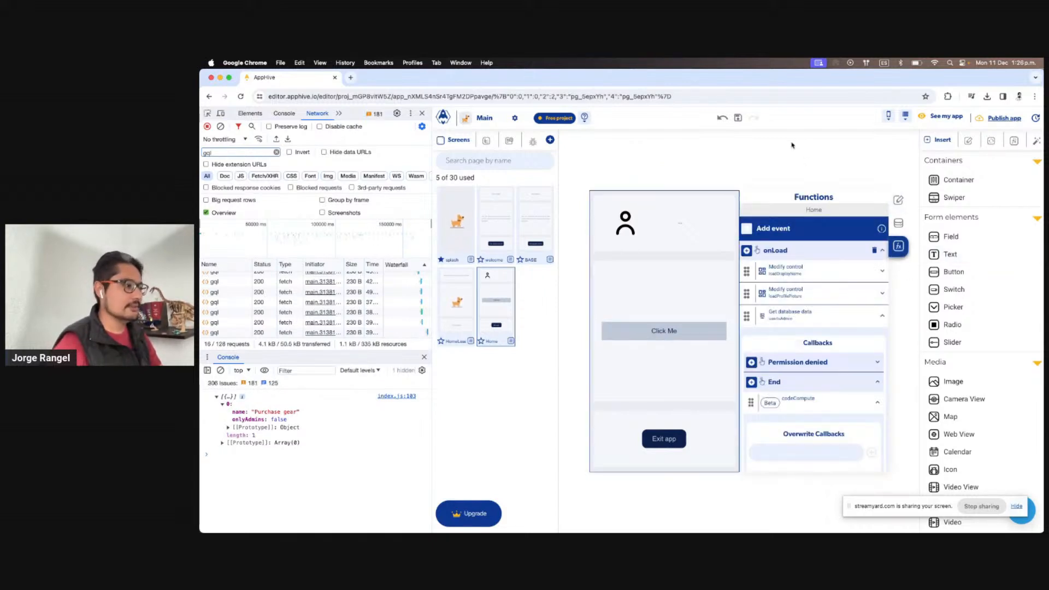
Add an Add collections to UI action to the End callback
scroll(845, 338, "down", 6)
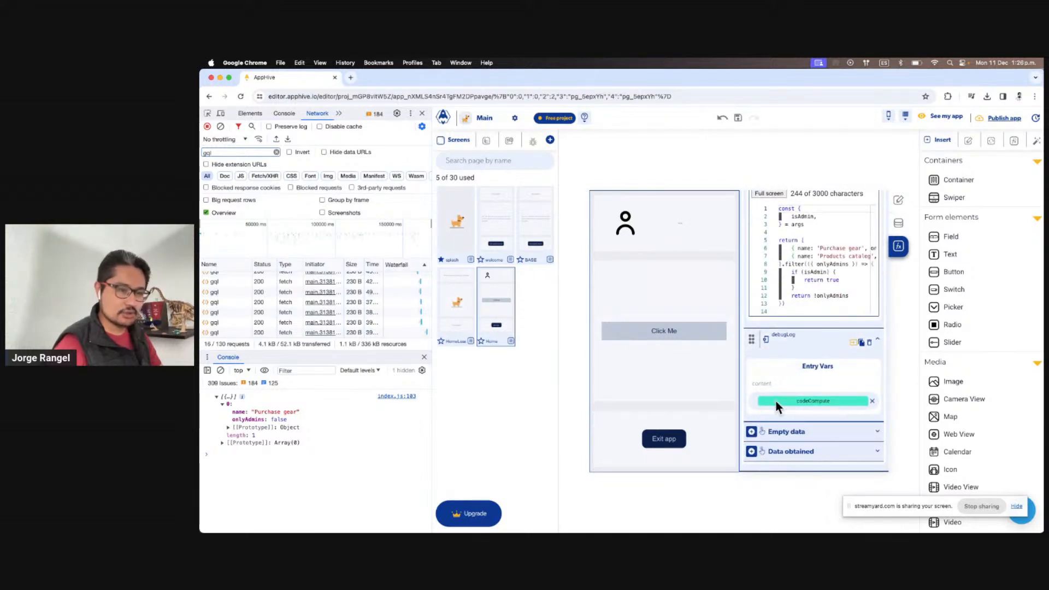
scroll(791, 360, "up", 2)
scroll(791, 360, "up", 2)
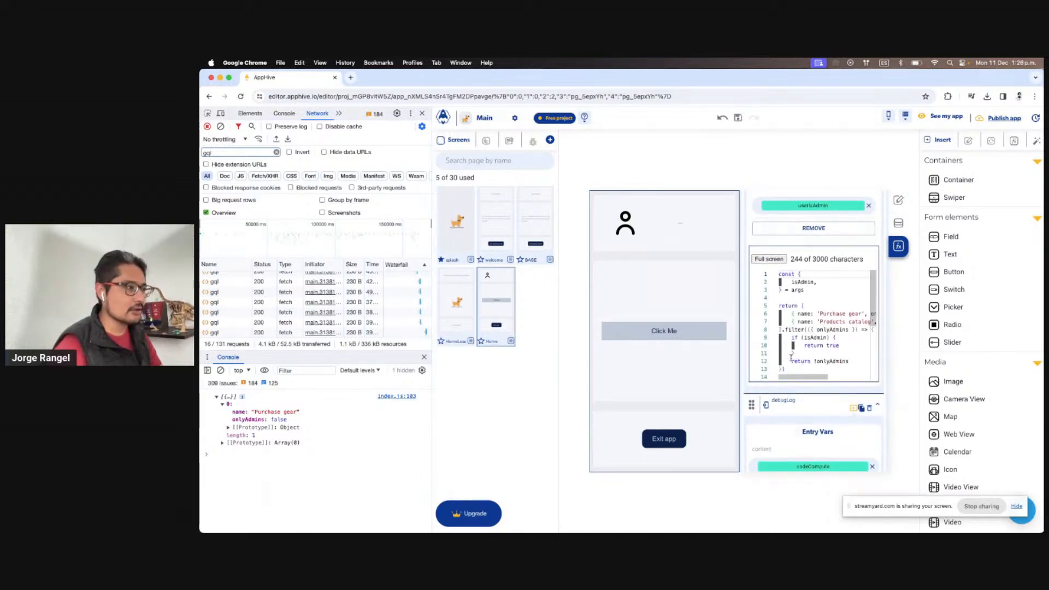
scroll(792, 238, "up", 4)
scroll(792, 238, "up", 2)
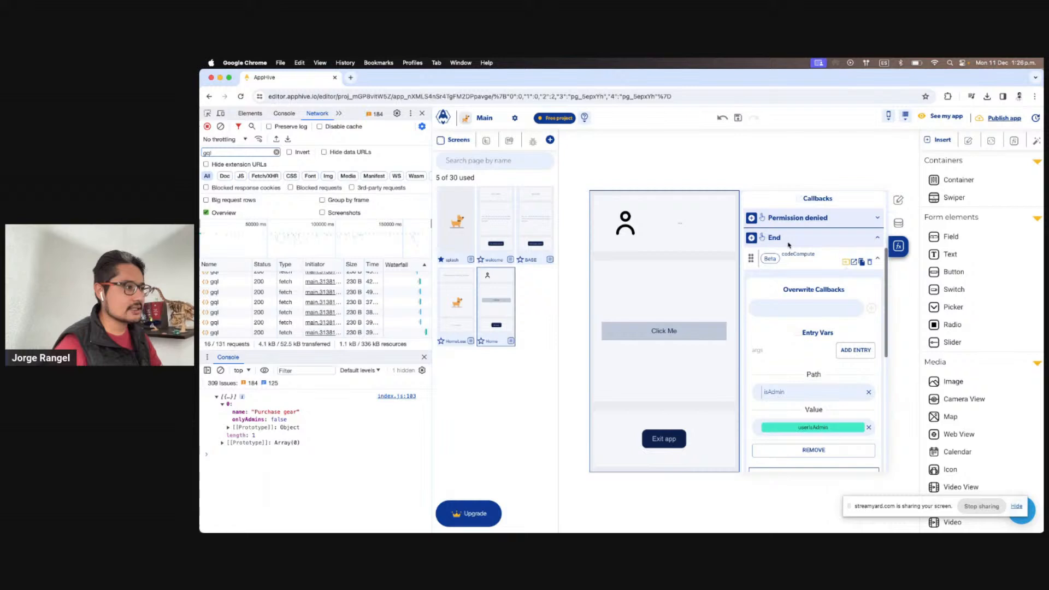
left_click(751, 238)
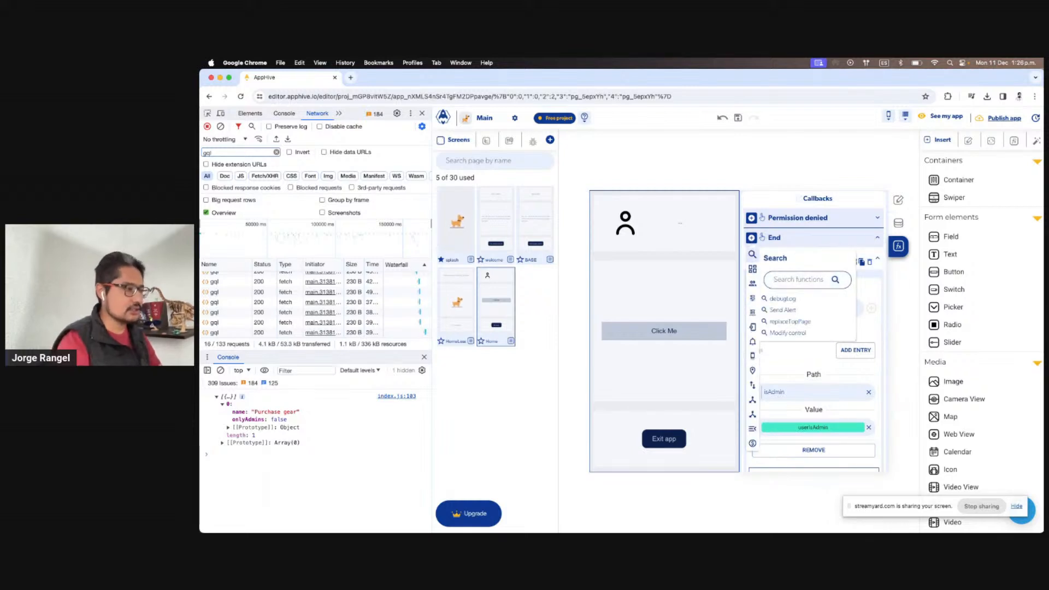
type("colle")
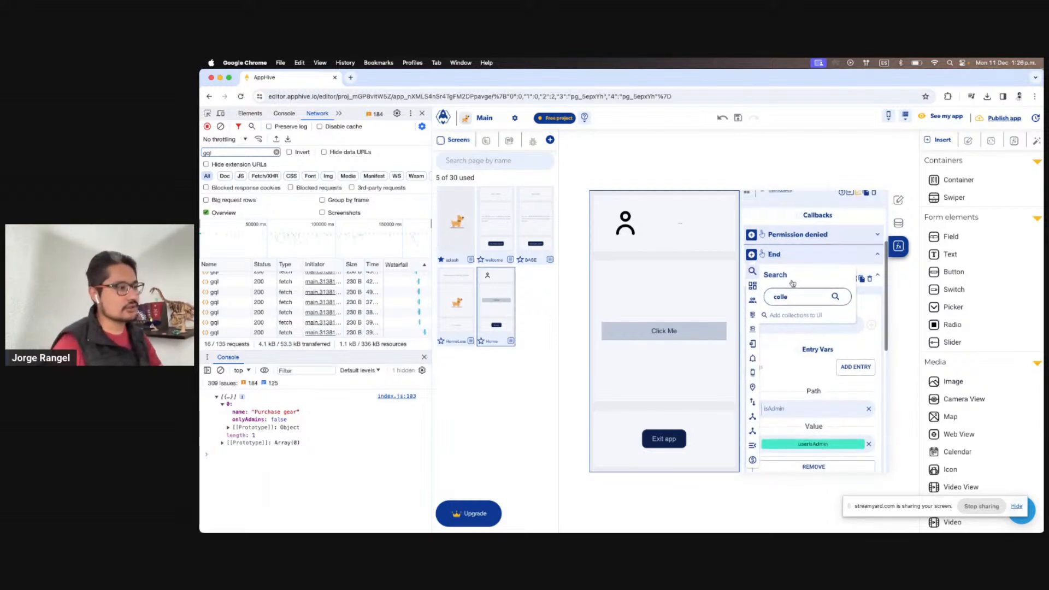
left_click(813, 331)
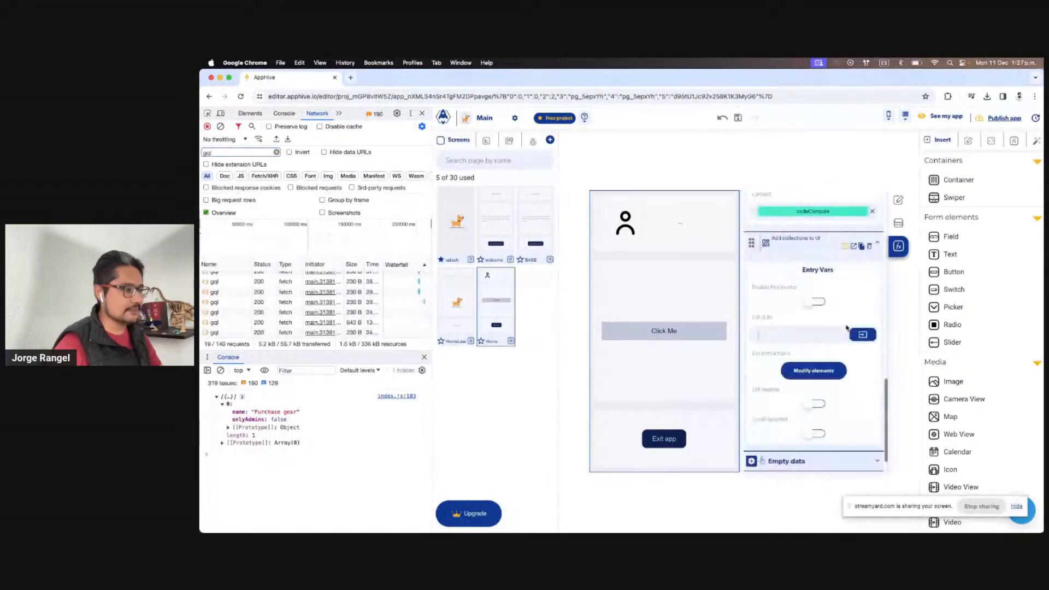
Use the codeCompute output as List data and rename that output generateMenuOptions
scroll(795, 318, "up", 1)
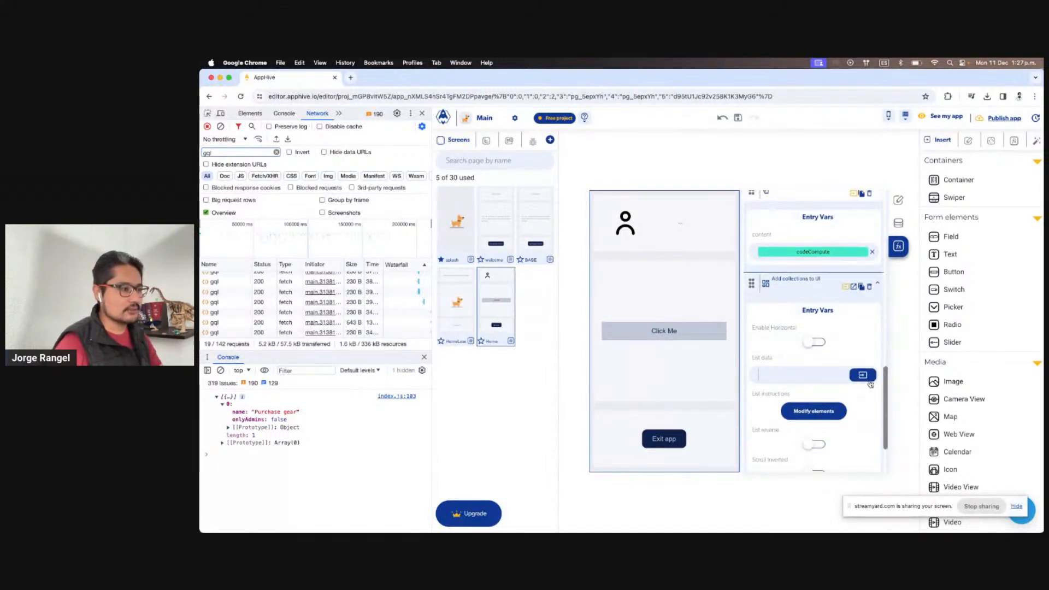
left_click(864, 376)
left_click(847, 401)
left_click(811, 441)
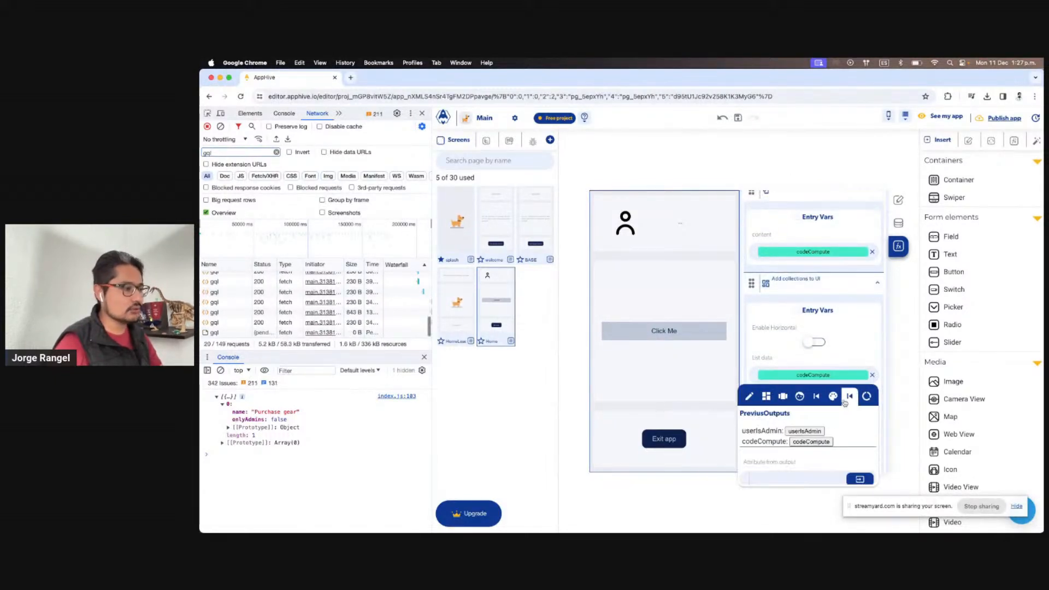
scroll(856, 367, "up", 8)
scroll(855, 371, "down", 1)
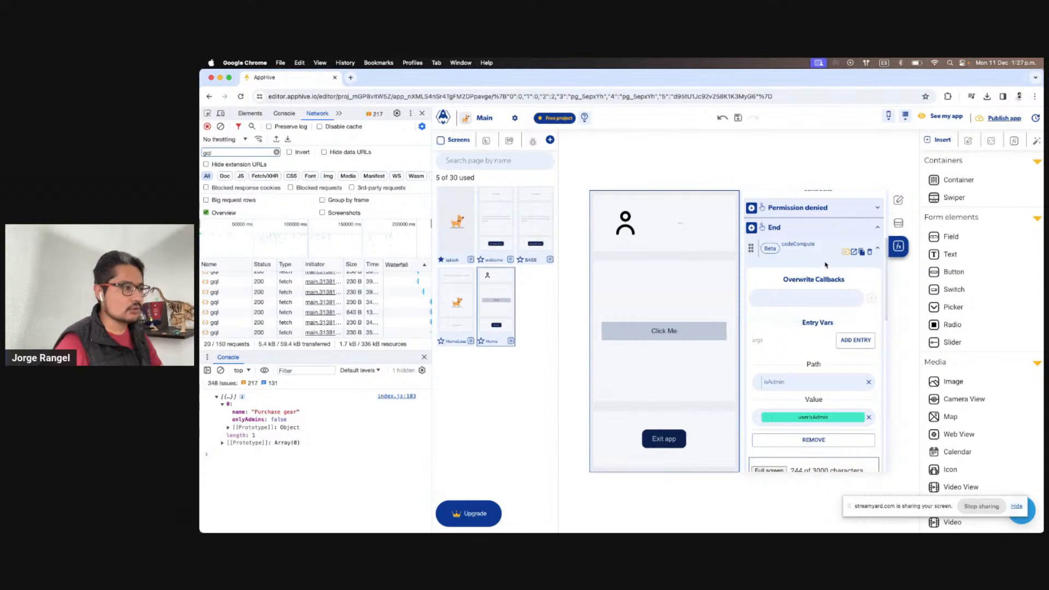
left_click(820, 247)
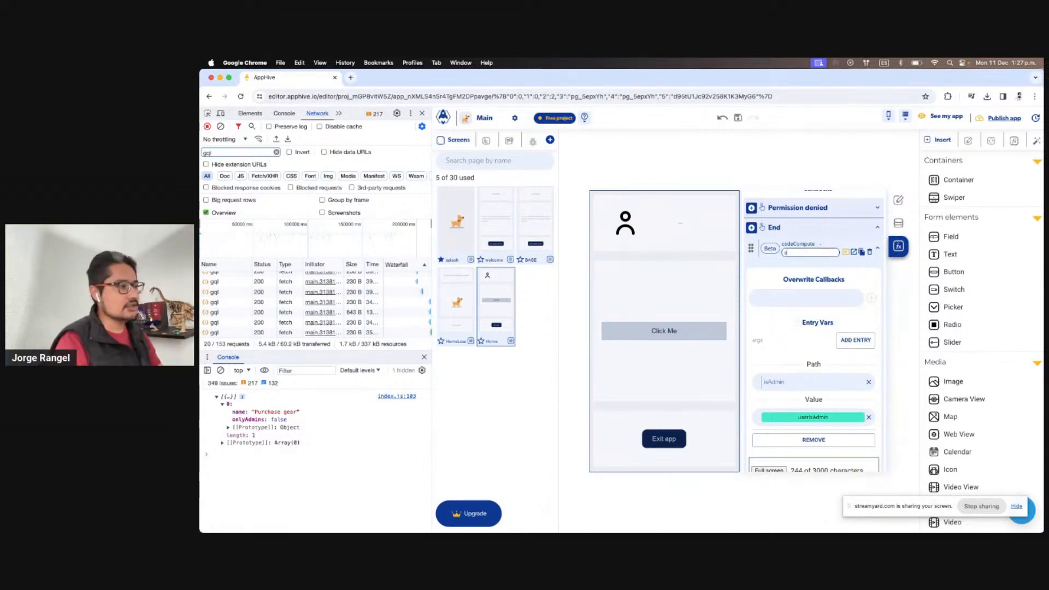
type("generate")
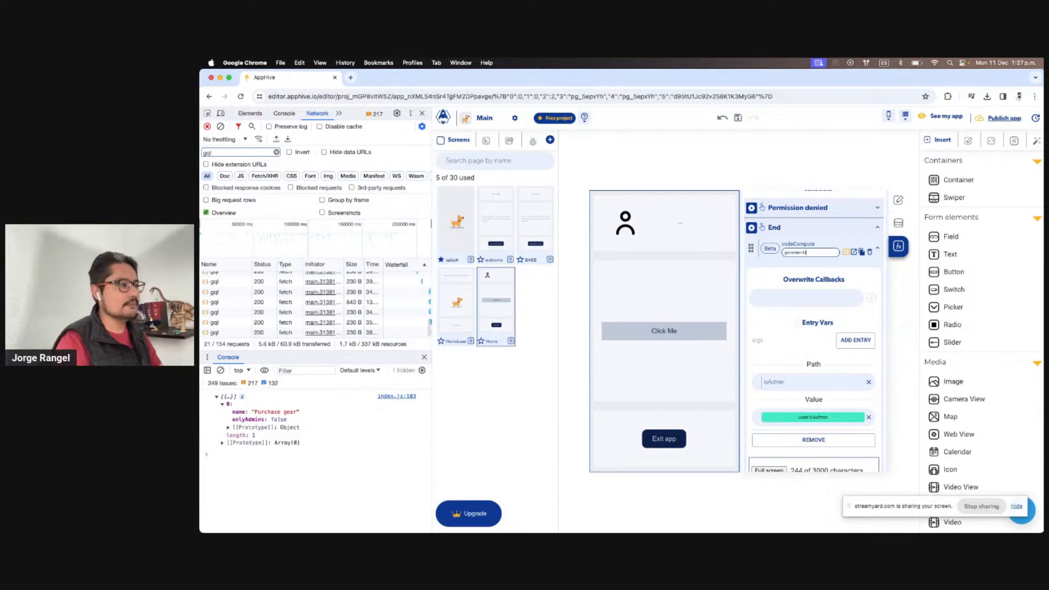
type("HomeOptions")
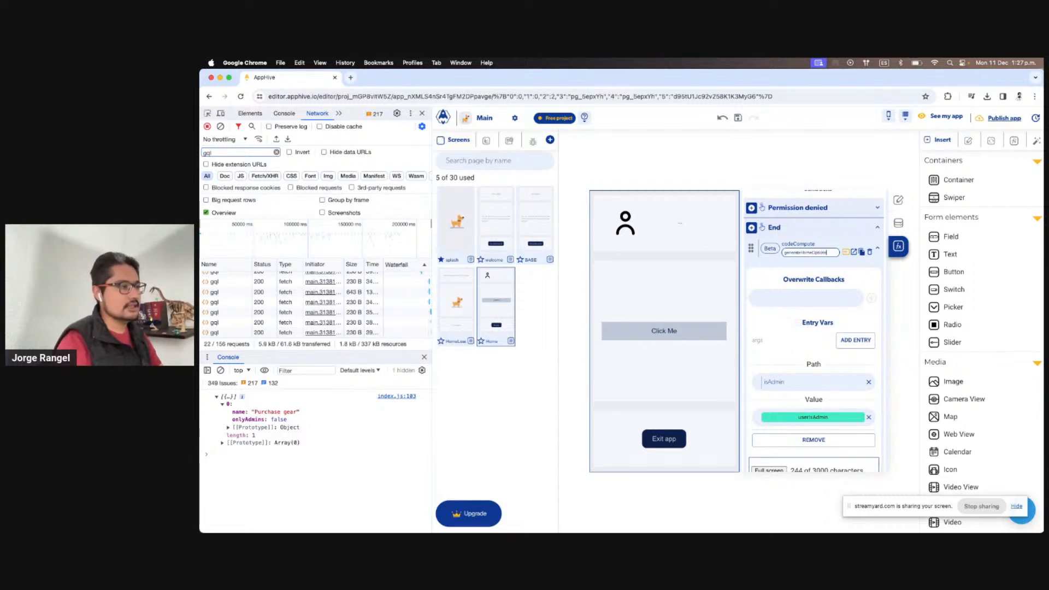
scroll(862, 275, "down", 3)
scroll(861, 274, "down", 10)
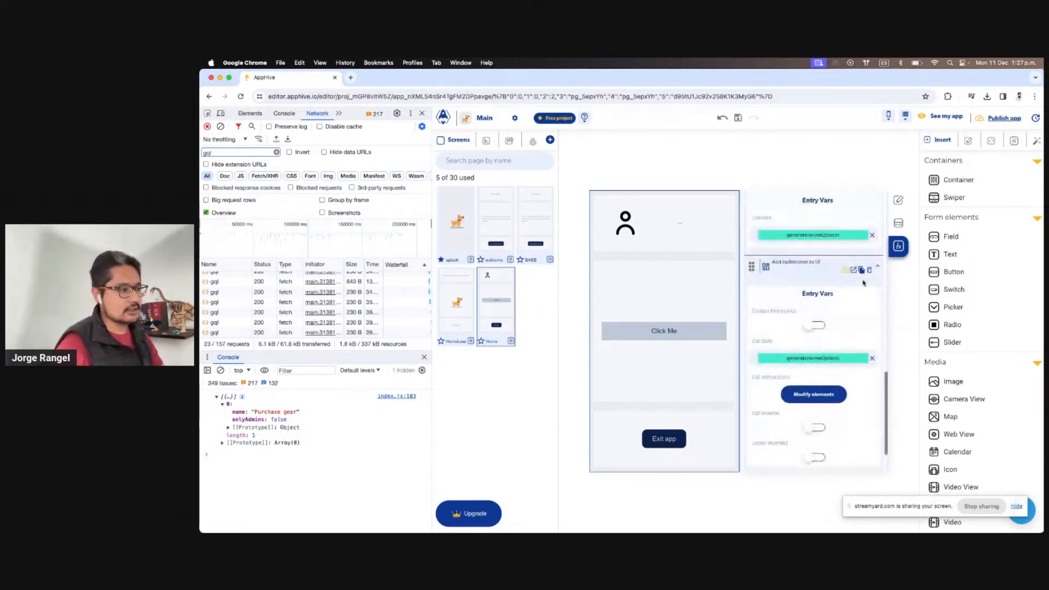
Bind the repeated Click Me button's label property to the ListContext item name
left_click(825, 398)
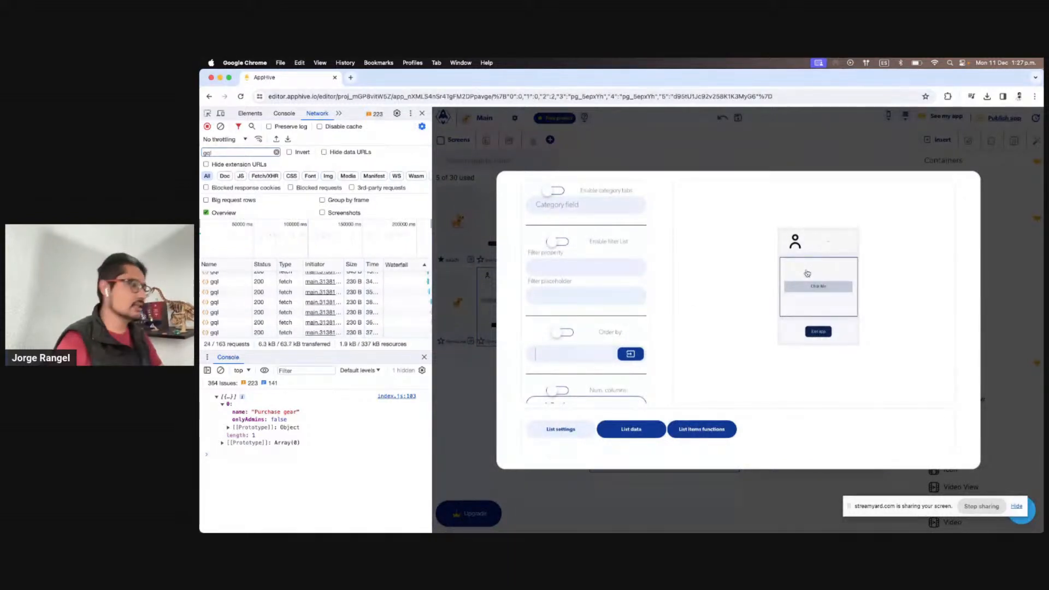
left_click(644, 435)
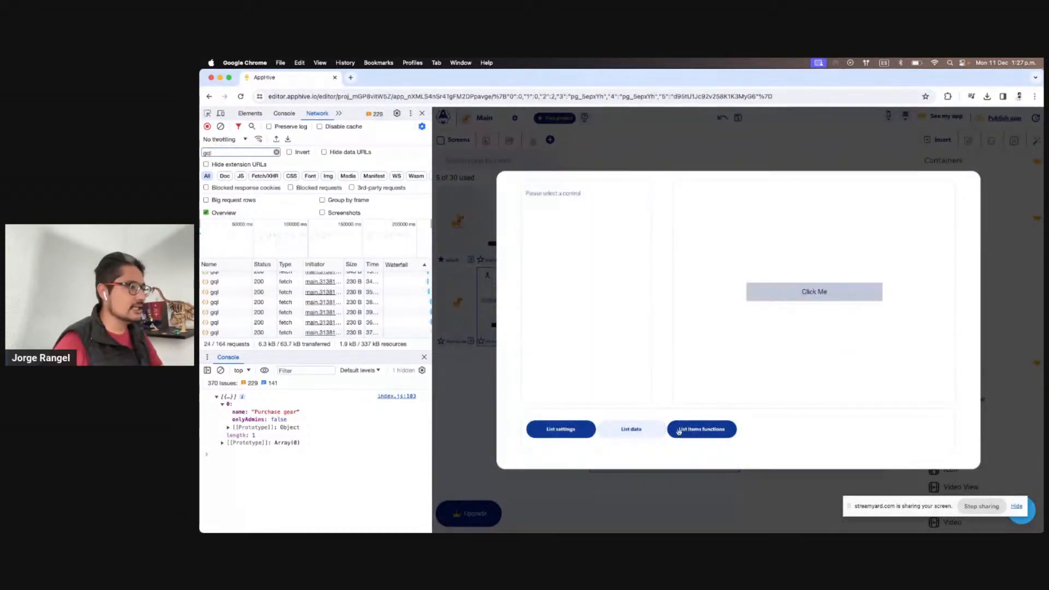
left_click(773, 288)
left_click(636, 207)
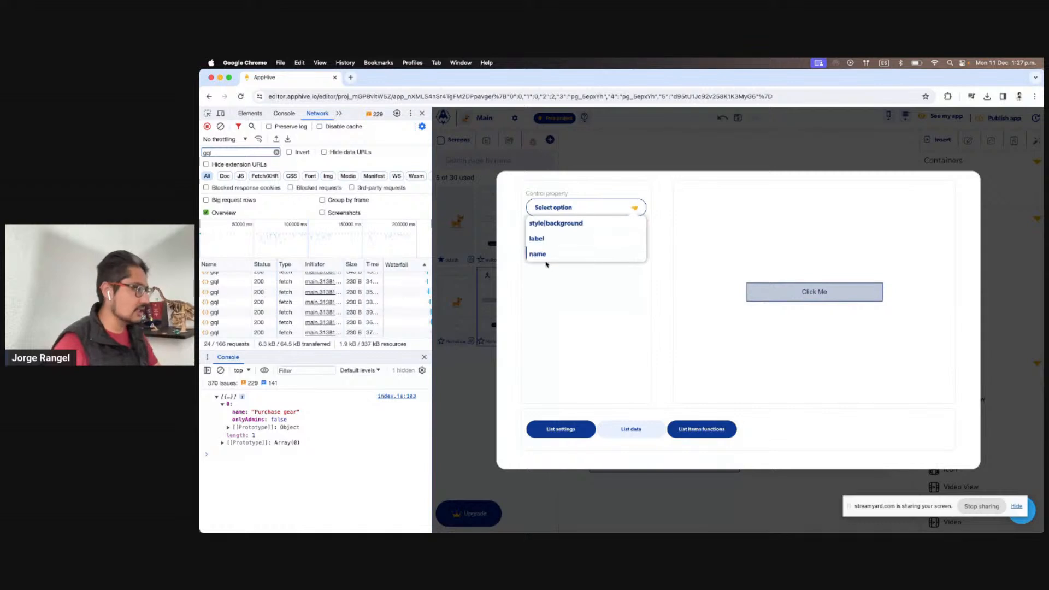
left_click(547, 239)
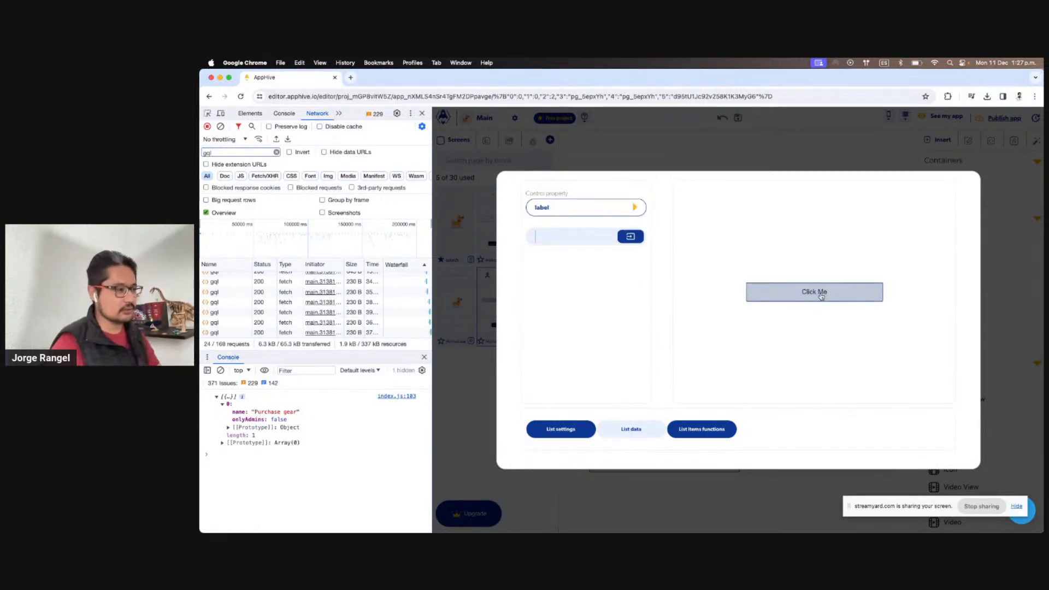
left_click(640, 237)
left_click(619, 260)
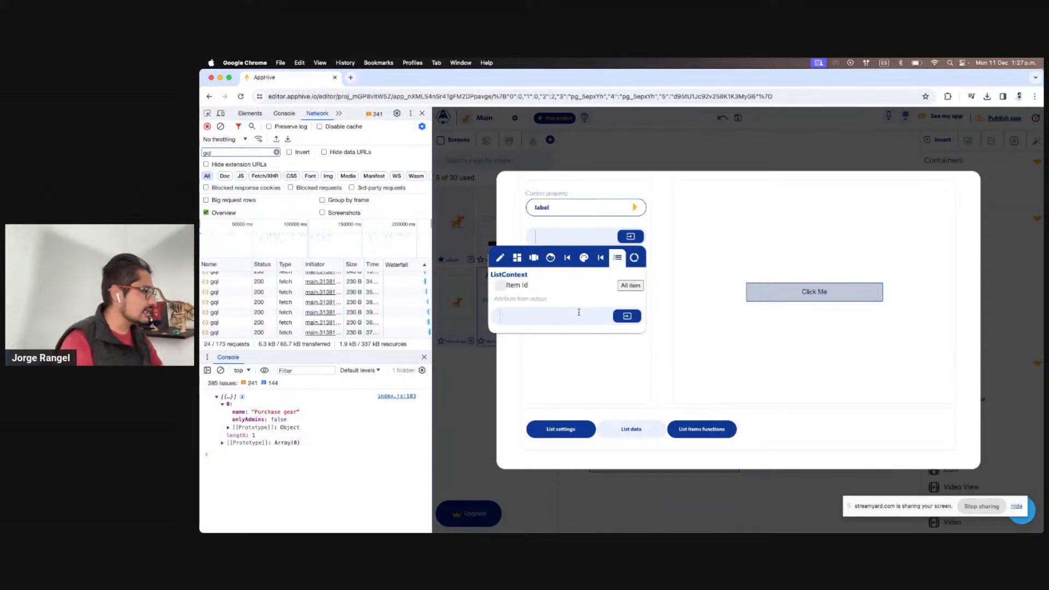
left_click(626, 315)
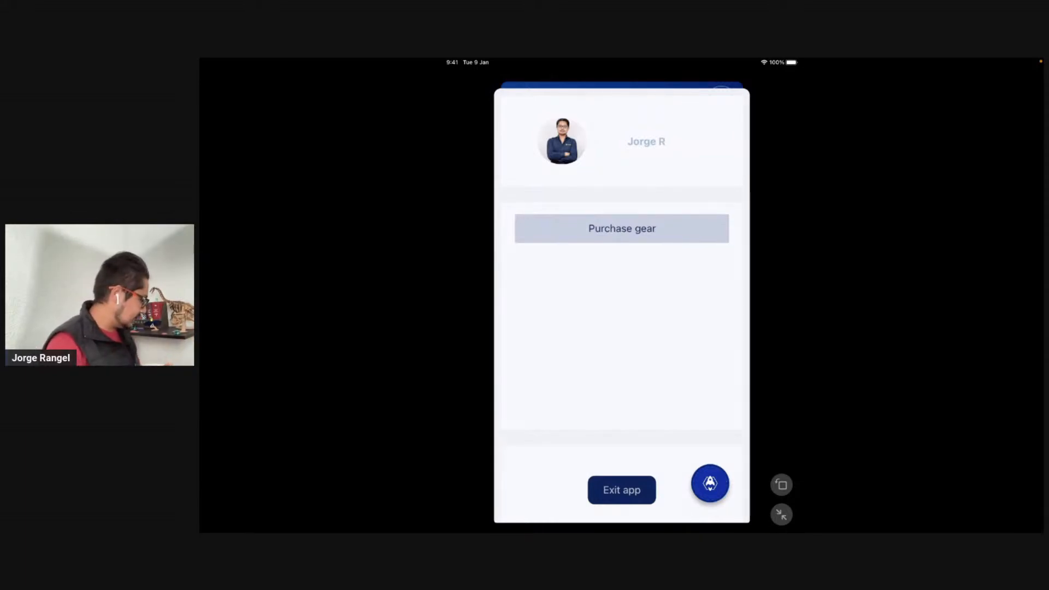
Sign out of the previewed app and sign back in with the Google account
left_click(621, 490)
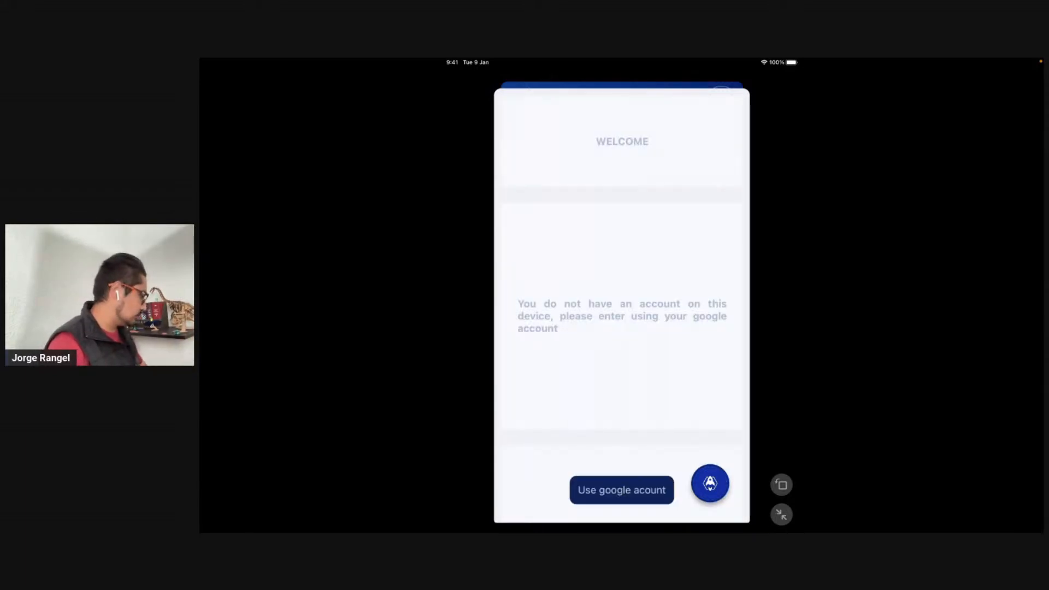
left_click(622, 490)
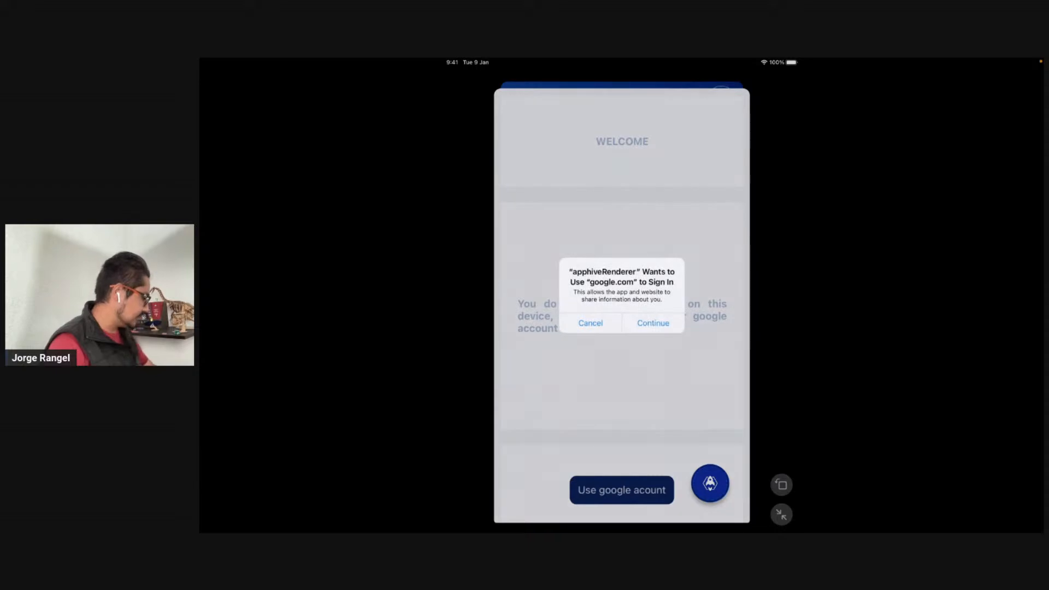
left_click(653, 323)
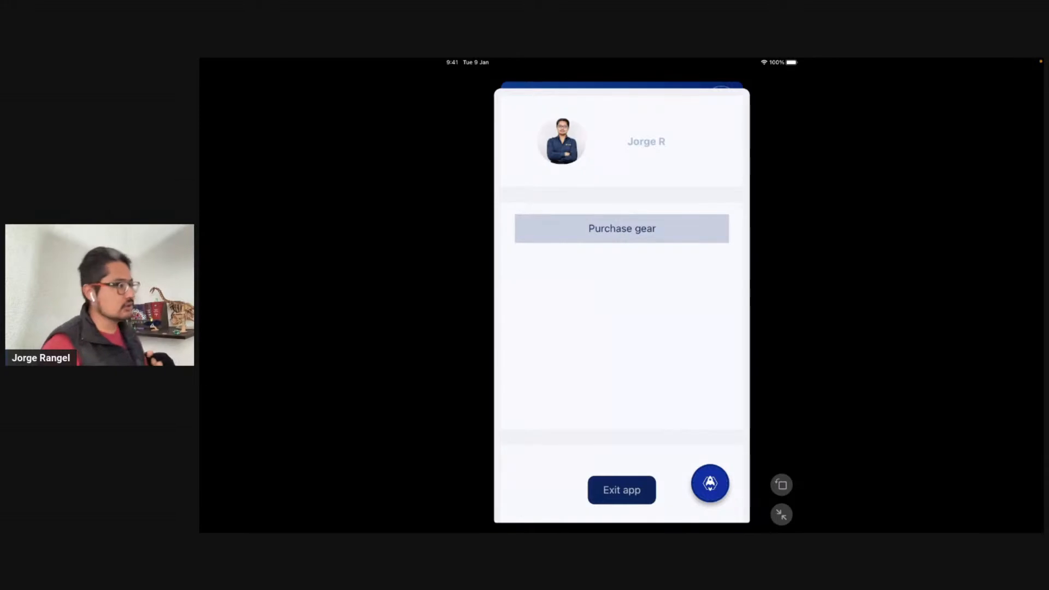
key("ctrl+Left")
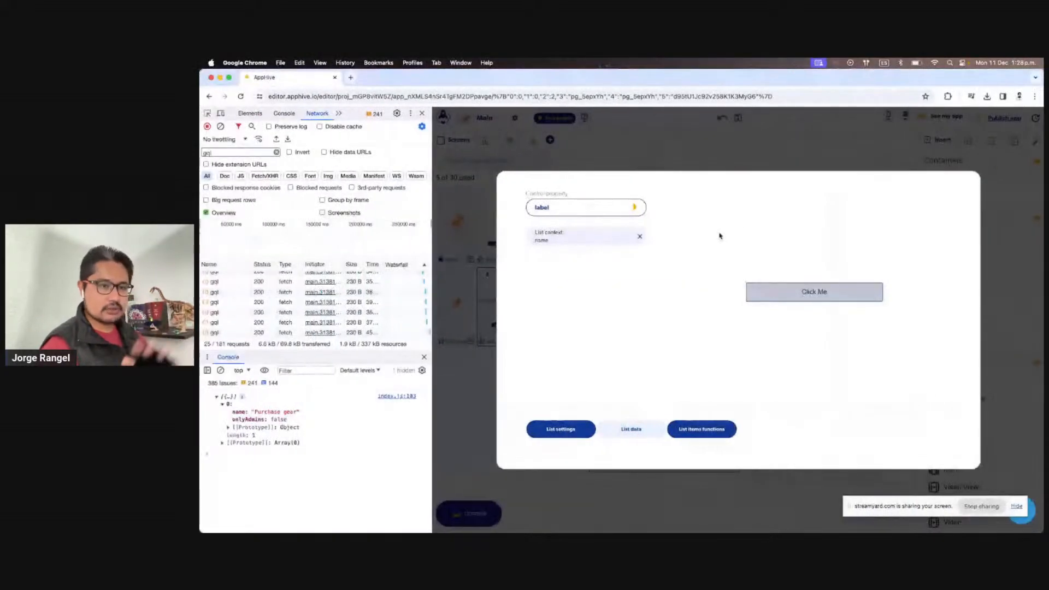
In the cloud database editor, view PublicProfileData records and select the signed-in user's record id
left_click(814, 148)
left_click(908, 116)
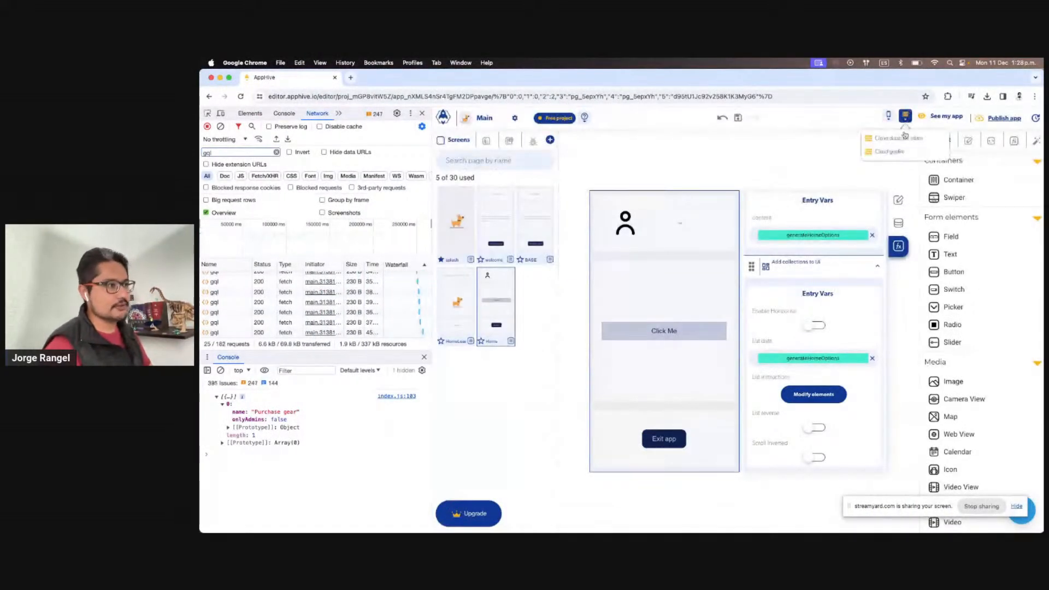
left_click(904, 134)
left_click(503, 221)
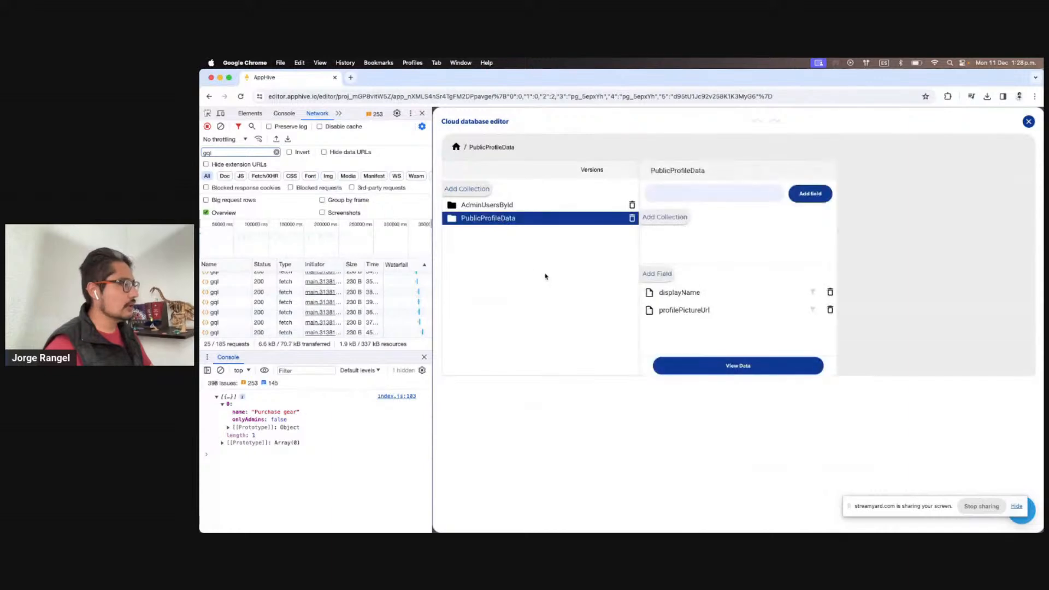
left_click(794, 371)
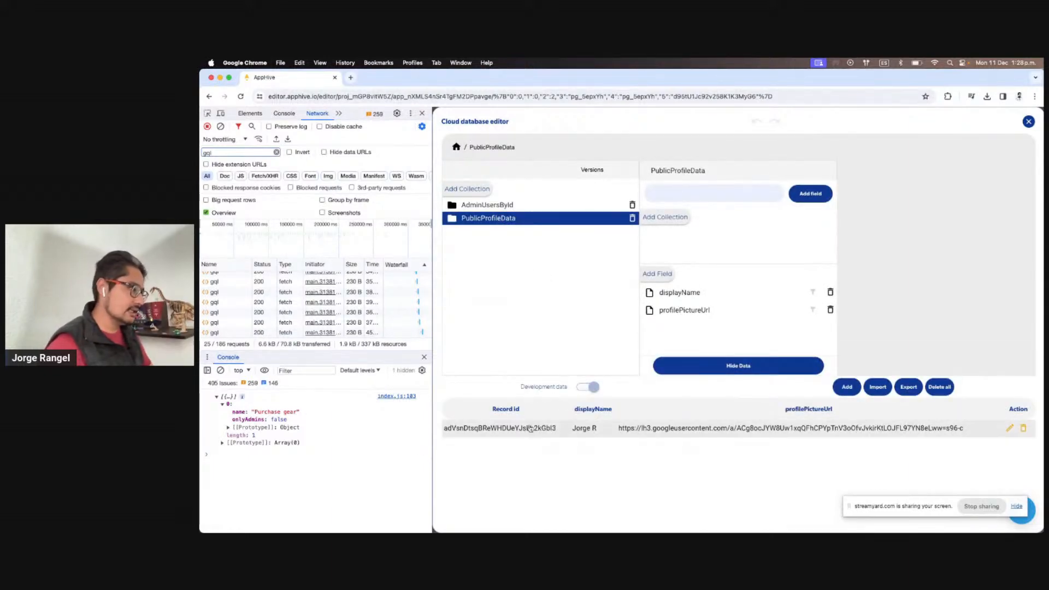
double_click(500, 427)
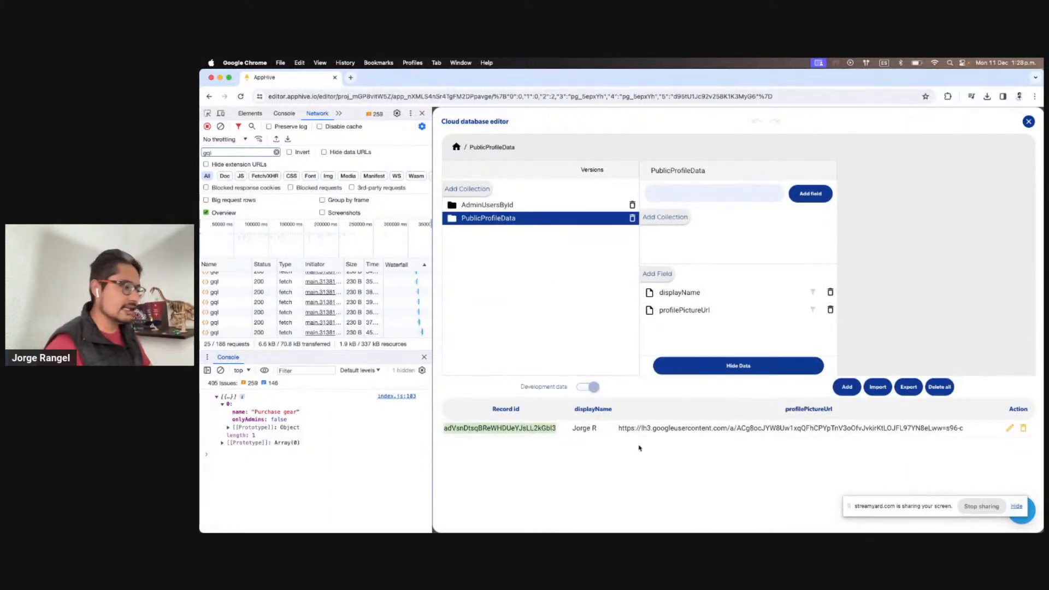
Open the AdminUsersById collection and begin a new field named isActive
left_click(510, 204)
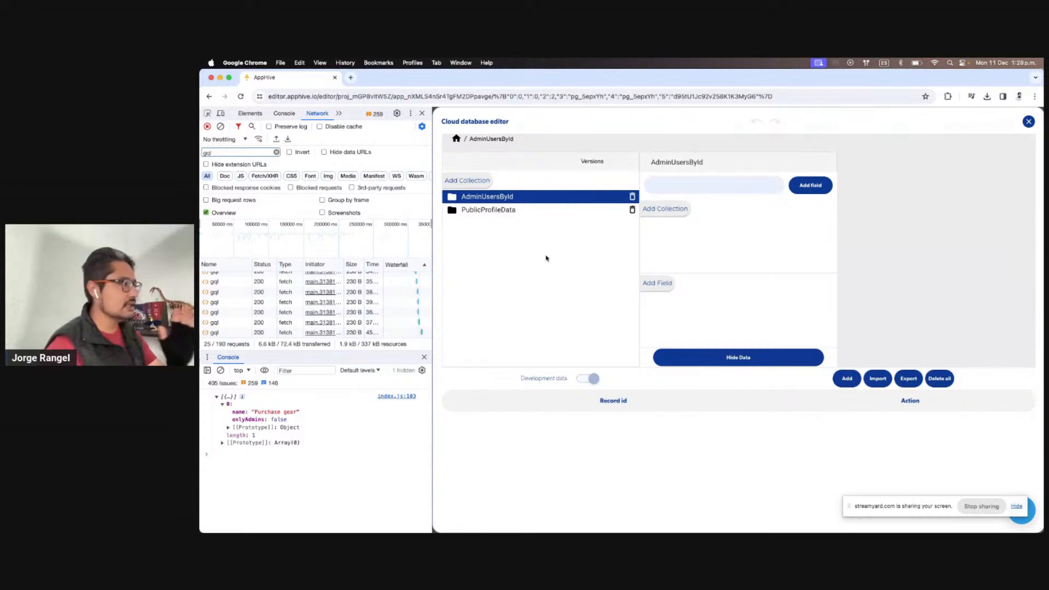
left_click(846, 382)
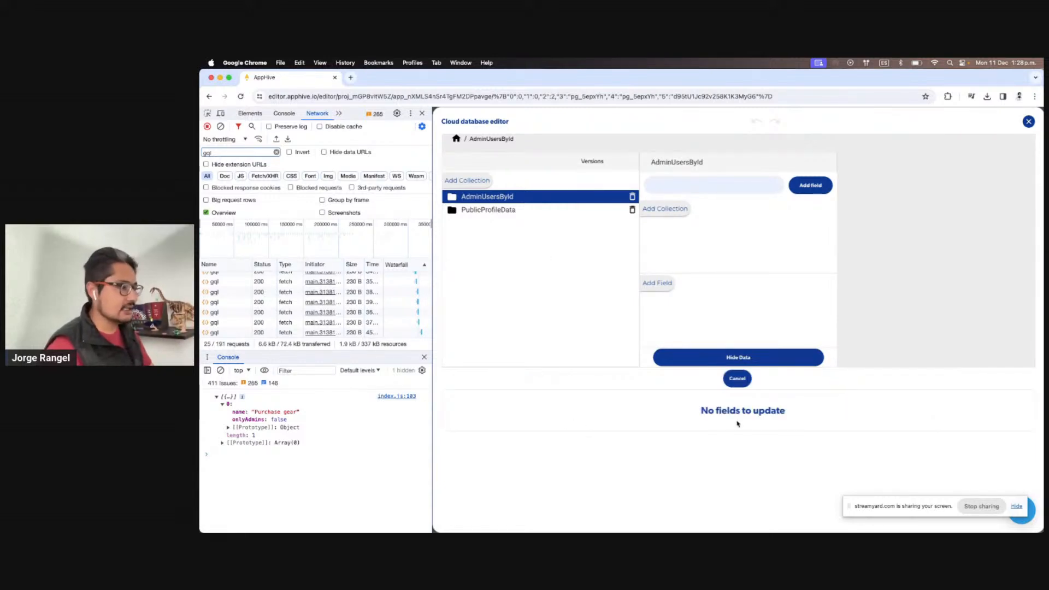
left_click(727, 381)
left_click(657, 283)
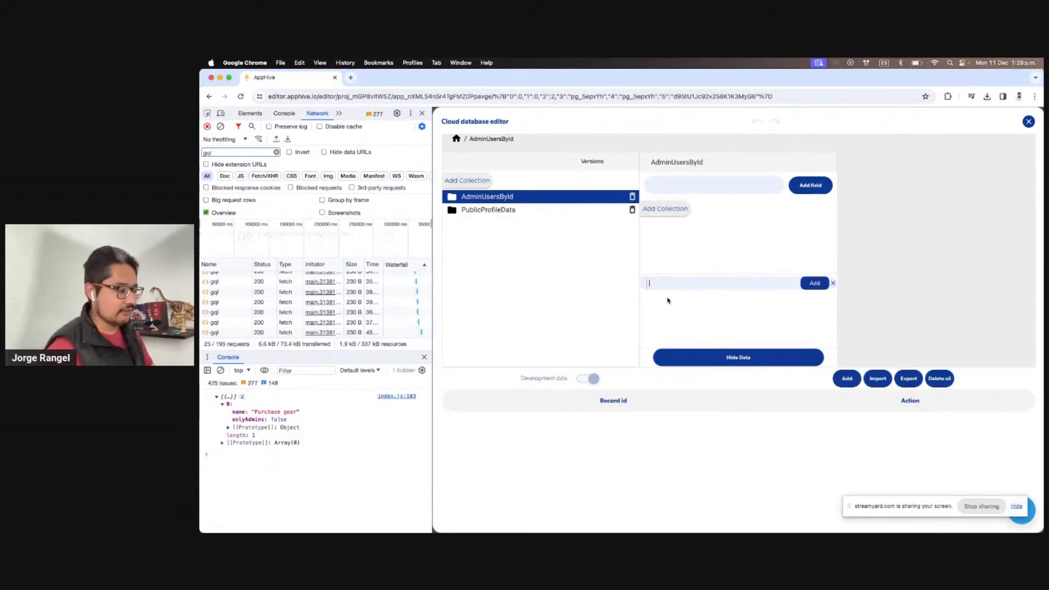
type("isActive")
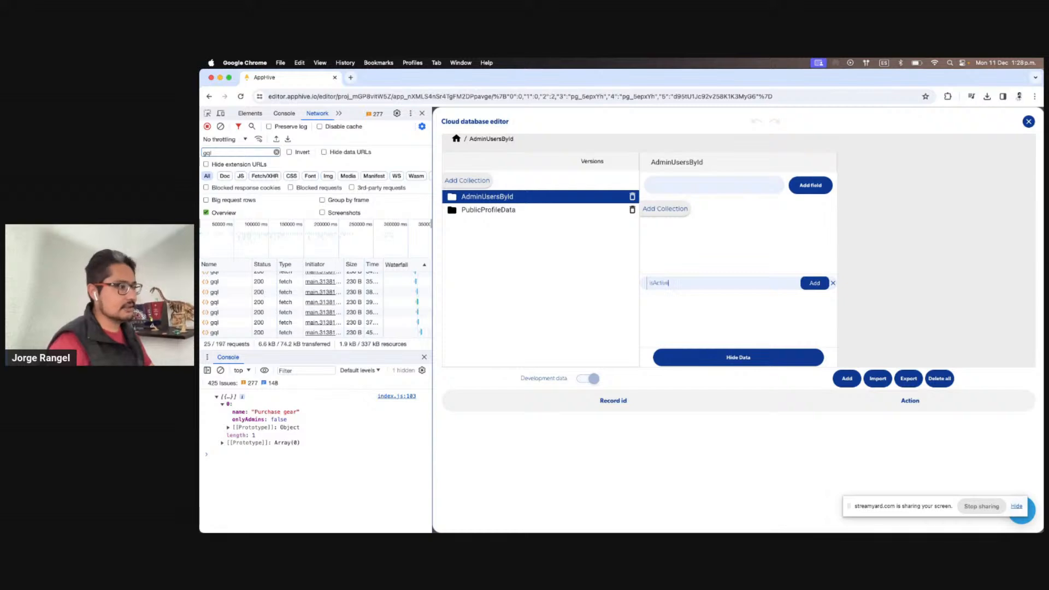
Add the isActive field to AdminUsersById and start a new record in it
left_click(814, 283)
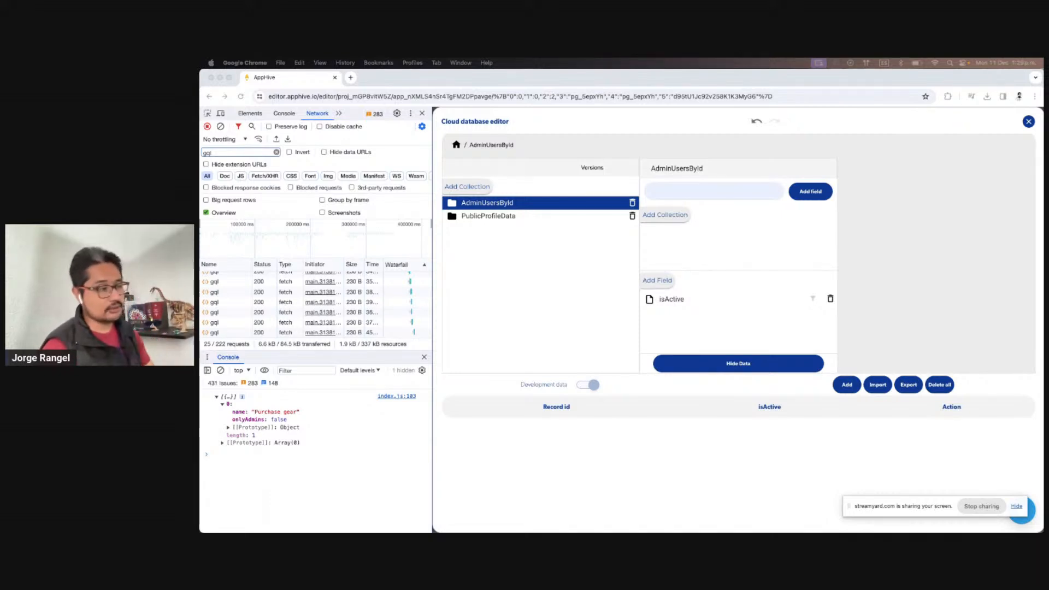
left_click(872, 277)
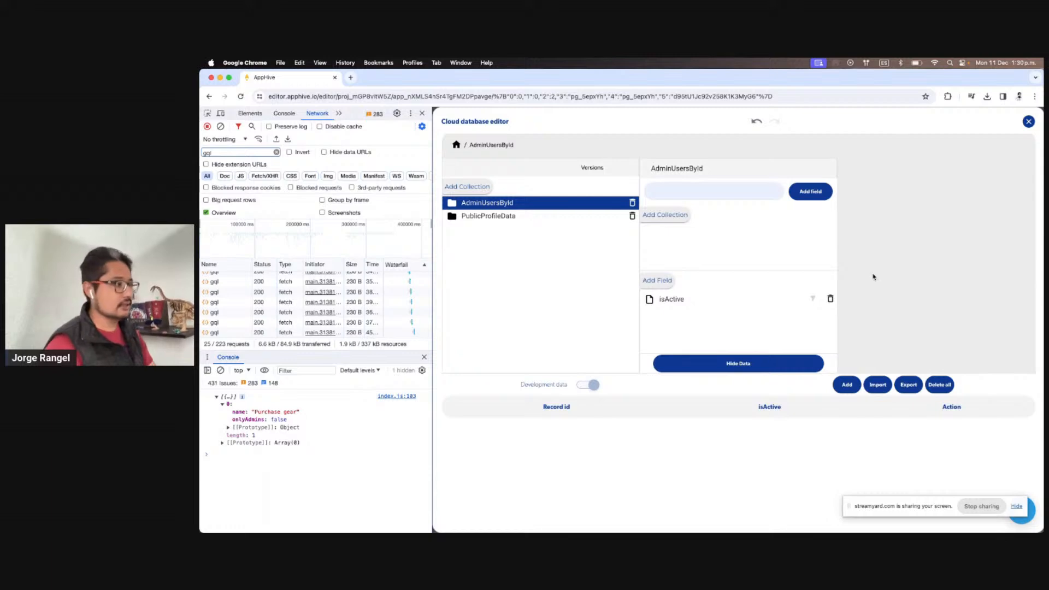
scroll(871, 354, "up", 1)
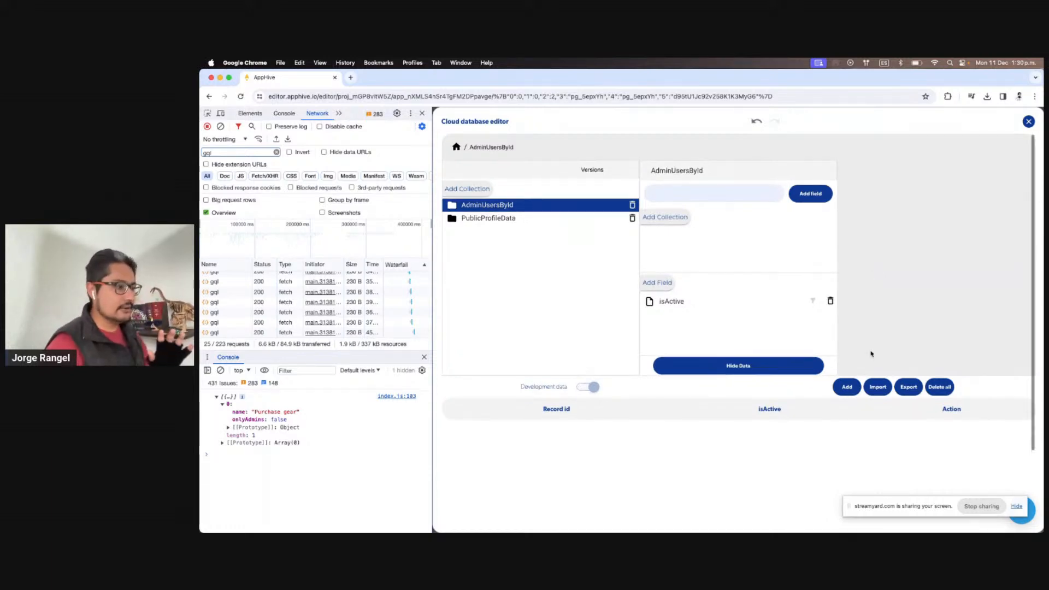
left_click(852, 387)
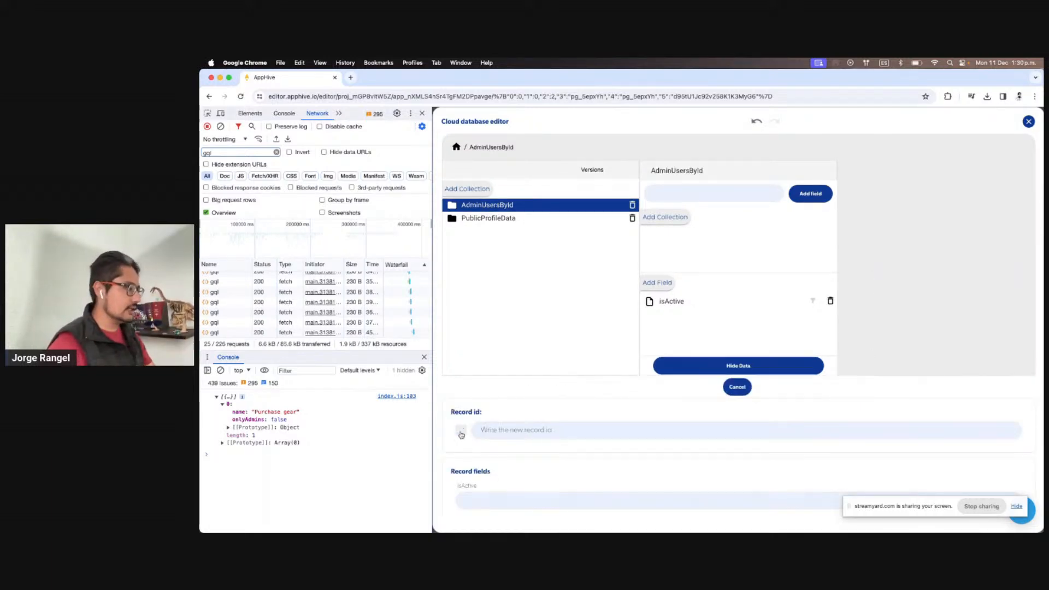
Save an AdminUsersById record with the pasted user id and isActive 1, then close the editor
left_click(569, 428)
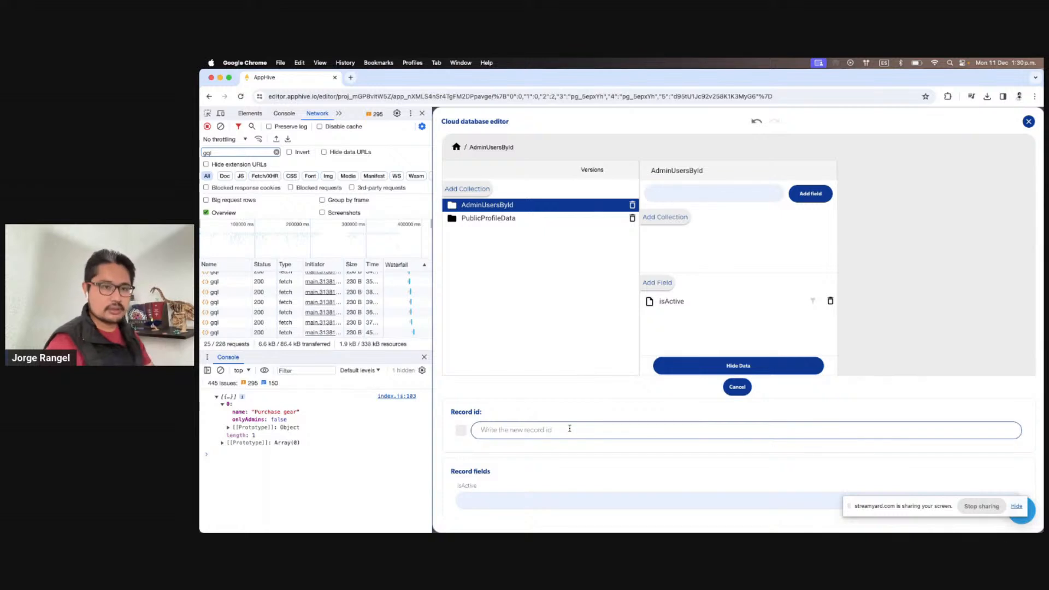
type("adVsnDtsqBReWHDUeYjsLL2kGbI3")
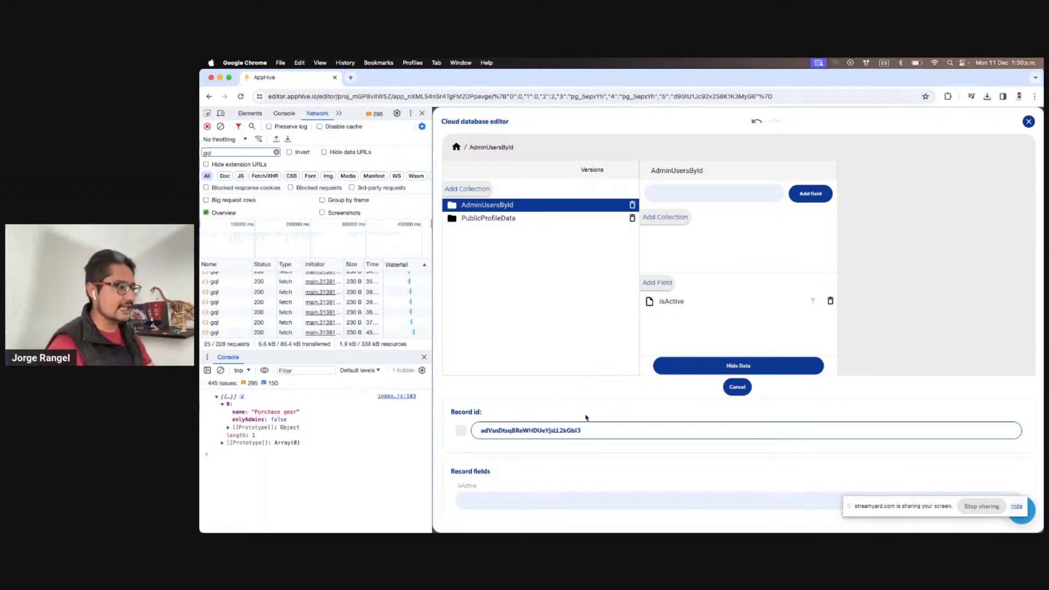
scroll(576, 417, "down", 3)
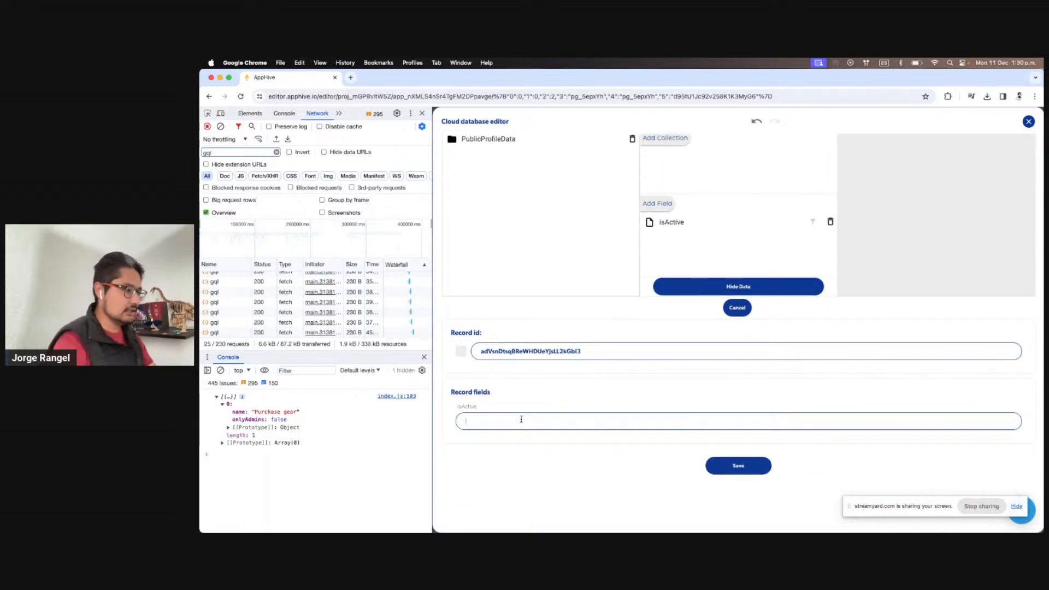
type("1")
left_click(724, 465)
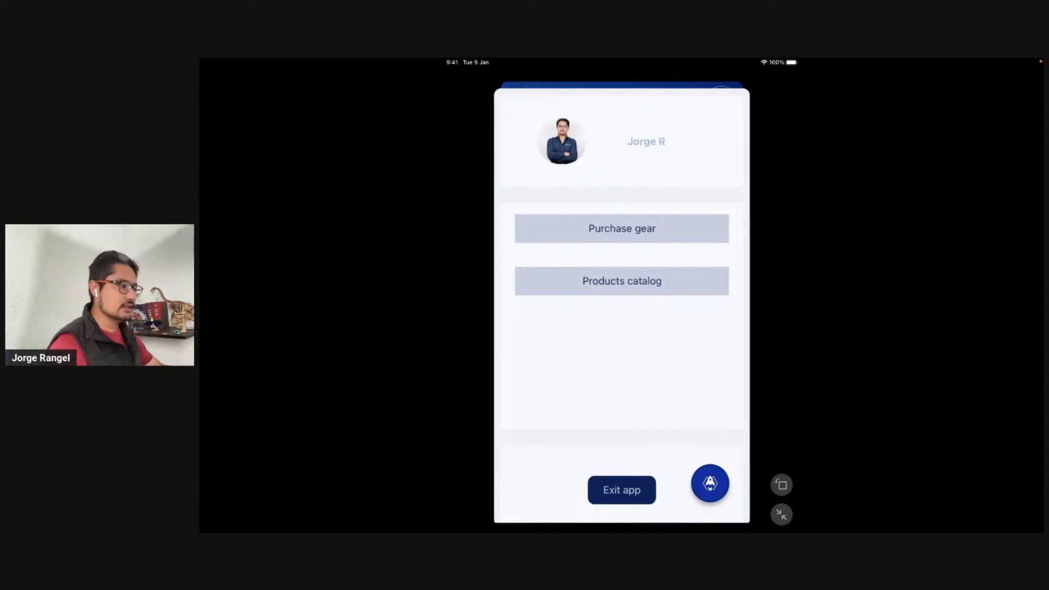
key("ctrl+Left")
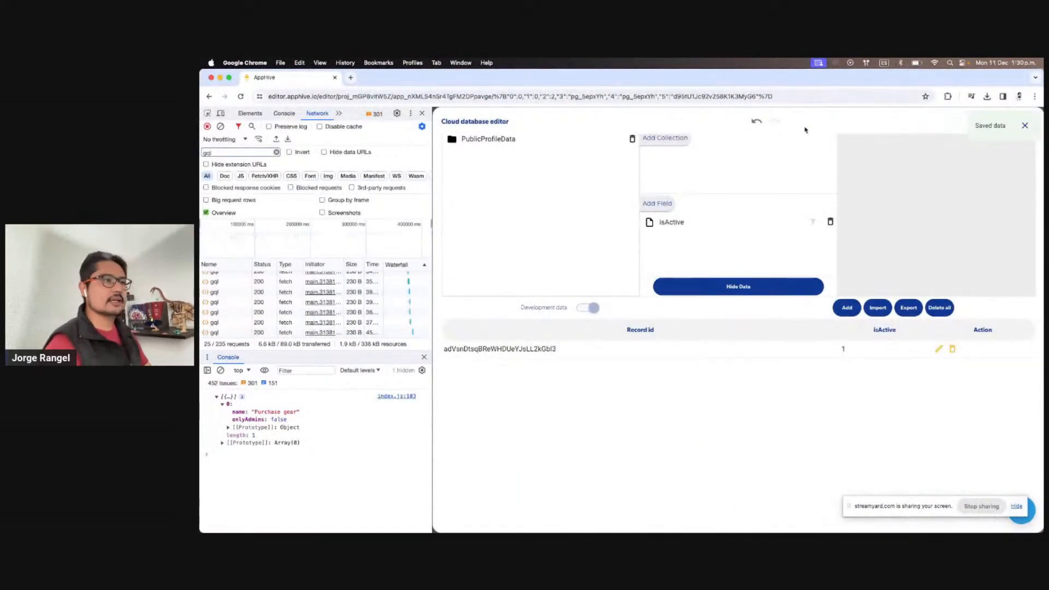
left_click(1024, 125)
key("ctrl+Right")
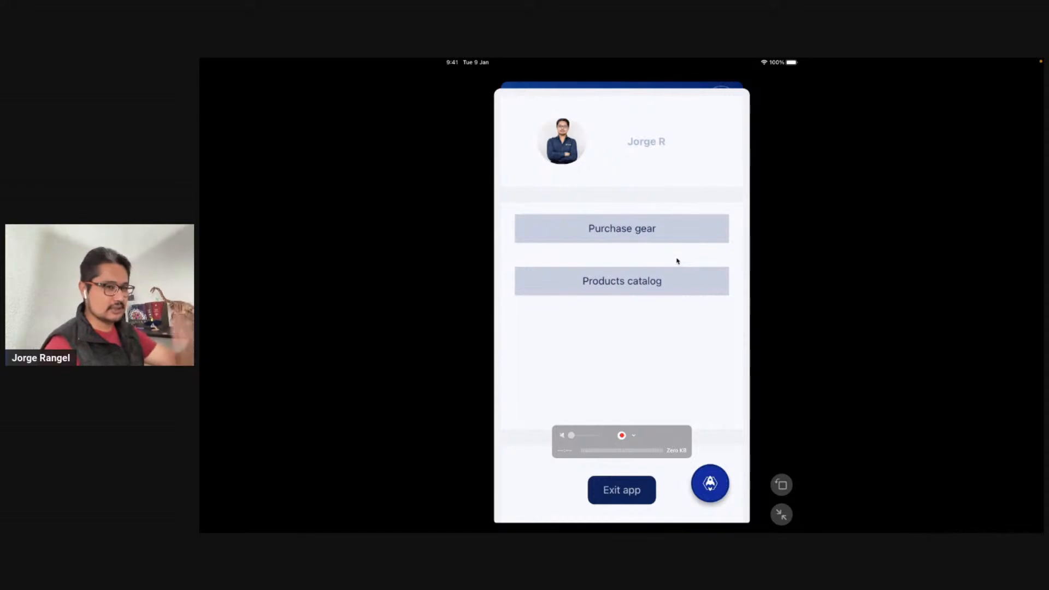
Shrink the Click Me list item to 53px height and restart the preview app
key("ctrl+Left")
left_click(661, 317)
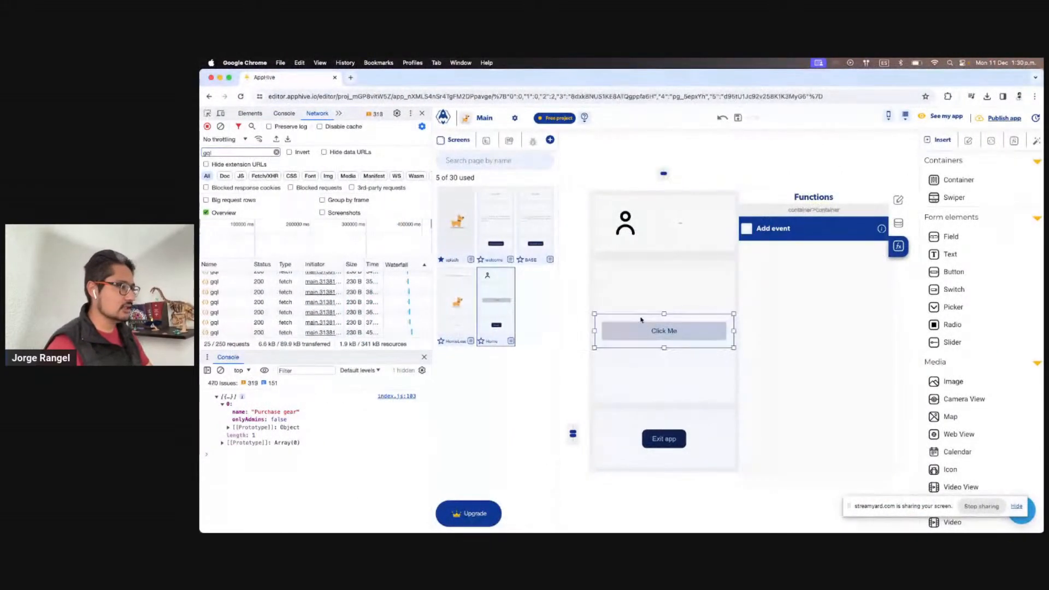
left_click_drag(662, 315, 666, 323)
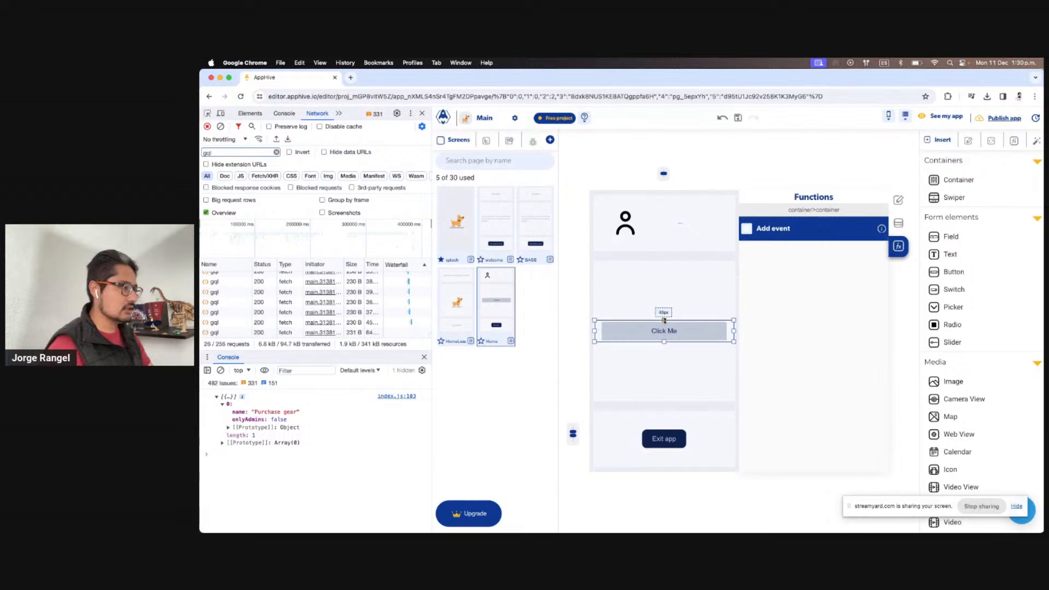
key("ctrl+Right")
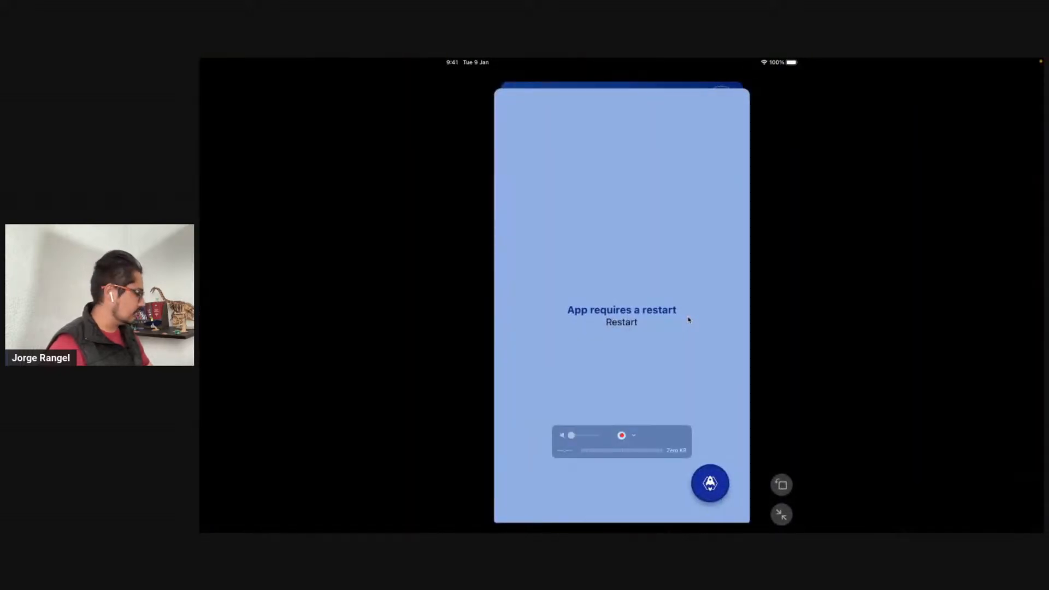
left_click(688, 320)
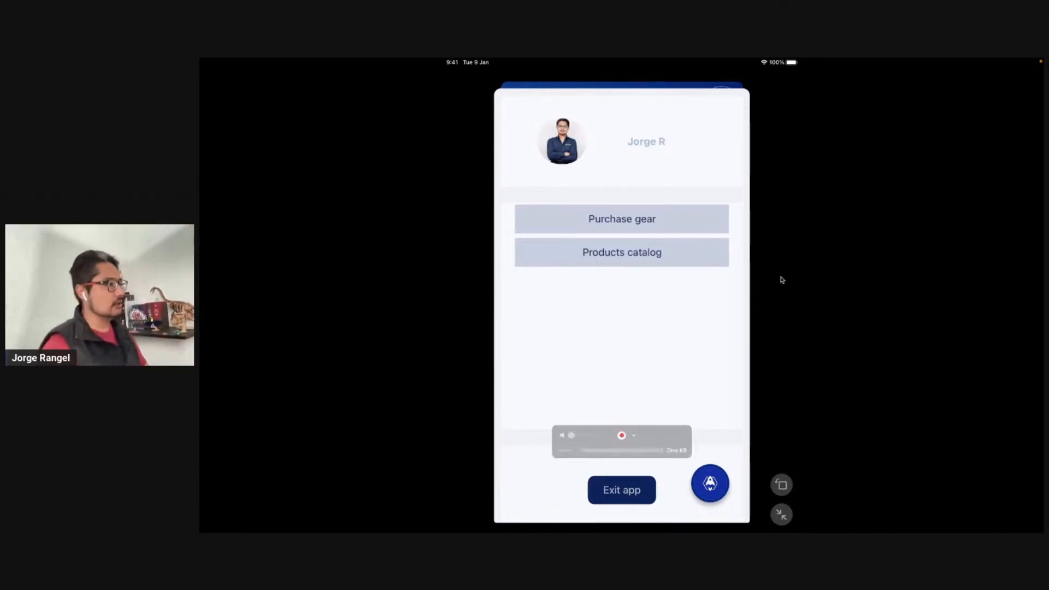
key("ctrl+Left")
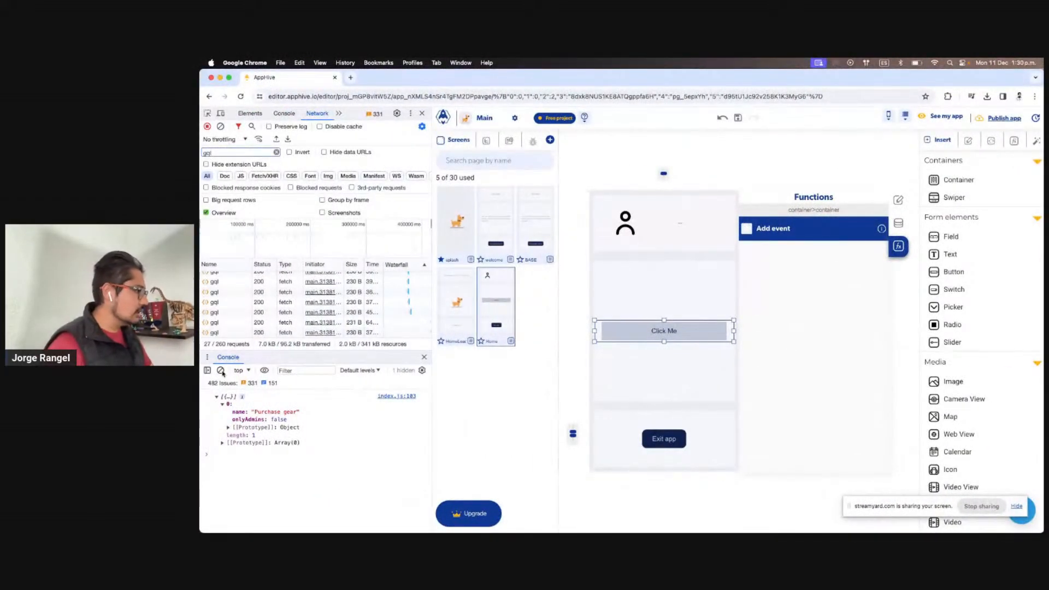
Clear the browser console and refresh the app's debug log entries
left_click(221, 370)
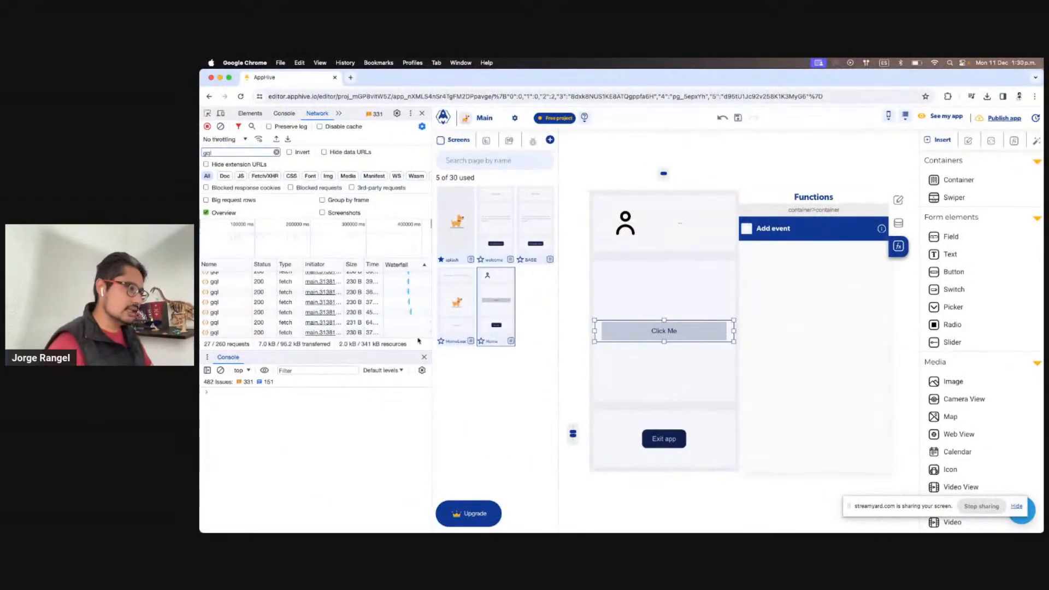
left_click(533, 141)
left_click(481, 213)
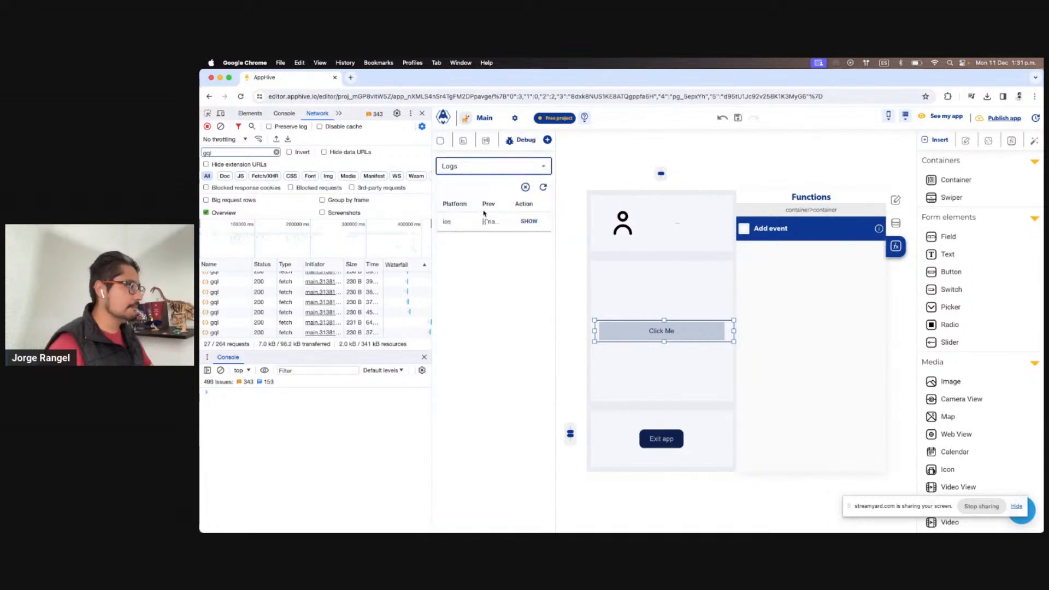
left_click(529, 221)
left_click(543, 187)
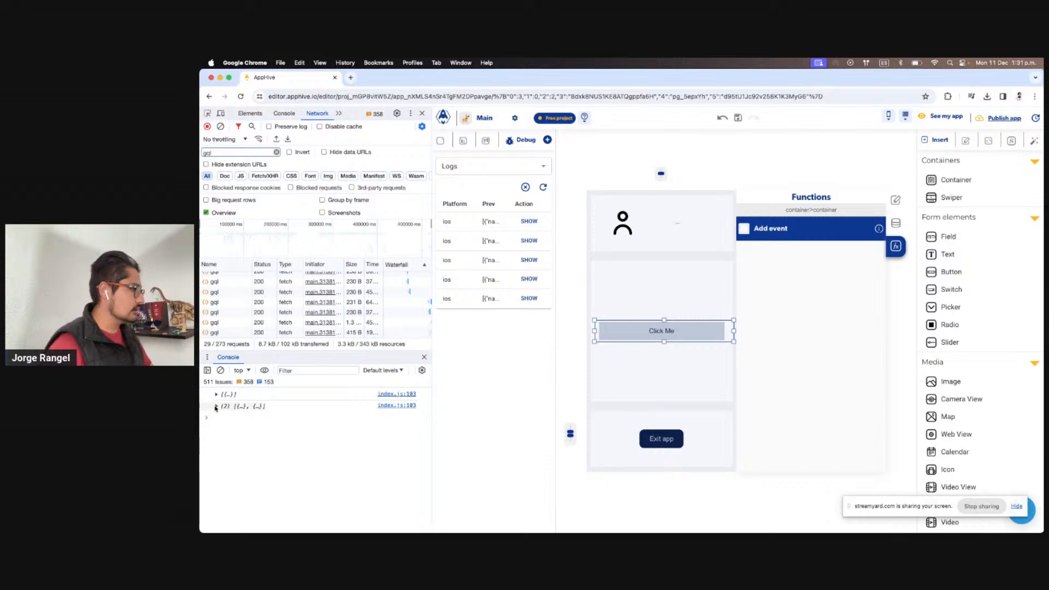
Expand the logged array's Purchase gear and Products catalog items, then select the Home screen's functions
left_click(216, 406)
left_click(223, 419)
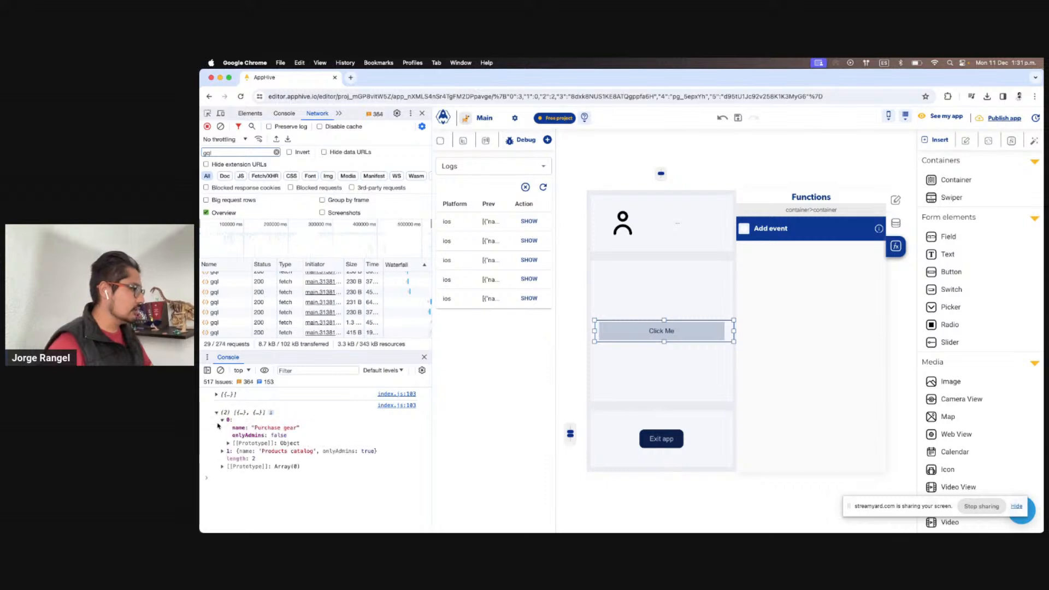
left_click(222, 450)
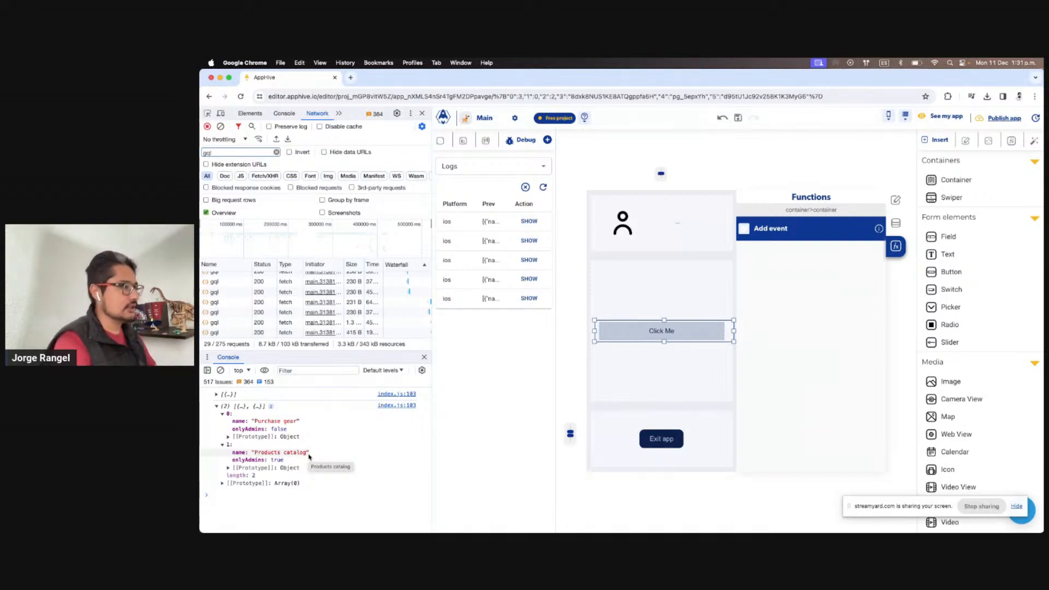
left_click(745, 185)
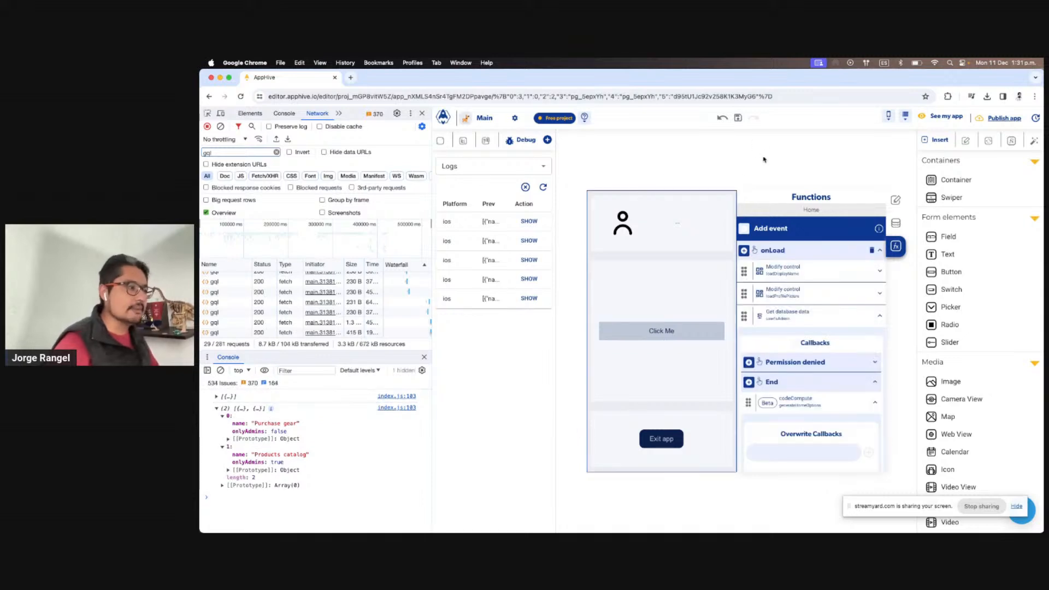
Scroll to the codeCompute menu items and bring the code into the full-size editor
scroll(813, 360, "down", 3)
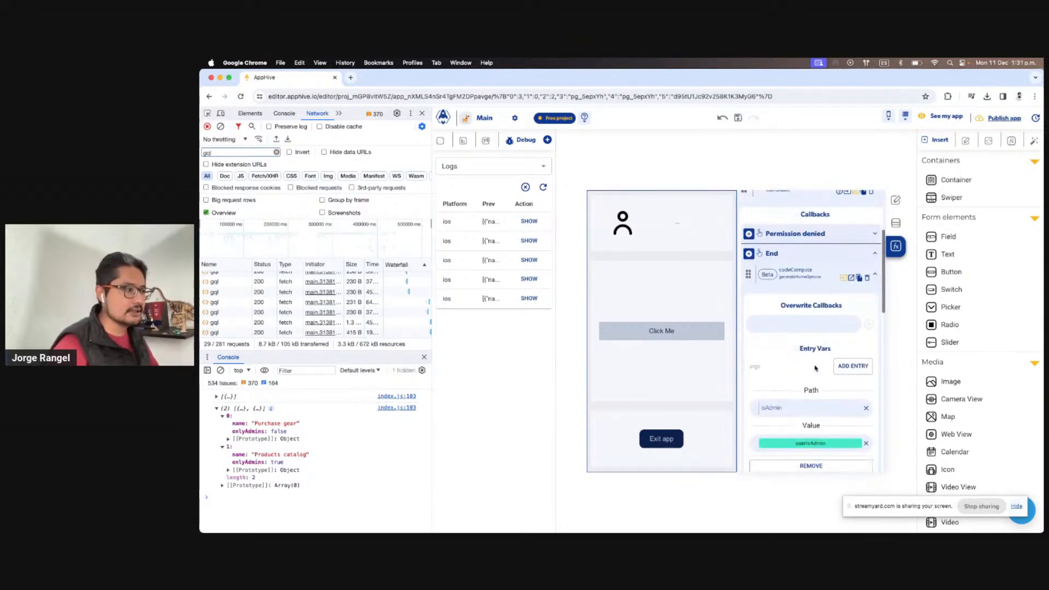
scroll(815, 368, "down", 1)
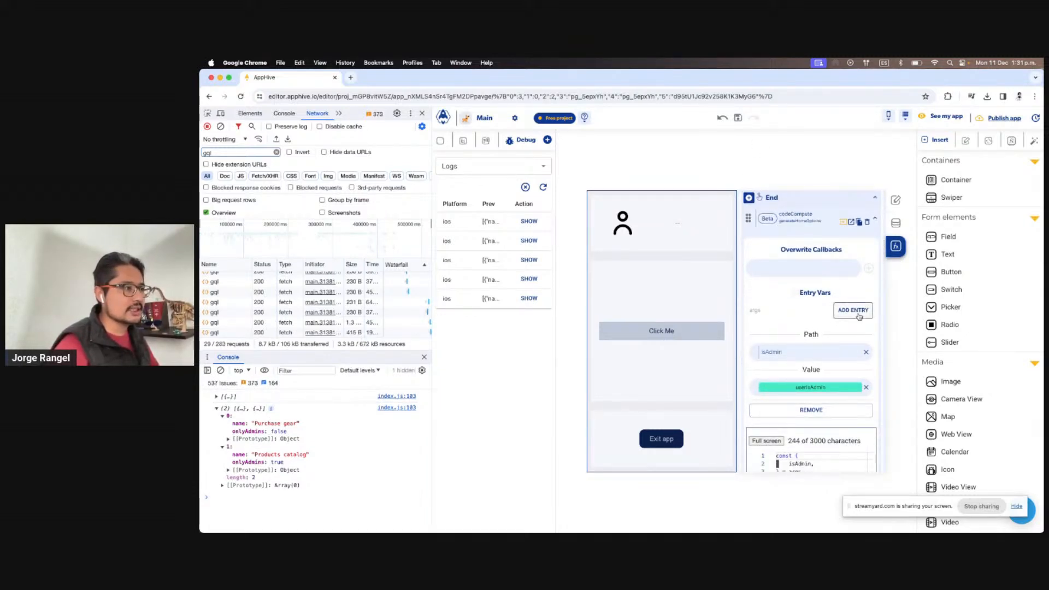
scroll(859, 316, "down", 3)
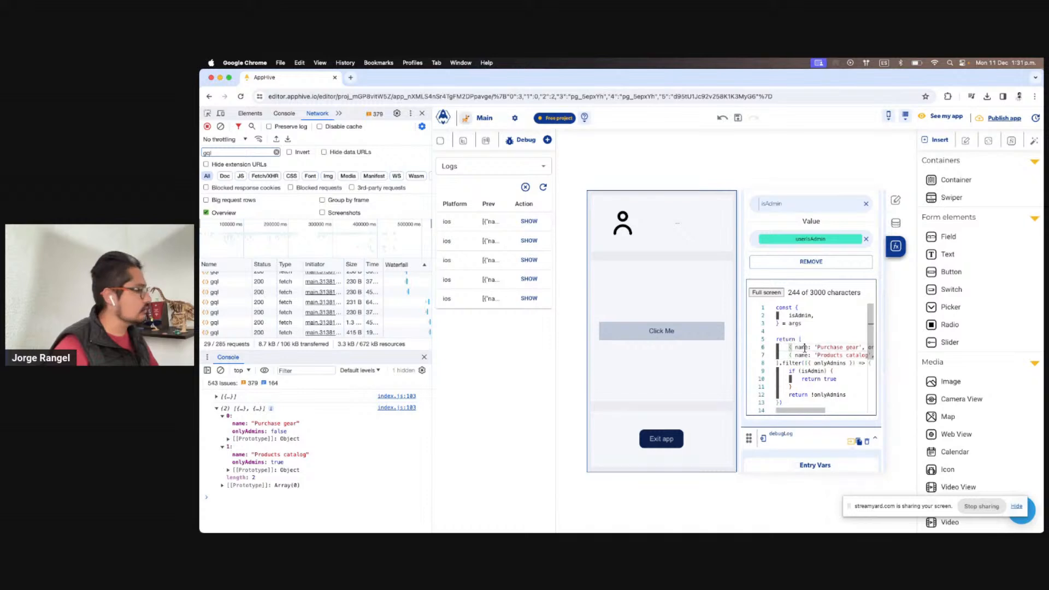
double_click(802, 346)
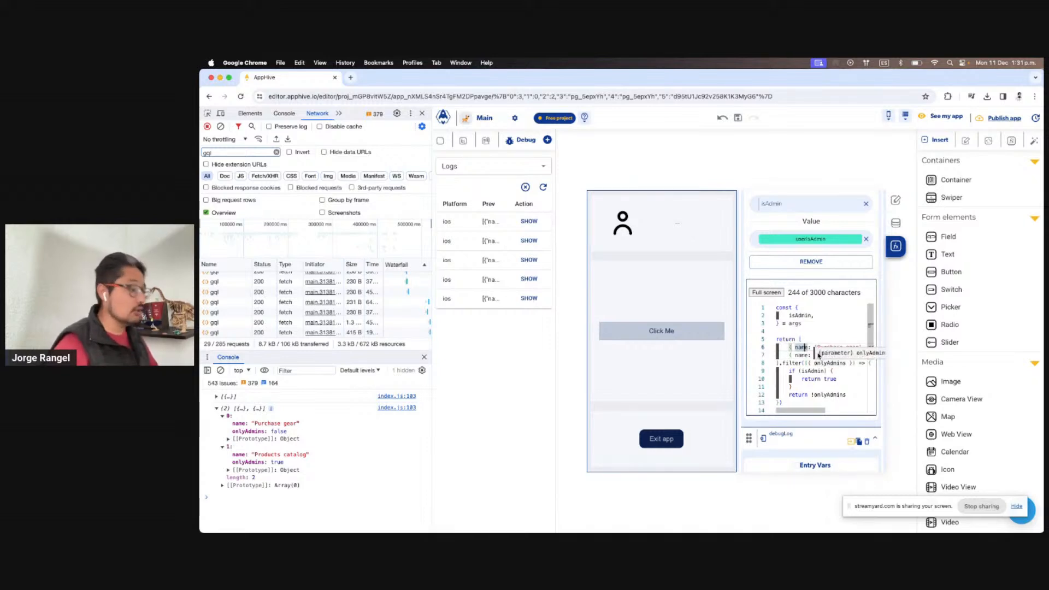
left_click(808, 362)
scroll(808, 360, "right", 2)
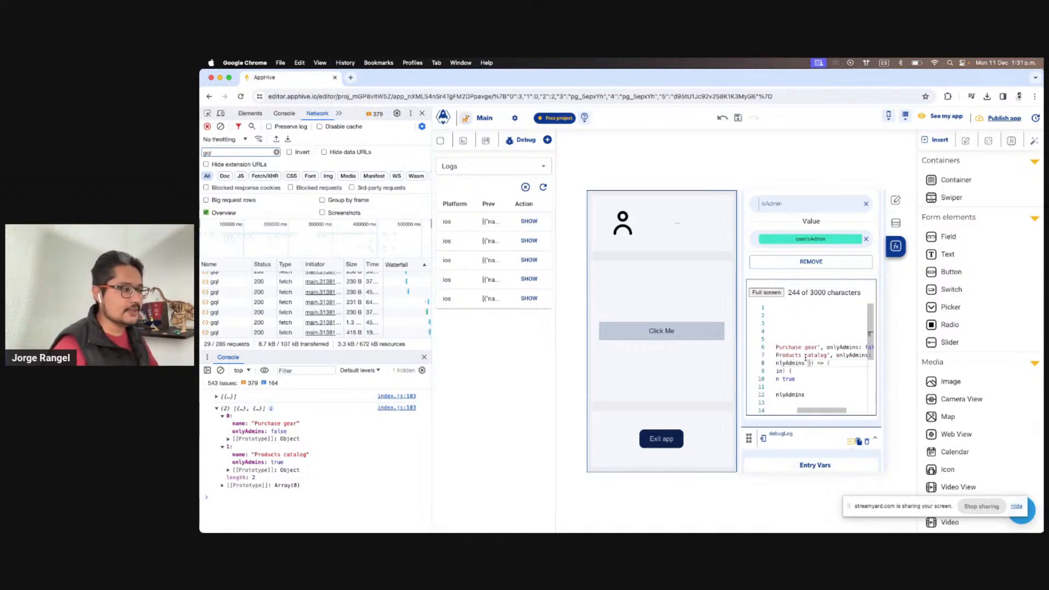
scroll(807, 359, "left", 2)
left_click(766, 292)
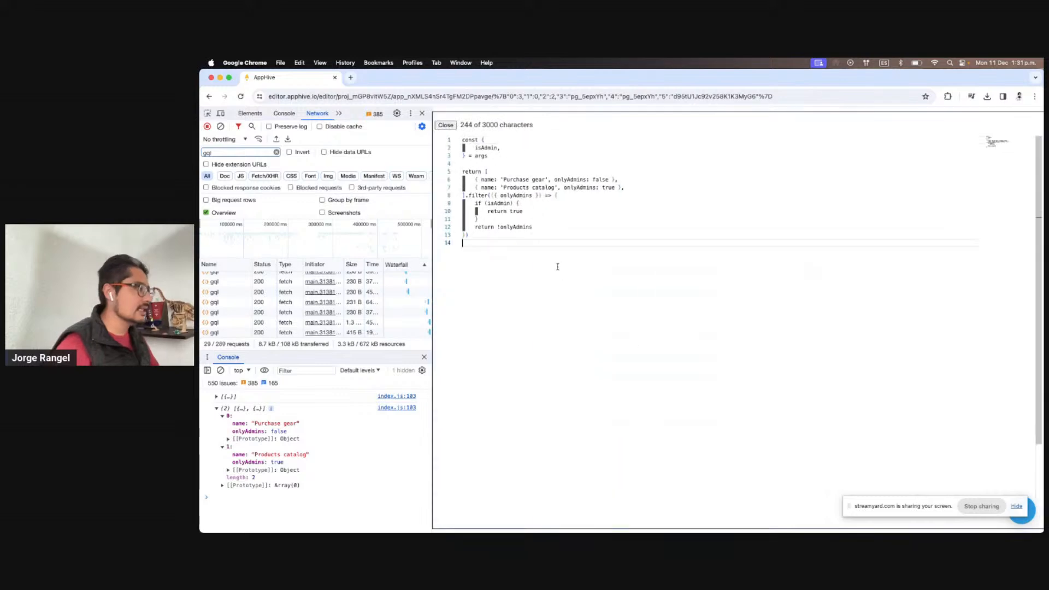
Insert id: 'a' before Purchase gear and id: 'b' before Products catalog, then close the editor
double_click(485, 180)
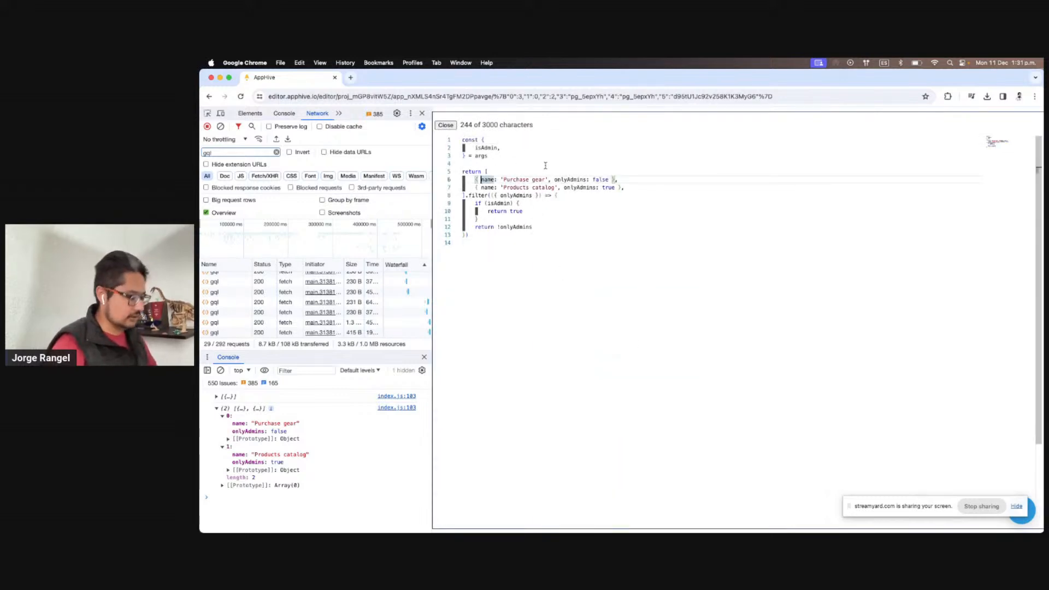
key("Left")
type("id: '',")
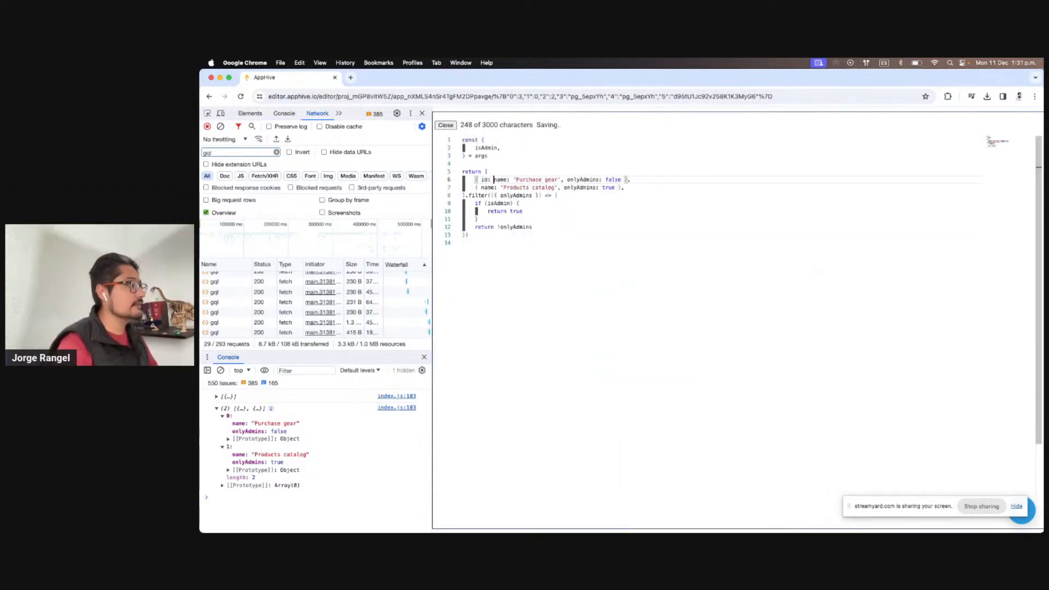
key("Left")
key("Left")
type("a")
key("Down")
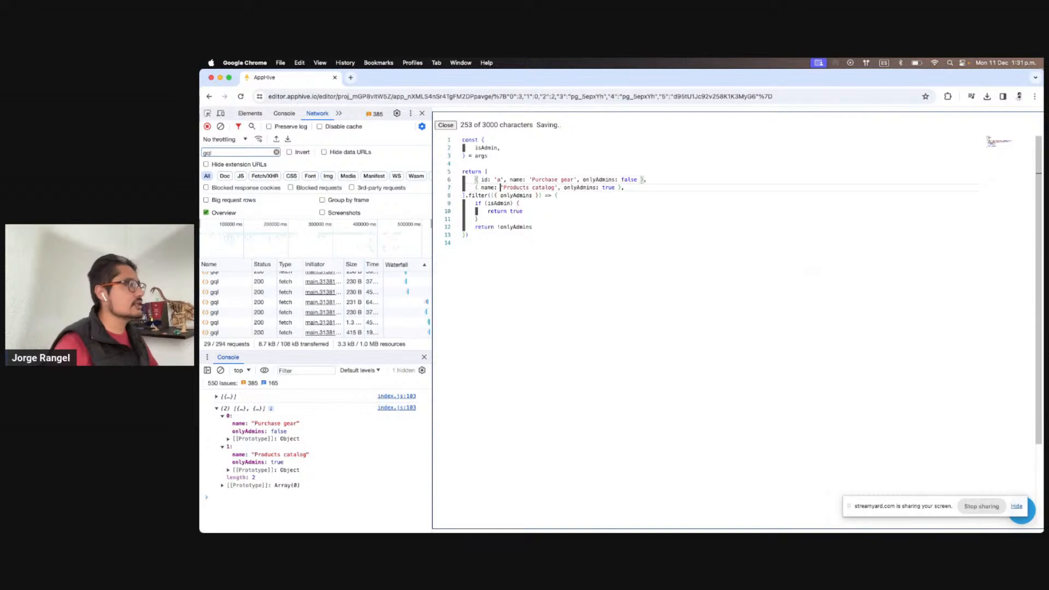
key("Left")
key("Left")
key("Left")
key("Left")
key("Left")
key("Left")
type("id: 'b'")
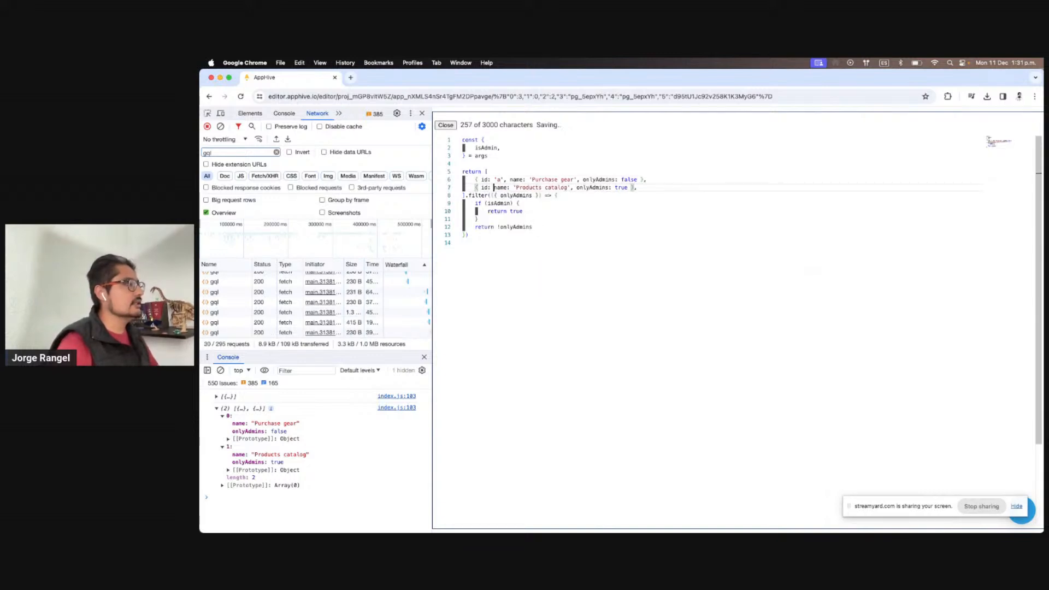
type(",")
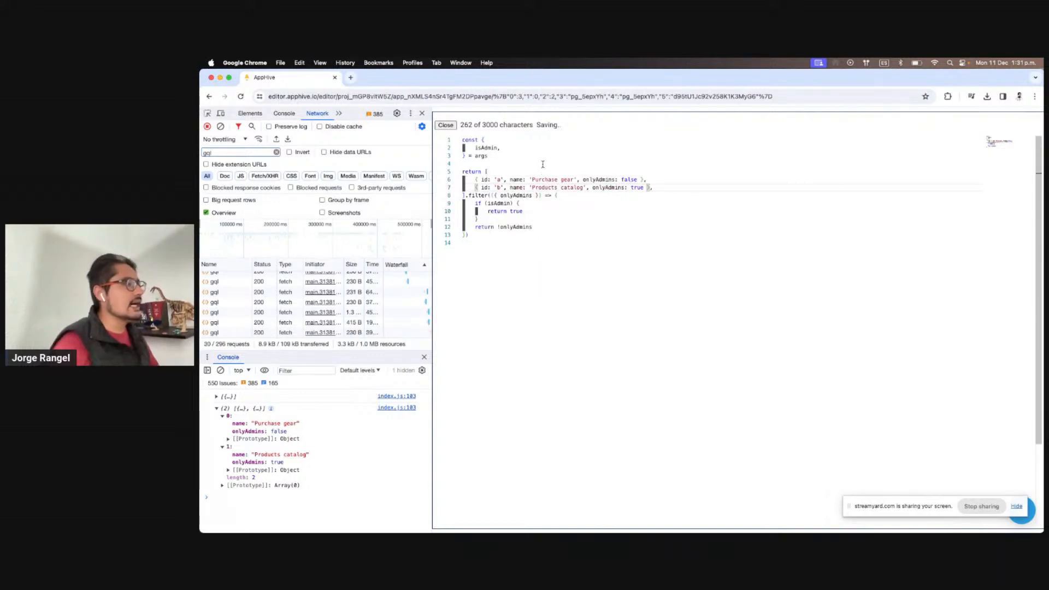
left_click_drag(501, 179, 500, 189)
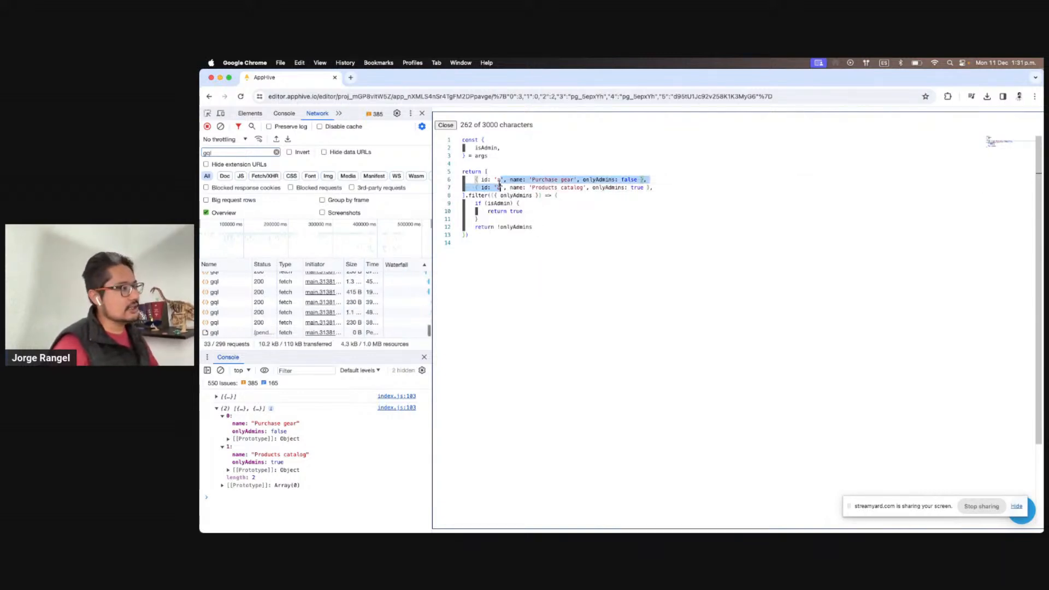
left_click(548, 227)
double_click(545, 187)
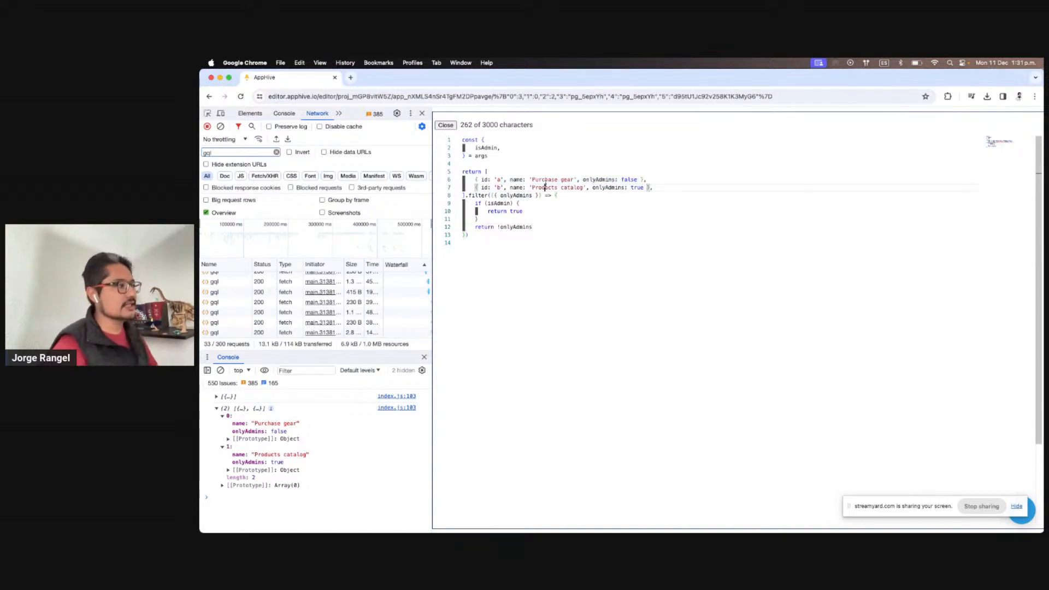
left_click(445, 125)
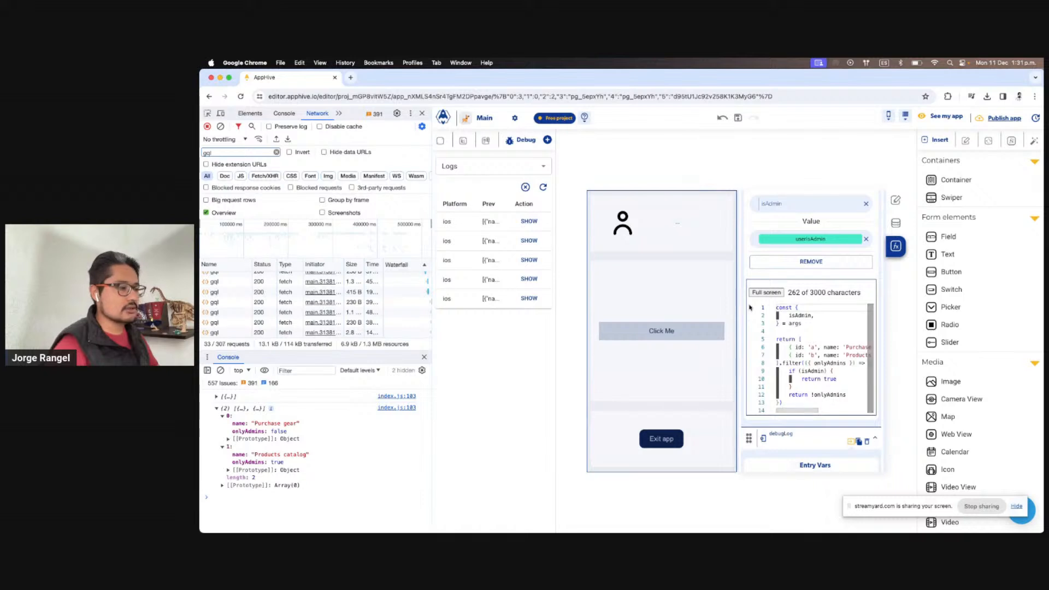
Delete the existing debugLog action from the list item
scroll(800, 383, "down", 6)
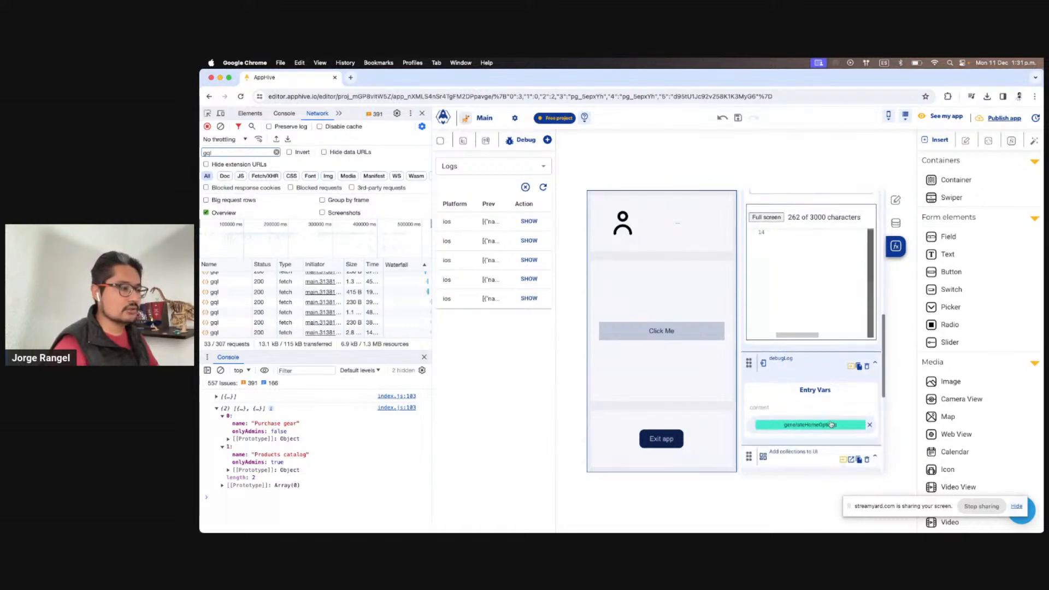
scroll(829, 429, "down", 3)
left_click(824, 433)
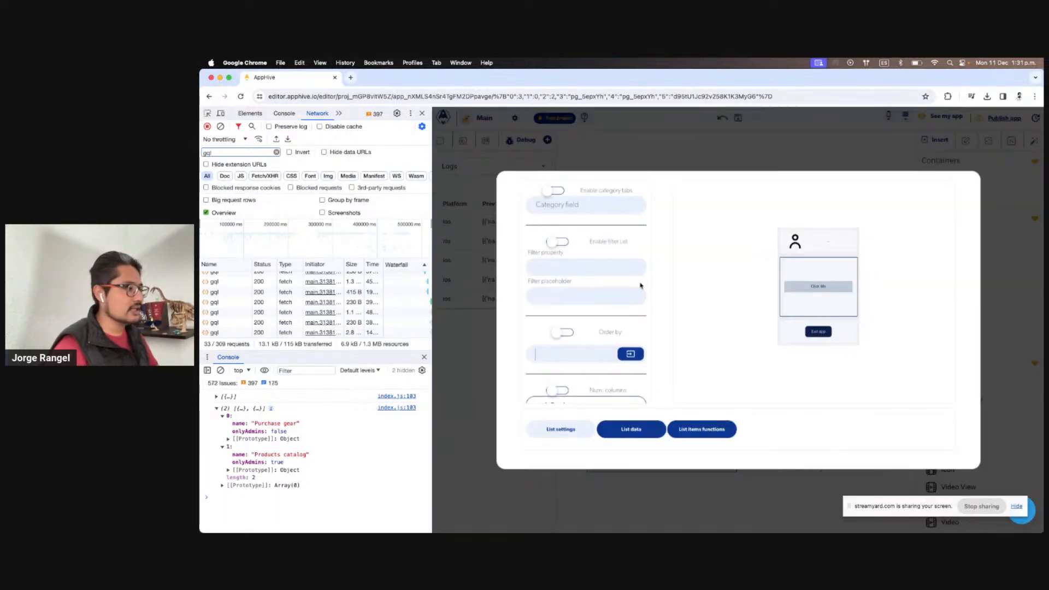
left_click(840, 140)
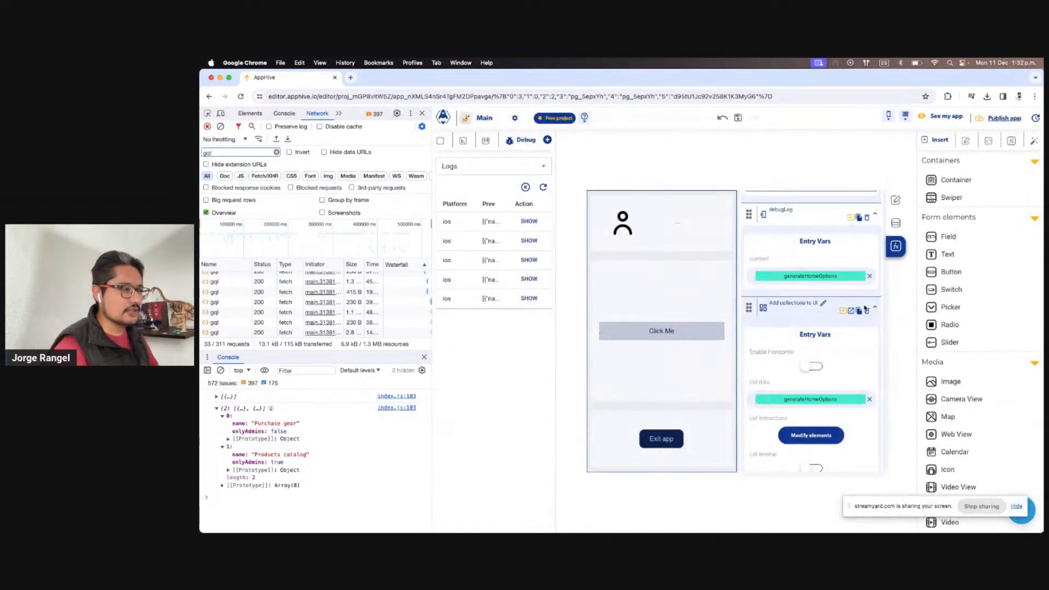
scroll(867, 323, "up", 1)
left_click(865, 254)
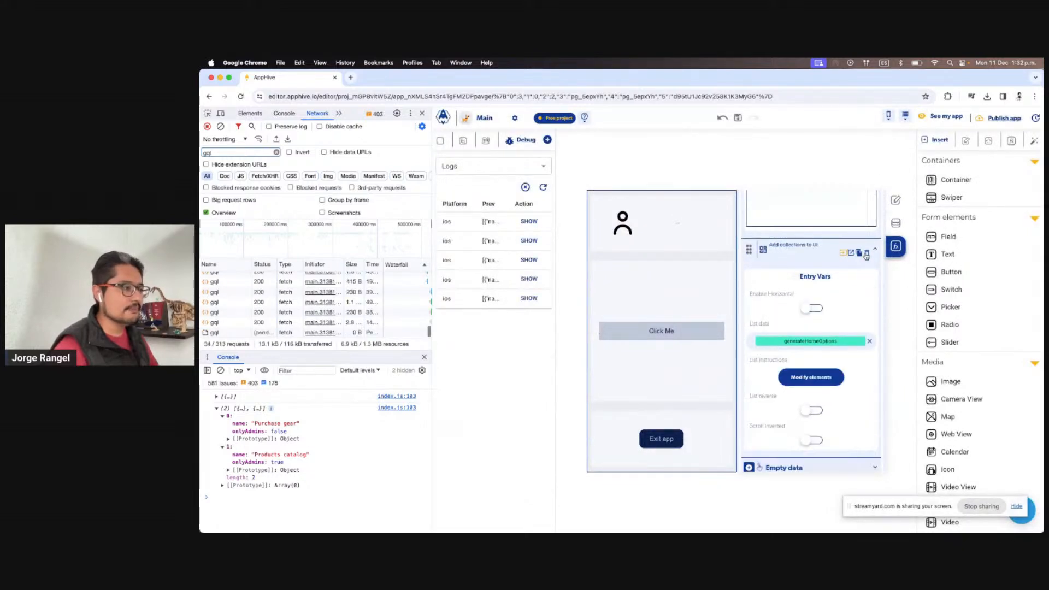
Give the Click Me list item an onPress event running a debugLog action
left_click(814, 378)
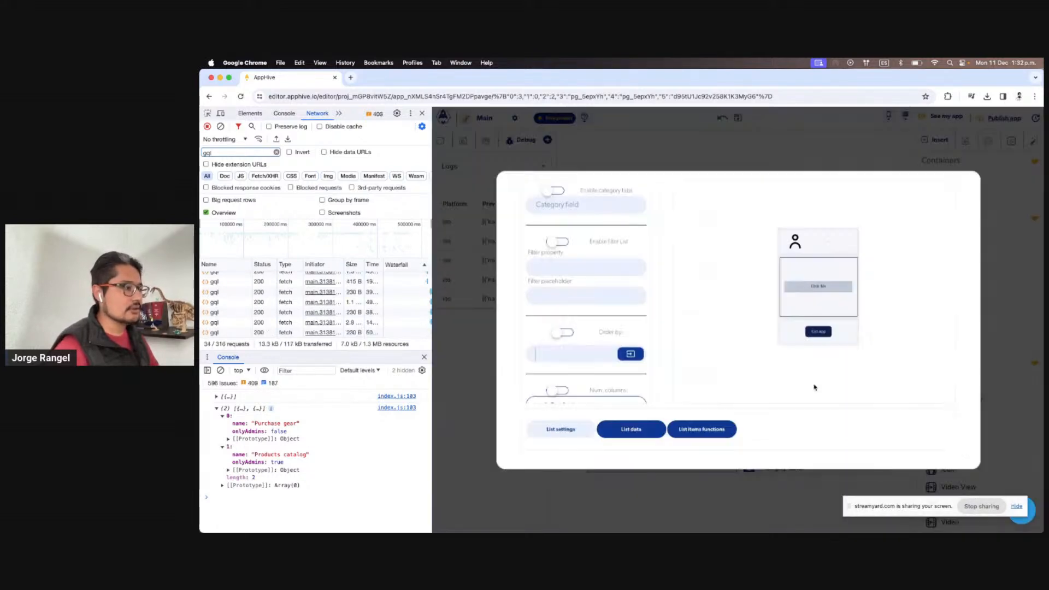
left_click(654, 431)
left_click(719, 434)
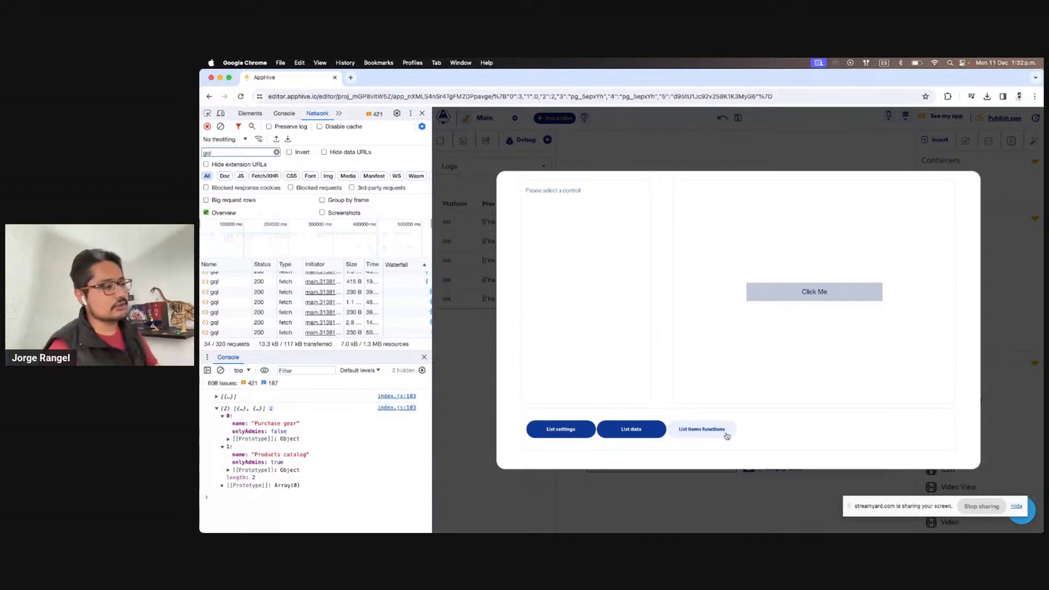
left_click(860, 297)
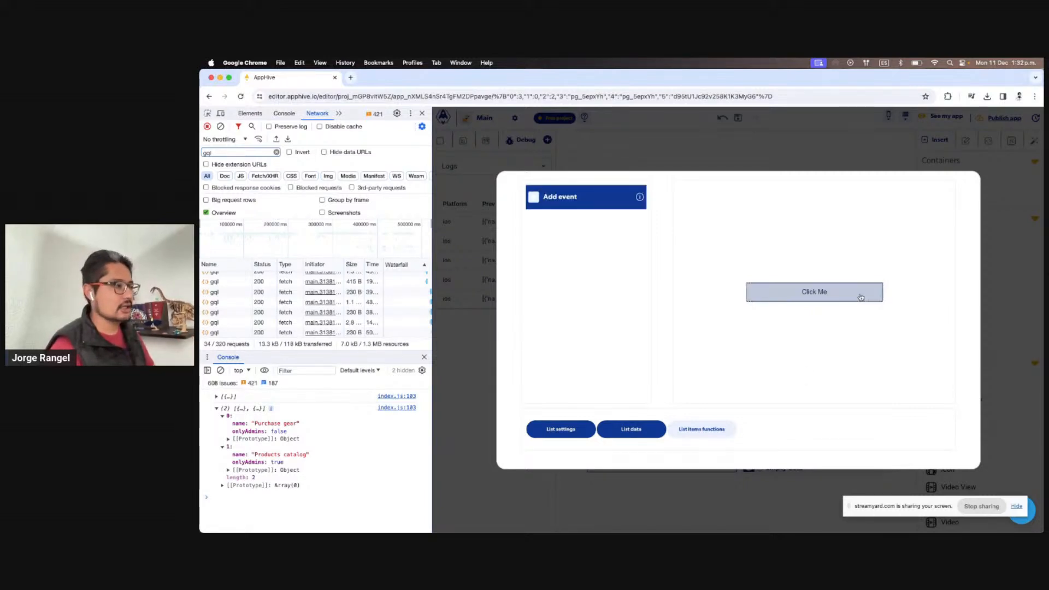
left_click(550, 206)
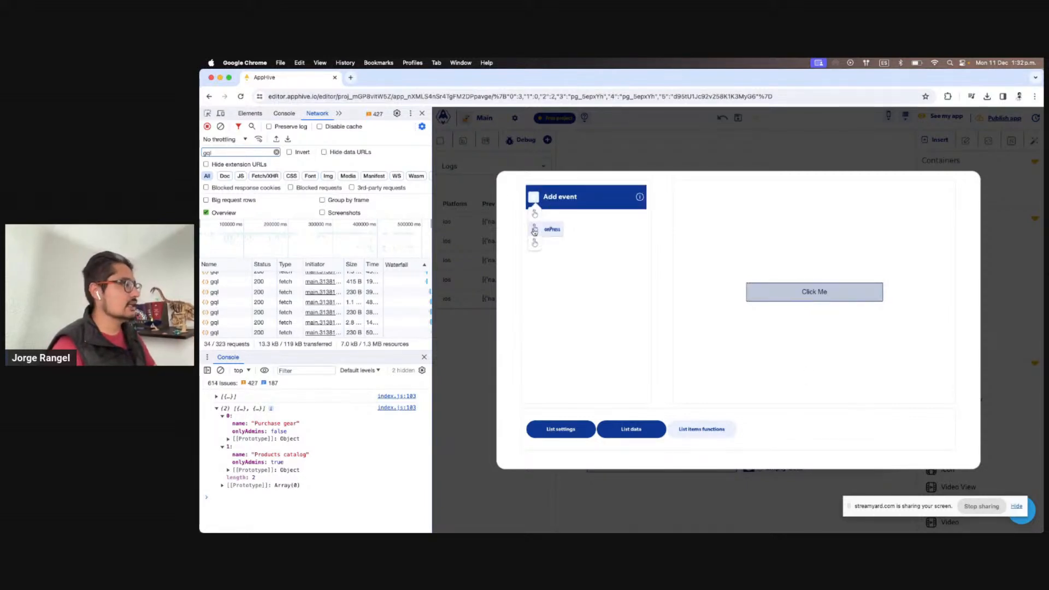
left_click(555, 231)
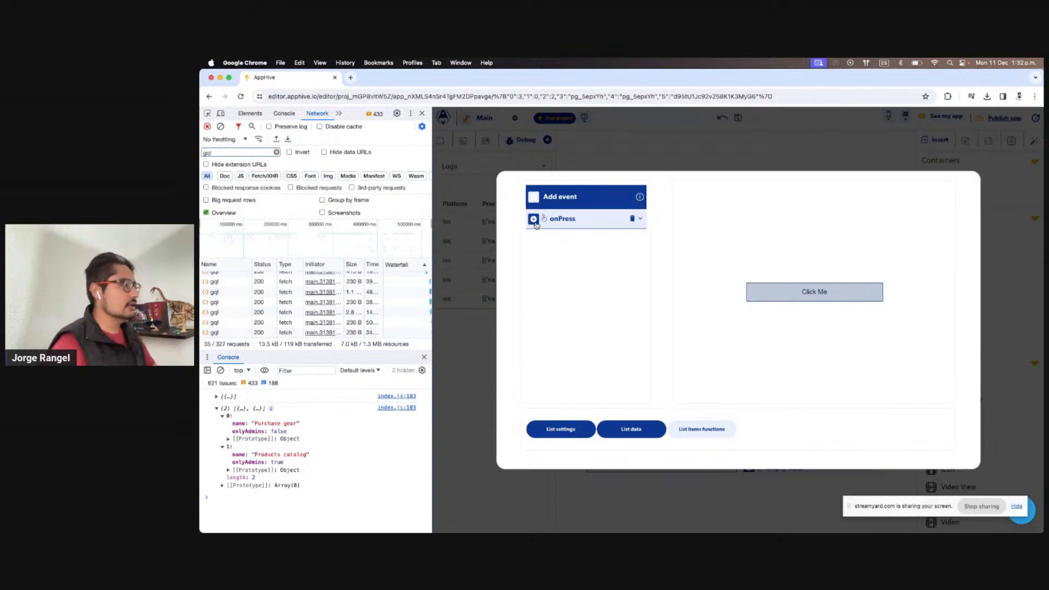
left_click(533, 219)
left_click(534, 235)
type("deb")
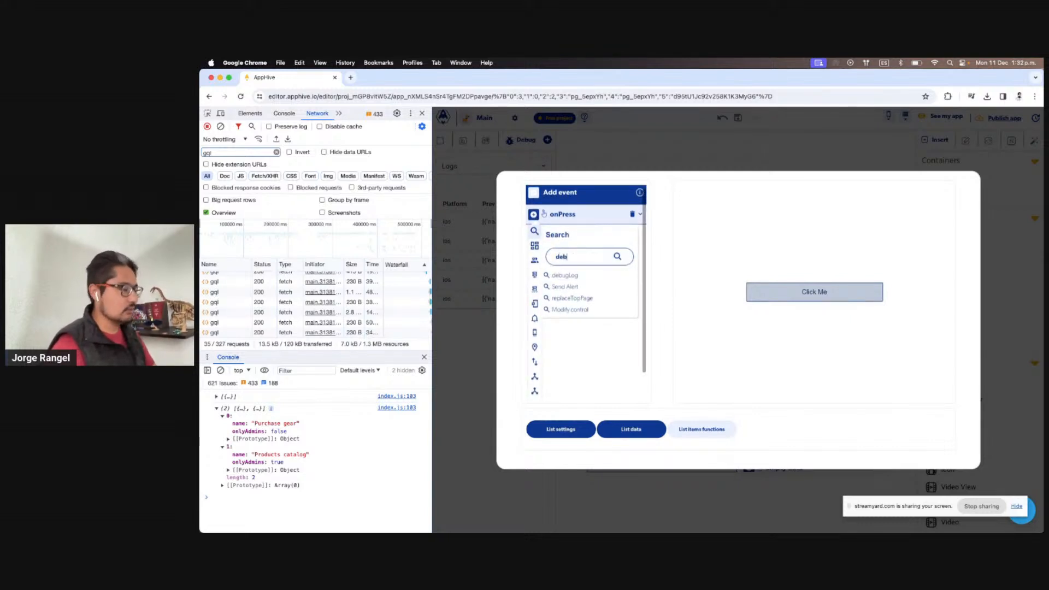
left_click(564, 275)
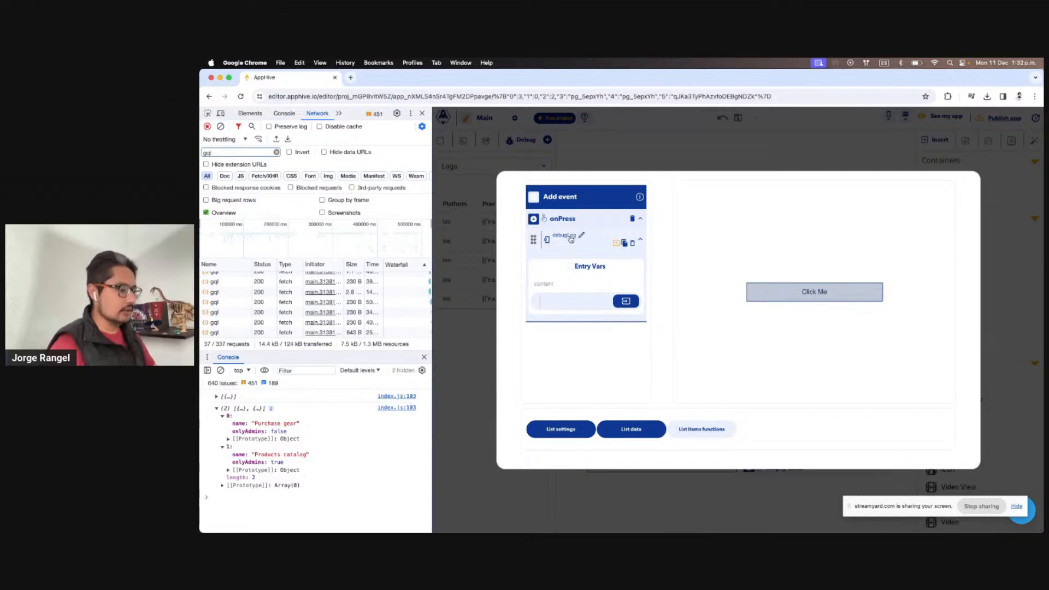
Set the debugLog content to the whole ListContext item and clear the console
left_click(625, 301)
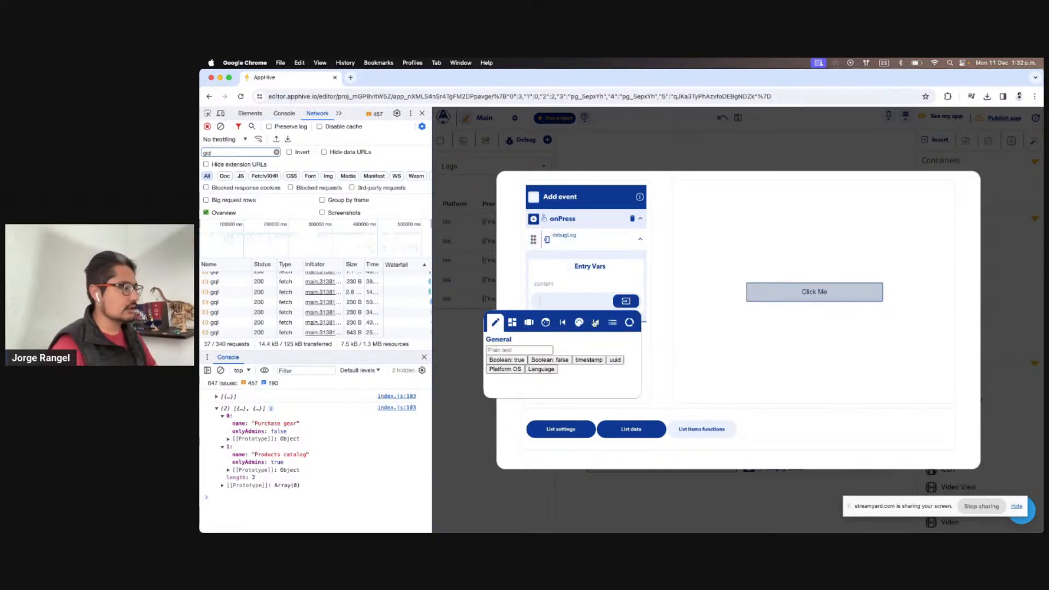
left_click(596, 322)
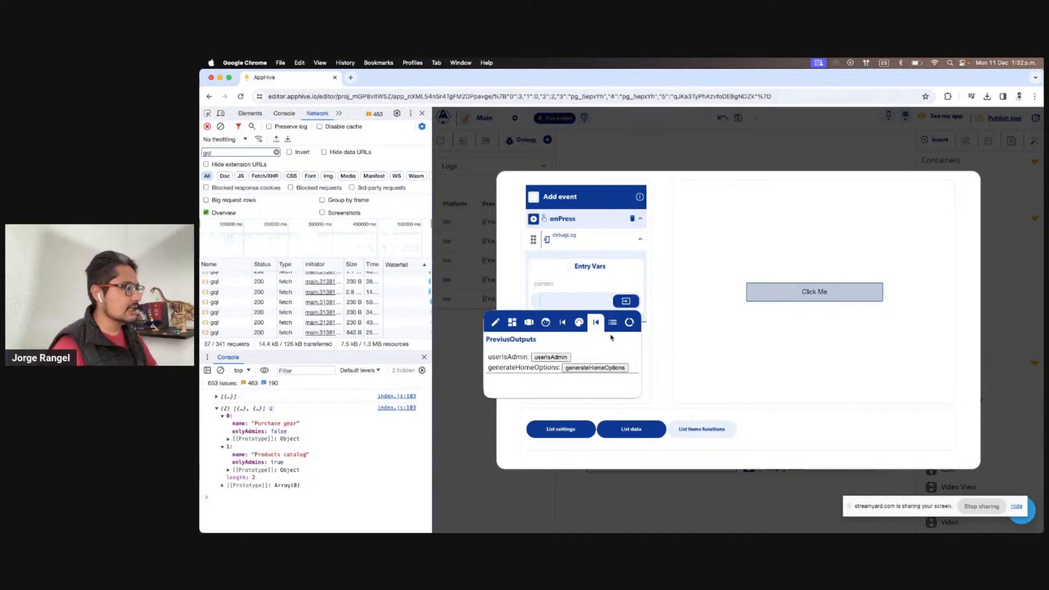
left_click(612, 323)
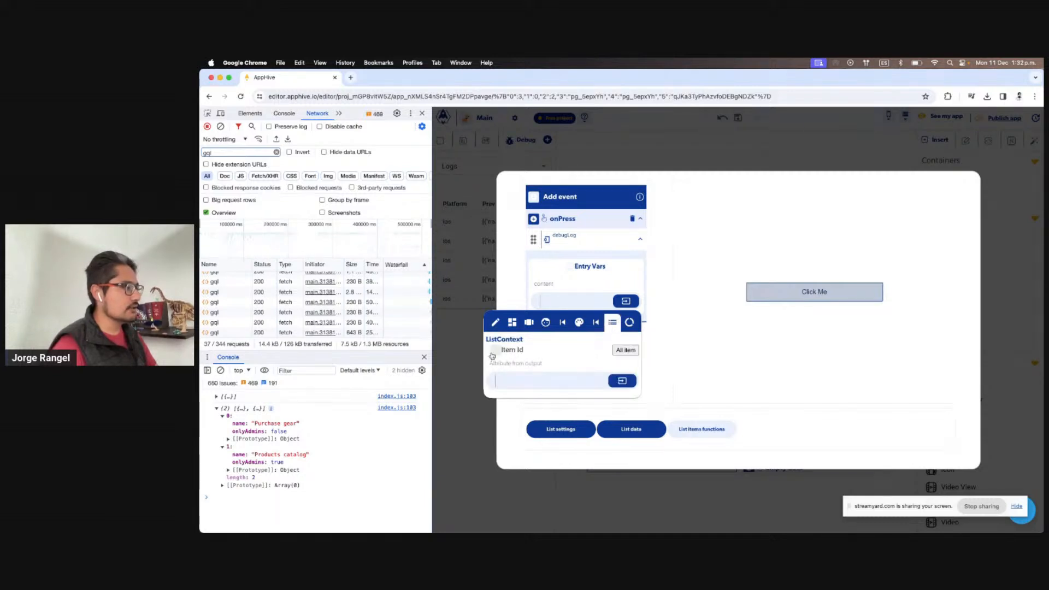
left_click(493, 355)
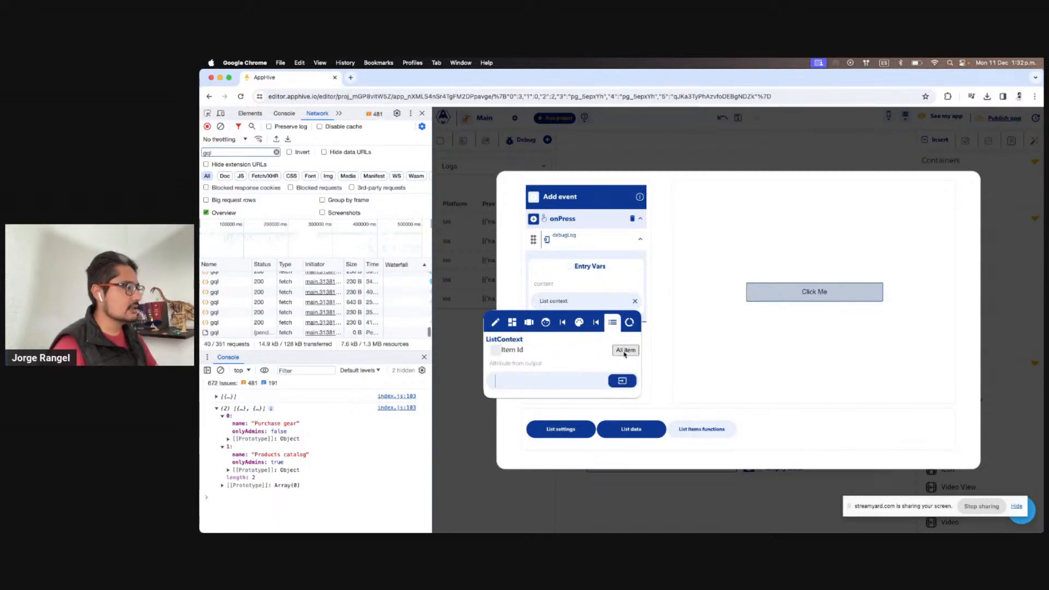
left_click(617, 277)
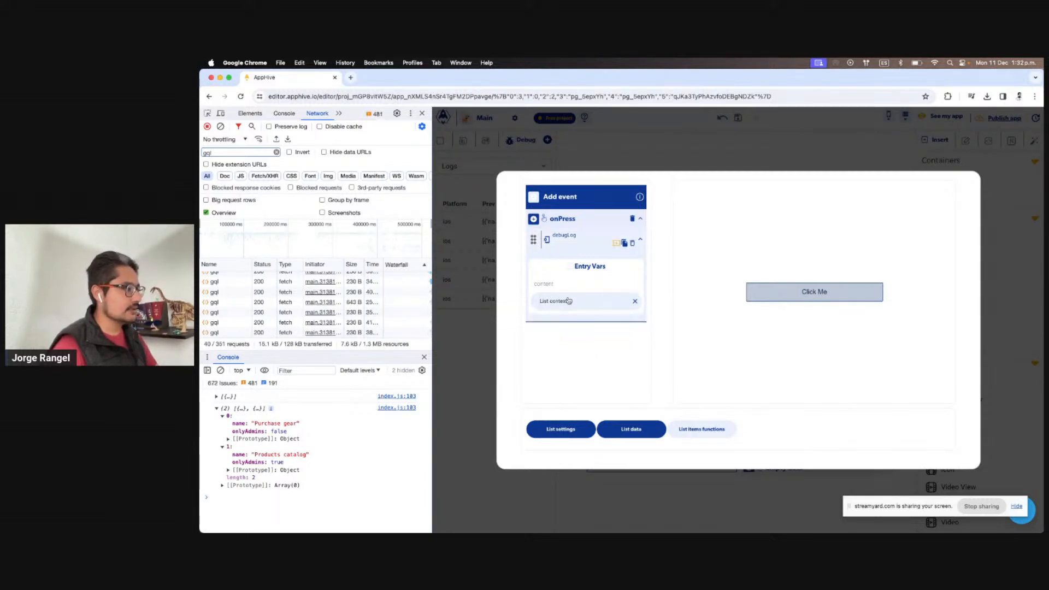
left_click(220, 371)
Tap both store items in the device mirror and print their logged id, name and onlyAdmins values
key("ctrl+Right")
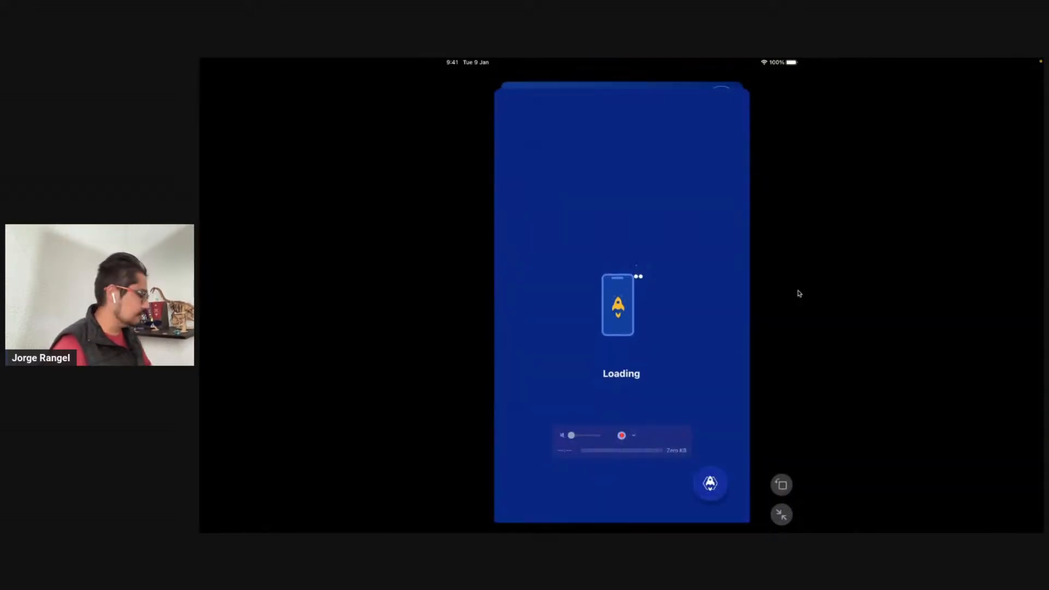
key("ctrl+Left")
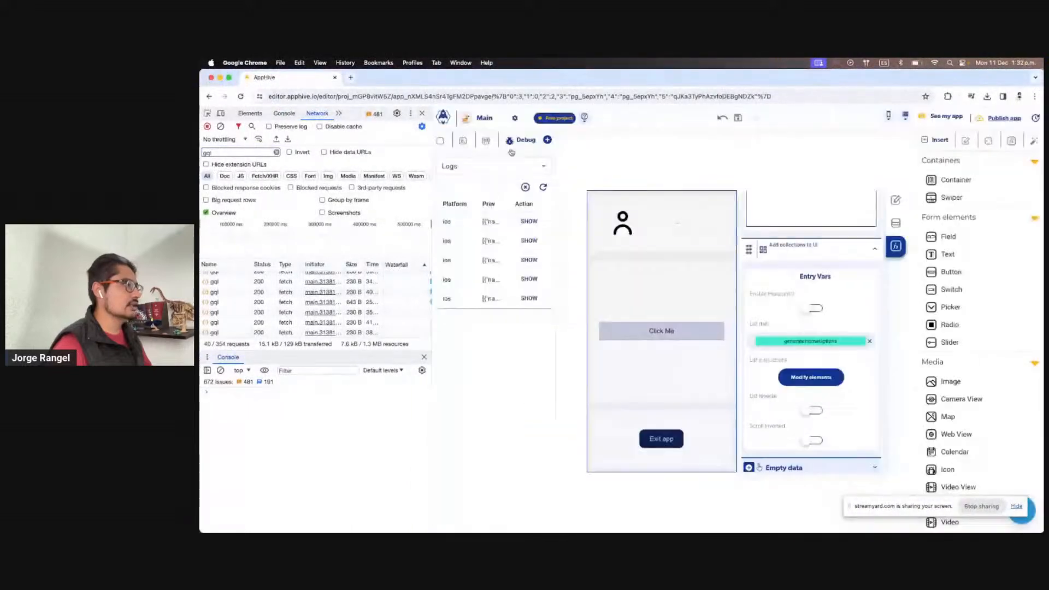
left_click(525, 187)
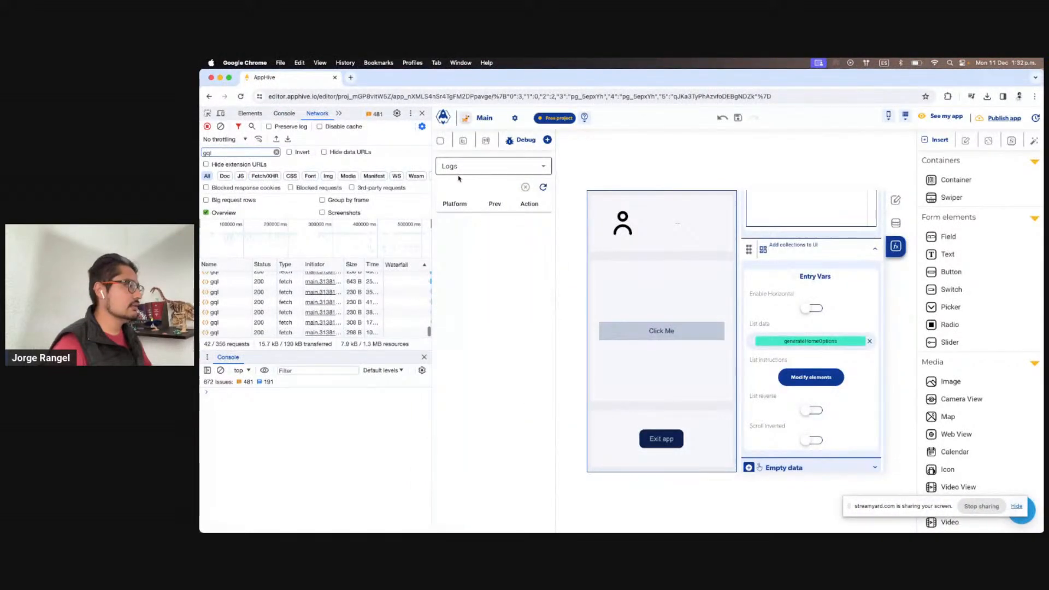
key("ctrl+Right")
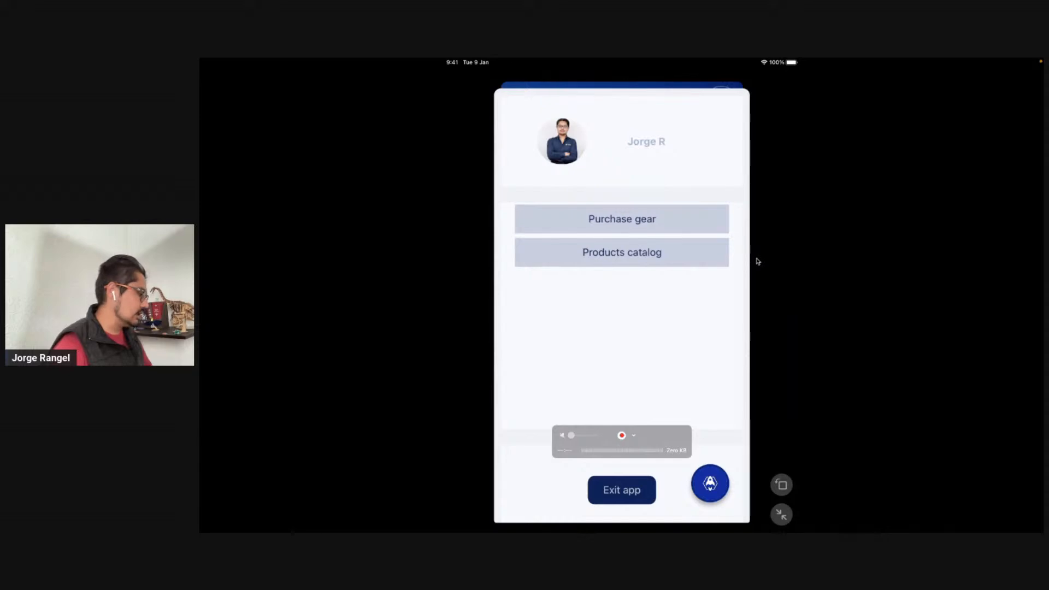
key("ctrl+Left")
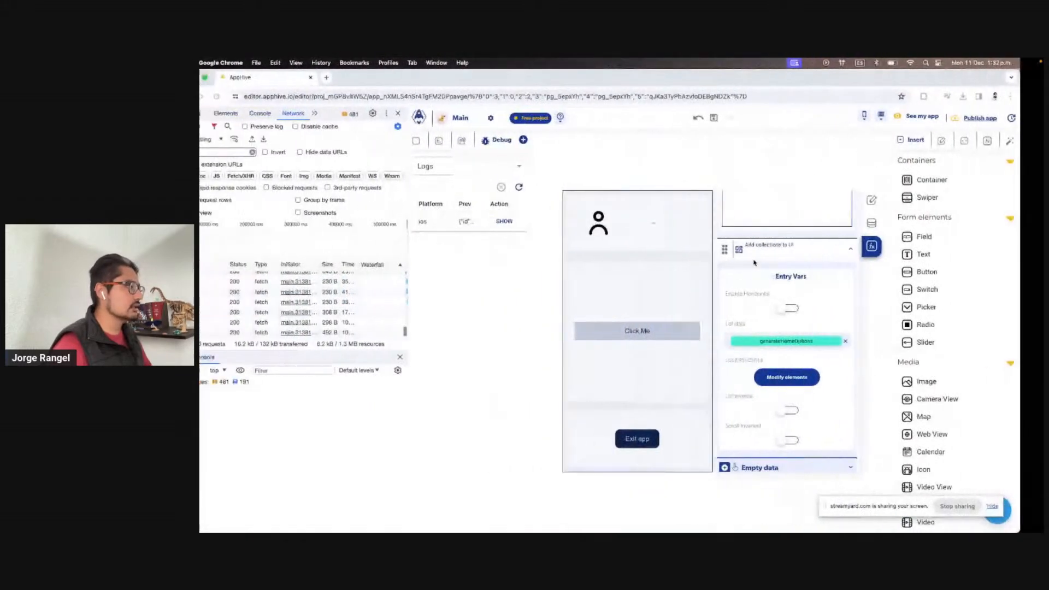
left_click(528, 241)
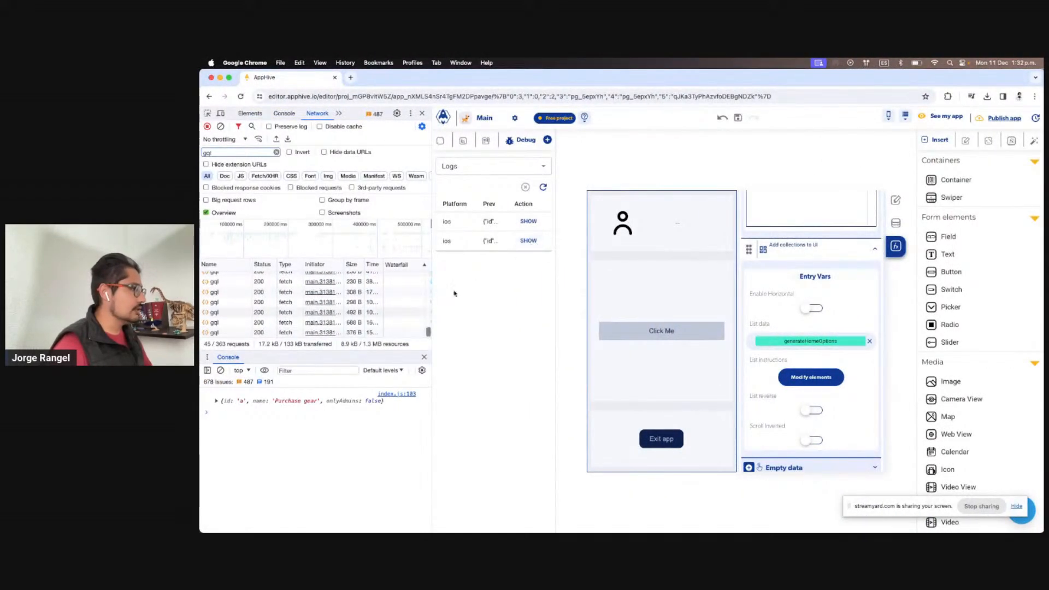
left_click(528, 221)
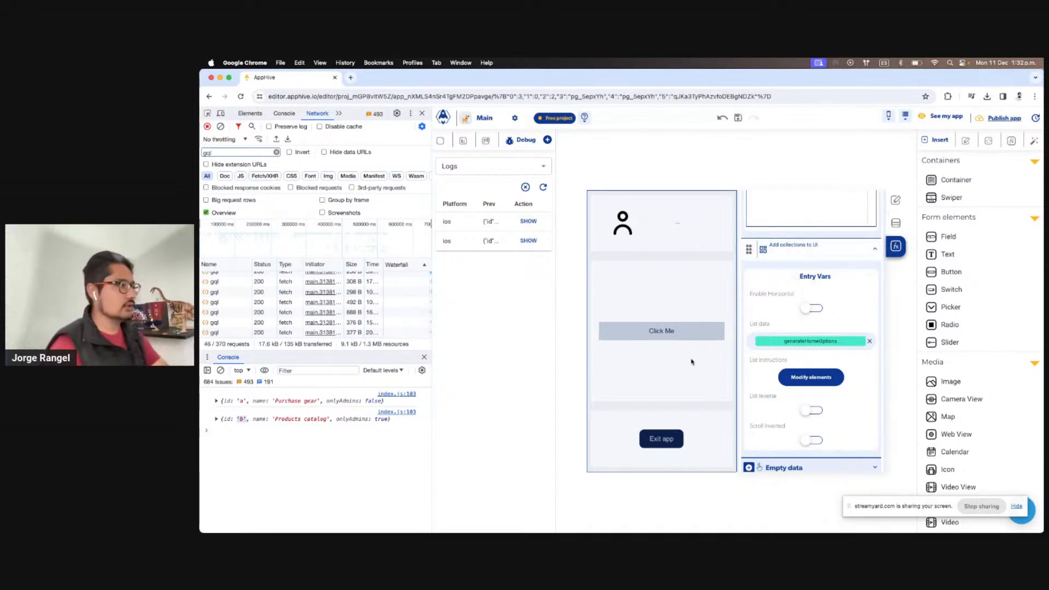
left_click(440, 141)
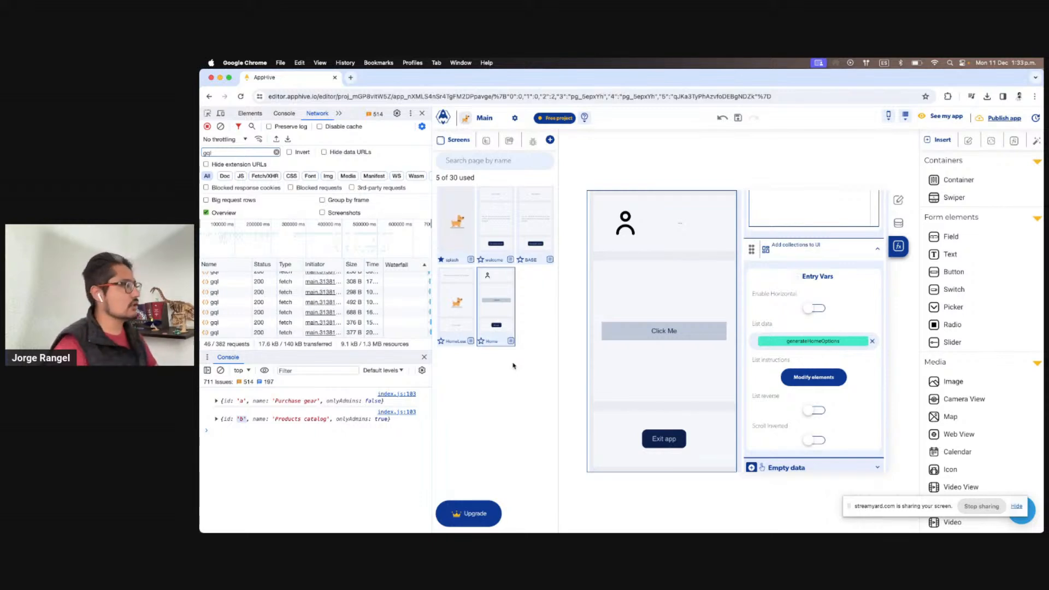
Duplicate the home loader screen and rename the copy productsCatalog
left_click(470, 341)
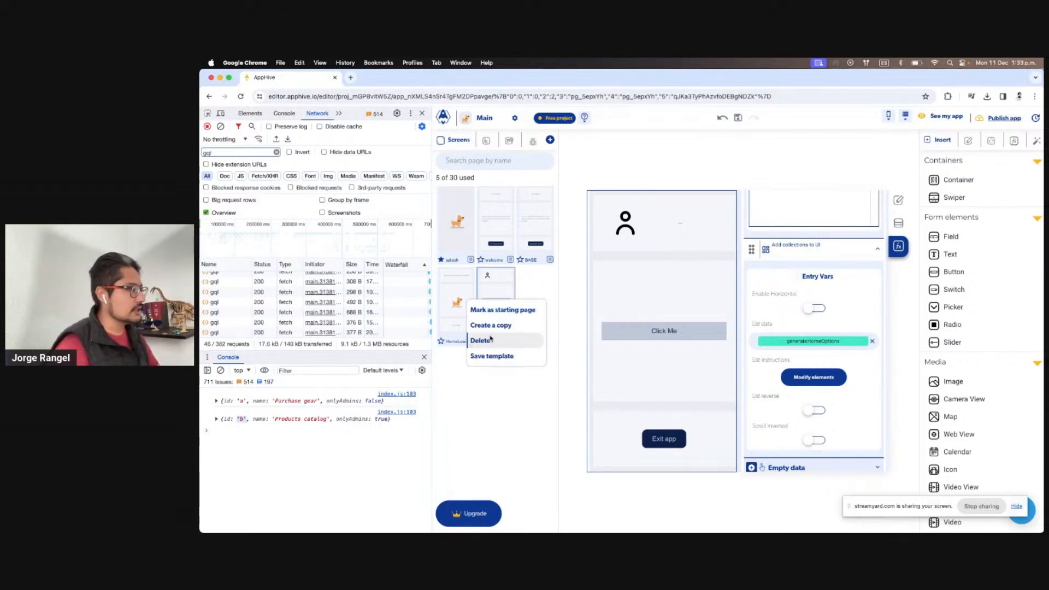
left_click(490, 325)
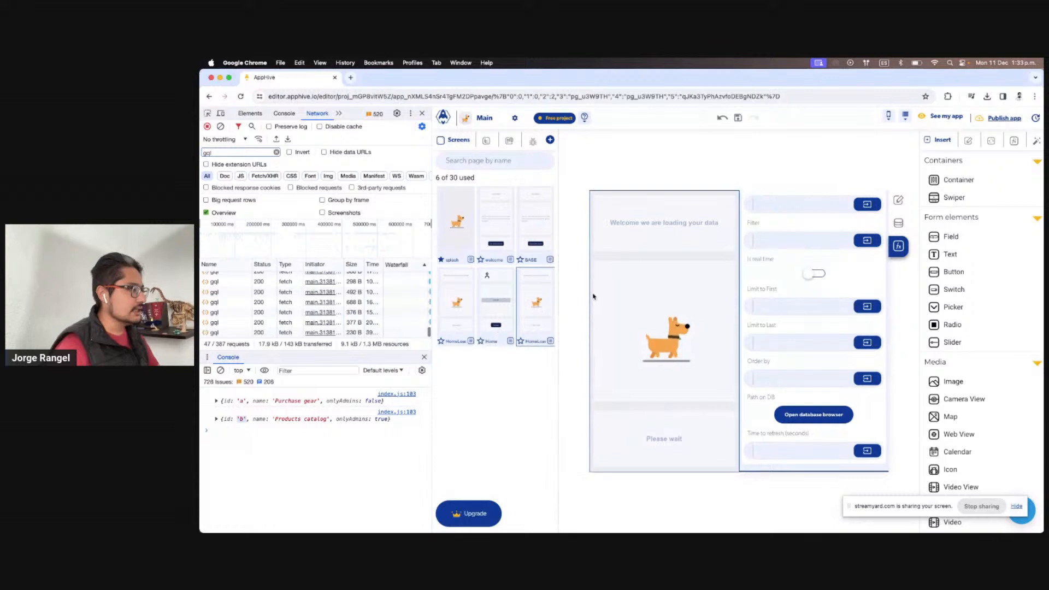
double_click(539, 341)
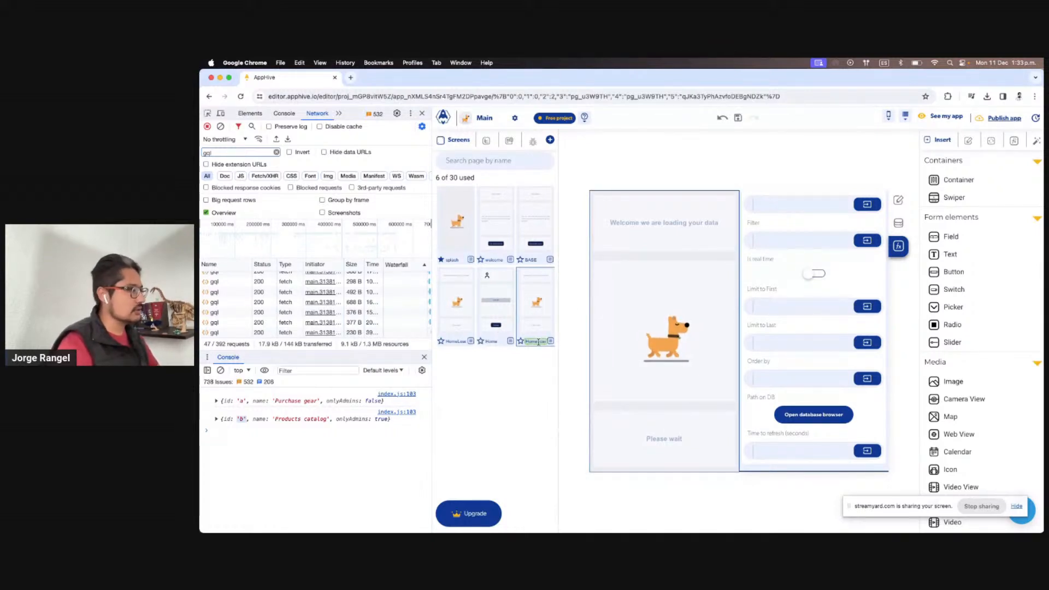
key("BackSpace")
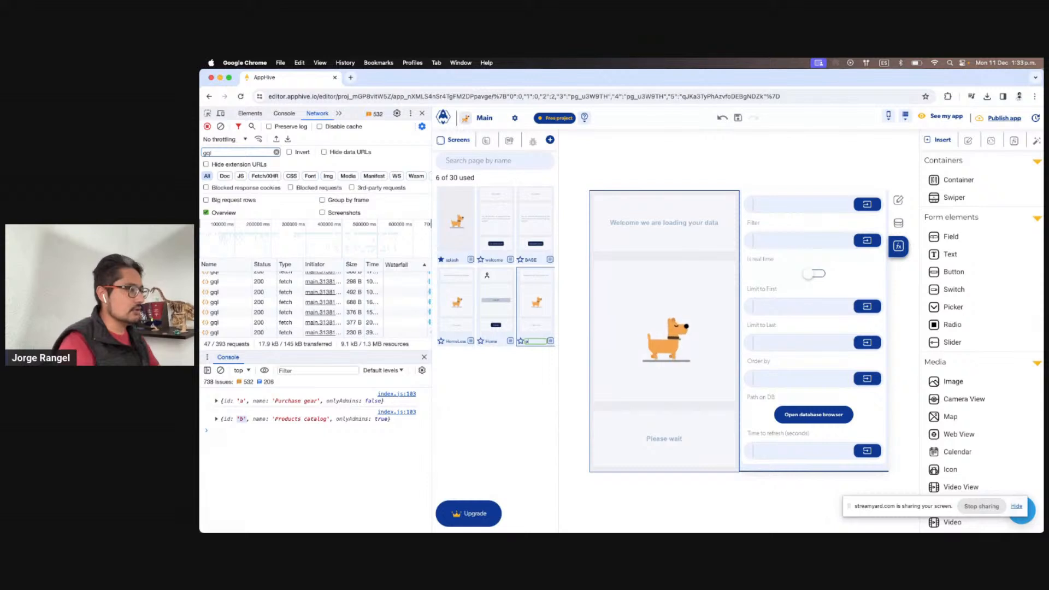
type("productsCa")
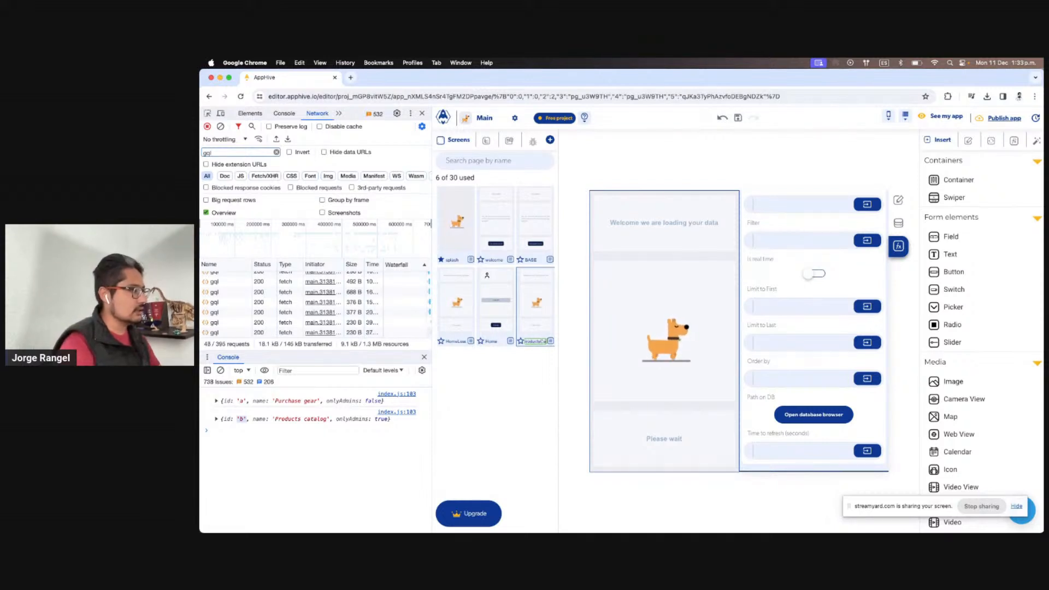
type("talog")
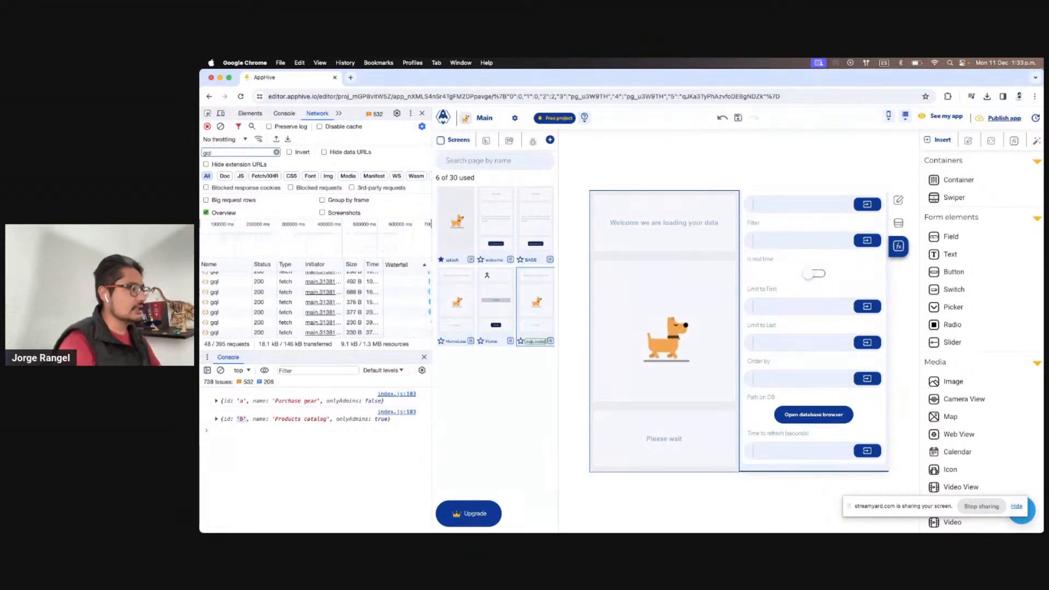
key("Return")
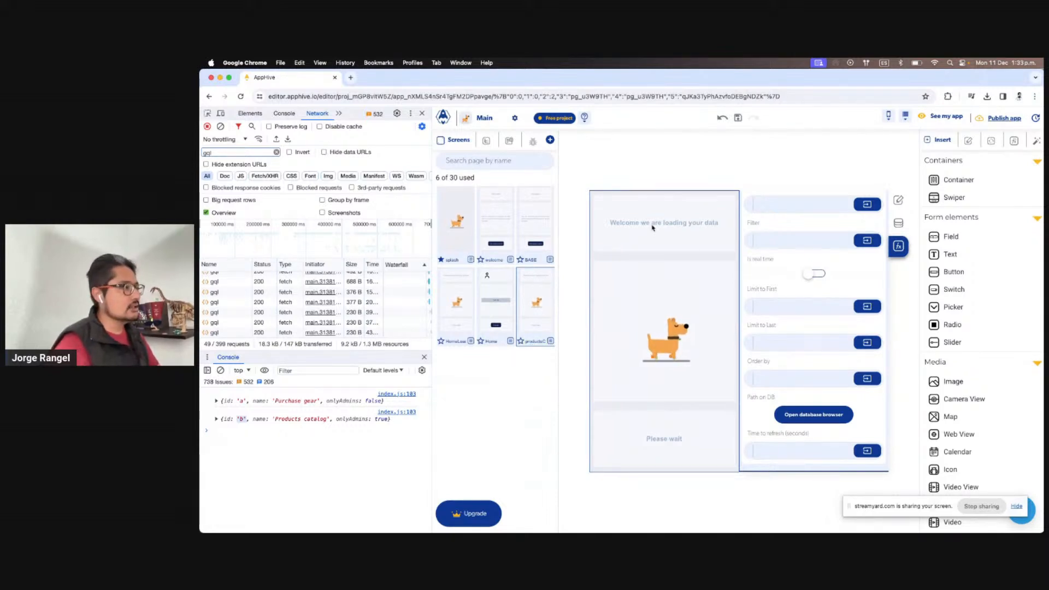
Change the new screen's heading to 'Loading products catalog data'
left_click(681, 219)
double_click(678, 221)
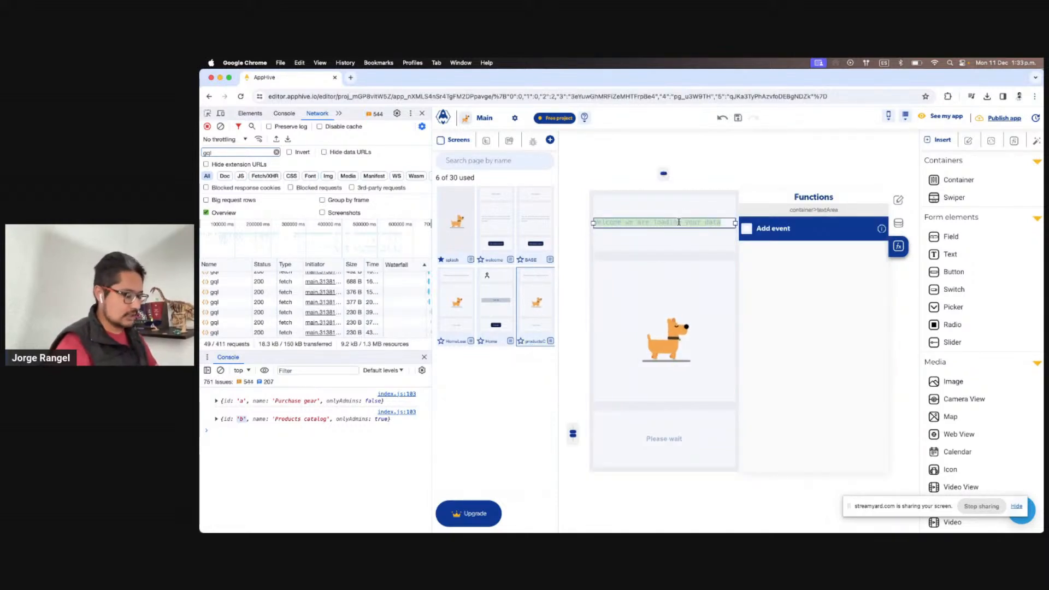
type("Loading")
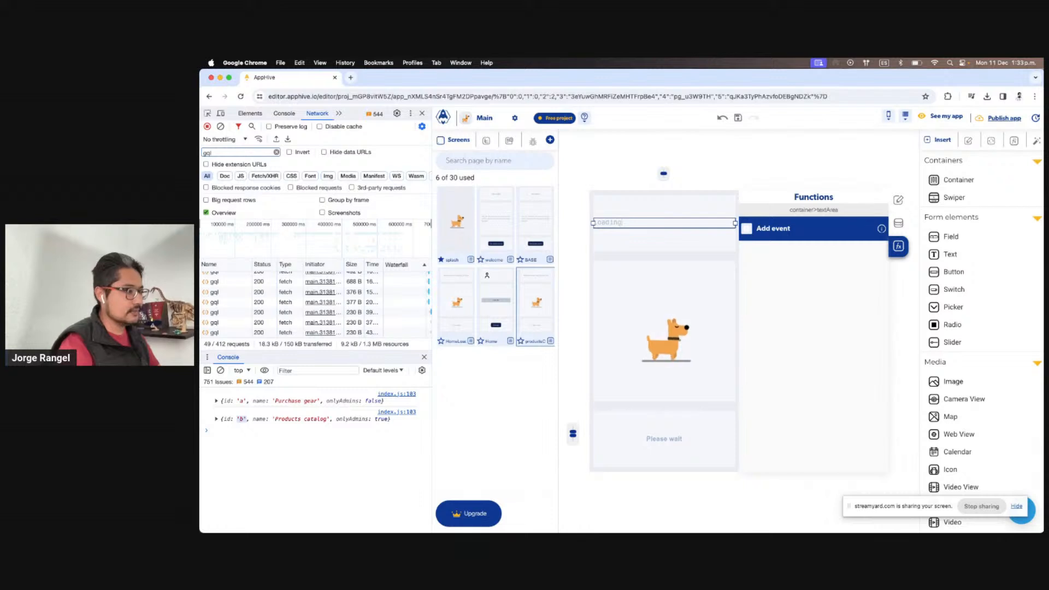
type(" products catalog data")
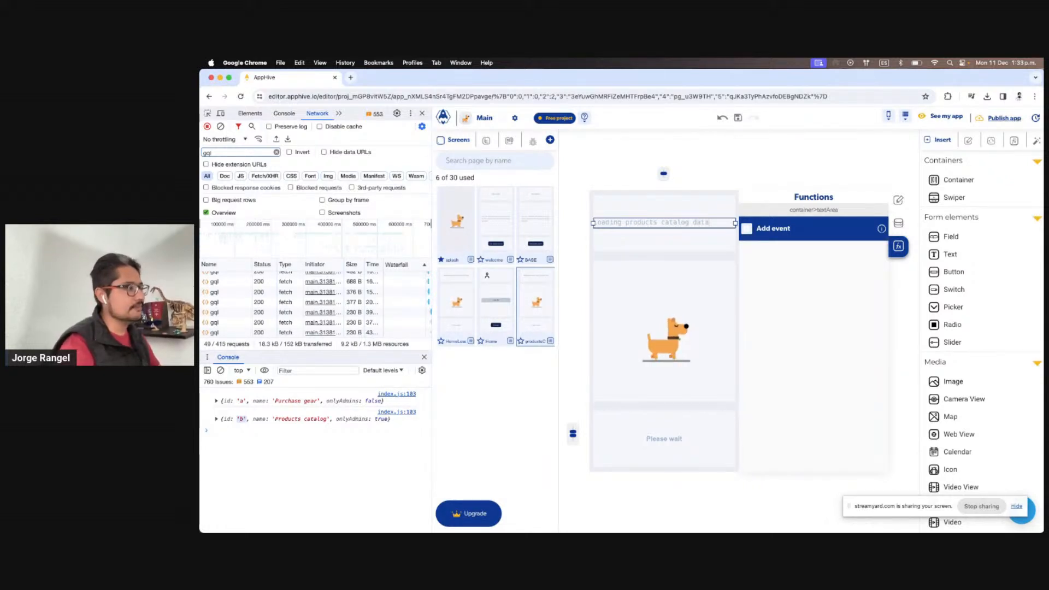
left_click(710, 137)
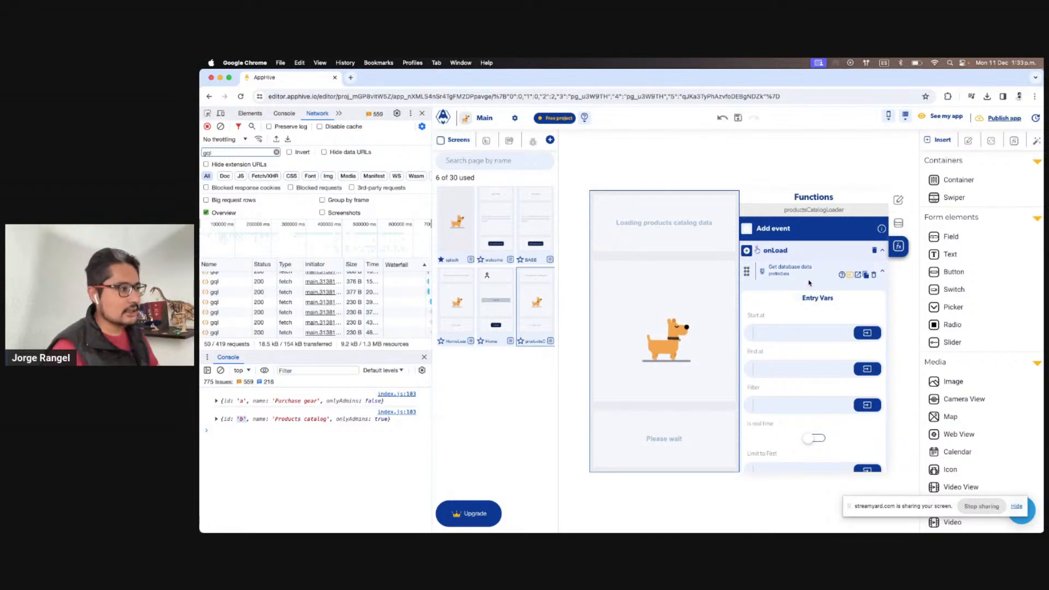
Remove Get database data from the new screen's onLoad, then open Modify elements for the Home list
left_click(874, 277)
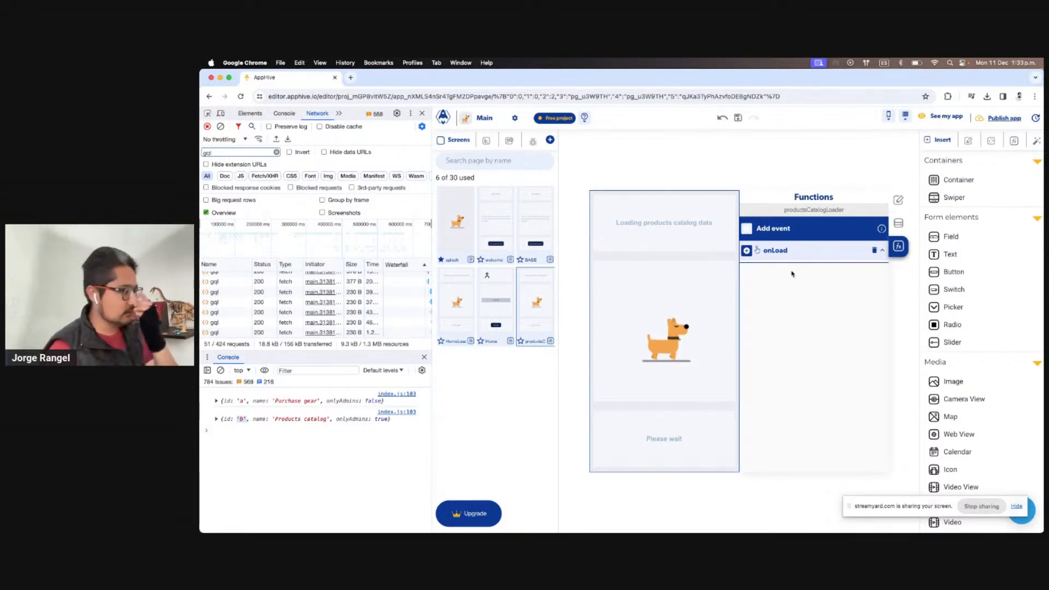
left_click(496, 306)
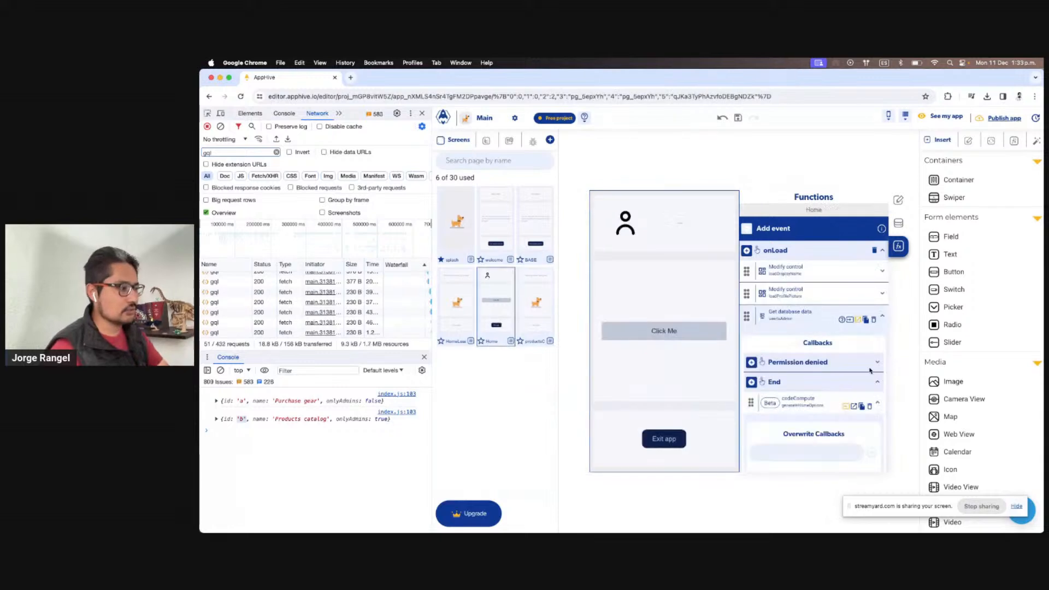
scroll(870, 371, "down", 3)
scroll(870, 371, "down", 2)
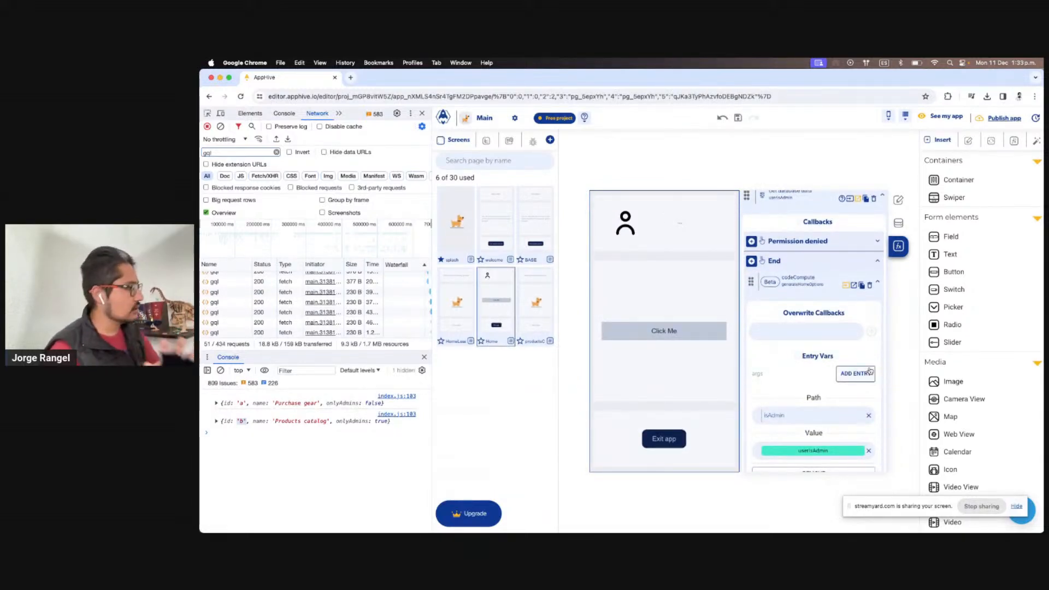
scroll(870, 371, "down", 2)
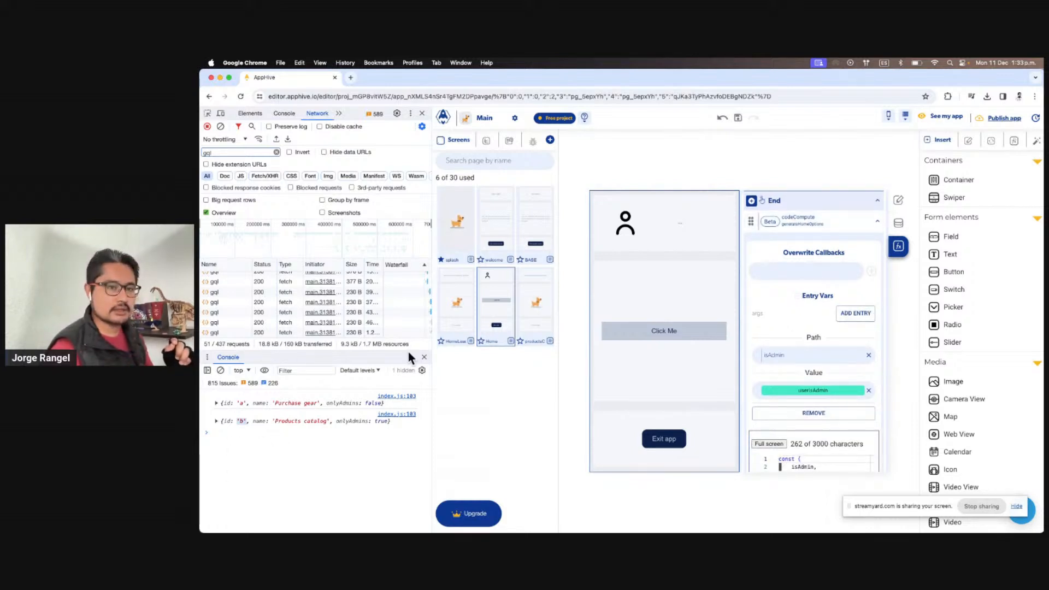
scroll(840, 442, "down", 7)
left_click(814, 397)
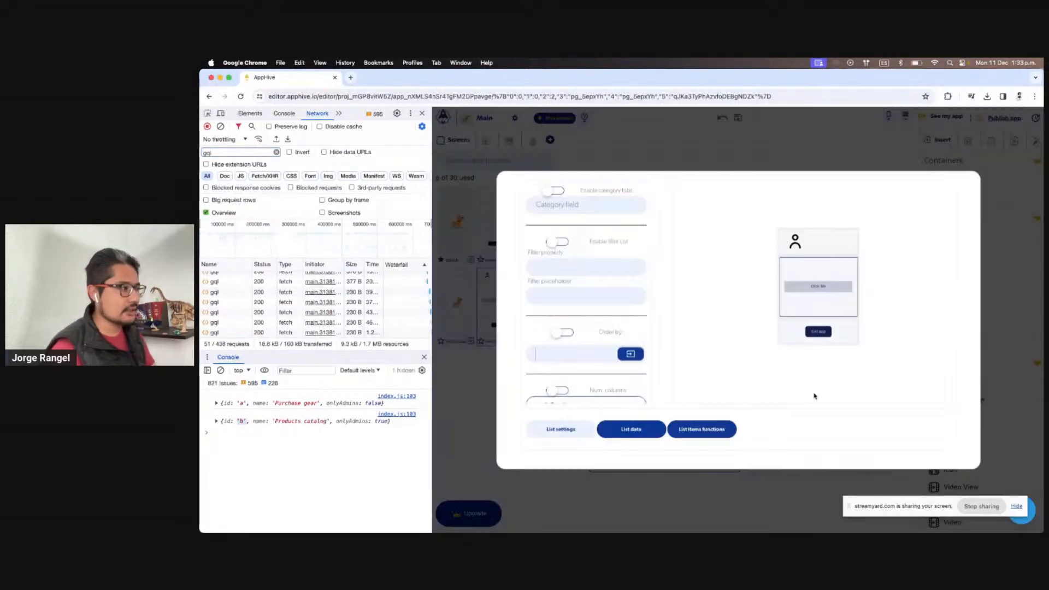
Replace the Click Me item's onPress debugLog with a codeCompute action
left_click(708, 430)
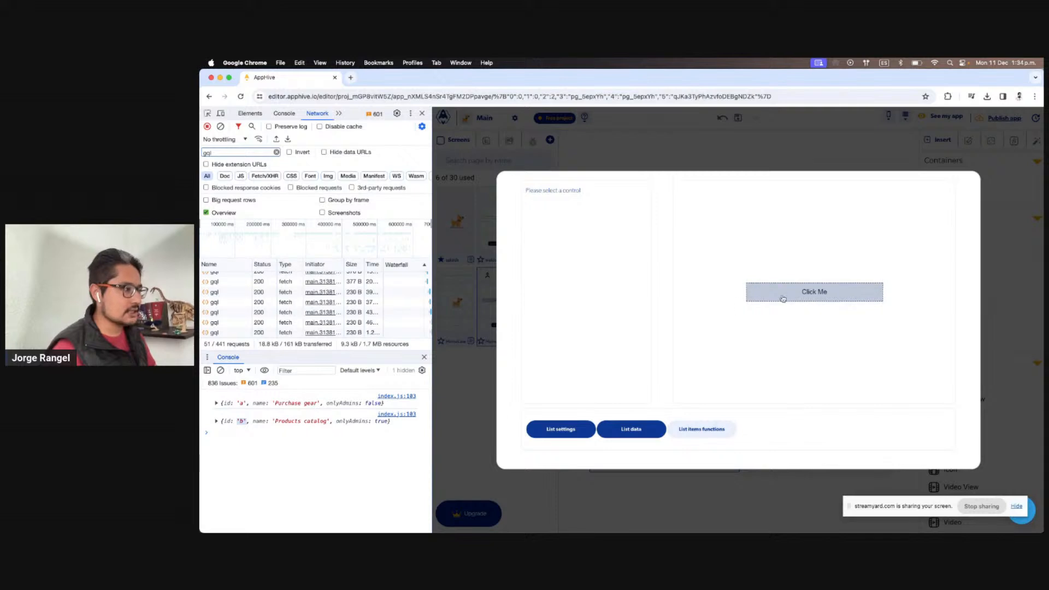
left_click(755, 295)
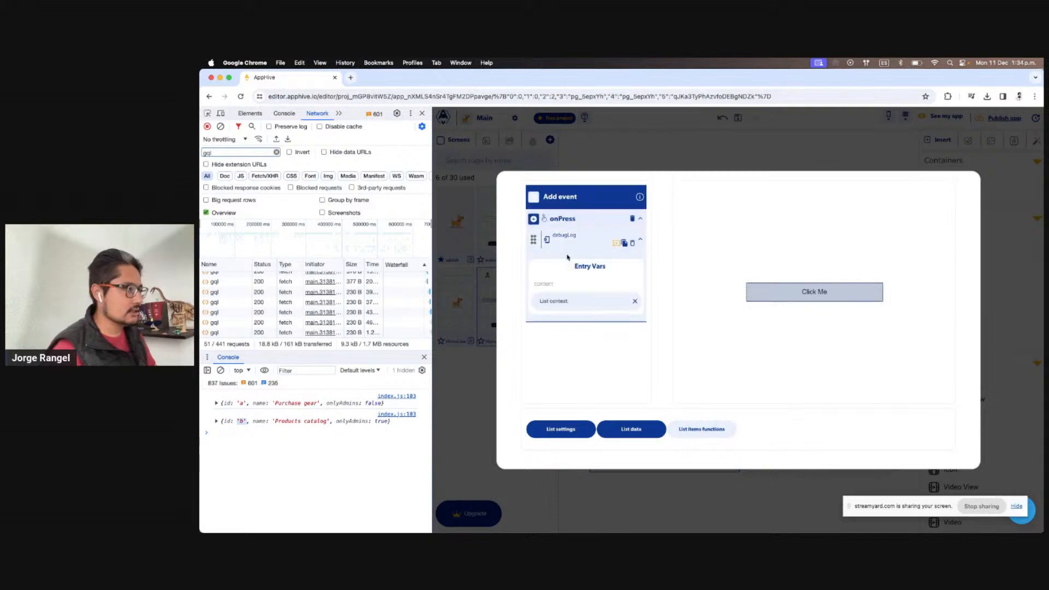
left_click(632, 245)
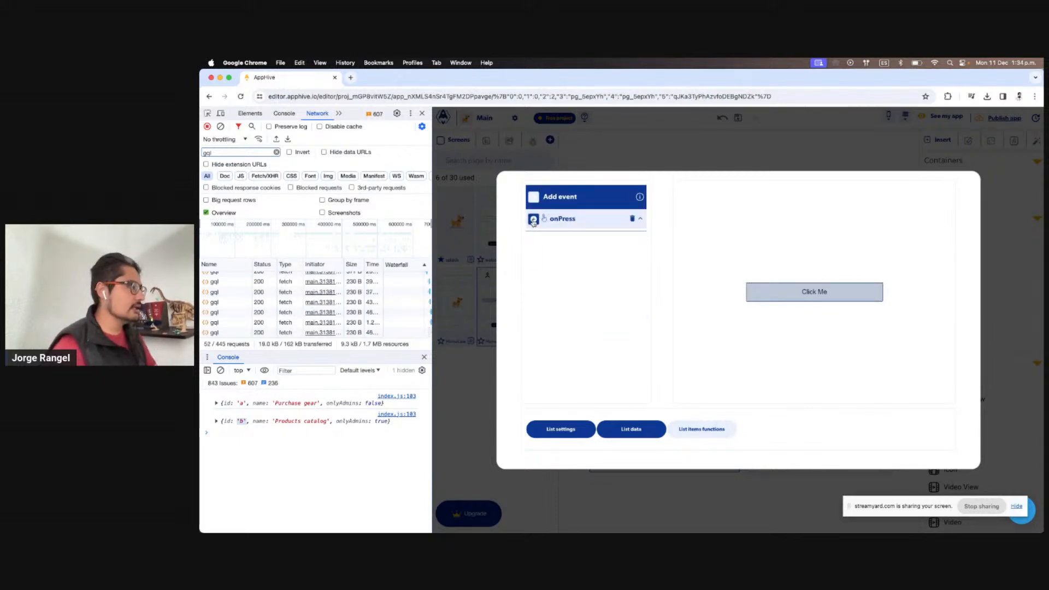
left_click(533, 218)
left_click(573, 260)
type("cod")
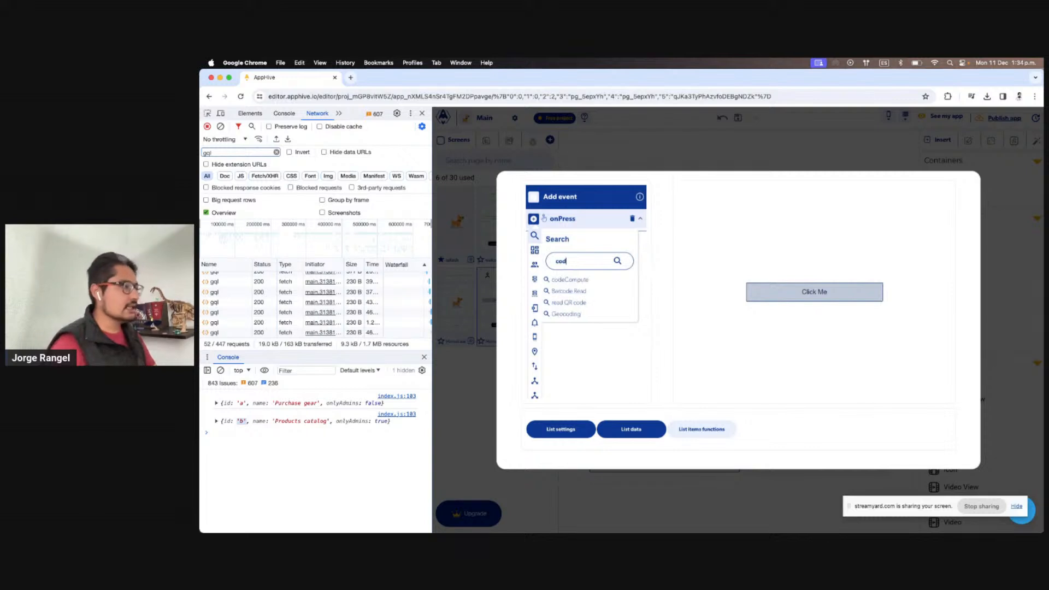
left_click(588, 280)
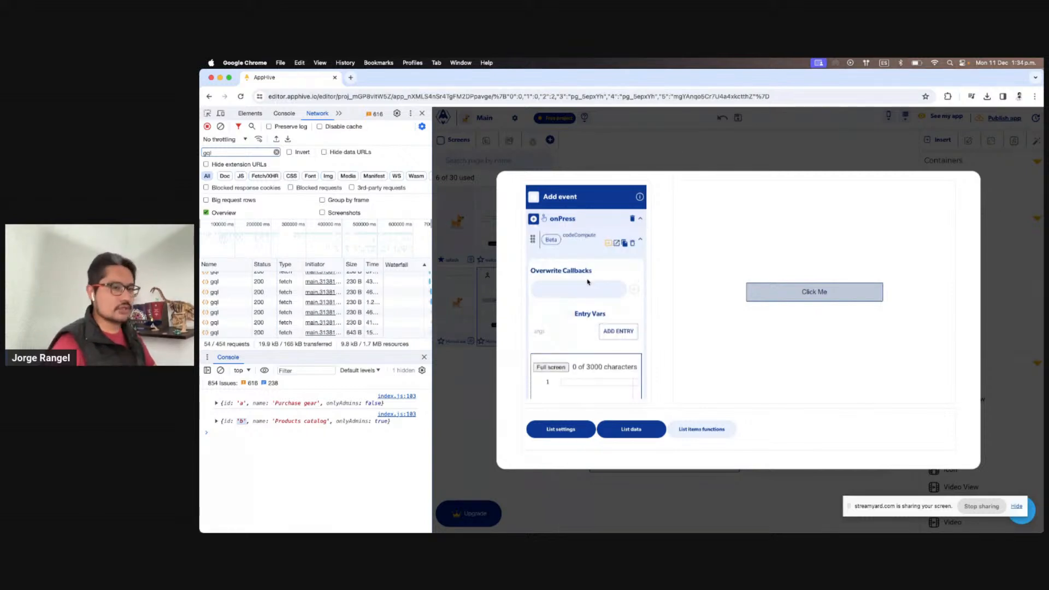
Add purchaseGear and productsCatalog as codeCompute overwrite callbacks
left_click(579, 289)
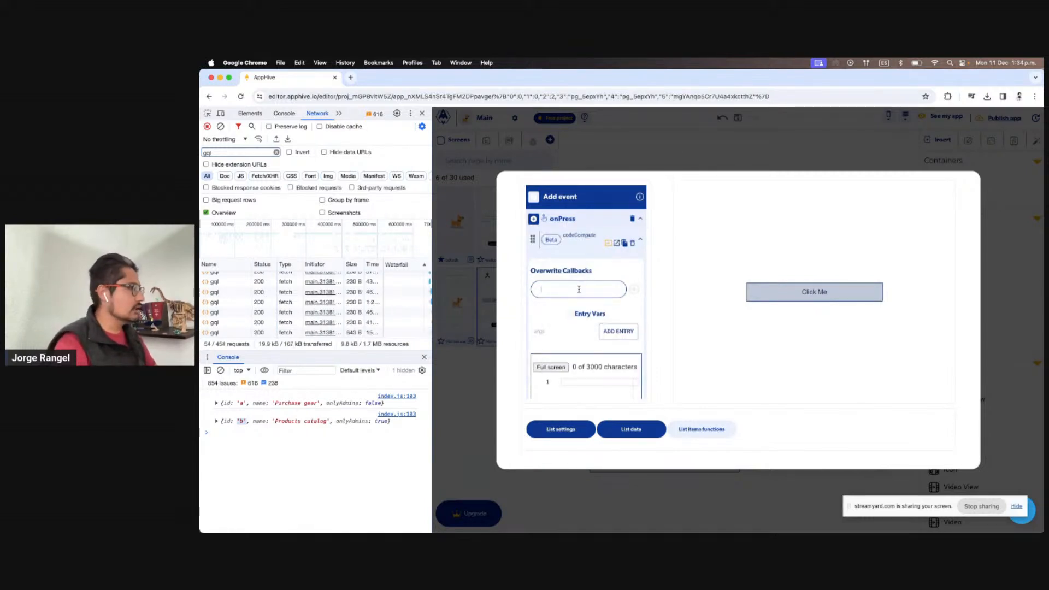
type("purc")
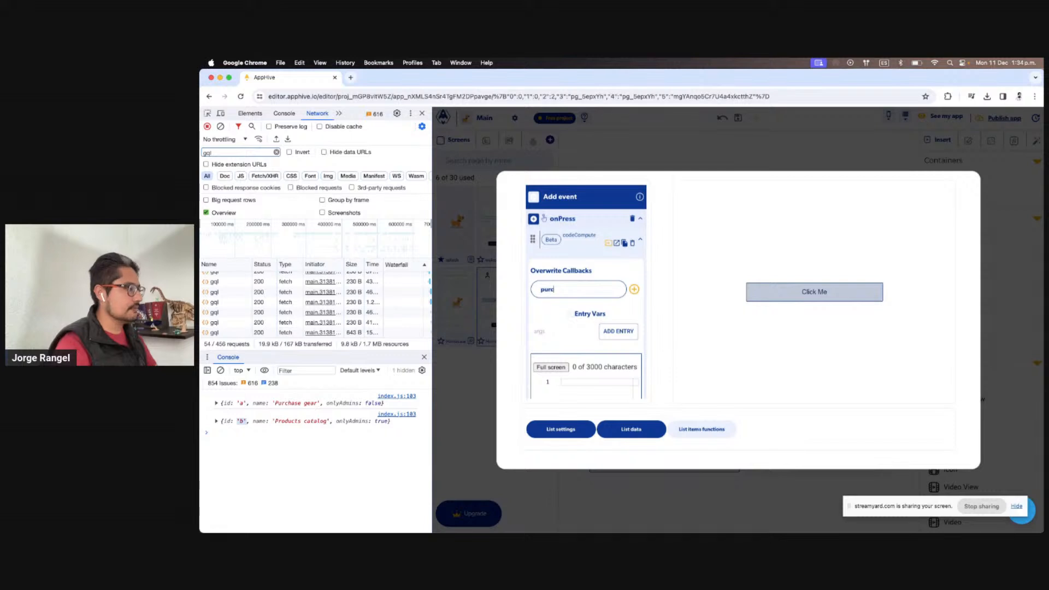
type("haseG")
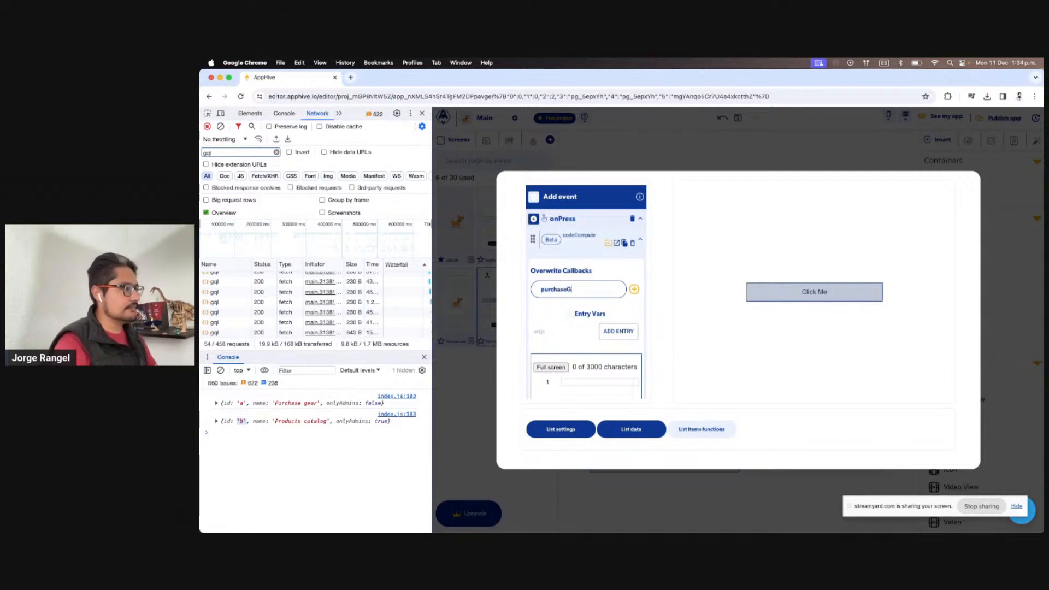
type("ear")
left_click(633, 289)
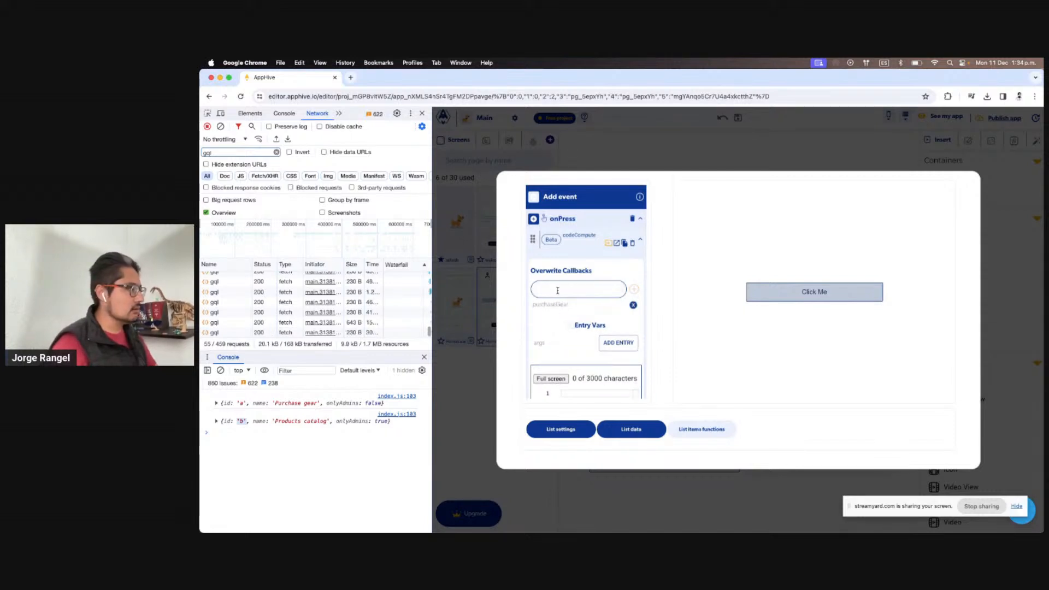
type("products")
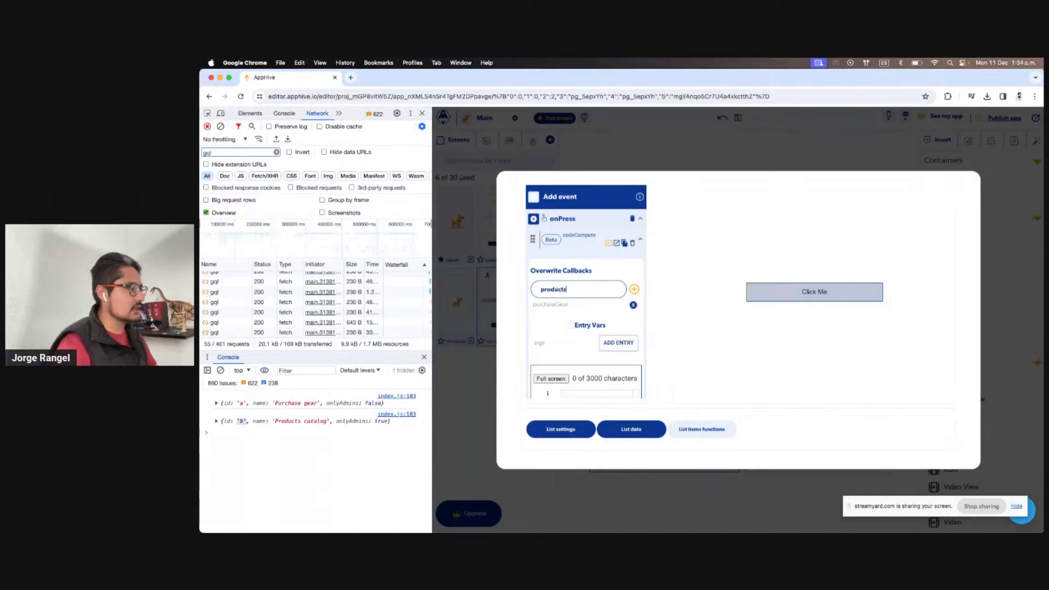
type("Catalog")
left_click(633, 288)
scroll(605, 297, "down", 2)
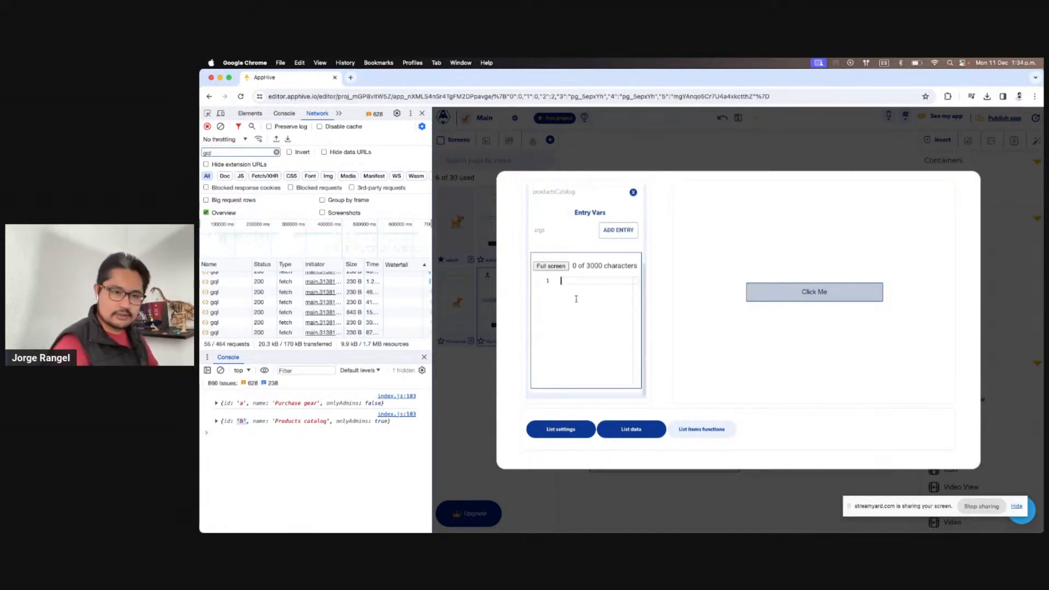
Add a codeCompute entry variable id whose value is the List context id
scroll(572, 295, "up", 2)
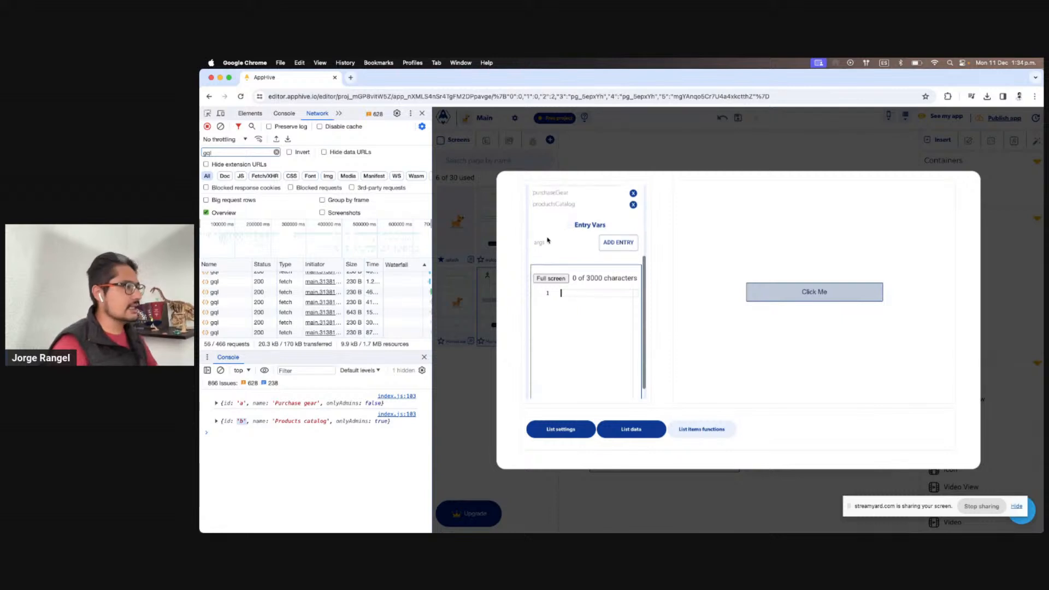
left_click(616, 254)
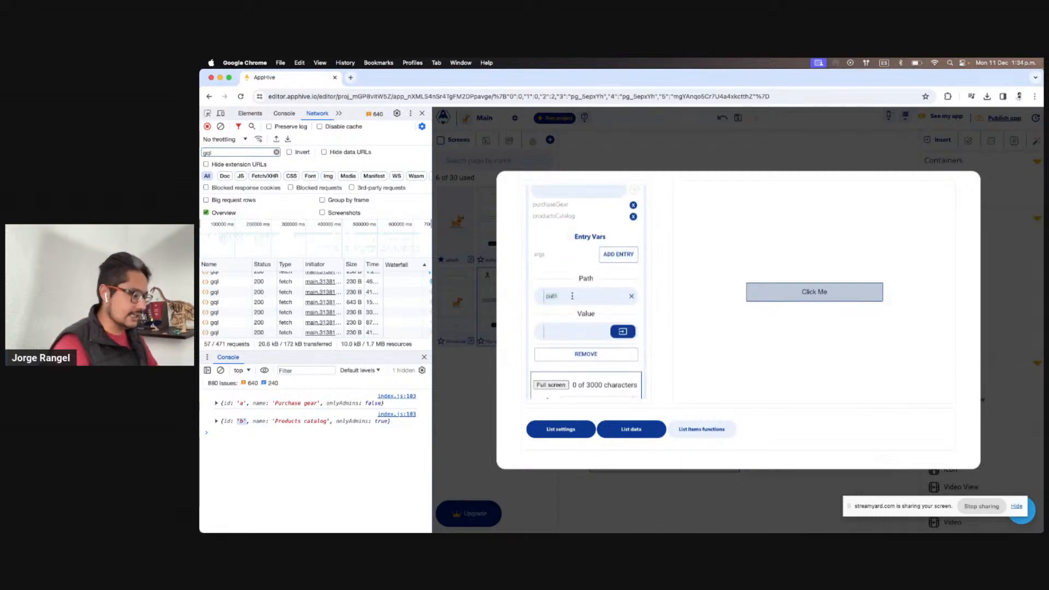
type("id")
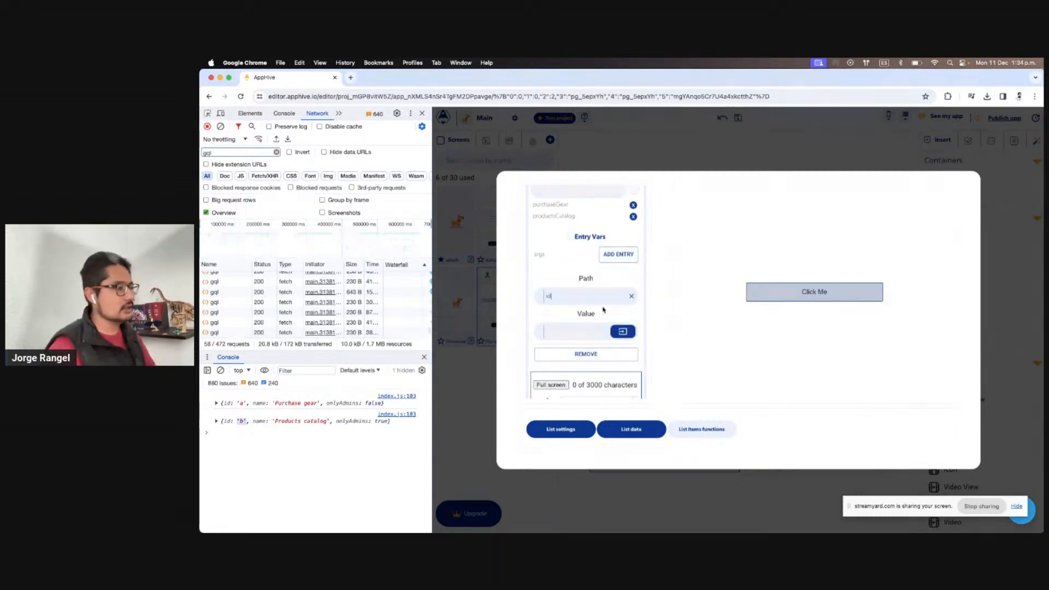
left_click(584, 332)
left_click(622, 332)
left_click(608, 353)
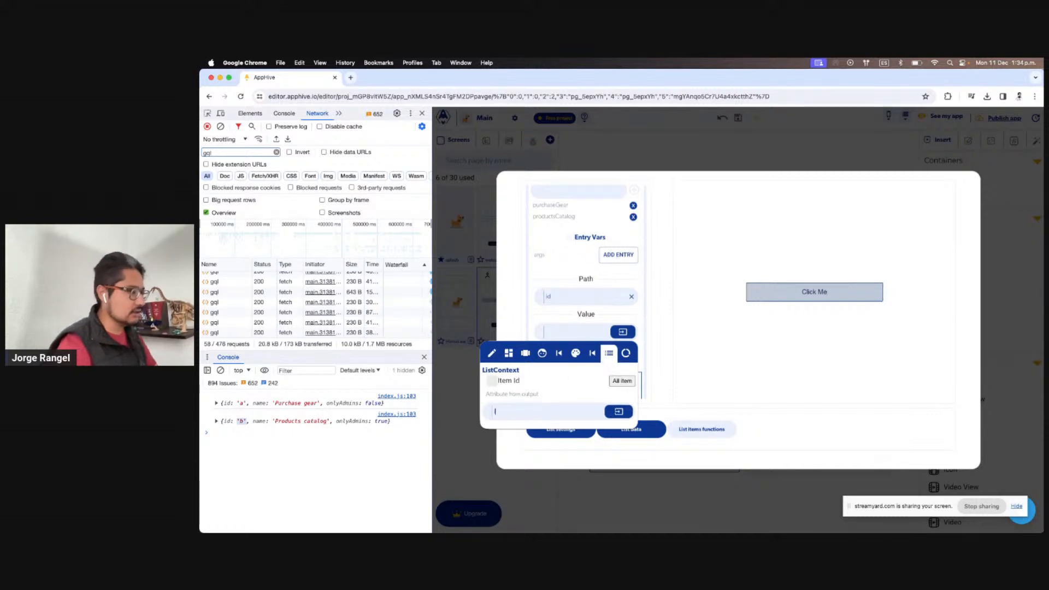
type("id")
left_click(547, 322)
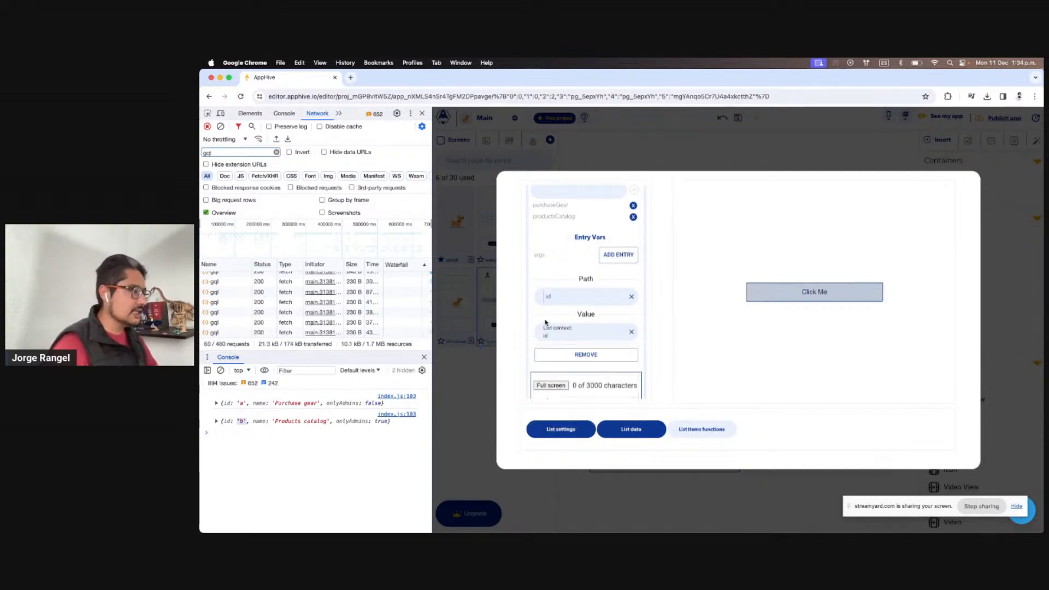
Start the script by destructuring id from args: const { id, } = args
scroll(602, 346, "down", 3)
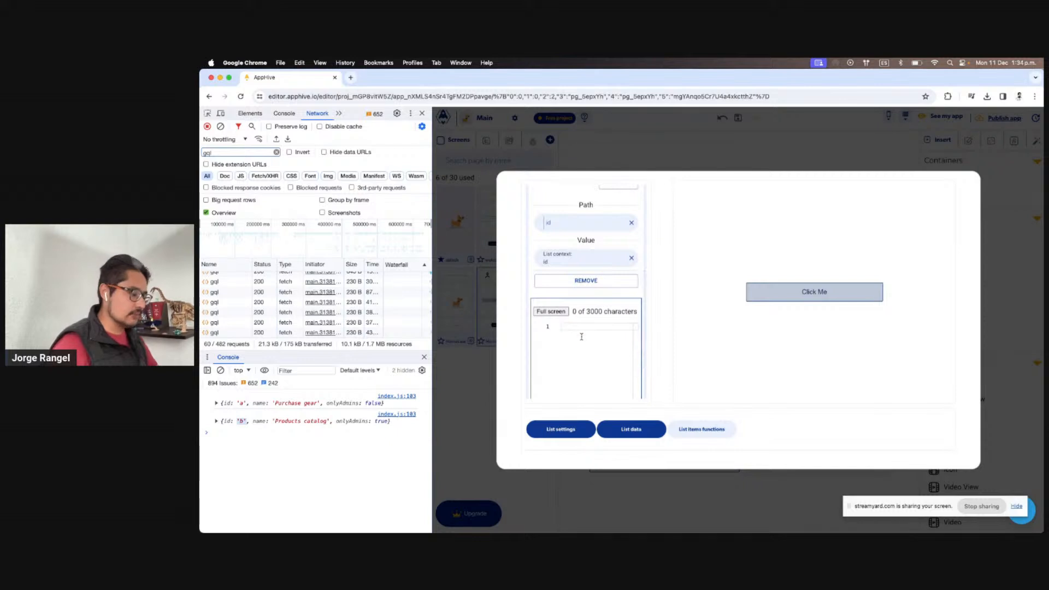
type("const ")
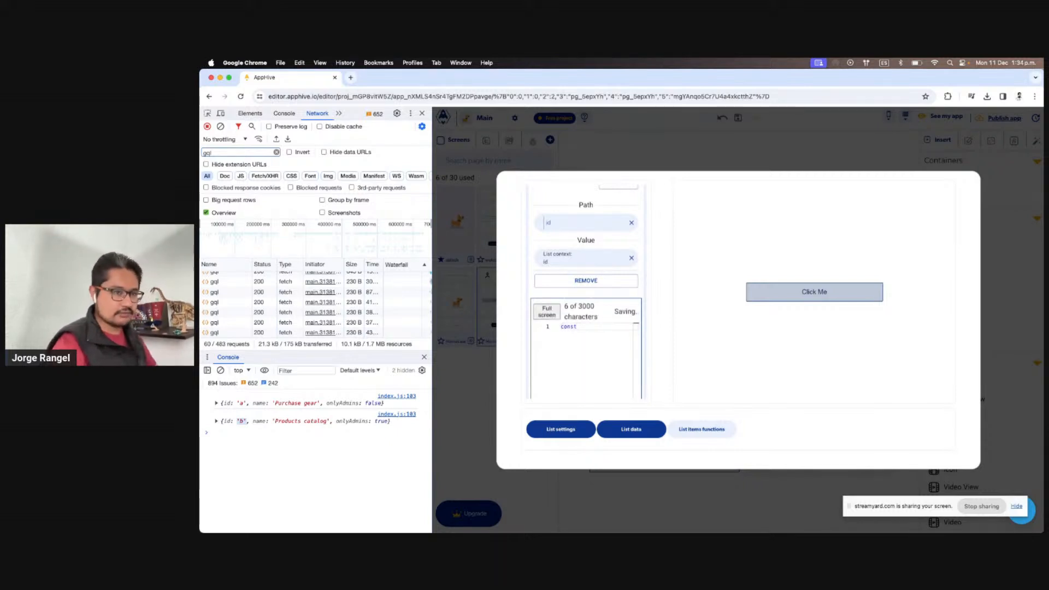
type("{} = args")
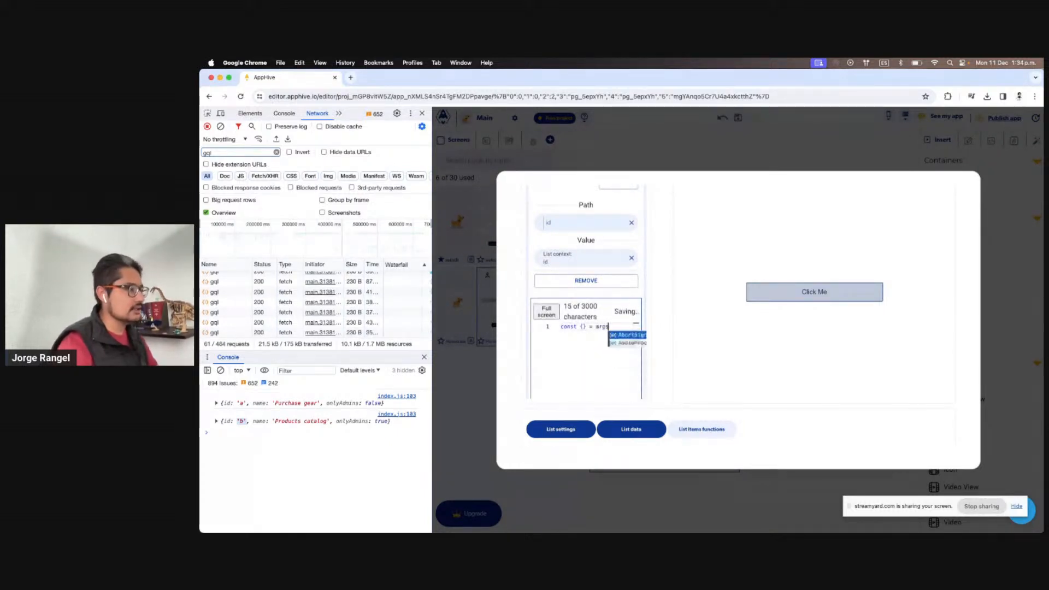
key("Left")
key("Left")
key("Left")
key("Left")
key("Left")
key("Left")
key("Left")
key("Left")
key("Return")
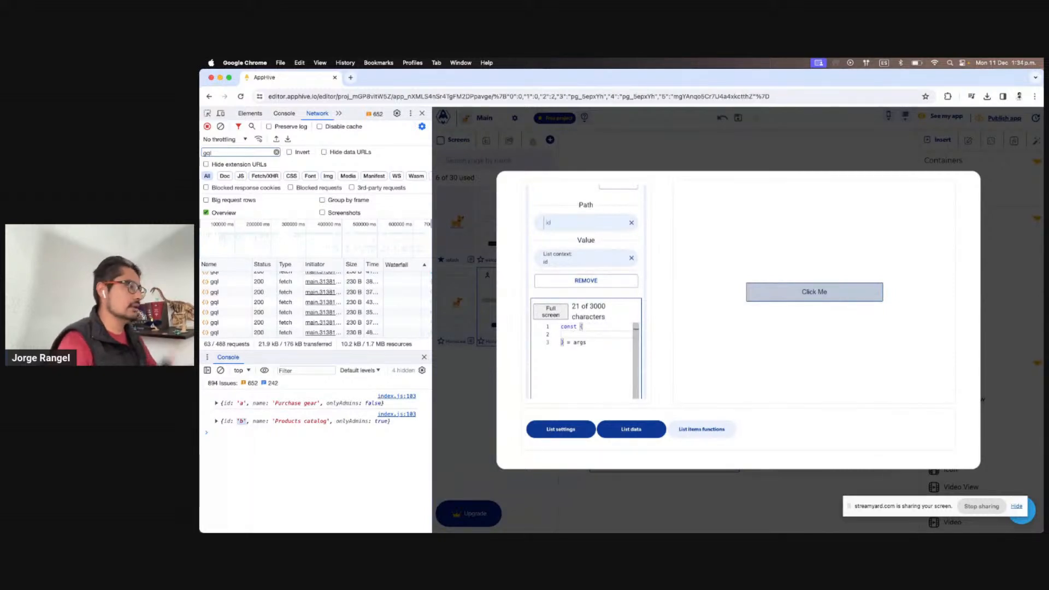
type("id")
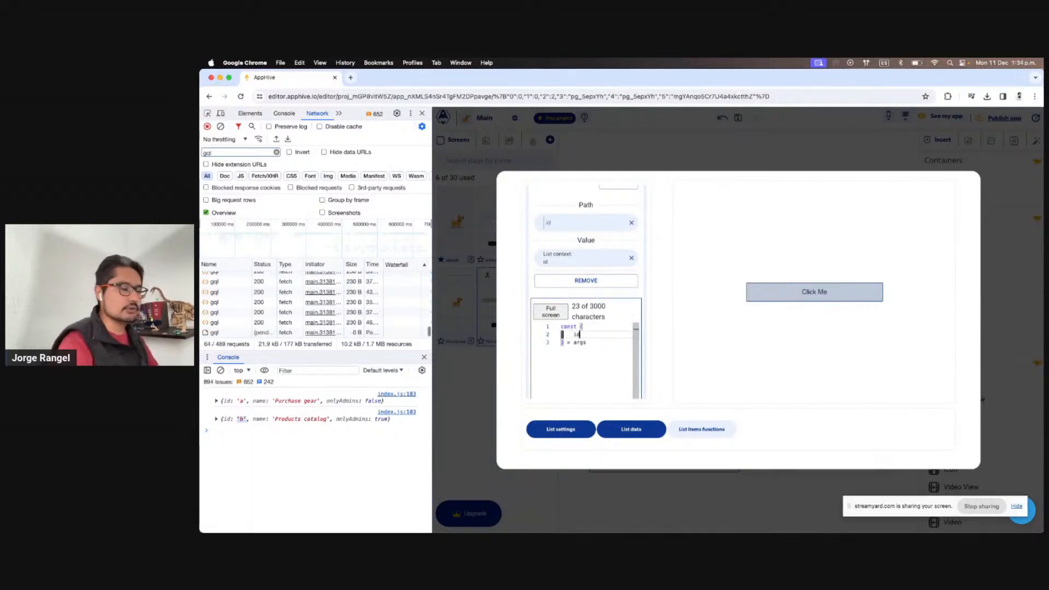
type(",")
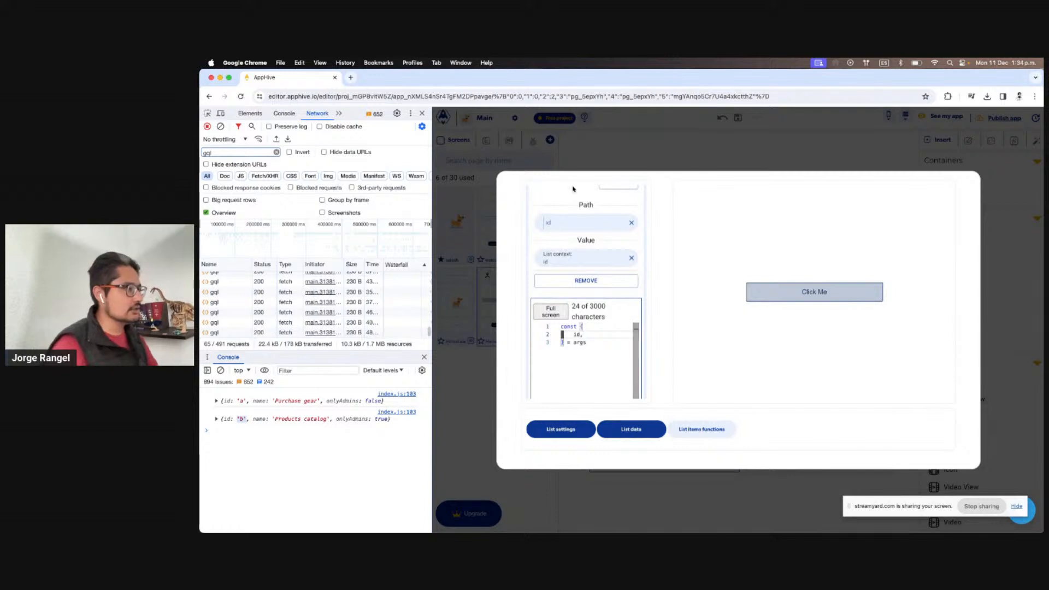
left_click(598, 341)
key("Return")
key("Return")
key("Return")
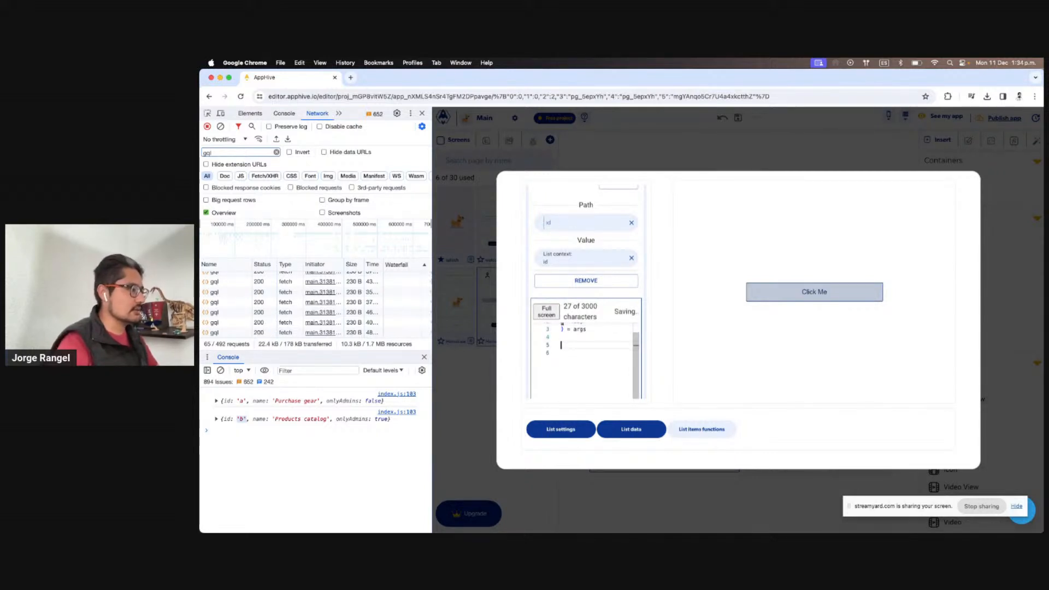
Add a switch (id) block containing case 'b': followed by break
type("switch (")
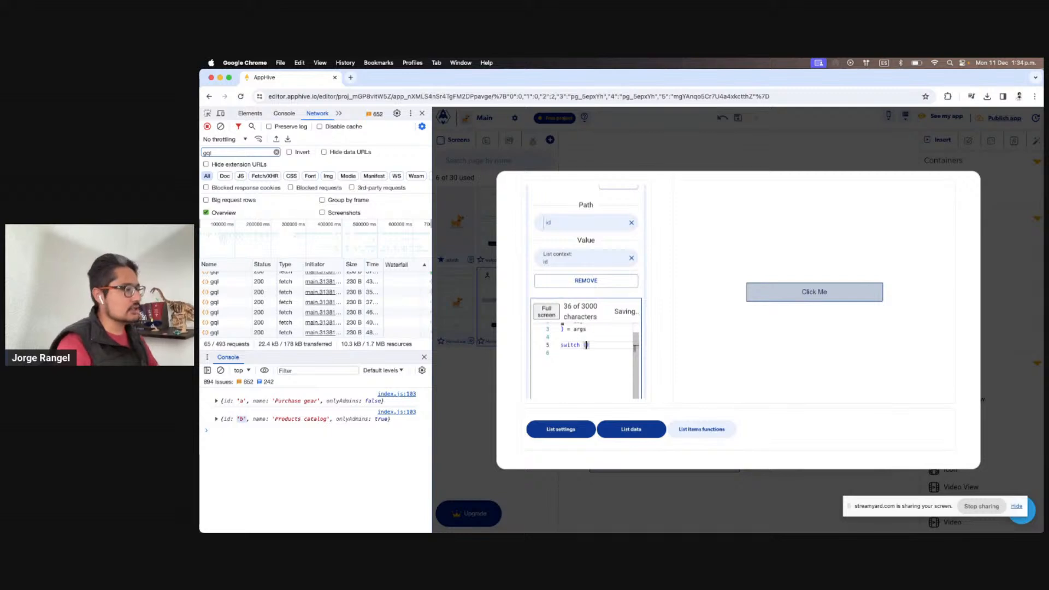
type("id) {")
key("Return")
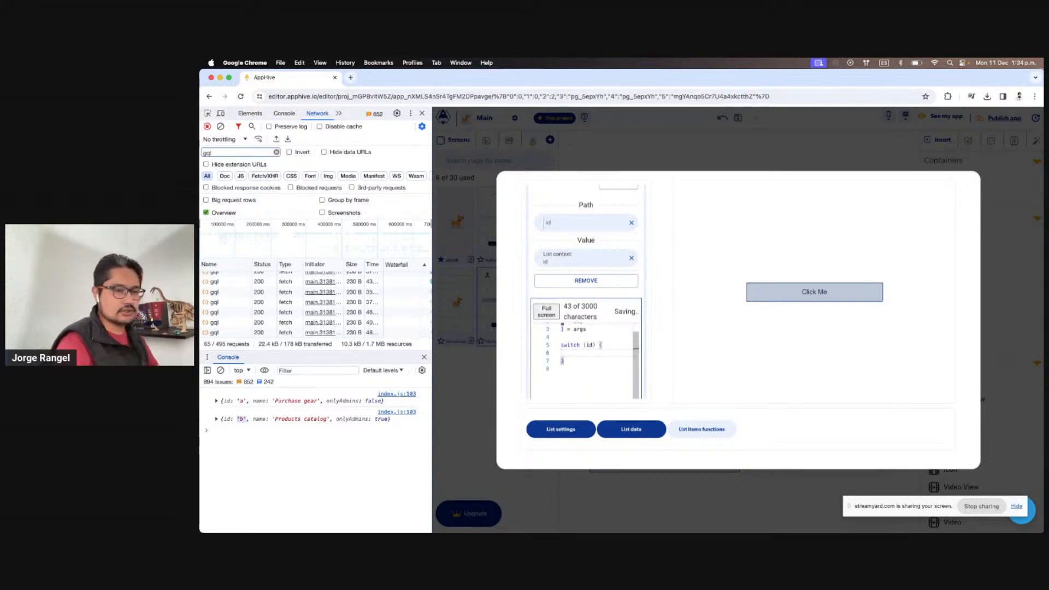
type("case")
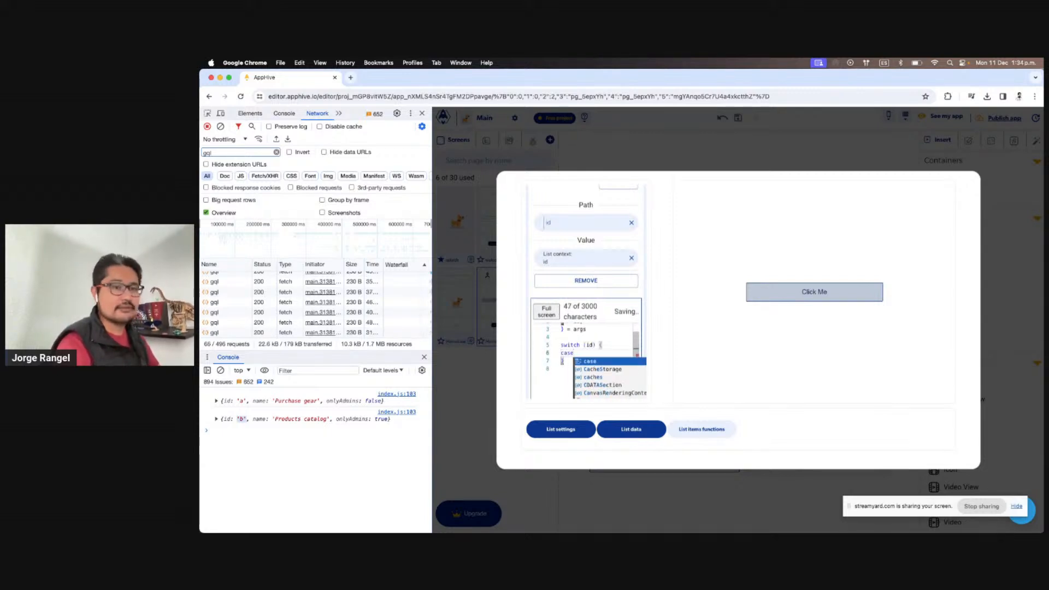
type(" '")
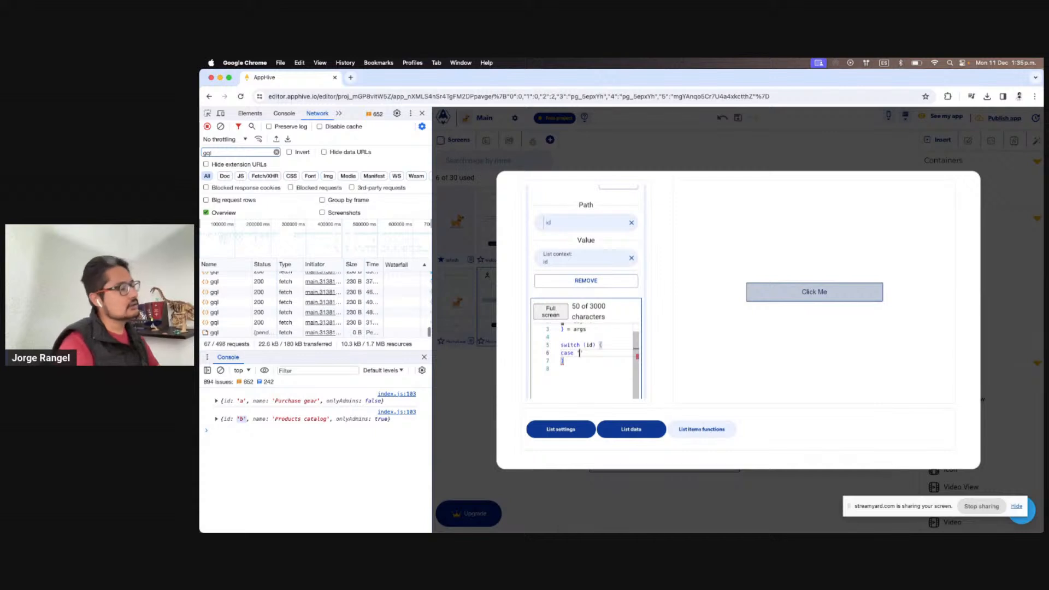
type("b")
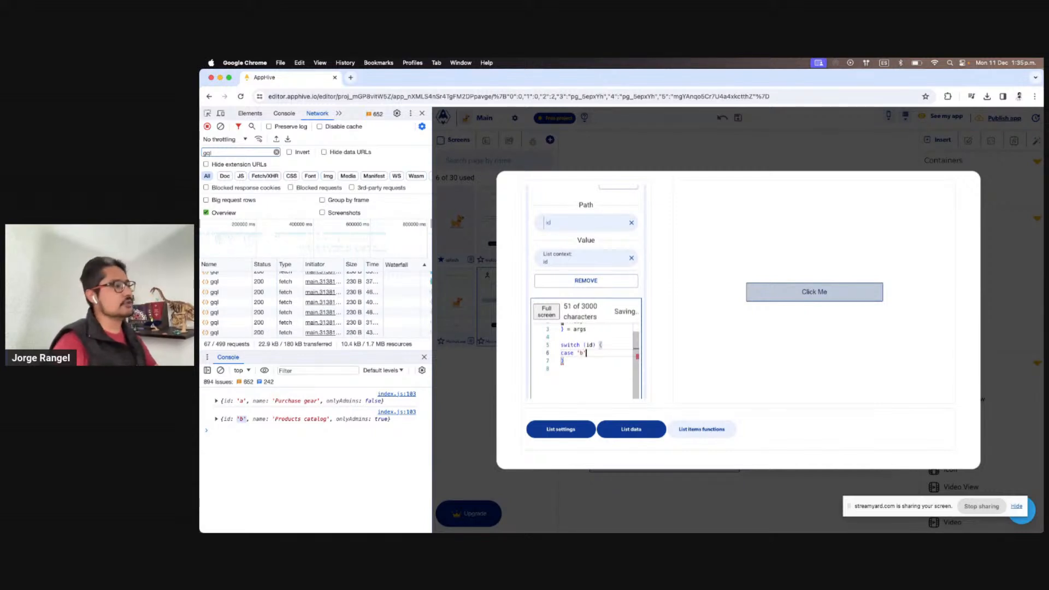
type("':")
key("Return")
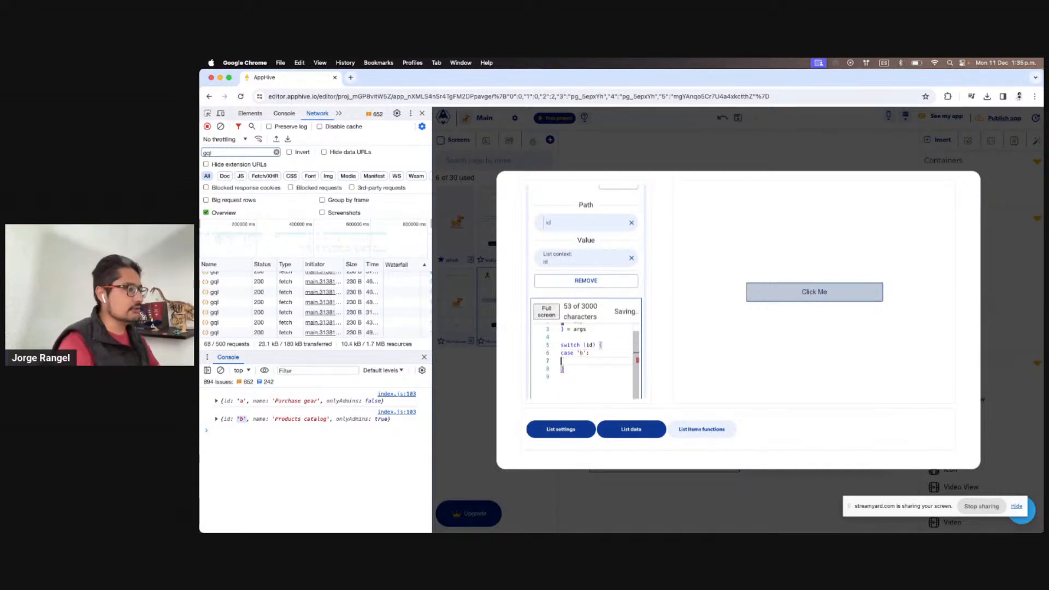
type("break")
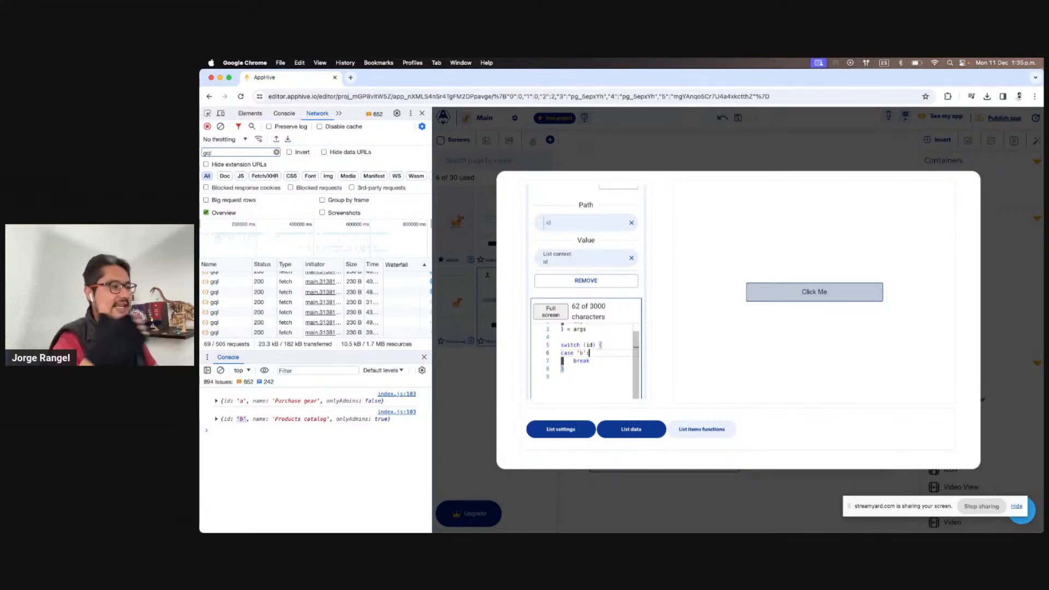
key("Return")
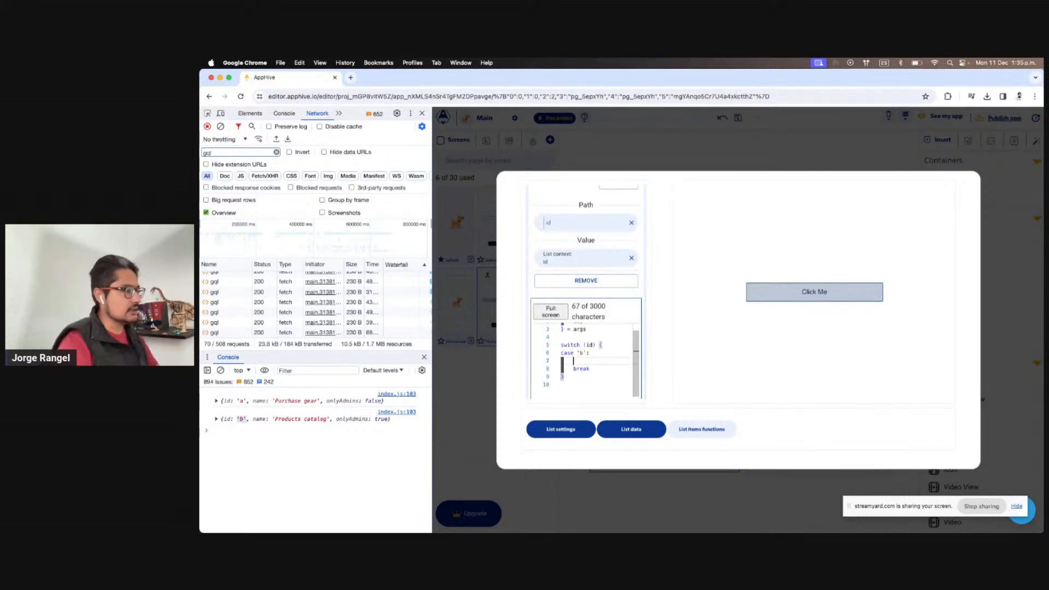
Inside the case, call apphive.fr.callCallback with 'productsCatalog' as its argument
type("apphive.fr")
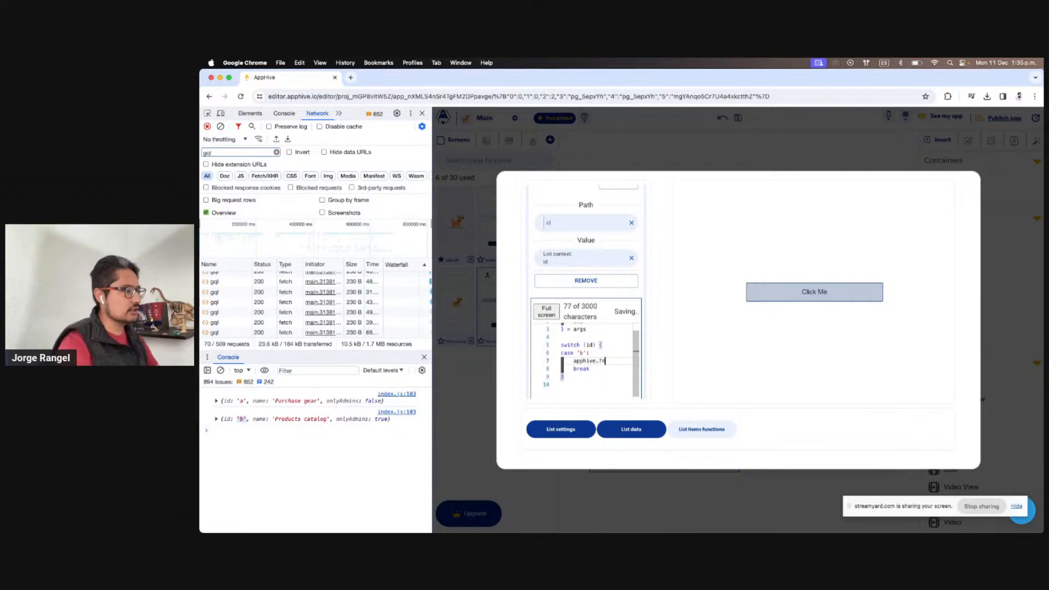
type(".callCallba")
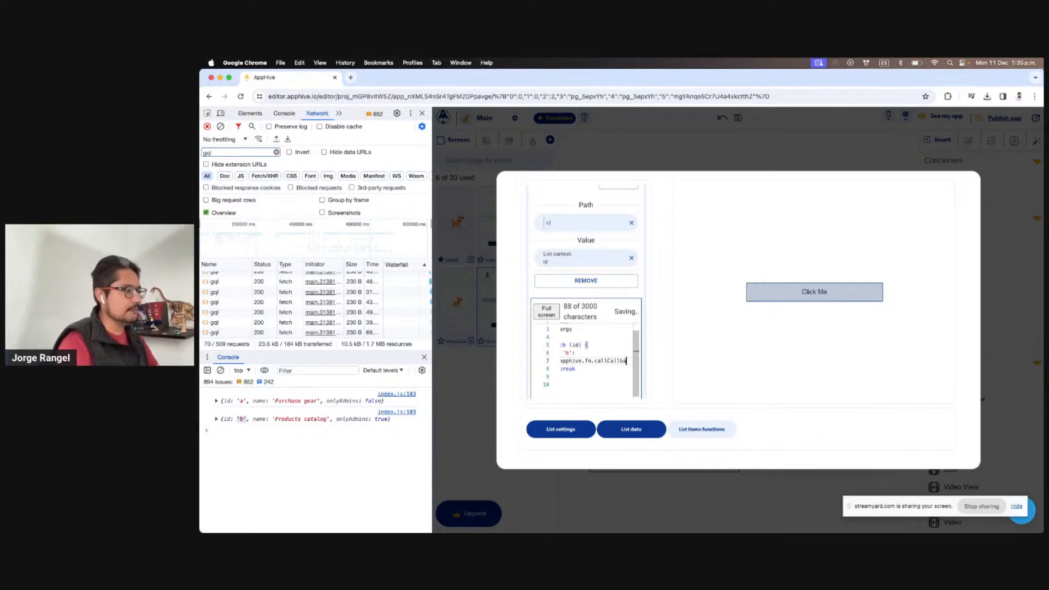
type("ck(")
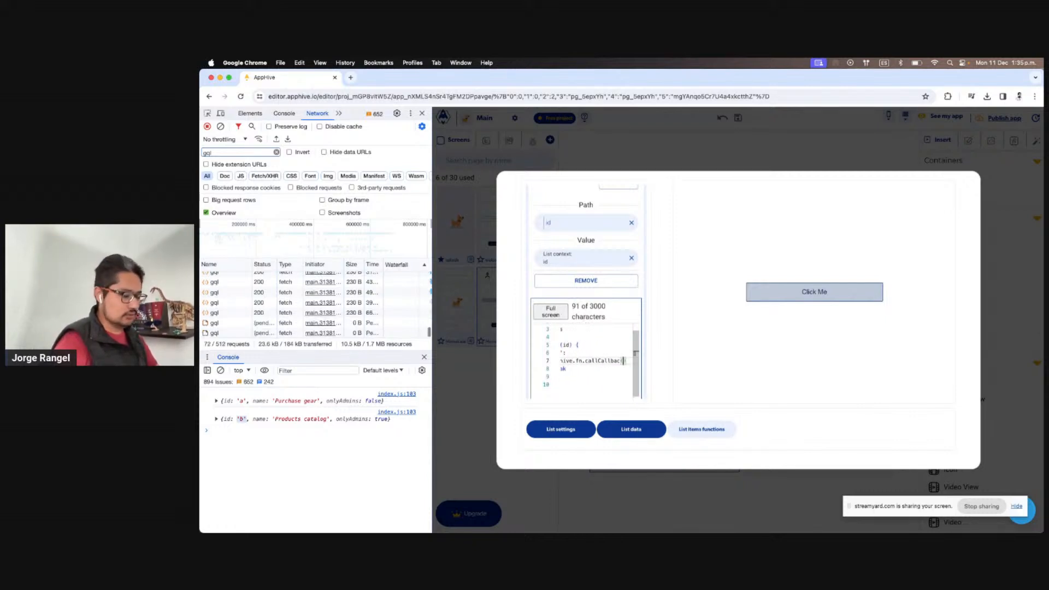
key("Left")
type("k")
scroll(588, 252, "up", 1)
scroll(587, 251, "up", 5)
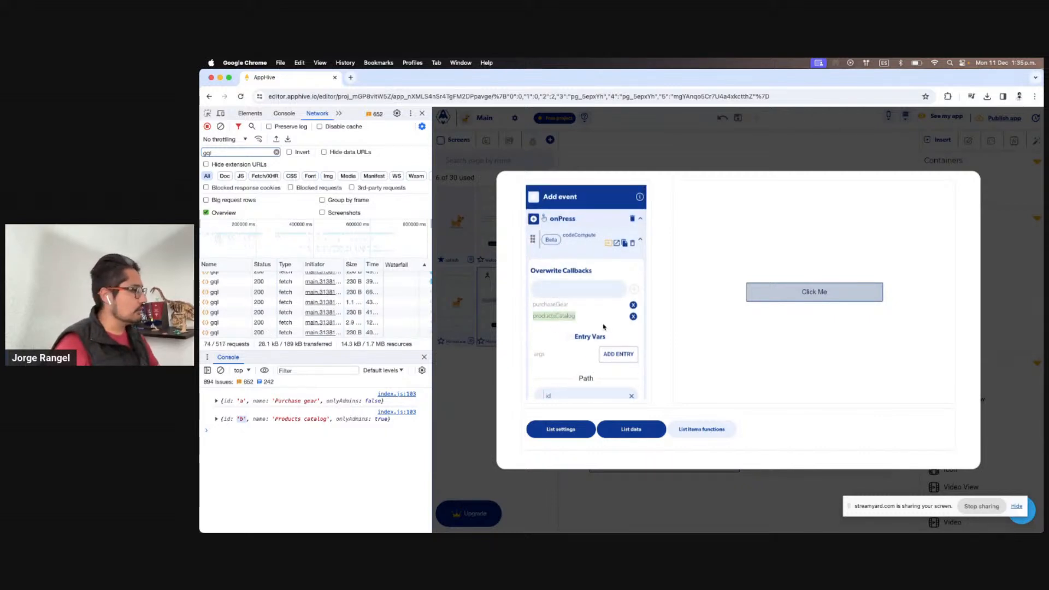
scroll(601, 322, "down", 8)
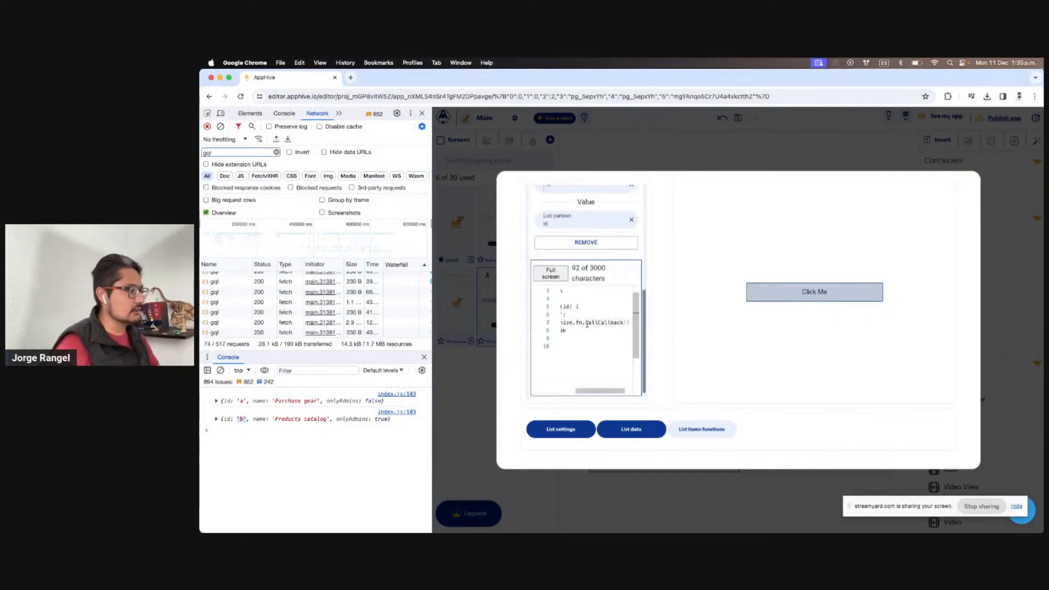
left_click(627, 324)
type("'productsCatalog'")
left_click(578, 305)
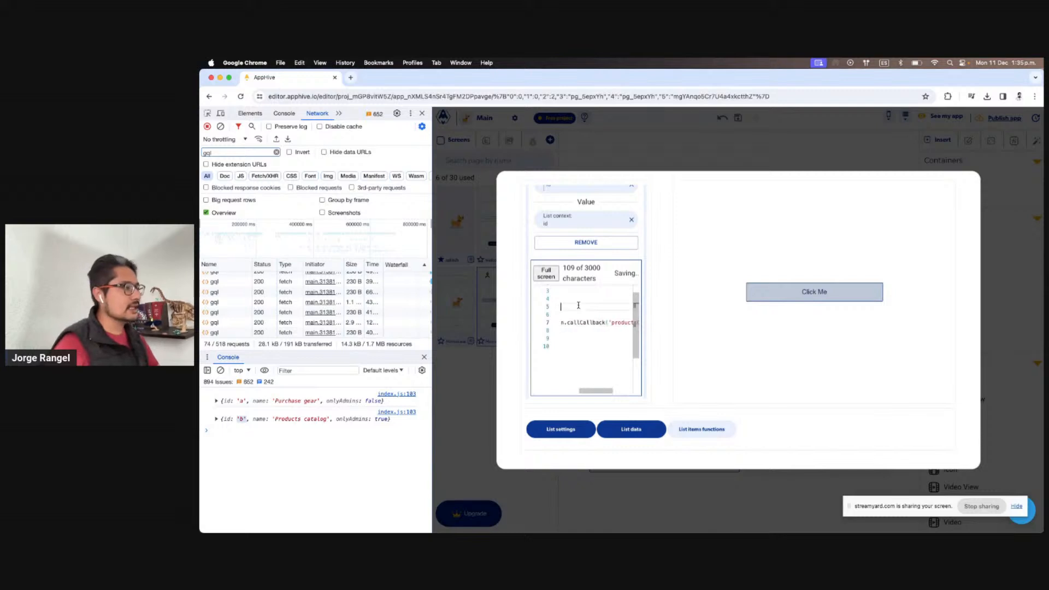
scroll(578, 306, "left", 4)
scroll(578, 306, "up", 2)
scroll(585, 300, "up", 5)
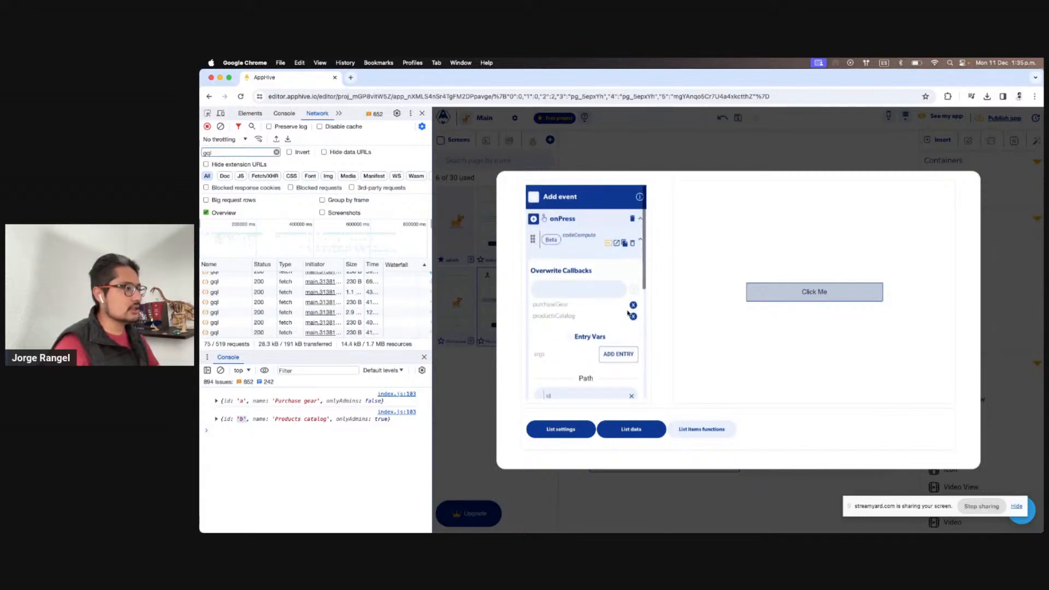
left_click(617, 243)
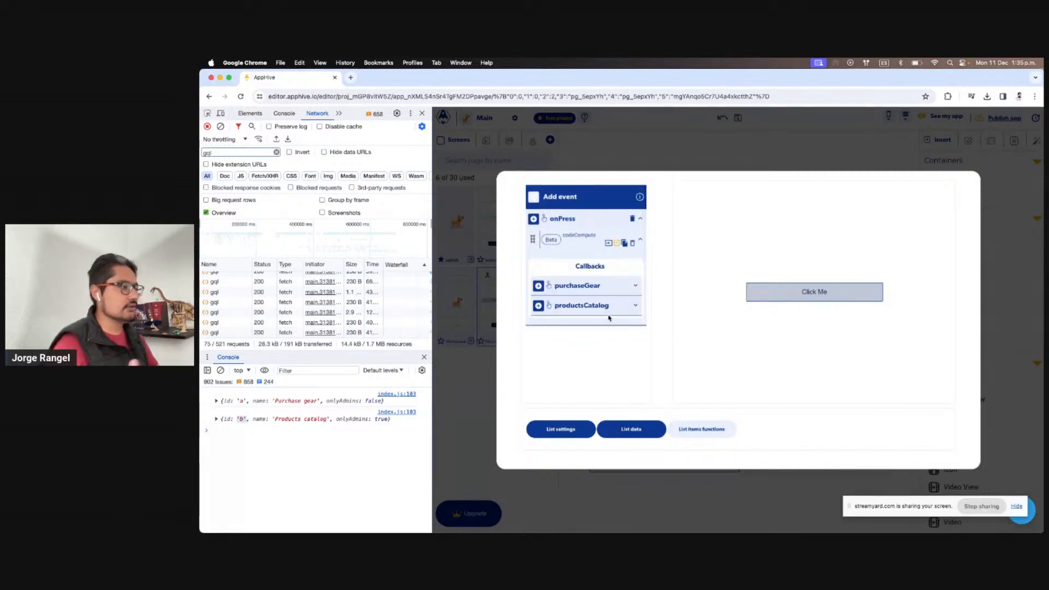
Try a debugLog action with content 'Go' on productsCatalog, then delete it
left_click(548, 310)
type("deb")
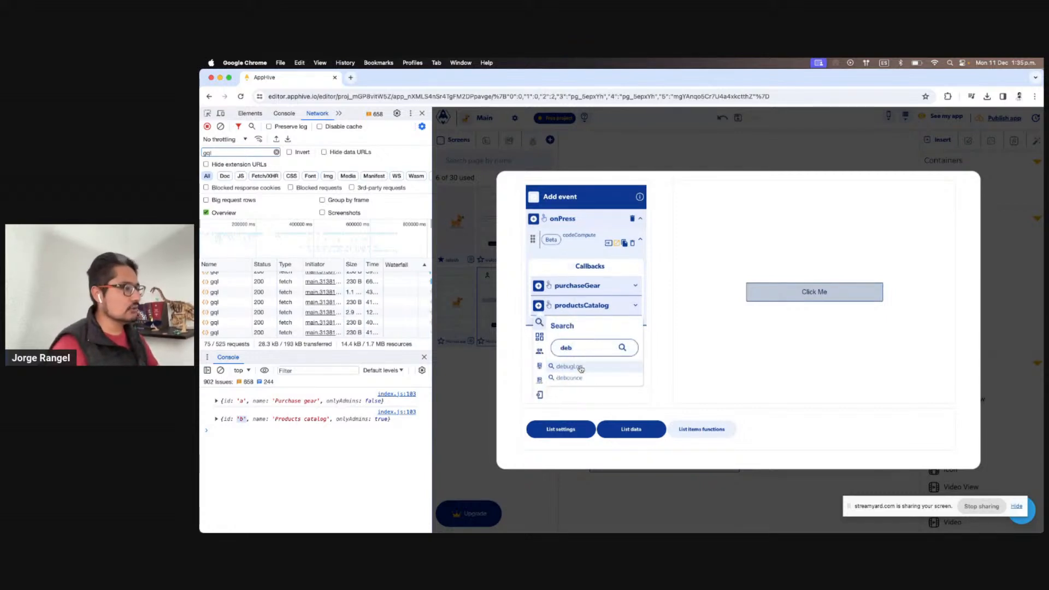
left_click(580, 368)
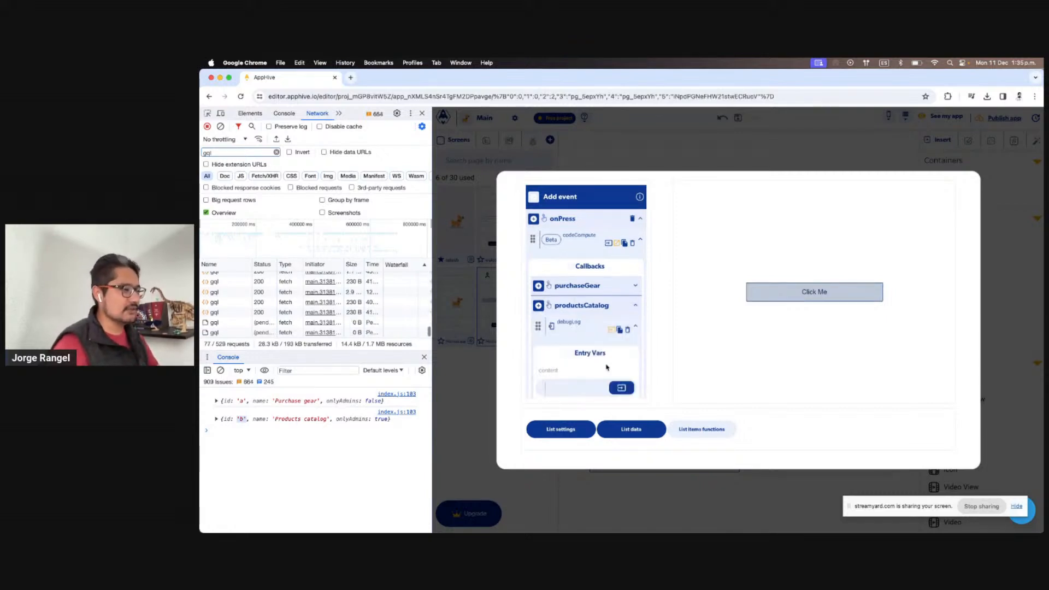
scroll(611, 367, "down", 1)
left_click(621, 368)
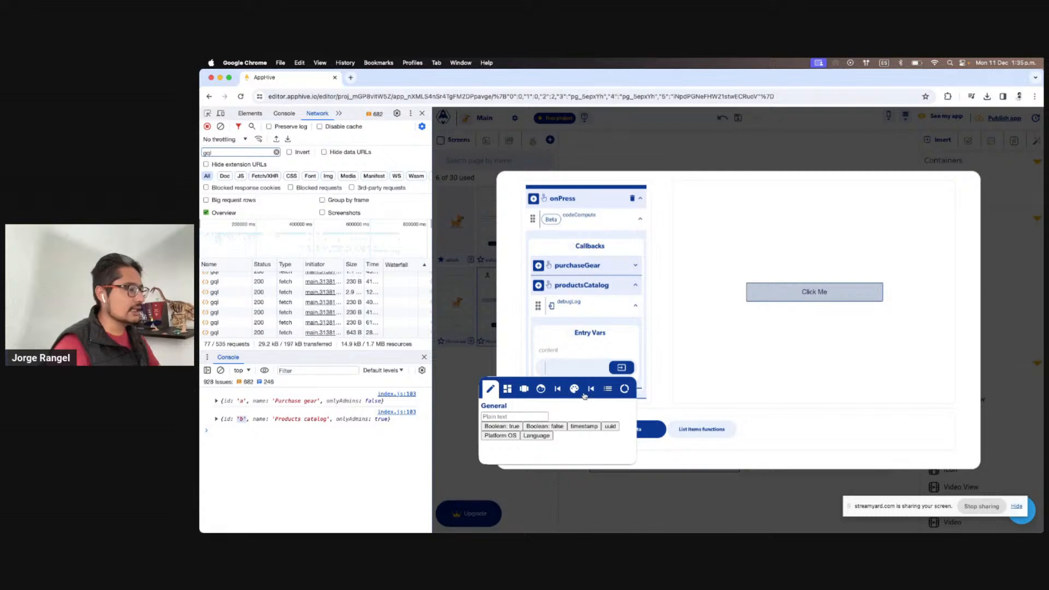
left_click(589, 350)
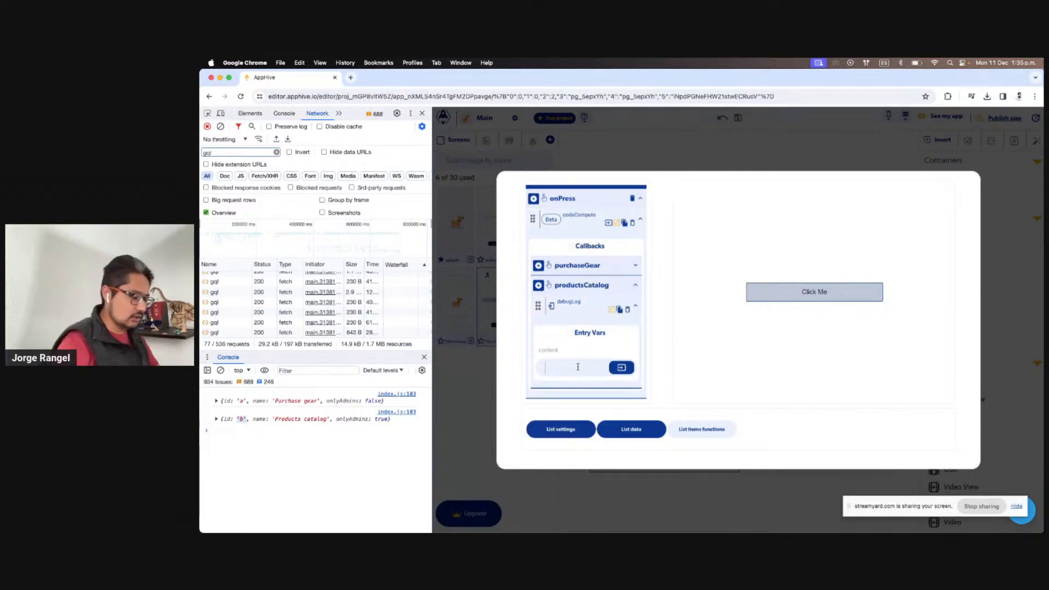
type("Go to")
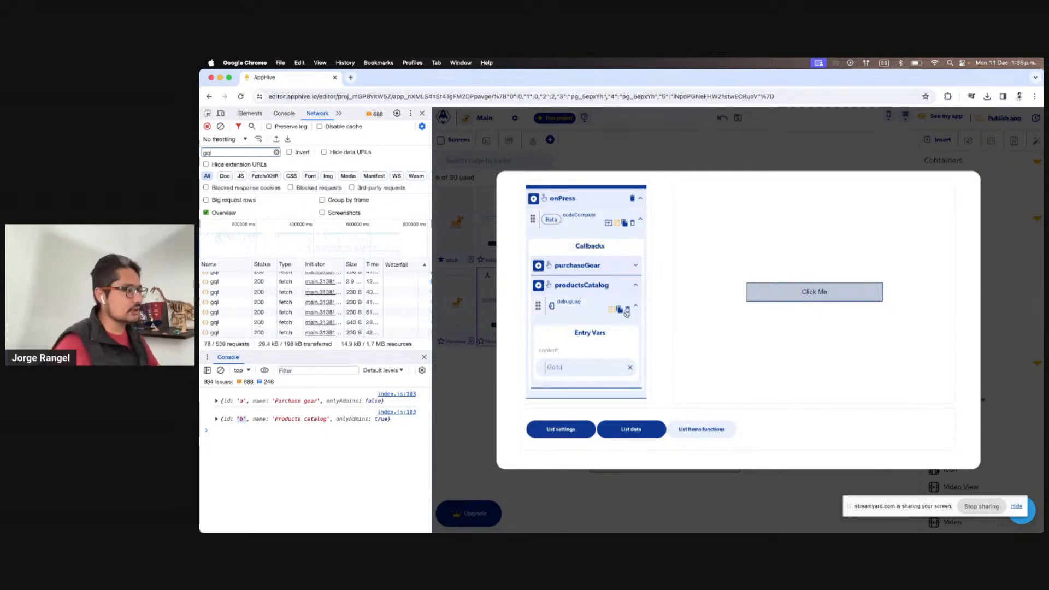
left_click(627, 310)
left_click(447, 393)
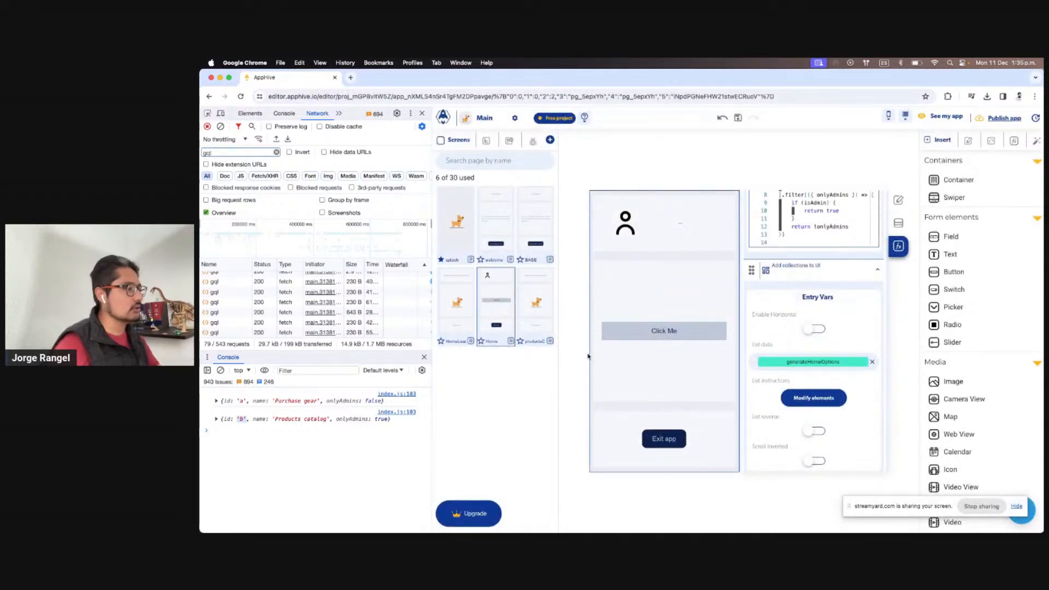
Give the productsCatalog callback a replaceTopPage action targeting productsCatalogLoader
left_click(828, 398)
left_click(703, 430)
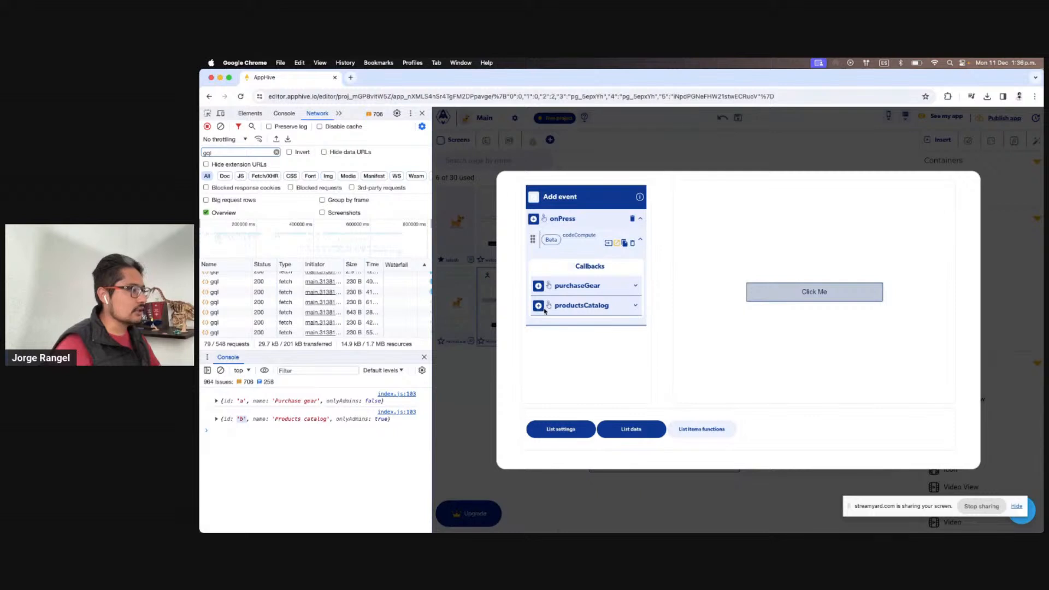
left_click(539, 307)
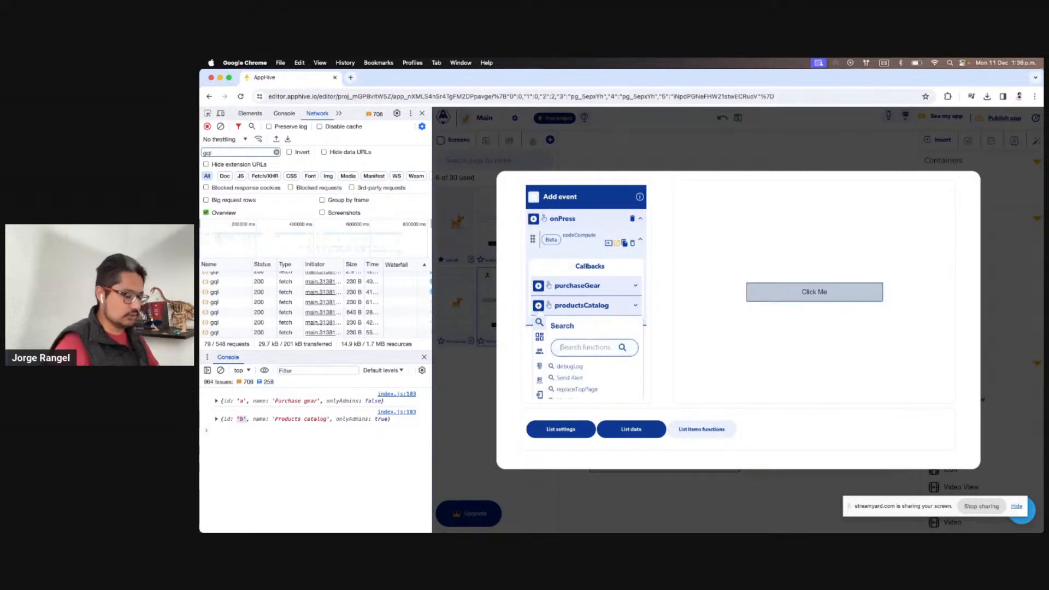
type("replace")
left_click(596, 366)
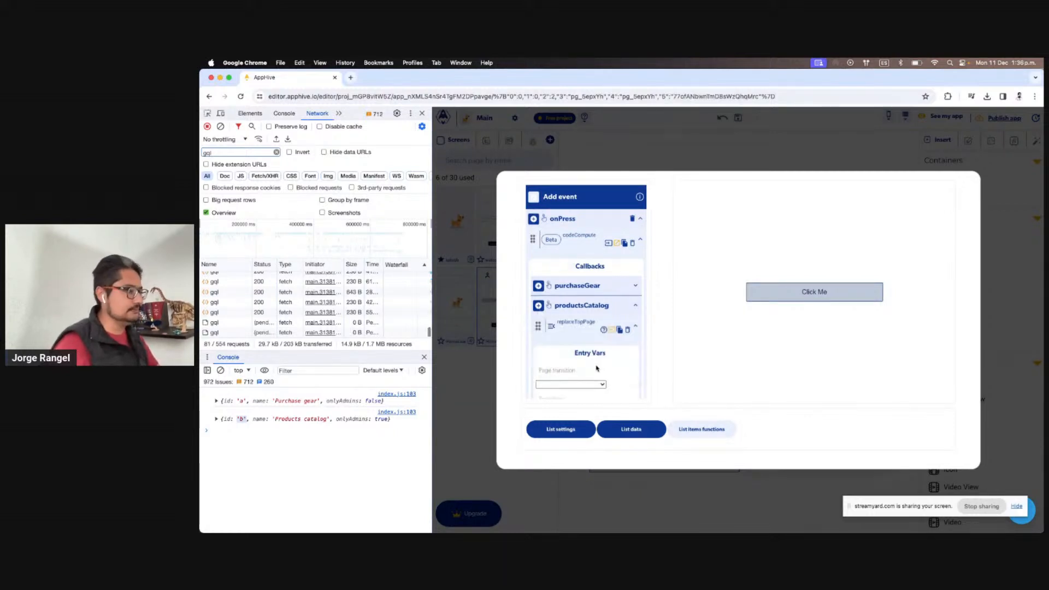
left_click(564, 384)
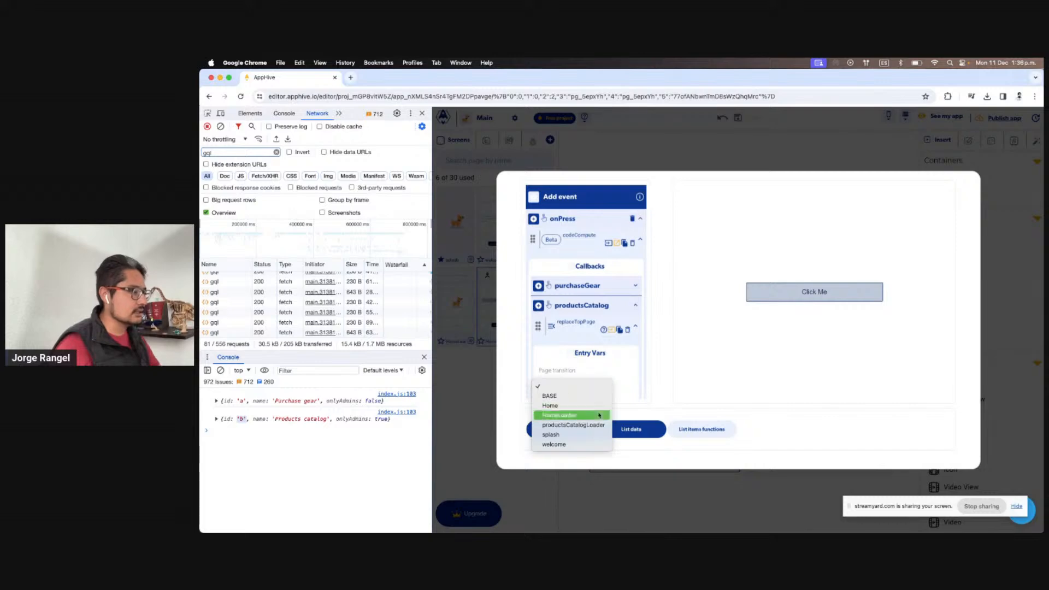
left_click(572, 425)
scroll(611, 372, "down", 2)
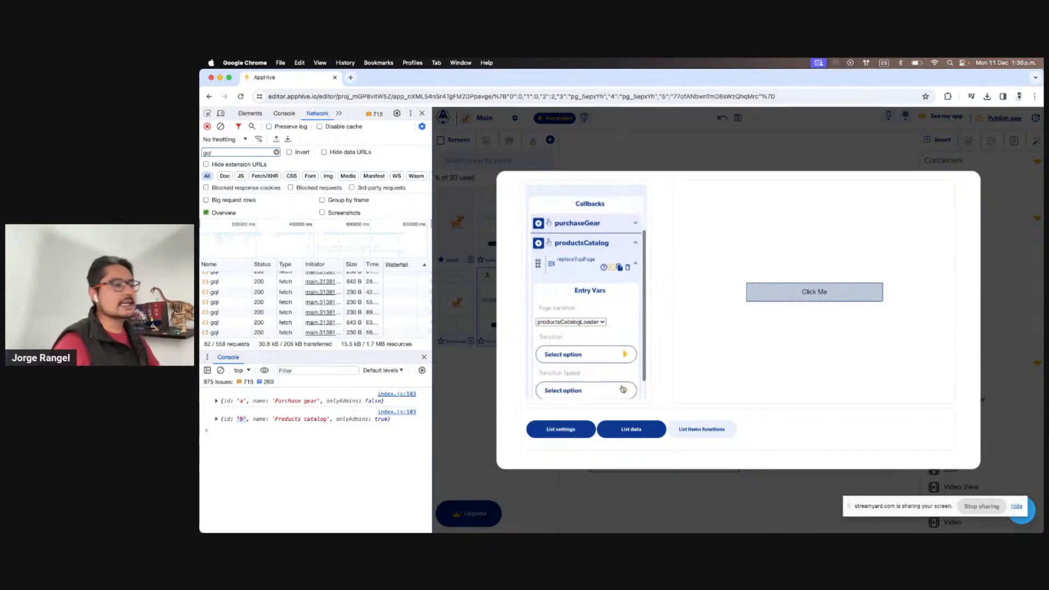
left_click(674, 120)
key("ctrl+Right")
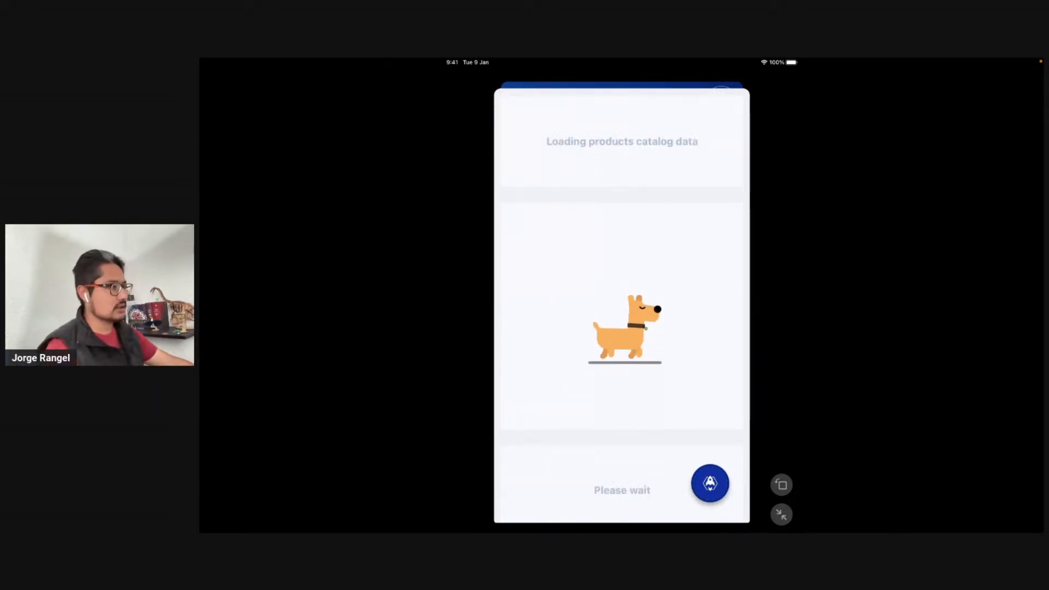
Return from the simulator, view the productsCatalogLoader screen, then go to the project's Environment variables page
key("ctrl+Left")
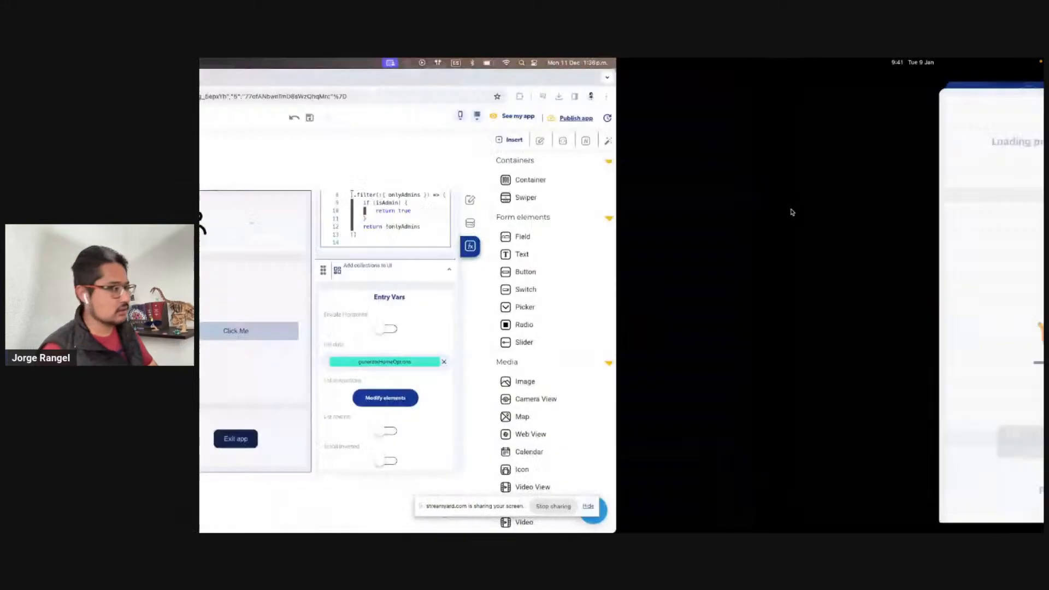
left_click(547, 304)
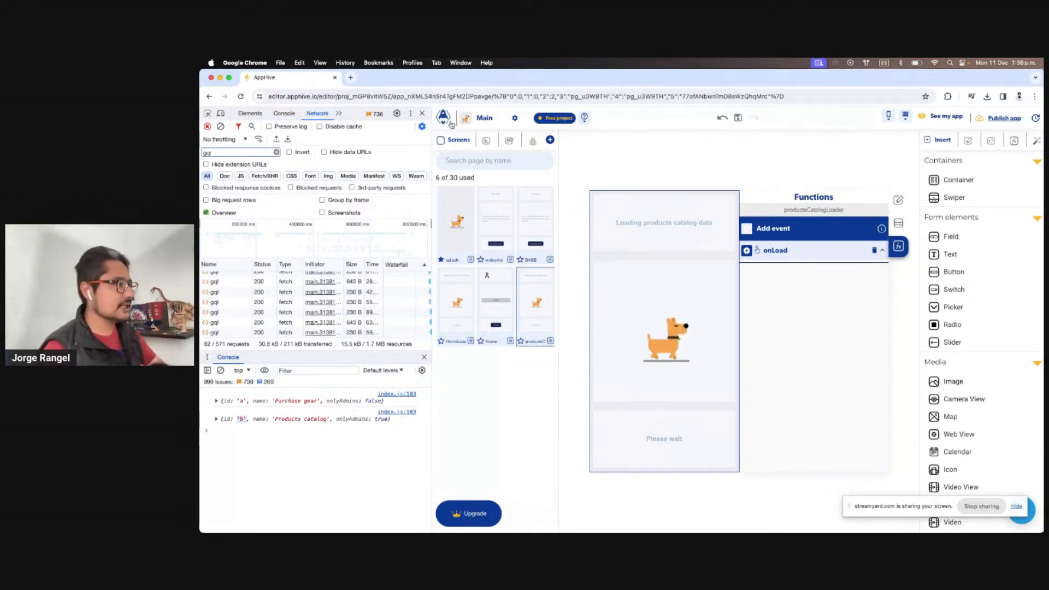
left_click(447, 123)
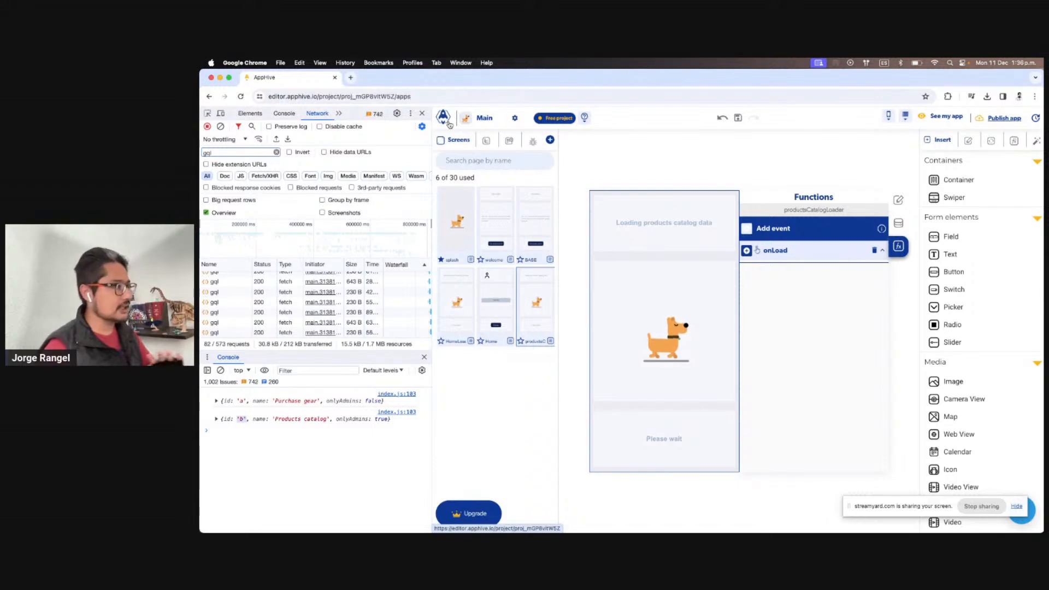
left_click(511, 195)
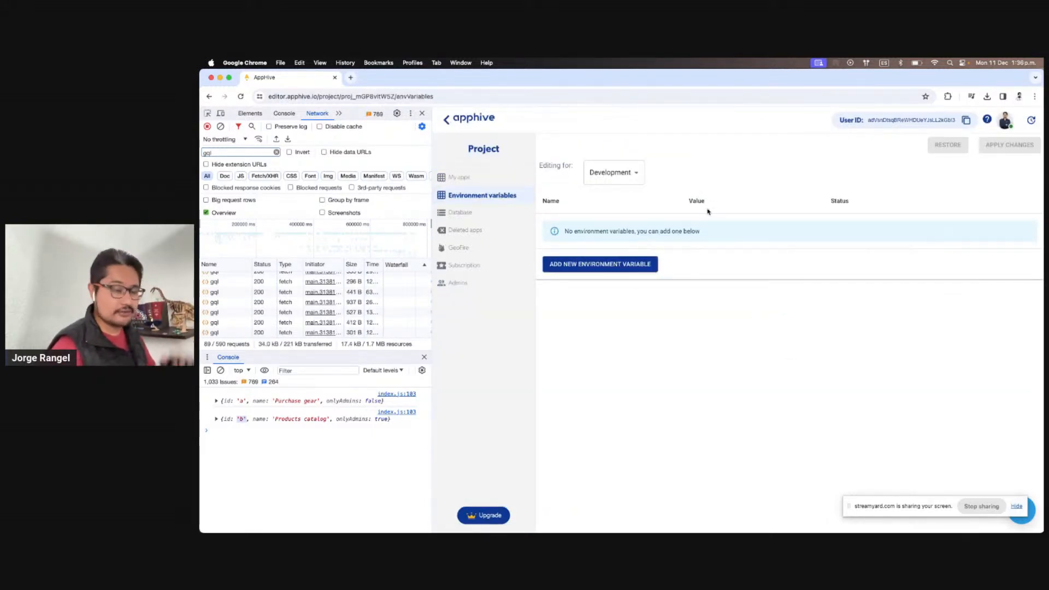
Add a Development environment variable named STRIPE_KEY, leaving its value empty
left_click(644, 263)
left_click(588, 235)
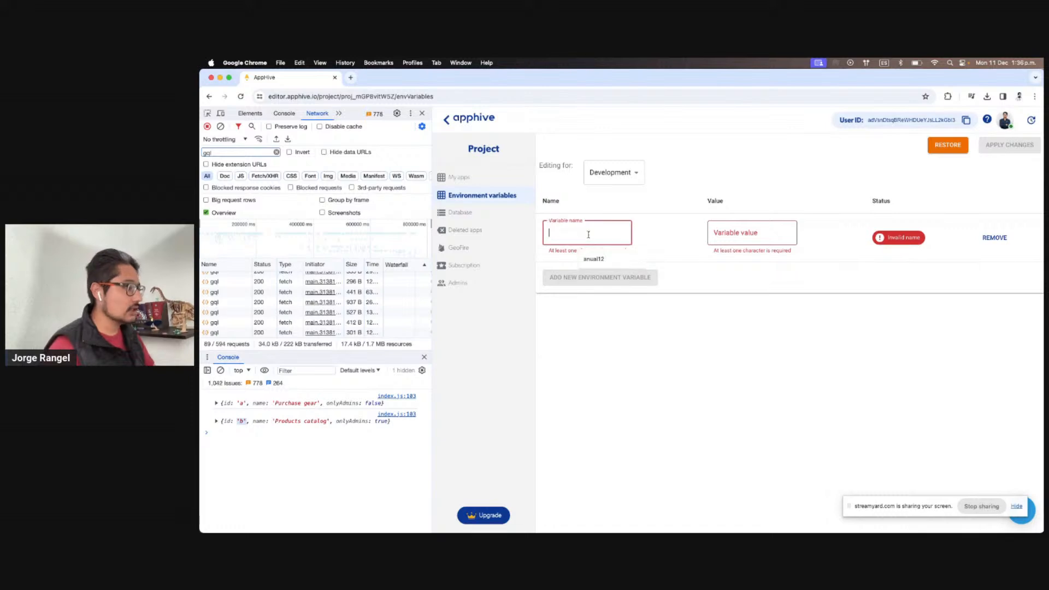
type("STRIPE_KEY")
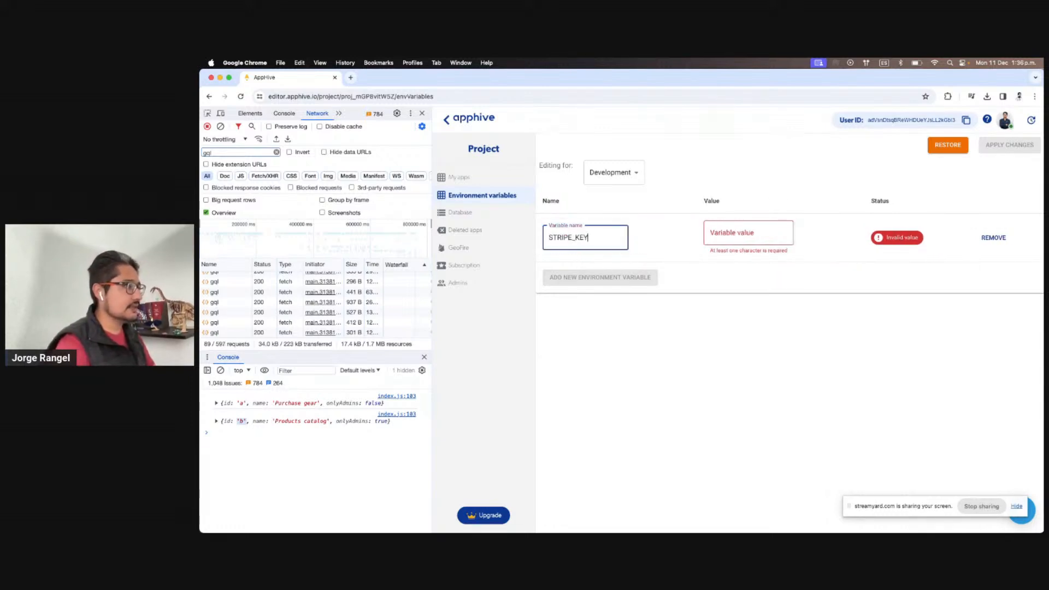
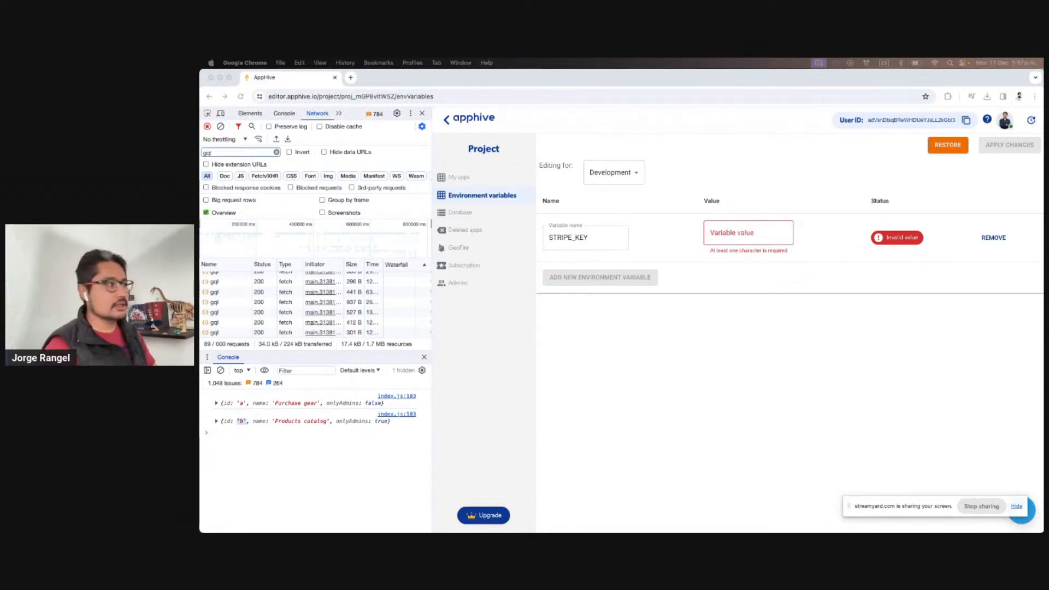
Drag the Stripe dashboard tab into the Apphive Chrome window as a second tab
left_click_drag(523, 128, 435, 77)
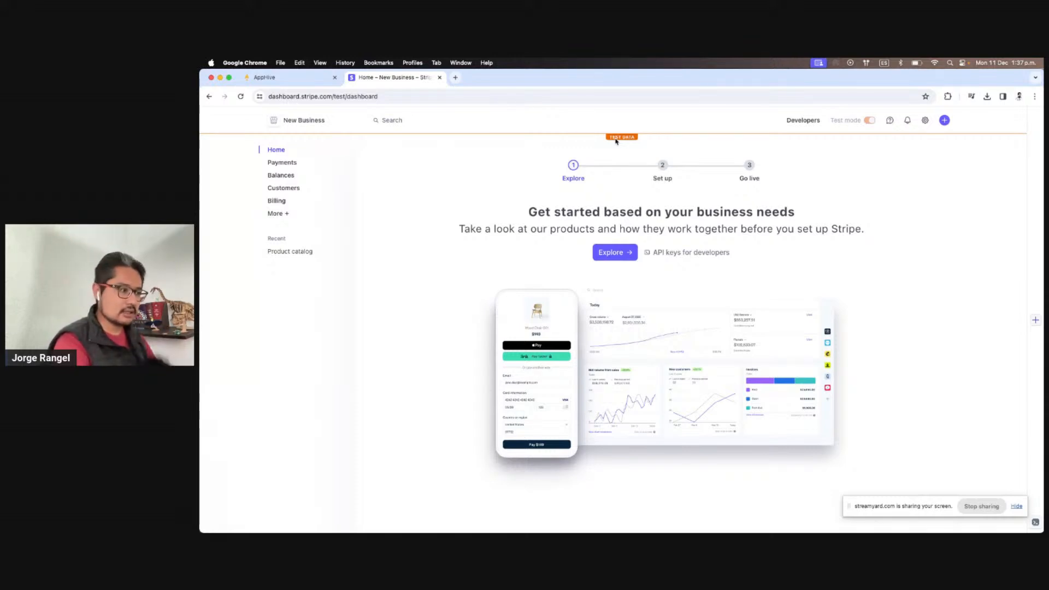
Reveal and copy the secret test key from Stripe's Developers > API keys page
left_click(795, 120)
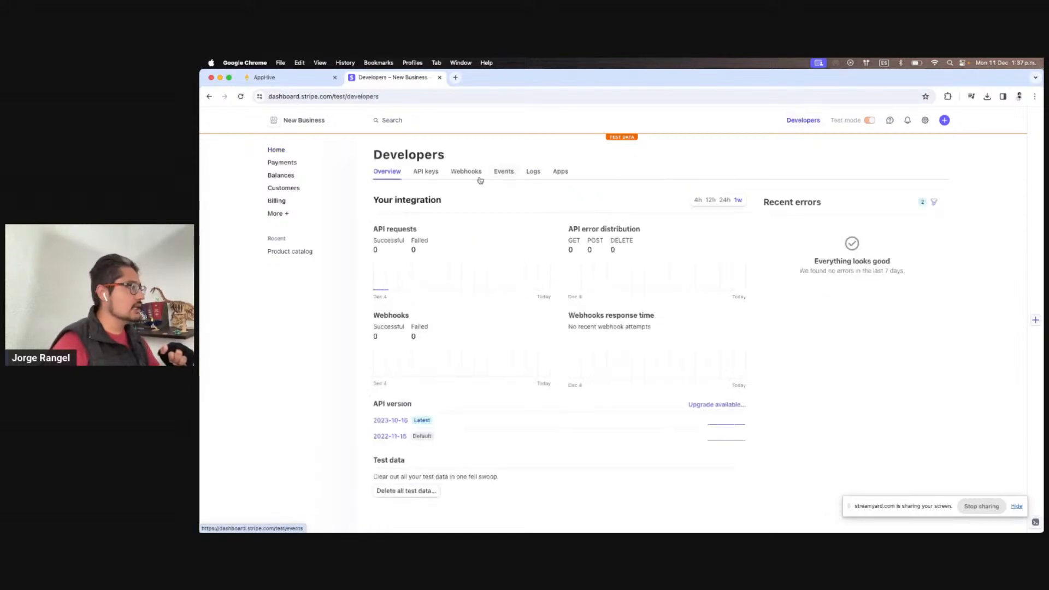
left_click(427, 173)
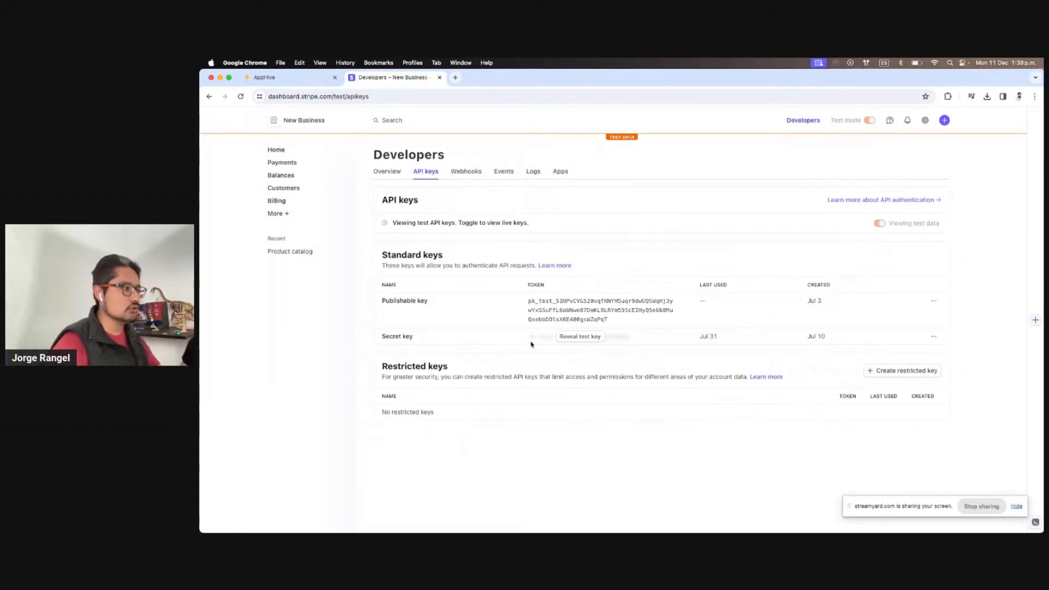
left_click(586, 339)
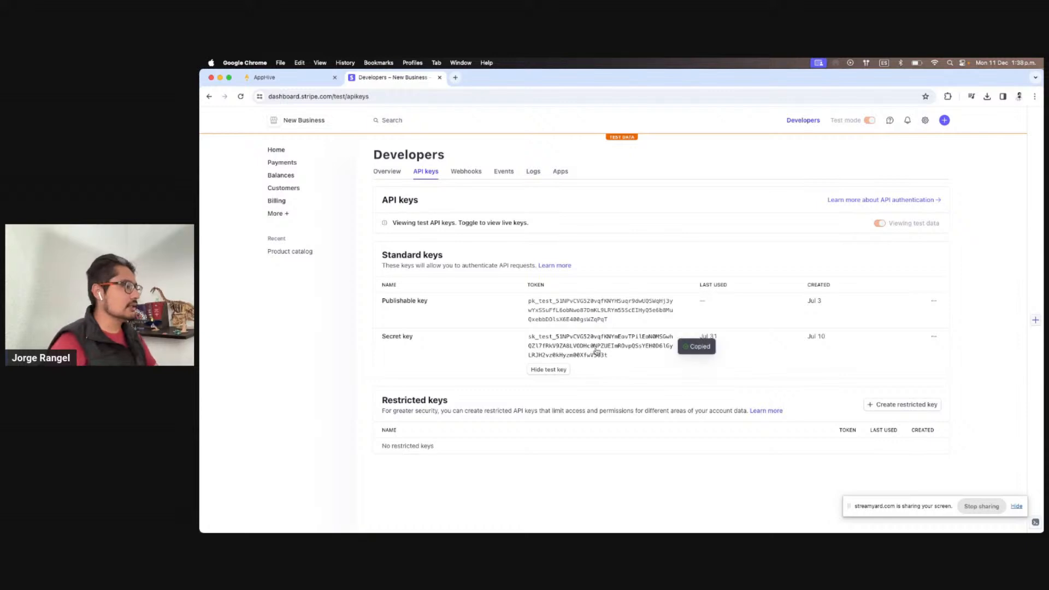
left_click(545, 374)
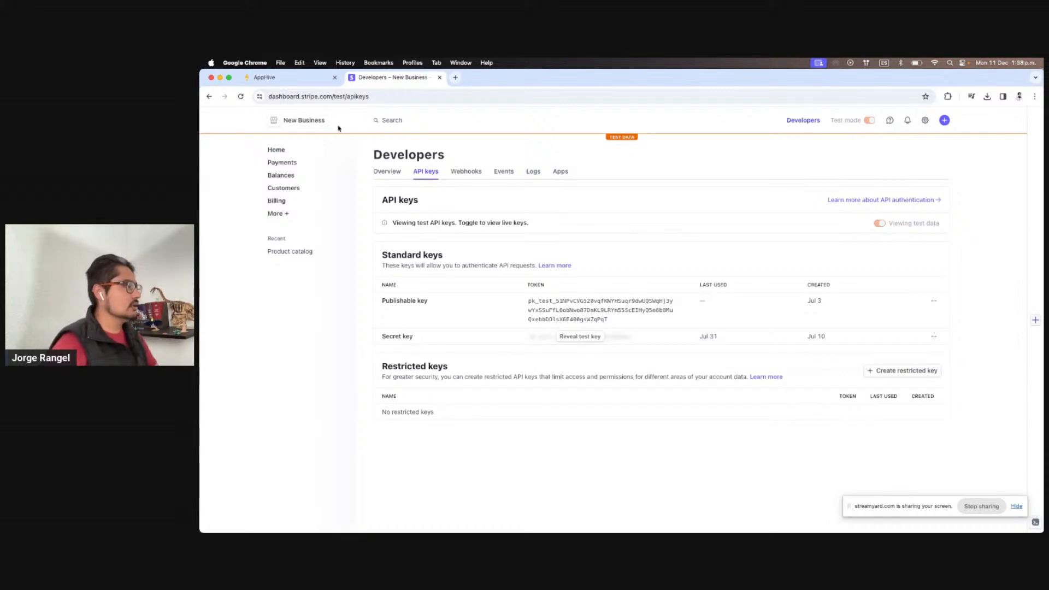
Paste the copied Stripe secret key as STRIPE_KEY's value and apply the changes
left_click(311, 85)
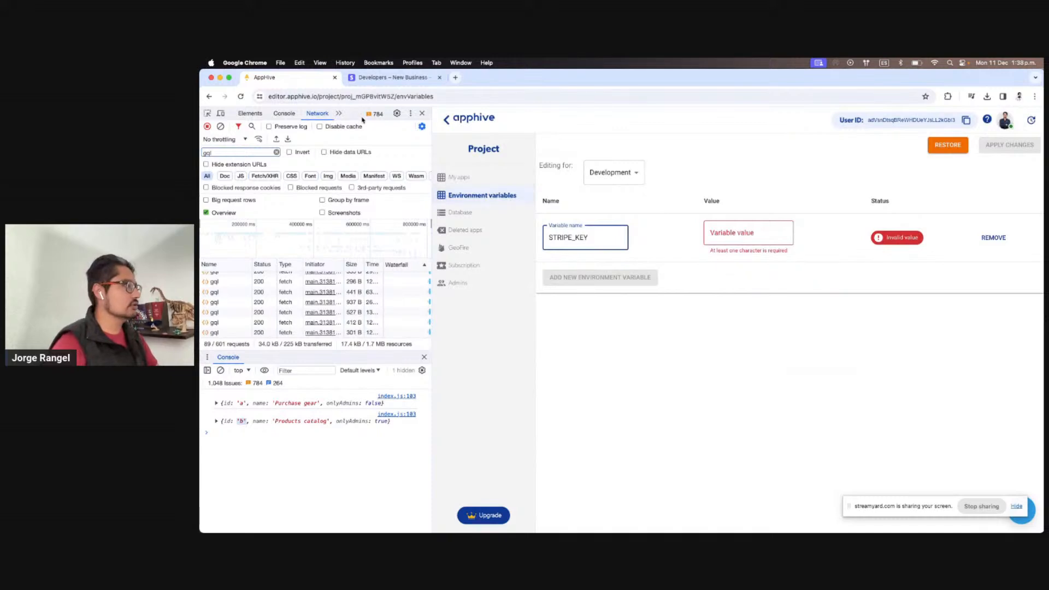
left_click_drag(292, 83, 407, 88)
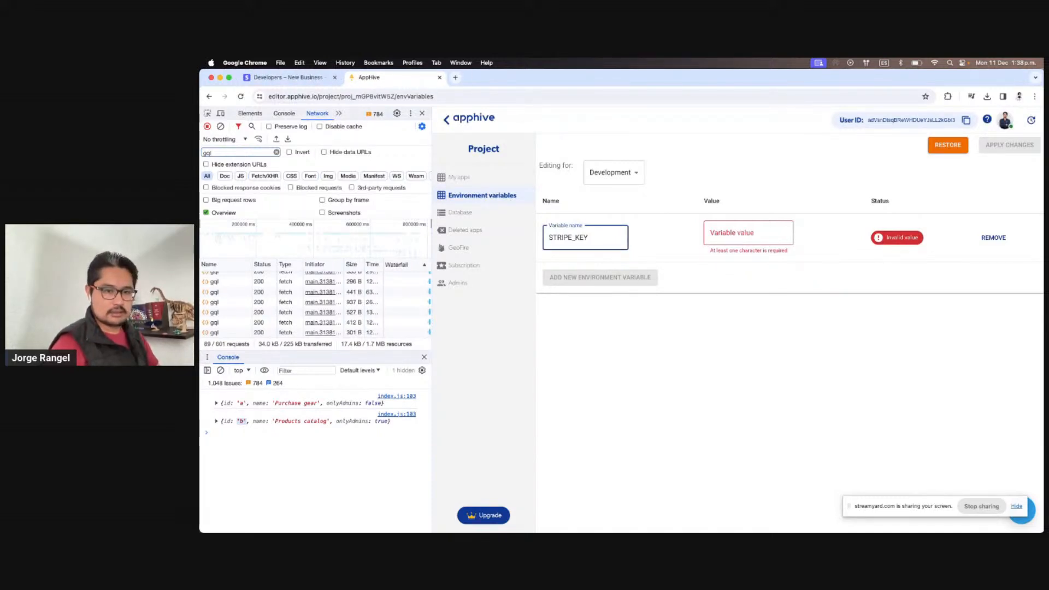
key("super+Tab")
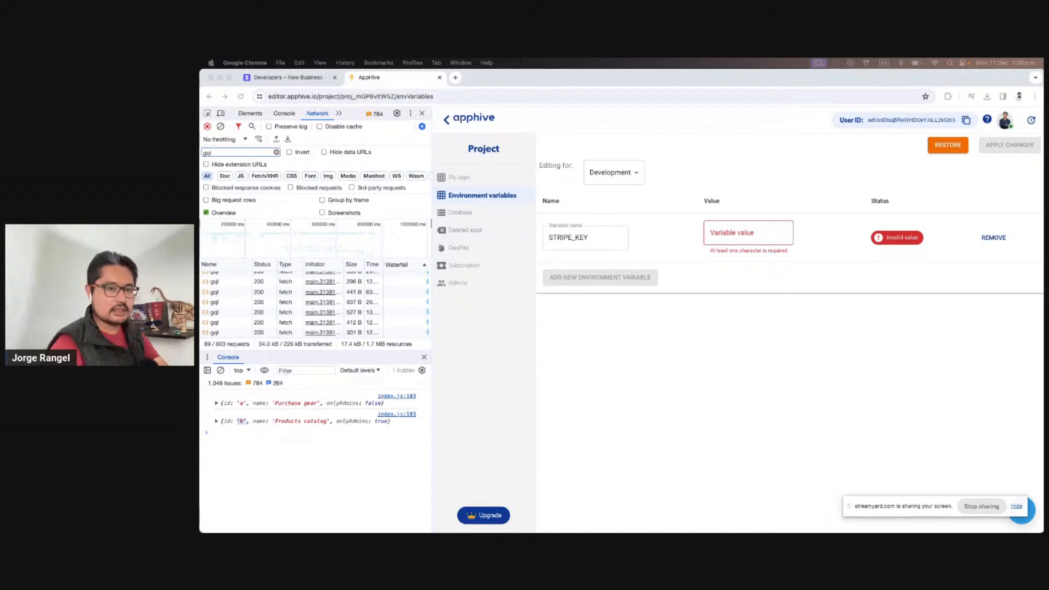
left_click(744, 233)
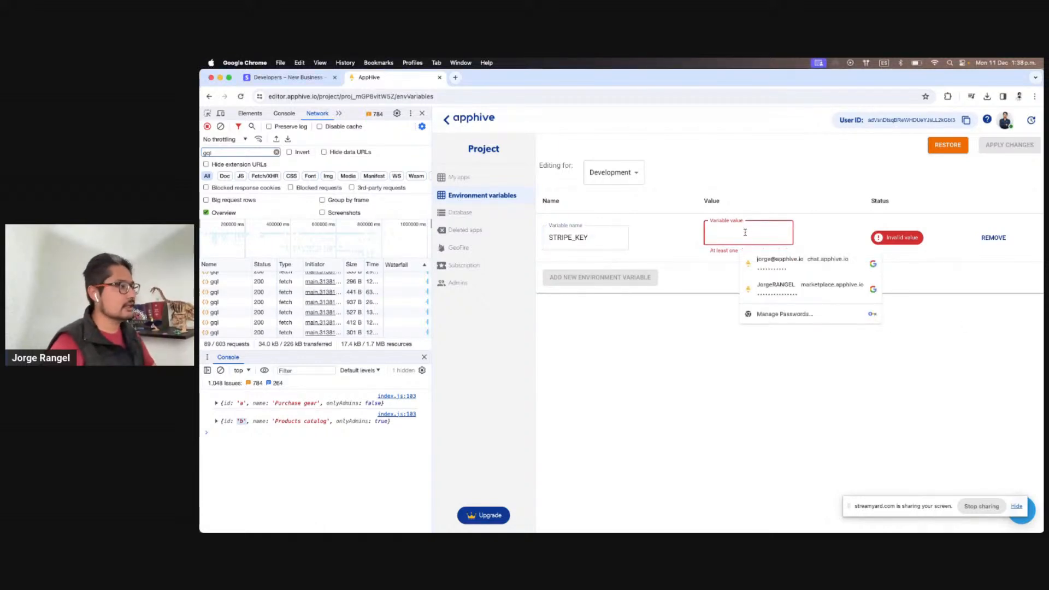
key("super+v")
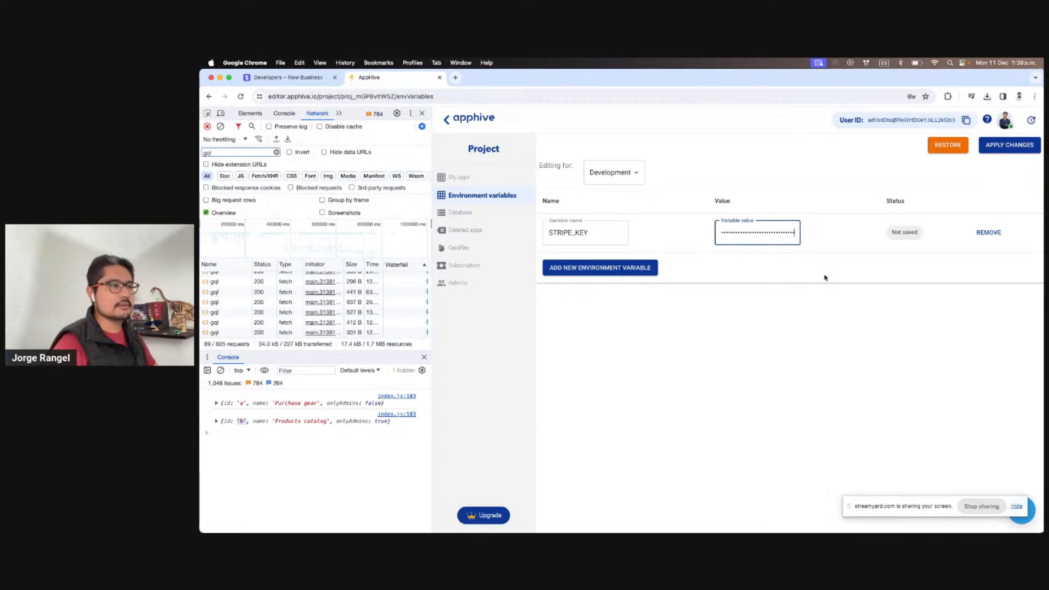
left_click(1009, 146)
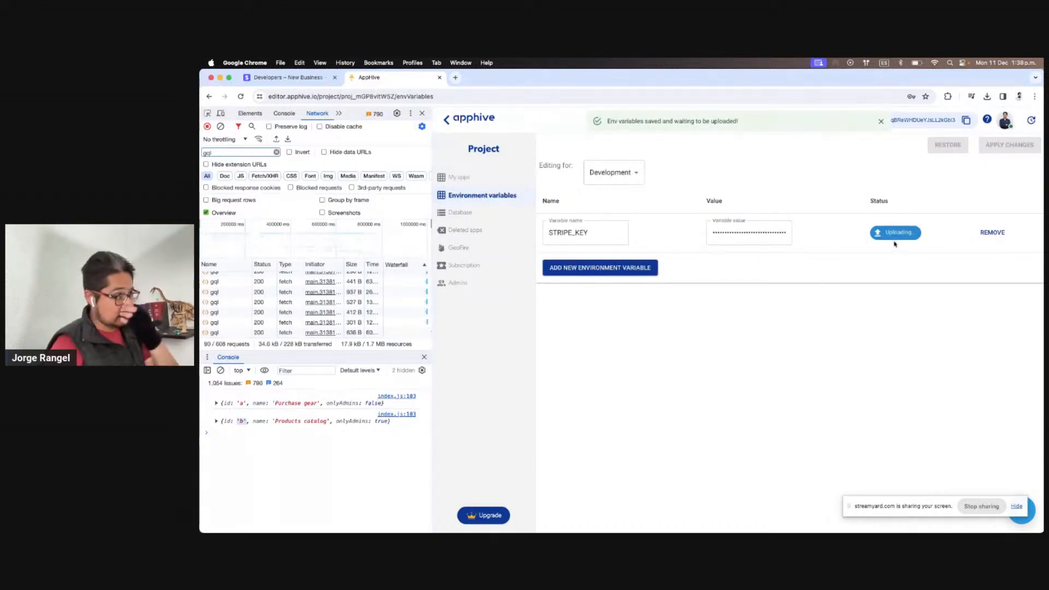
Check the Production variables, switch back to Development, then return to the projects list
left_click(627, 172)
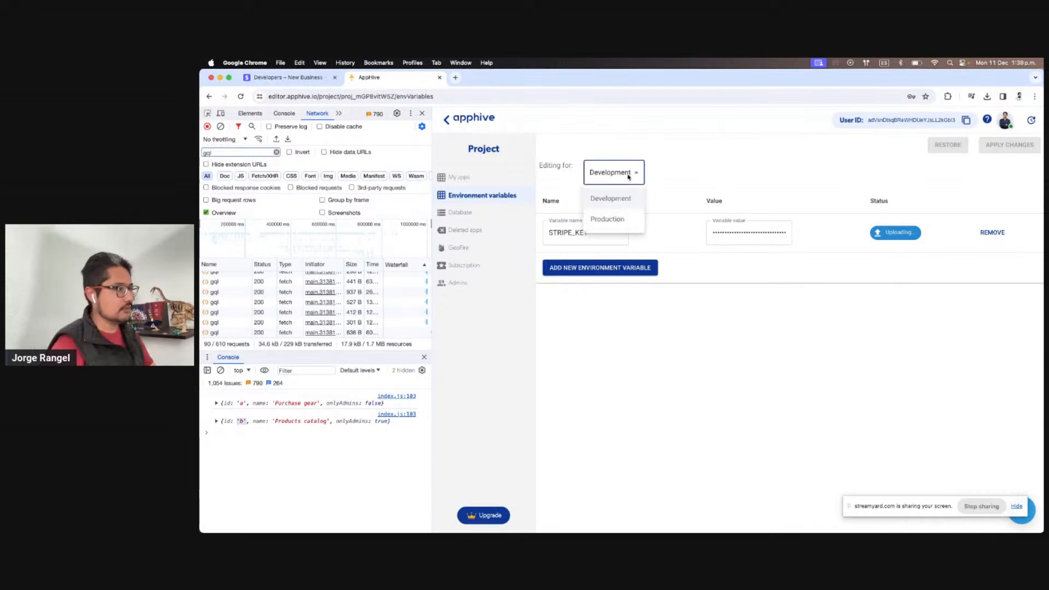
left_click(605, 222)
left_click(628, 173)
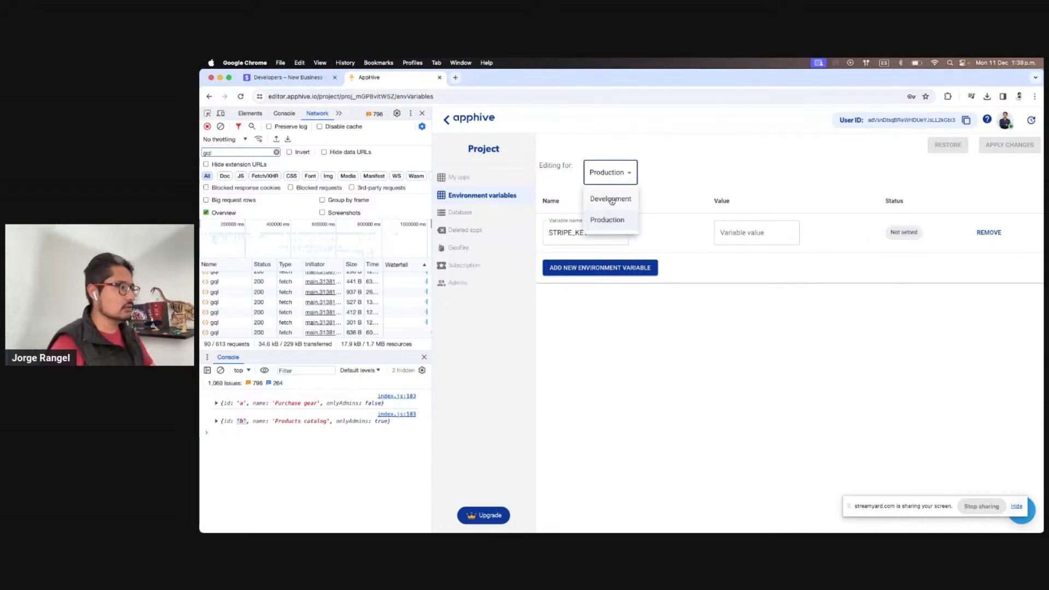
left_click(611, 198)
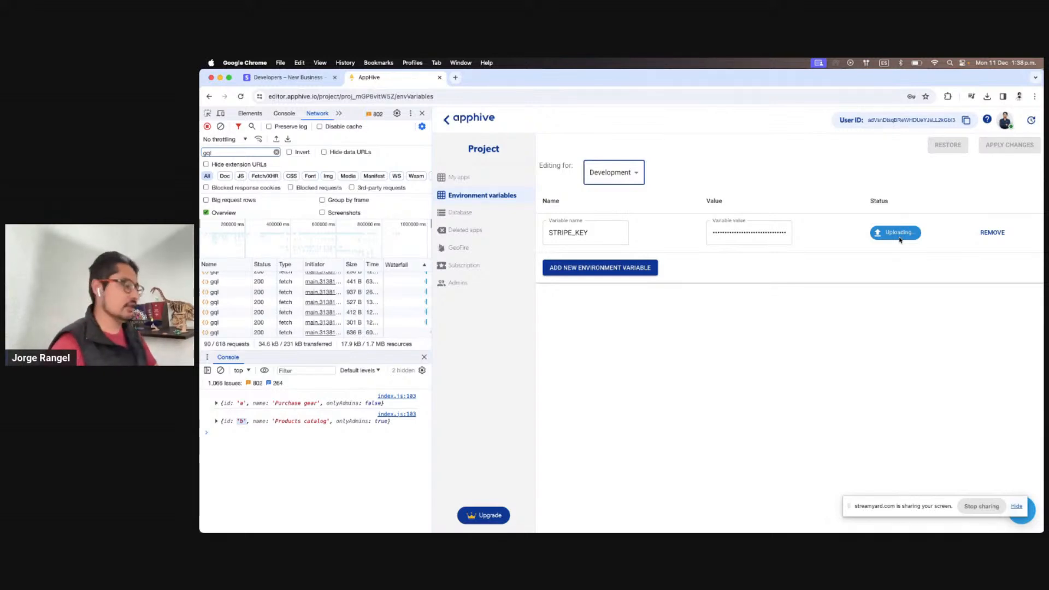
left_click(826, 198)
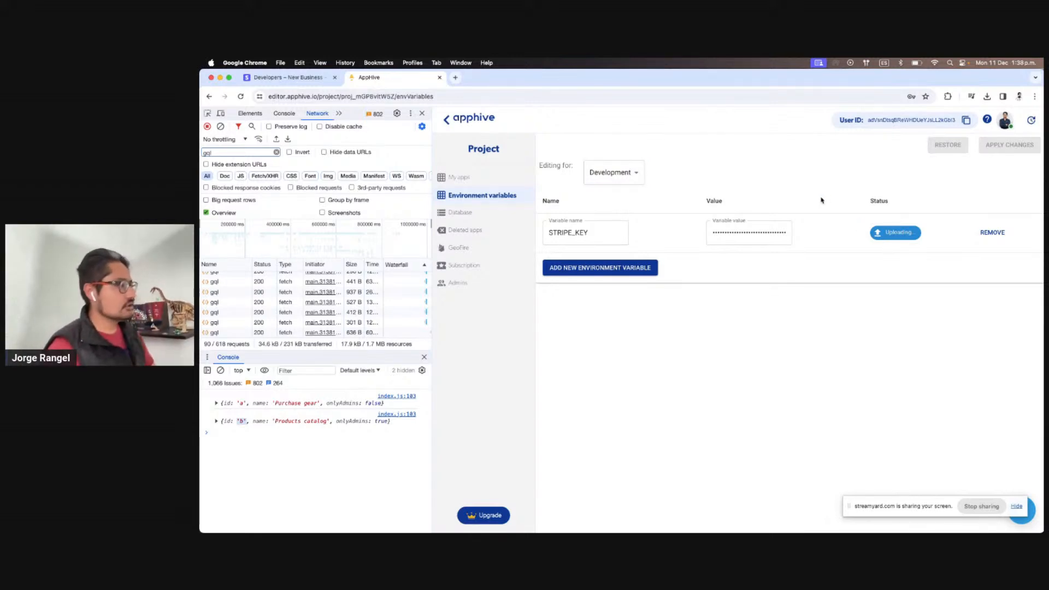
left_click(447, 121)
Open the Simple Store project's Main app and display the productsCatalog screen
scroll(837, 356, "down", 2)
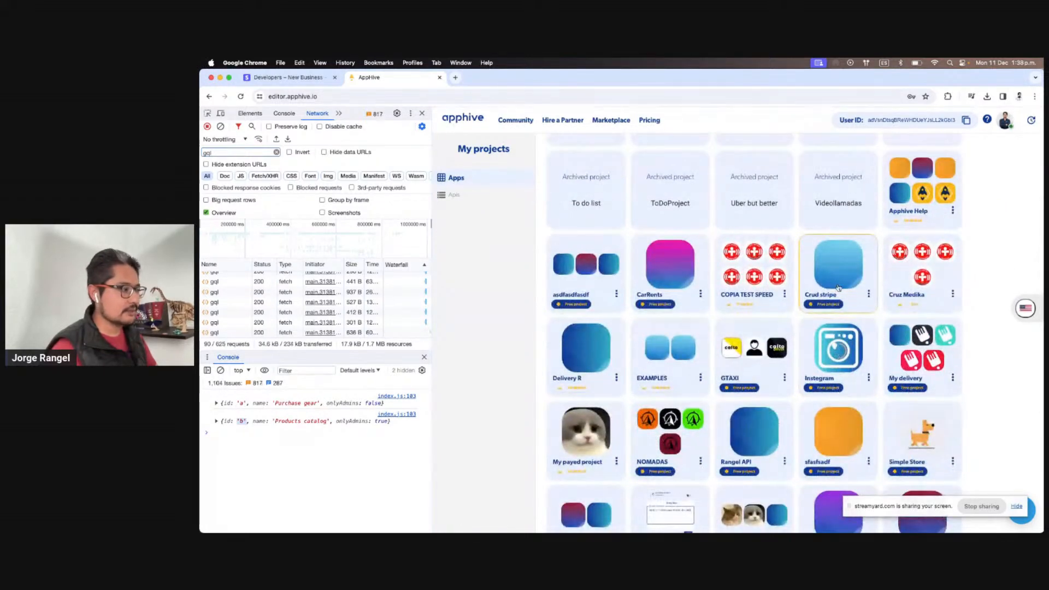
scroll(912, 294, "down", 3)
left_click(912, 293)
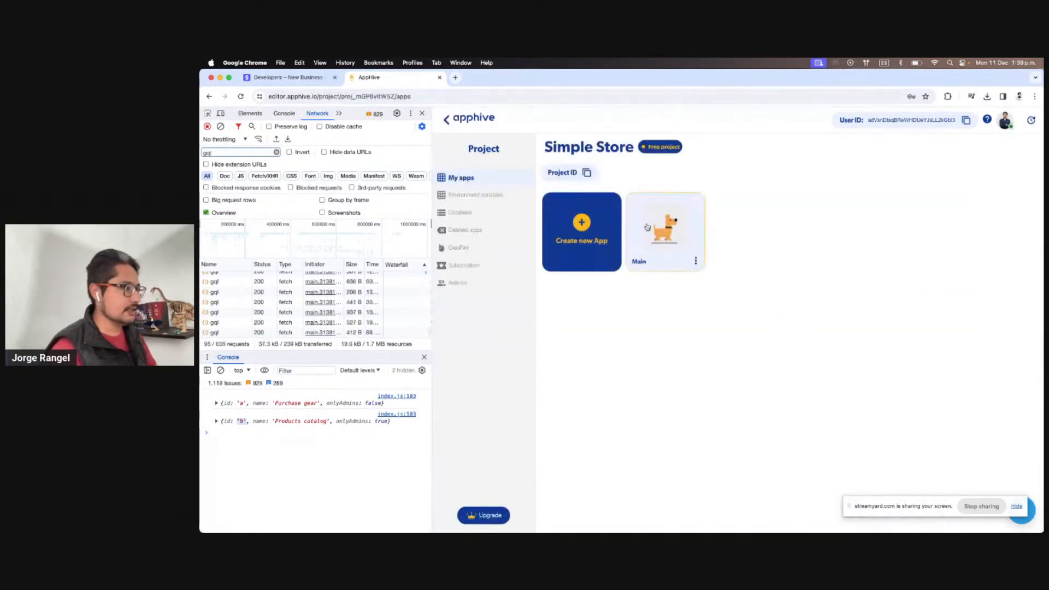
left_click(648, 227)
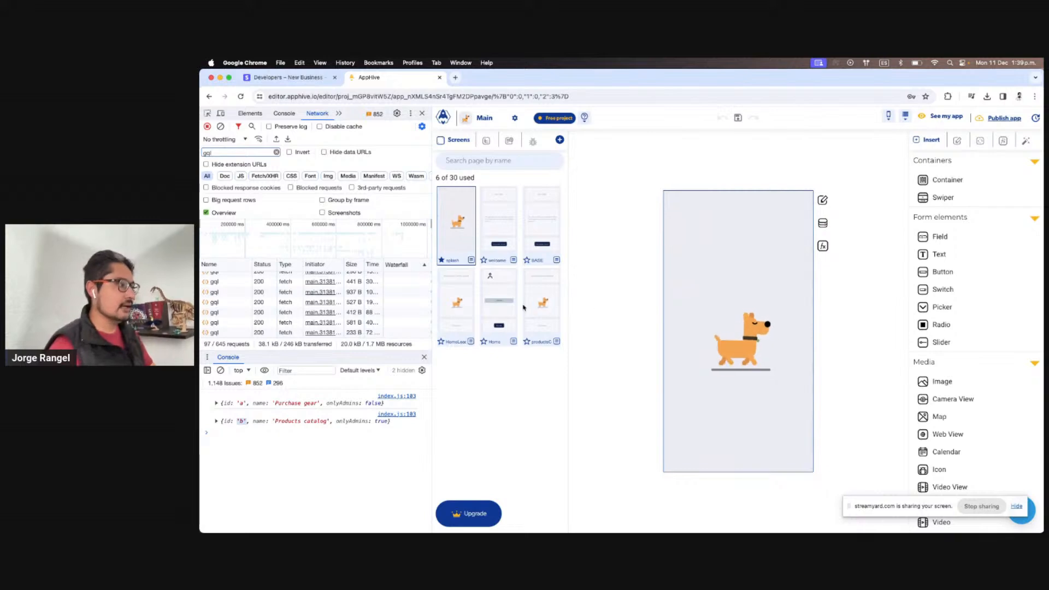
left_click(550, 308)
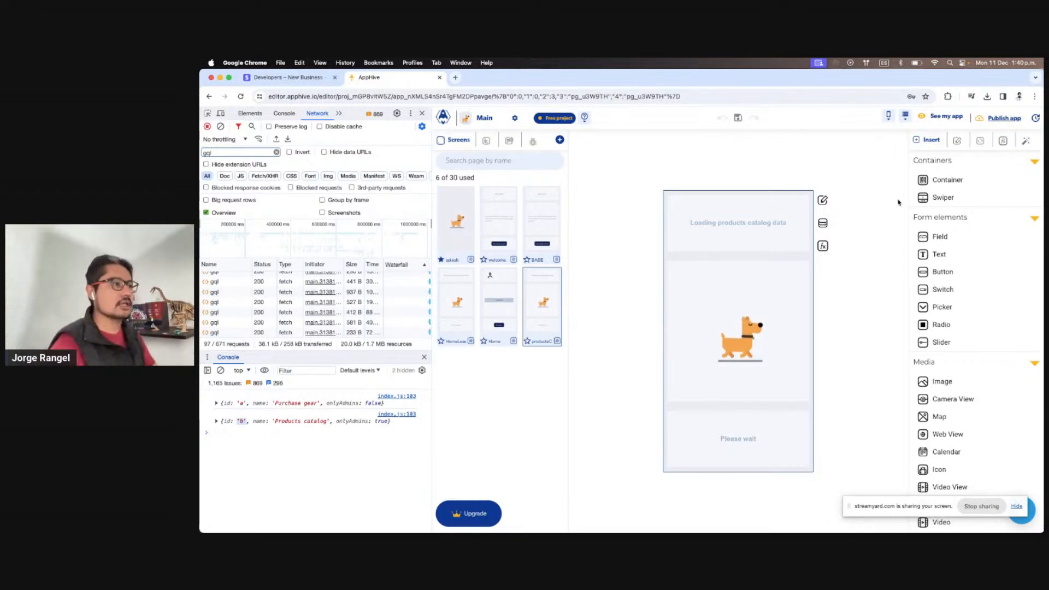
left_click(904, 115)
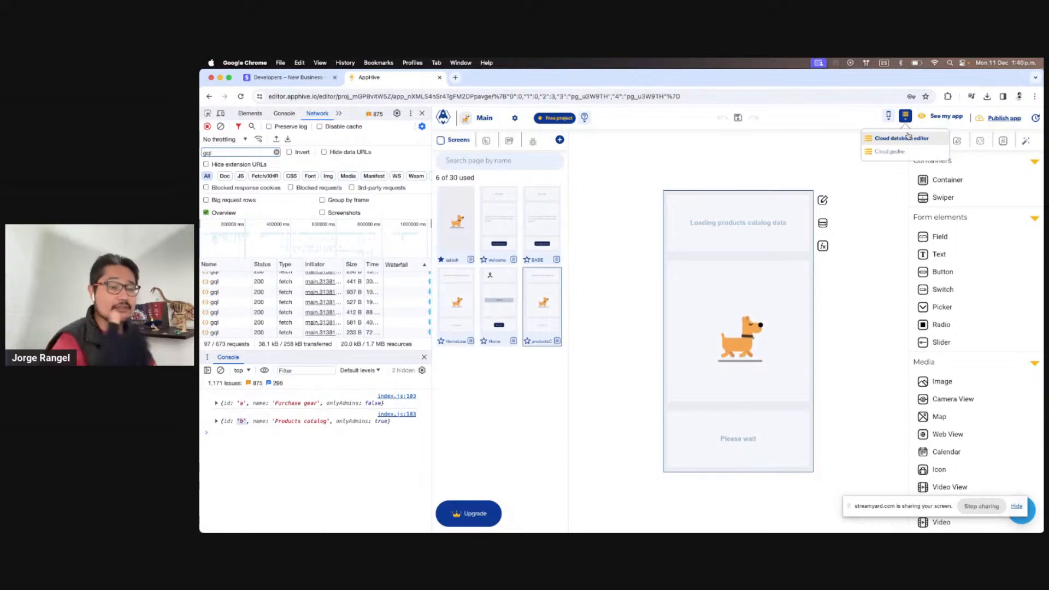
In the Cloud database editor, create and select a new ProductsCatallog collection
left_click(908, 137)
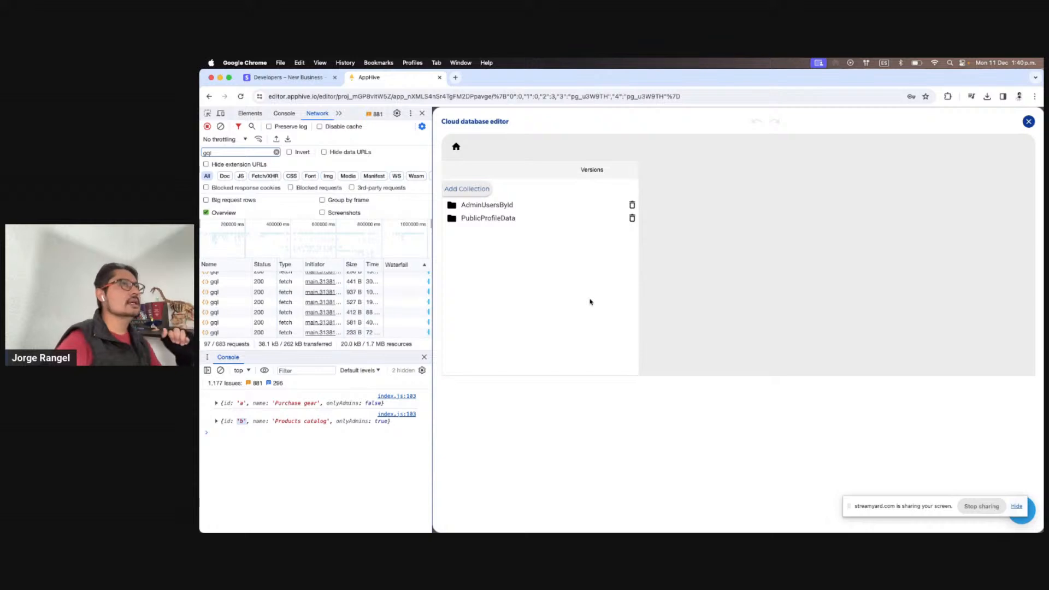
left_click(477, 189)
type("Products")
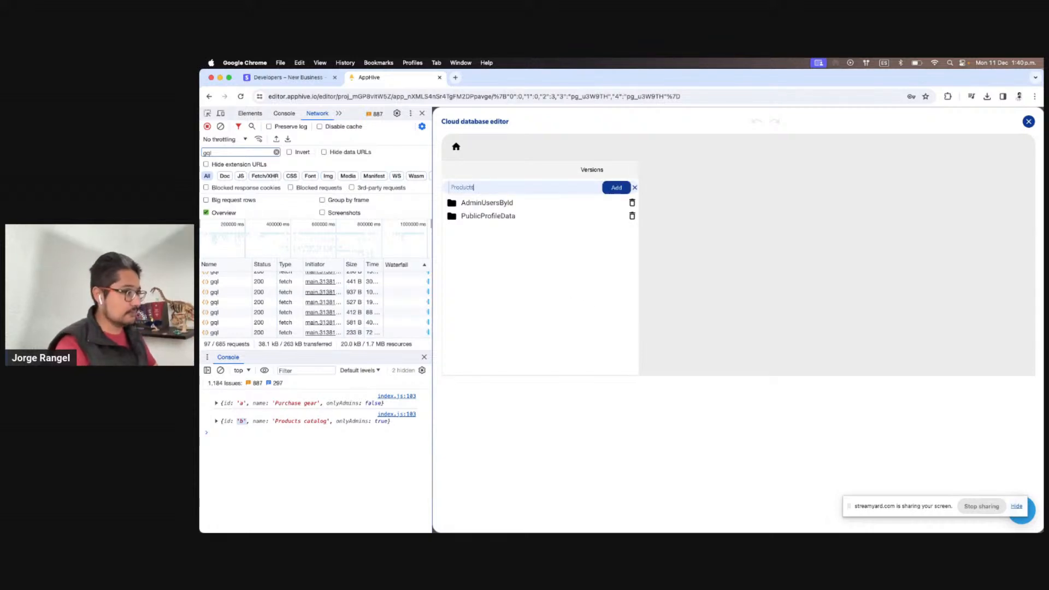
type("Catalog")
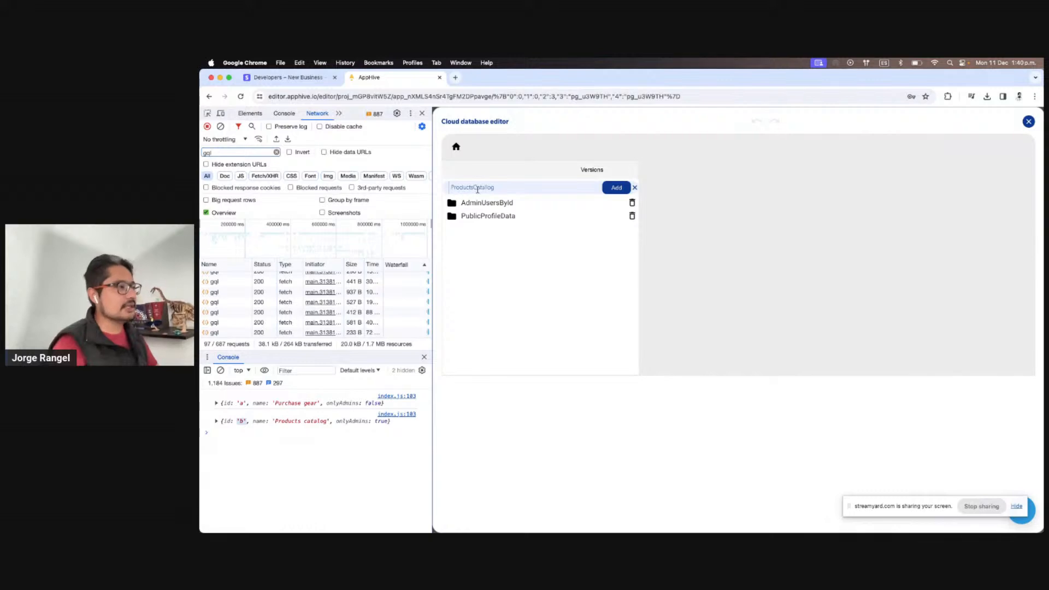
left_click(615, 189)
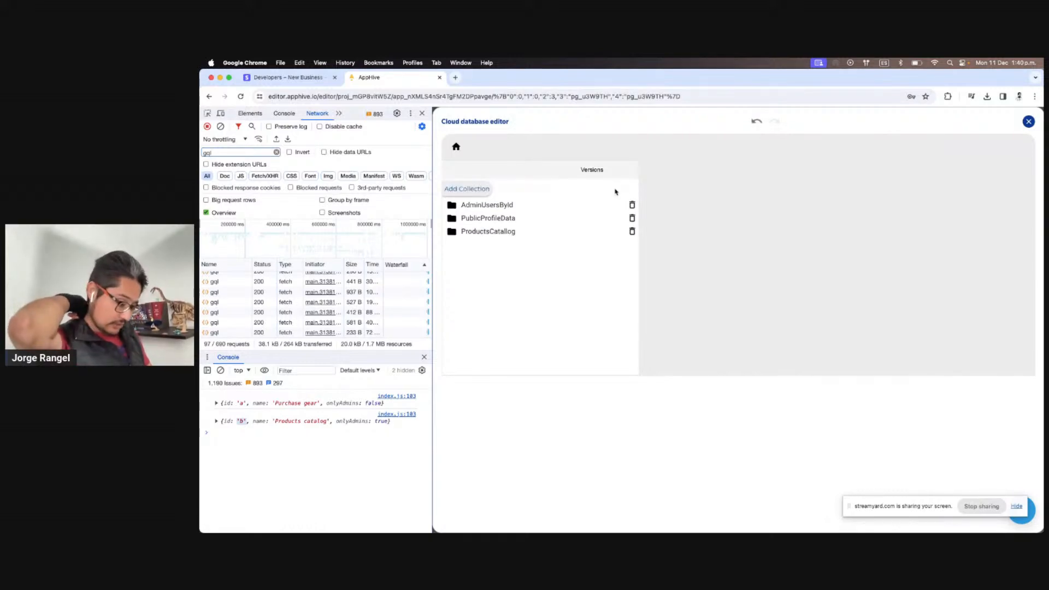
left_click(539, 232)
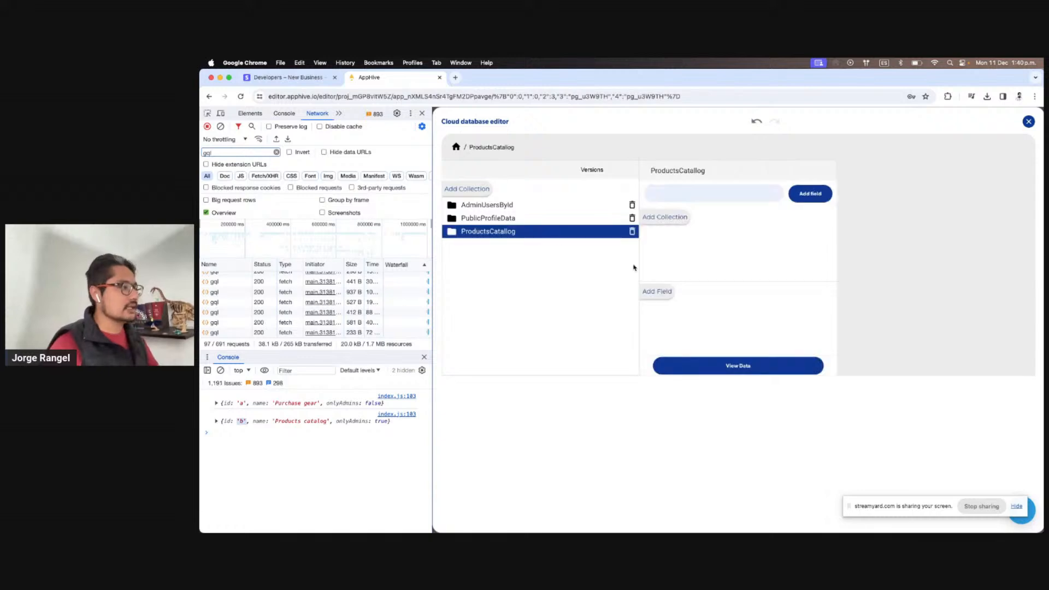
Add the fields name and priceInUsd to the collection, then close the editor
left_click(657, 292)
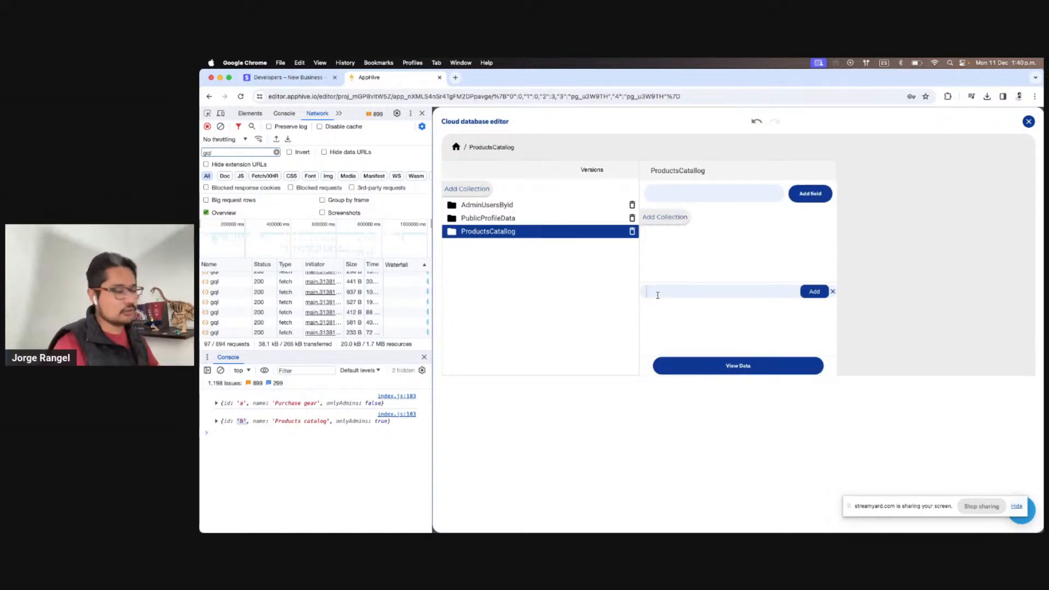
type("name")
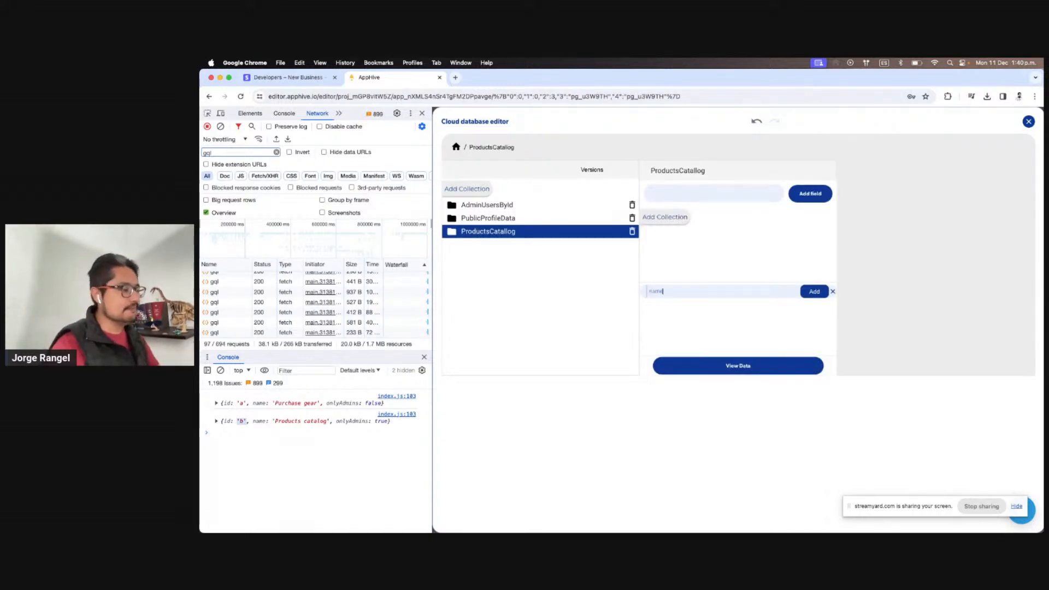
left_click(813, 292)
left_click(659, 282)
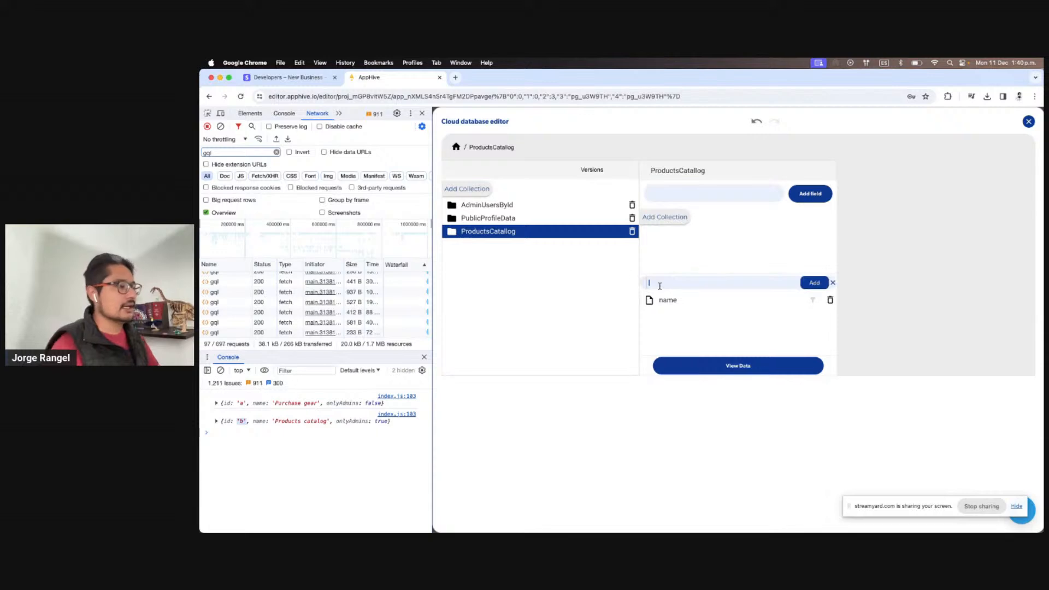
type("price")
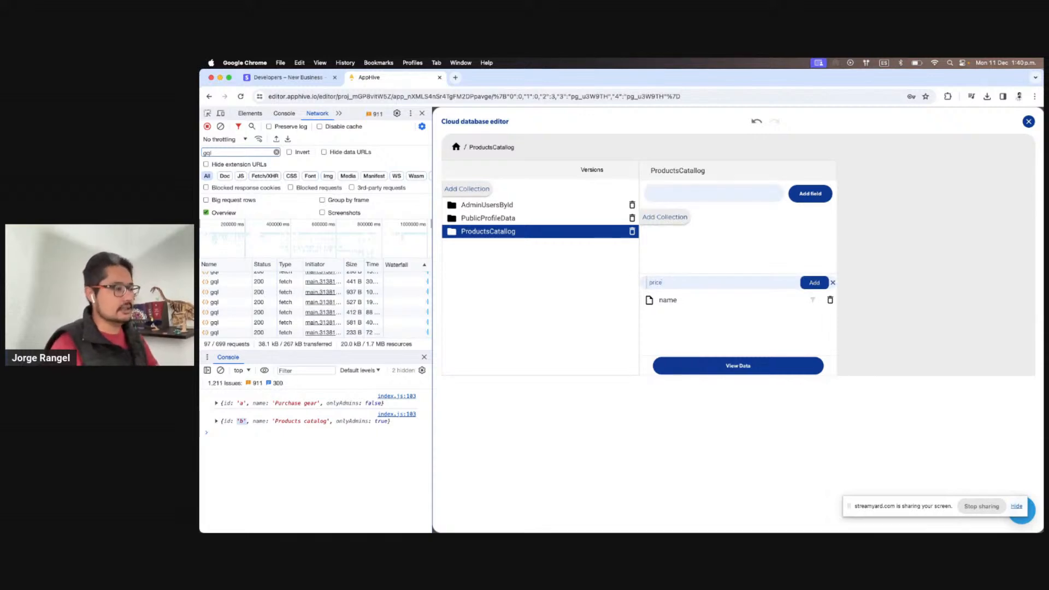
type("InUsd")
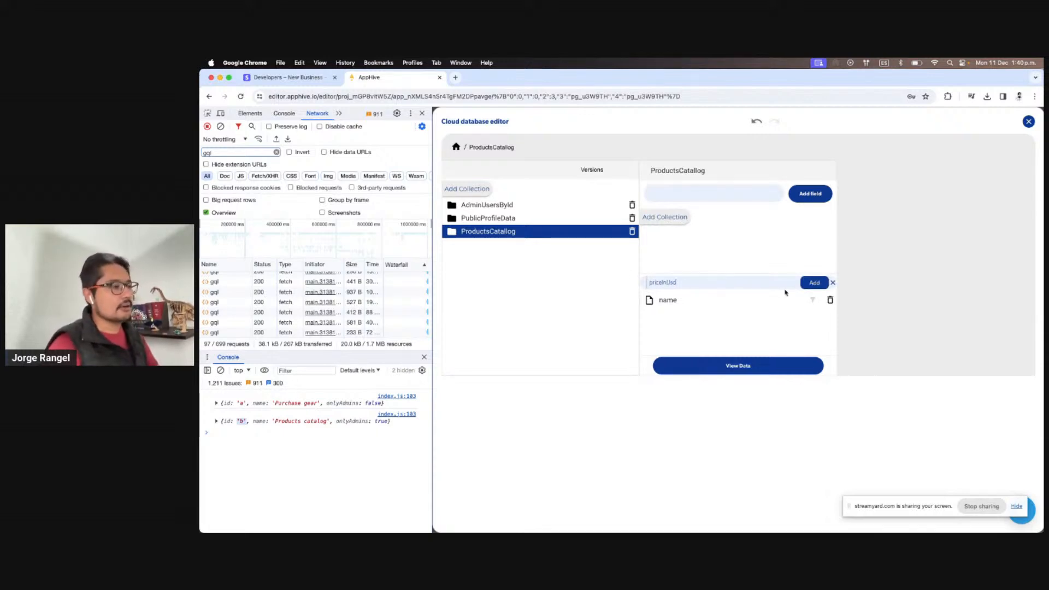
key("Return")
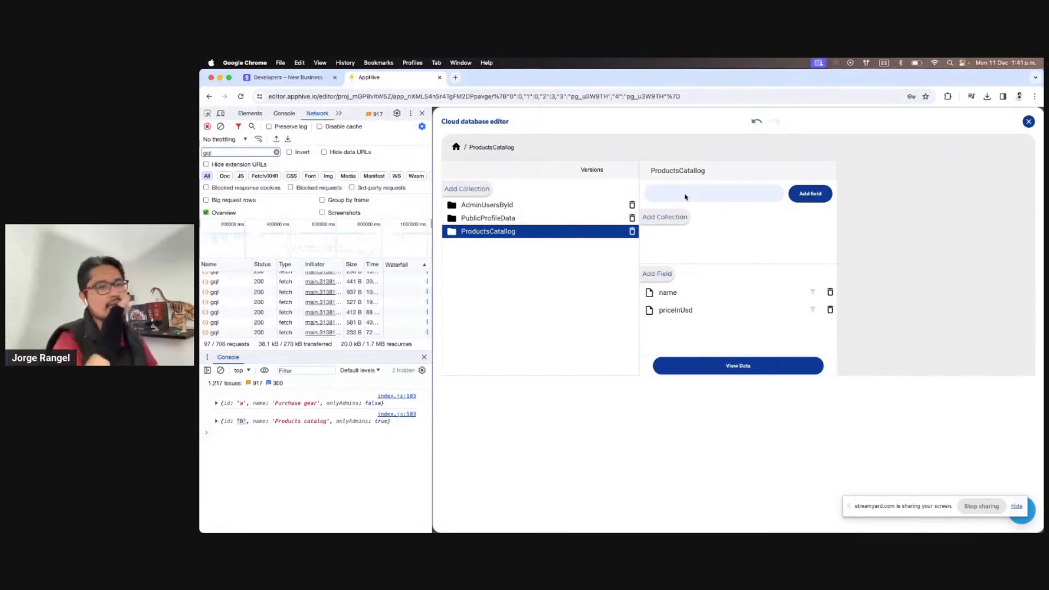
left_click(1027, 121)
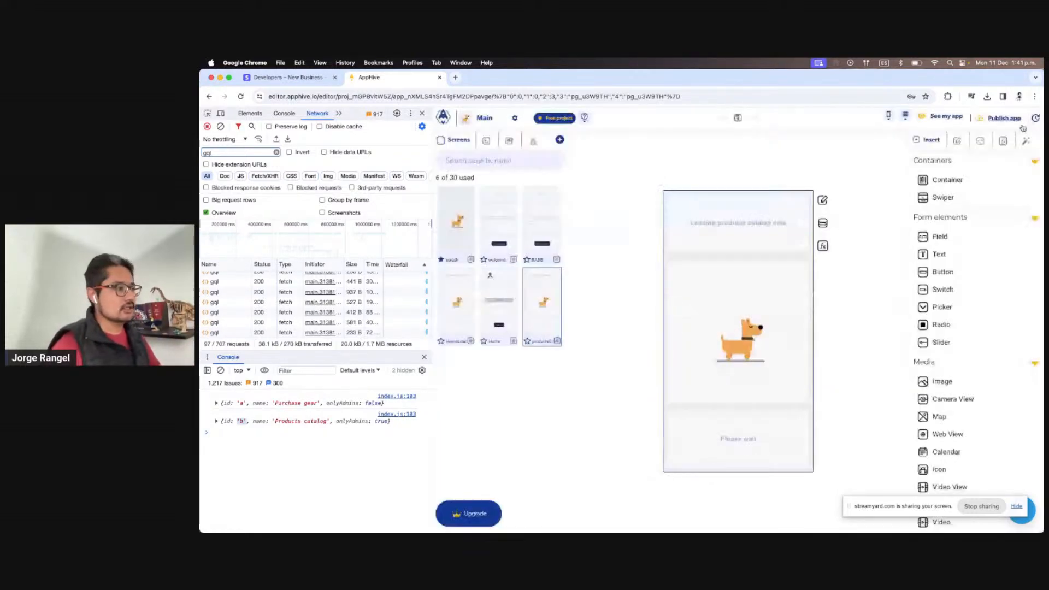
Add a Get database data step to the page's onLoad and check the ProductsCatallog fields
left_click(822, 246)
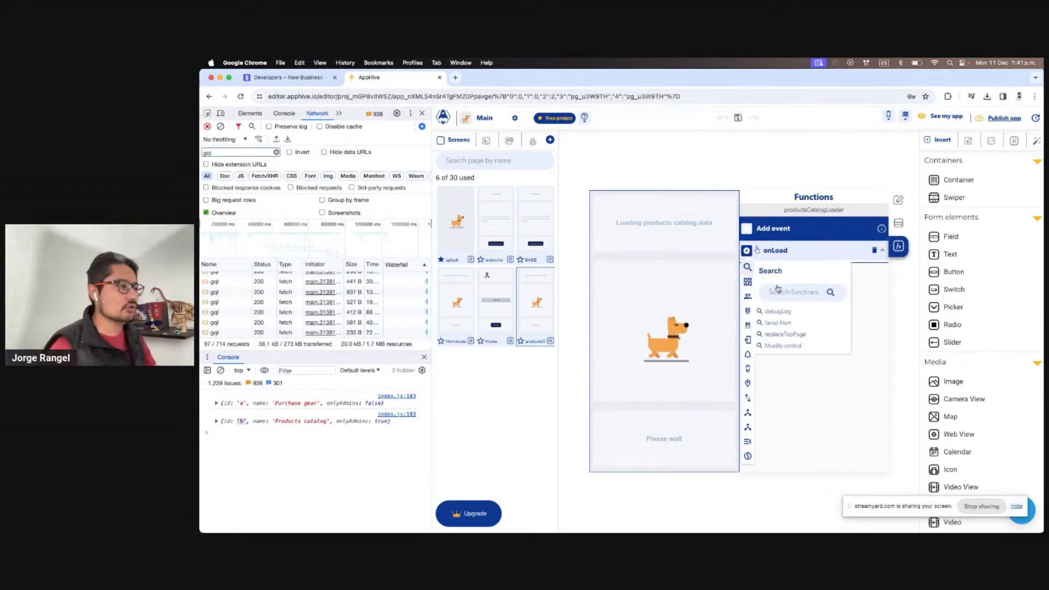
left_click(778, 290)
type("s")
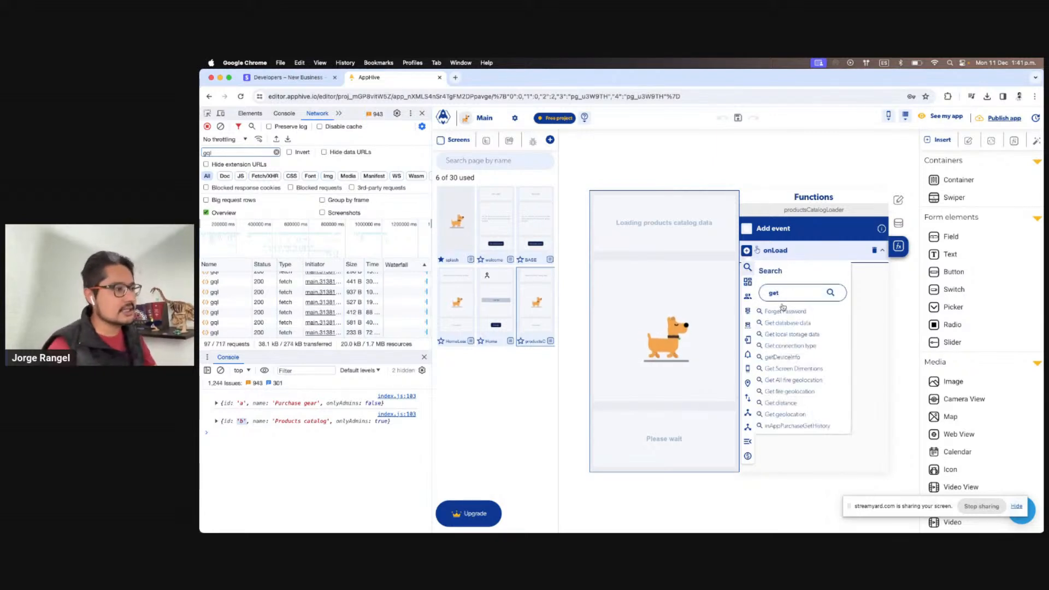
left_click(792, 334)
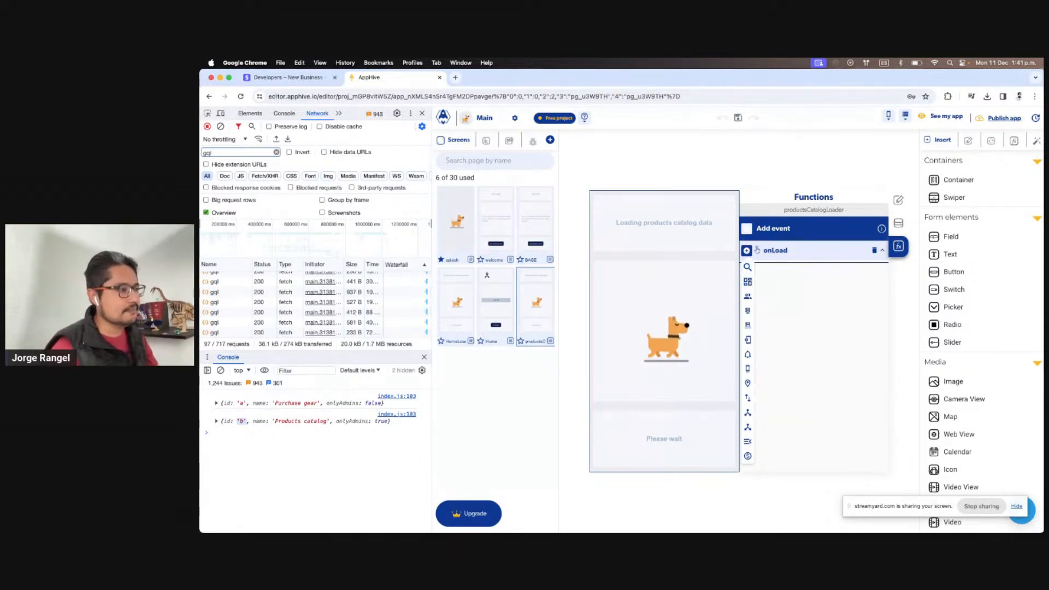
left_click(758, 269)
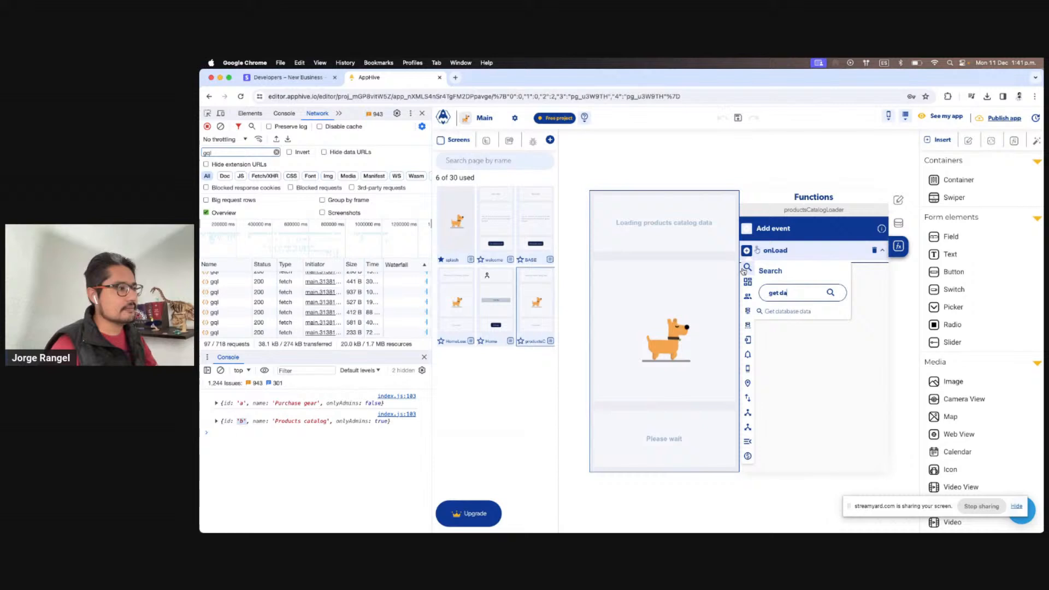
left_click(791, 309)
scroll(863, 351, "down", 5)
left_click(818, 412)
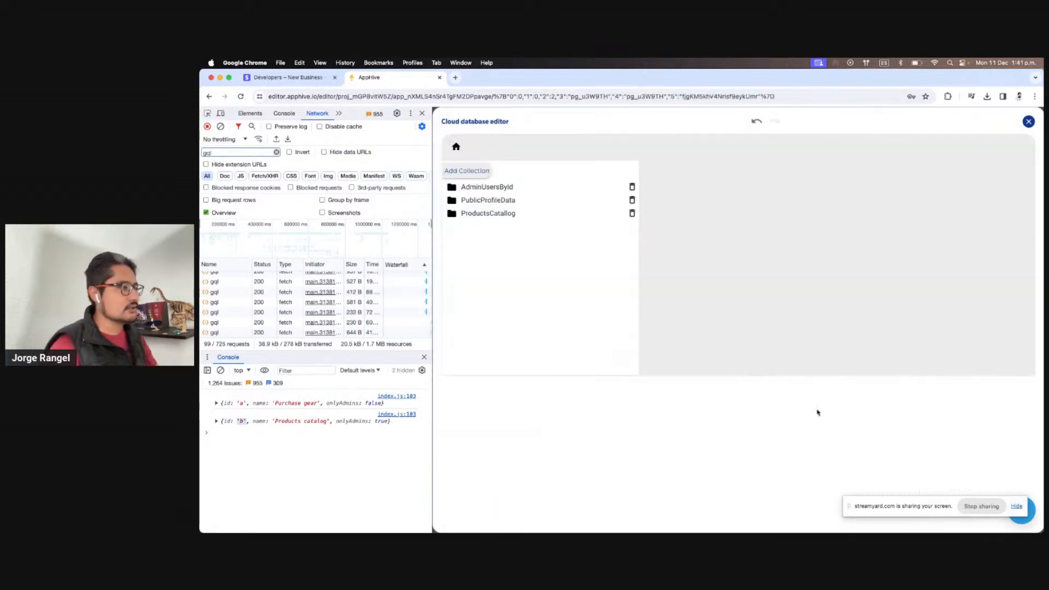
left_click(490, 214)
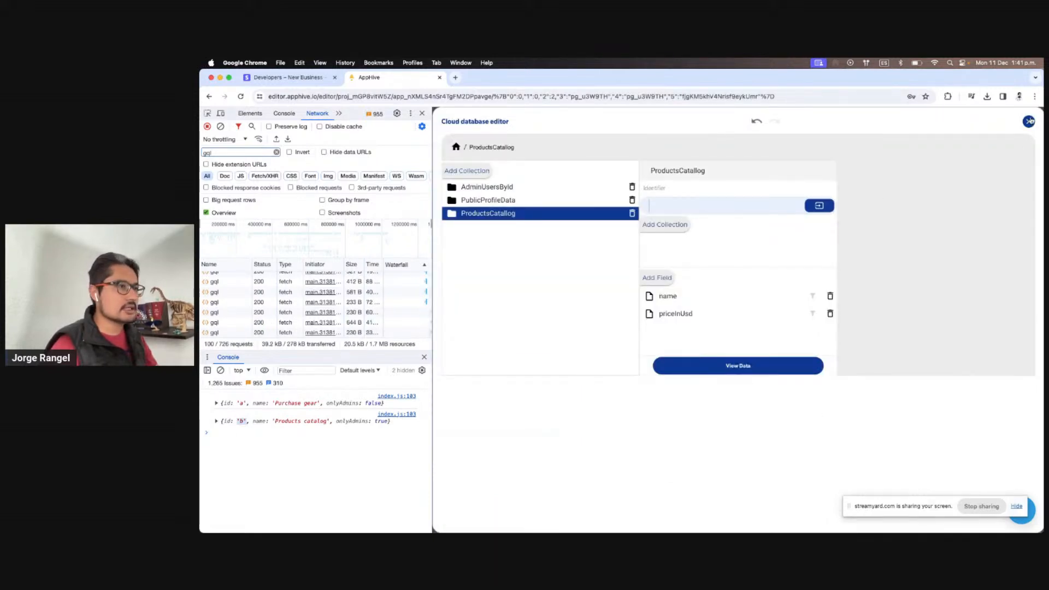
left_click(1028, 121)
Add debugLog to the End callback logging PreviusOutputs > Get database data, then open Debug
left_click(867, 271)
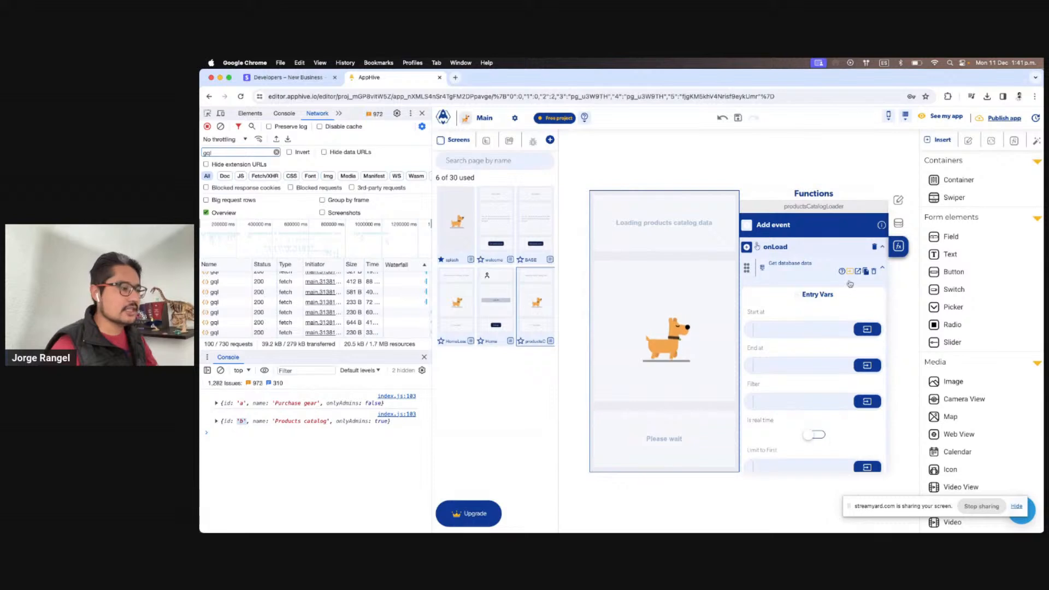
left_click(751, 337)
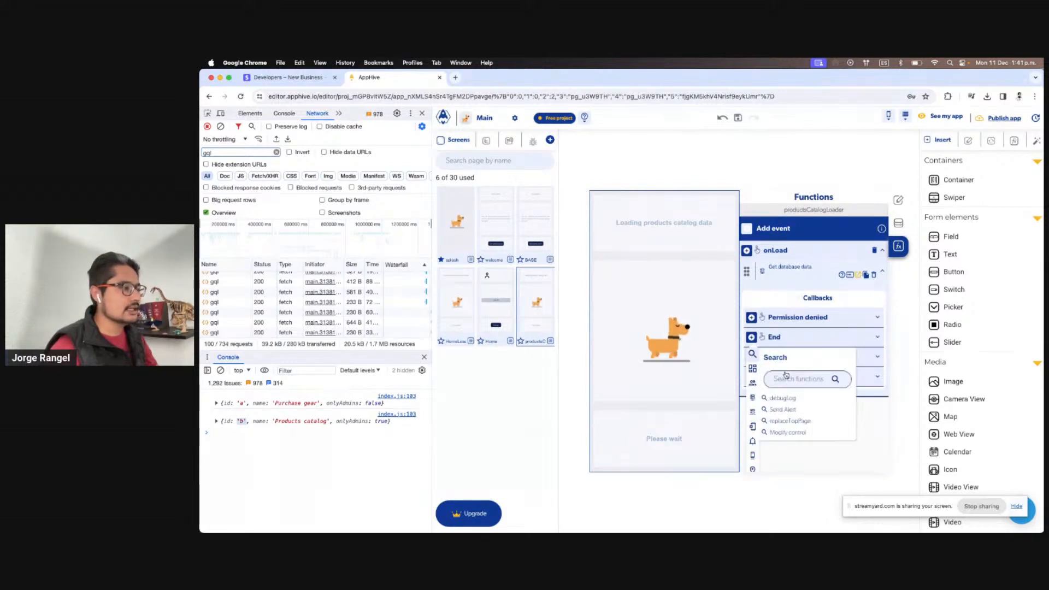
type("deb")
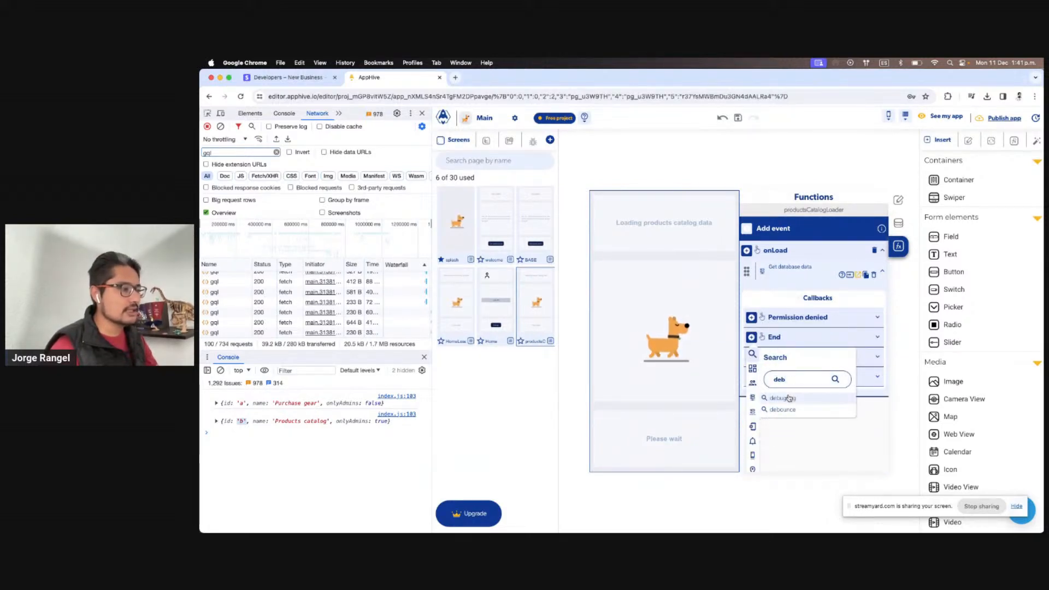
left_click(782, 398)
left_click(861, 419)
left_click(845, 440)
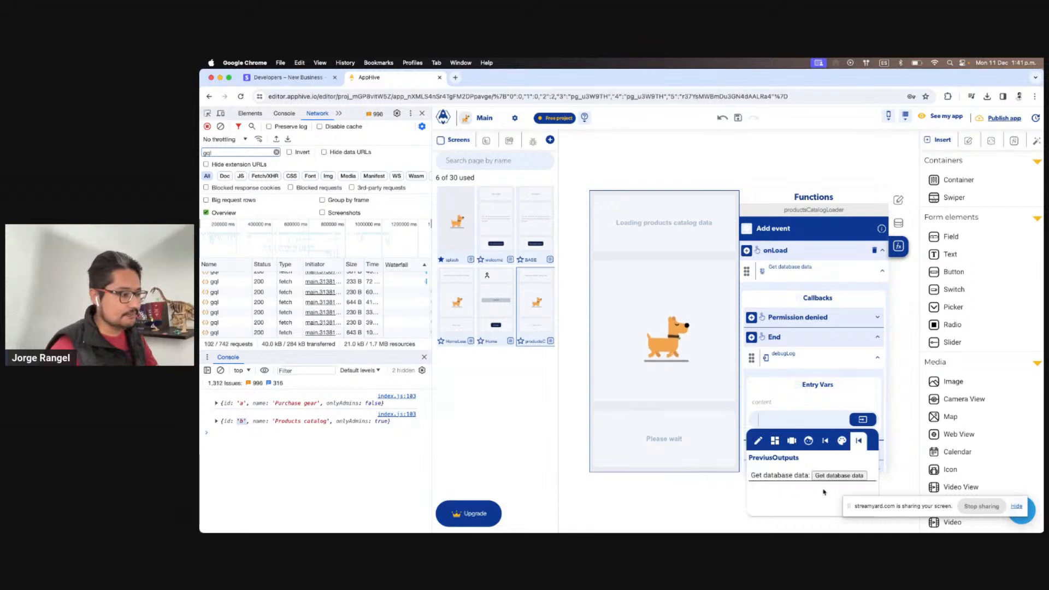
left_click(830, 476)
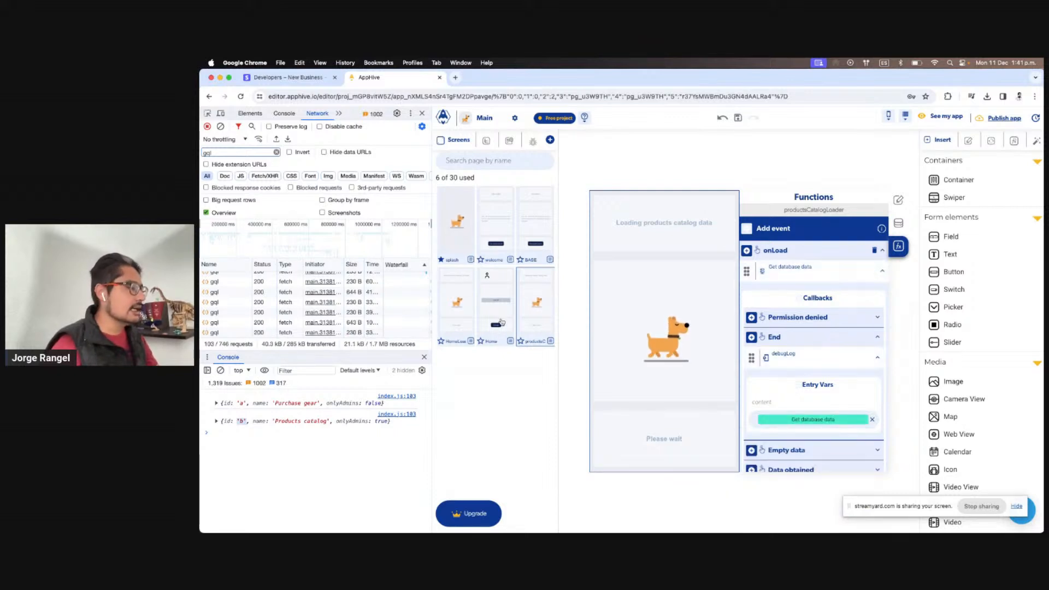
left_click(536, 143)
left_click(513, 168)
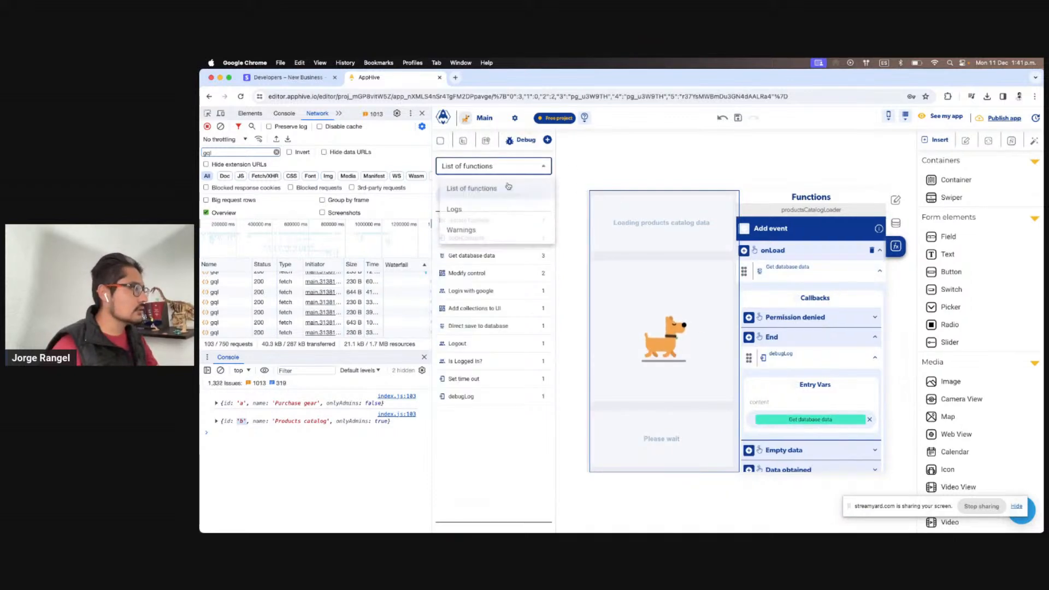
Show the debug logs, clear the console, open Products catalog on the device, and see null logged
left_click(478, 216)
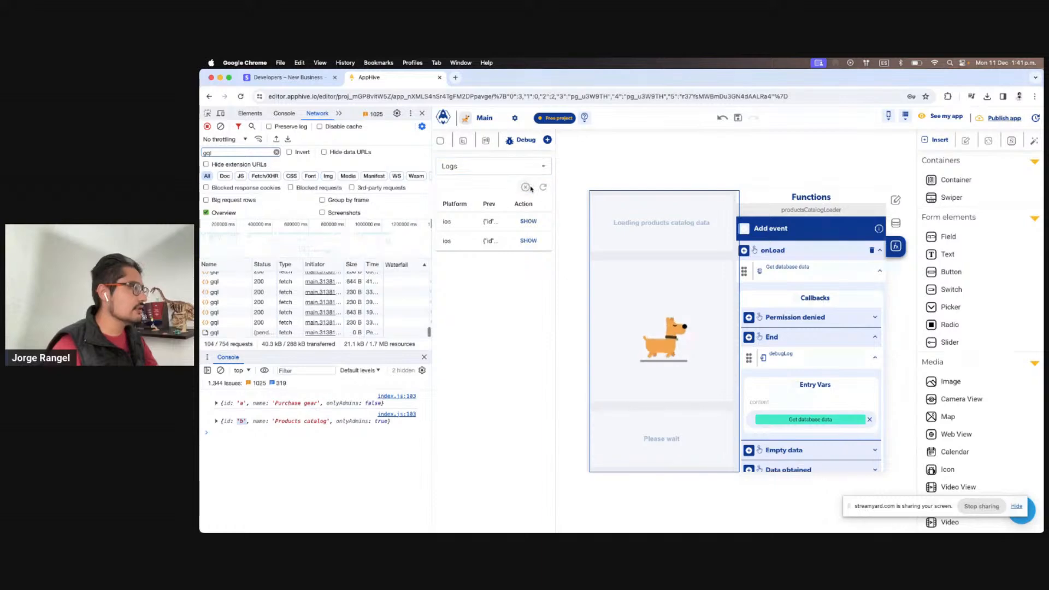
left_click(221, 371)
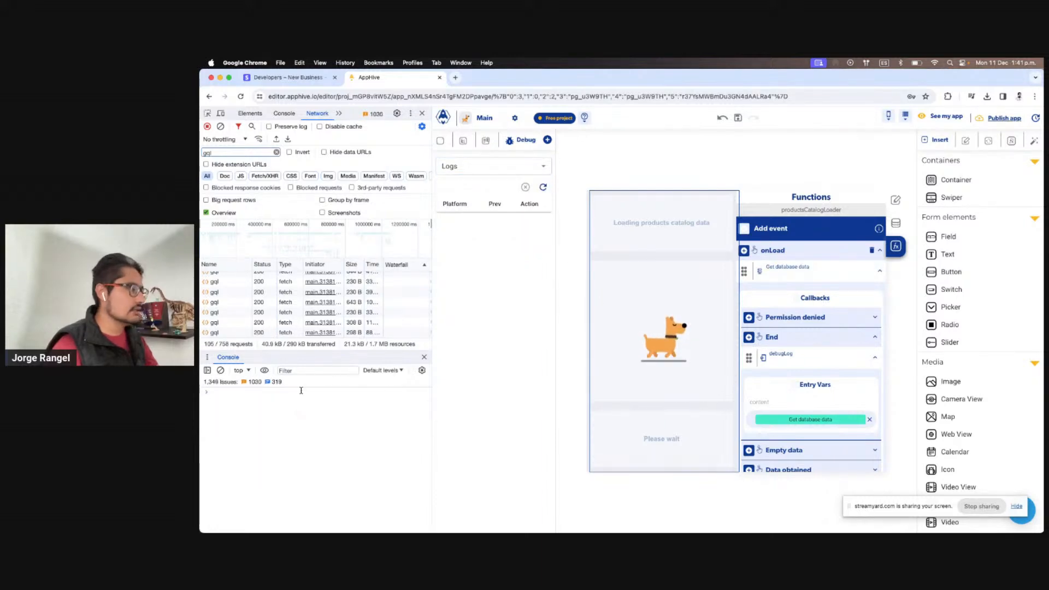
key("ctrl+Right")
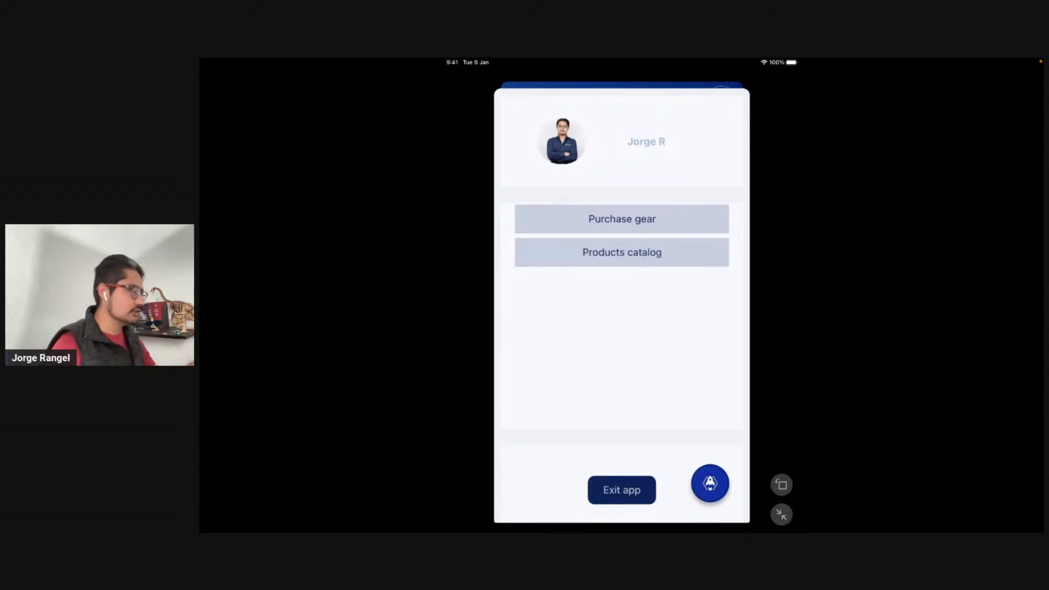
left_click(622, 252)
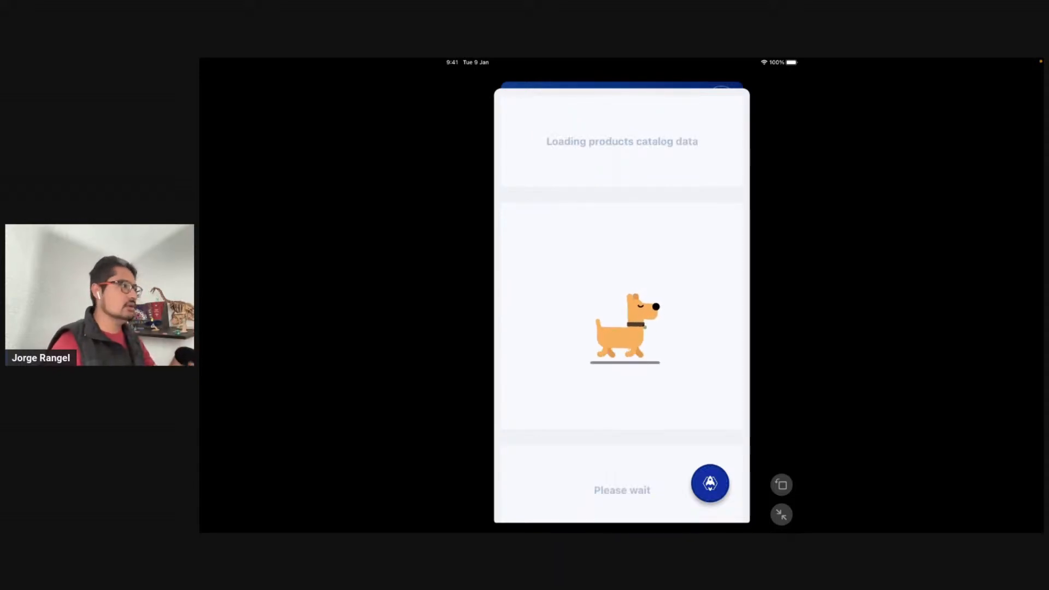
key("ctrl+Left")
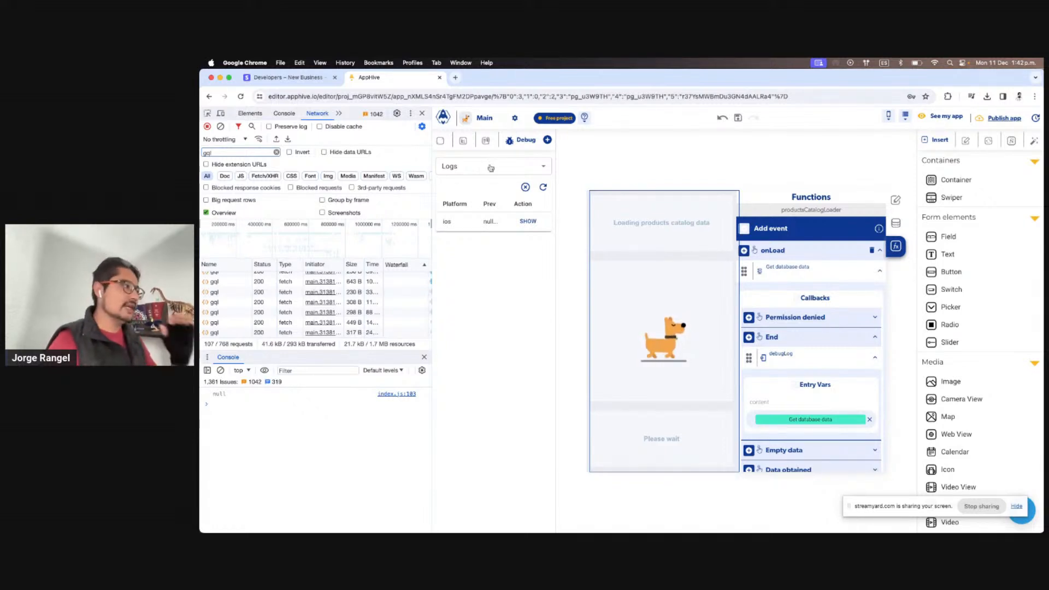
left_click(440, 141)
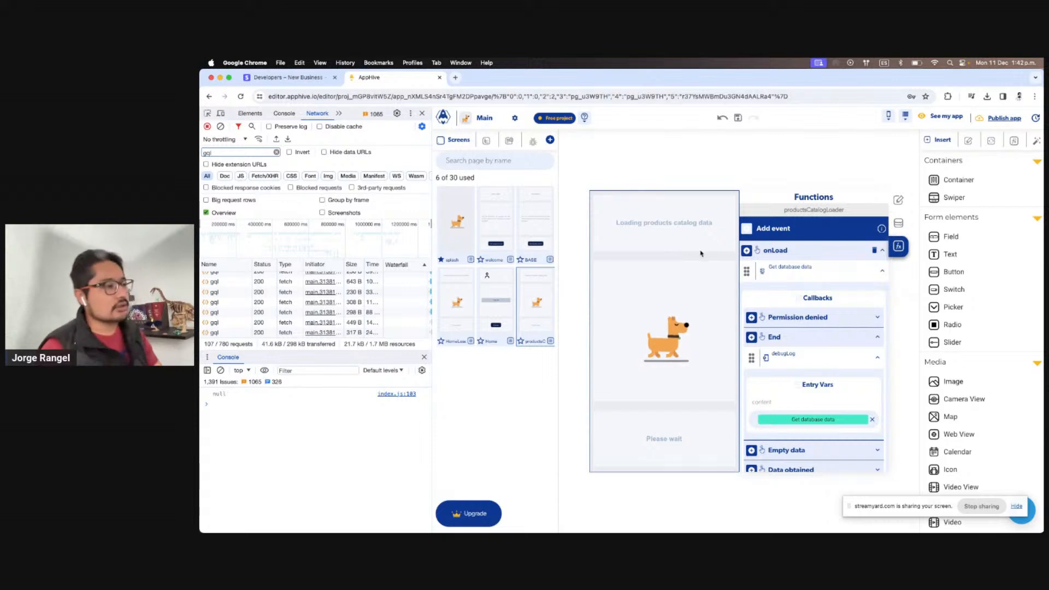
Start adding another action under the Get database data End callback
left_click(752, 338)
Add a codeCompute step under End and rename it formatProducts
left_click(752, 353)
type("cod")
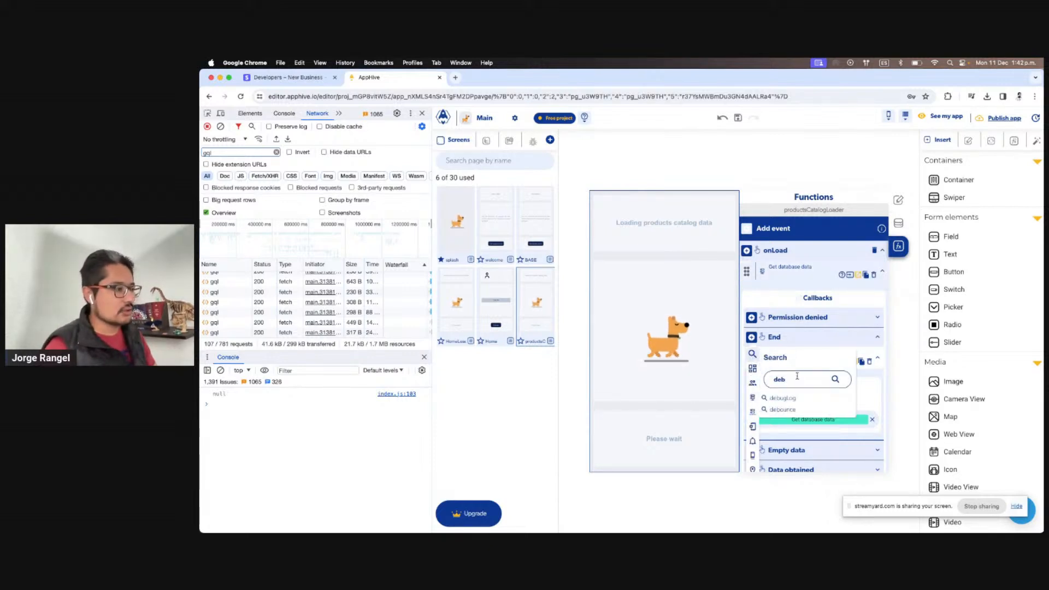
type("e")
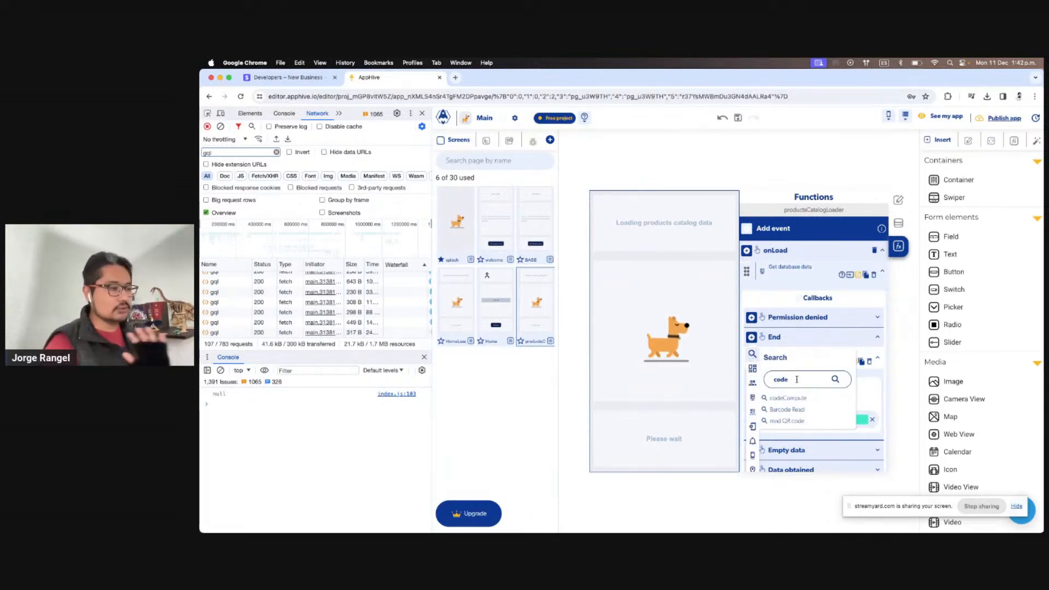
left_click(787, 398)
scroll(819, 328, "down", 2)
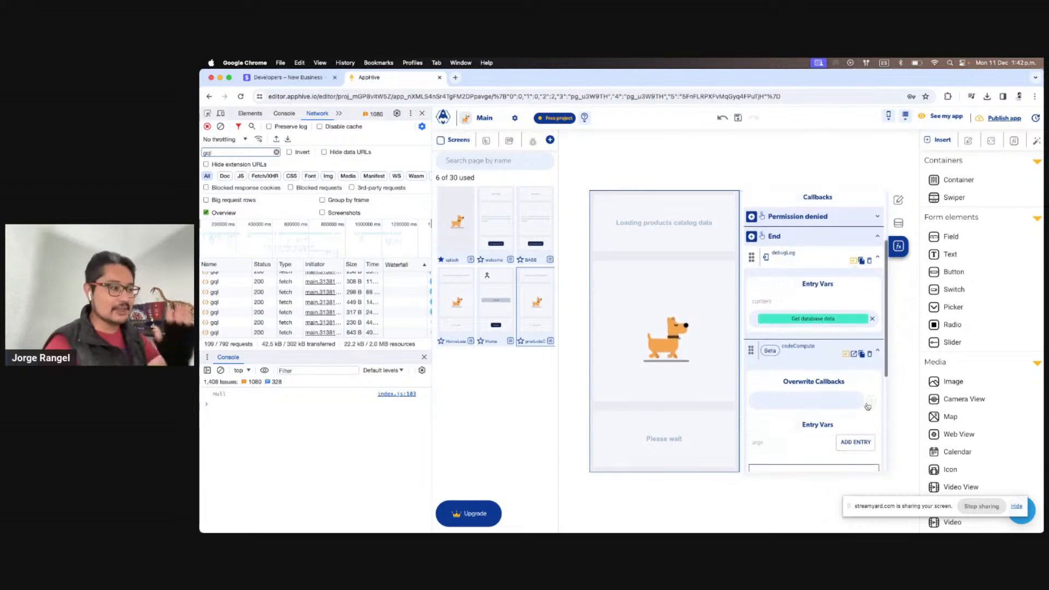
scroll(867, 406, "down", 3)
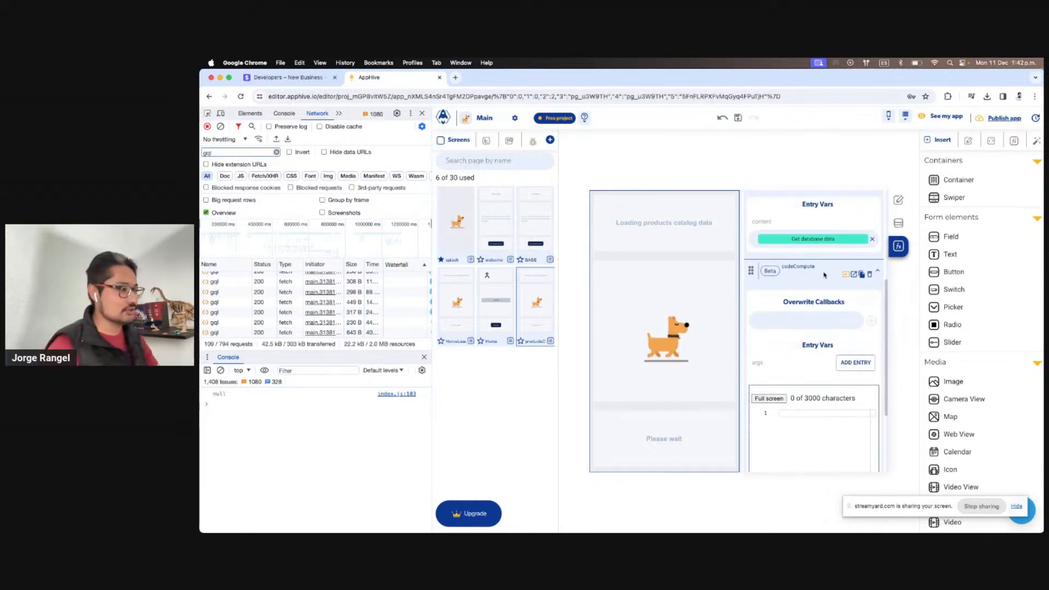
left_click(819, 270)
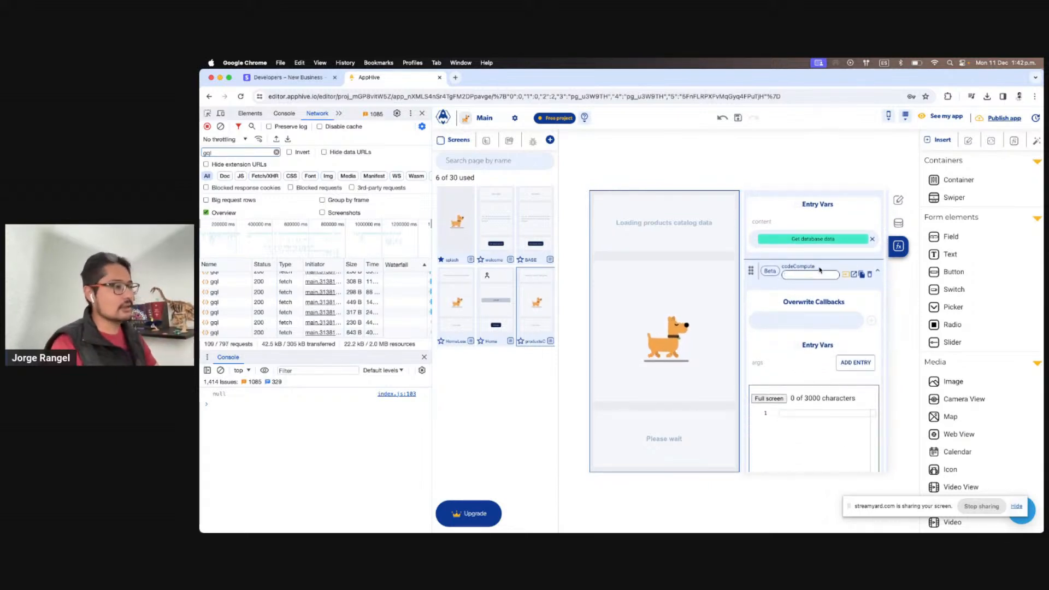
type("formatPro")
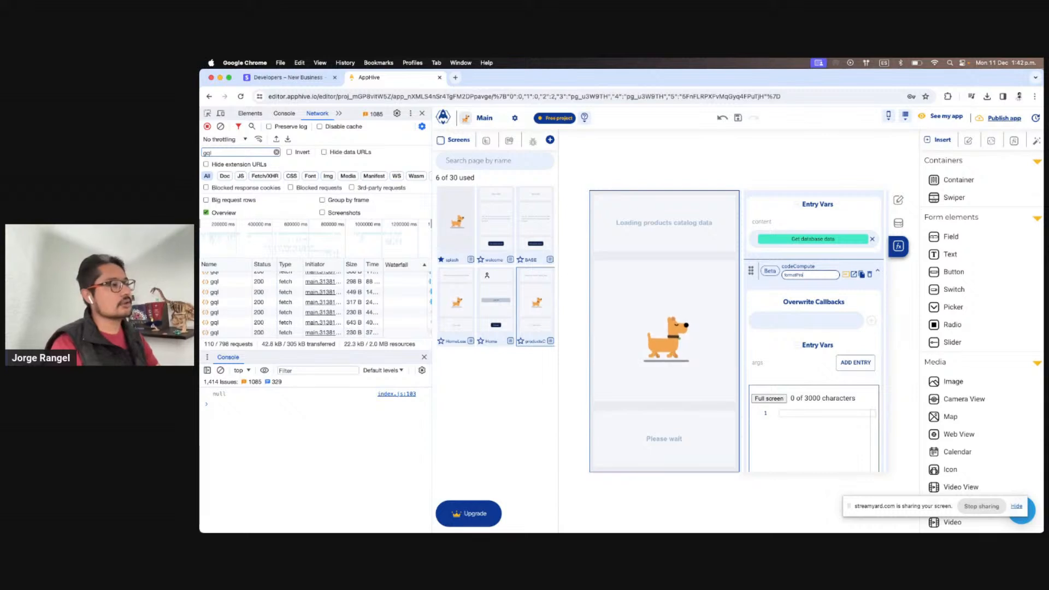
type("ducts")
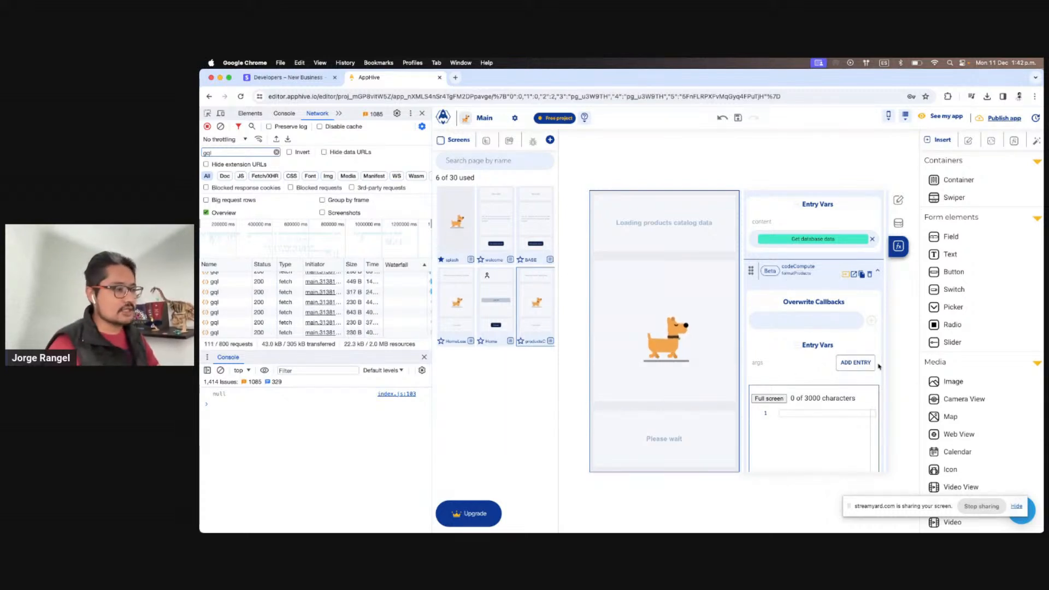
Add entry dbProducts set to PreviusOutputs > Get database data, and delete the debugLog step
left_click(870, 364)
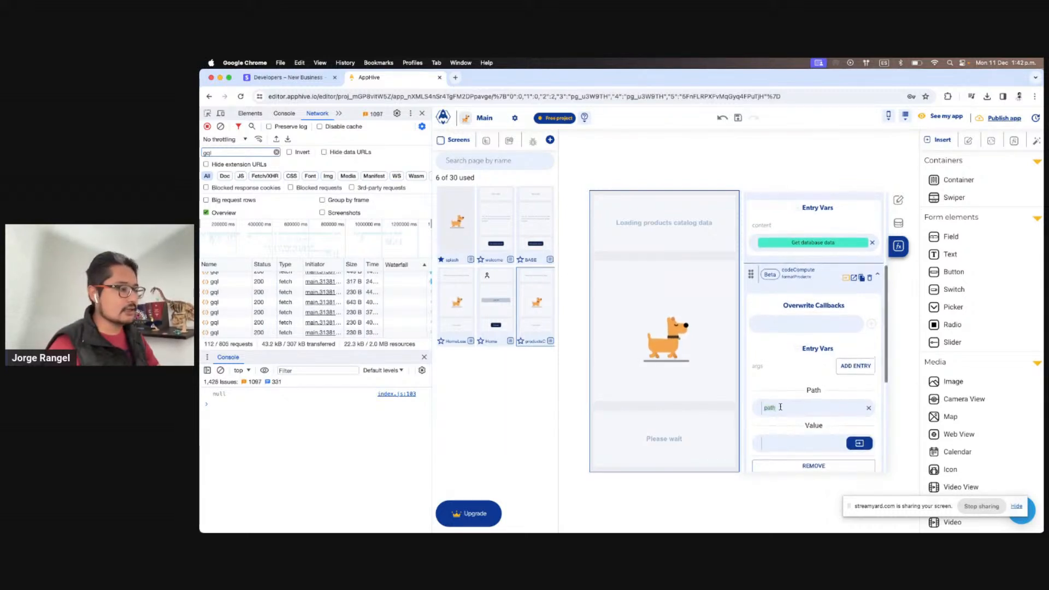
left_click(781, 407)
type("dbP")
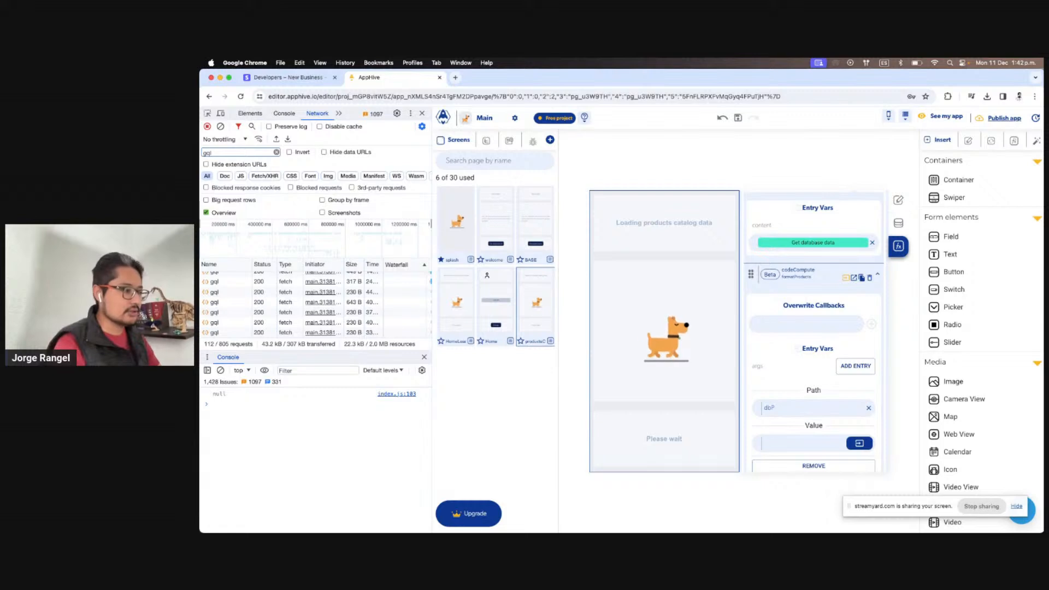
type("roducts")
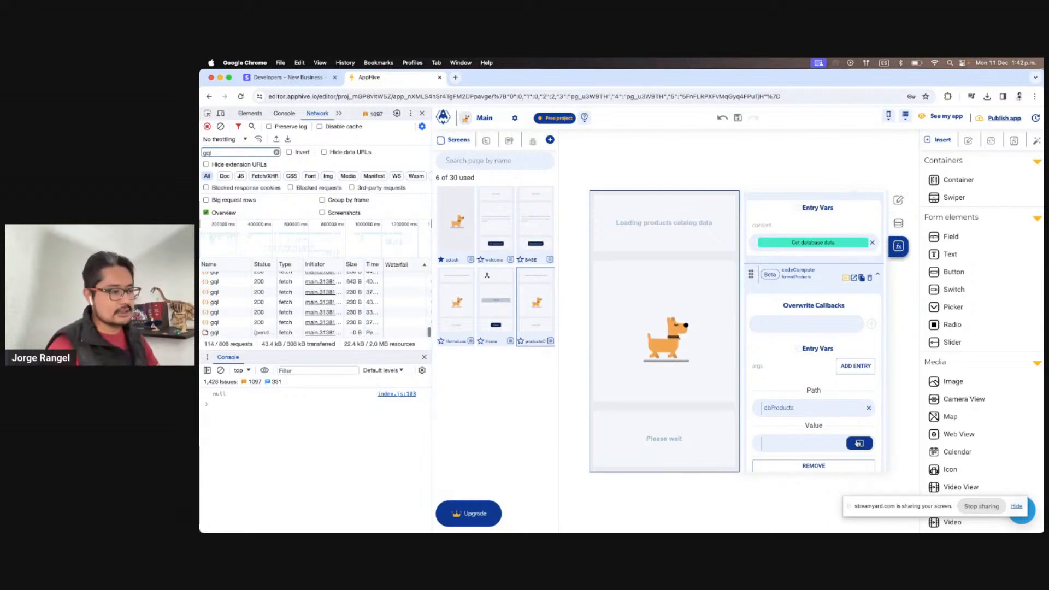
left_click(858, 443)
left_click(842, 360)
left_click(825, 394)
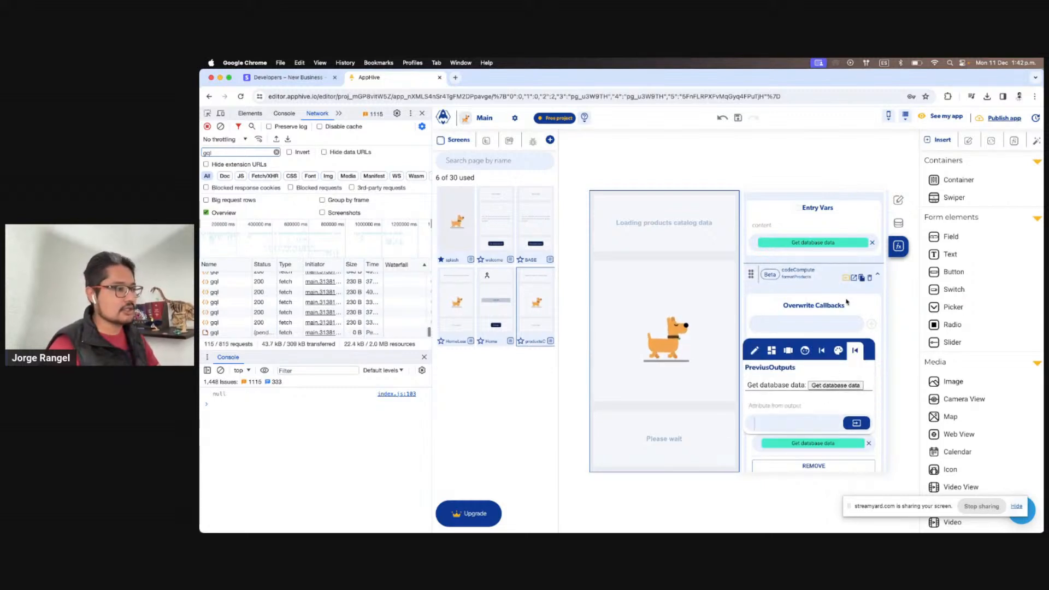
scroll(863, 273, "up", 3)
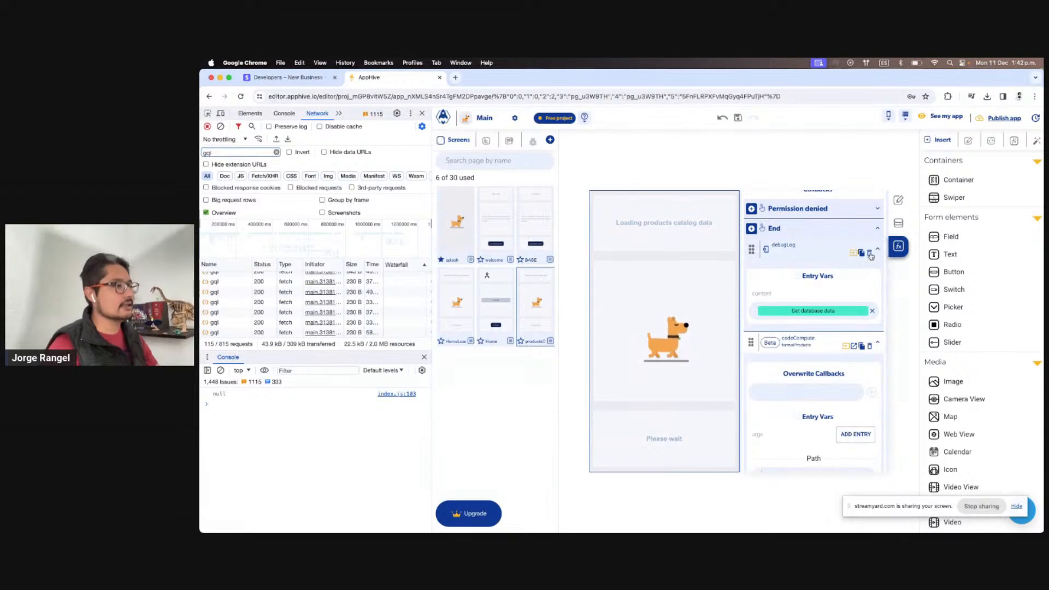
left_click(868, 253)
scroll(848, 361, "down", 3)
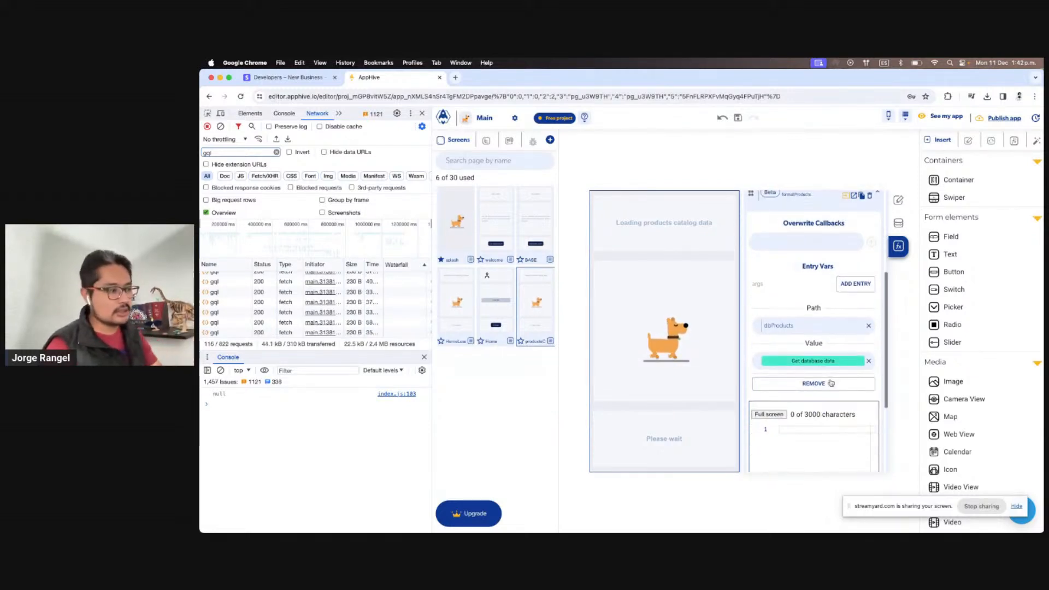
In the full-screen code editor, write 'const { dbProducts } = args' and 'return dbProducts ?? []'
left_click(770, 355)
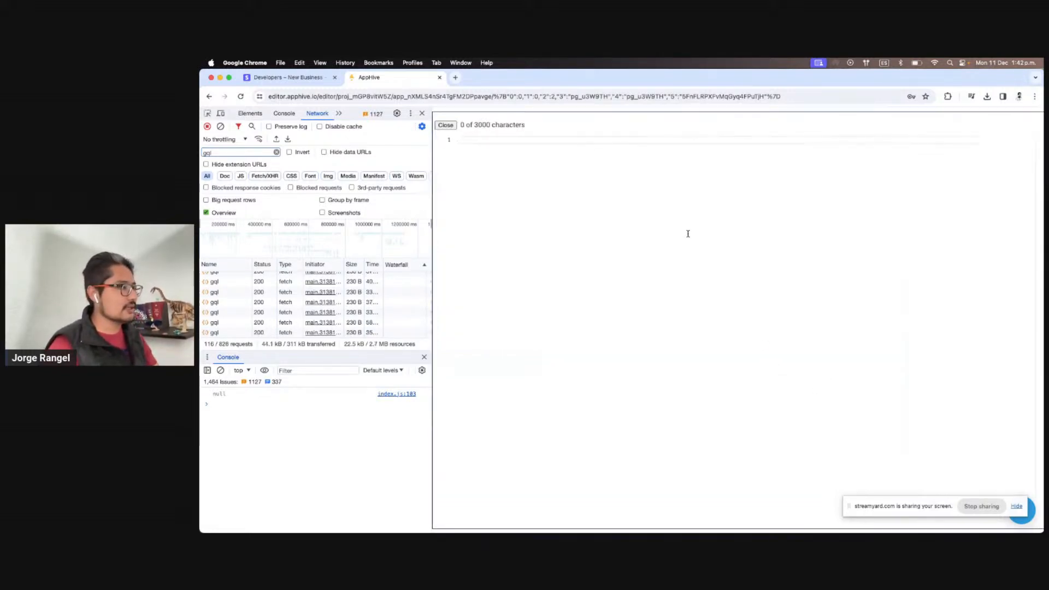
left_click(446, 124)
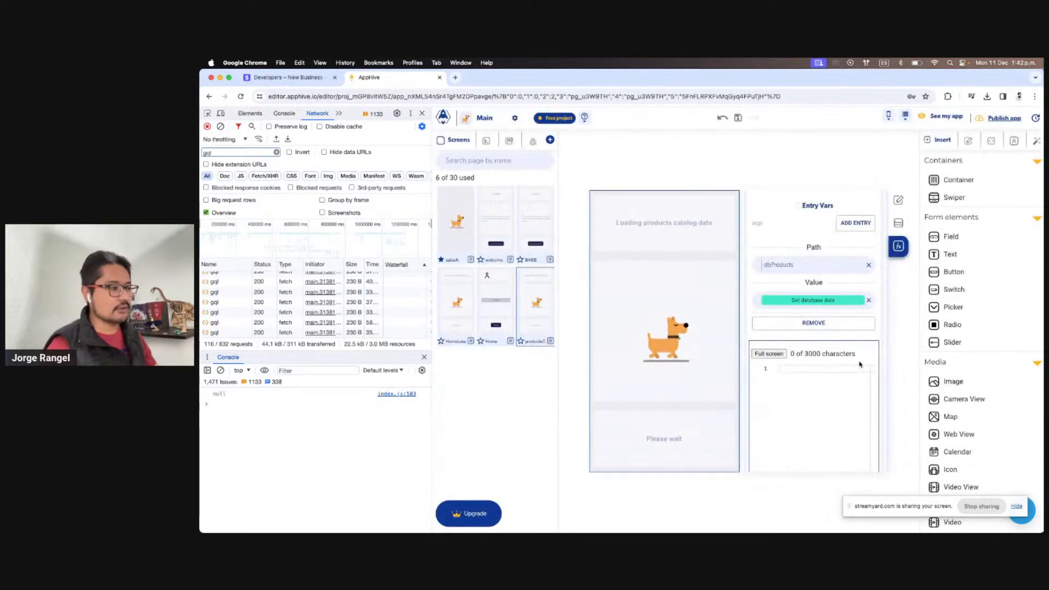
left_click(769, 367)
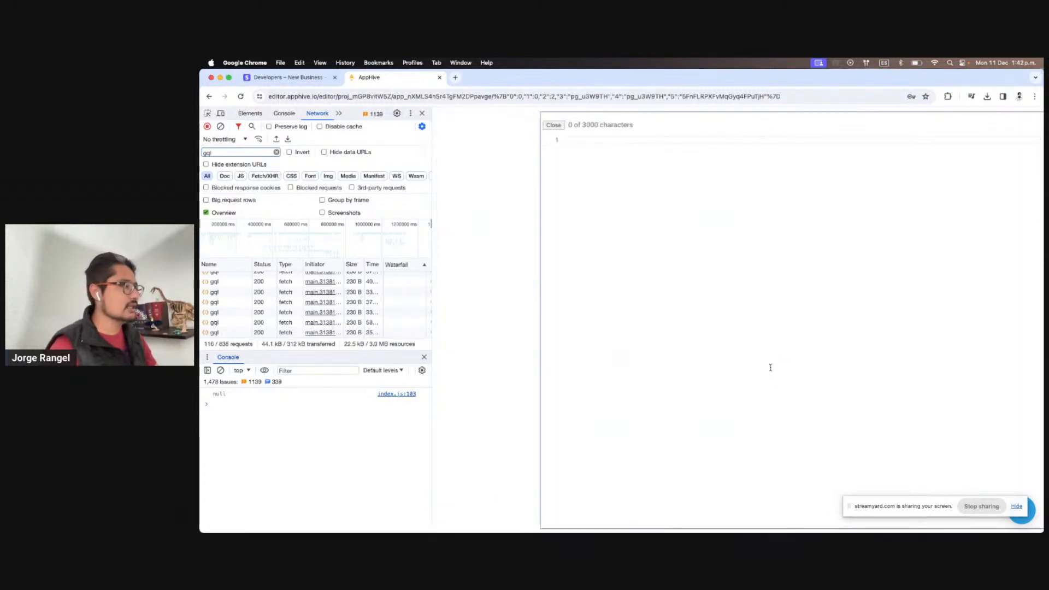
type("const {")
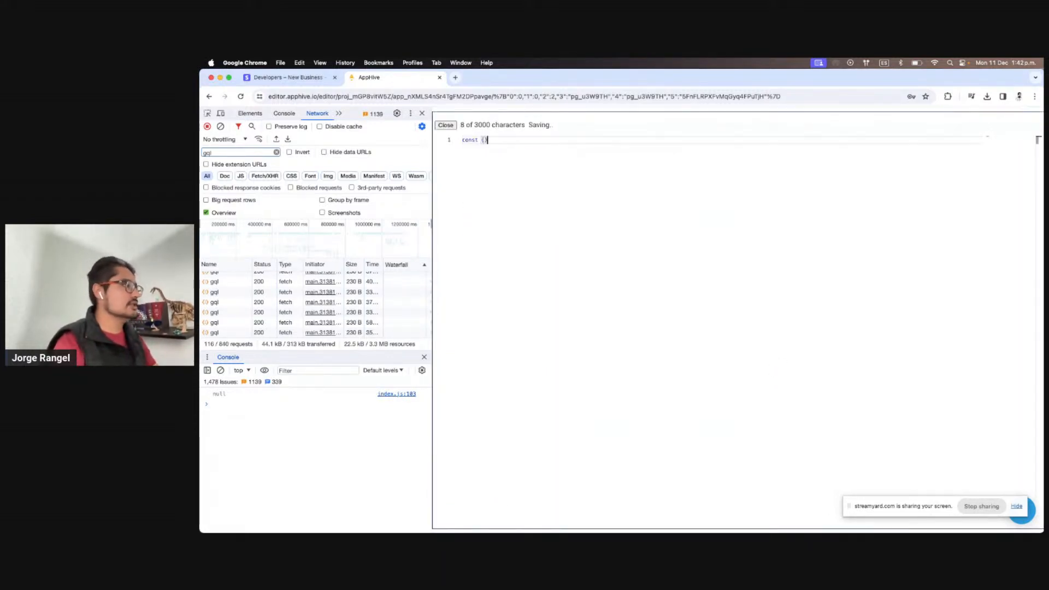
type("} = args")
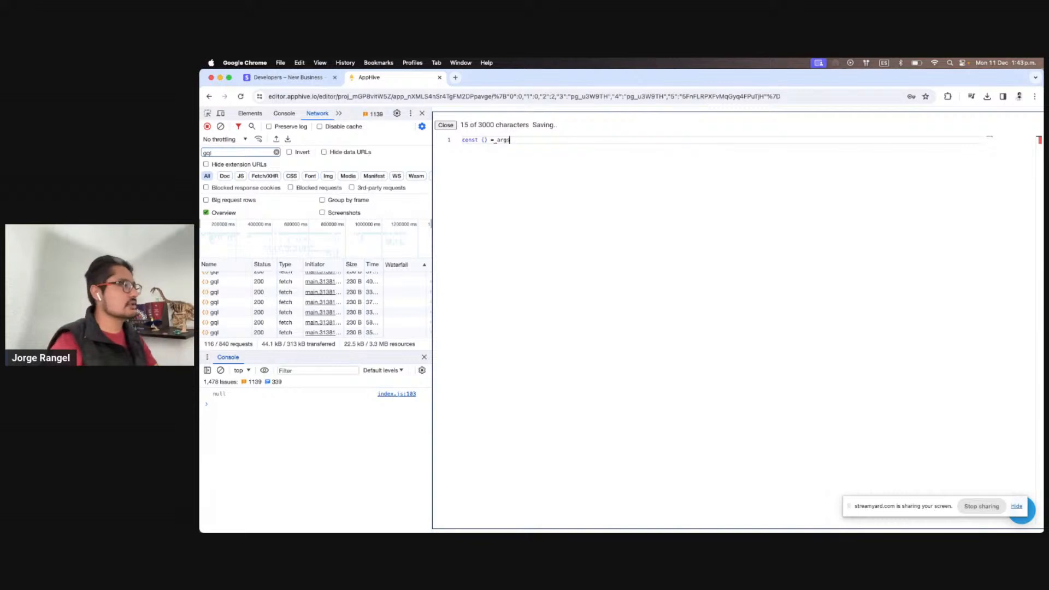
left_click(483, 140)
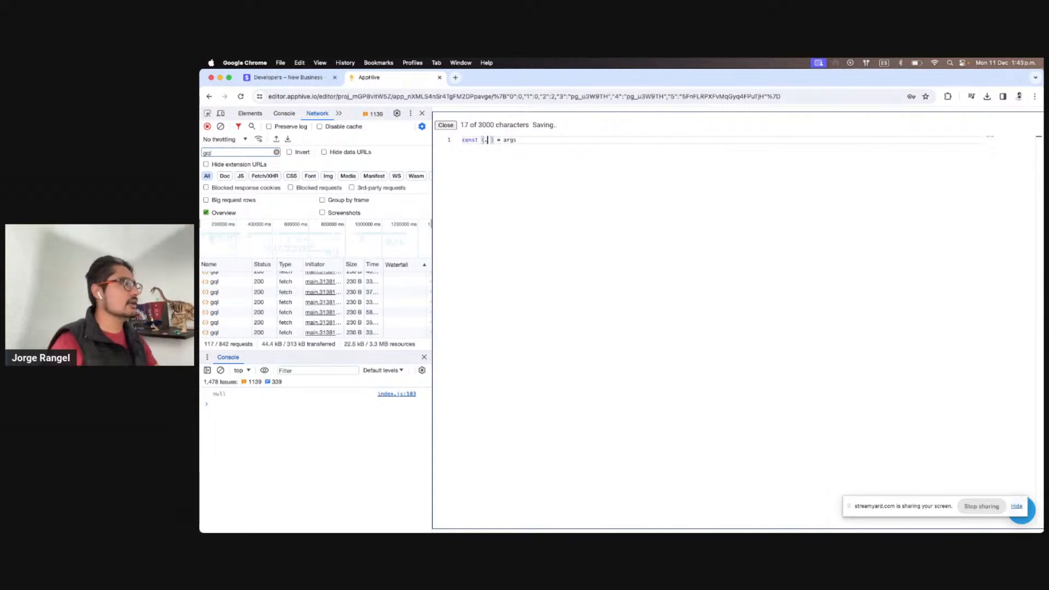
type("dbProducts")
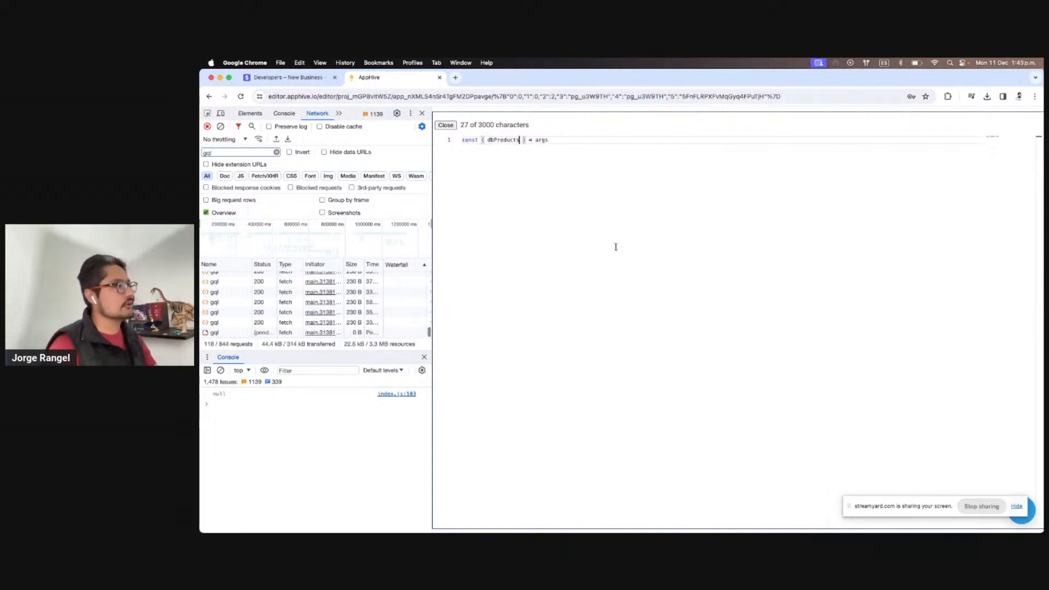
left_click(568, 142)
key("Return")
key("Return")
type("return ")
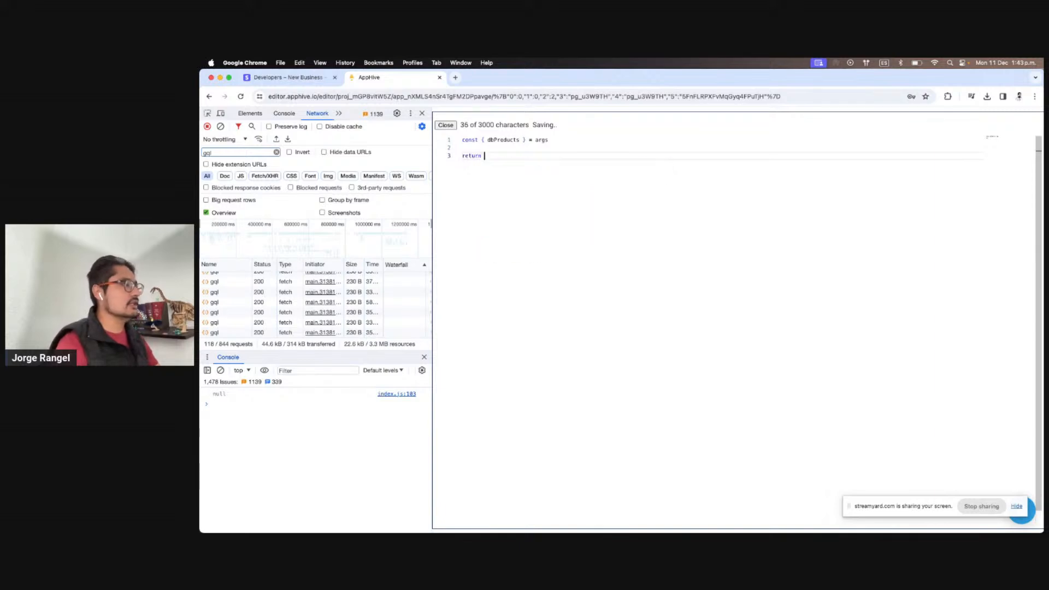
type("dbProducts ??")
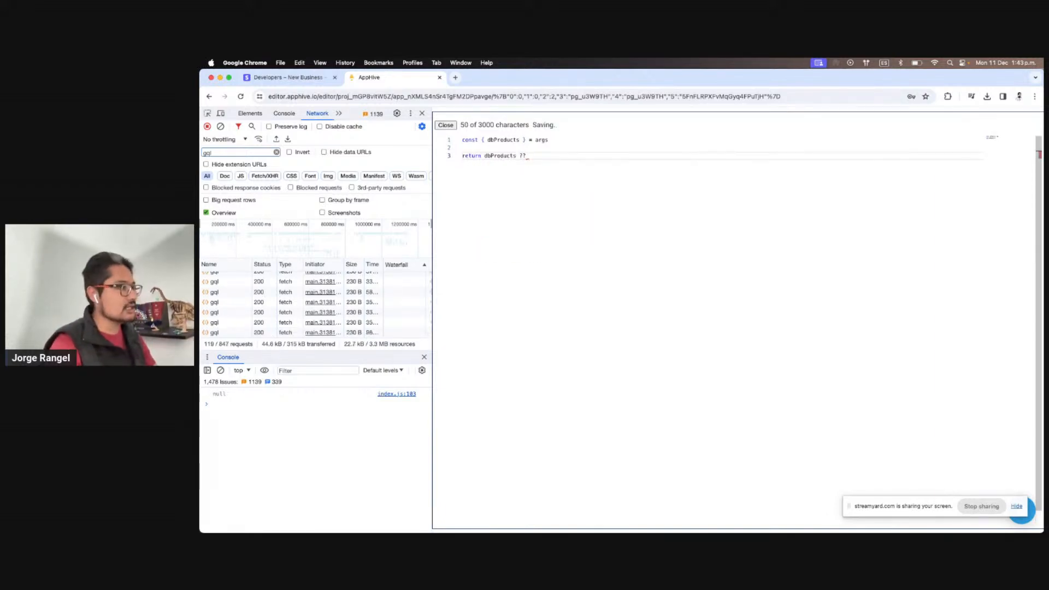
type(" []")
key("Return")
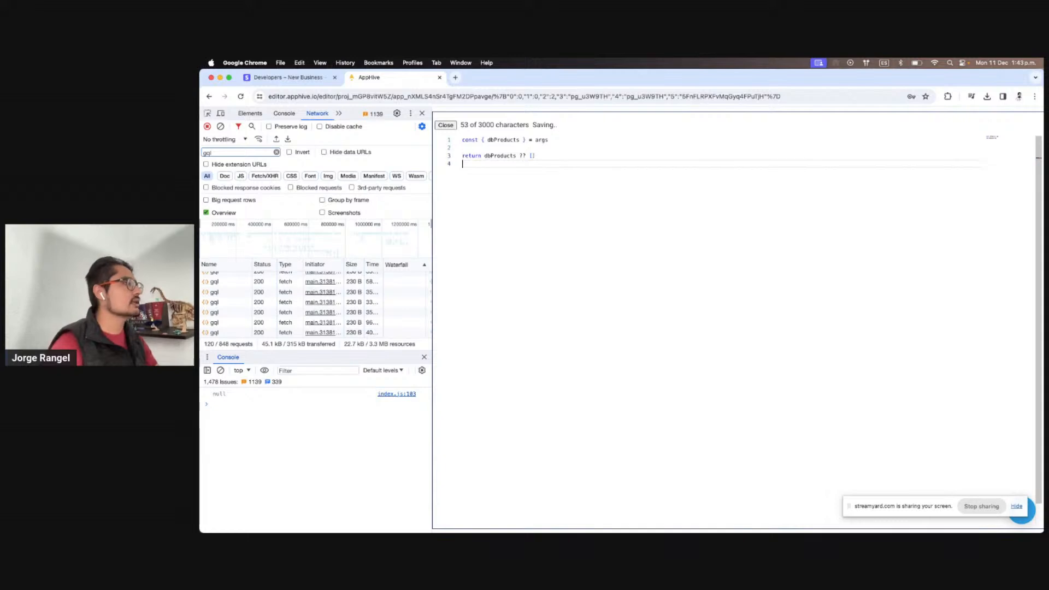
Highlight the ?? operator and dbProducts in the return line, then close the code editor
left_click_drag(525, 156, 519, 156)
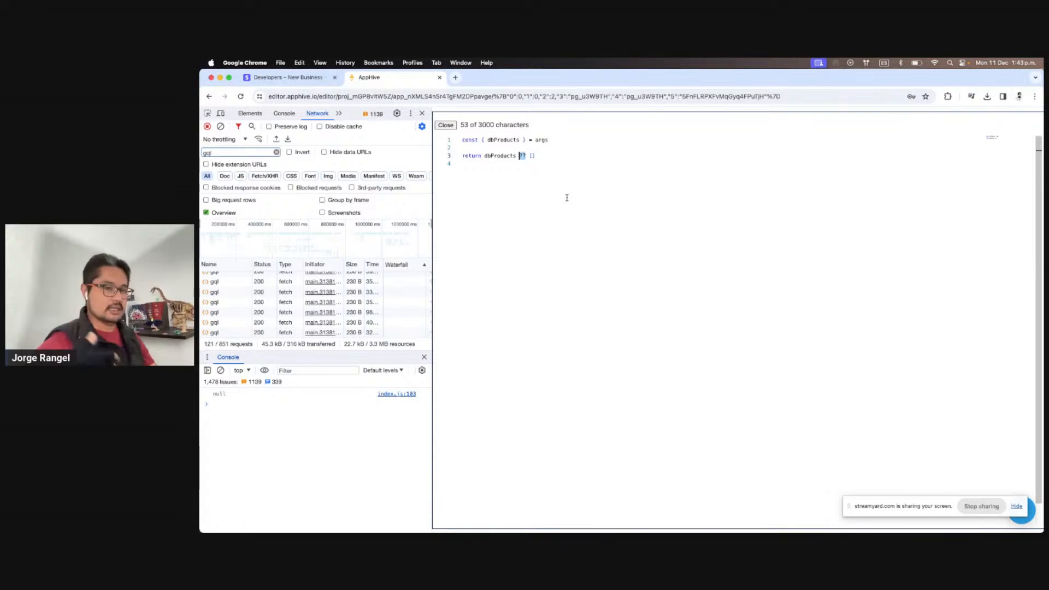
double_click(498, 156)
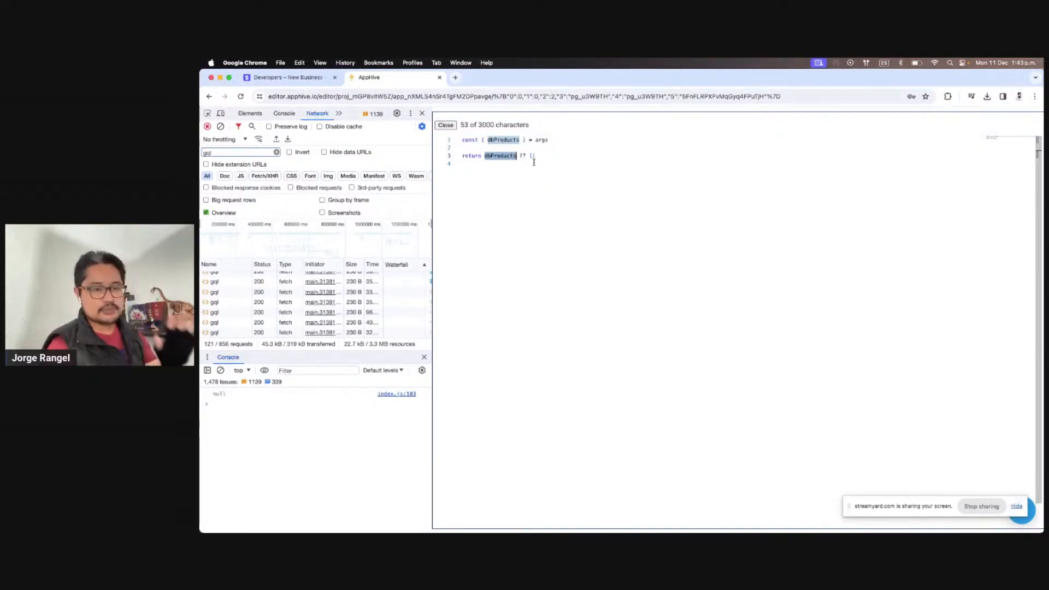
scroll(533, 162, "down", 1)
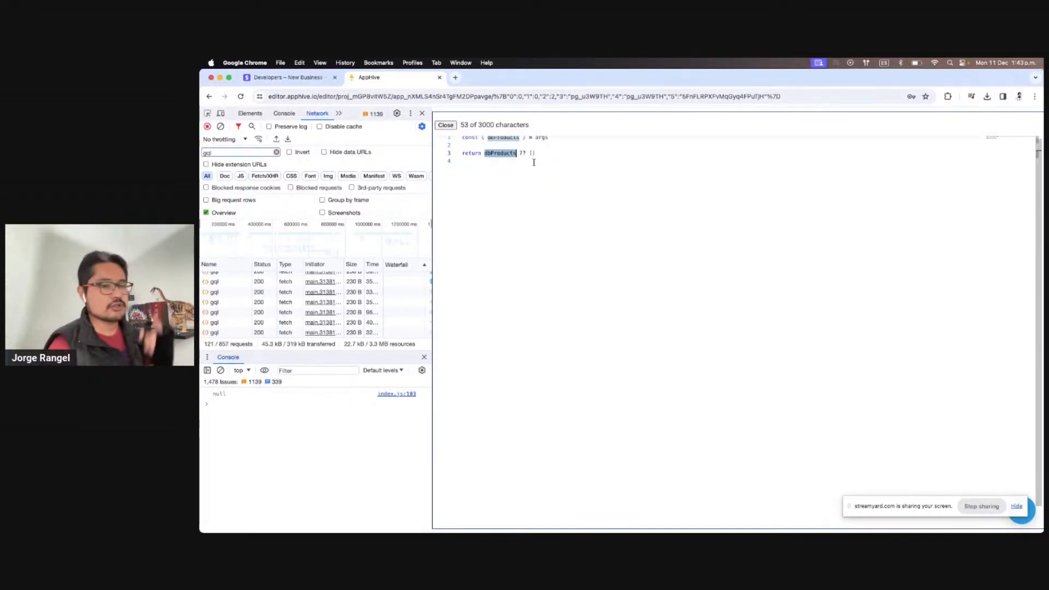
scroll(534, 163, "up", 1)
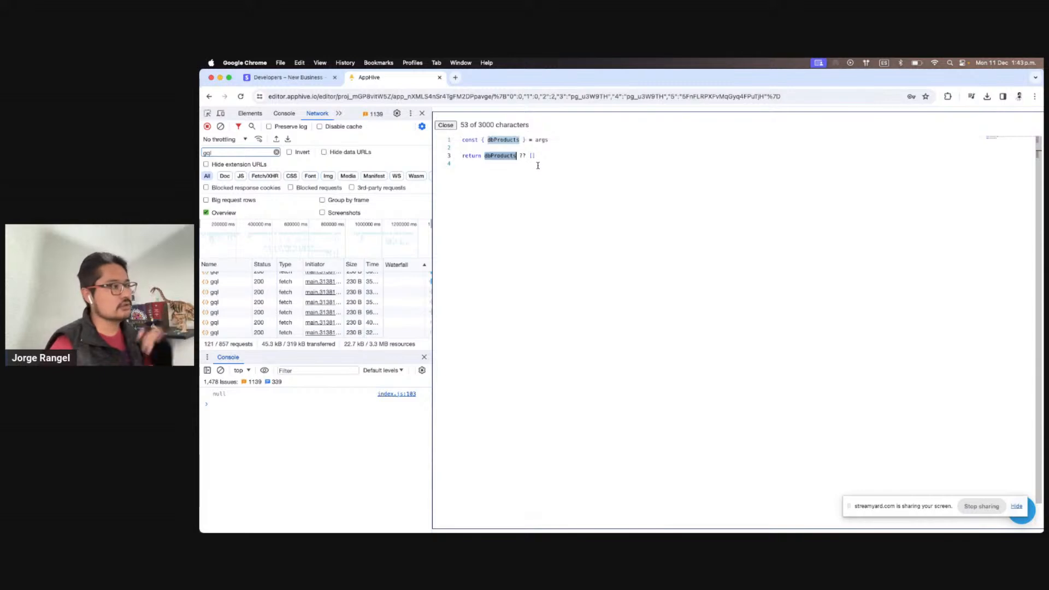
double_click(506, 156)
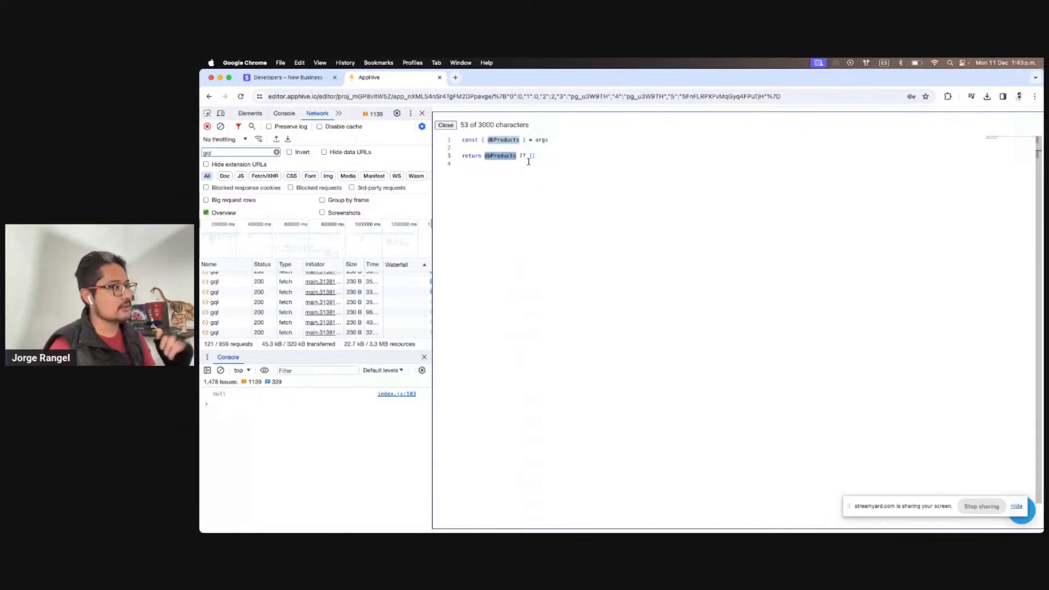
left_click(528, 162)
left_click(545, 201)
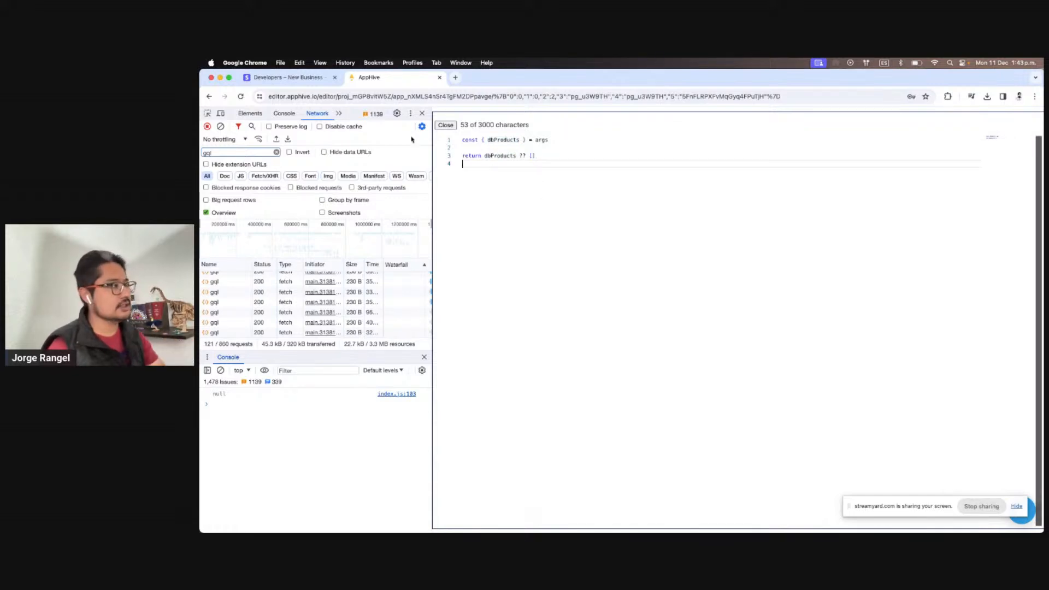
left_click(445, 127)
scroll(862, 381, "down", 2)
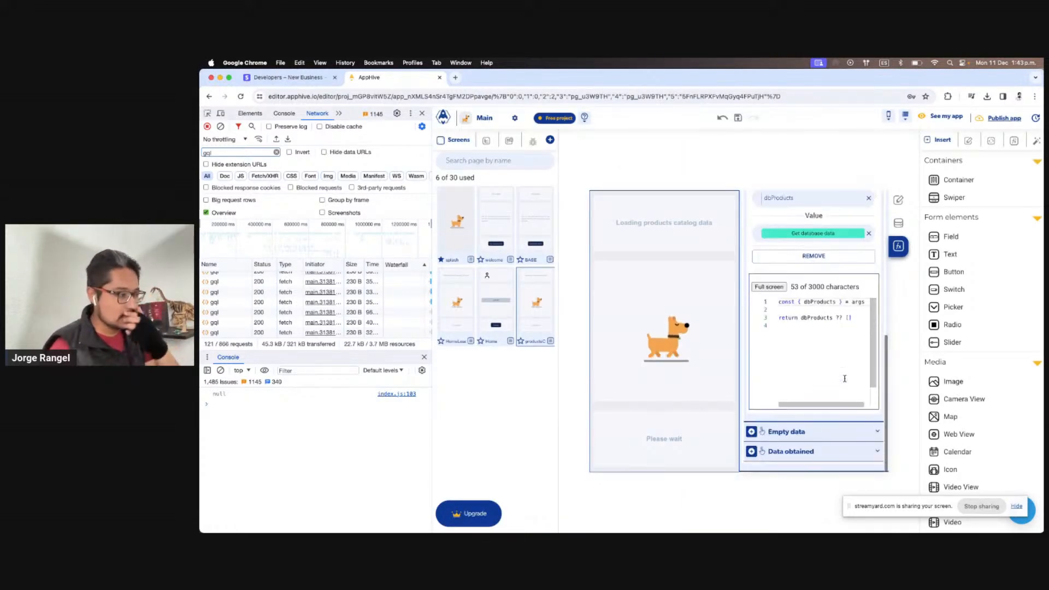
Add a debugLog action under End that logs the formatProducts output from PreviusOutputs
scroll(779, 416, "up", 4)
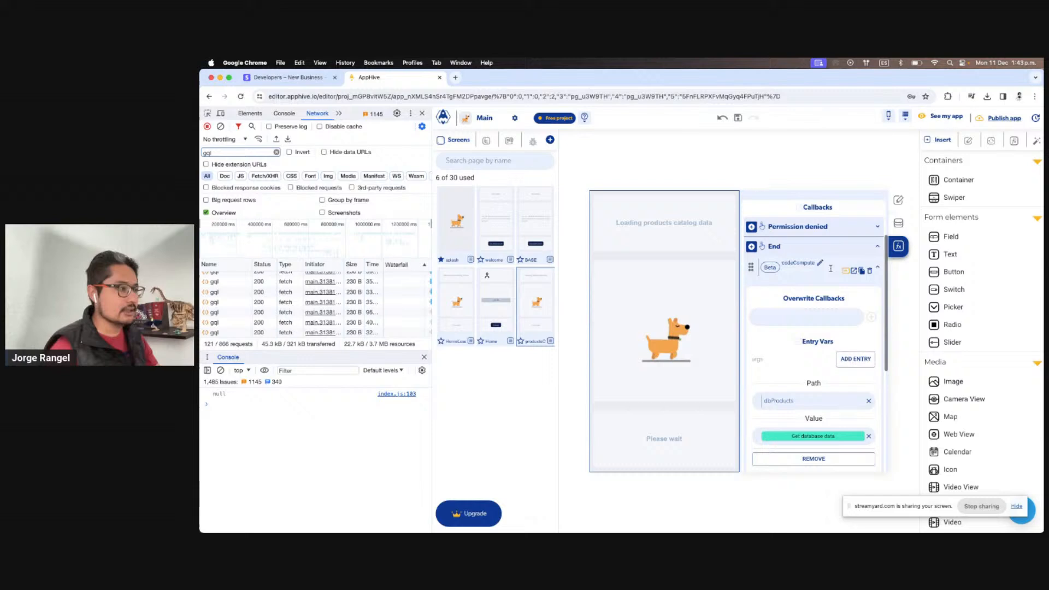
left_click(751, 246)
type("code")
double_click(793, 287)
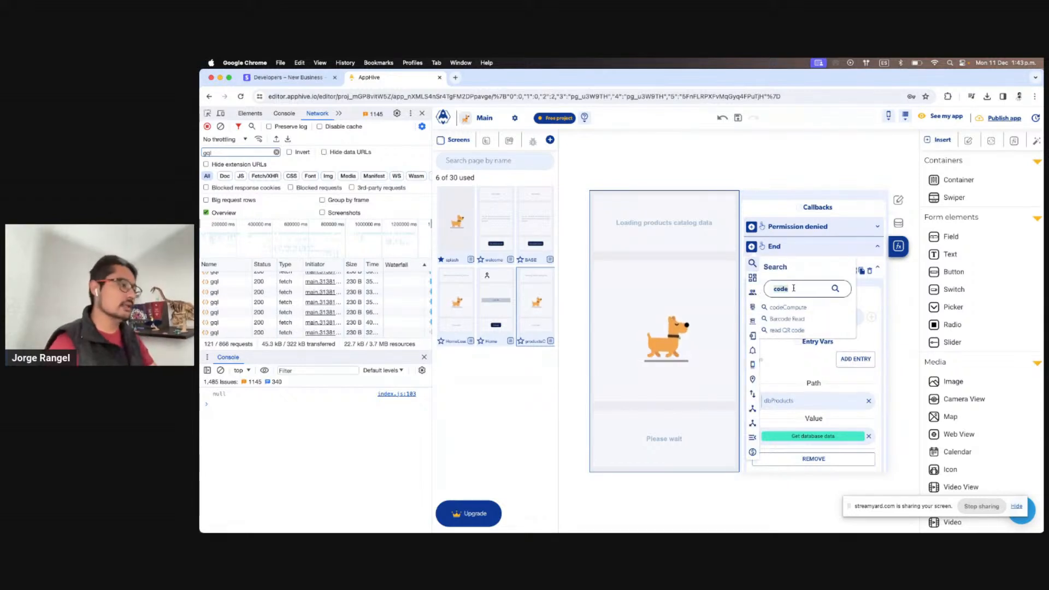
type("doc")
key("BackSpace")
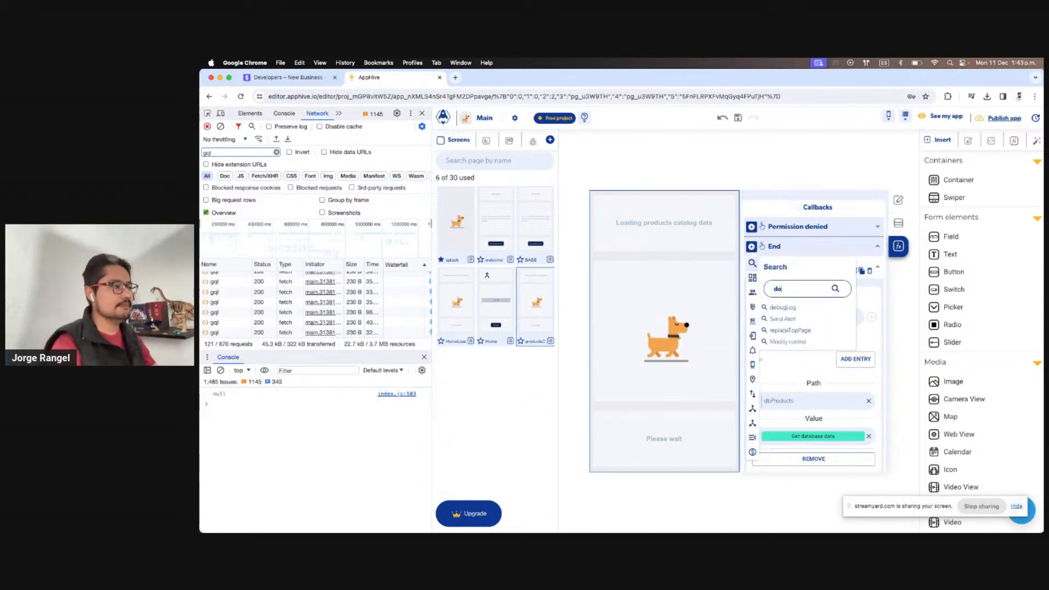
left_click(782, 307)
left_click(803, 401)
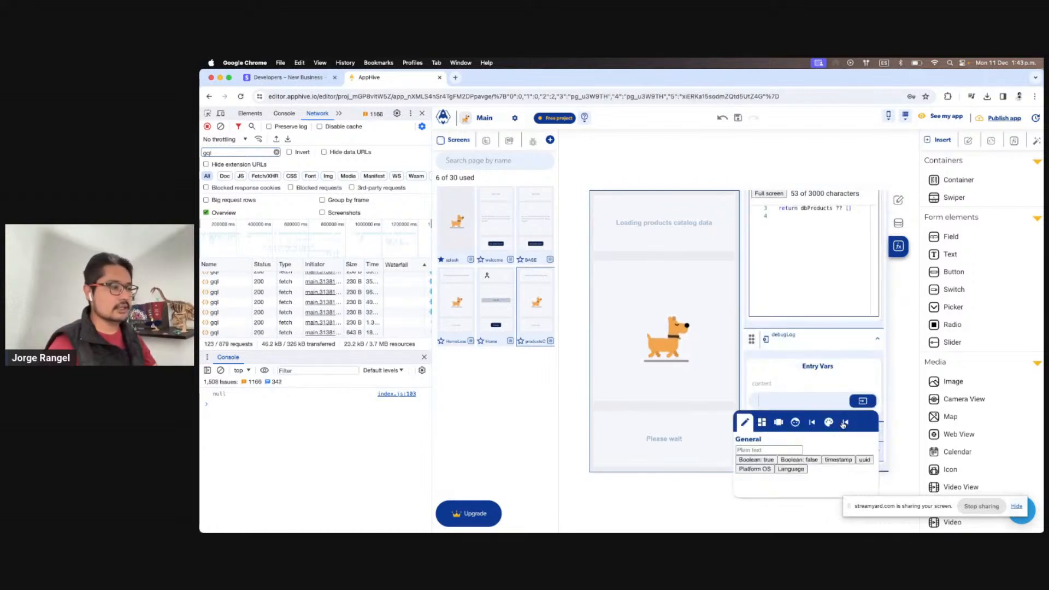
left_click(858, 422)
left_click(827, 468)
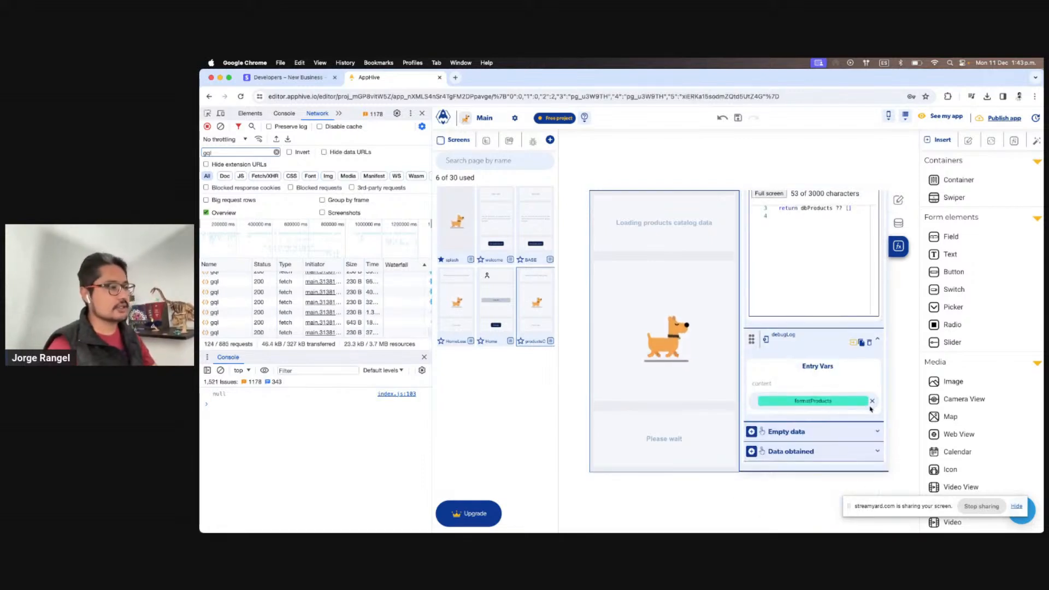
Name the Get database data output getProductsFromDb and switch to the iPad app
left_click(816, 269)
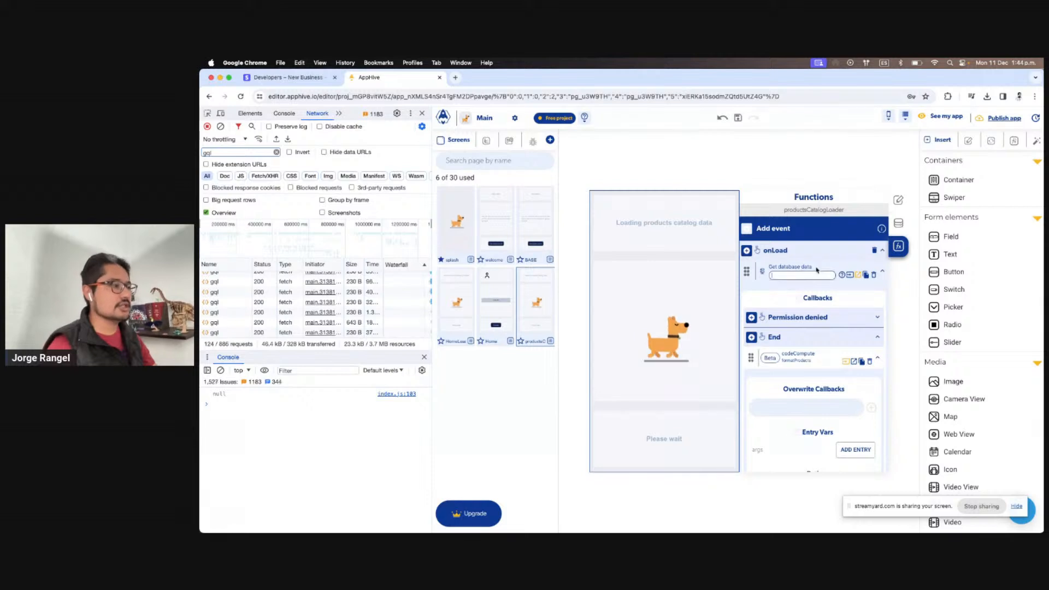
type("get")
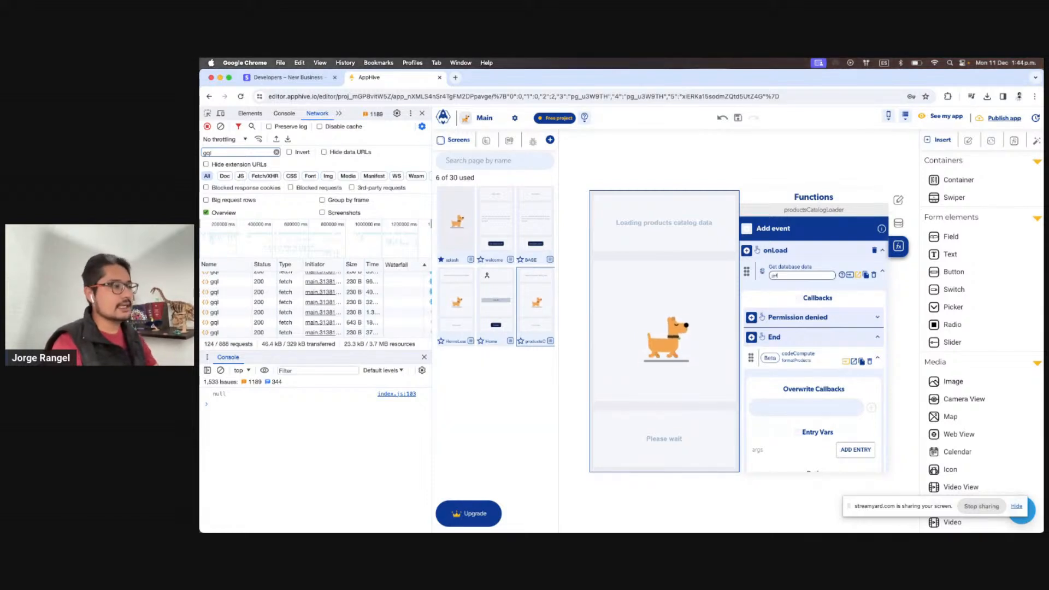
type("ProductsFrom")
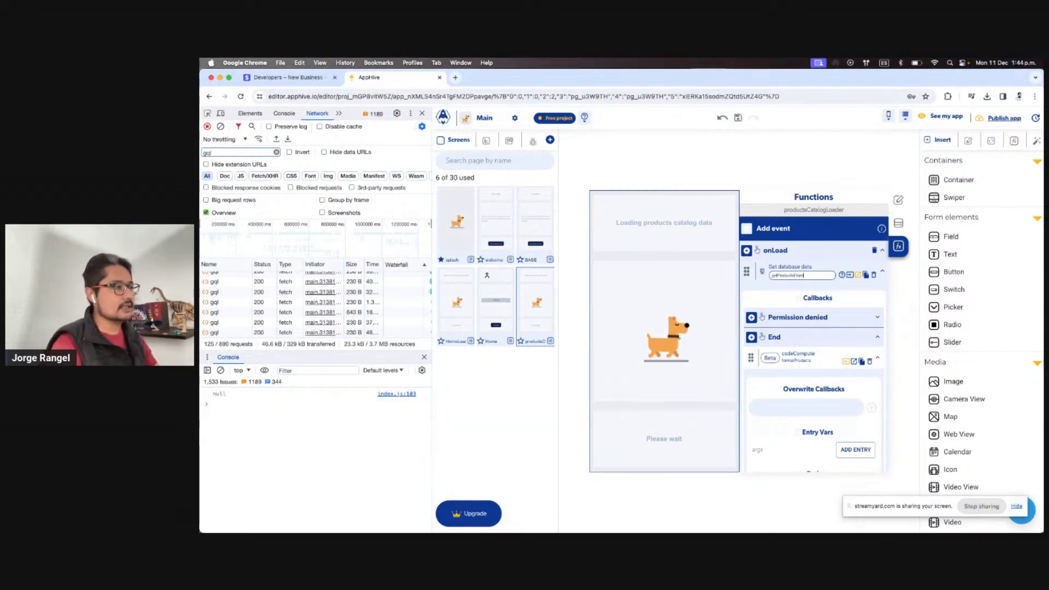
type("Db")
key("Return")
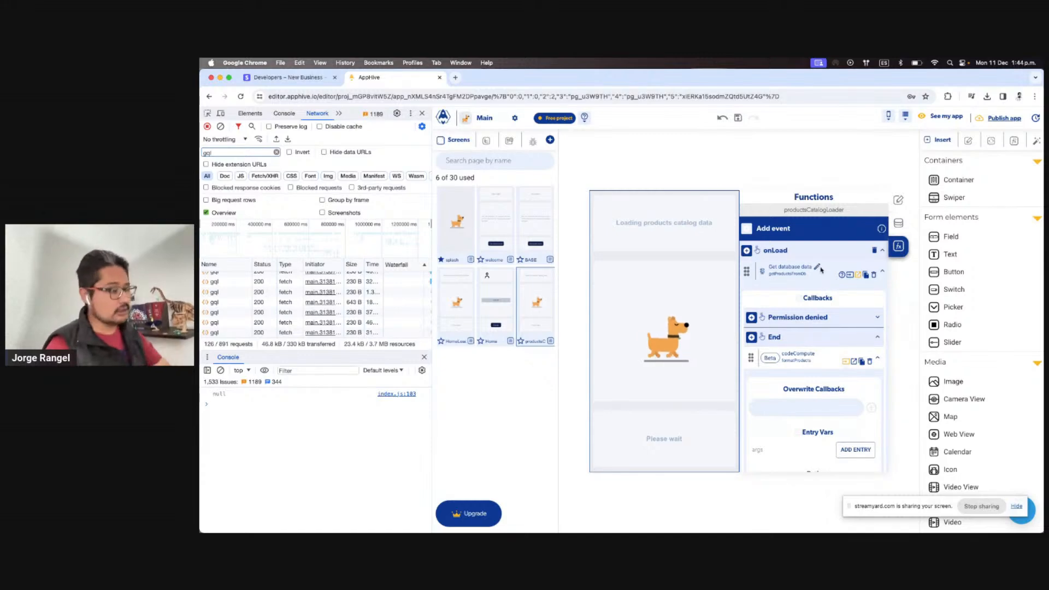
key("ctrl+Right")
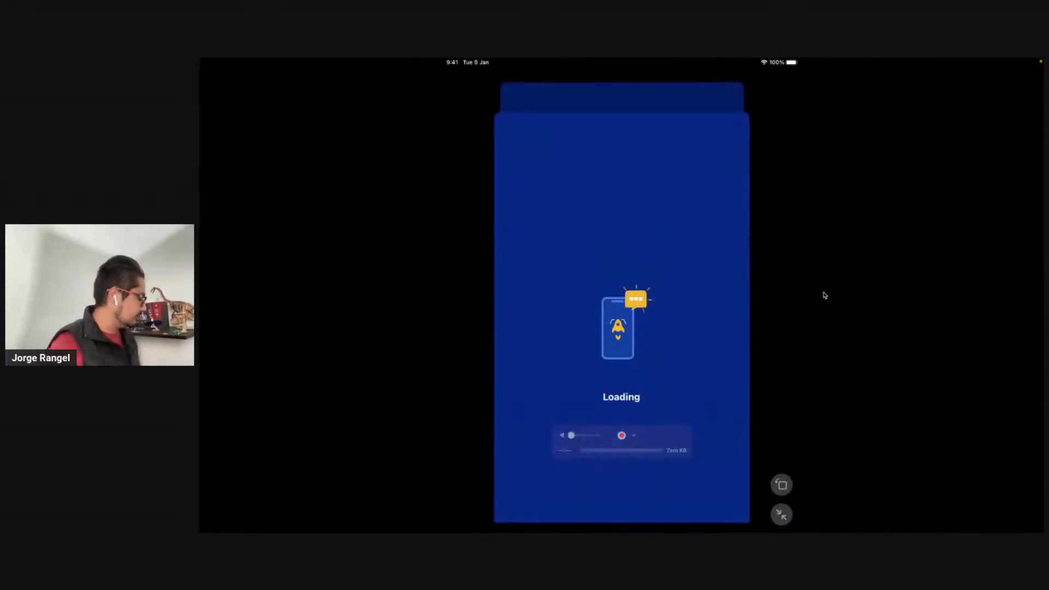
Open the Debug Logs view, clear the existing entries, and rerun the app on the iPad
key("ctrl+Left")
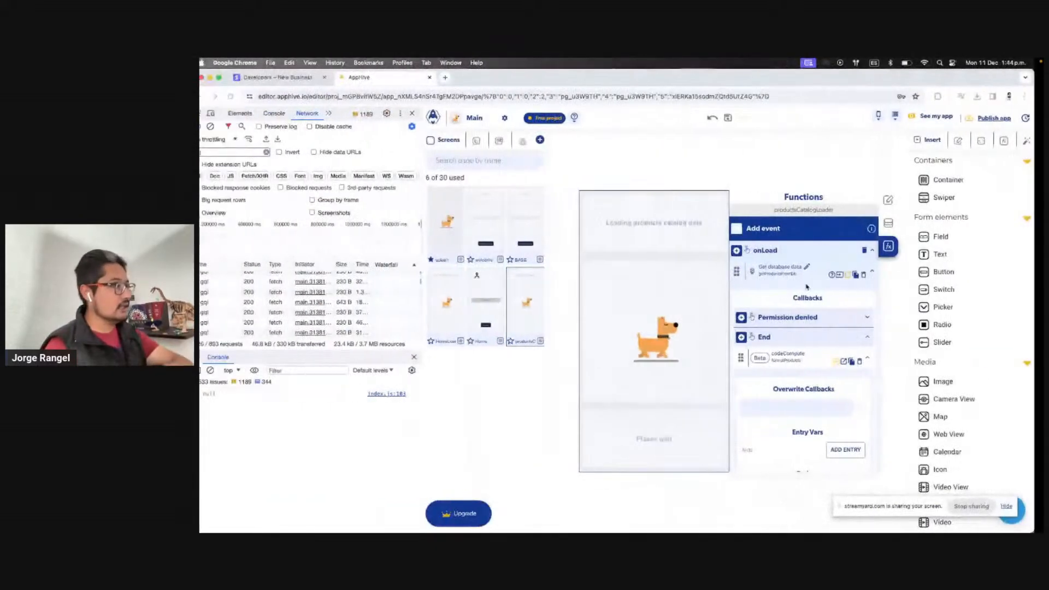
left_click(532, 141)
left_click(491, 165)
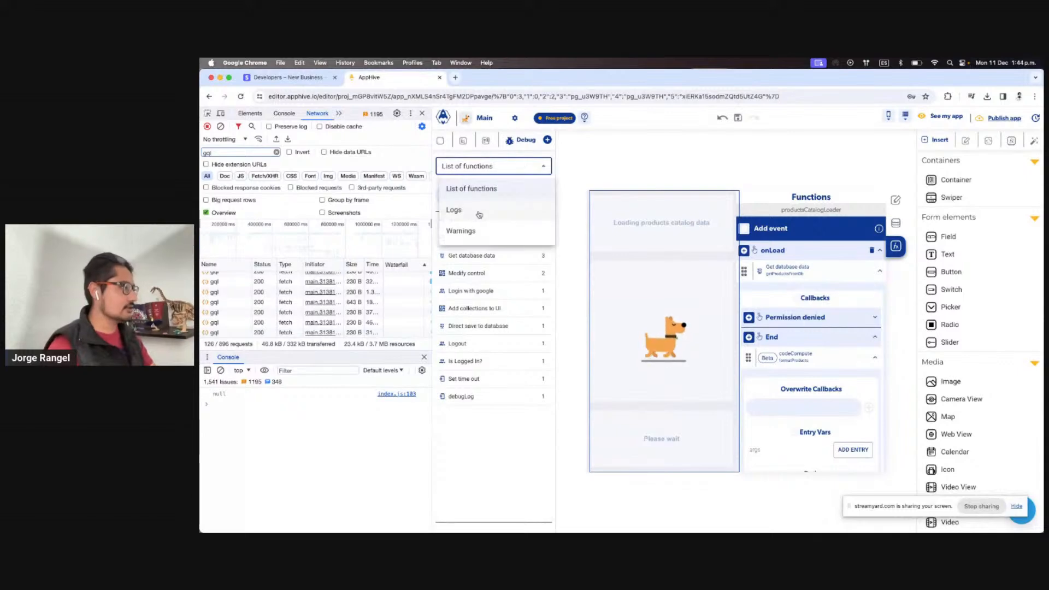
left_click(476, 213)
left_click(525, 187)
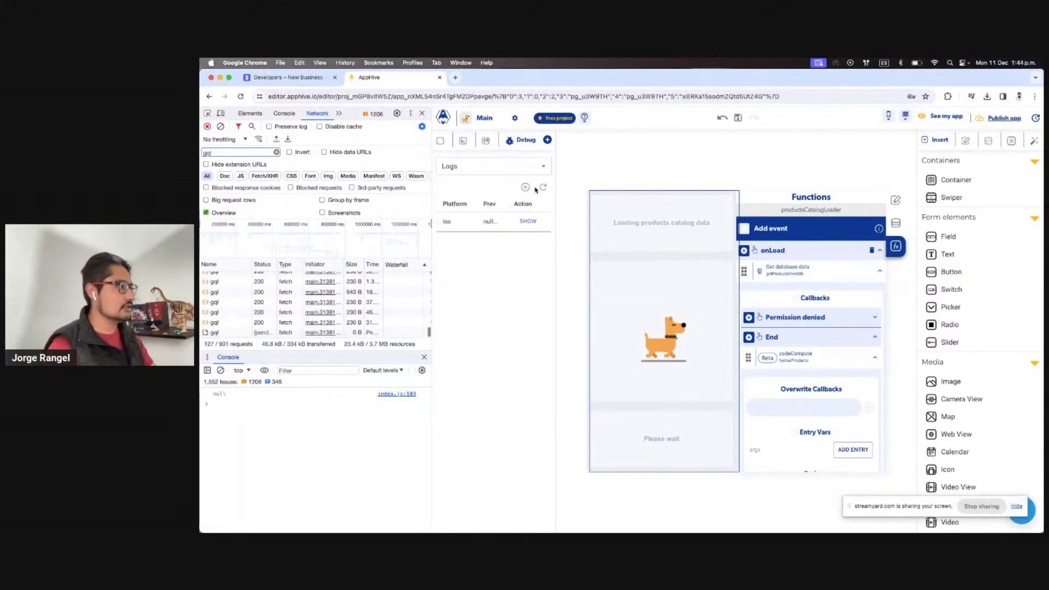
key("ctrl+Right")
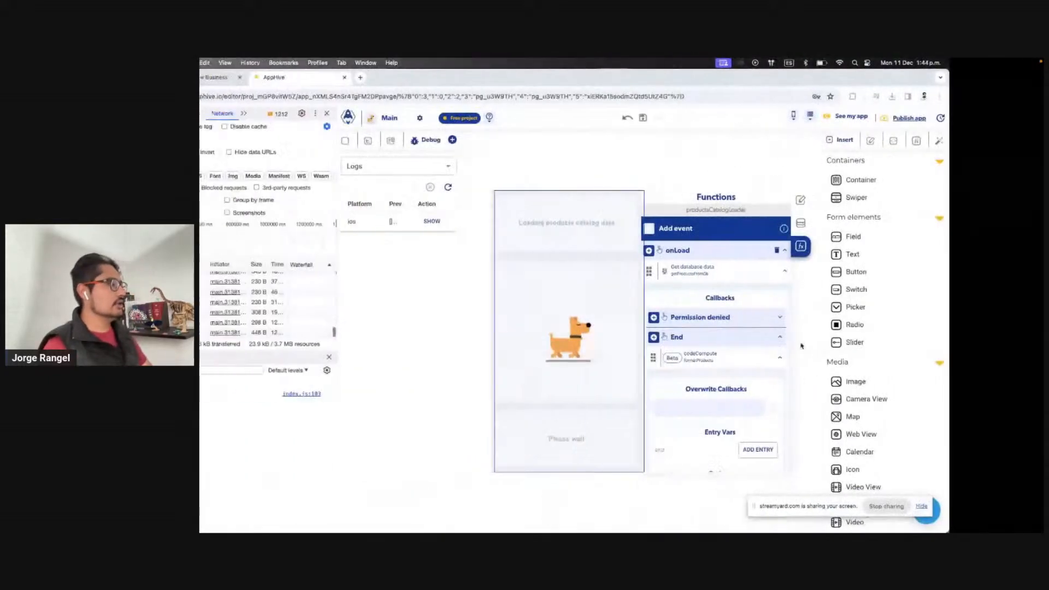
Inspect the logged value's details, then bring back the Screens list
key("ctrl+Left")
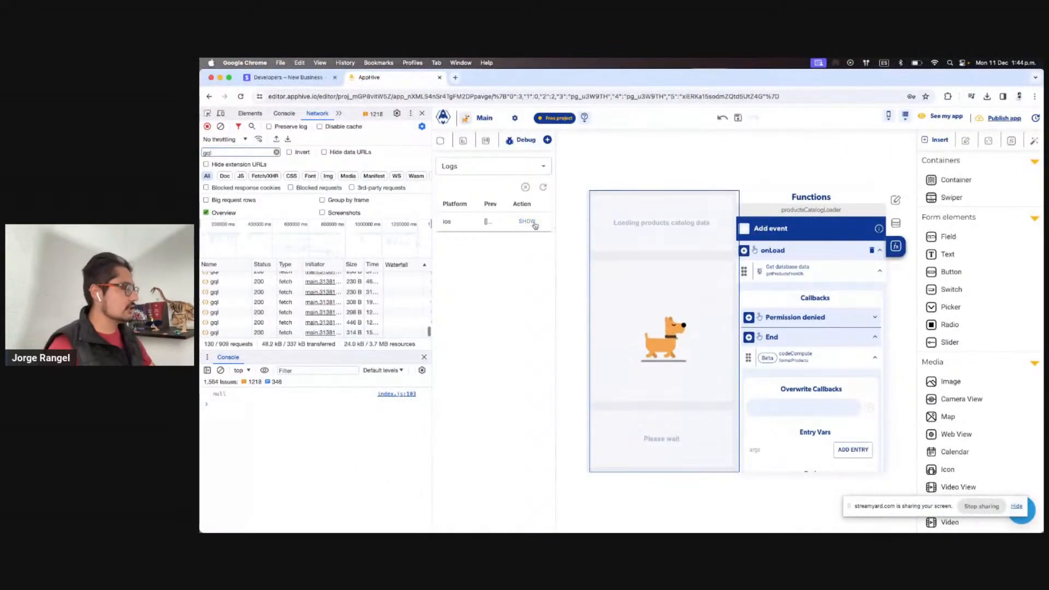
left_click(528, 222)
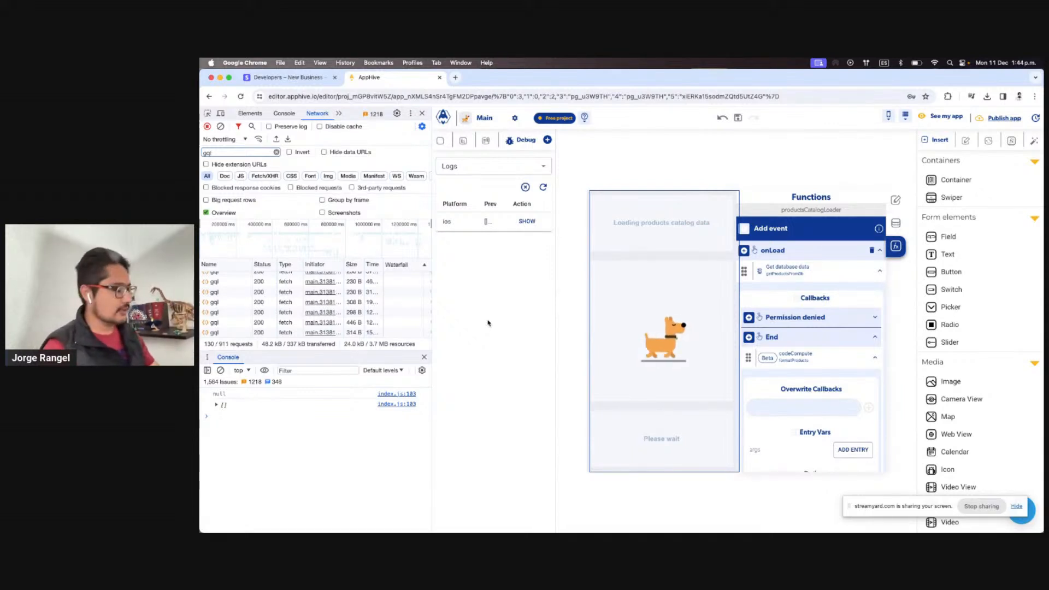
left_click(437, 145)
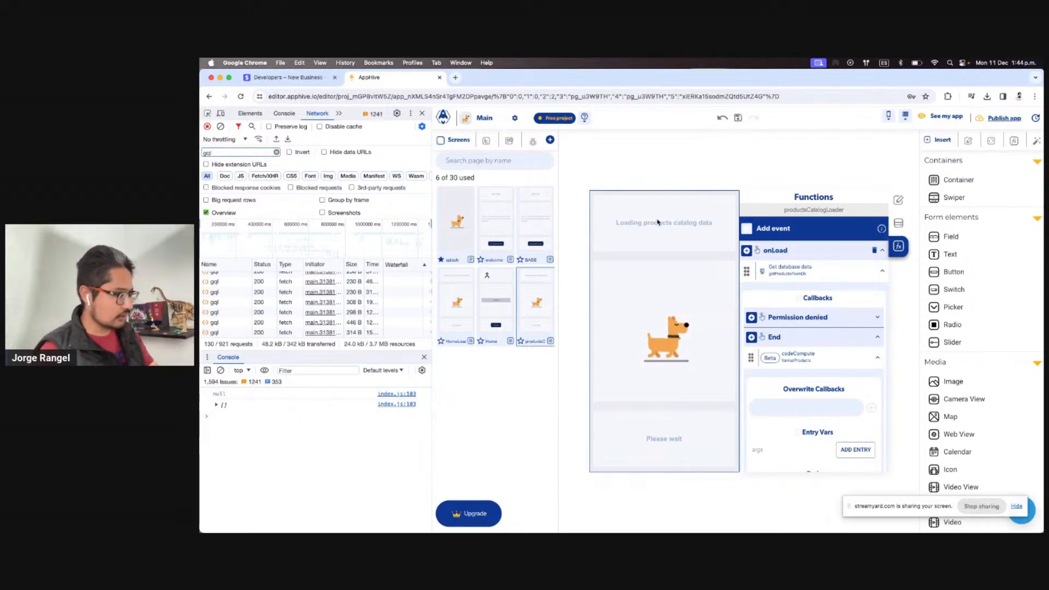
Duplicate productsCatalogLoader and delete the dog image, Please wait and loading texts on the copy
left_click(550, 342)
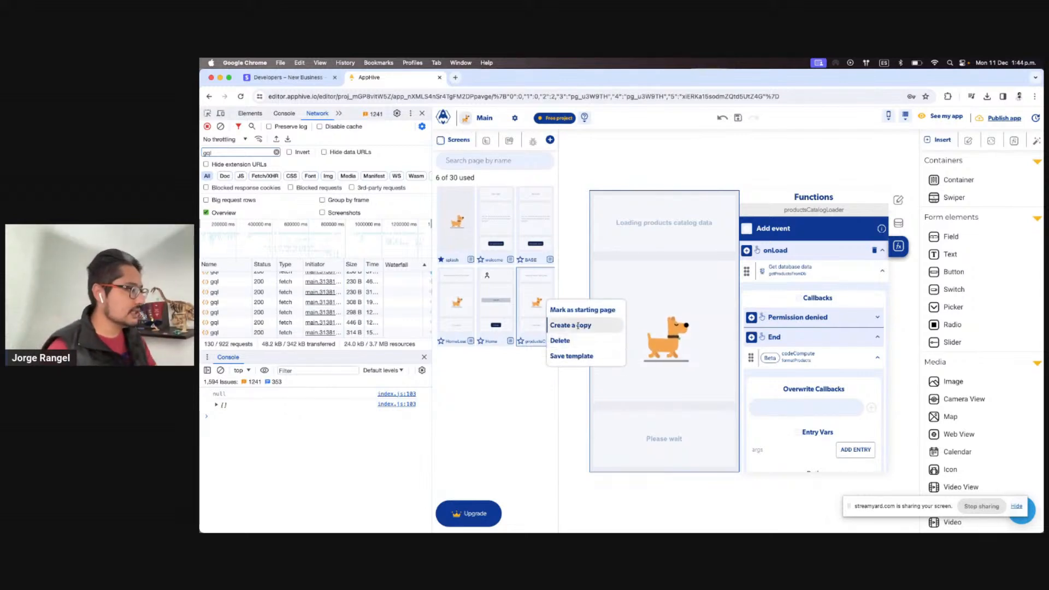
left_click(578, 326)
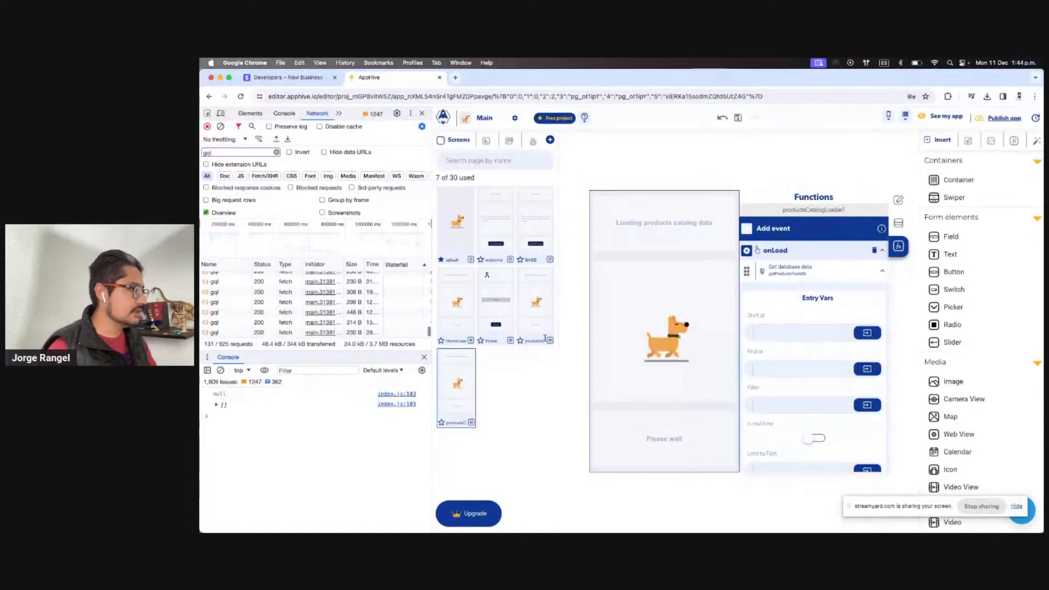
left_click(685, 346)
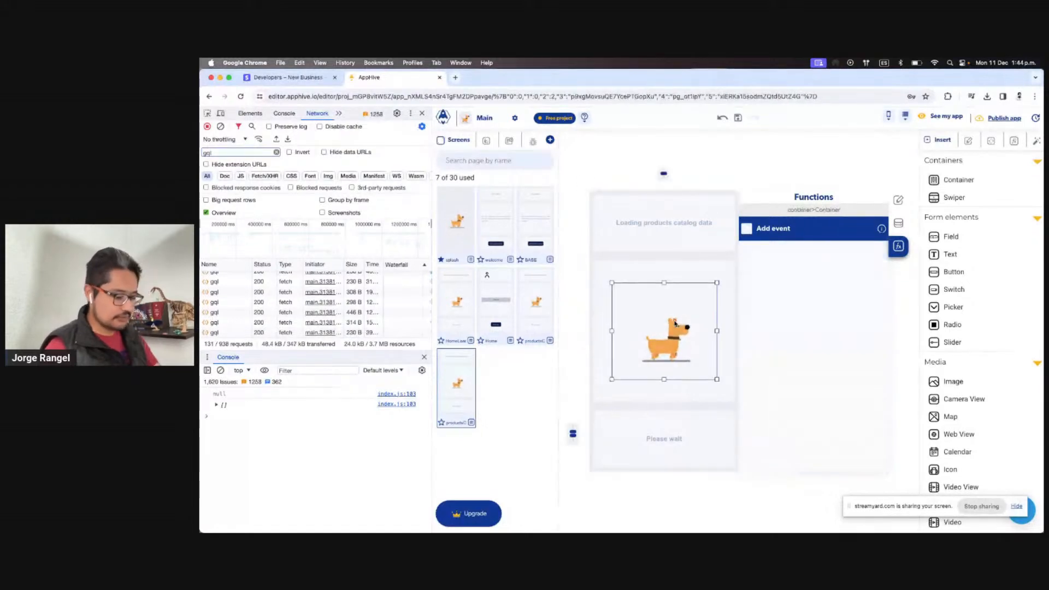
left_click(676, 441)
left_click(665, 227)
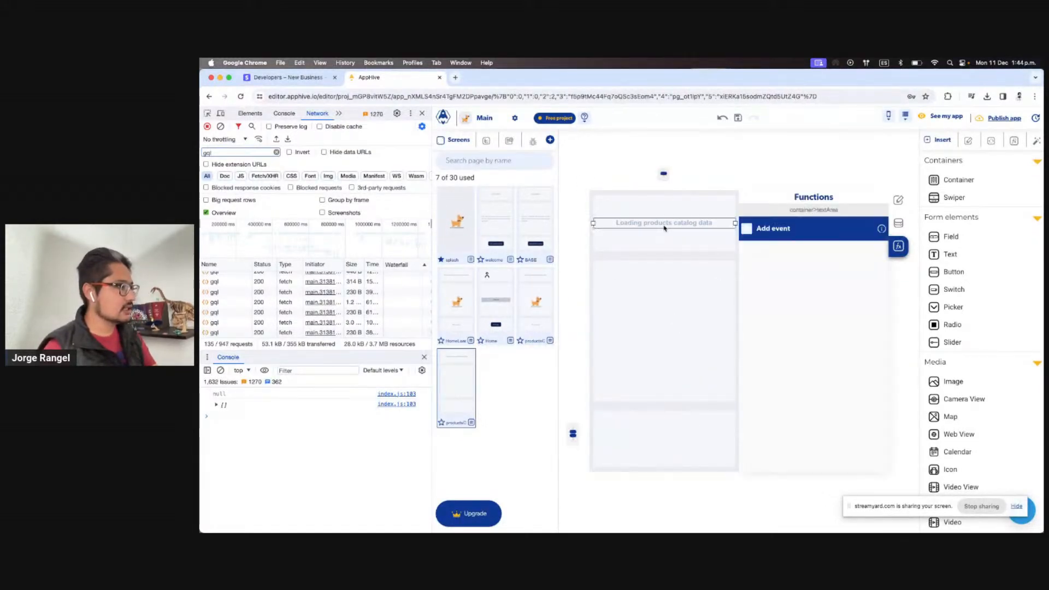
Restart and check the app on the iPad, then return to the copied screen
key("ctrl+Right")
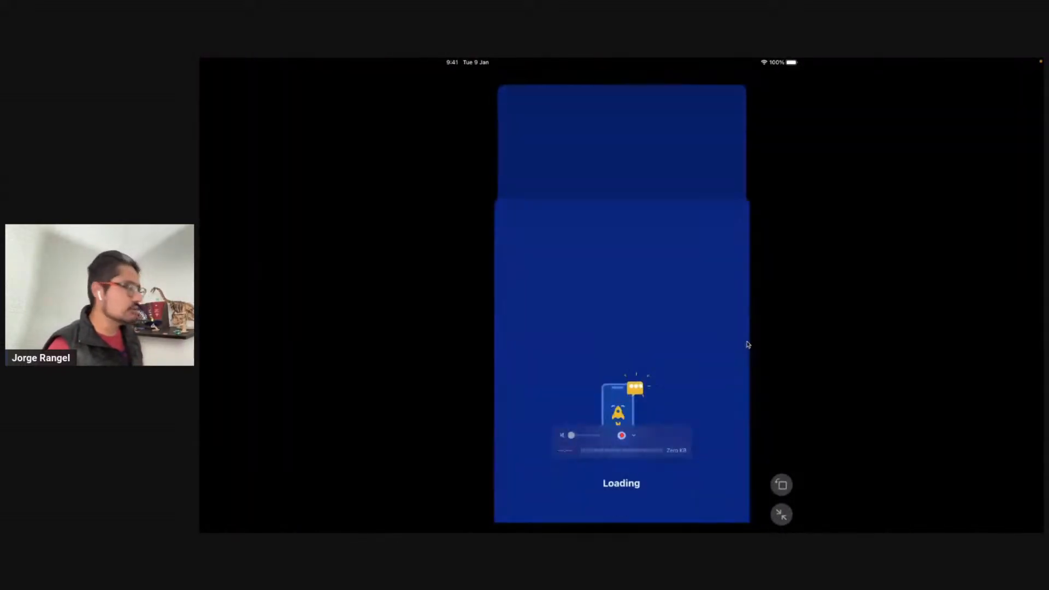
key("ctrl+Left")
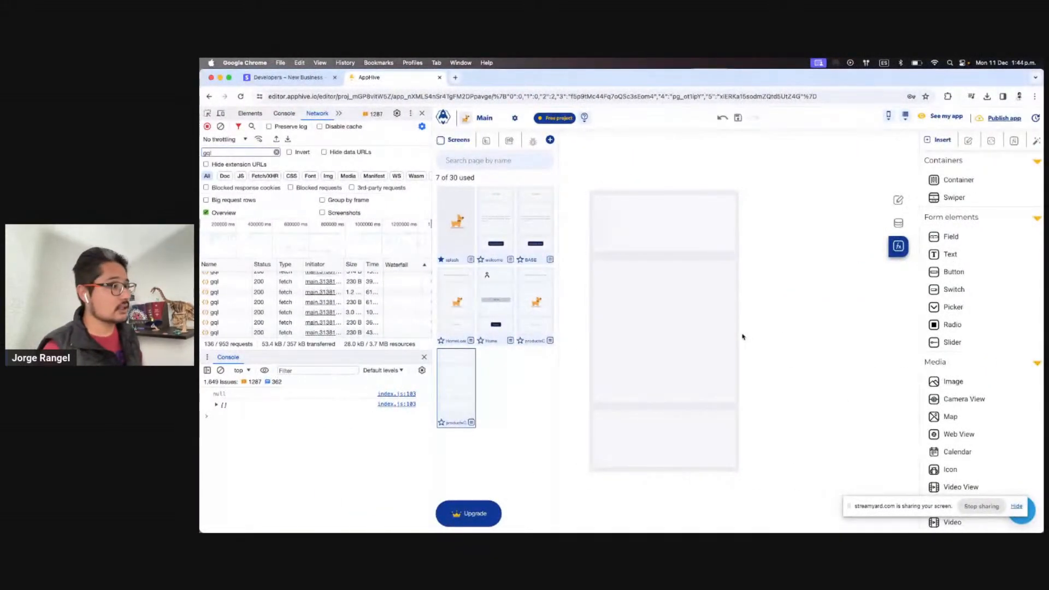
key("ctrl+Right")
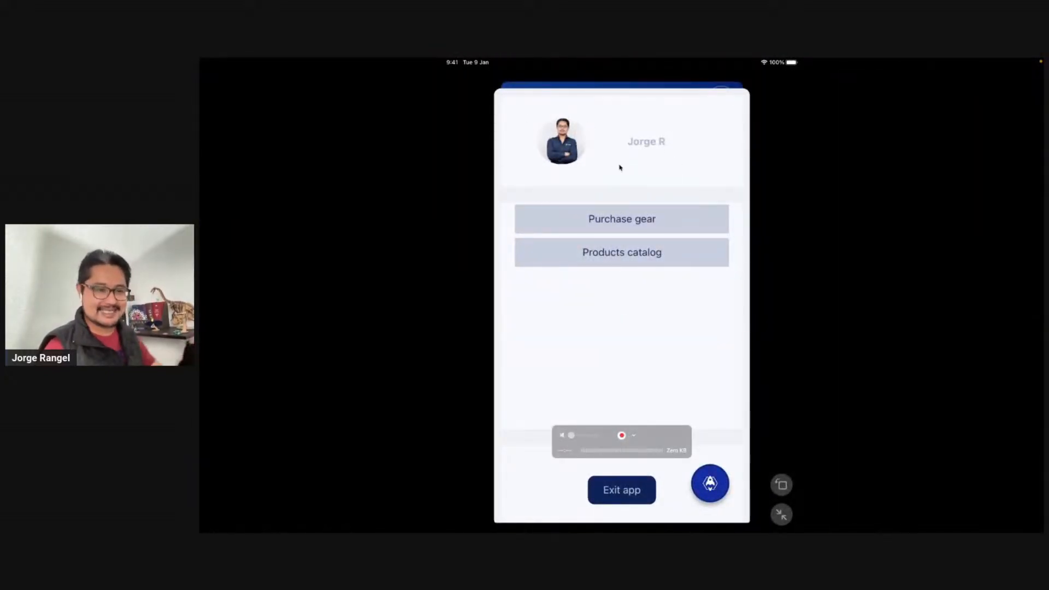
key("ctrl+Left")
left_click(447, 395)
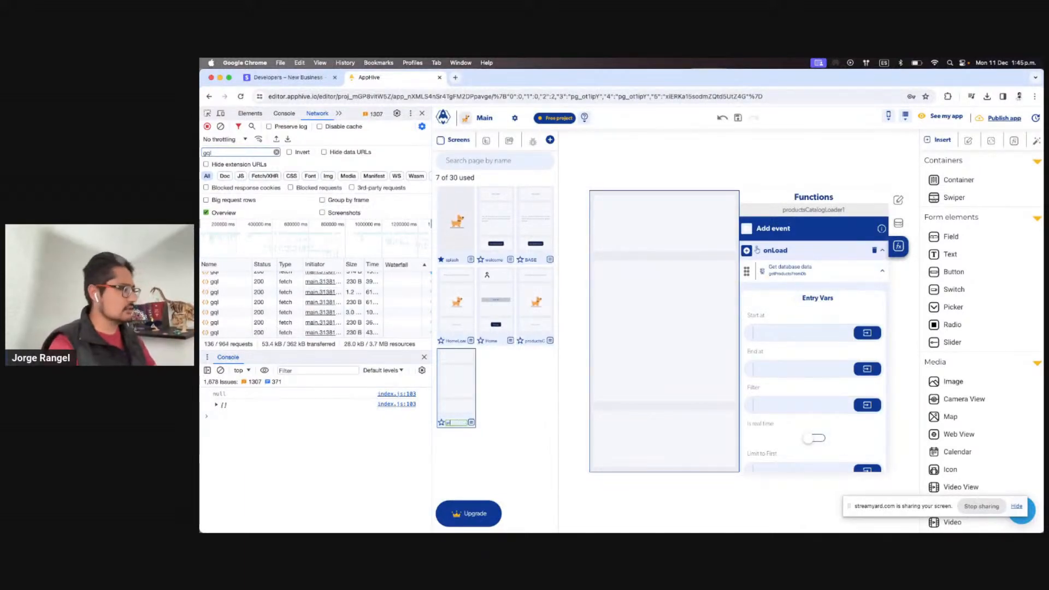
Rename the copy to productsCatalog and delete the loader's debugLog step
type("productsCa")
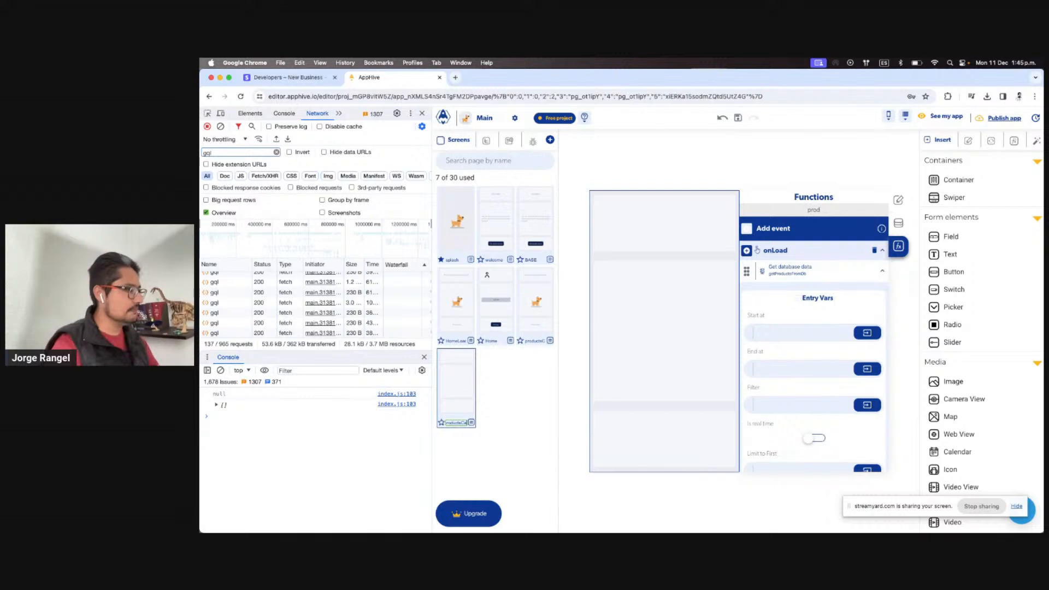
type("talog")
left_click(489, 370)
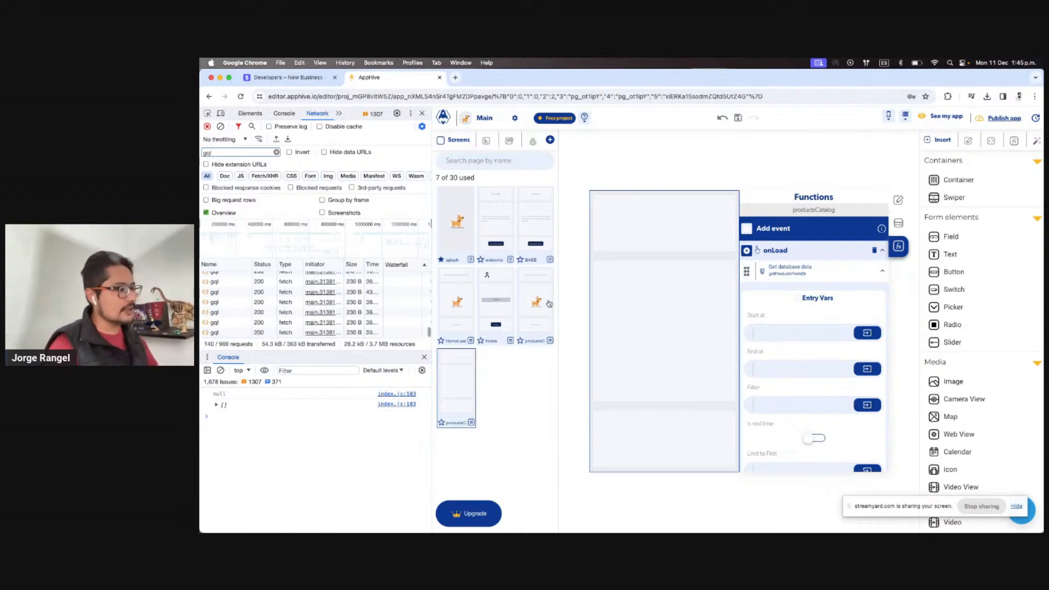
left_click(549, 304)
scroll(820, 384, "down", 5)
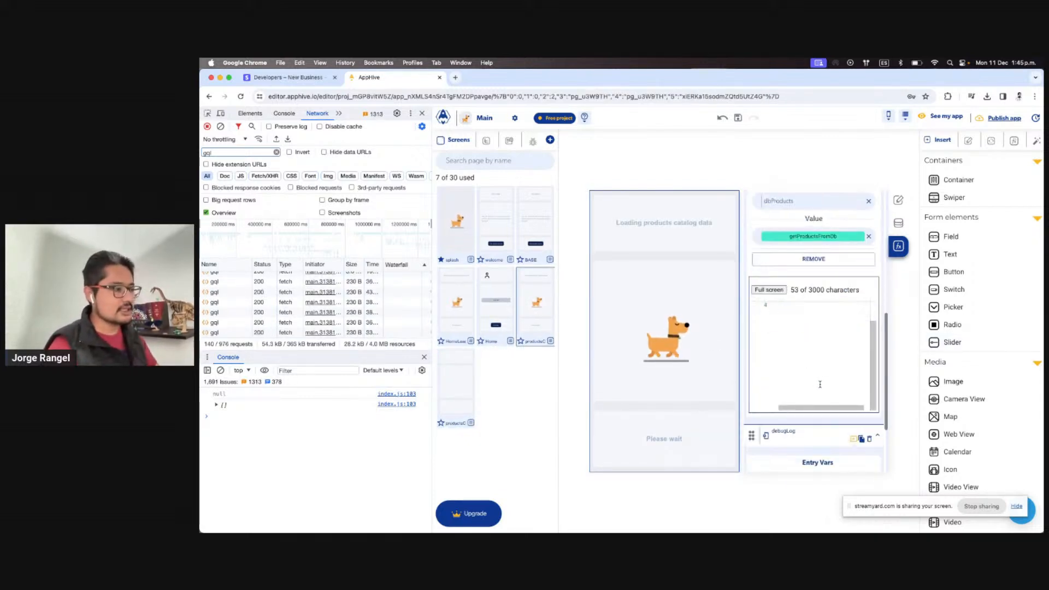
scroll(819, 384, "down", 2)
left_click(869, 385)
scroll(798, 407, "up", 1)
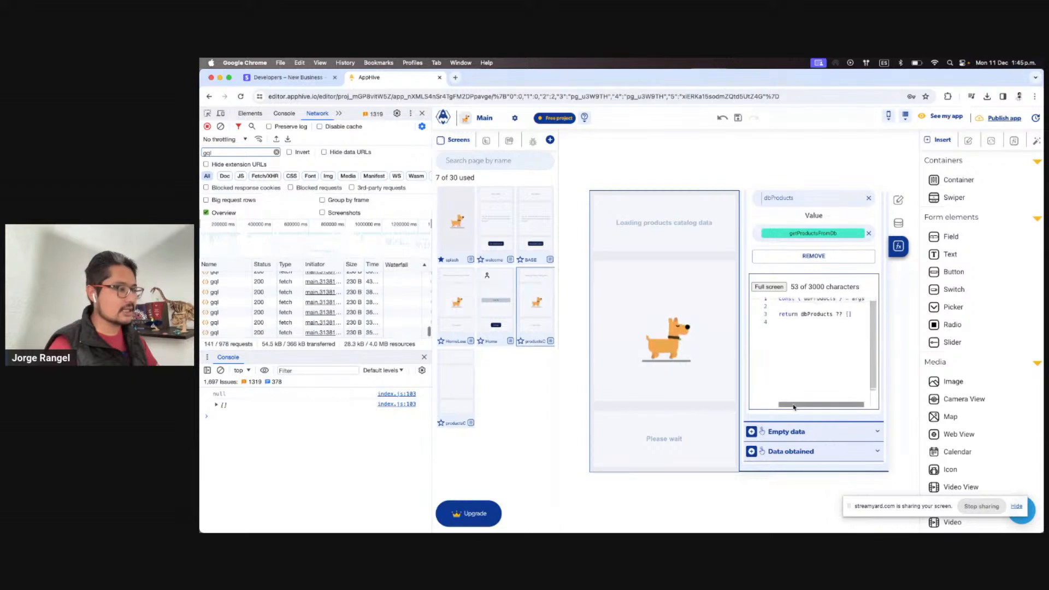
scroll(781, 336, "up", 5)
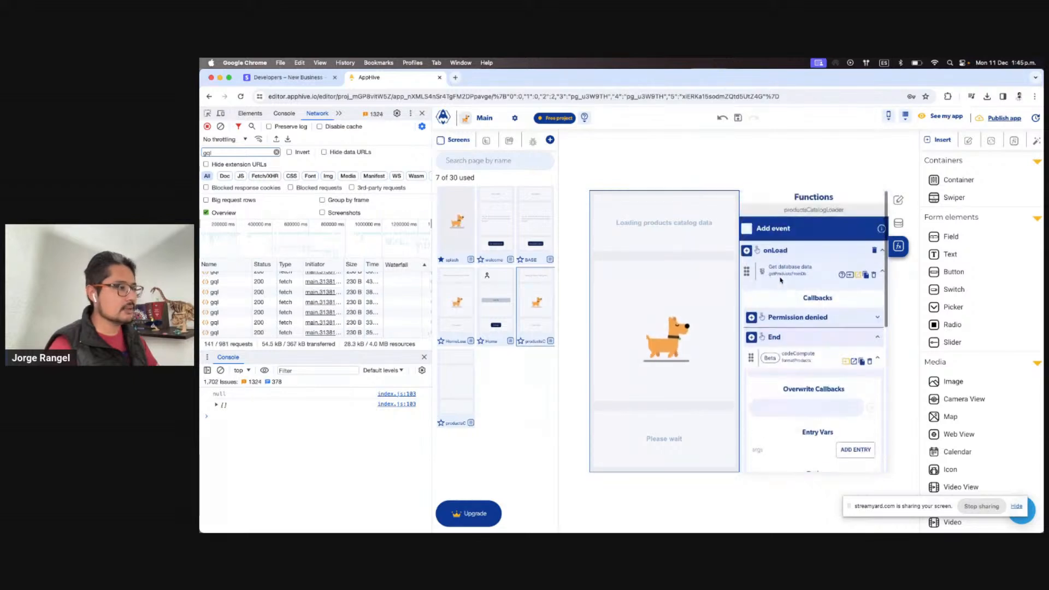
Add replaceTopPage under the loader's End with Page transition set to productsCatalog
left_click(751, 337)
type("re")
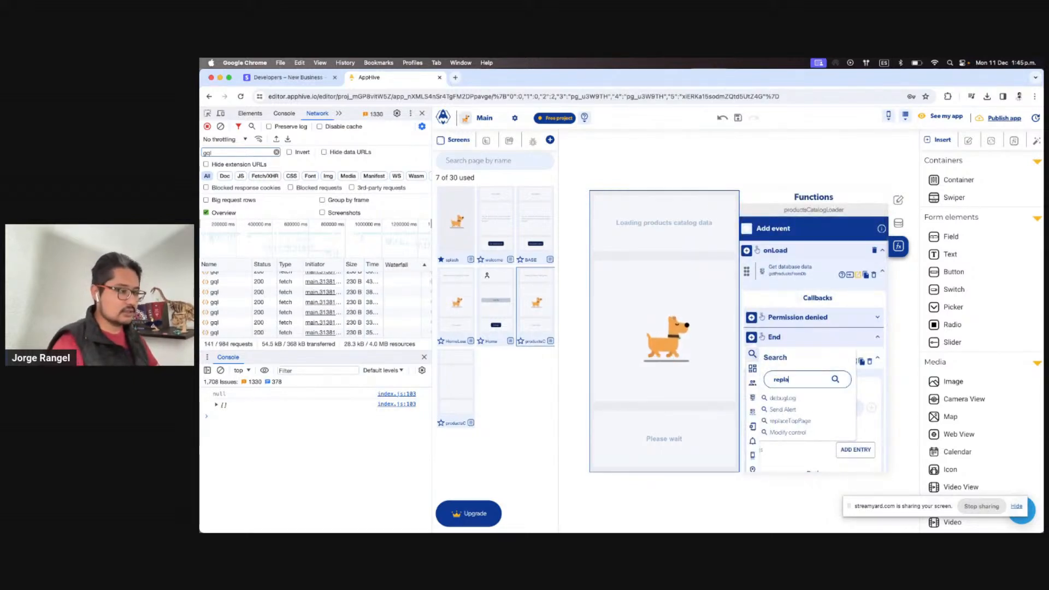
type("pla")
left_click(788, 398)
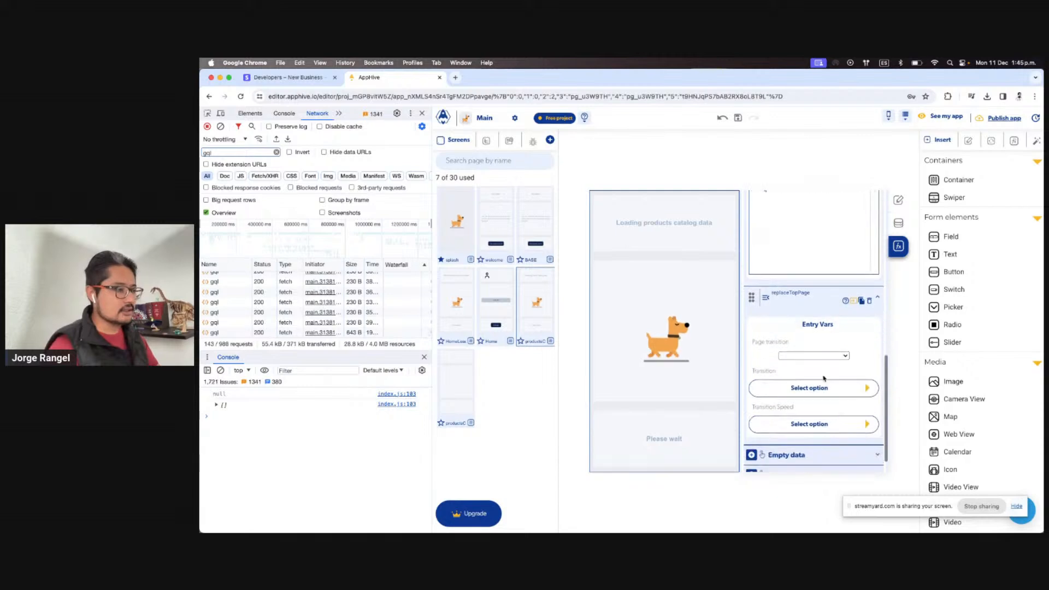
left_click(819, 355)
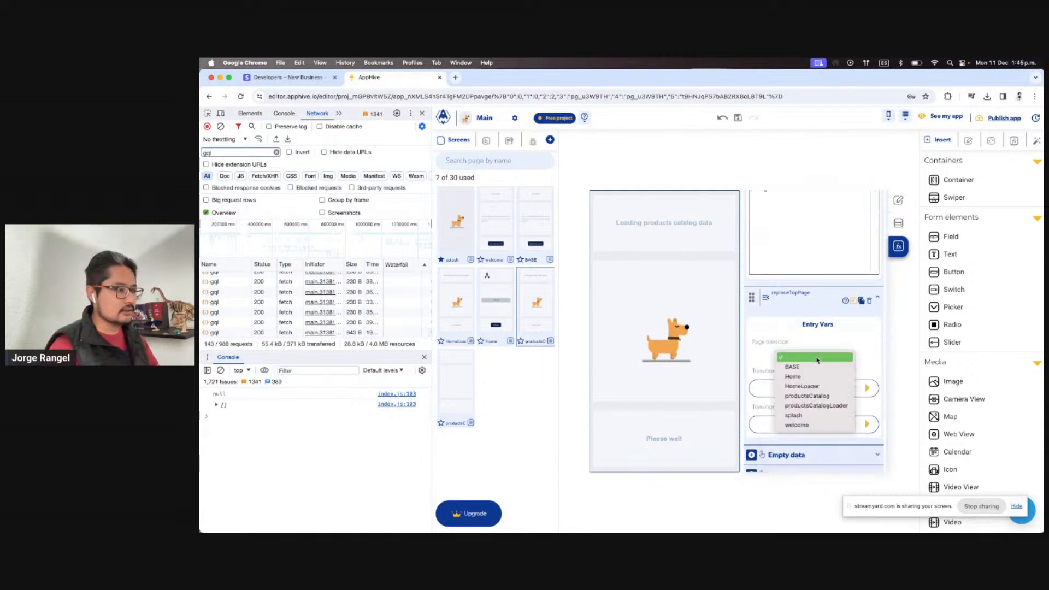
left_click(832, 398)
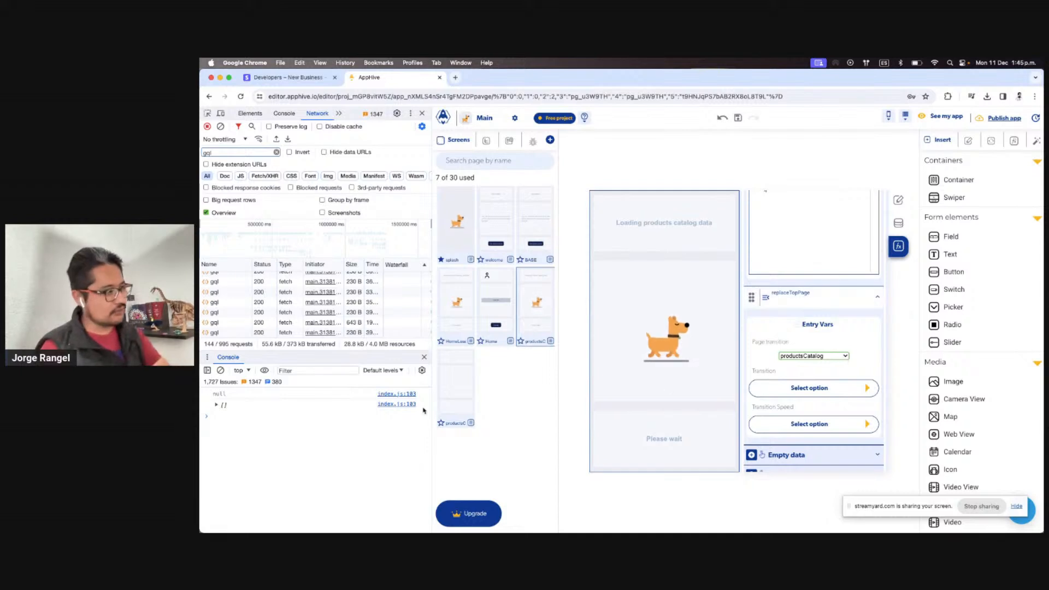
left_click(465, 392)
left_click(898, 223)
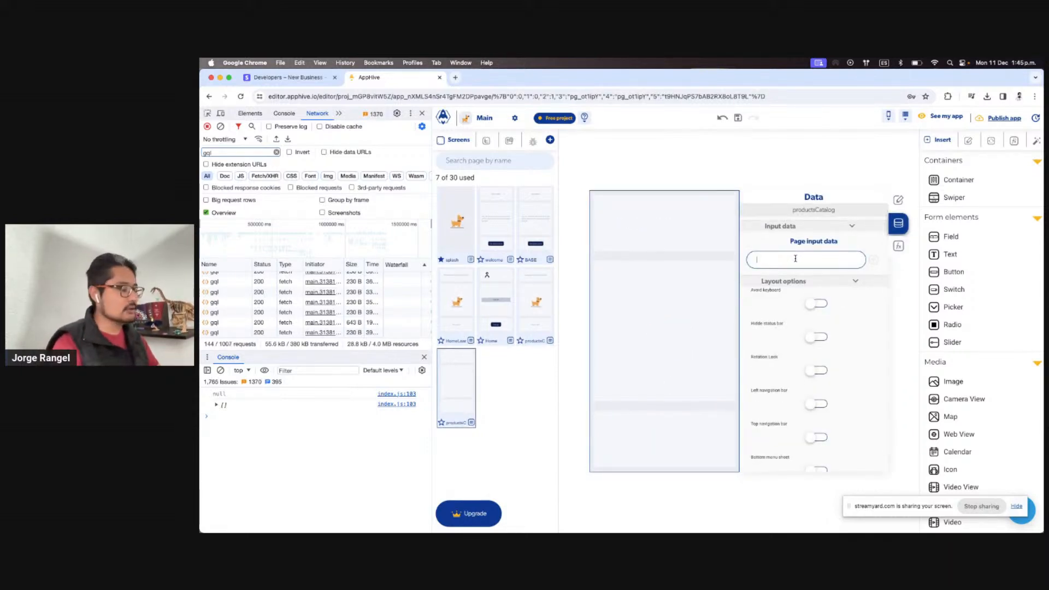
Add a products page input to the productsCatalog screen
left_click(873, 260)
left_click(536, 303)
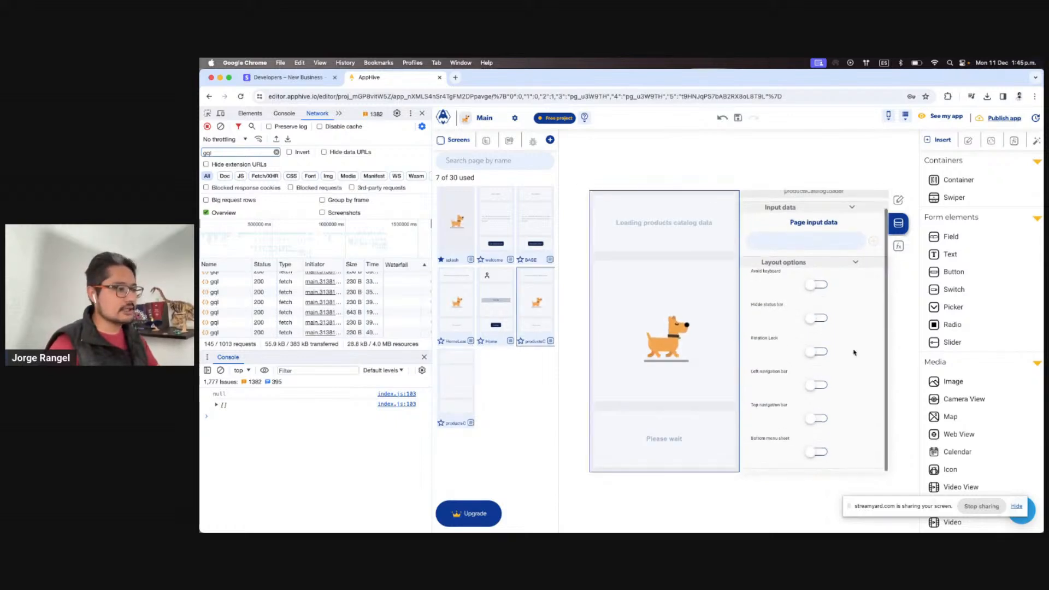
left_click(898, 246)
Pass formatProducts into replaceTopPage's products input and test the app on the iPad
scroll(818, 348, "down", 5)
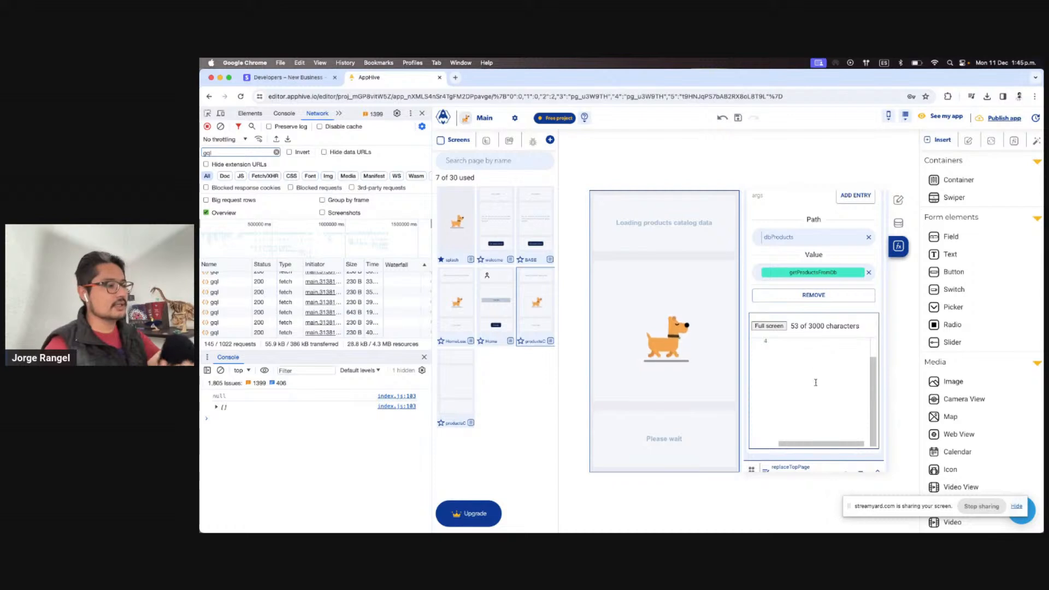
scroll(807, 382, "down", 5)
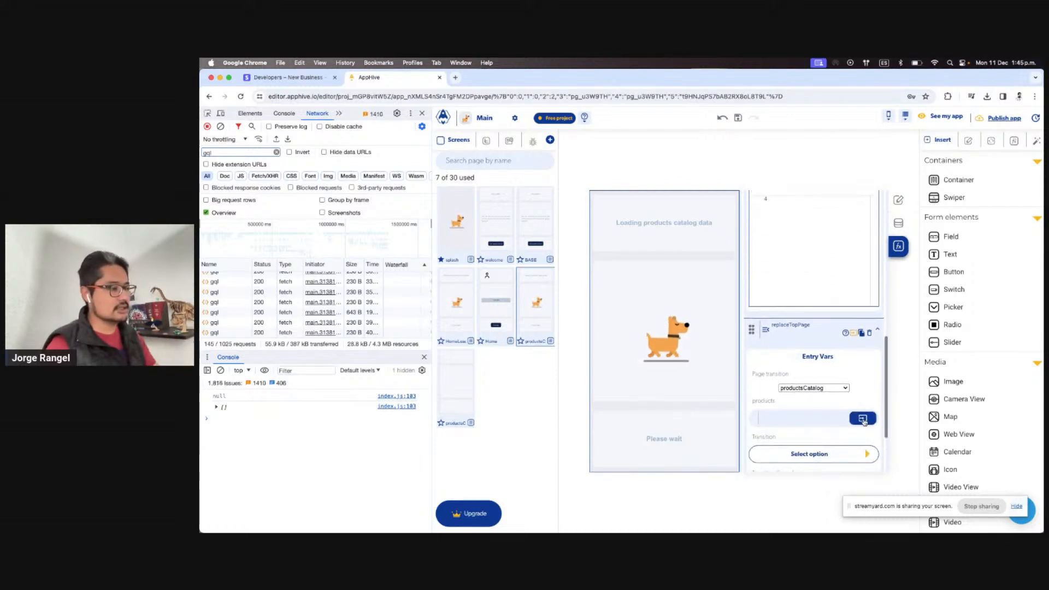
left_click(863, 420)
left_click(848, 440)
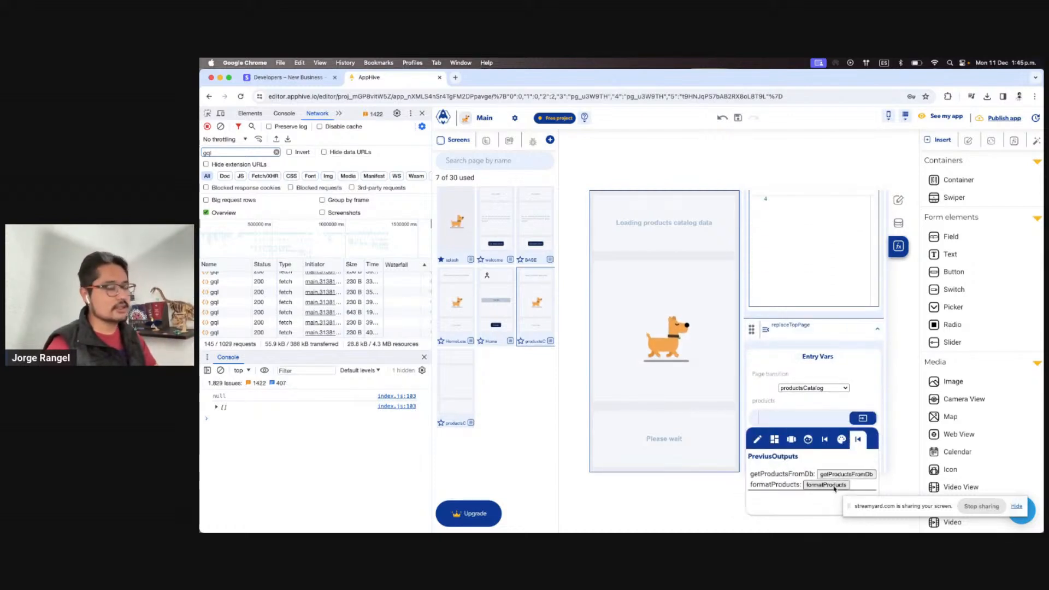
left_click(826, 485)
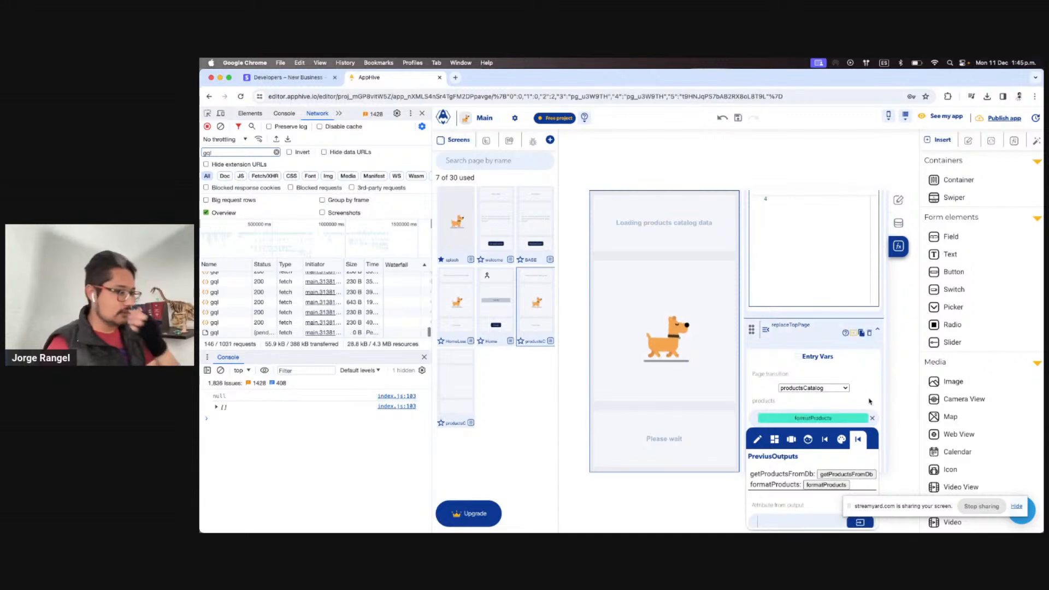
scroll(832, 412, "up", 1)
scroll(832, 412, "up", 1)
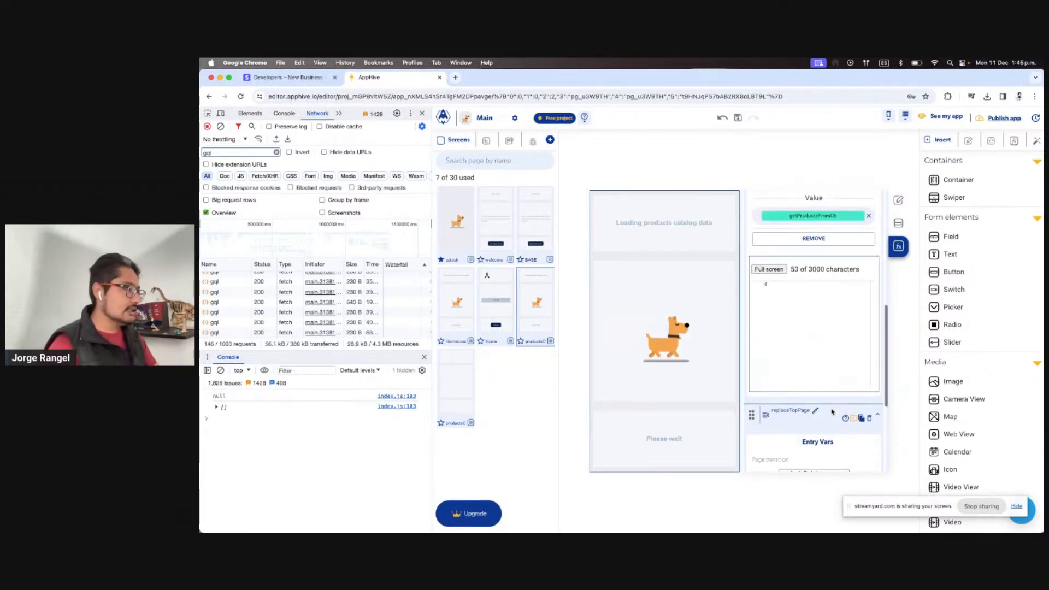
key("ctrl+Right")
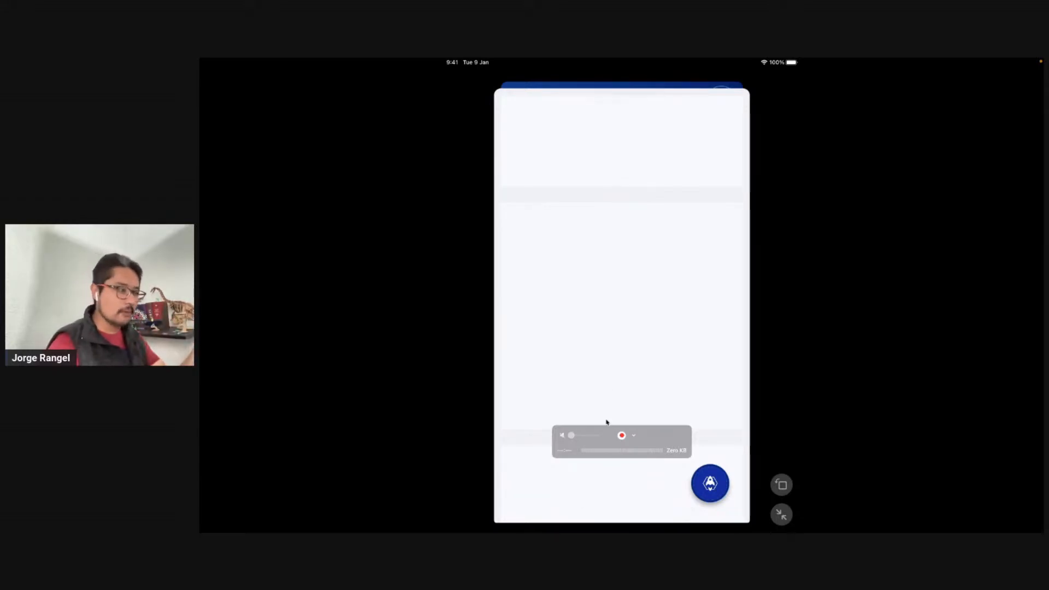
key("ctrl+Left")
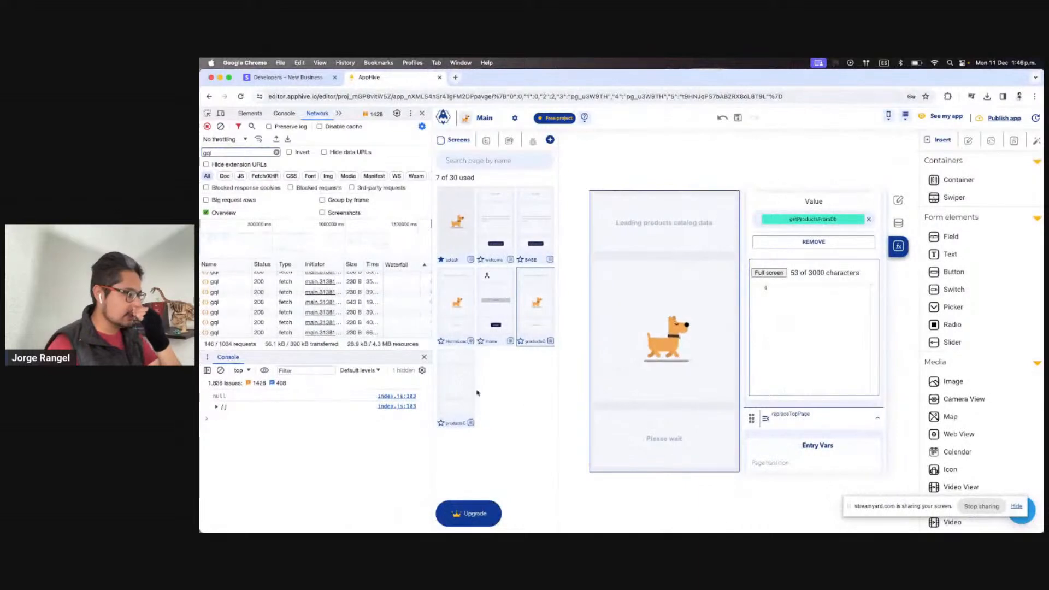
Place a new button near the bottom of the productsCatalog screen
left_click(473, 380)
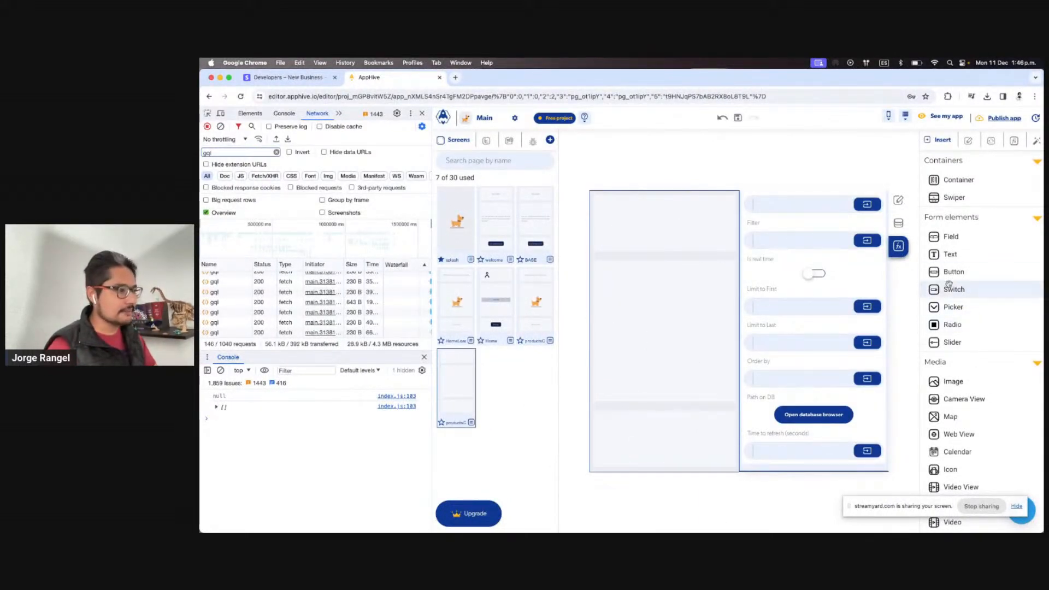
left_click_drag(953, 272, 650, 435)
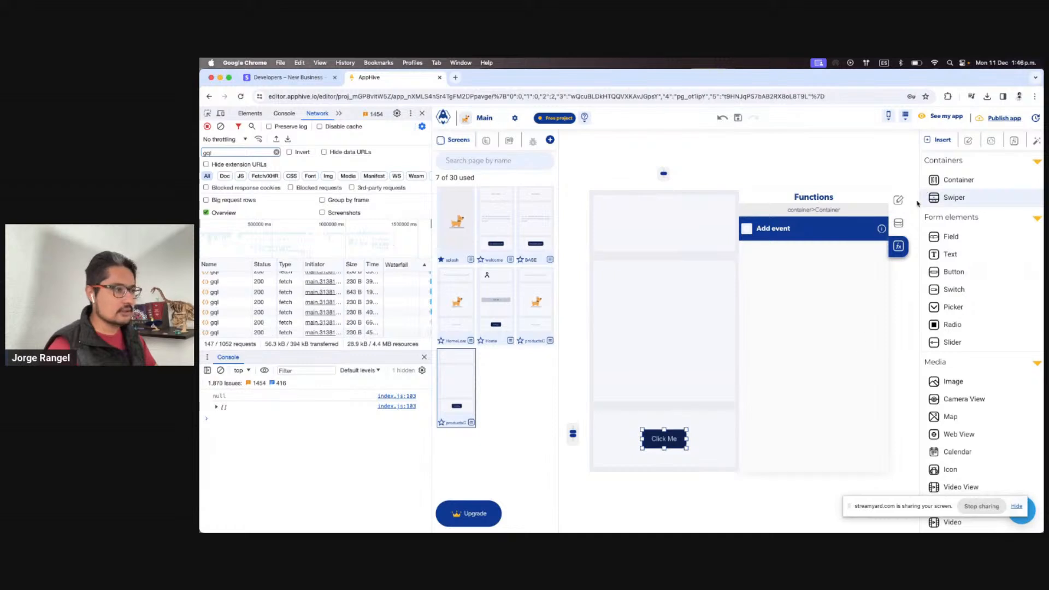
scroll(830, 359, "down", 5)
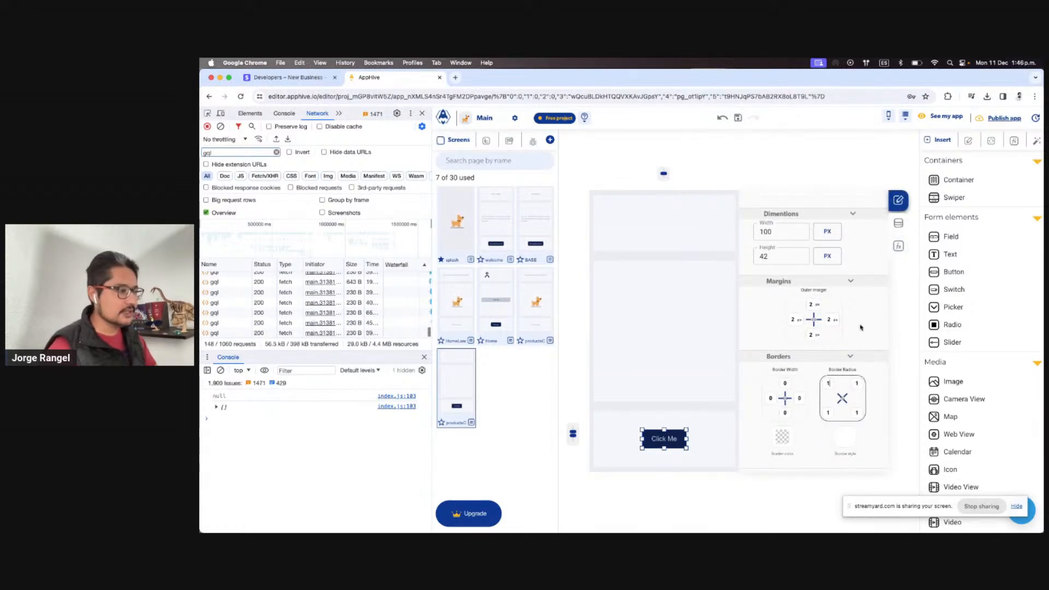
scroll(852, 322, "up", 5)
Give the button a near-white 50 background and dark navy 900 text colour
left_click(789, 247)
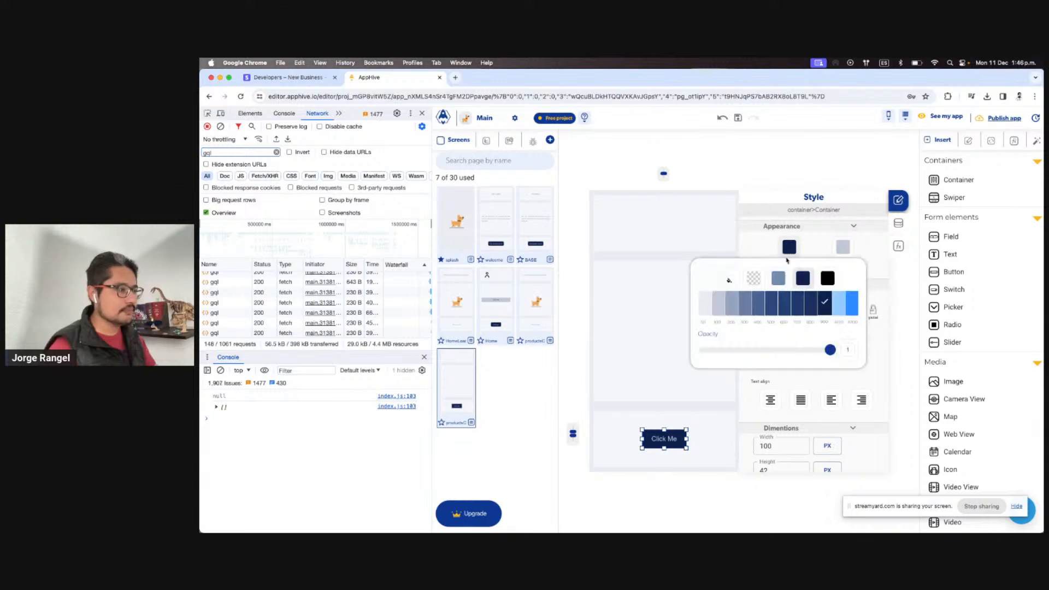
left_click(716, 307)
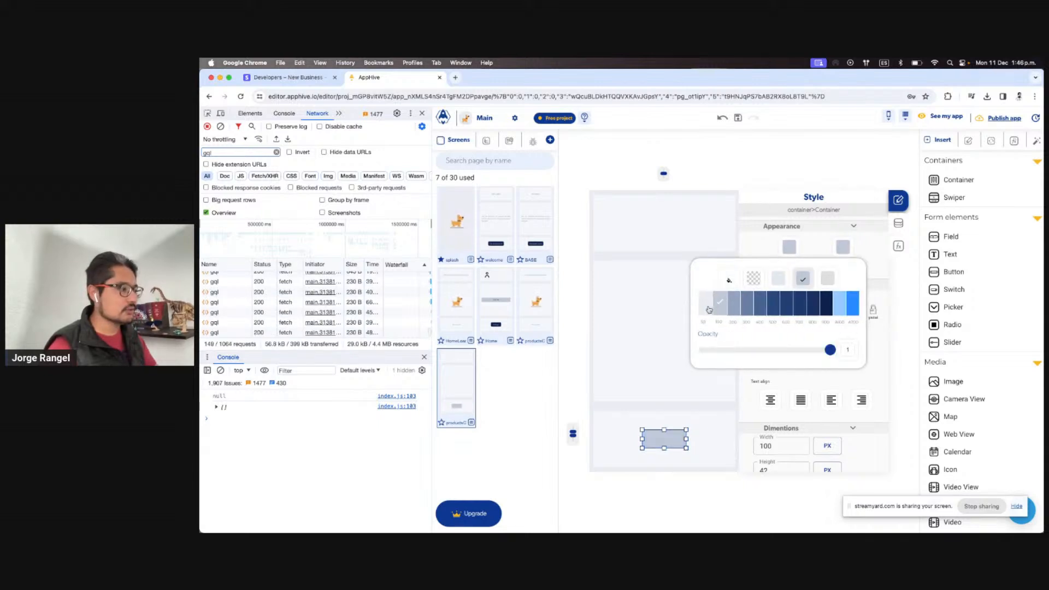
left_click(705, 304)
left_click(661, 417)
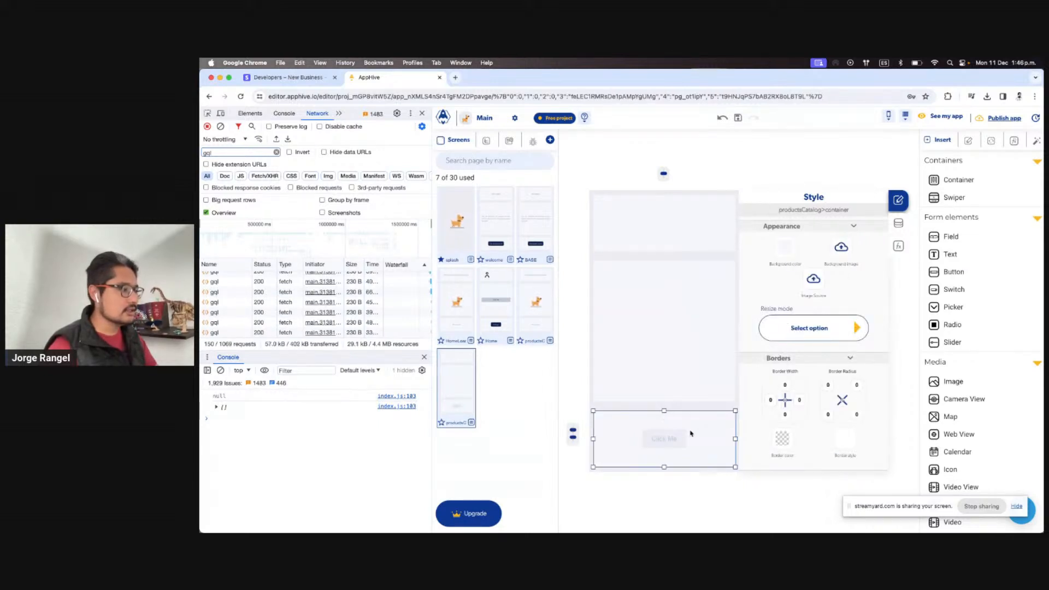
left_click(686, 436)
left_click(839, 249)
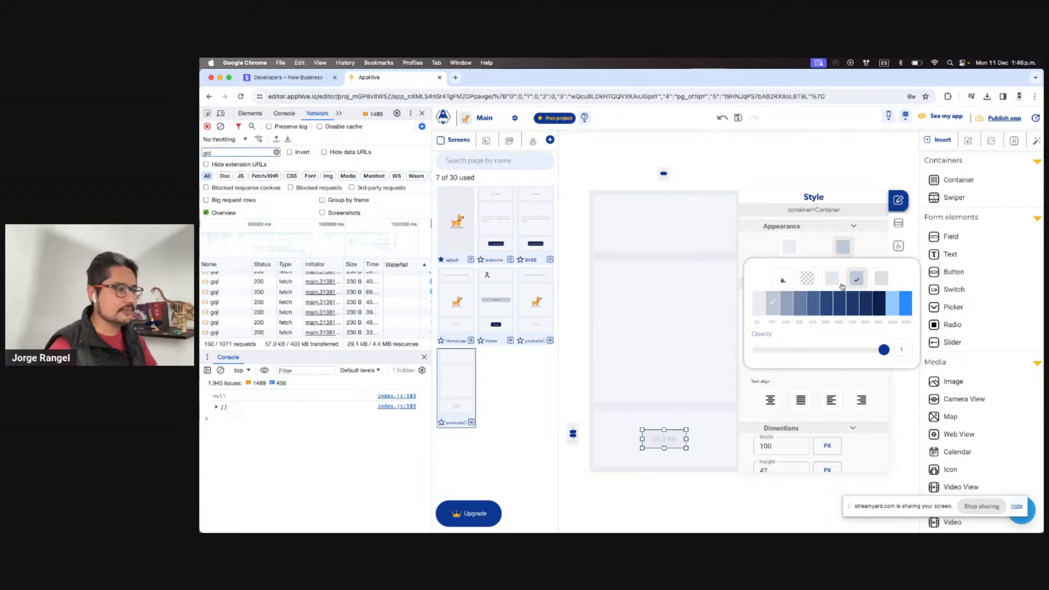
left_click(877, 301)
Relabel the button 'Return home' and widen it to 116 px
double_click(663, 441)
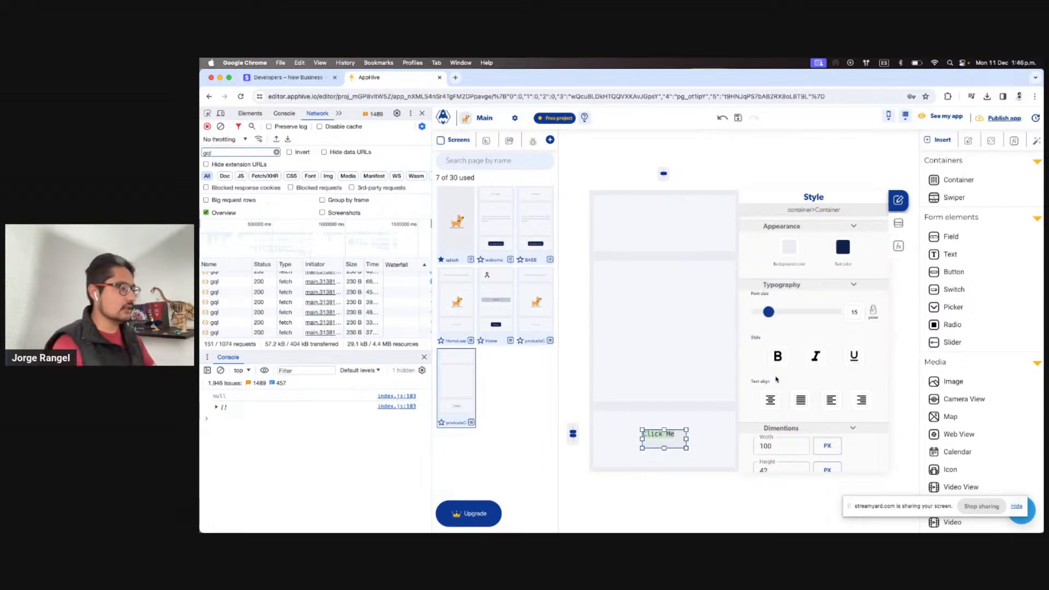
key("BackSpace")
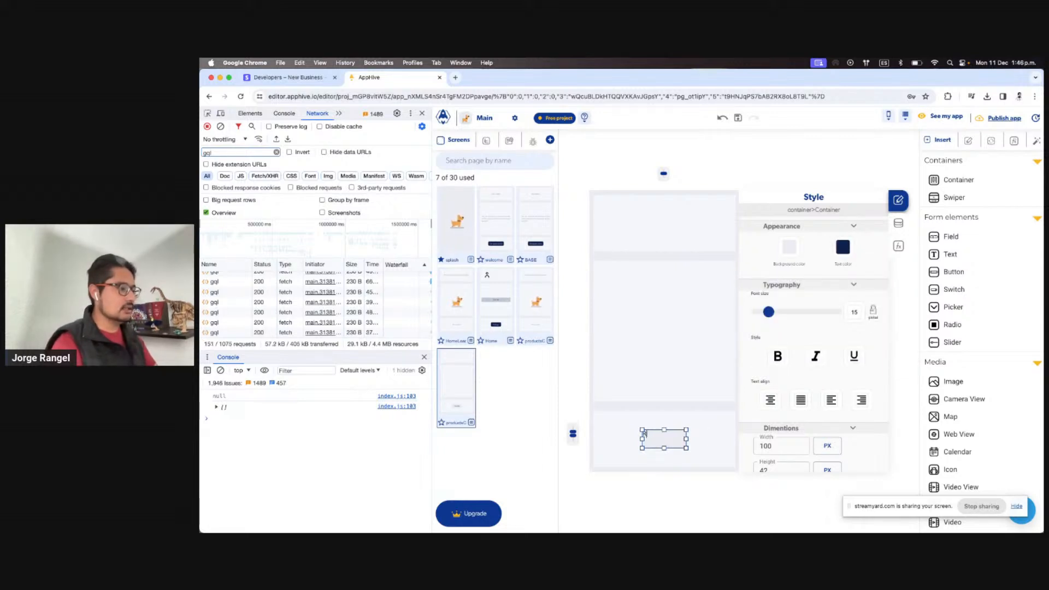
type("Return home")
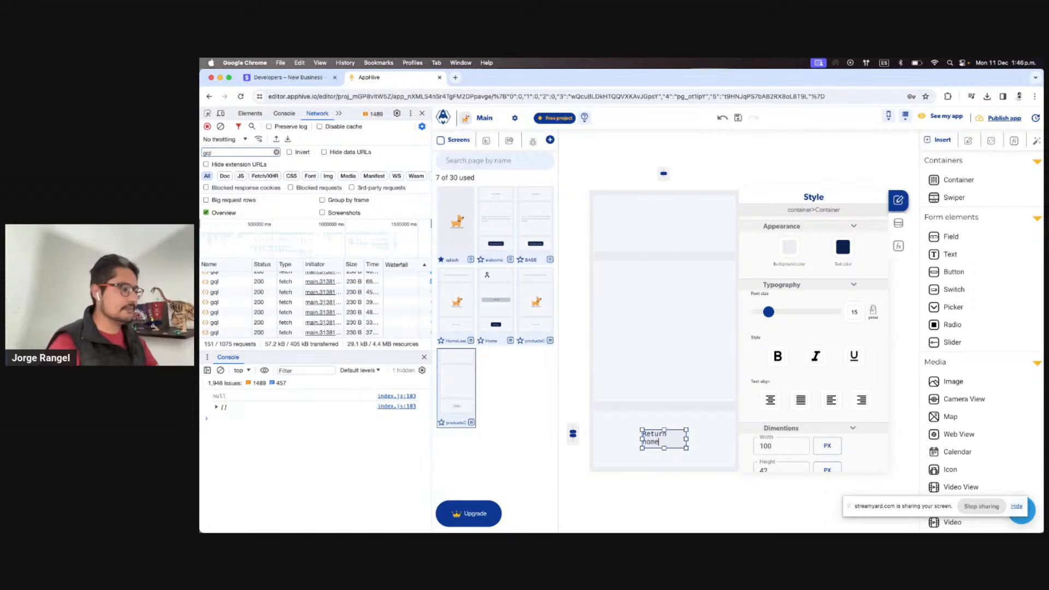
left_click(686, 456)
left_click(670, 440)
left_click_drag(686, 439, 693, 441)
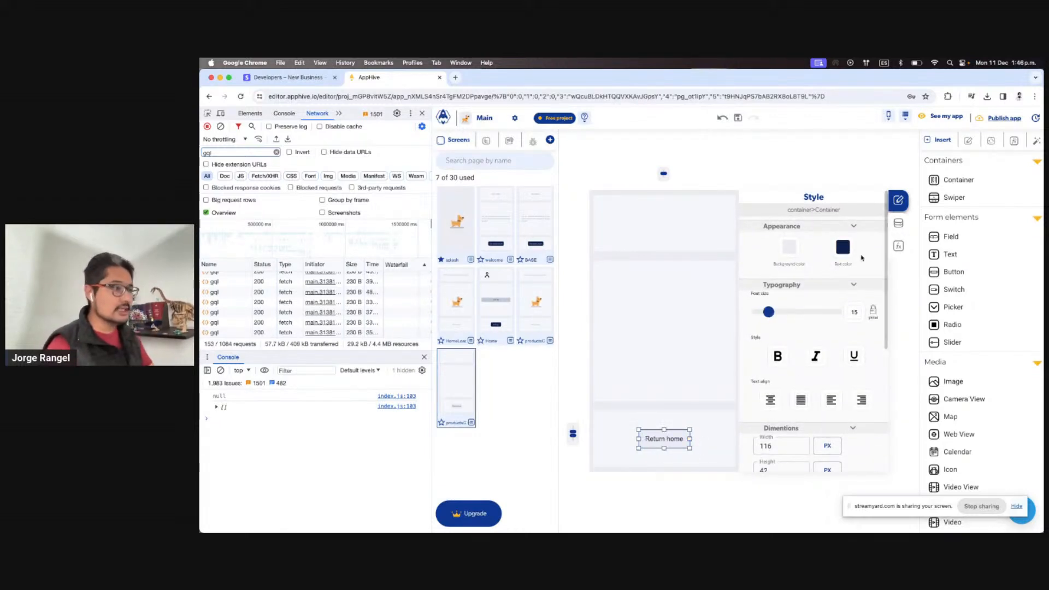
left_click(896, 247)
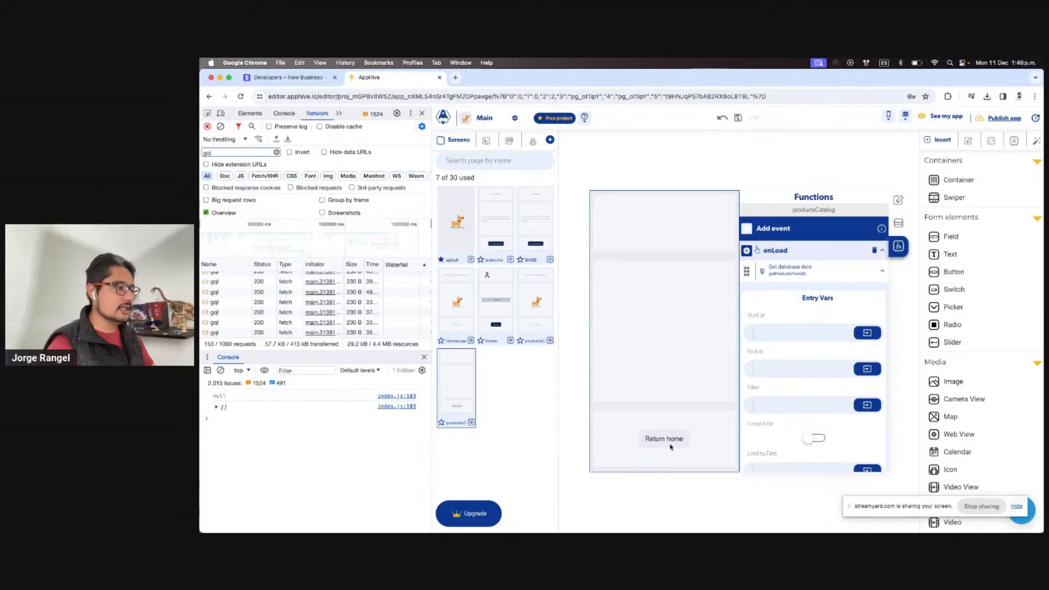
Add an onPress event with a replaceTopPage action to the Return home button
left_click(670, 445)
left_click(744, 230)
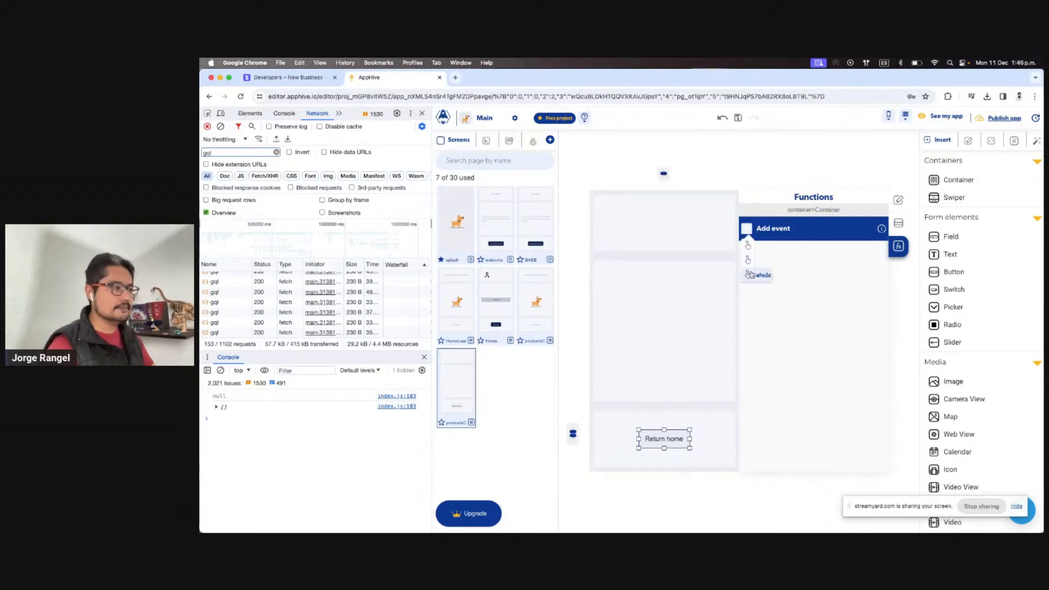
left_click(752, 271)
left_click(747, 266)
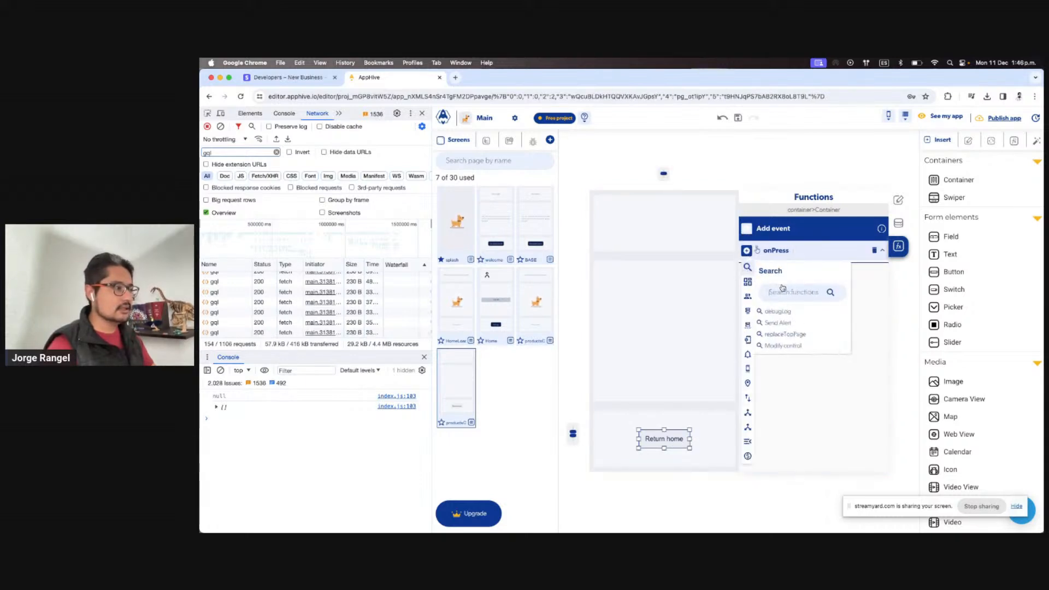
type("repla")
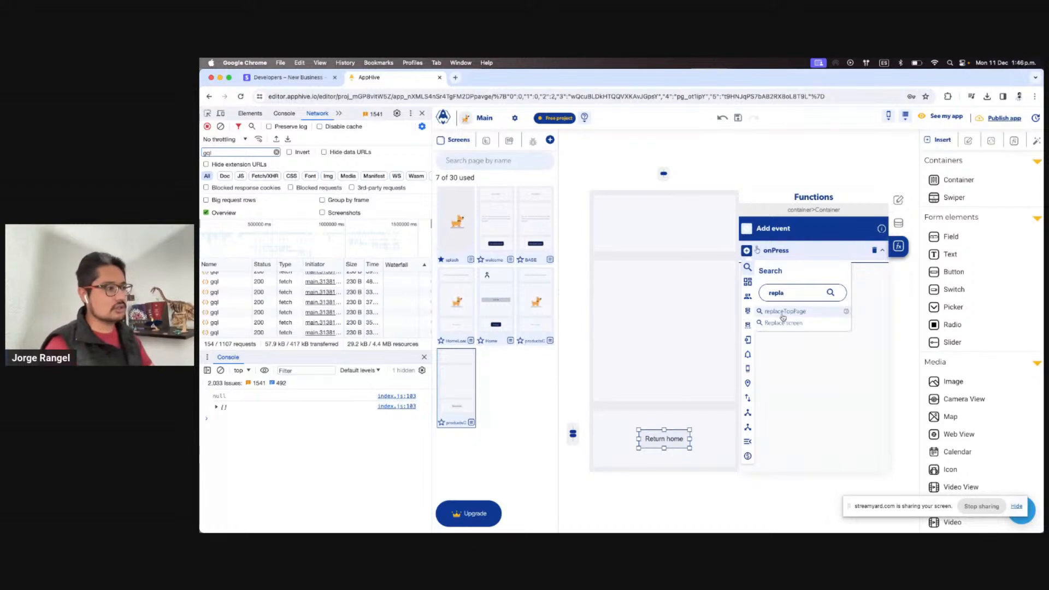
left_click(783, 313)
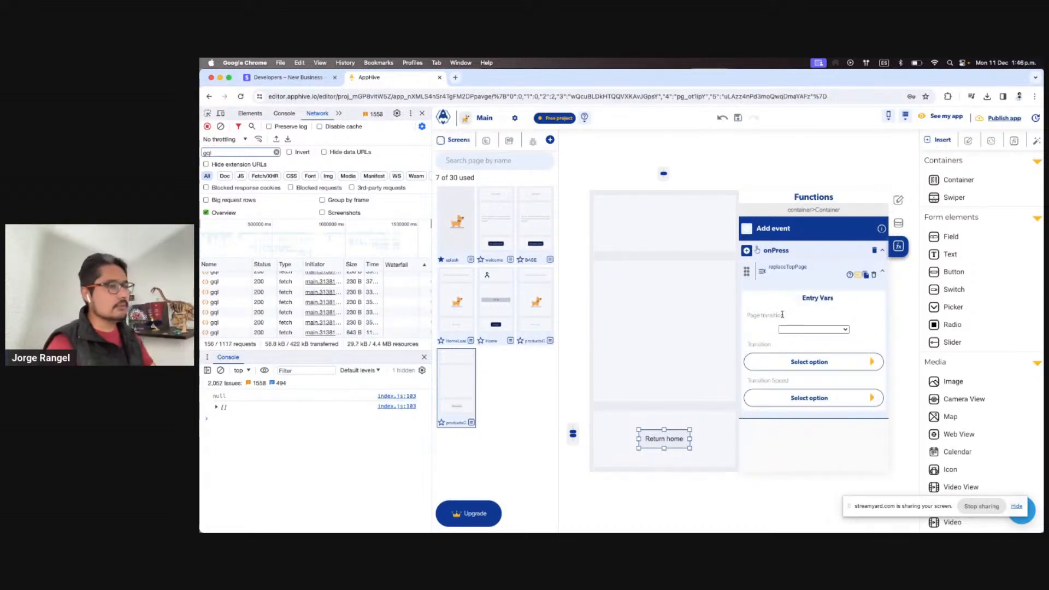
Set the Page transition to splash, then launch the app and open the products catalog
left_click(448, 241)
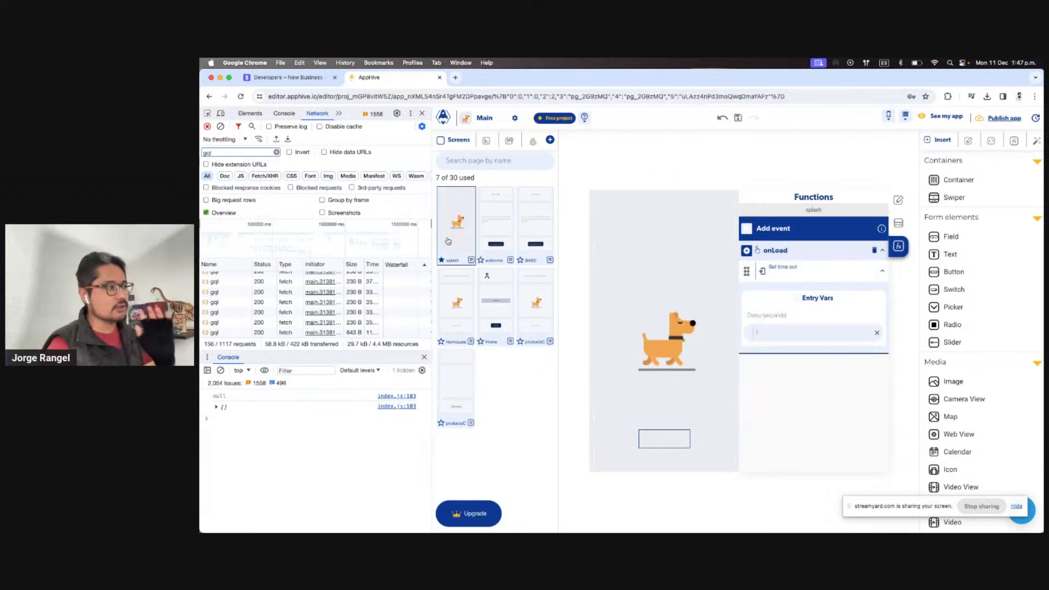
left_click(456, 388)
left_click(665, 438)
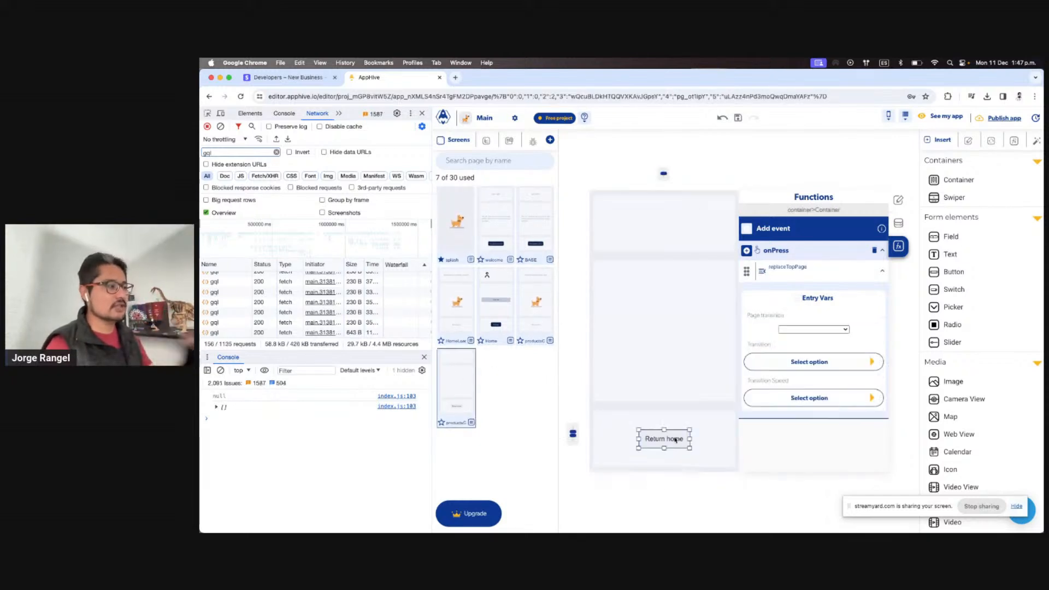
left_click(824, 330)
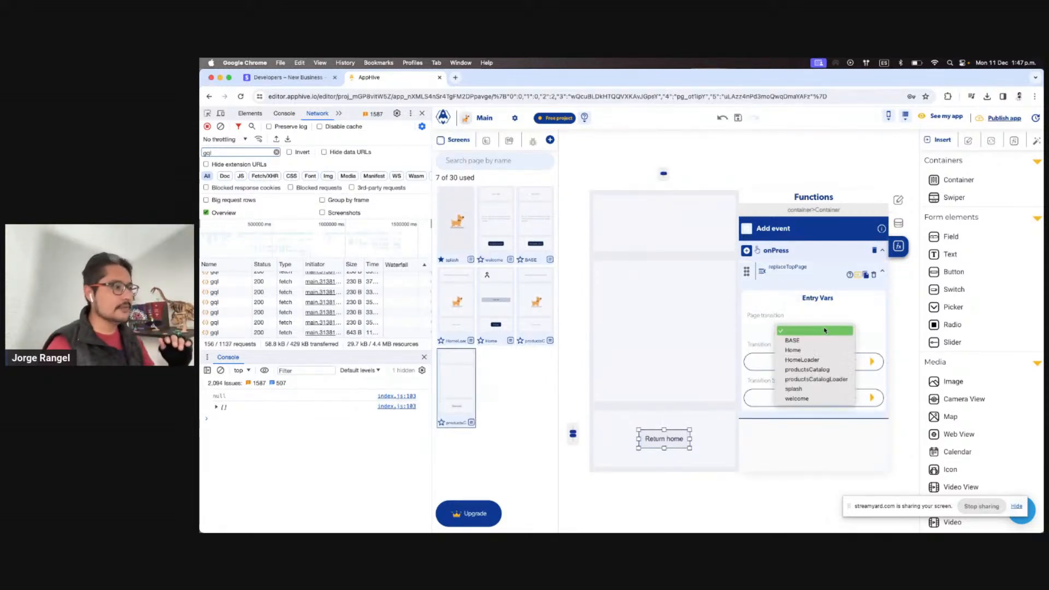
left_click(817, 390)
key("ctrl+Right")
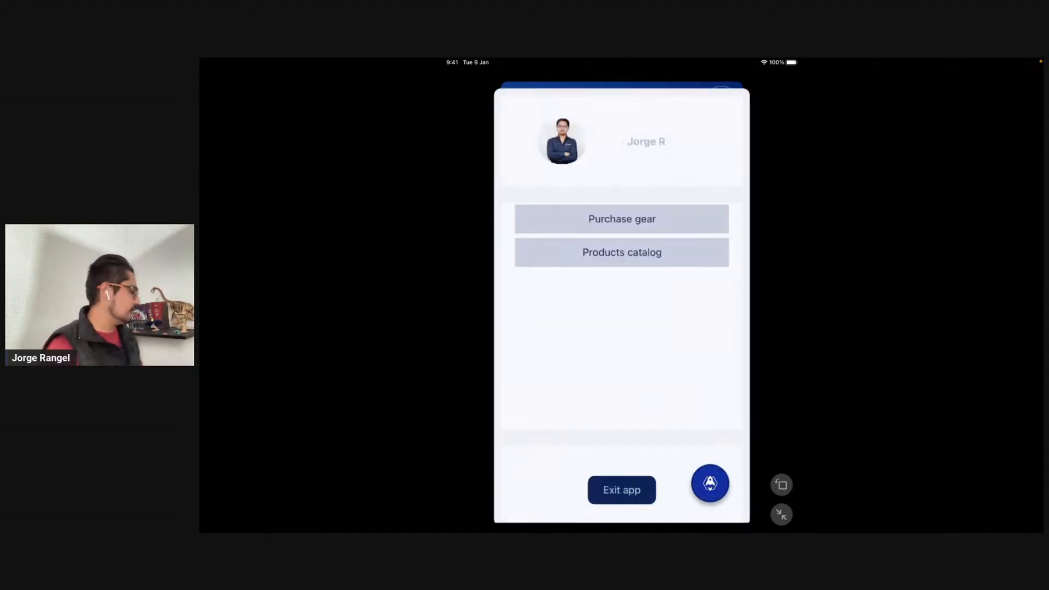
left_click(621, 253)
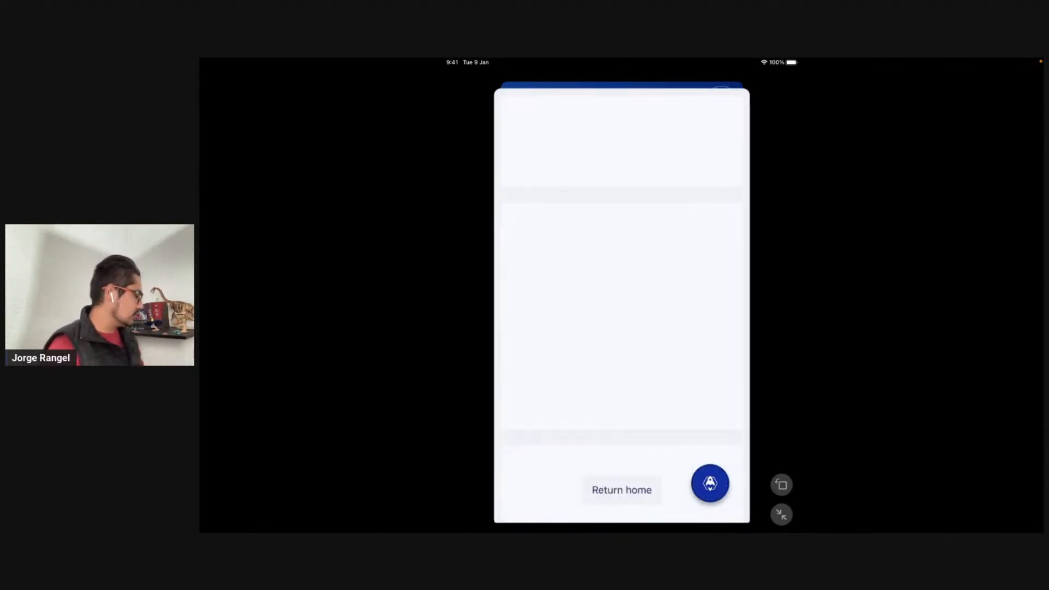
Tap Return home to reach the home menu, reopen the products catalog, then return to the editor
left_click(621, 490)
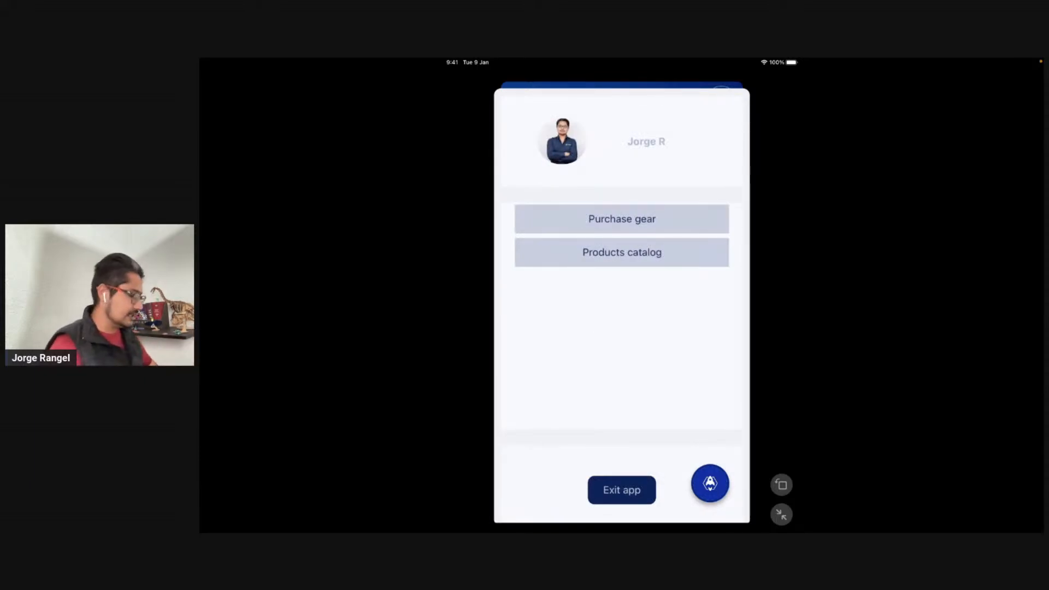
left_click(621, 219)
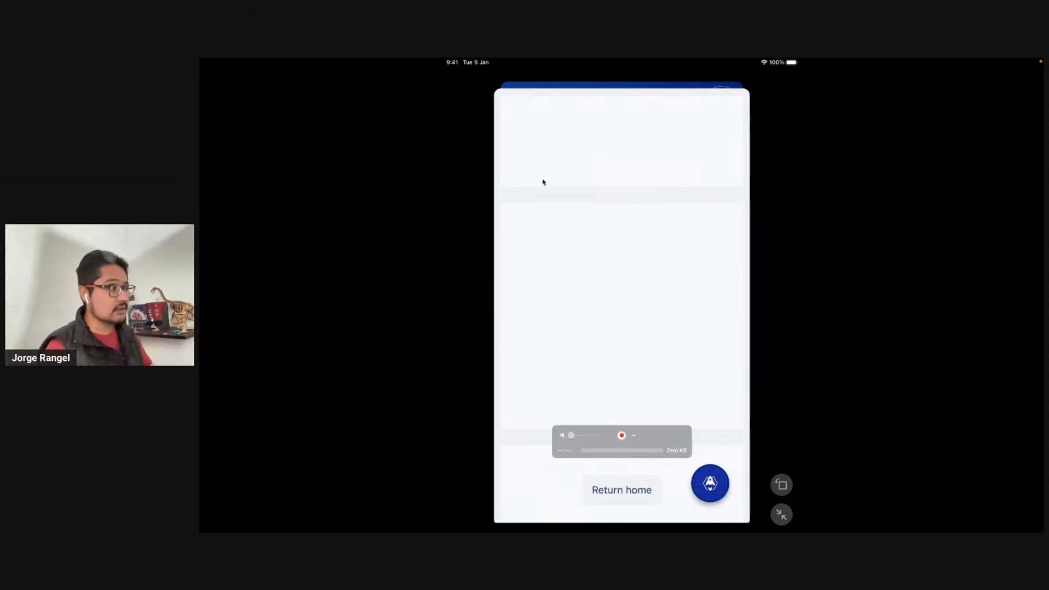
key("ctrl+Left")
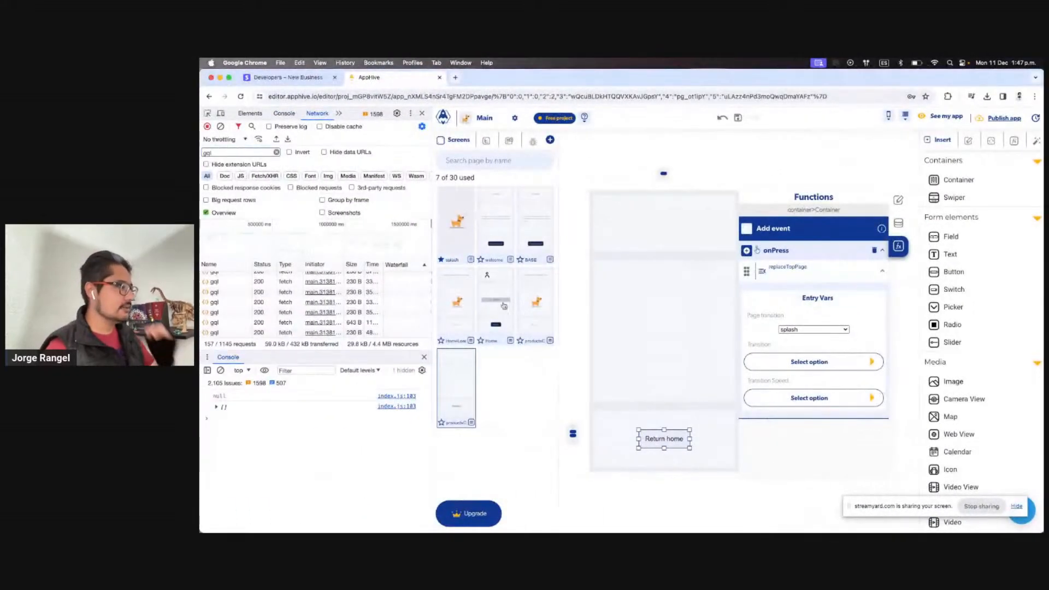
Open the Home page and inspect the display name text and profile icon
left_click(500, 304)
left_click(667, 225)
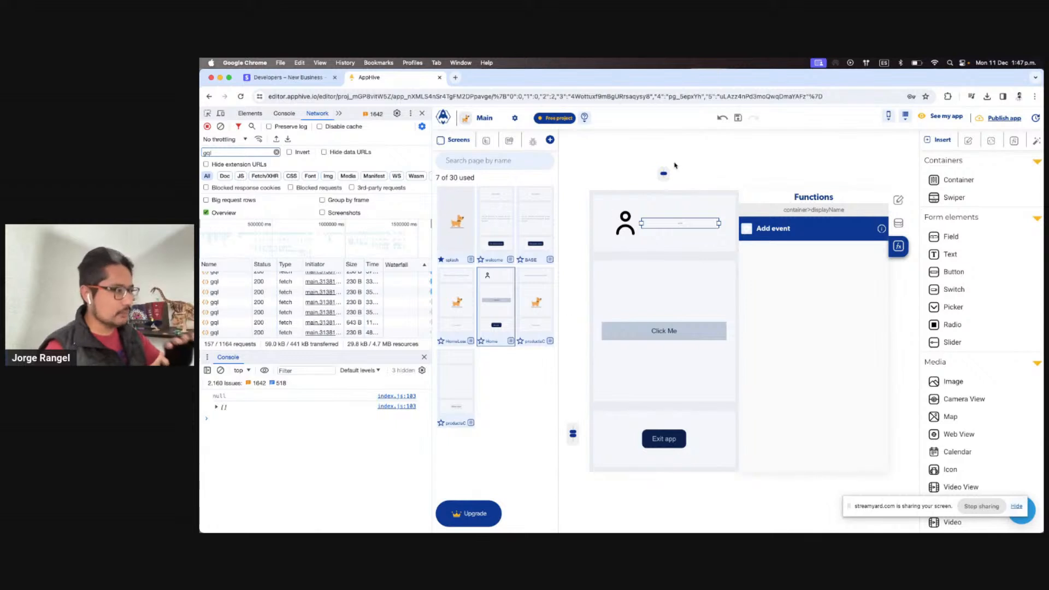
left_click(749, 155)
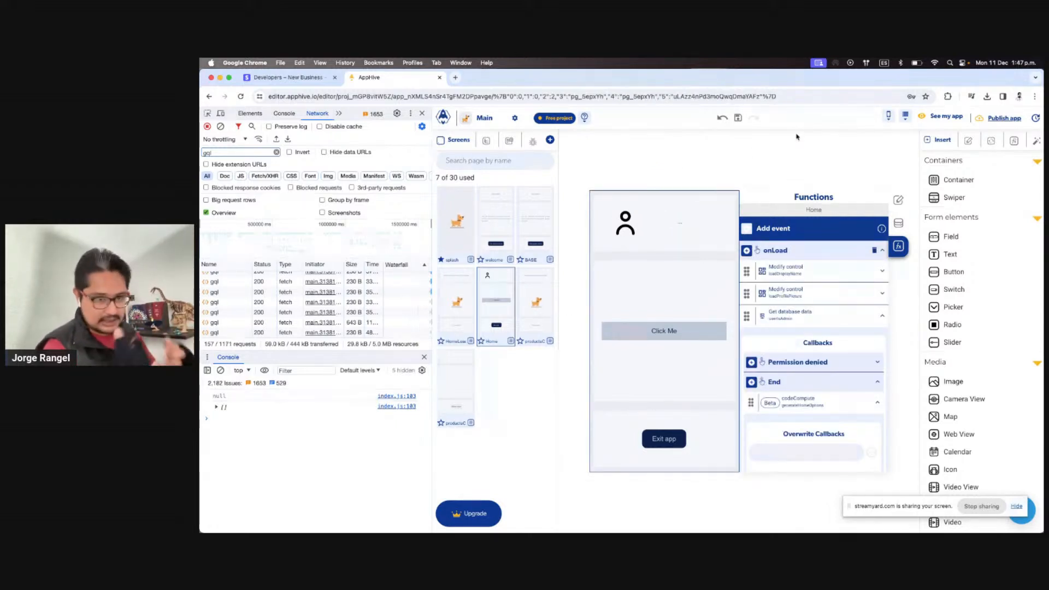
left_click(669, 220)
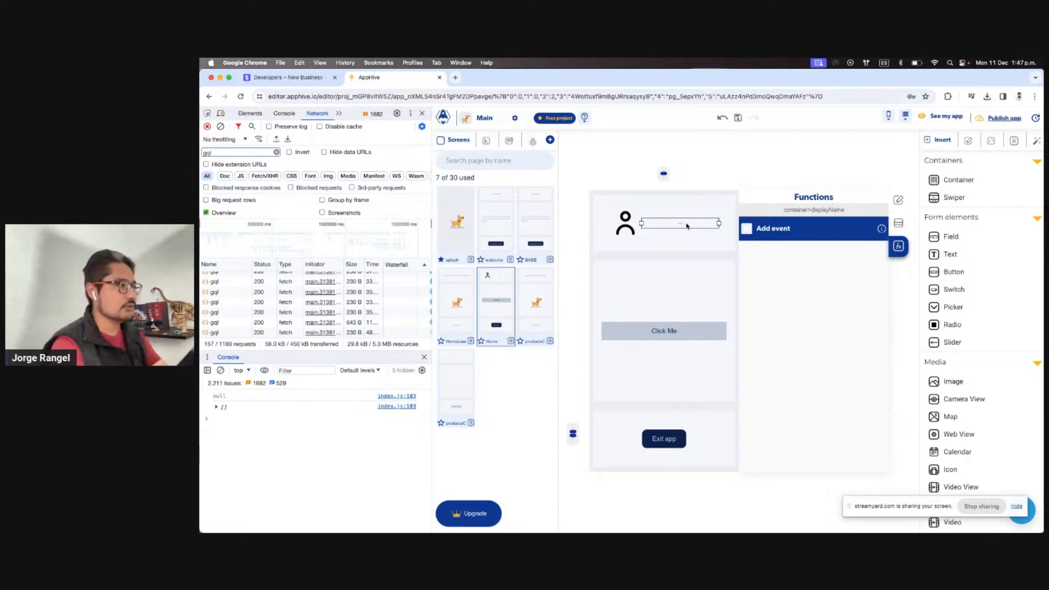
left_click(626, 229)
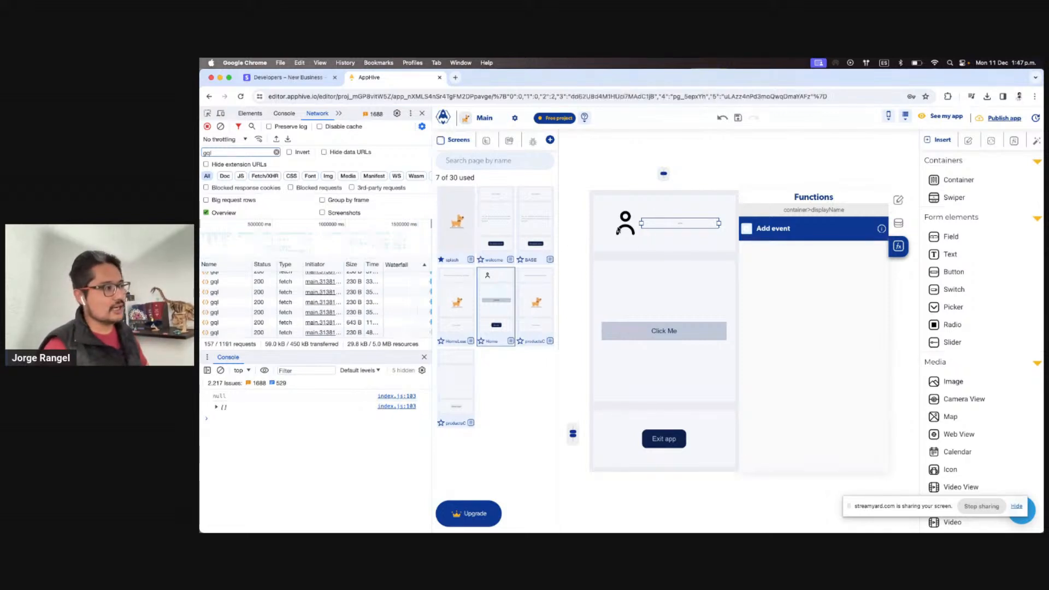
left_click(684, 226)
left_click(627, 233)
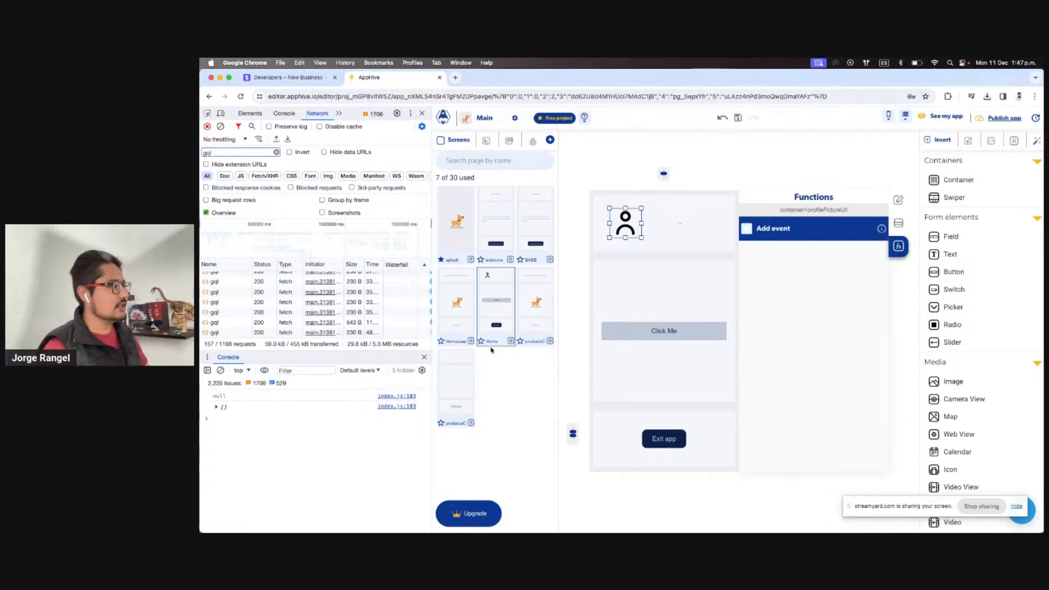
Expand the loadDisplayName Modify control in onLoad and view the page's Data settings
left_click(503, 271)
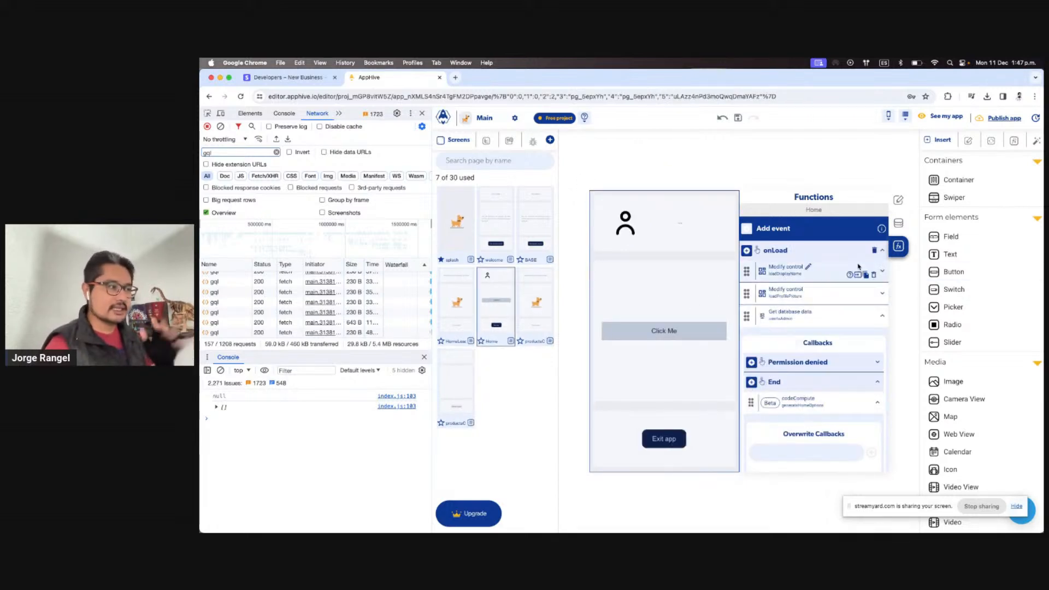
scroll(857, 266, "down", 1)
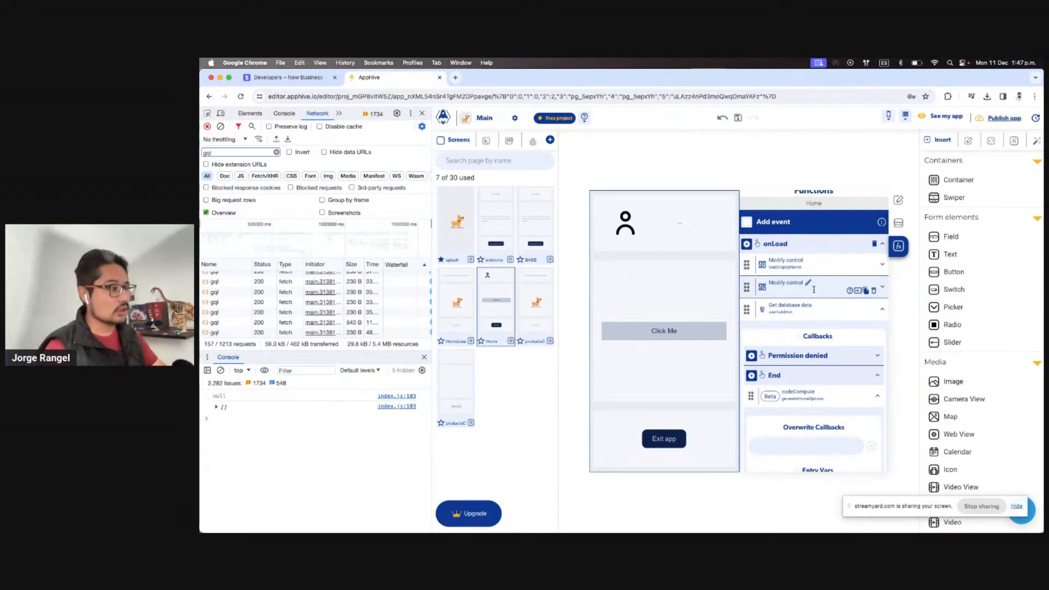
left_click(858, 271)
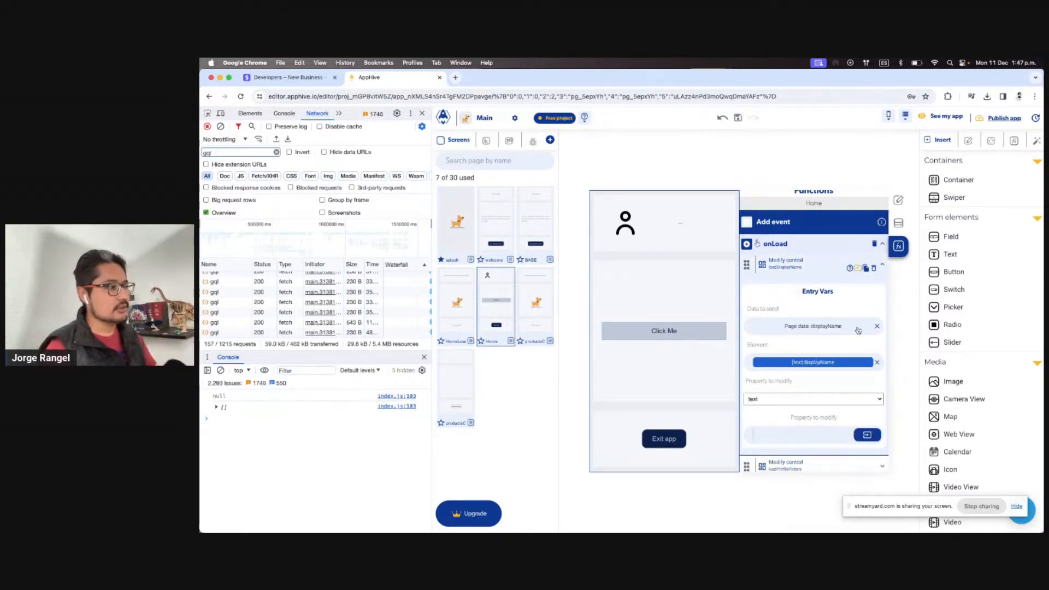
scroll(858, 331, "down", 1)
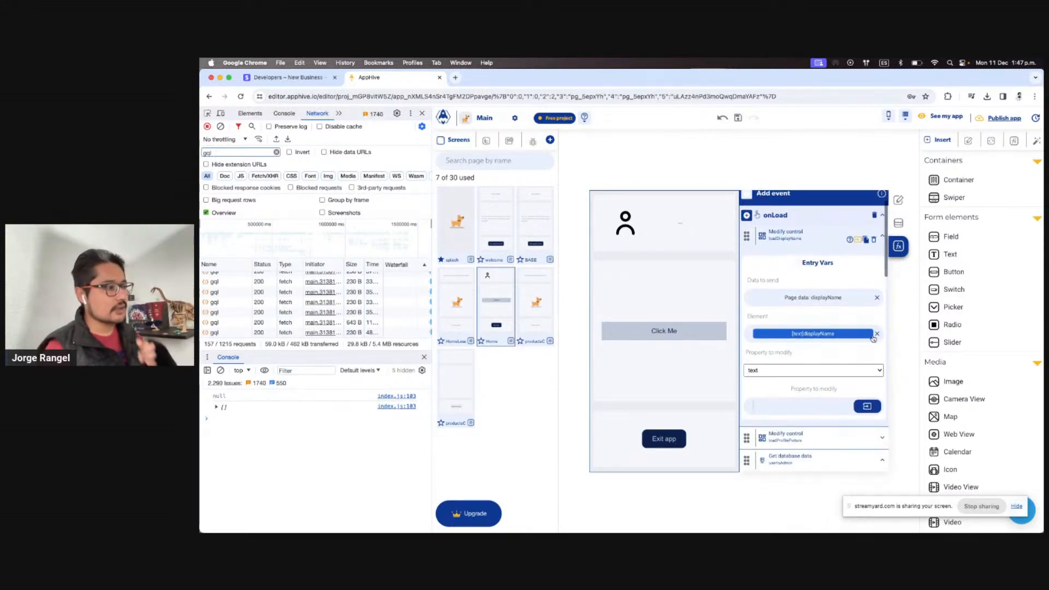
left_click(898, 222)
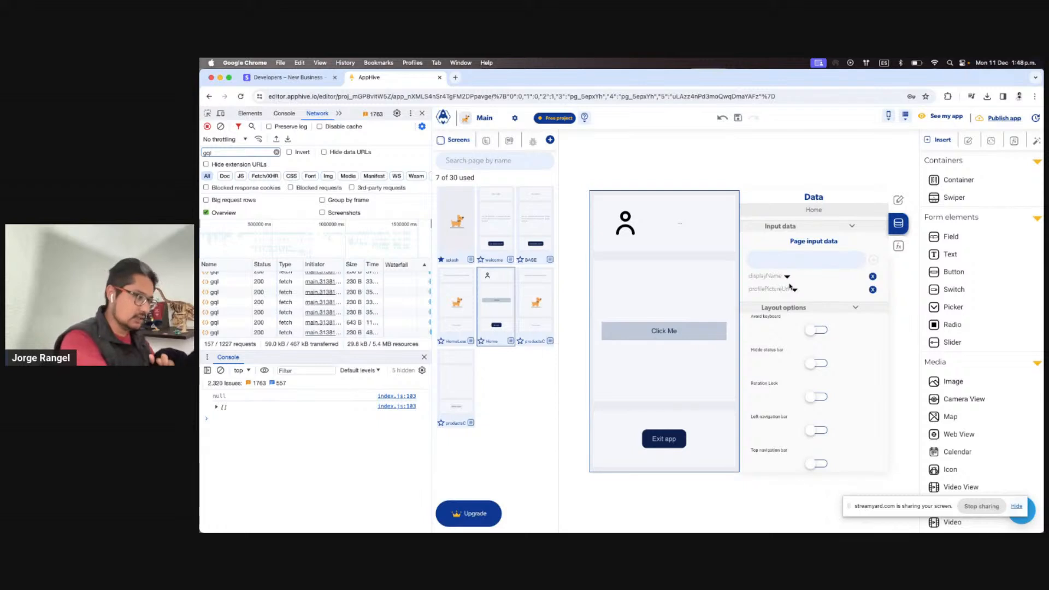
Check productsCatalog's input data, then open the New app process dialog from the Processes panel
left_click(529, 291)
left_click(502, 301)
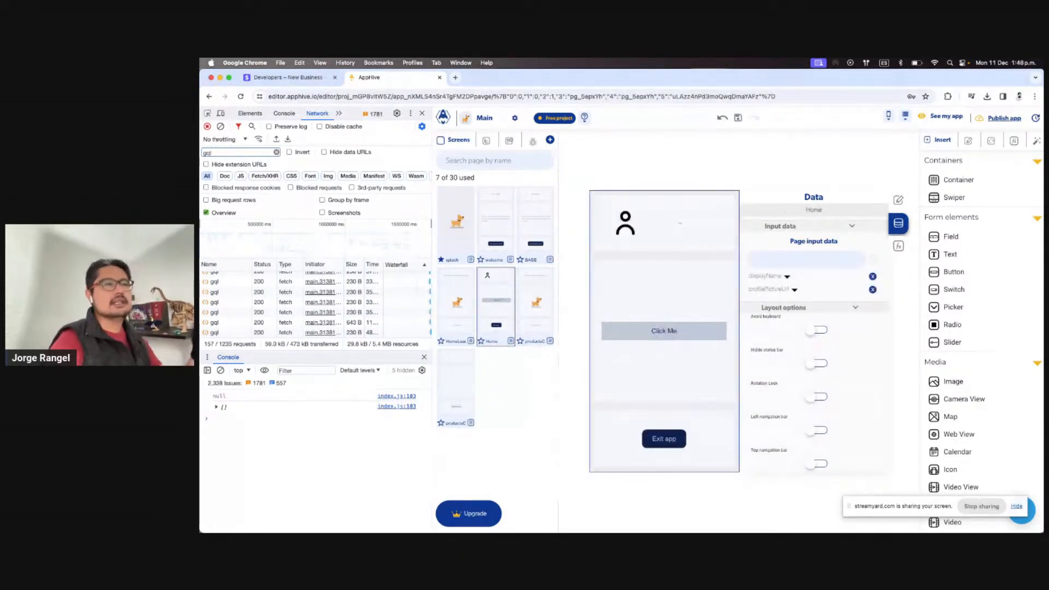
left_click(1018, 143)
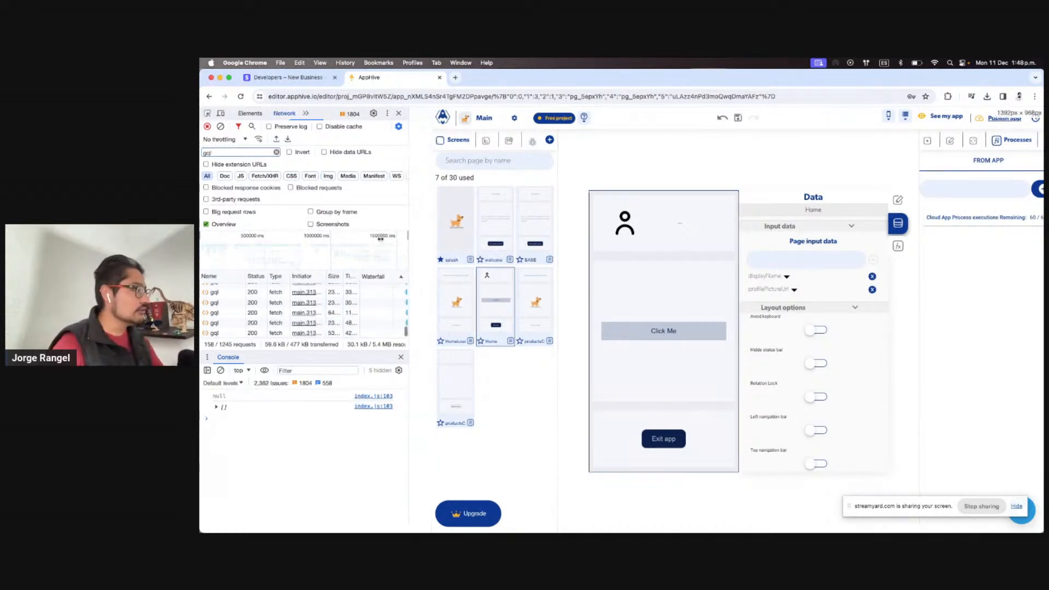
left_click_drag(431, 238, 351, 327)
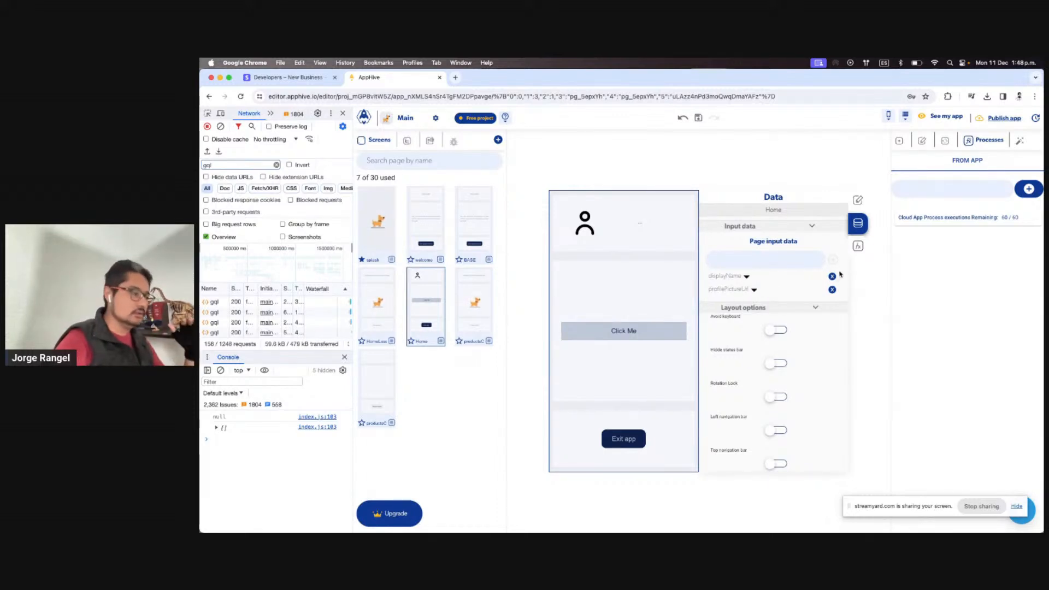
left_click(1028, 189)
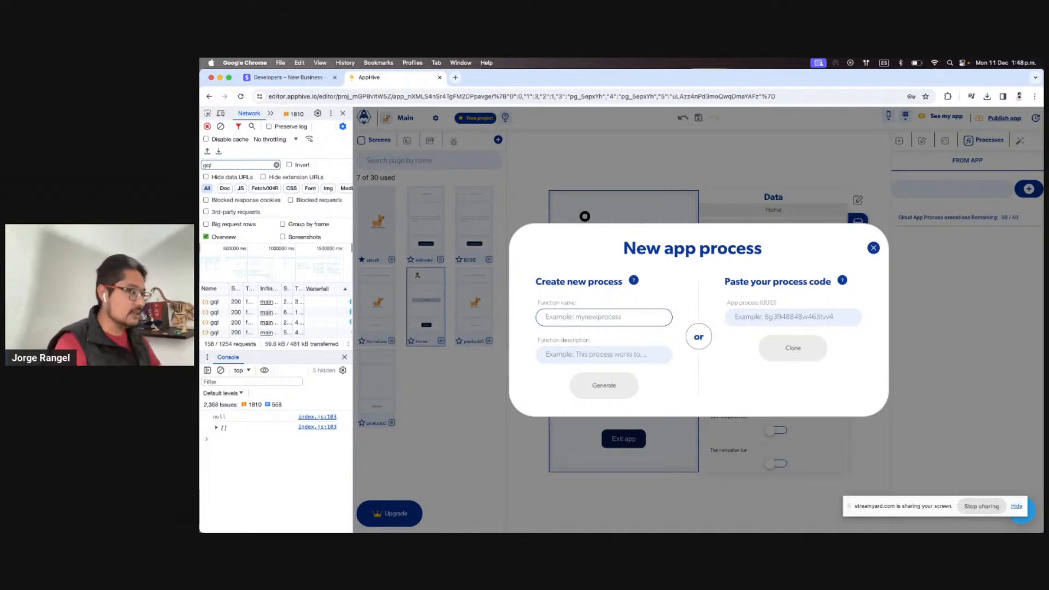
Name the new process uiProfileDataSet, reuse that name as its description, and generate it
type("ui")
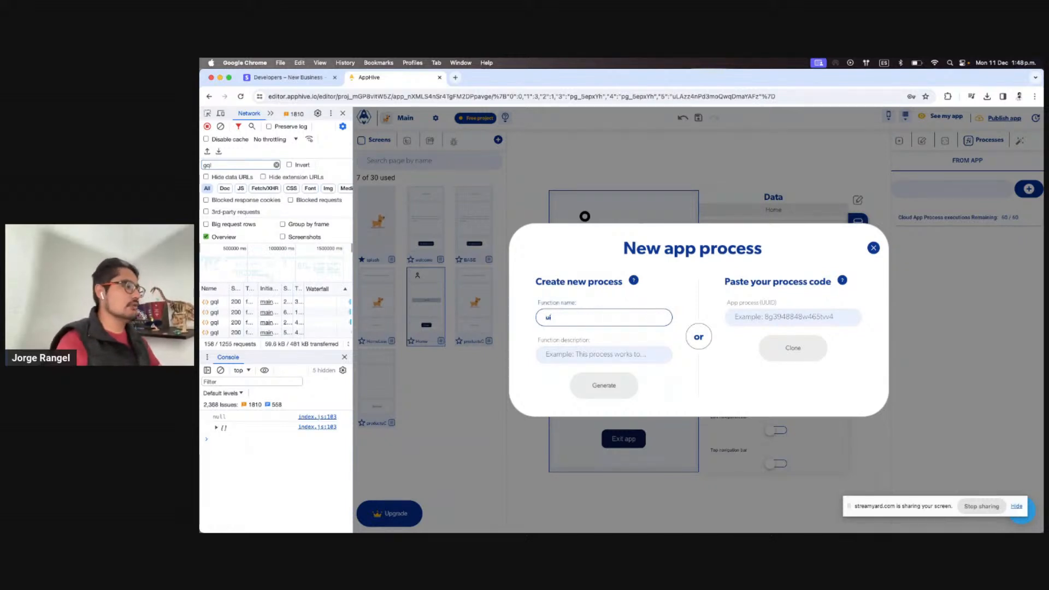
type("ProfileDataSet")
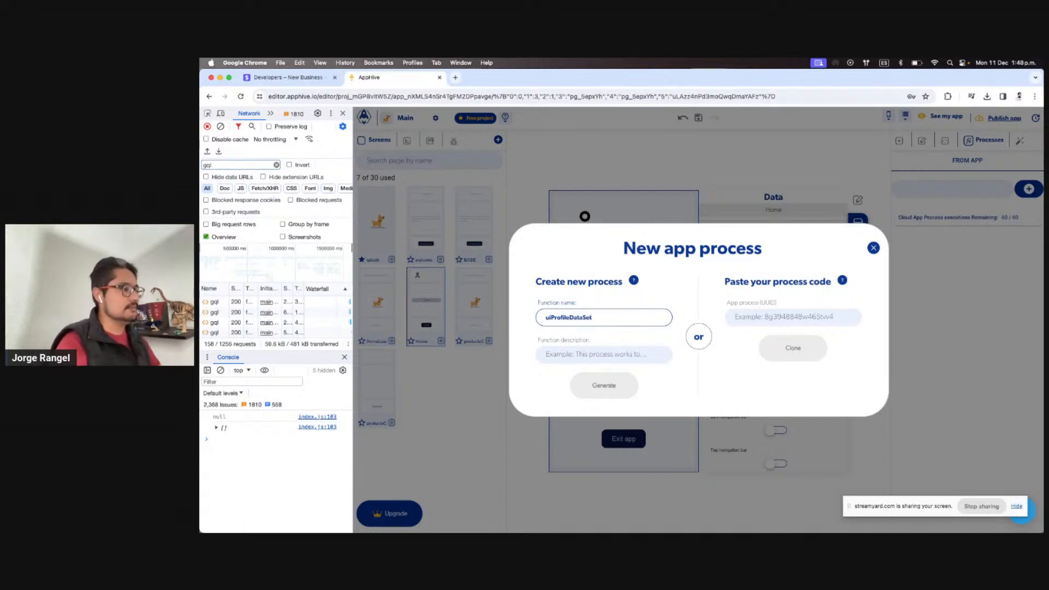
key("super+a")
key("super+c")
left_click(607, 356)
key("super+v")
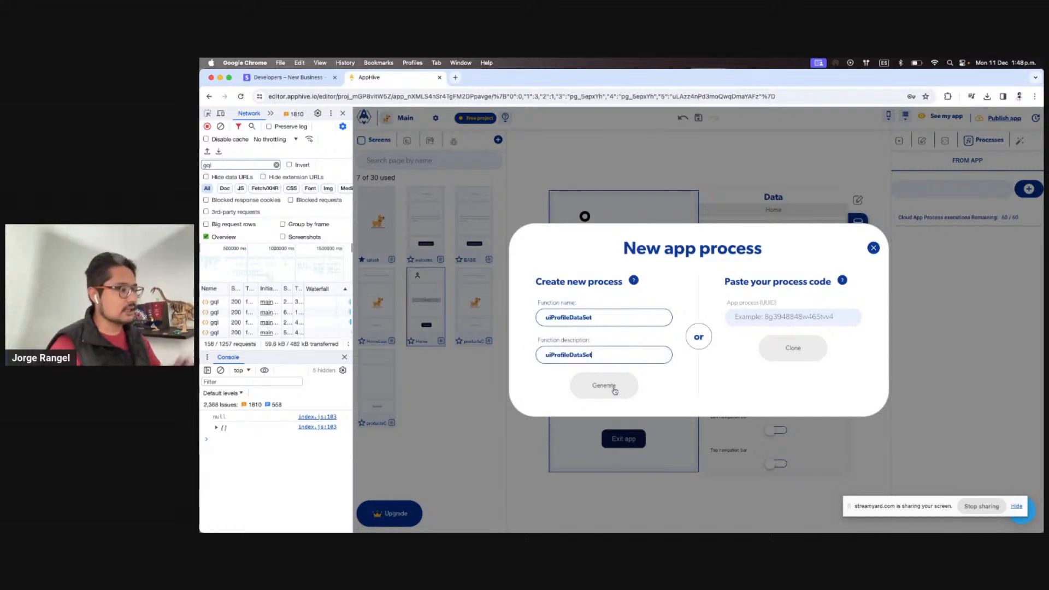
left_click(614, 391)
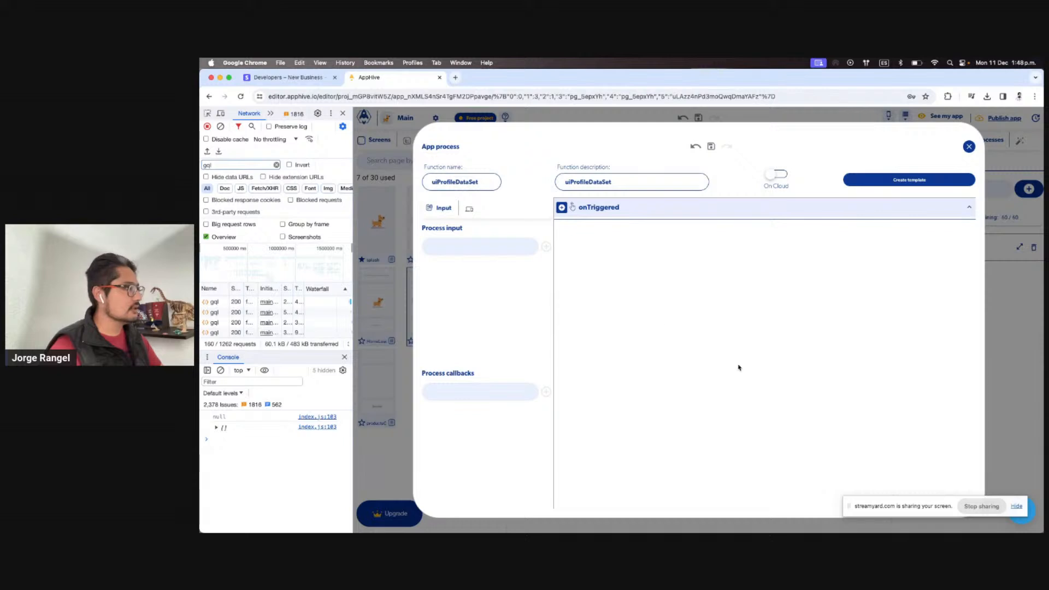
Add displayName, copied from the Home page's inputs, as the first process input
left_click(464, 248)
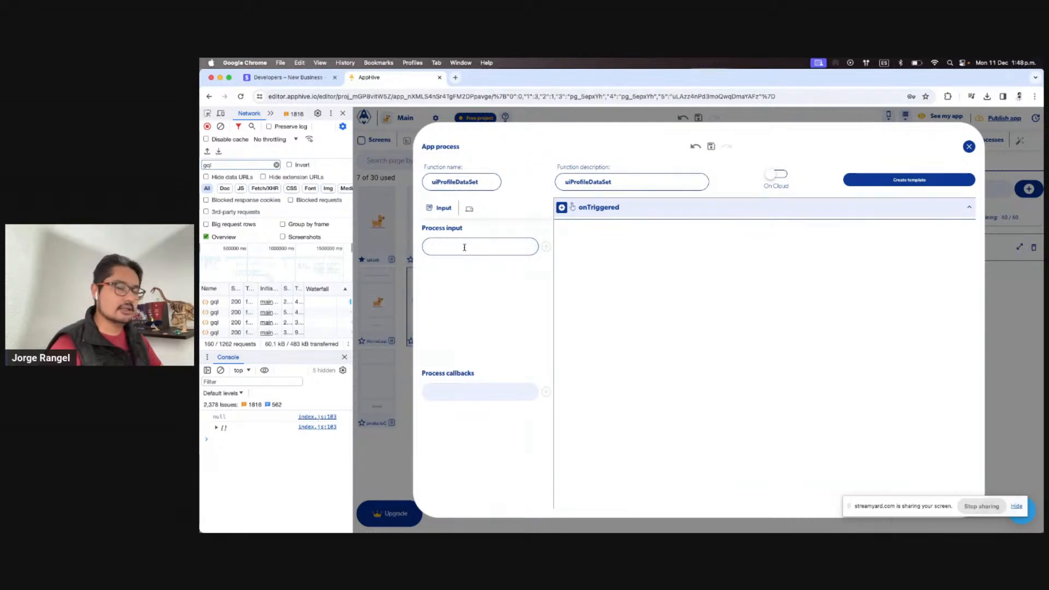
left_click(962, 285)
left_click(1016, 305)
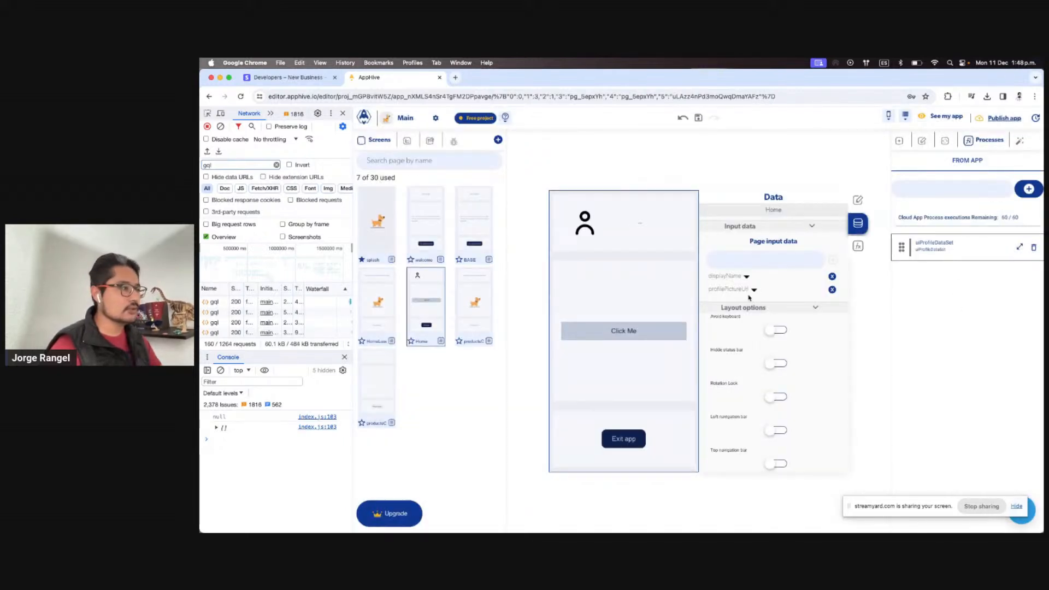
left_click(725, 277)
left_click(1019, 249)
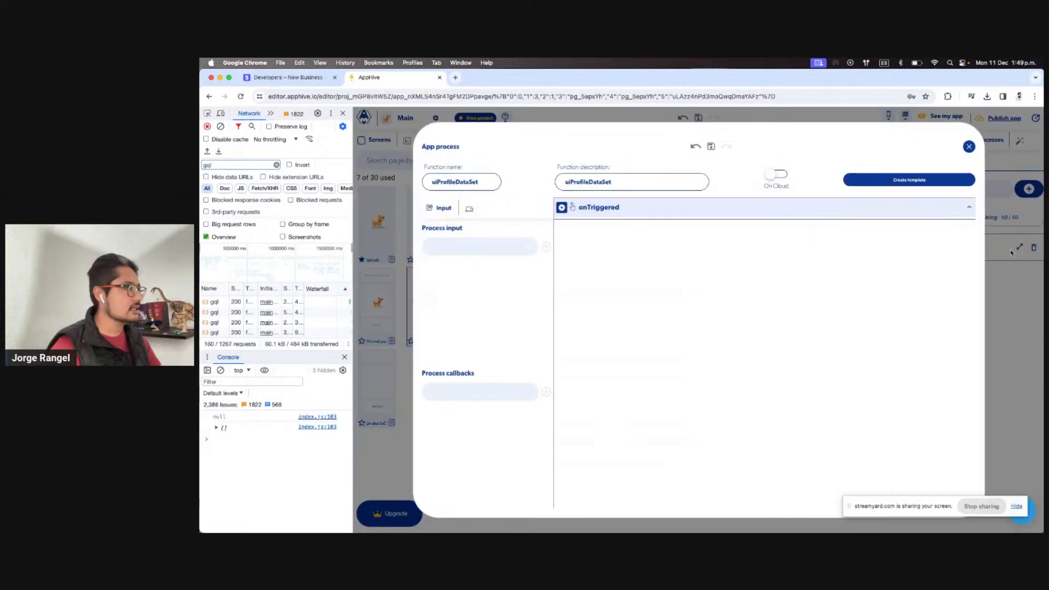
left_click(440, 246)
key("super+v")
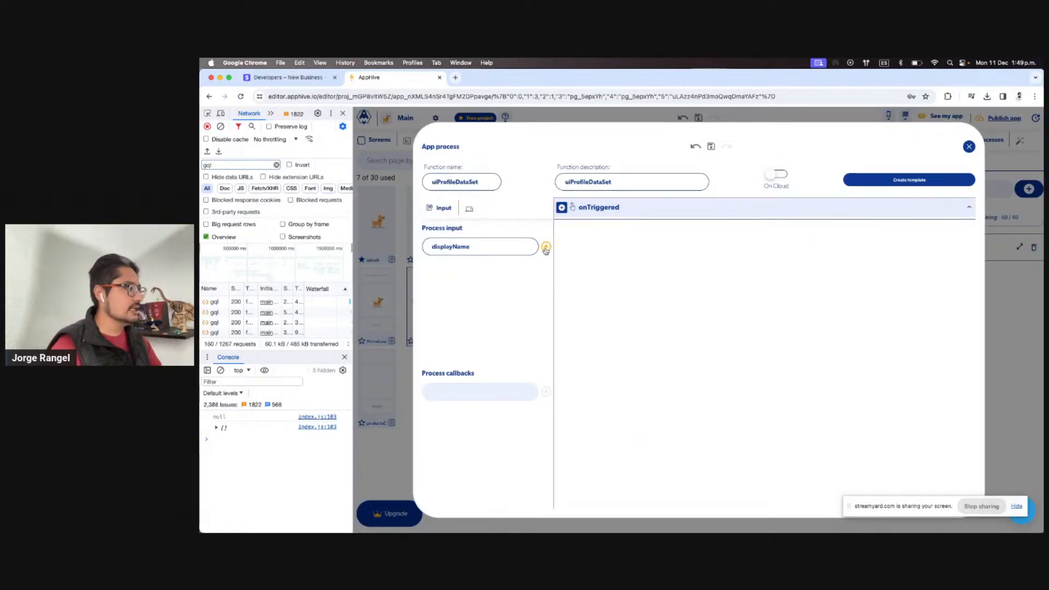
left_click(545, 247)
Add profilePictureUrl, copied from the Home page, as the second process input
left_click(1013, 290)
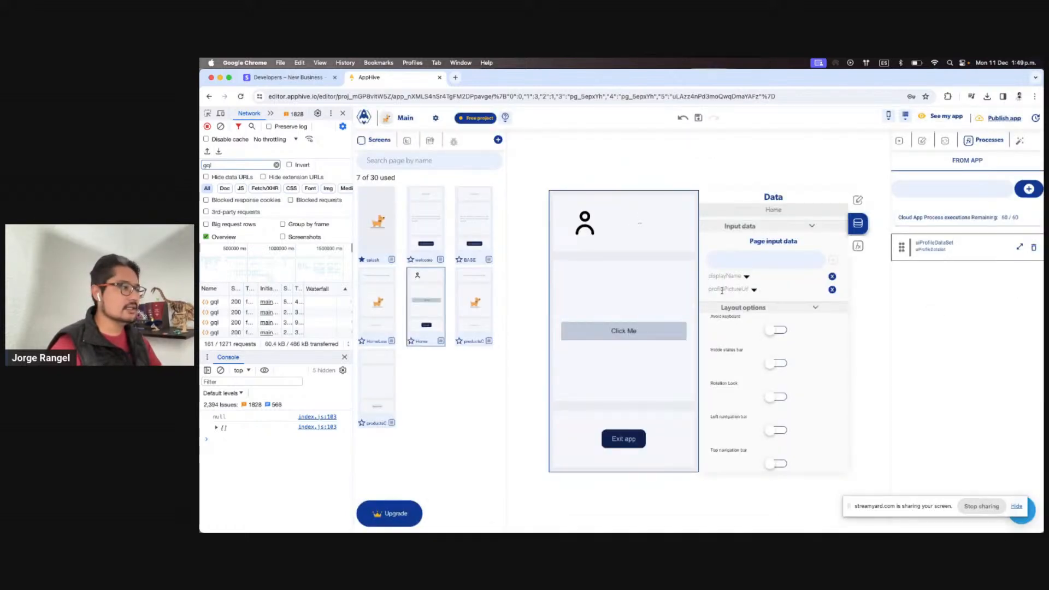
left_click(1019, 249)
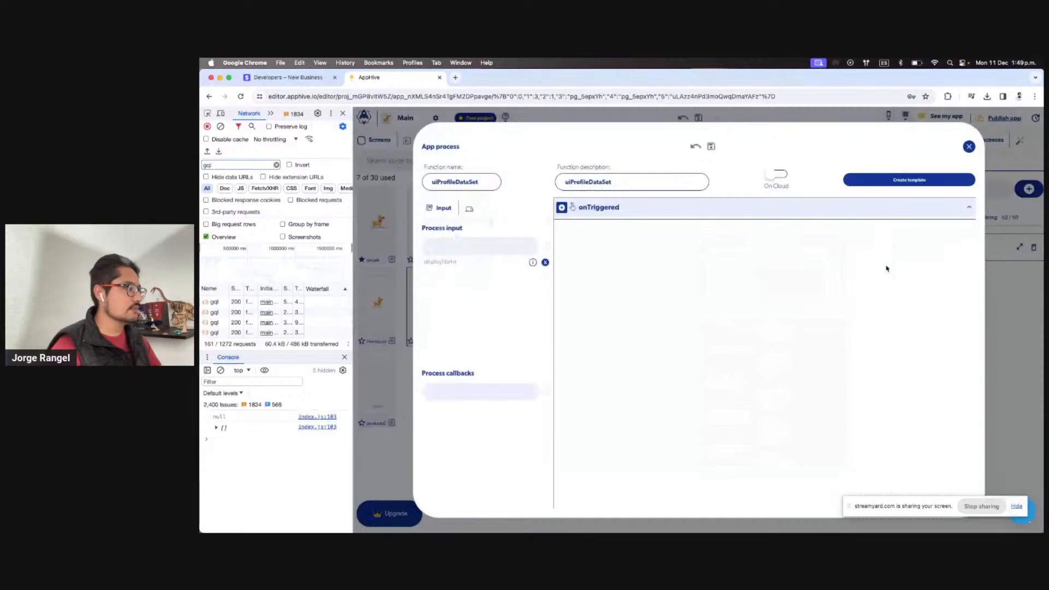
left_click(508, 246)
key("super+v")
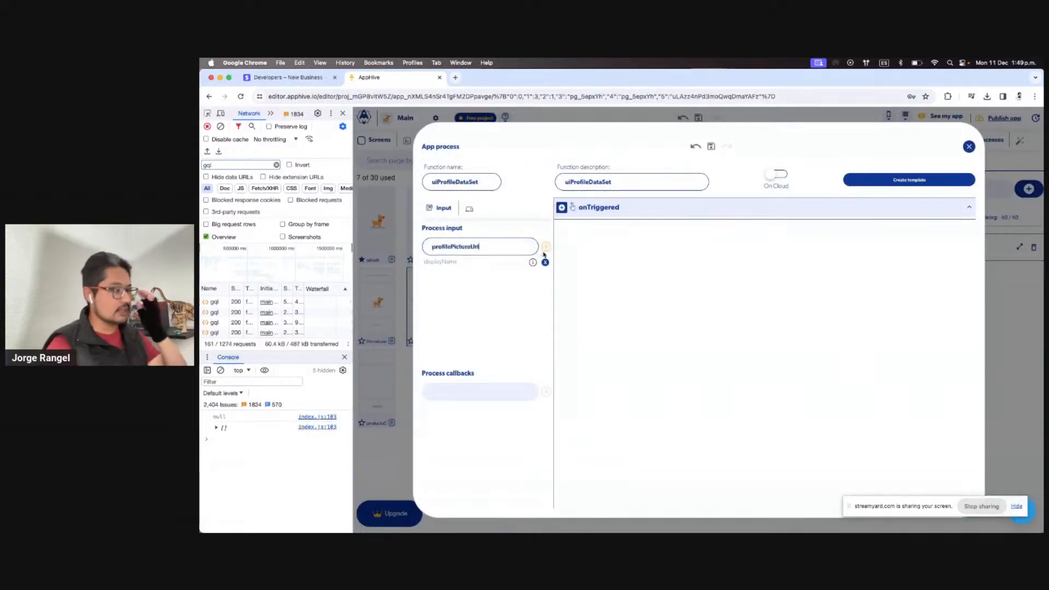
left_click(545, 246)
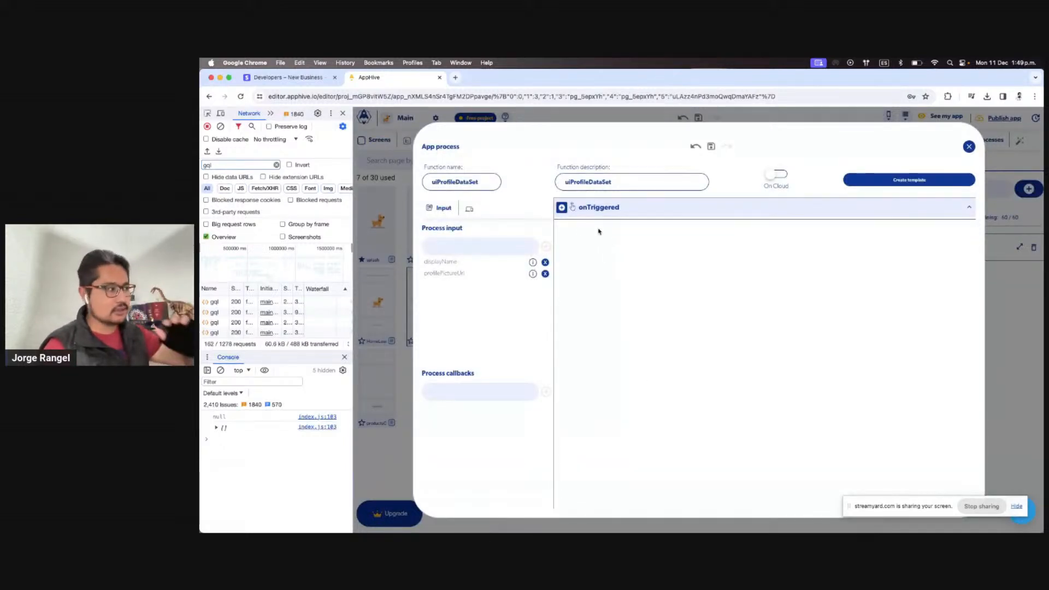
left_click(561, 208)
left_click(611, 247)
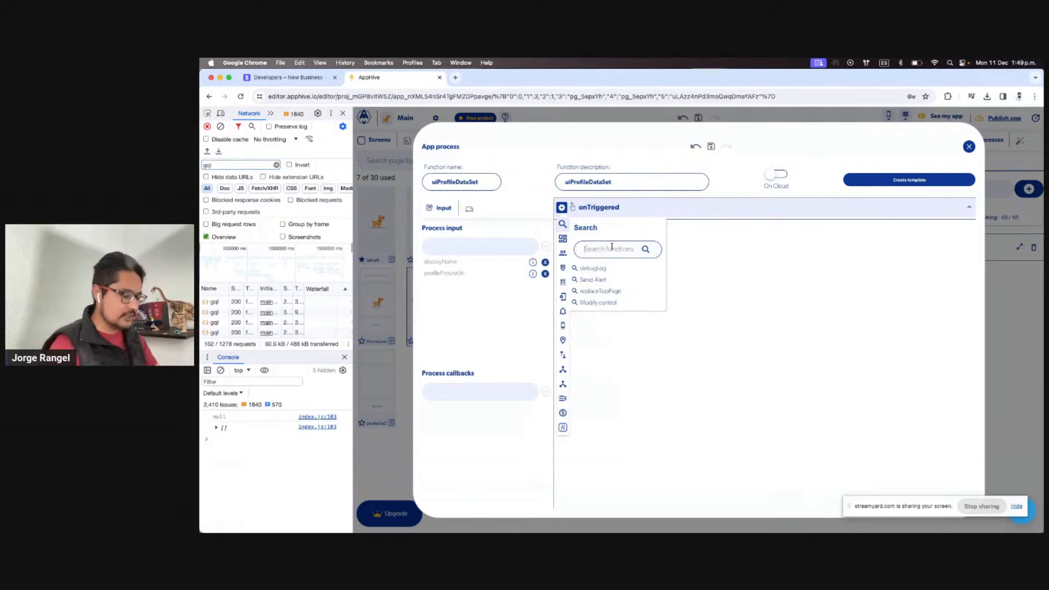
Insert Modify control into onTriggered via the 'mod' search, checking Home's event functions
type("mod")
left_click(600, 267)
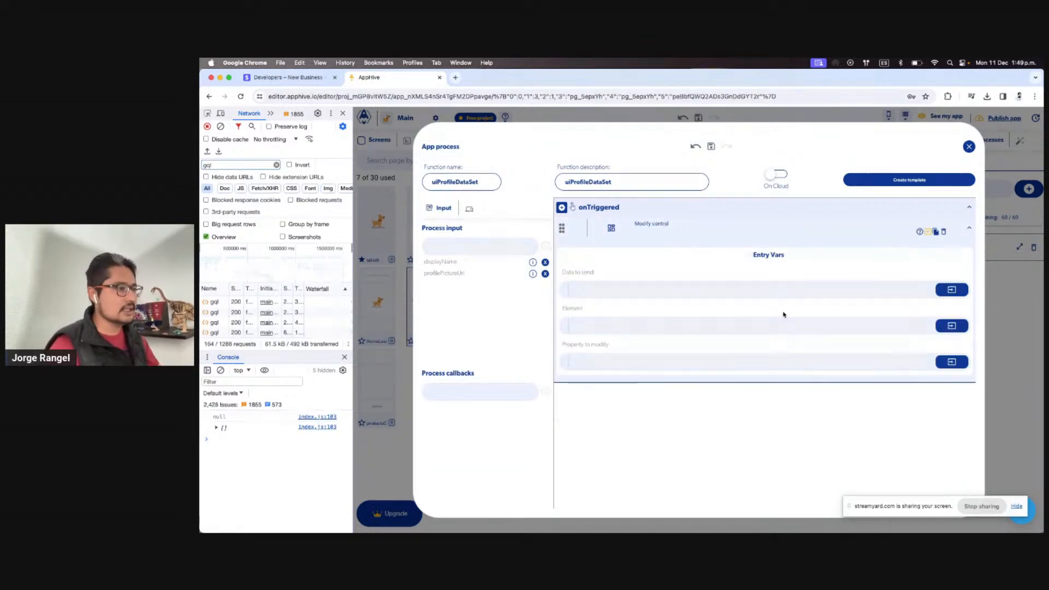
left_click(1023, 294)
left_click(658, 332)
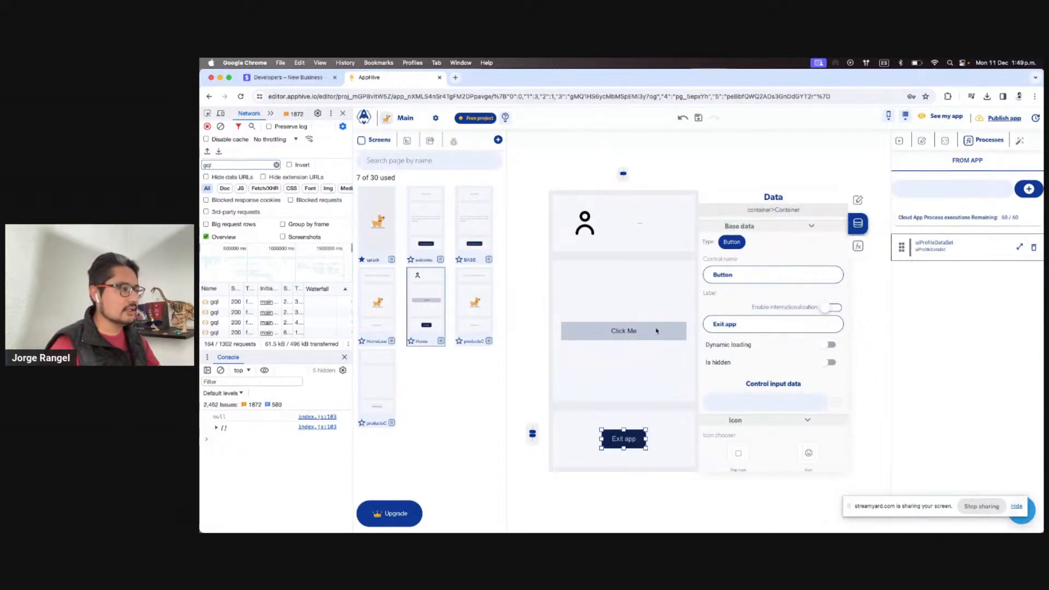
left_click(858, 246)
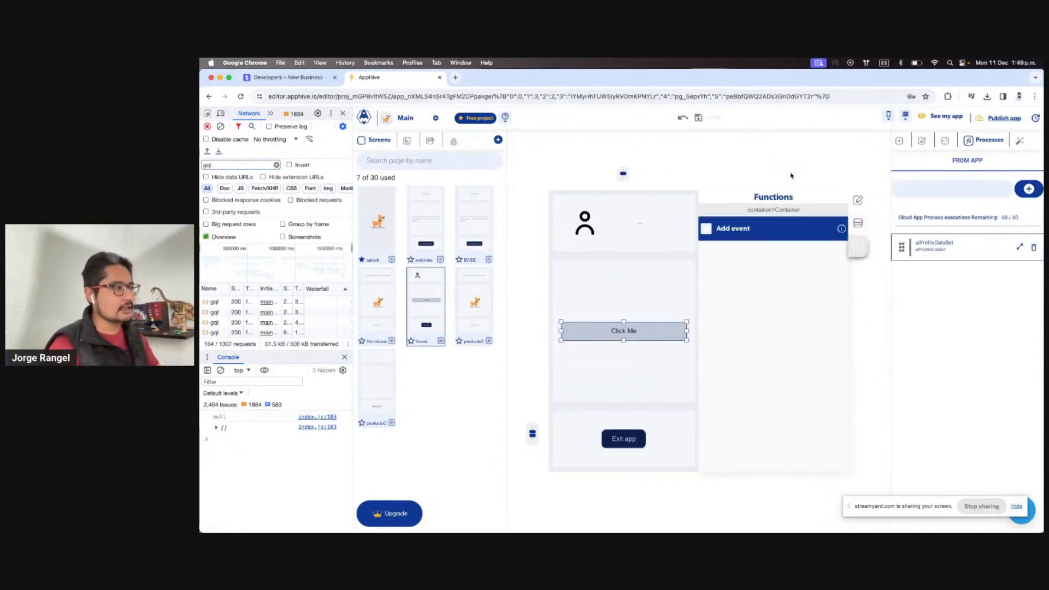
scroll(787, 339, "down", 1)
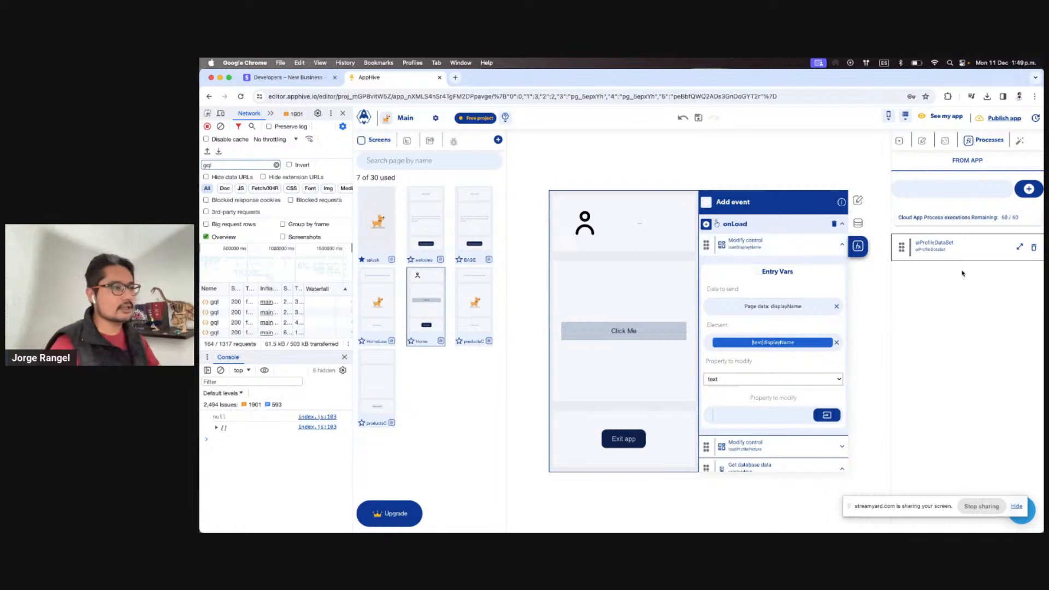
left_click(1019, 243)
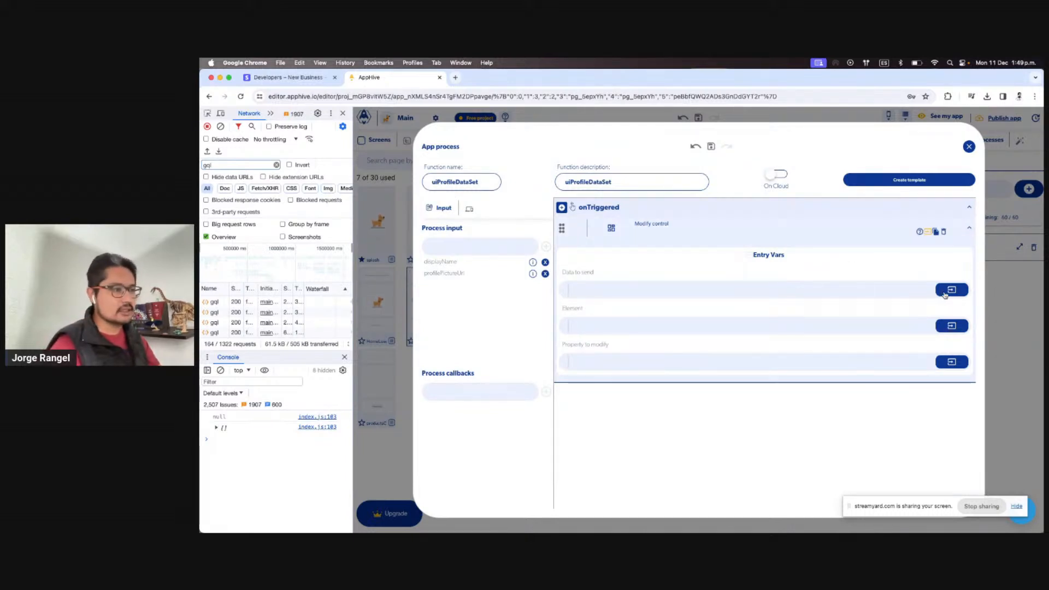
Set the Modify control's data to the page input displayName
left_click(951, 325)
left_click(924, 352)
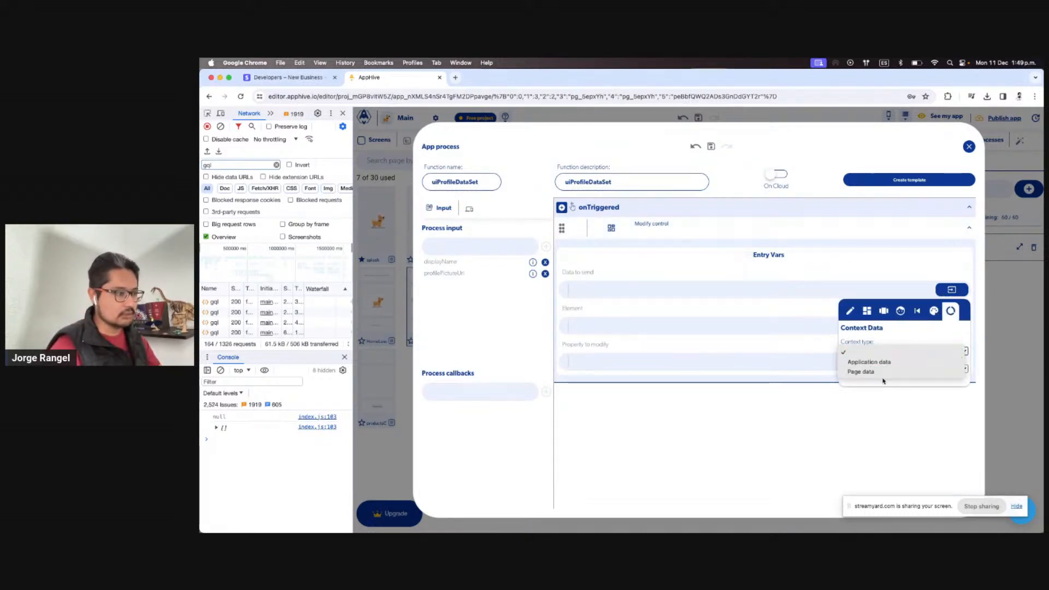
left_click(884, 370)
left_click(892, 369)
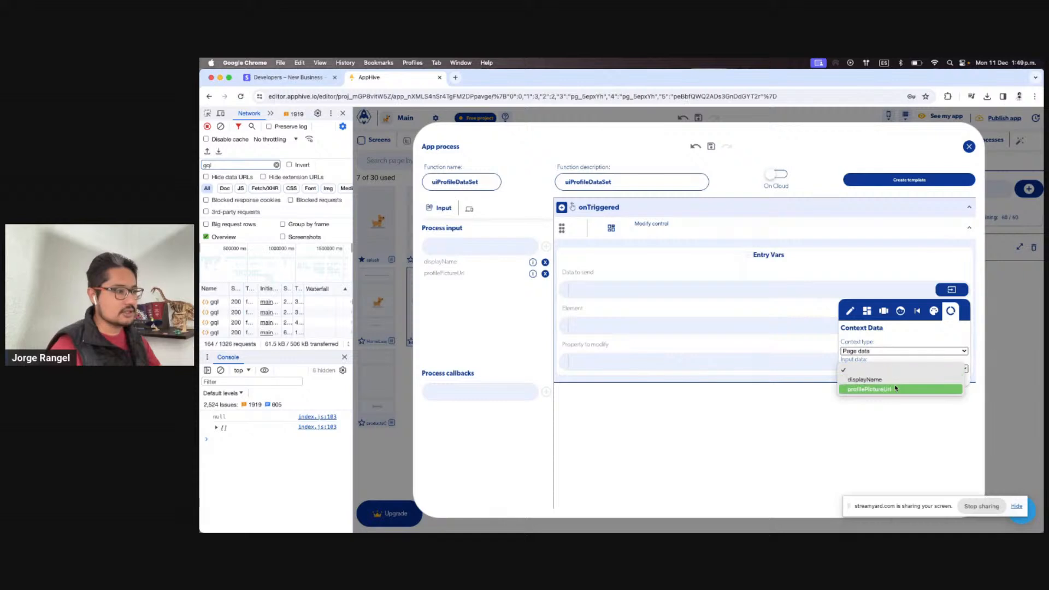
left_click(894, 383)
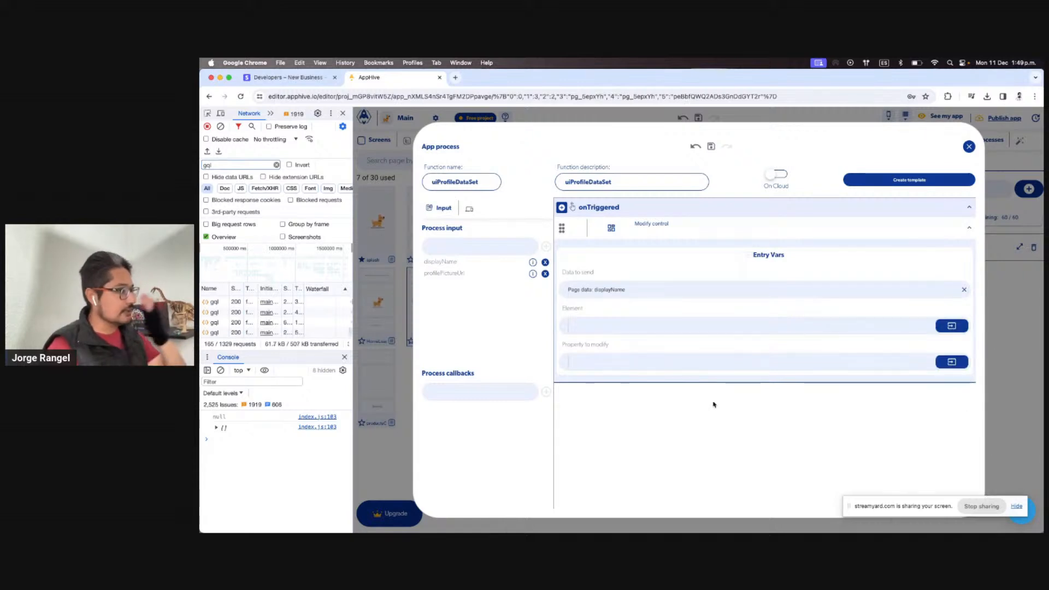
Rename the Modify control step to loadDisplayName
left_click(675, 225)
type("d")
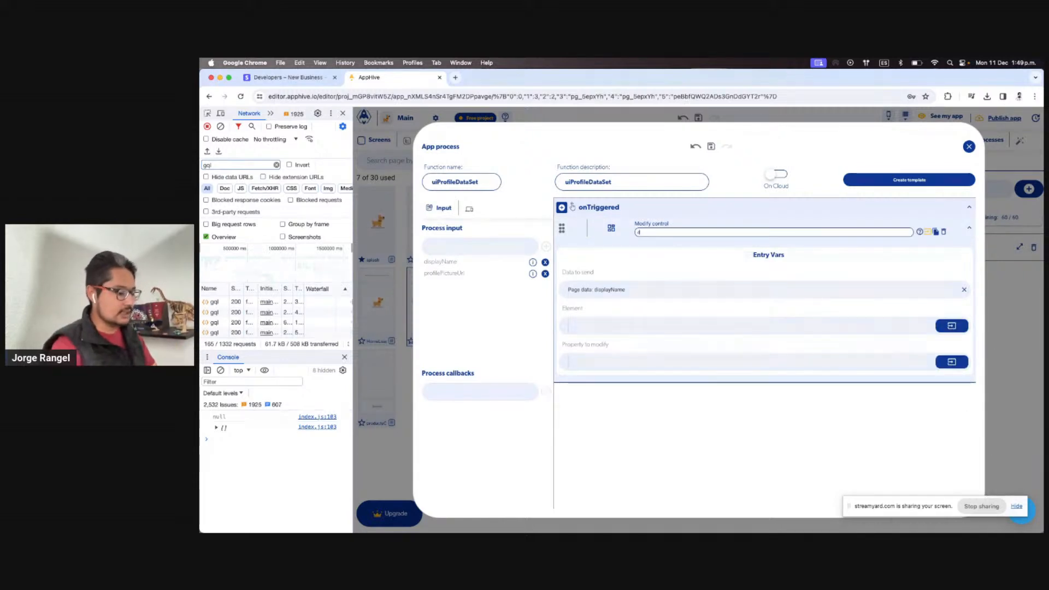
type("e")
key("BackSpace")
type("load")
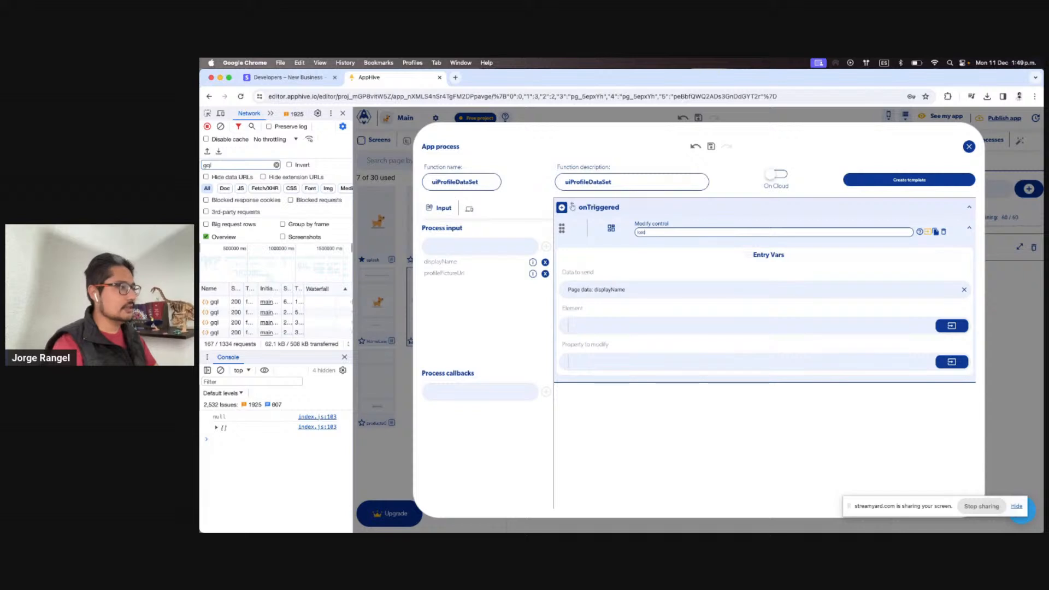
type("DisplayName")
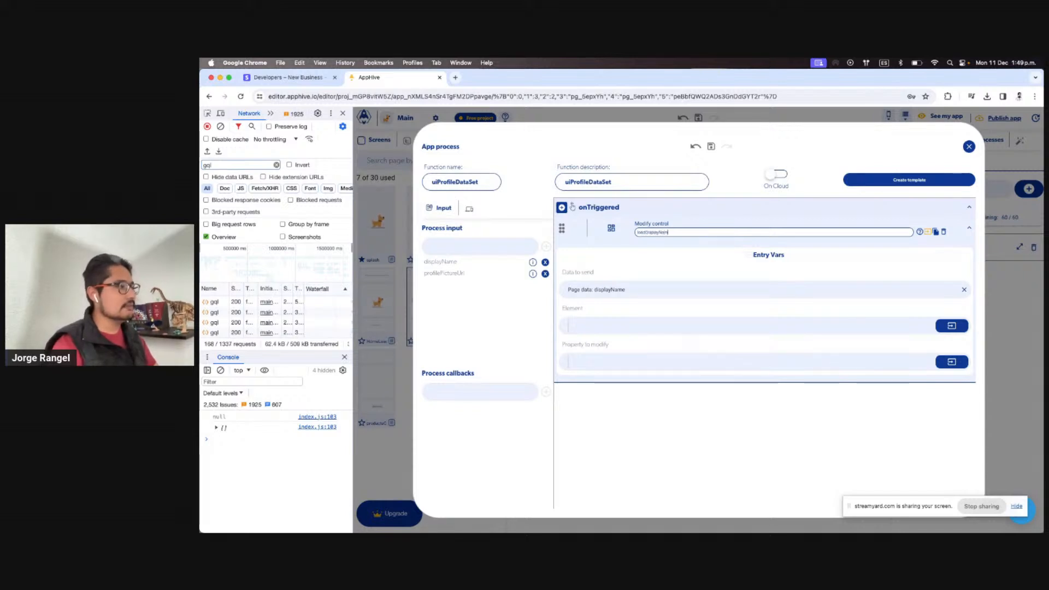
key("Return")
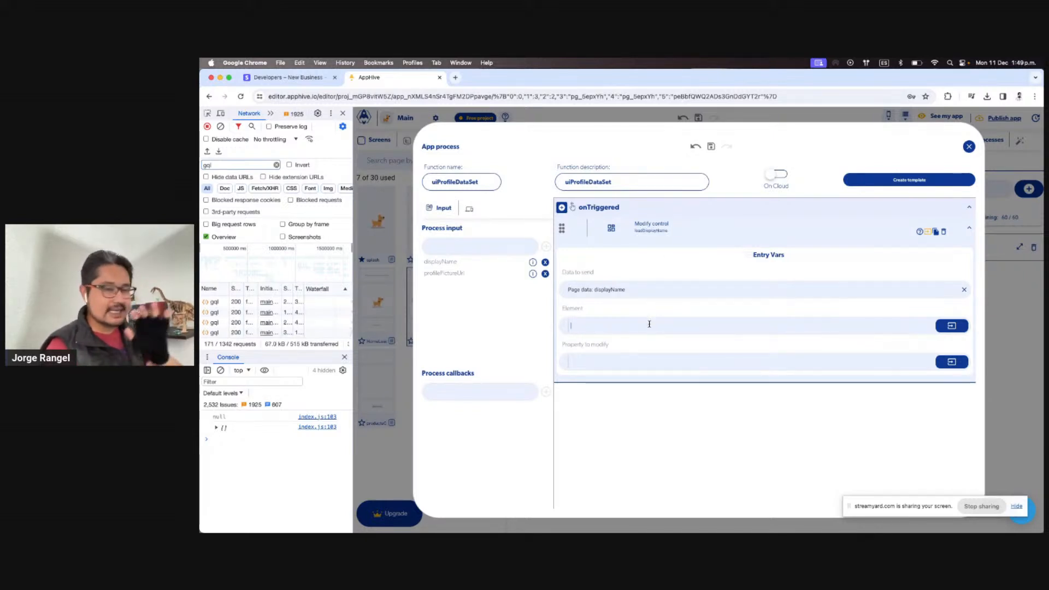
Add a displayNameElement process input and pick it from page data as the element to modify
left_click(501, 248)
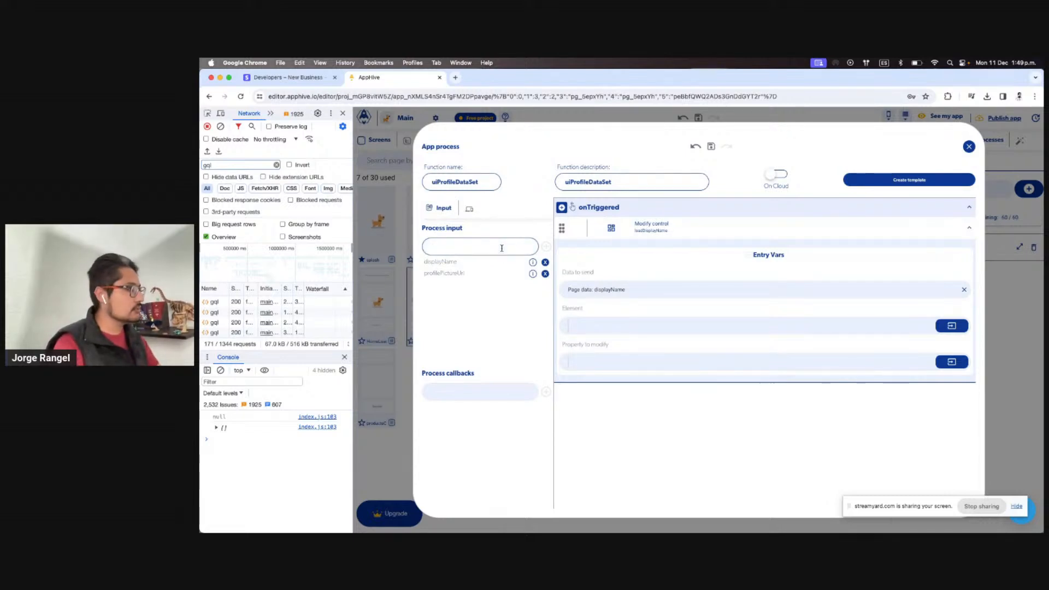
type("dis")
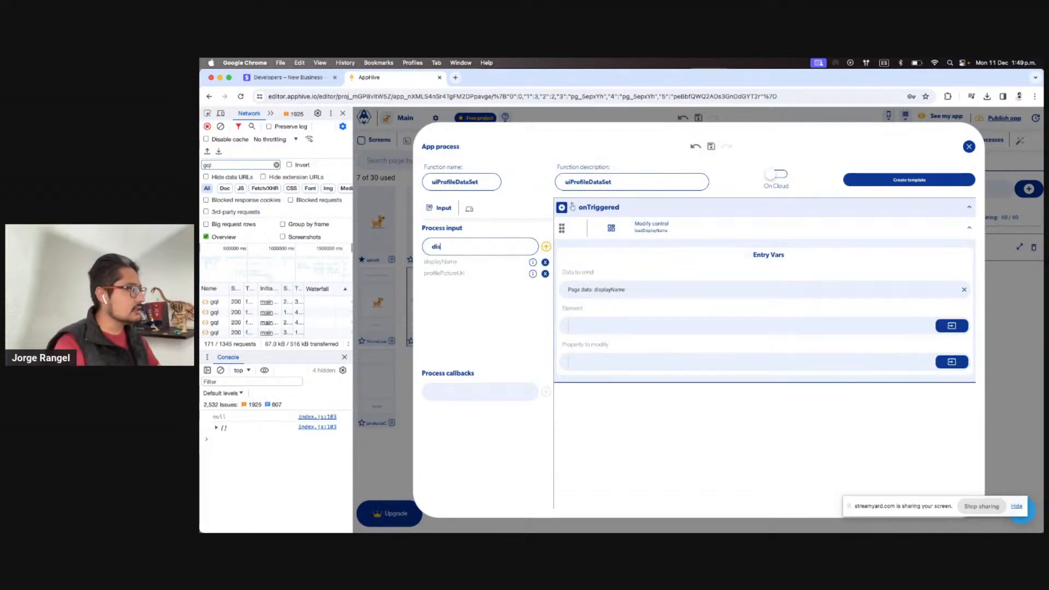
type("playNameElem")
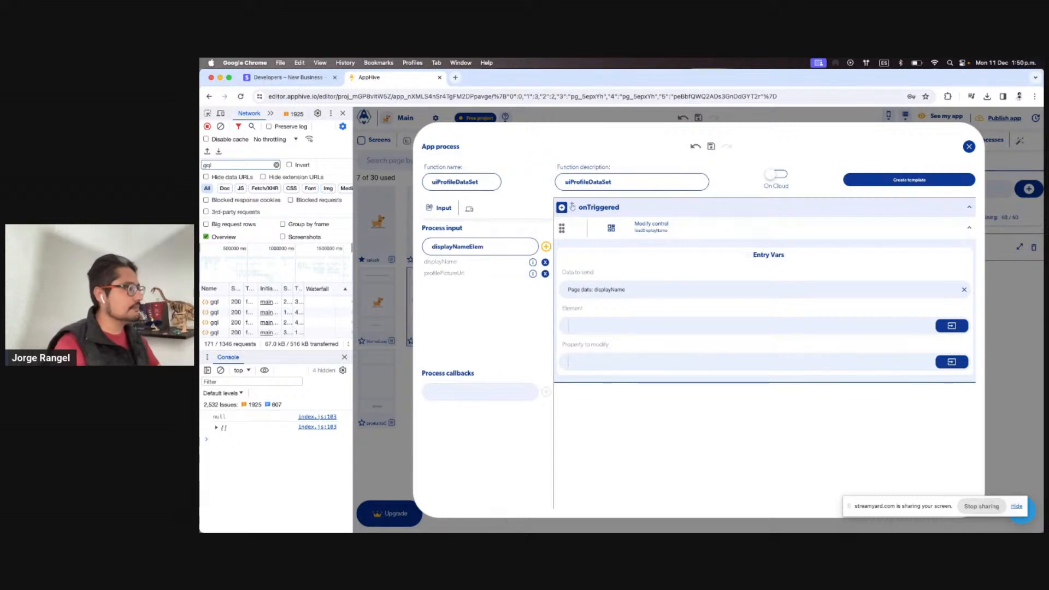
type("ent")
left_click(545, 247)
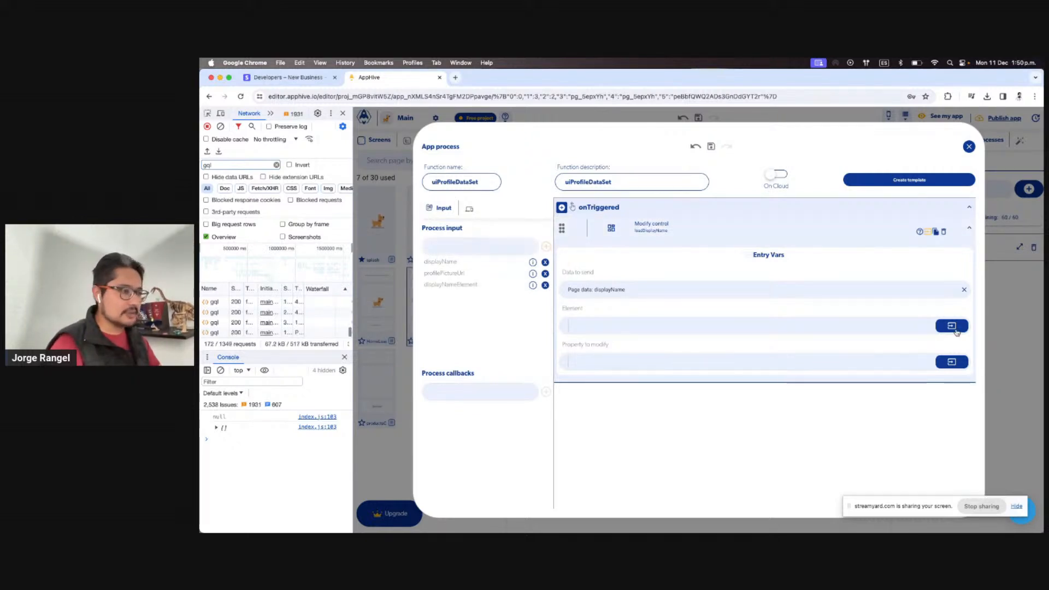
left_click(953, 327)
left_click(937, 347)
left_click(901, 388)
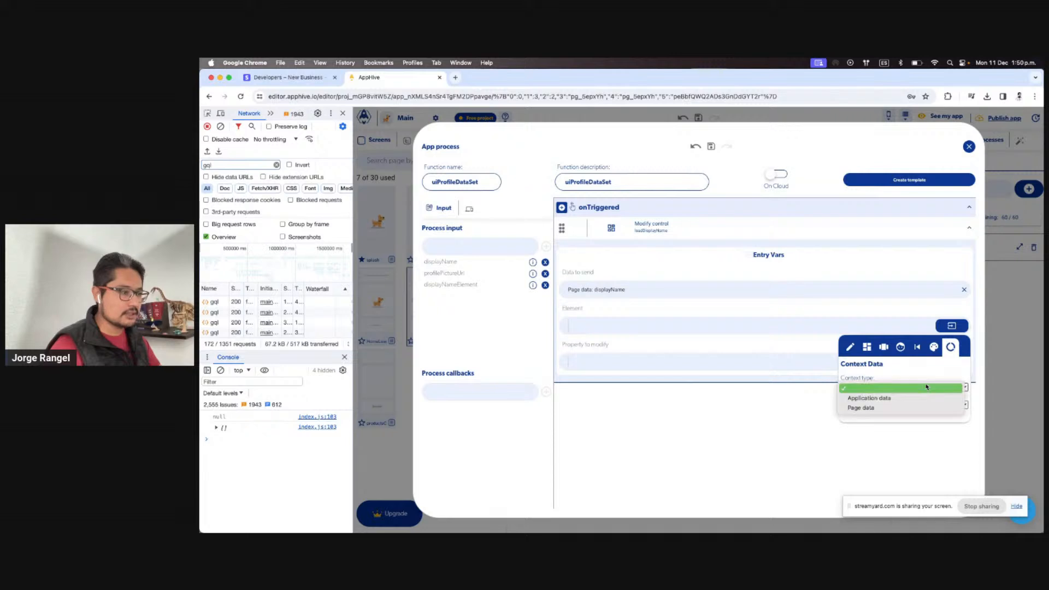
left_click(907, 407)
left_click(898, 405)
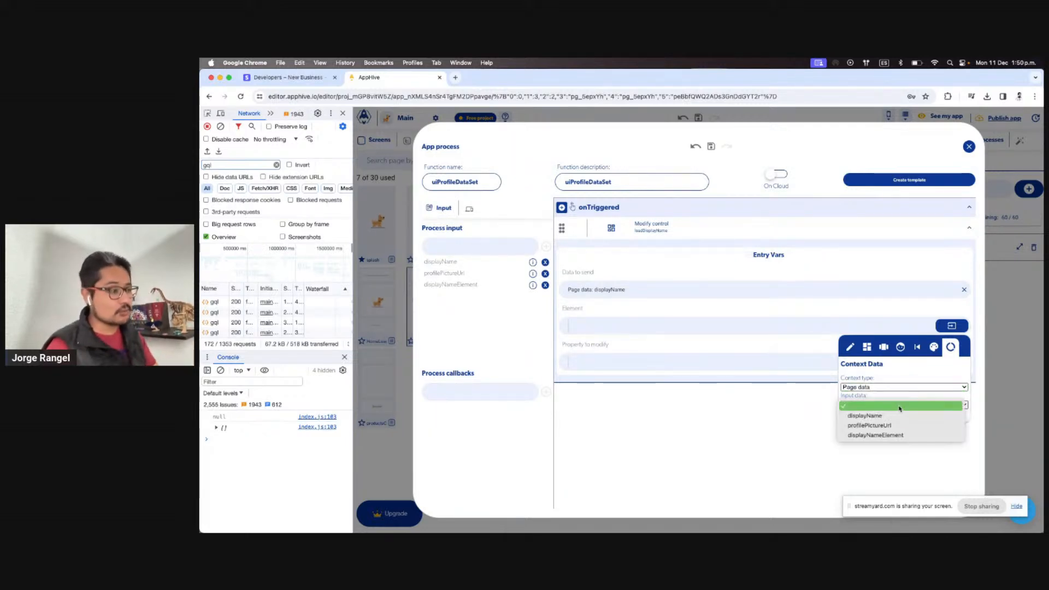
left_click(899, 436)
left_click(697, 346)
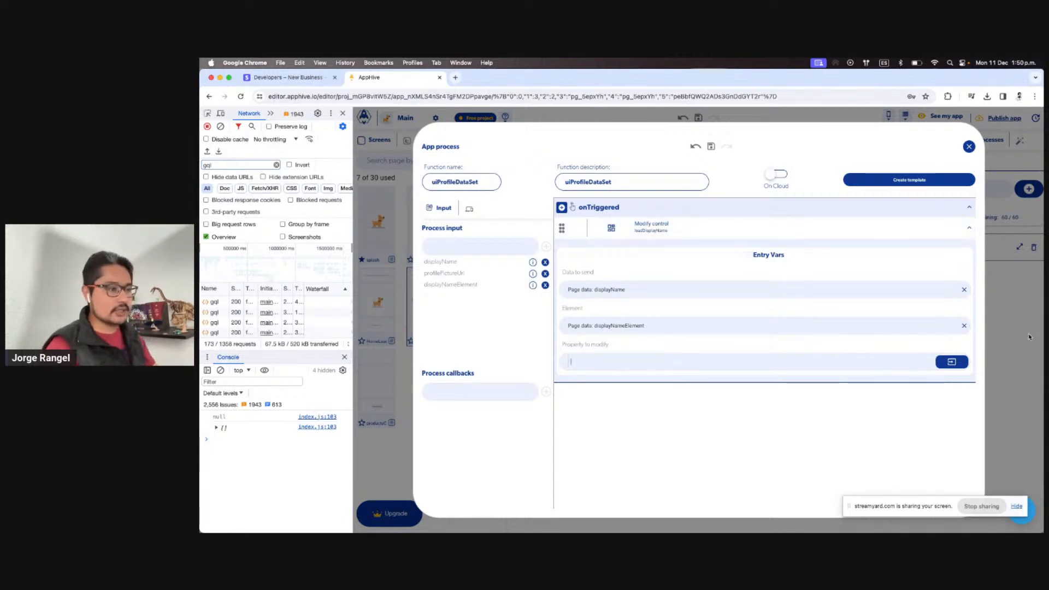
Set the property to modify to text and close the process editor
left_click(968, 147)
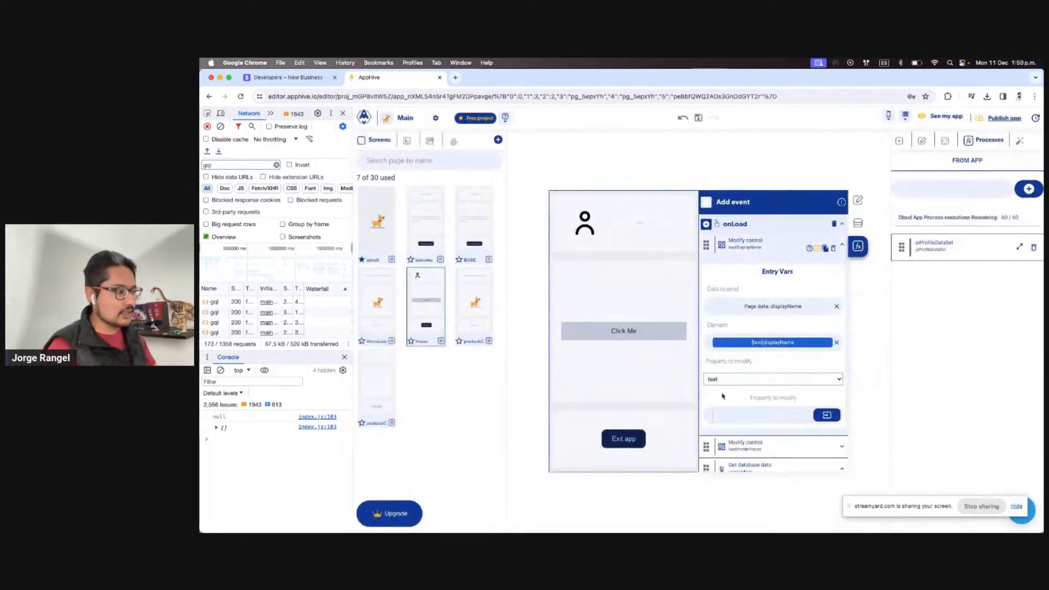
left_click(1019, 247)
type("text")
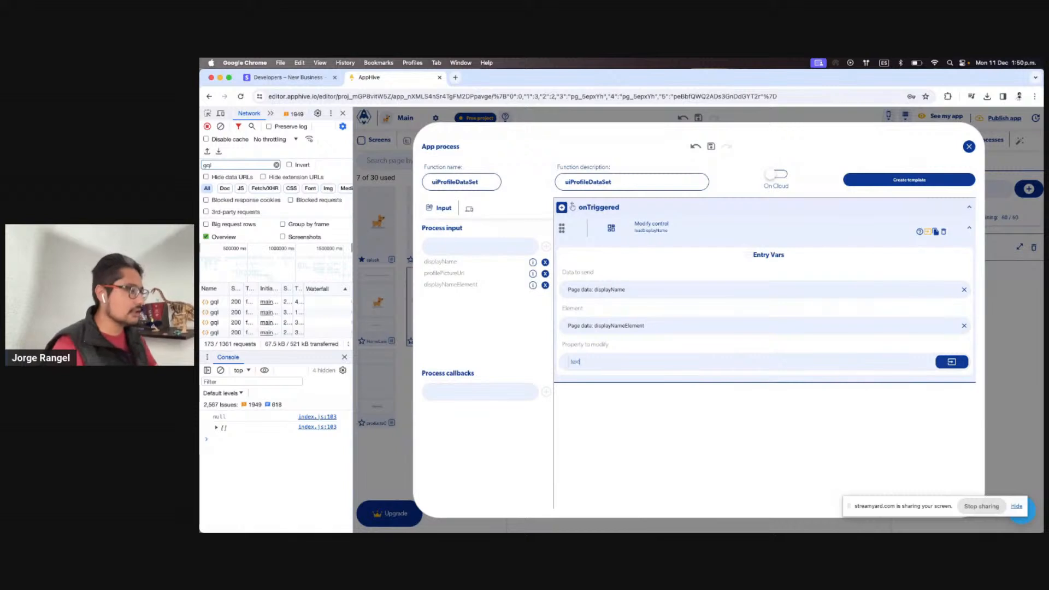
key("Return")
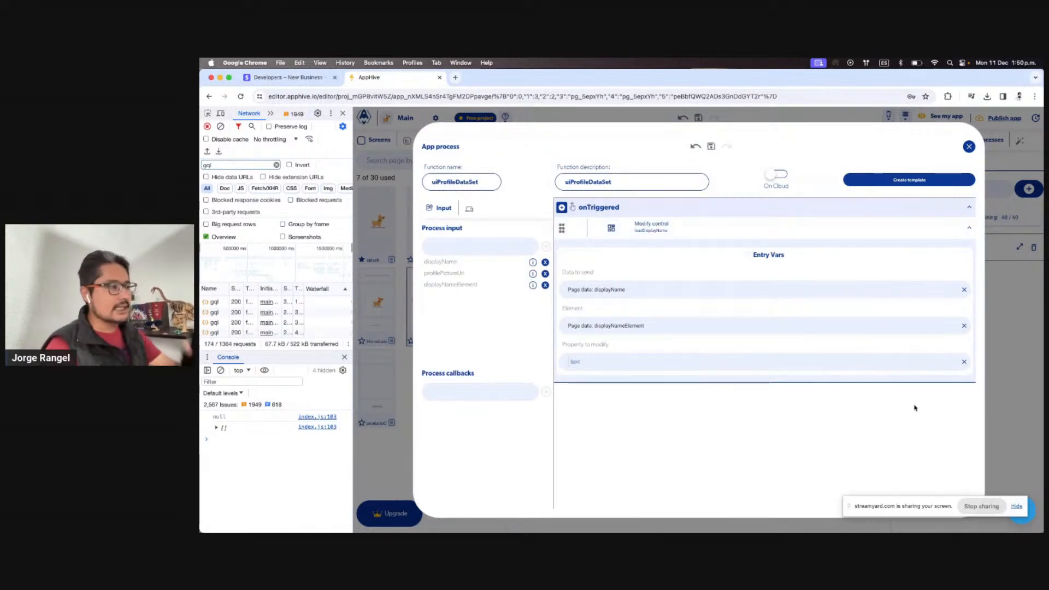
left_click(1015, 366)
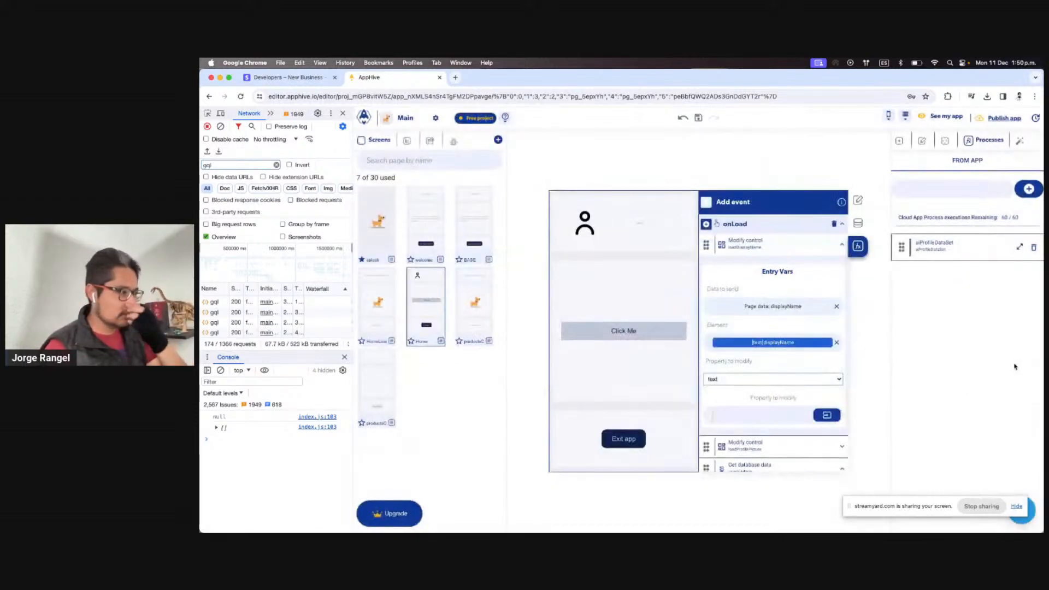
Add a uiProfileDataSet call to Home's onLoad and drag it above Modify control
left_click(707, 224)
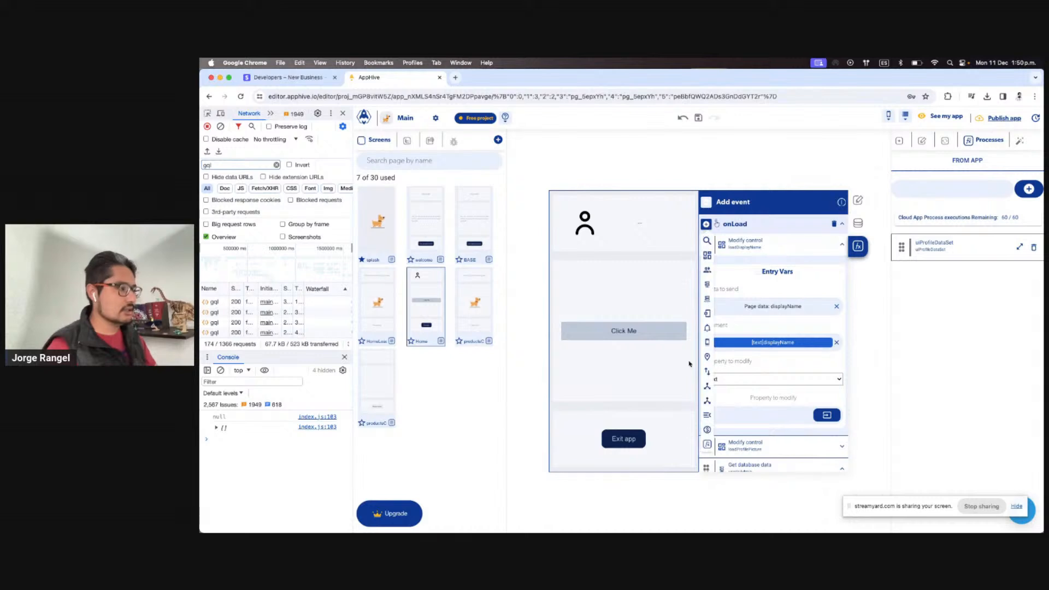
left_click(706, 441)
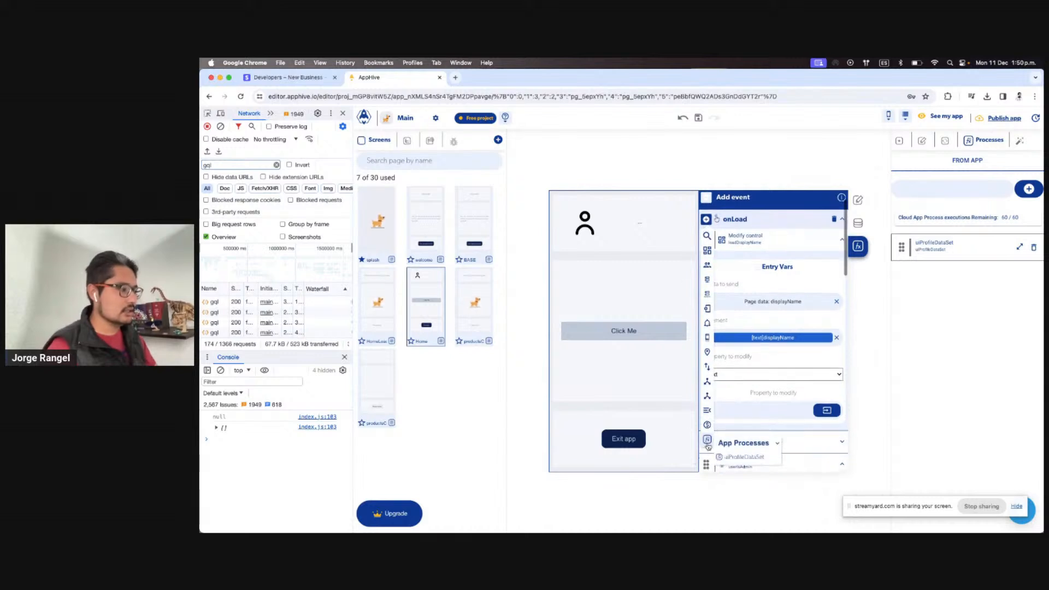
left_click(735, 453)
scroll(738, 455, "down", 5)
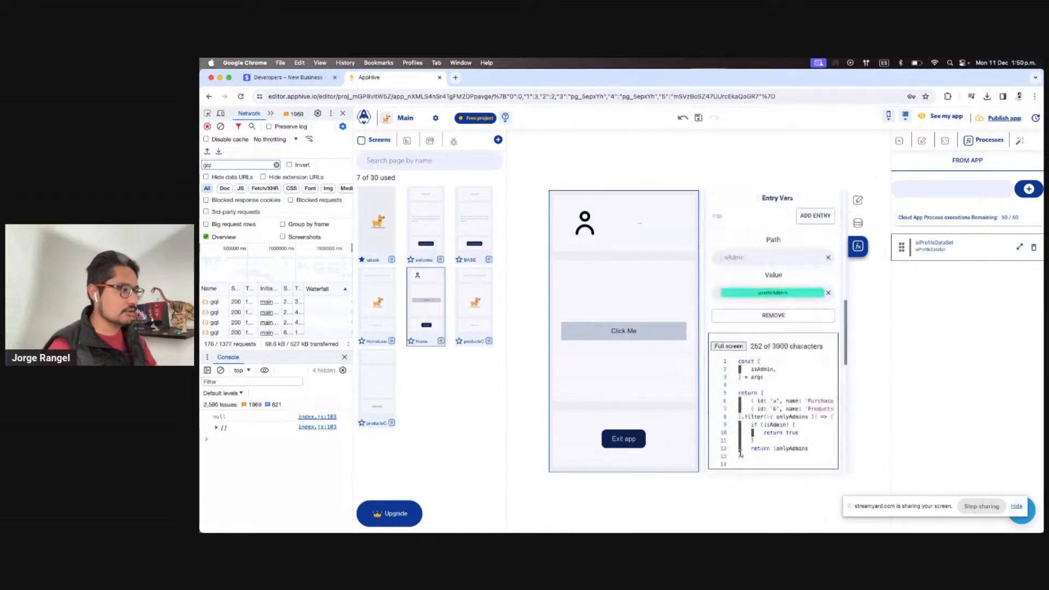
scroll(740, 453, "up", 5)
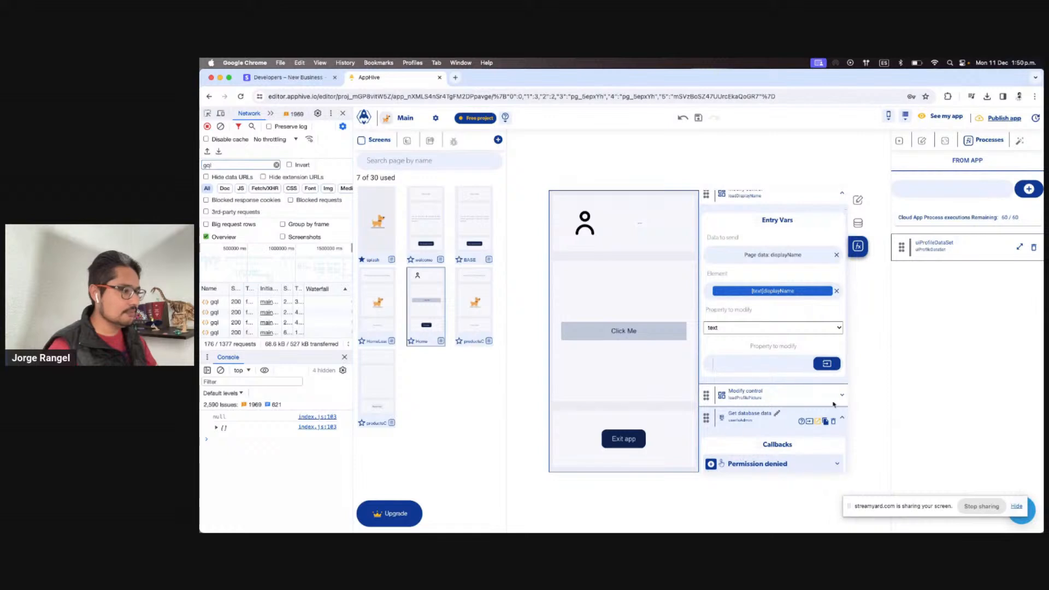
left_click(815, 424)
scroll(726, 451, "down", 1)
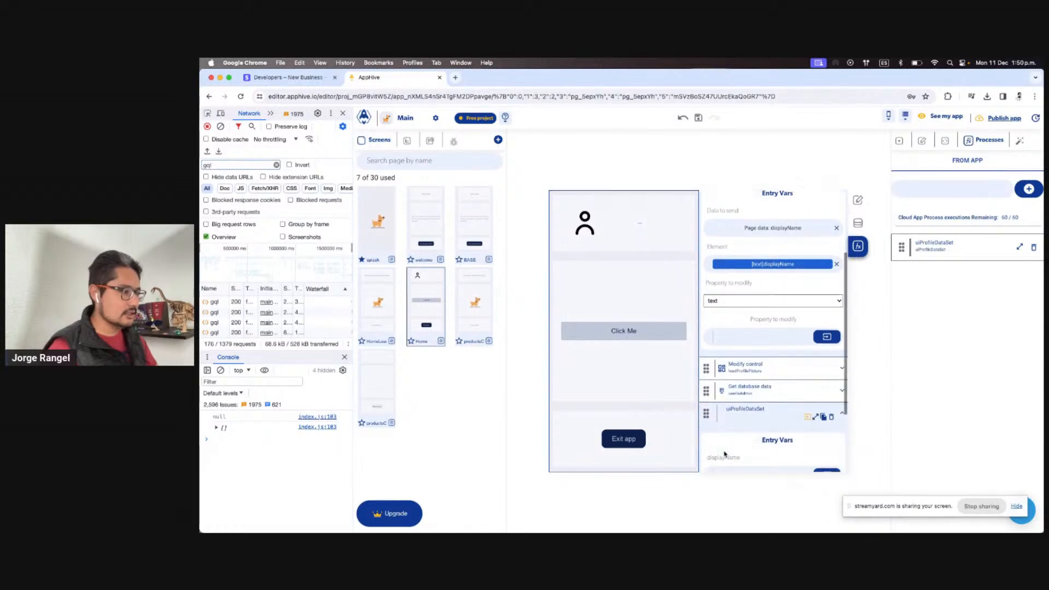
left_click_drag(706, 413, 739, 355)
scroll(782, 389, "up", 2)
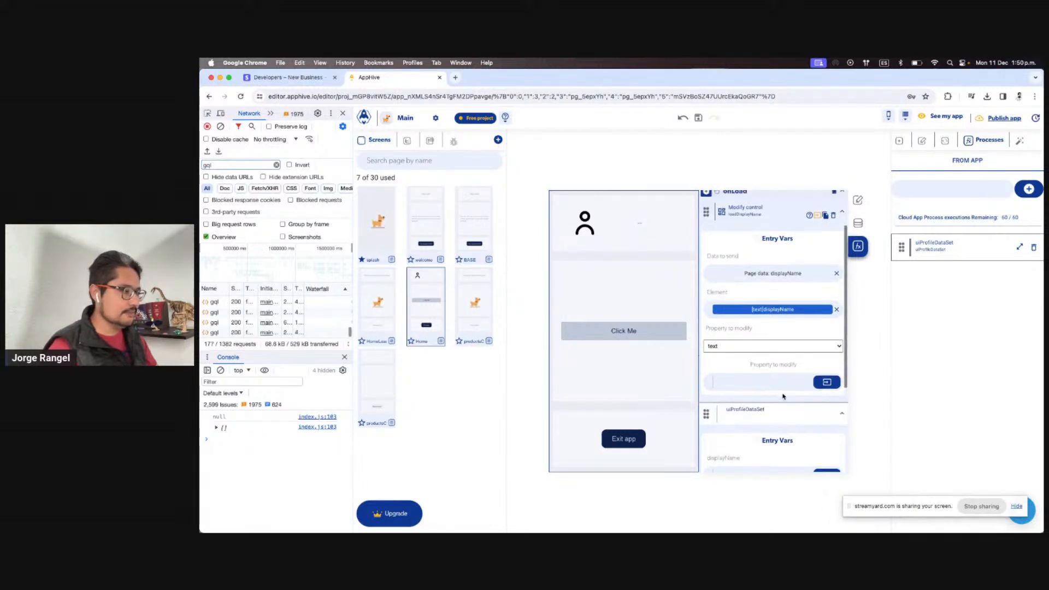
scroll(785, 395, "down", 2)
Feed the call's displayName and profilePictureUrl entries from the matching page data inputs
left_click(821, 414)
left_click(809, 437)
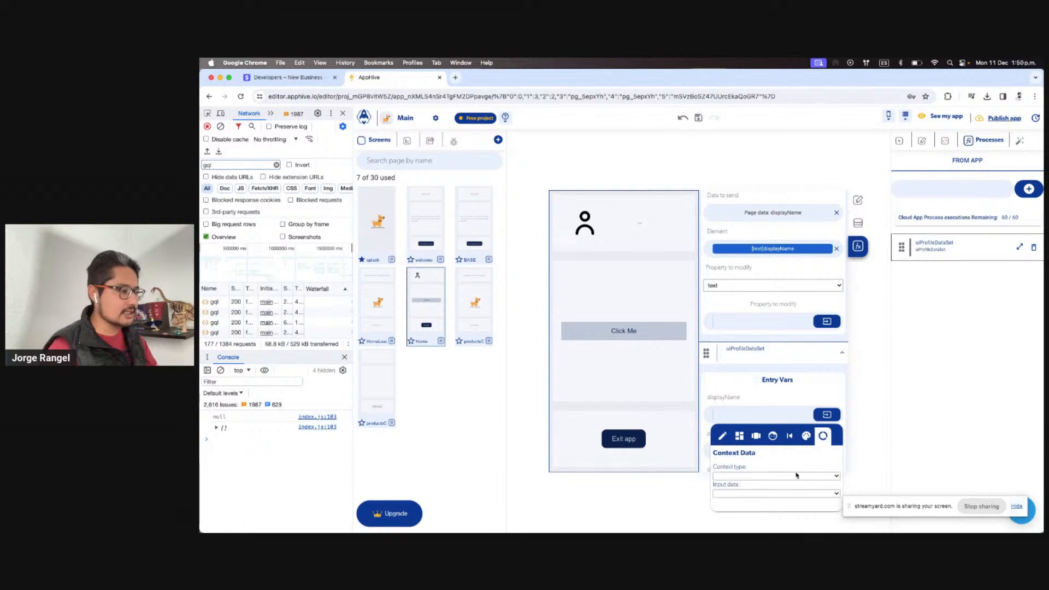
left_click(773, 475)
left_click(772, 496)
left_click(775, 487)
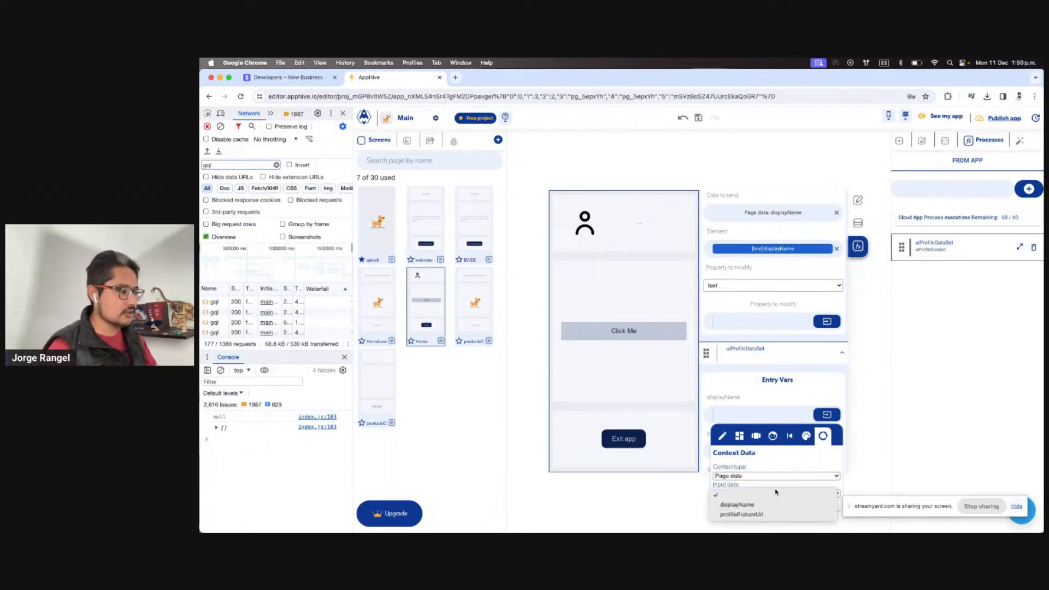
left_click(776, 503)
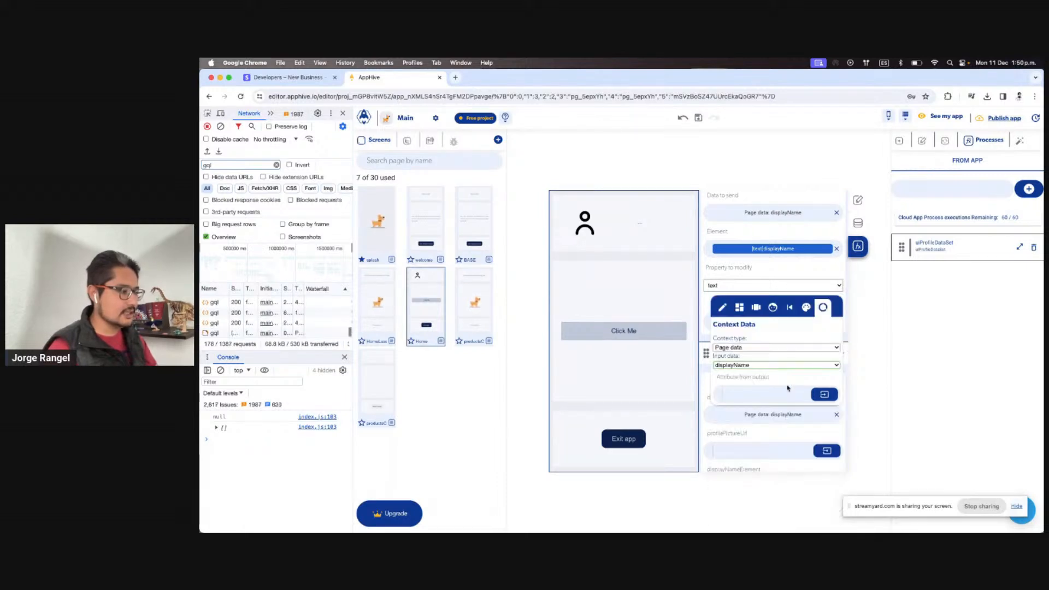
left_click(772, 442)
scroll(801, 418, "down", 3)
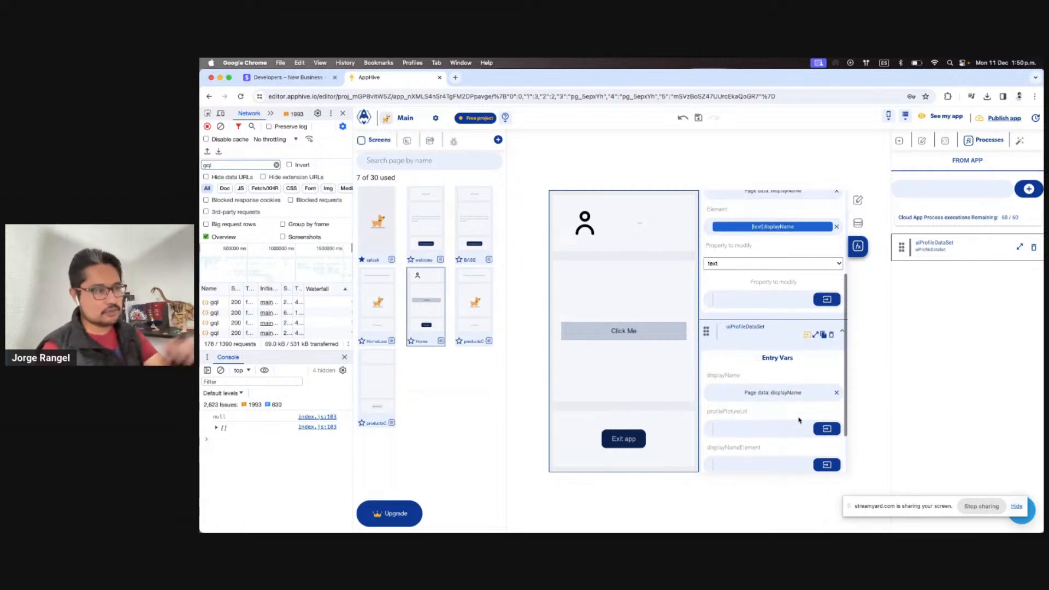
left_click(834, 388)
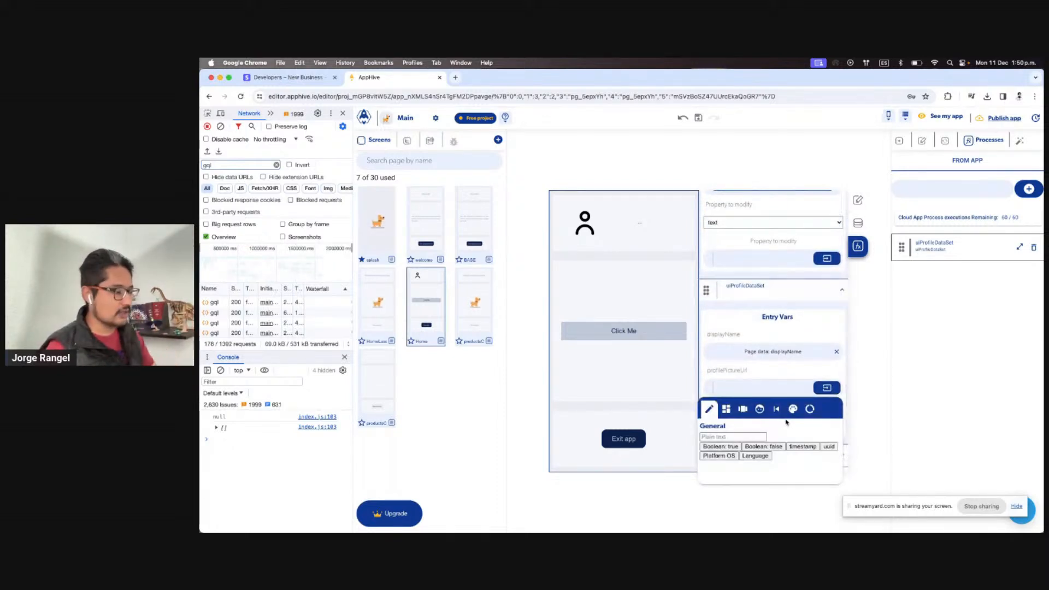
left_click(810, 414)
left_click(793, 448)
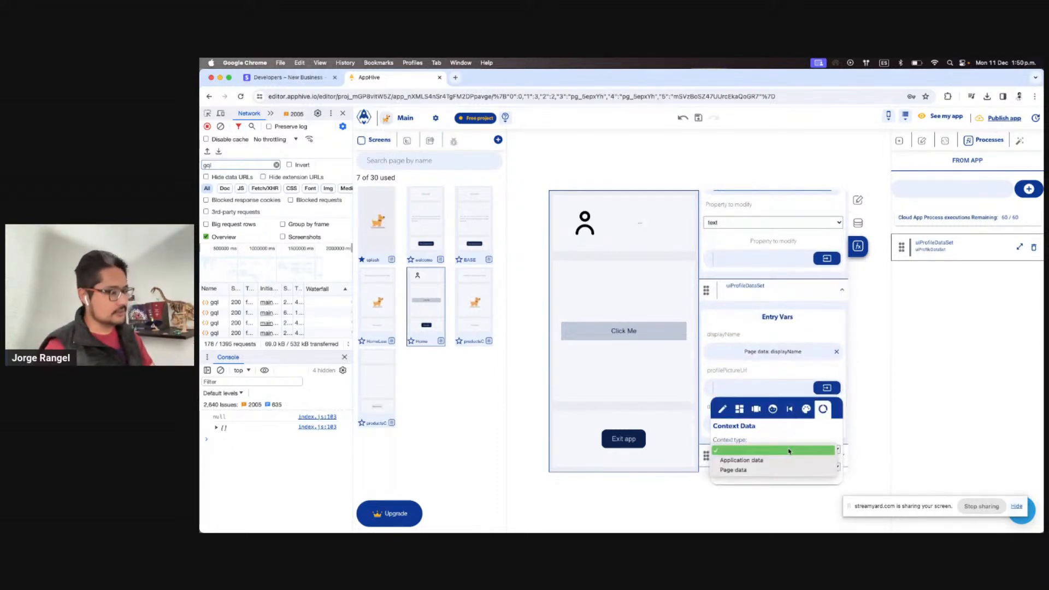
left_click(766, 471)
left_click(767, 466)
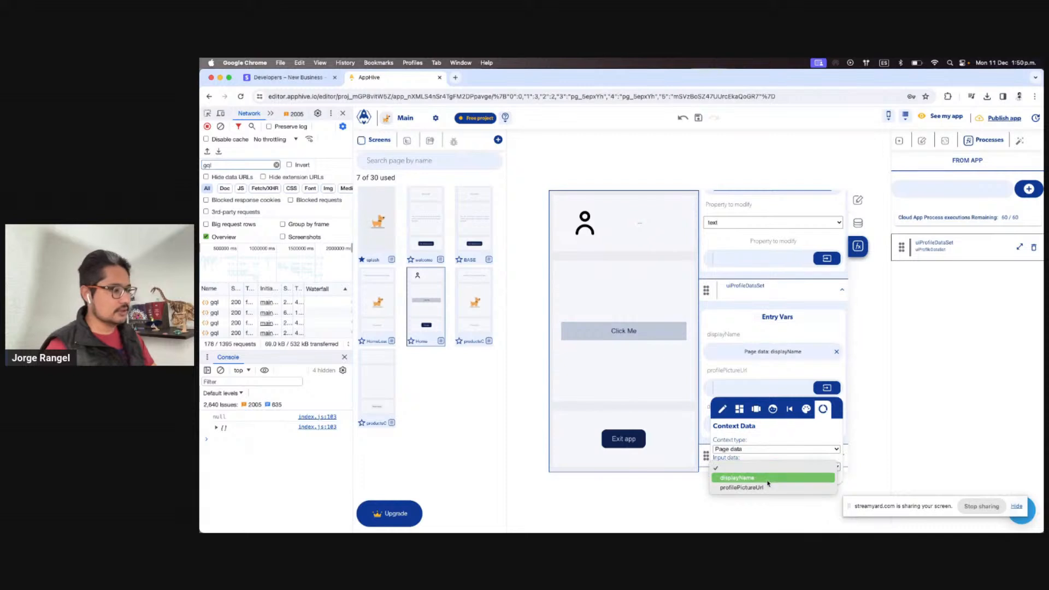
left_click(766, 487)
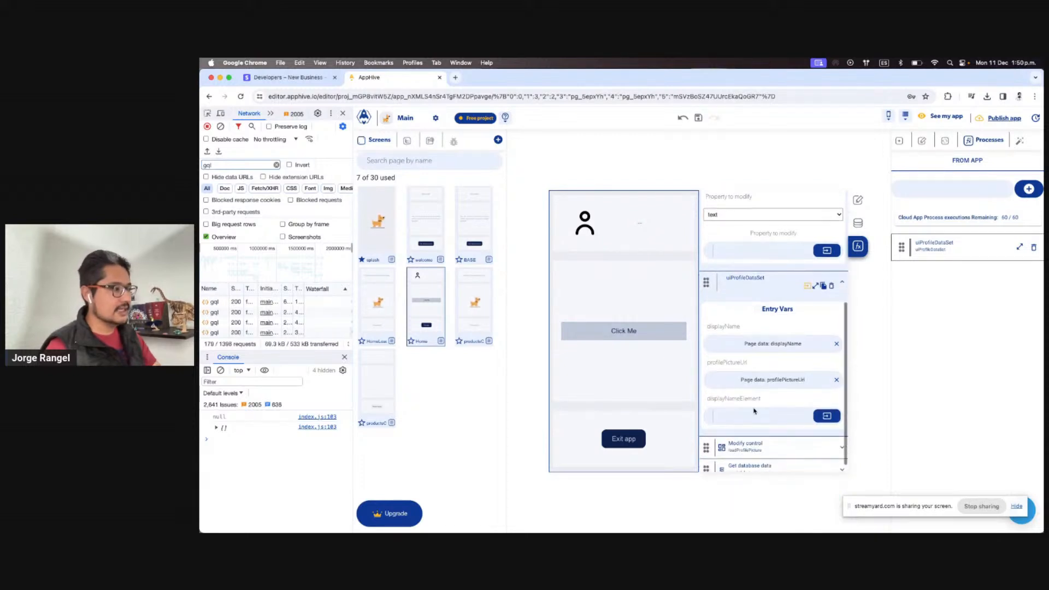
Pass the displayName text control as displayNameElement and delete the old loadDisplayName action
left_click(834, 418)
left_click(726, 437)
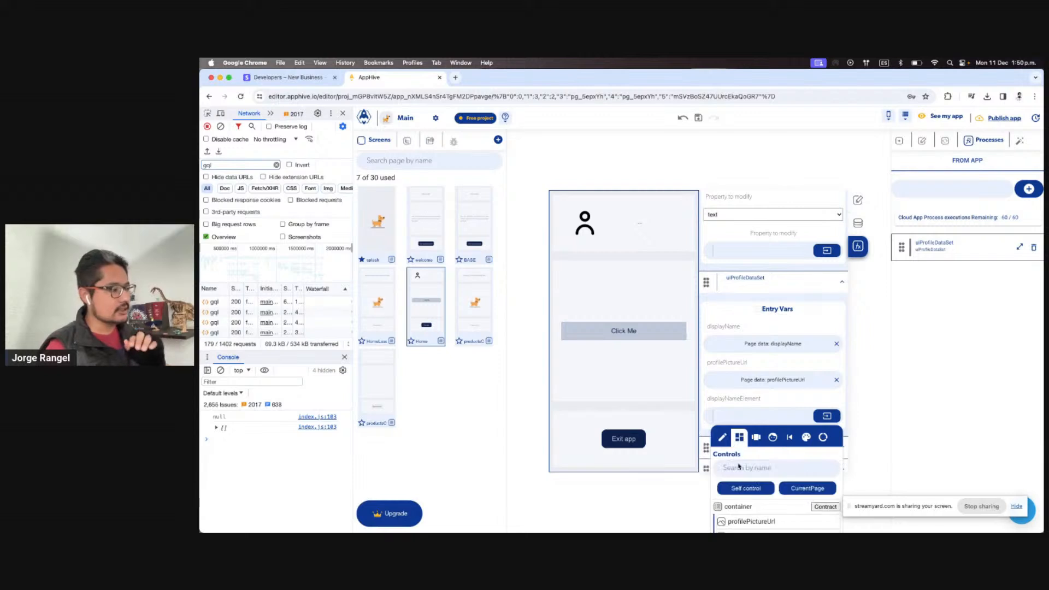
scroll(797, 521, "down", 1)
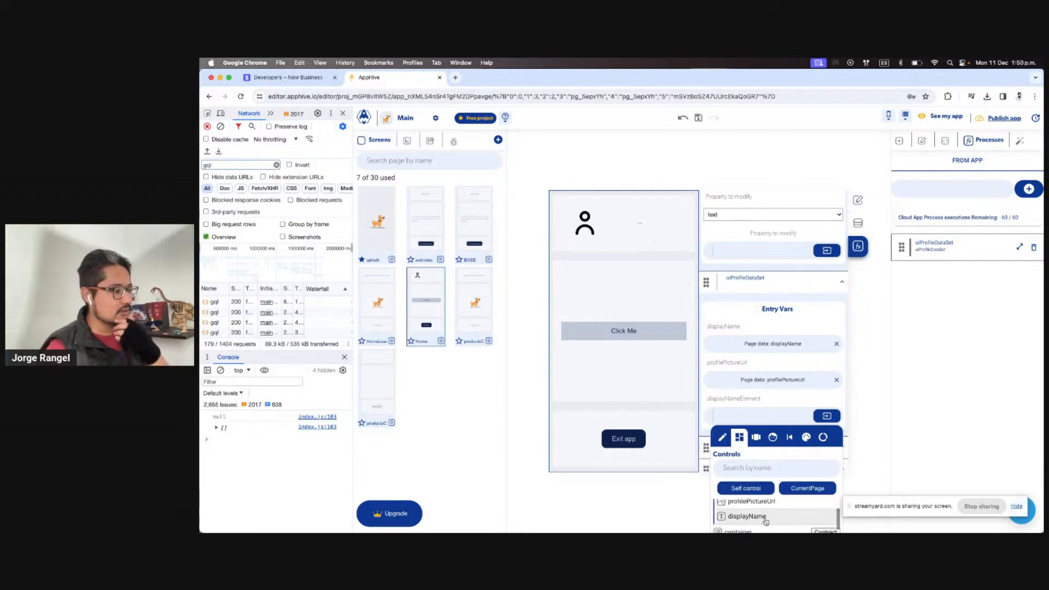
left_click(784, 519)
scroll(792, 431, "up", 3)
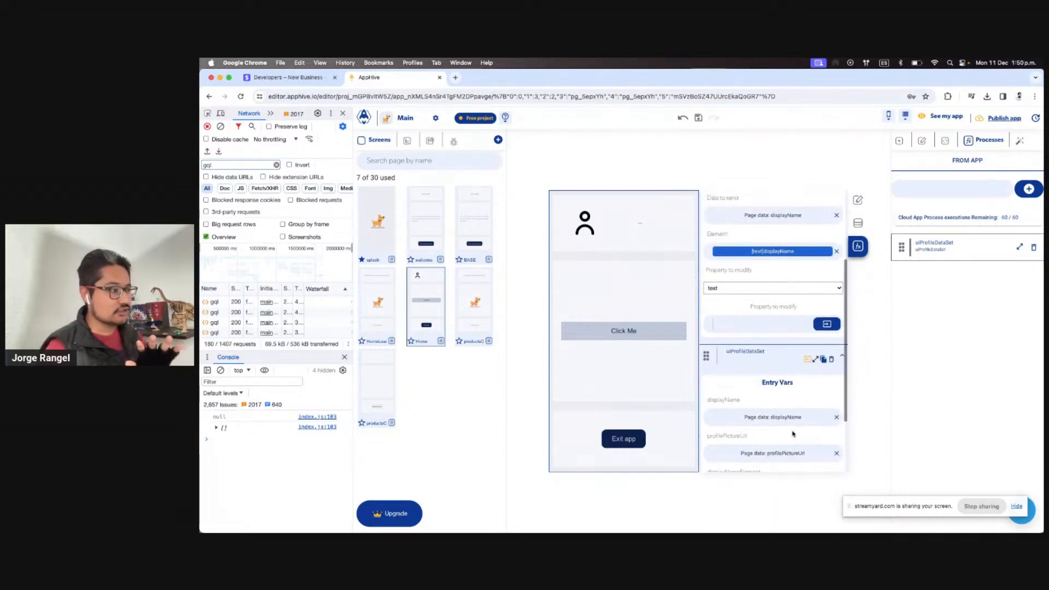
left_click(832, 240)
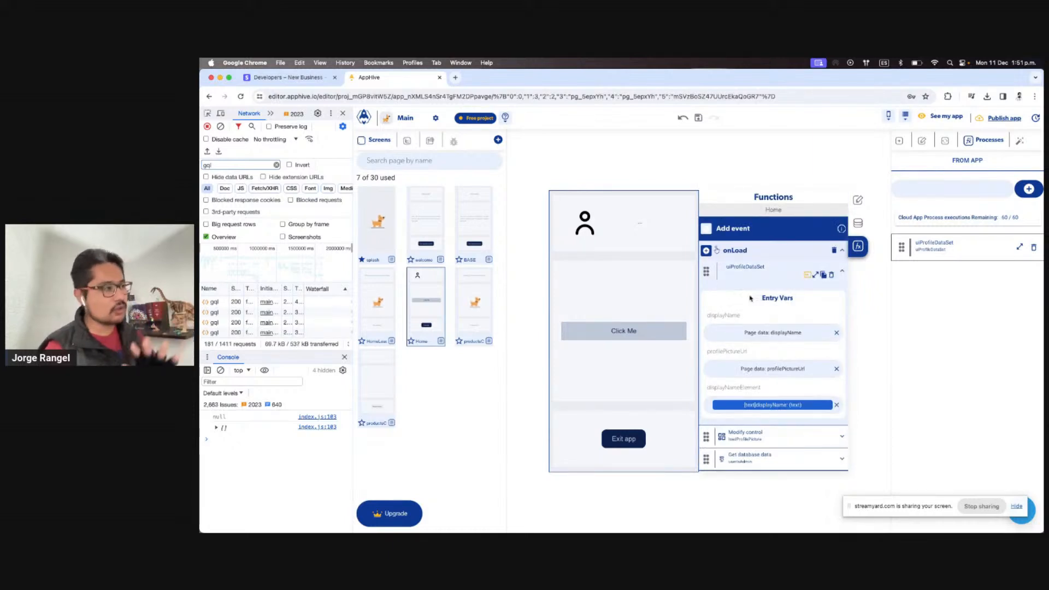
key("ctrl+Right")
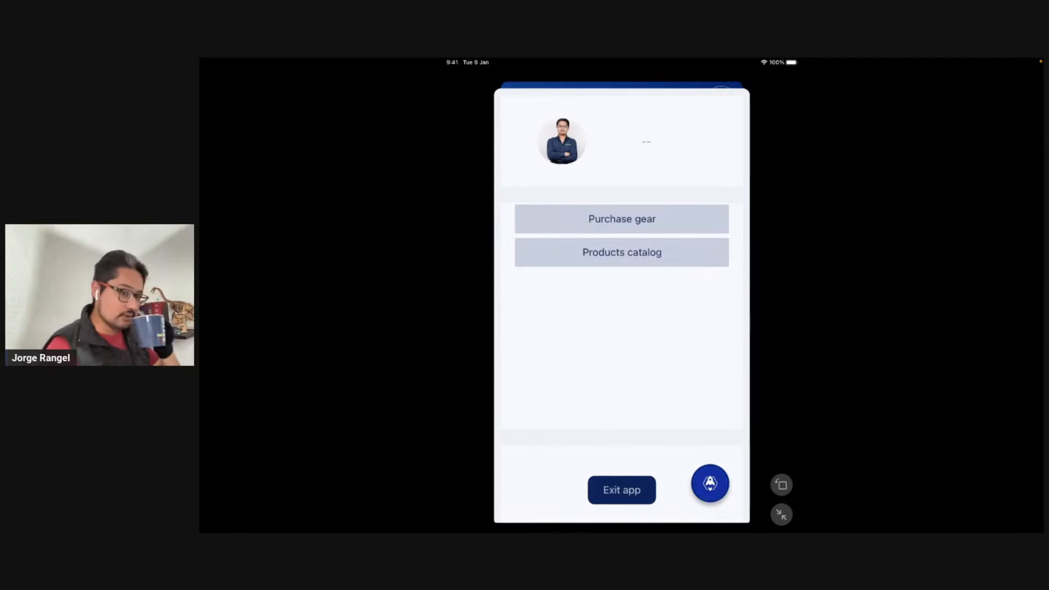
Return from the device mirror and reopen the uiProfileDataSet process editor
key("ctrl+Left")
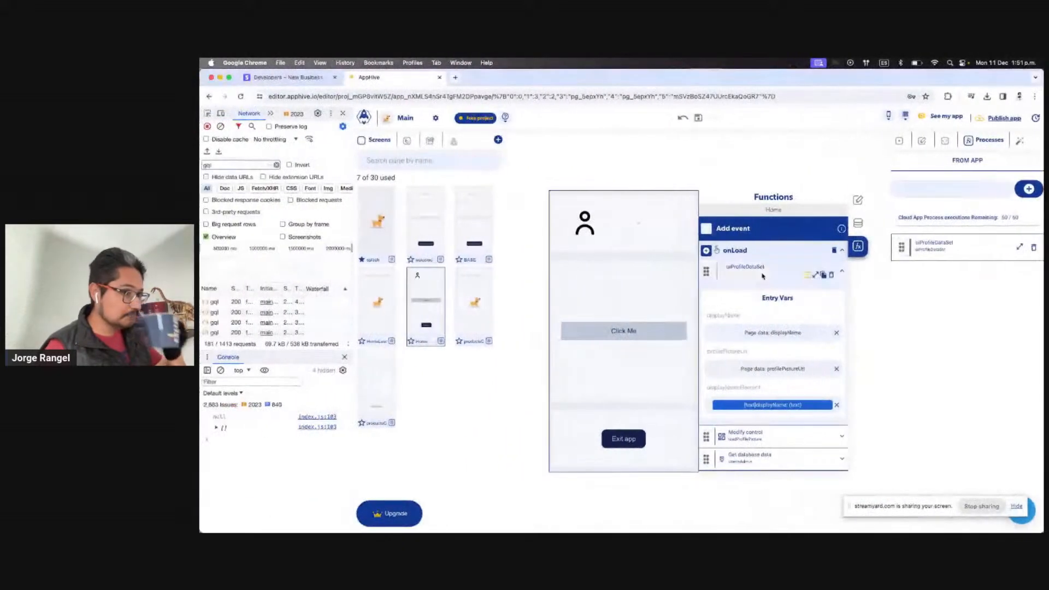
left_click(1020, 249)
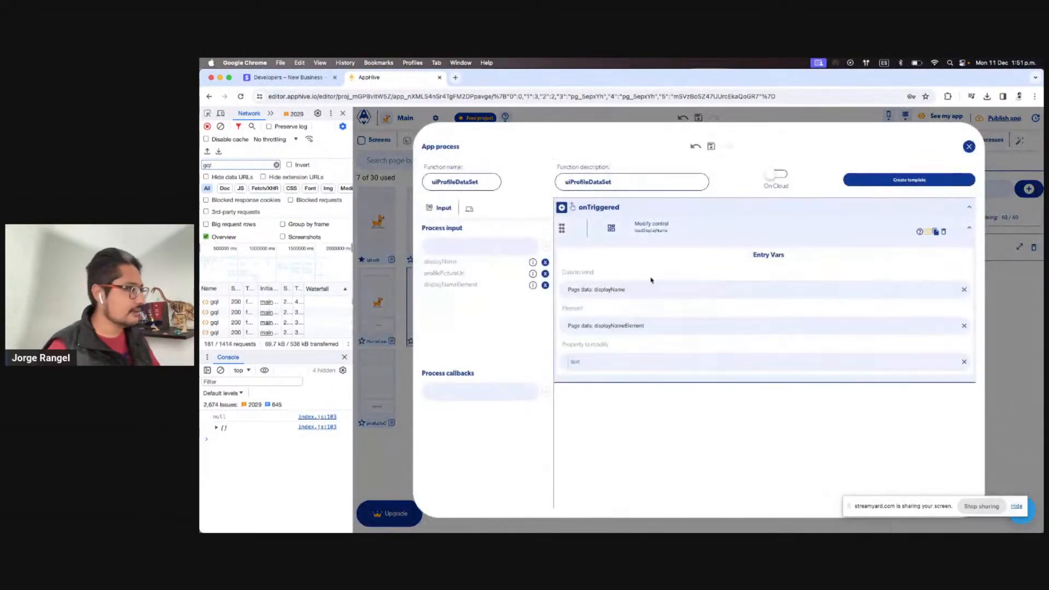
Add a debugLog step above Modify control that logs the page input displayNameElement
left_click(561, 208)
type("d")
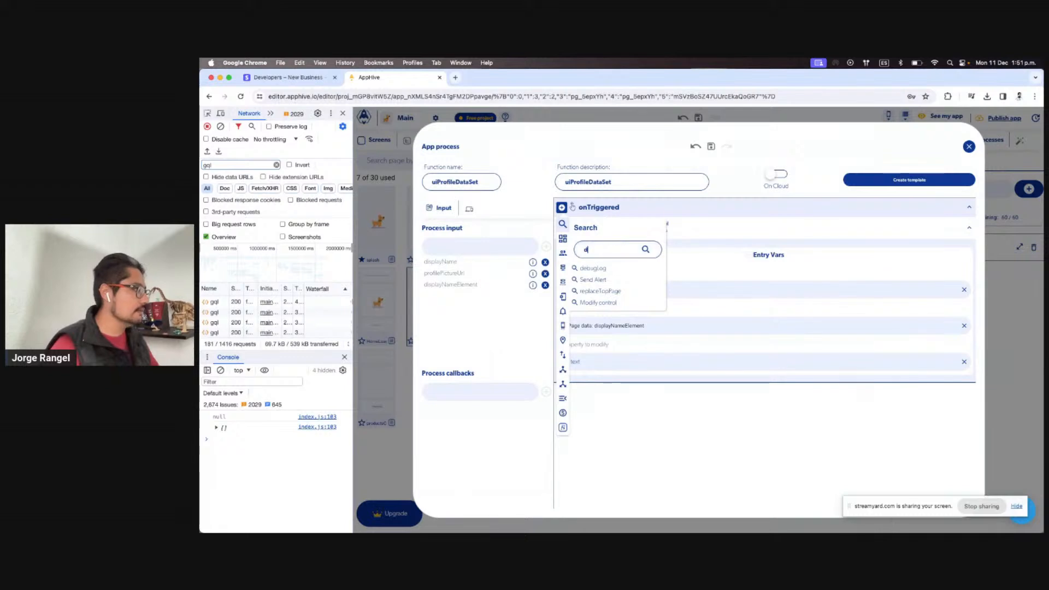
type("eb")
left_click(616, 271)
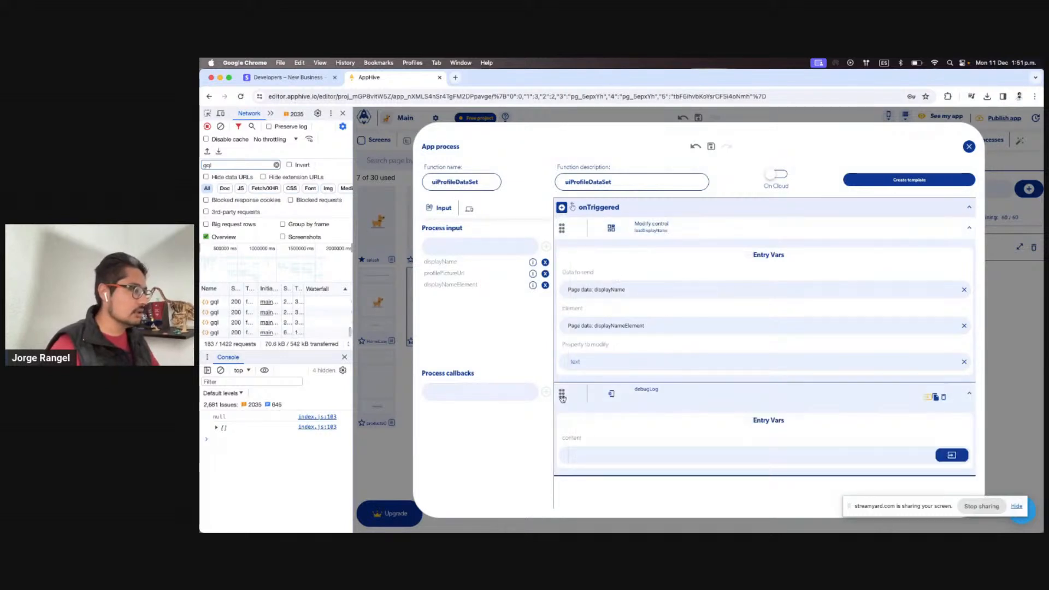
left_click_drag(595, 245, 592, 238)
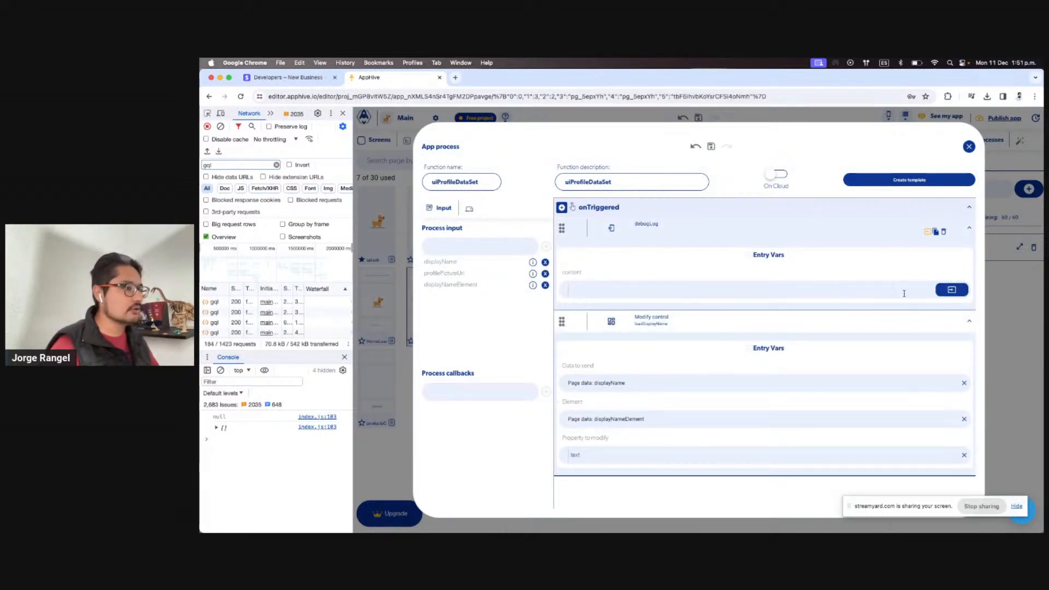
left_click(951, 289)
left_click(950, 310)
left_click(898, 351)
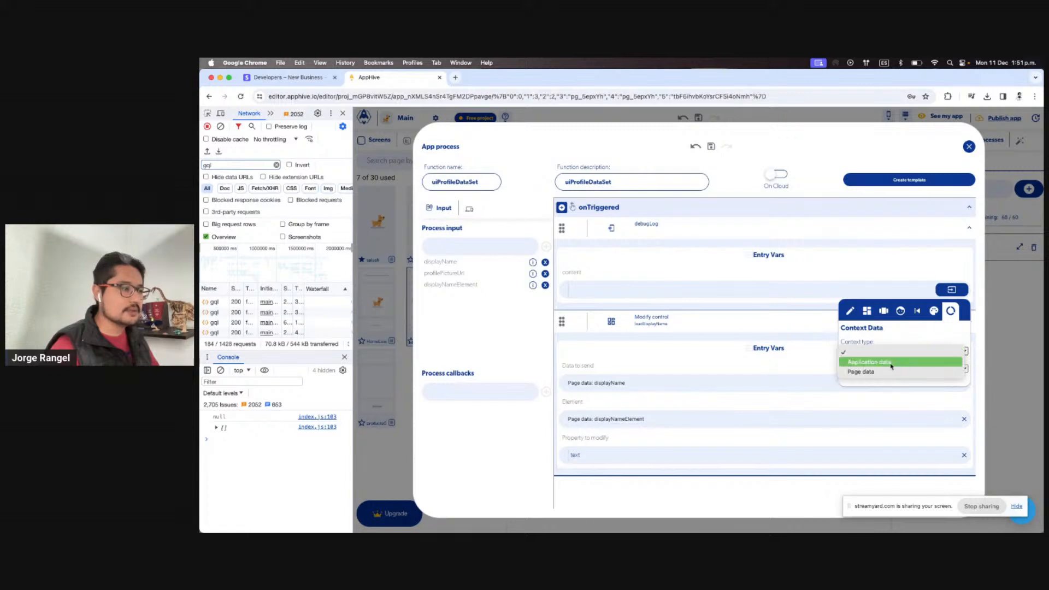
left_click(890, 372)
left_click(896, 368)
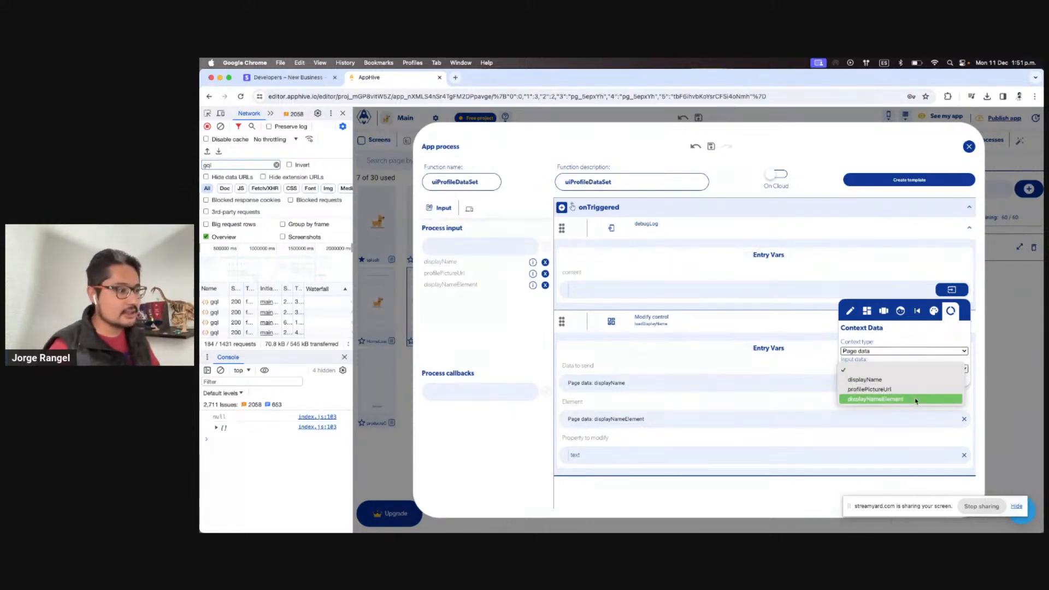
left_click(895, 398)
left_click(843, 266)
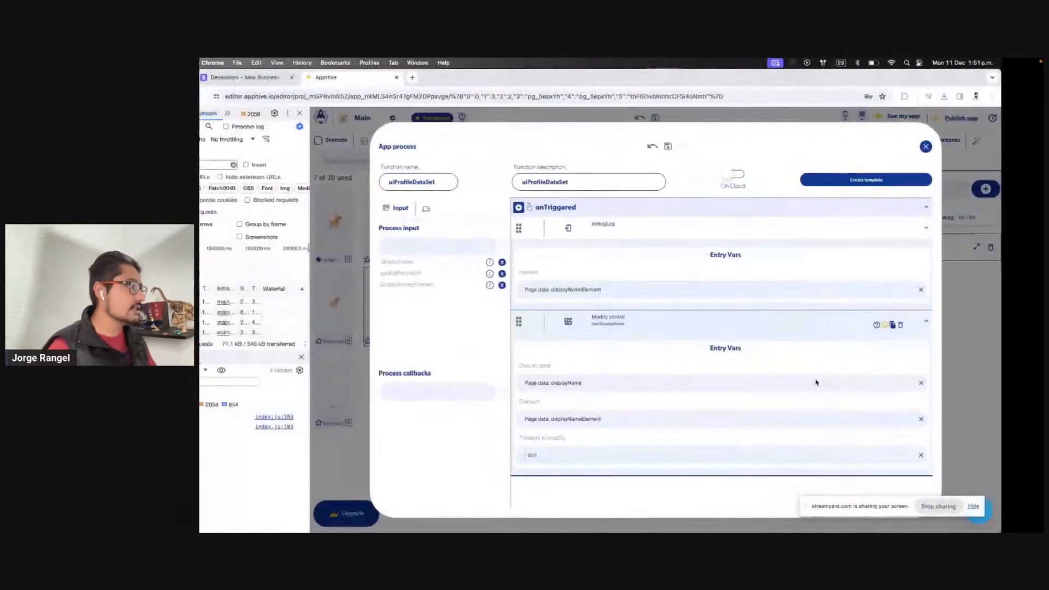
Open Debug > Logs, clear the logs and console, and test-run the app on the iPad
left_click(968, 147)
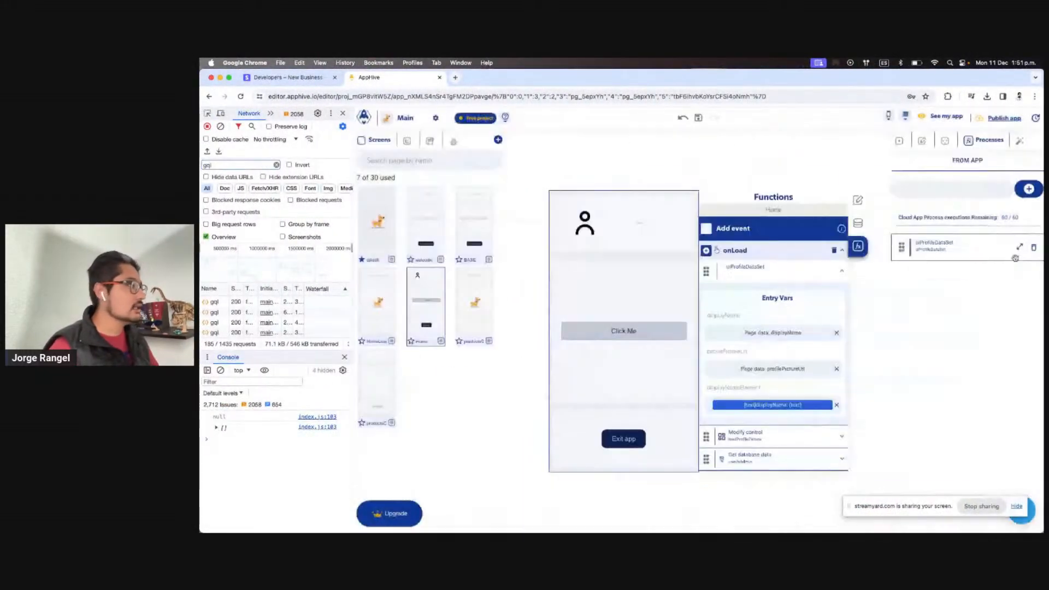
left_click(453, 143)
left_click(428, 166)
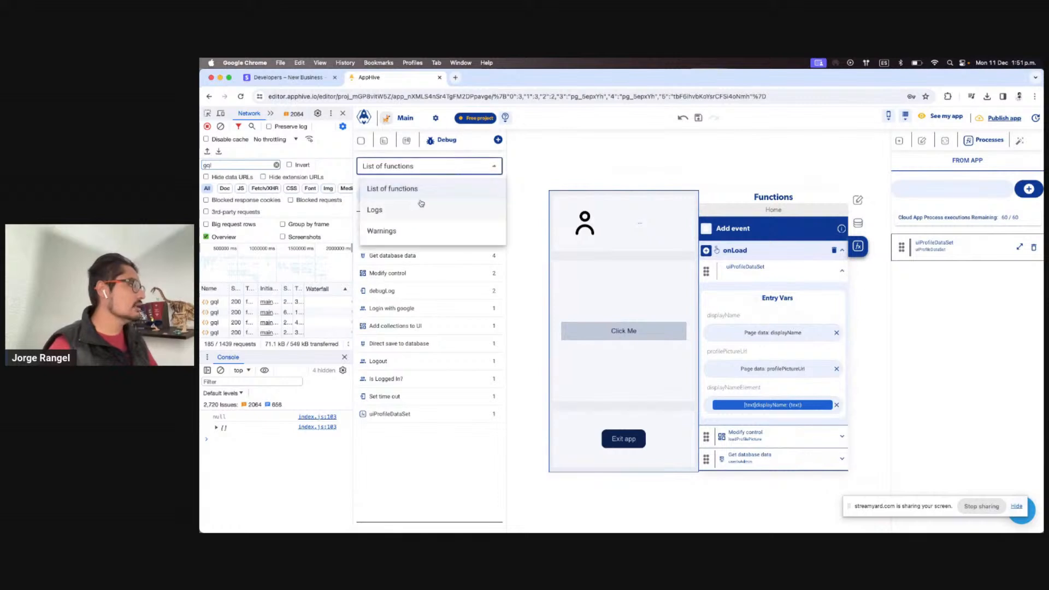
left_click(413, 207)
left_click(493, 188)
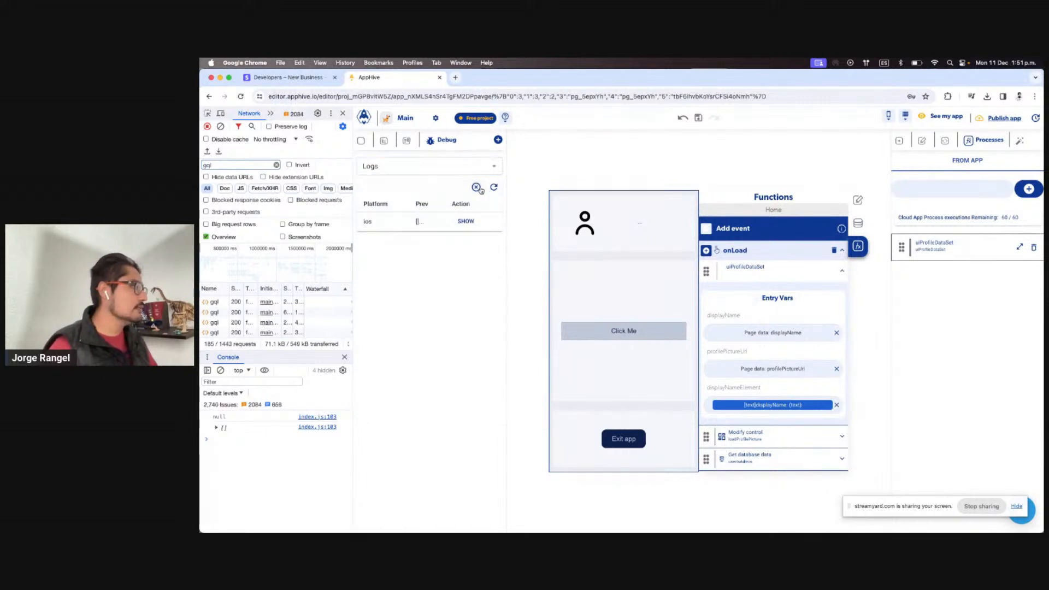
left_click(219, 371)
key("ctrl+Right")
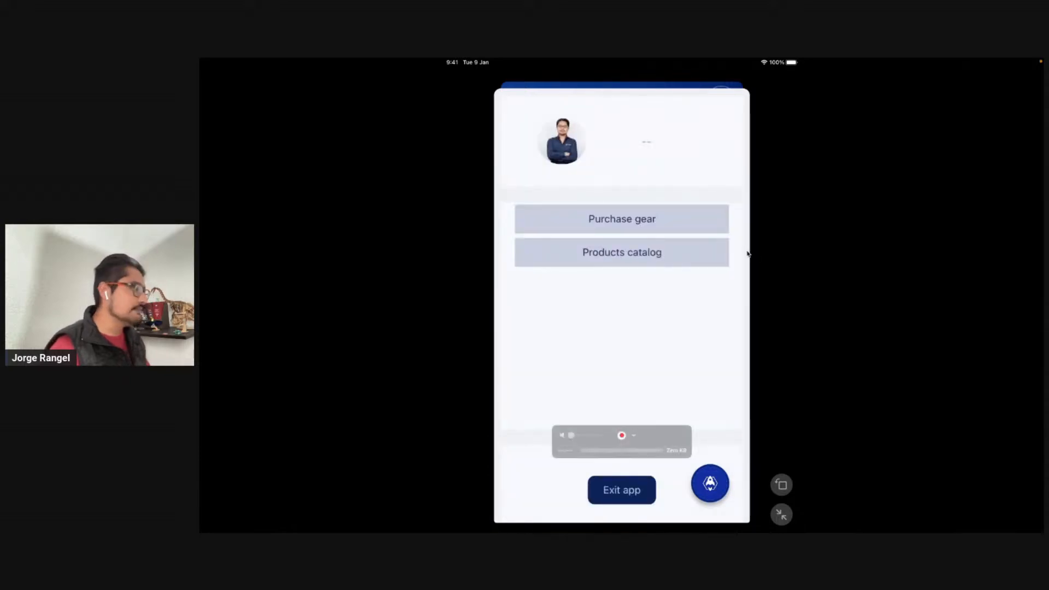
key("ctrl+Left")
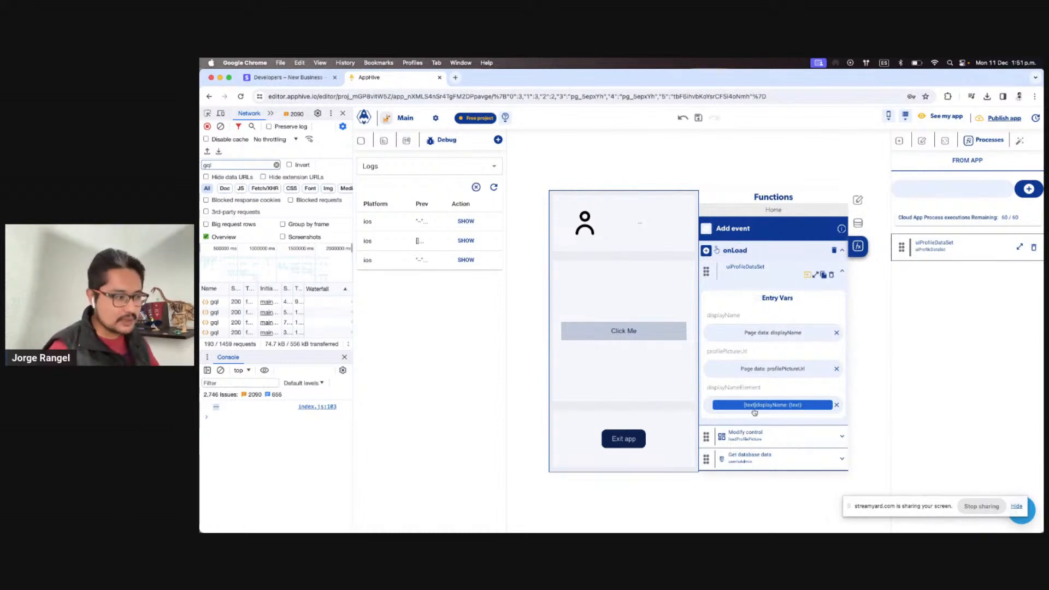
left_click(786, 406)
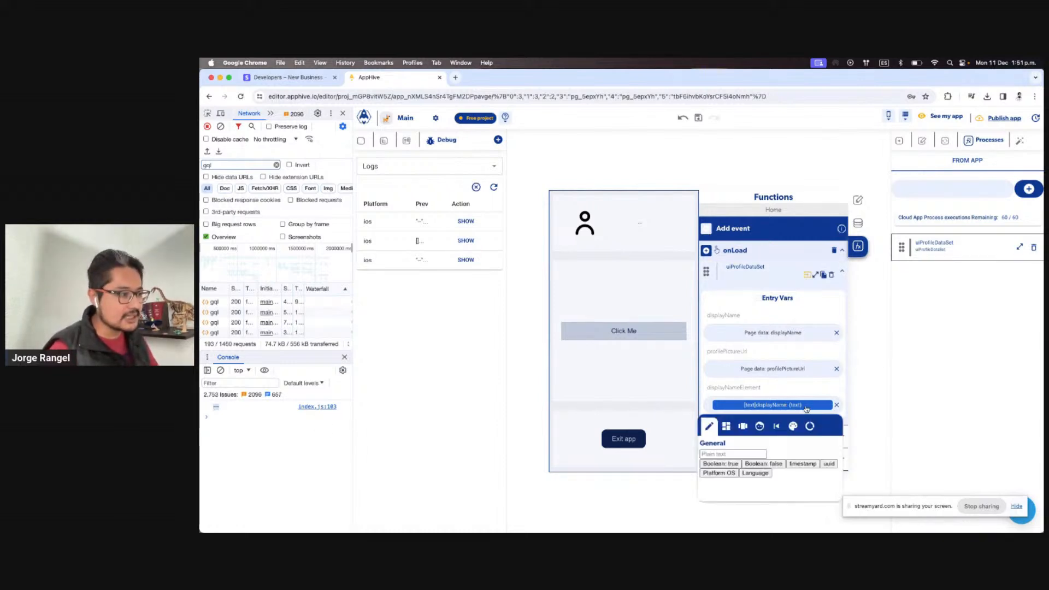
Set displayNameElement to the displayName control's text property, then retest the app on the iPad
left_click(725, 427)
left_click(809, 507)
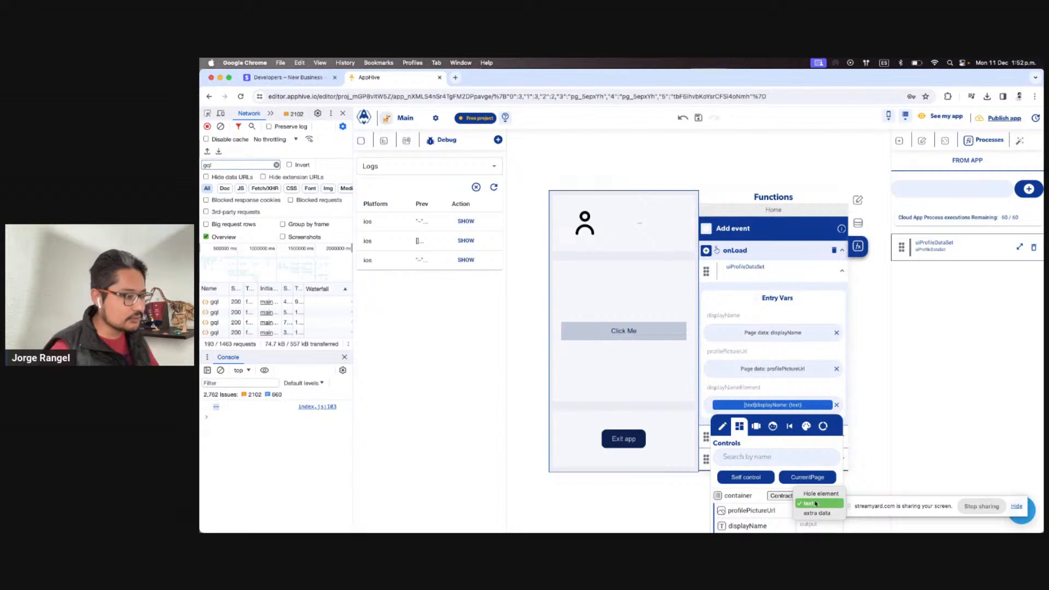
left_click(815, 504)
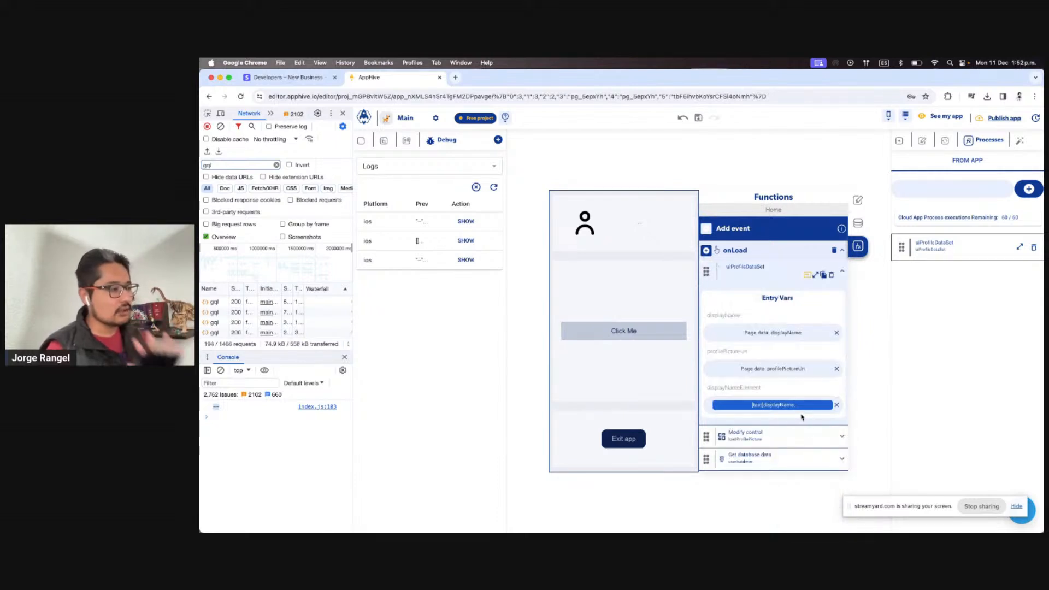
key("ctrl+Right")
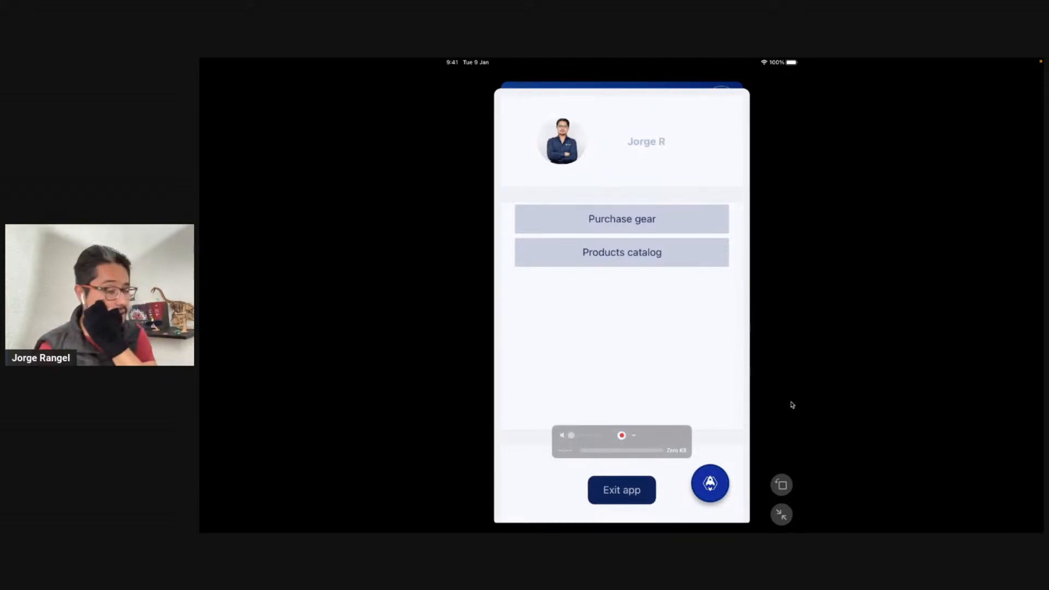
key("ctrl+Left")
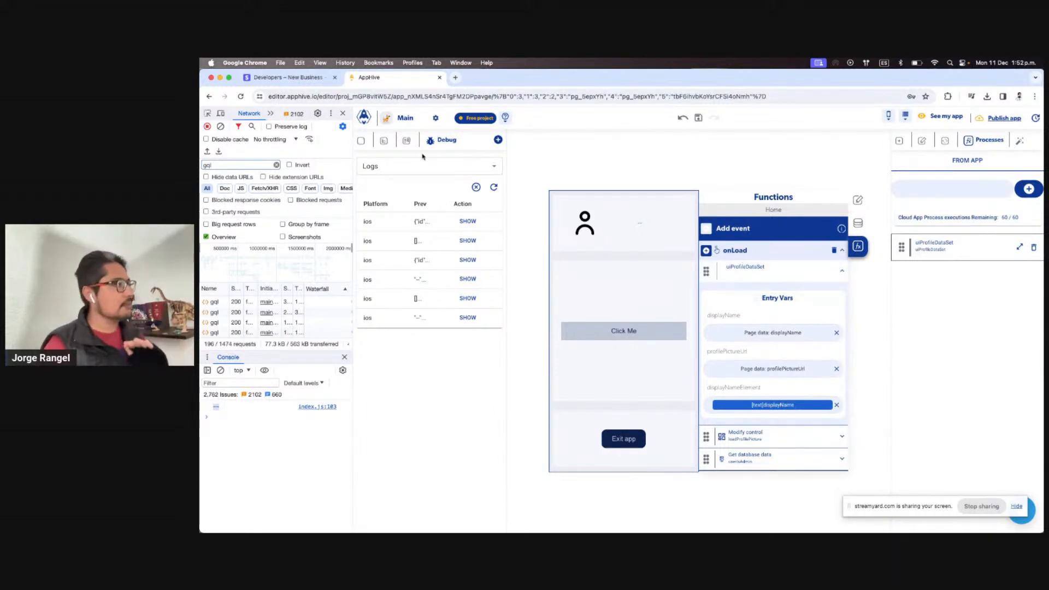
left_click(362, 143)
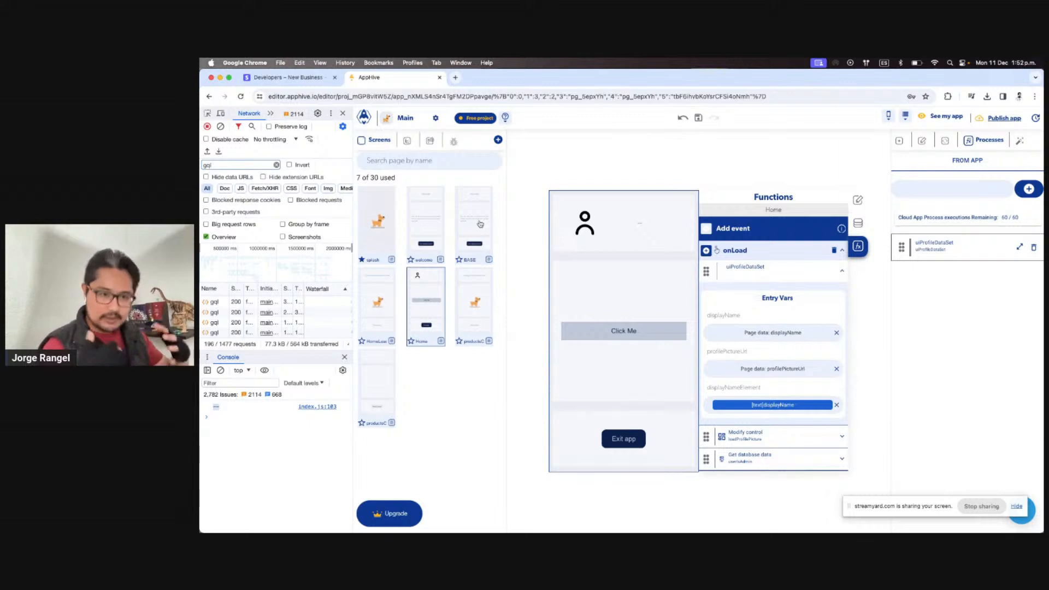
Open HomeLoader's Get database data step and view PublicProfileData by Current User ID in the database browser
left_click(371, 312)
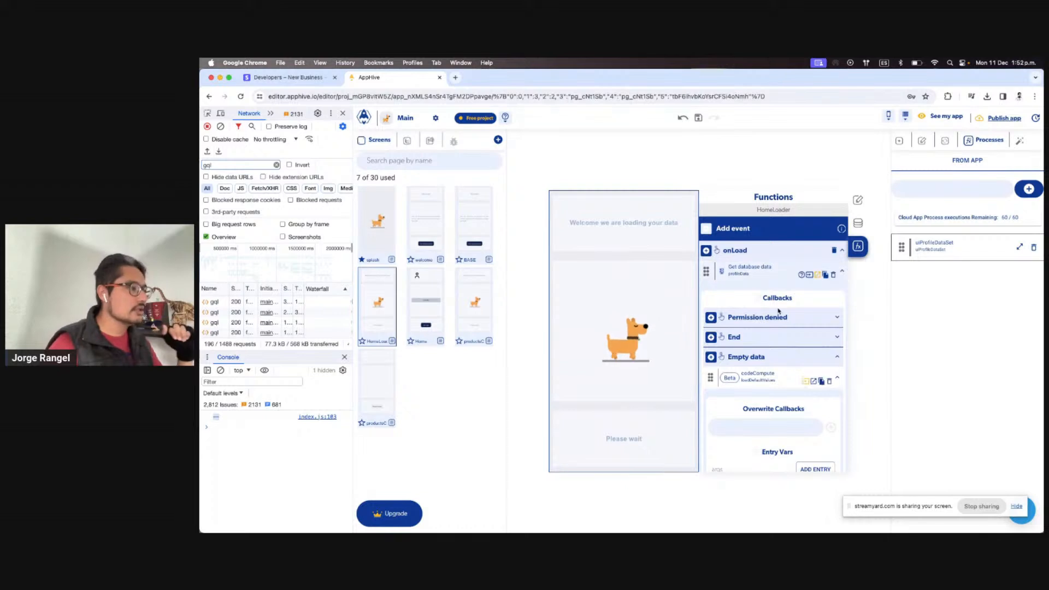
scroll(778, 311, "down", 3)
scroll(792, 322, "up", 3)
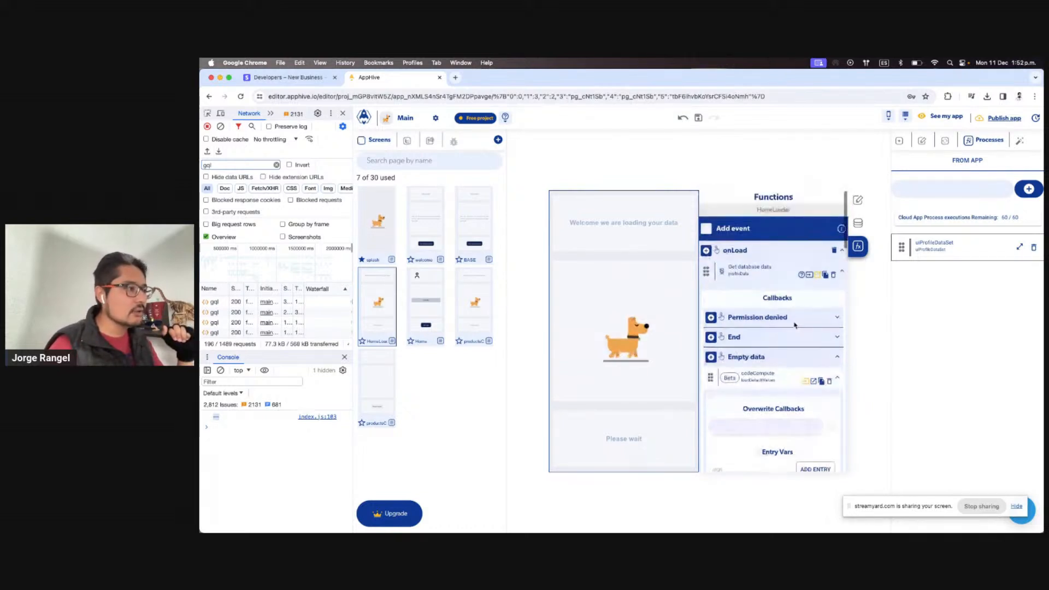
left_click(733, 270)
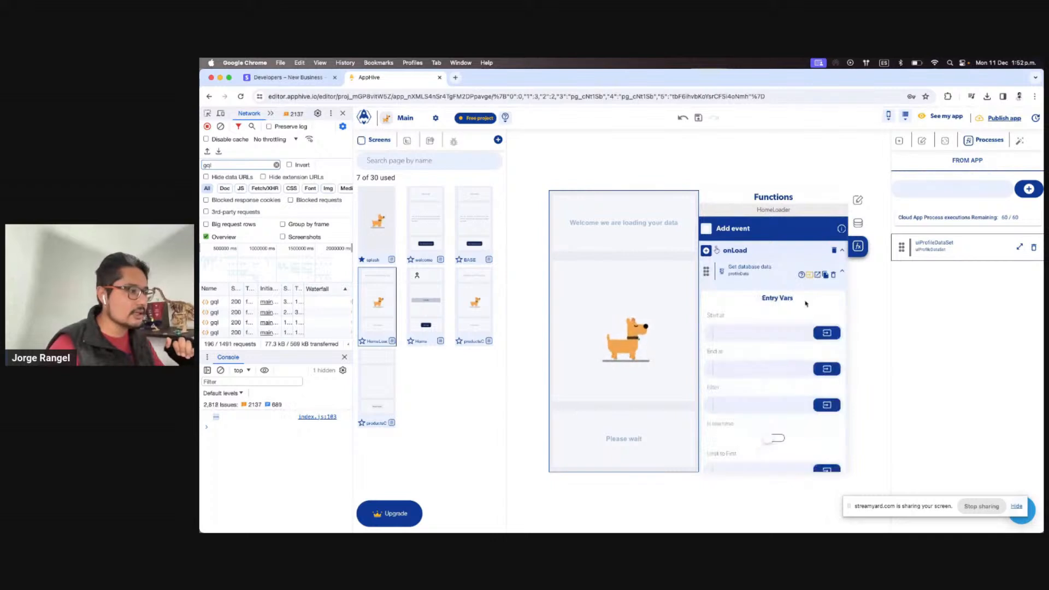
scroll(775, 383, "down", 5)
left_click(778, 460)
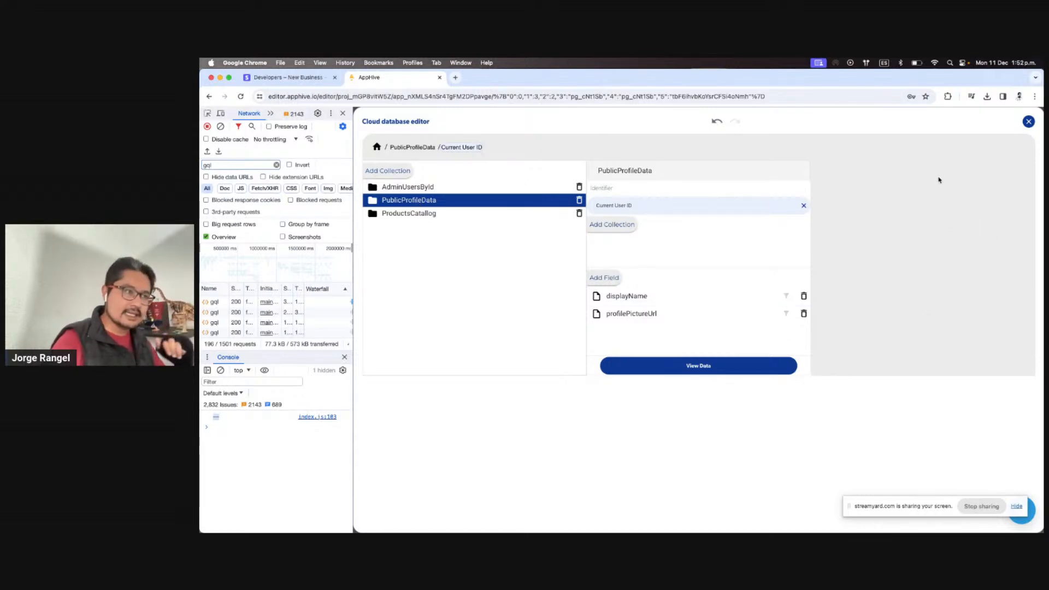
left_click(1028, 123)
Insert Get database data (searched with 'get da') into uiProfileDataSet after debugLog, then close the editor
left_click(1019, 247)
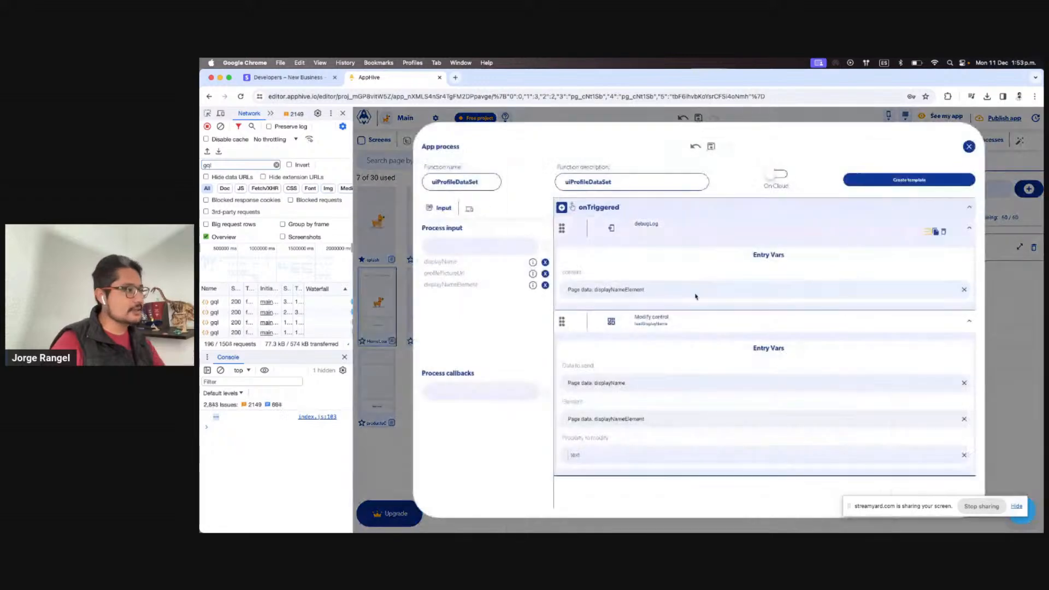
mouse_move(896, 329)
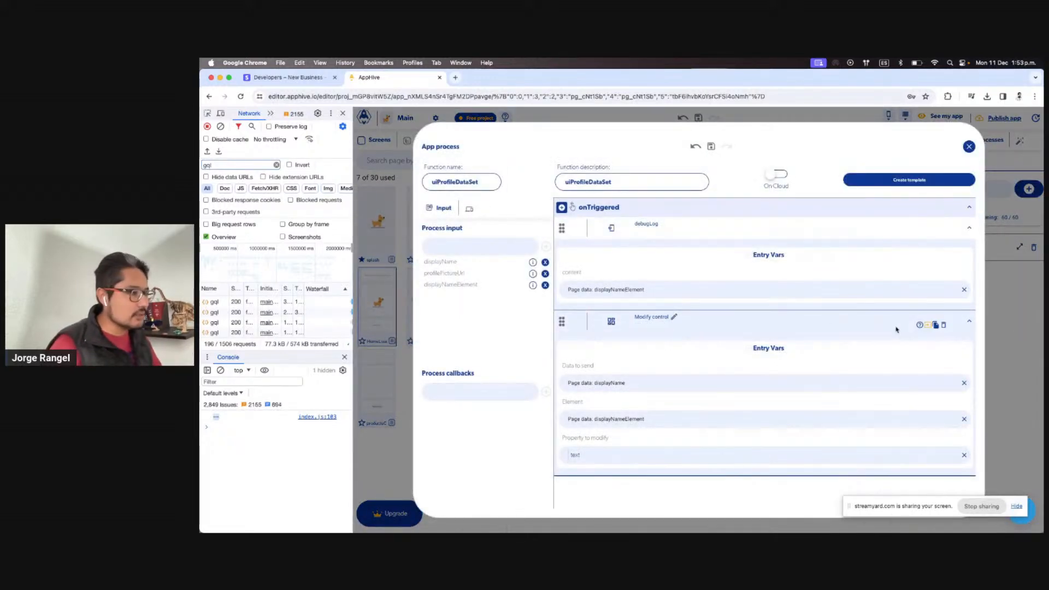
left_click(928, 327)
left_click(561, 208)
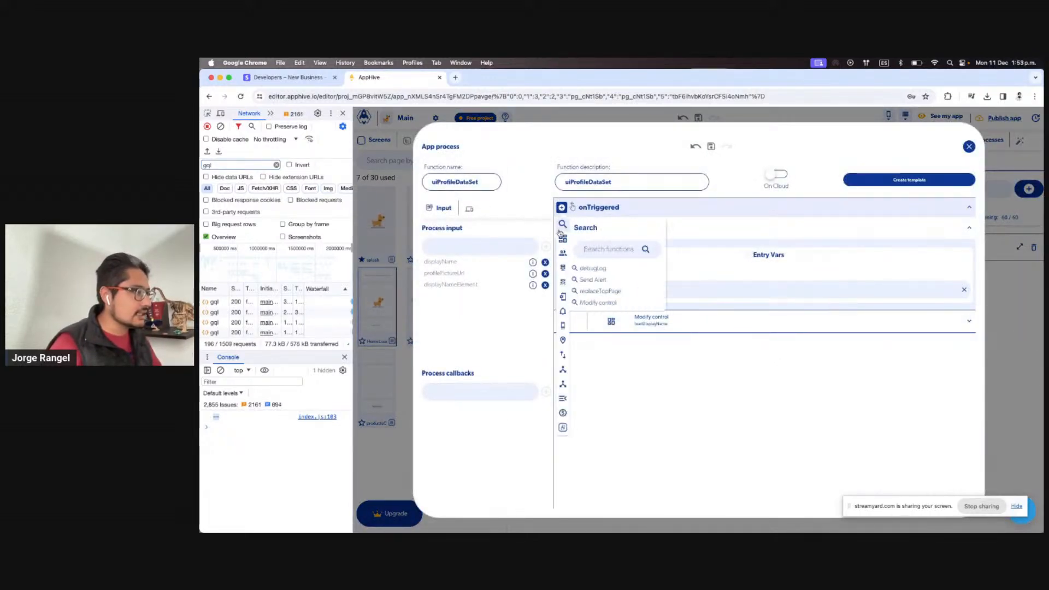
type("get")
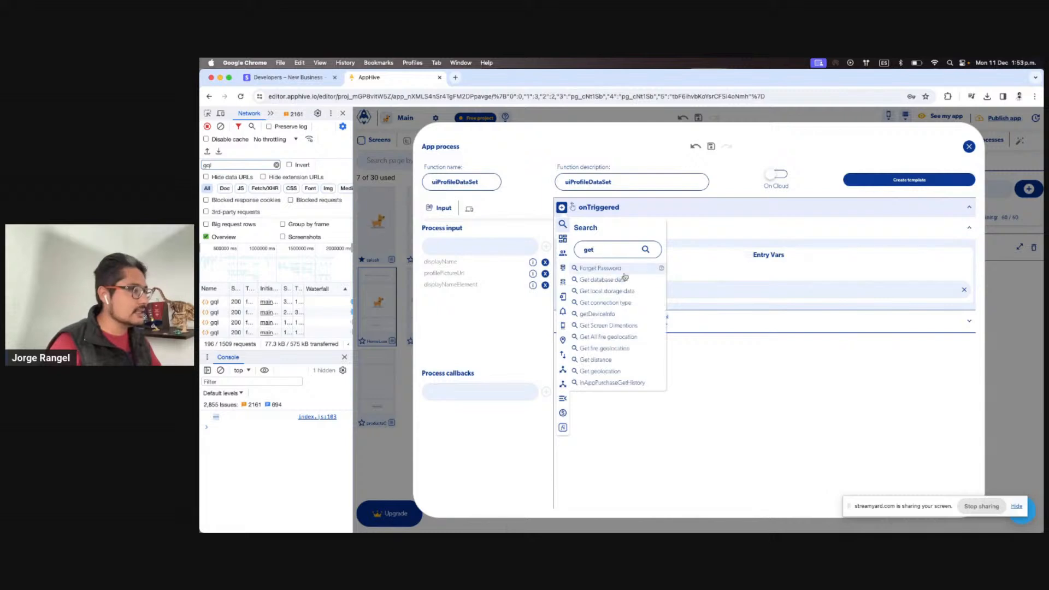
type(" d")
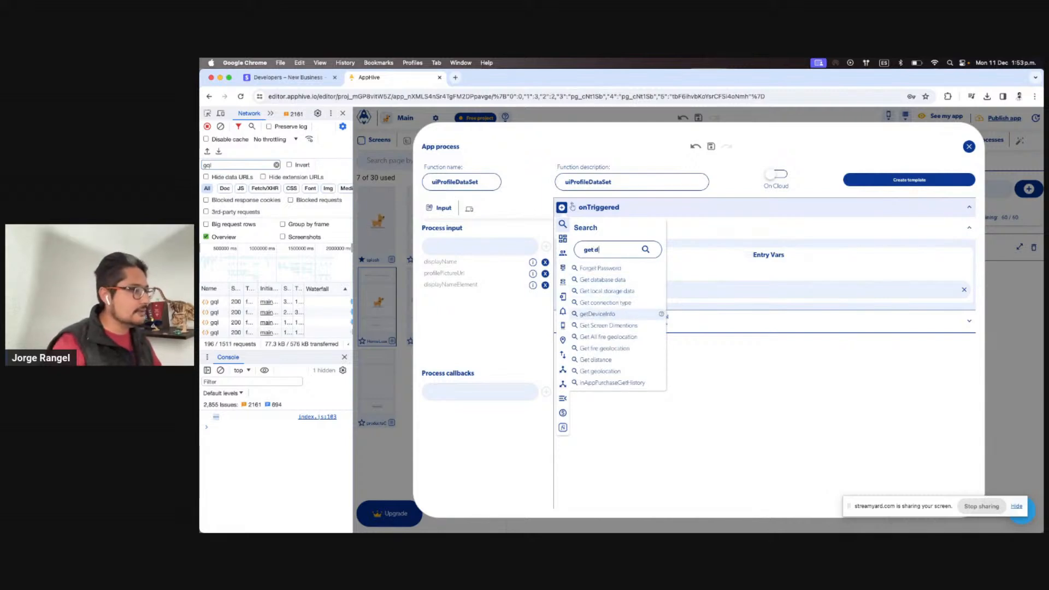
type("a")
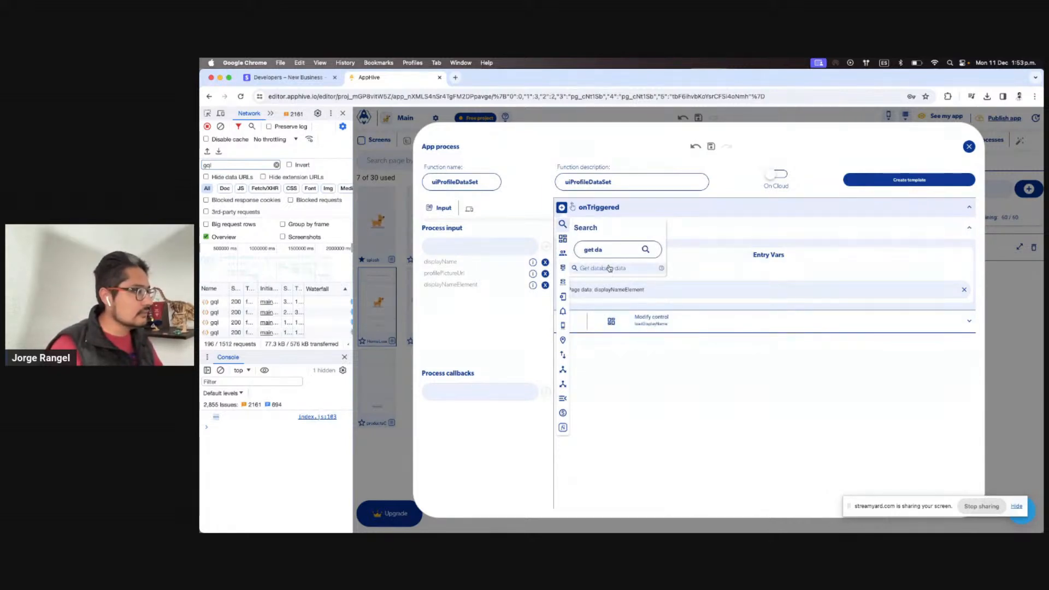
left_click(609, 268)
left_click_drag(562, 349, 579, 309)
scroll(780, 338, "down", 2)
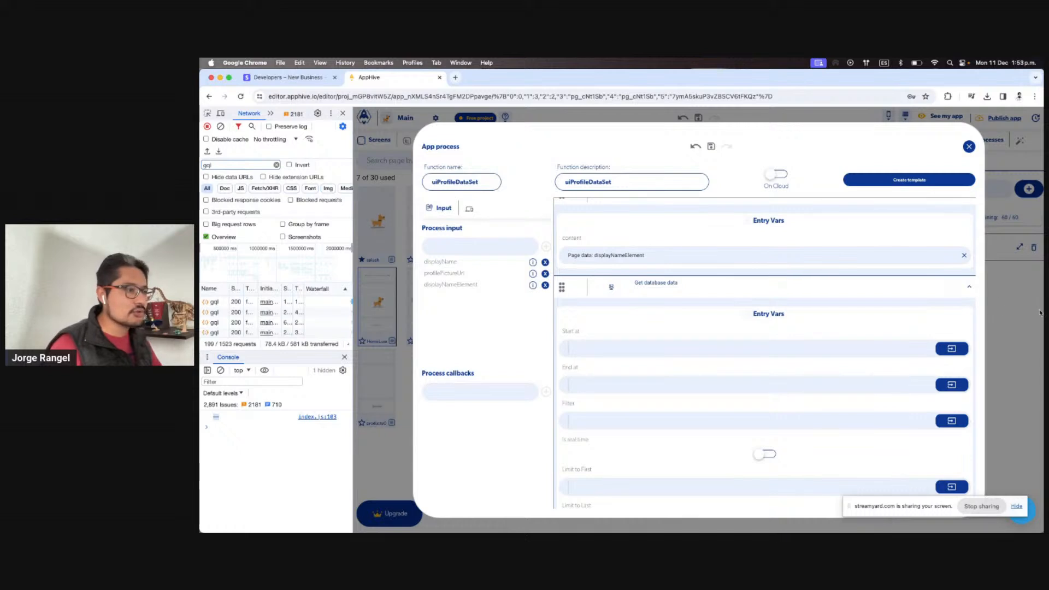
left_click(997, 269)
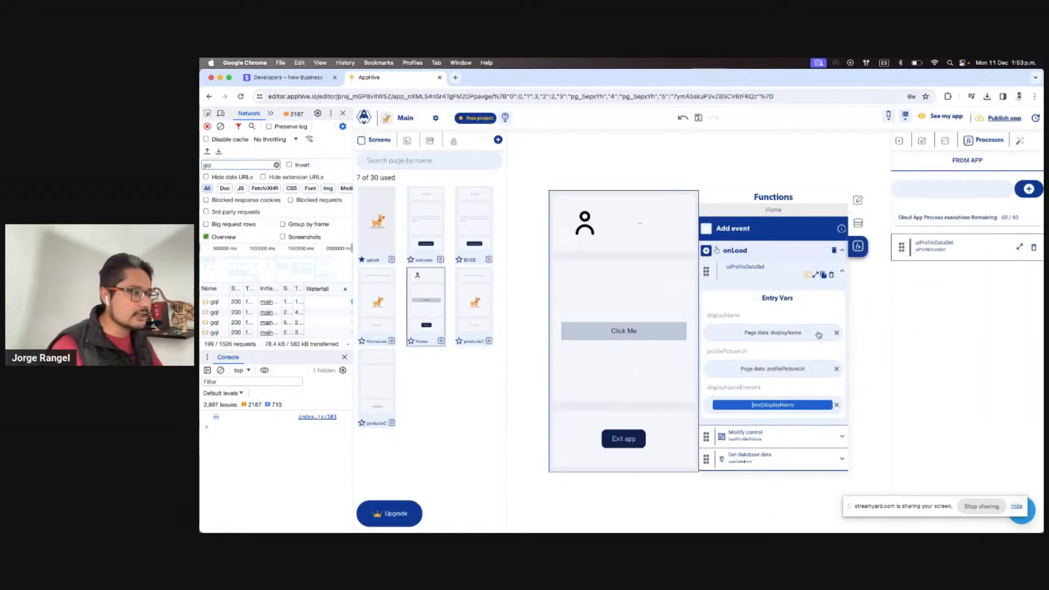
Clear the onLoad displayName and profilePictureUrl values, then delete both inputs from uiProfileDataSet
left_click(835, 335)
left_click(836, 369)
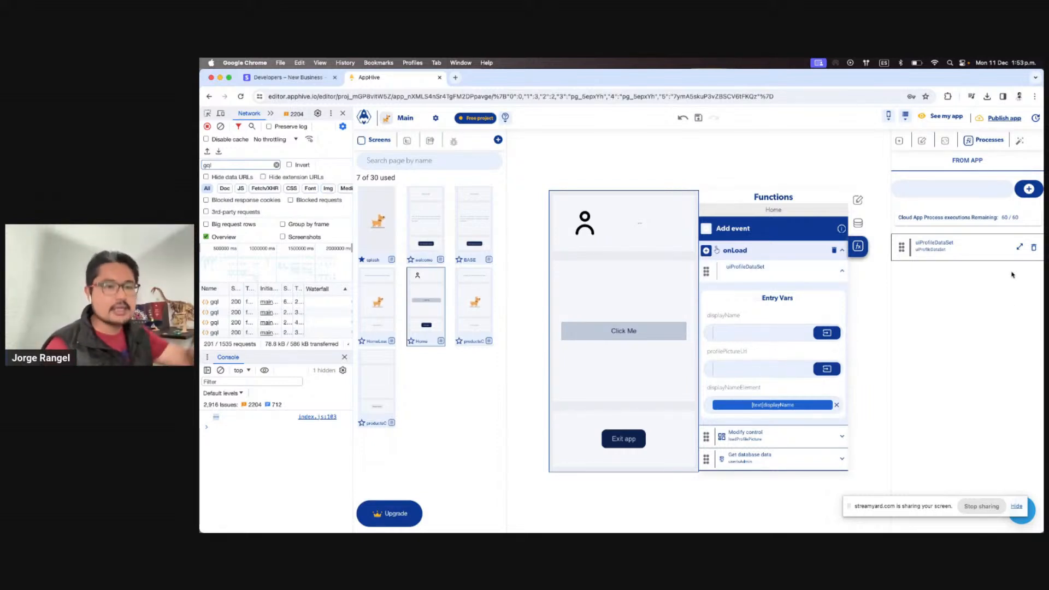
left_click(1019, 249)
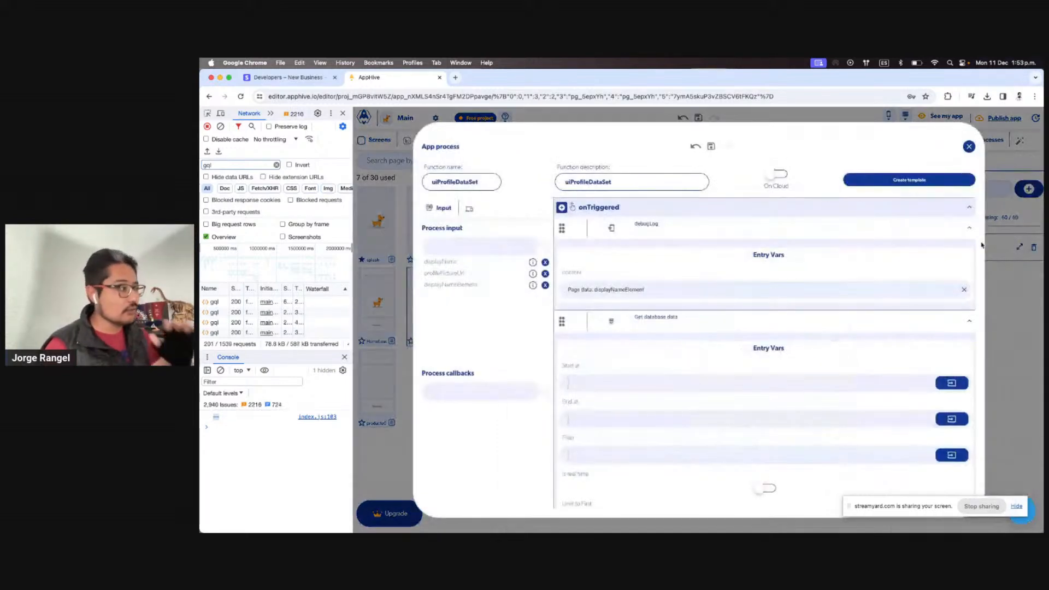
left_click(544, 263)
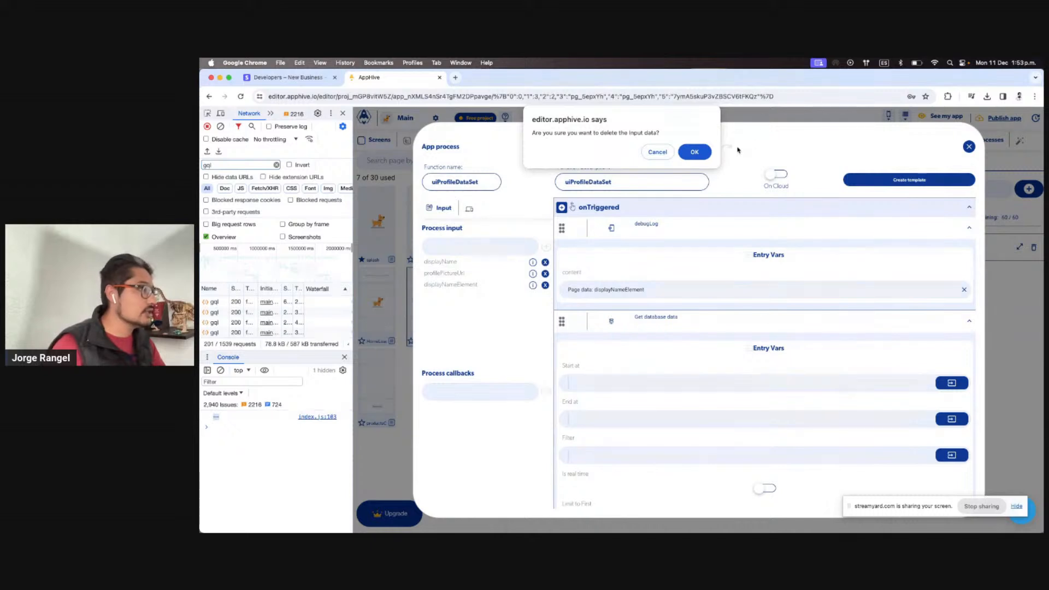
left_click(694, 152)
left_click(544, 262)
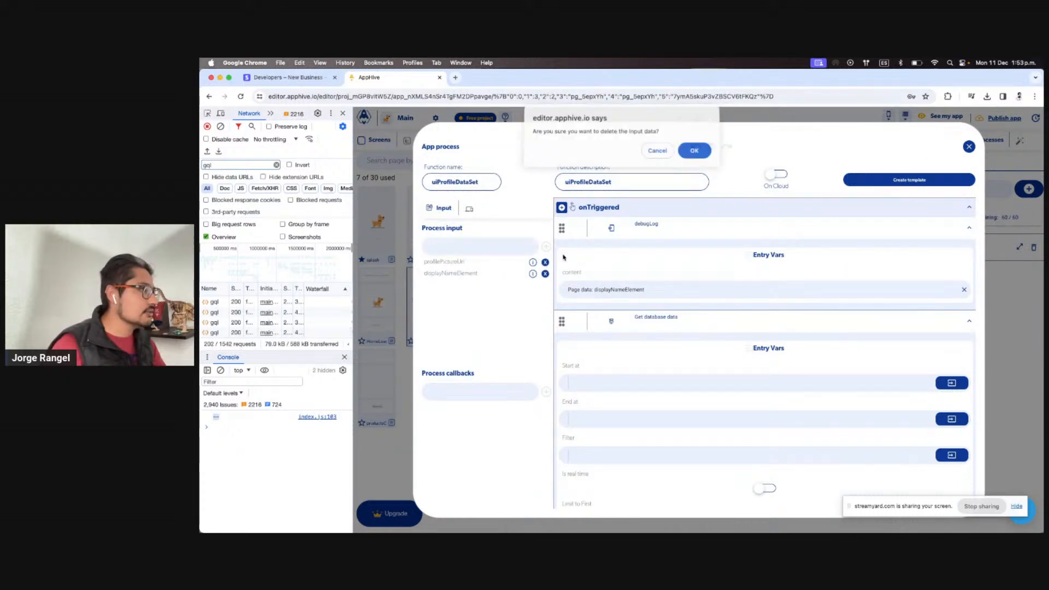
left_click(695, 152)
Open the Cloud database browser from the uiProfileDataSet process
scroll(789, 289, "down", 3)
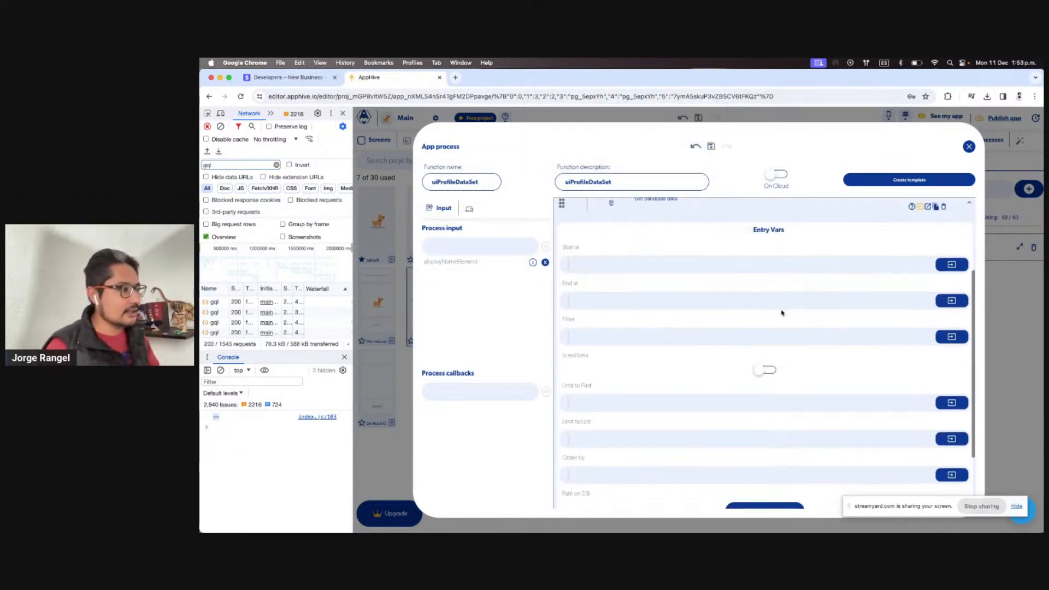
scroll(765, 327, "up", 2)
scroll(751, 324, "down", 3)
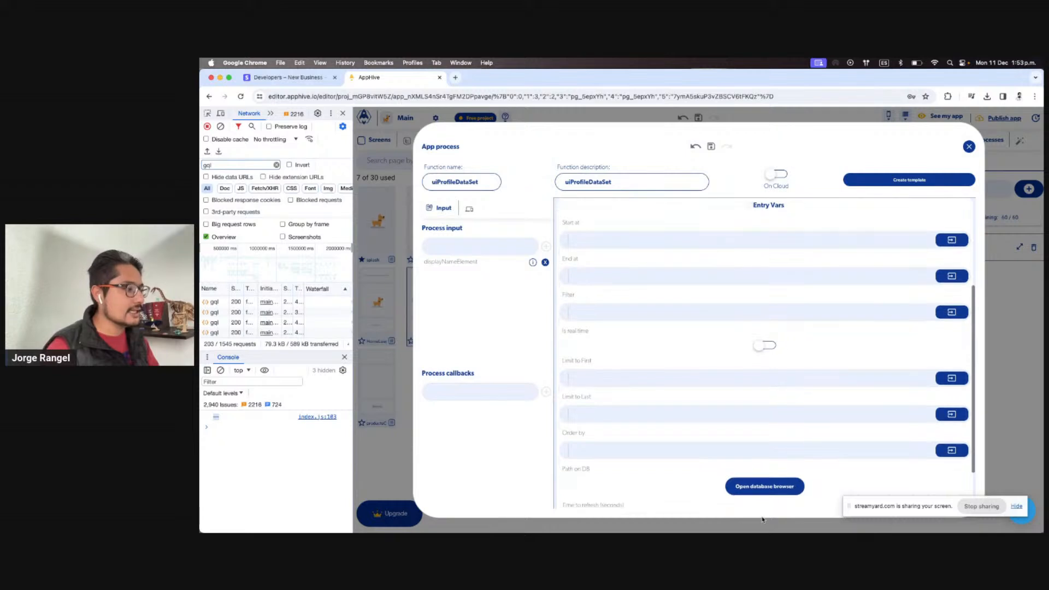
left_click(767, 486)
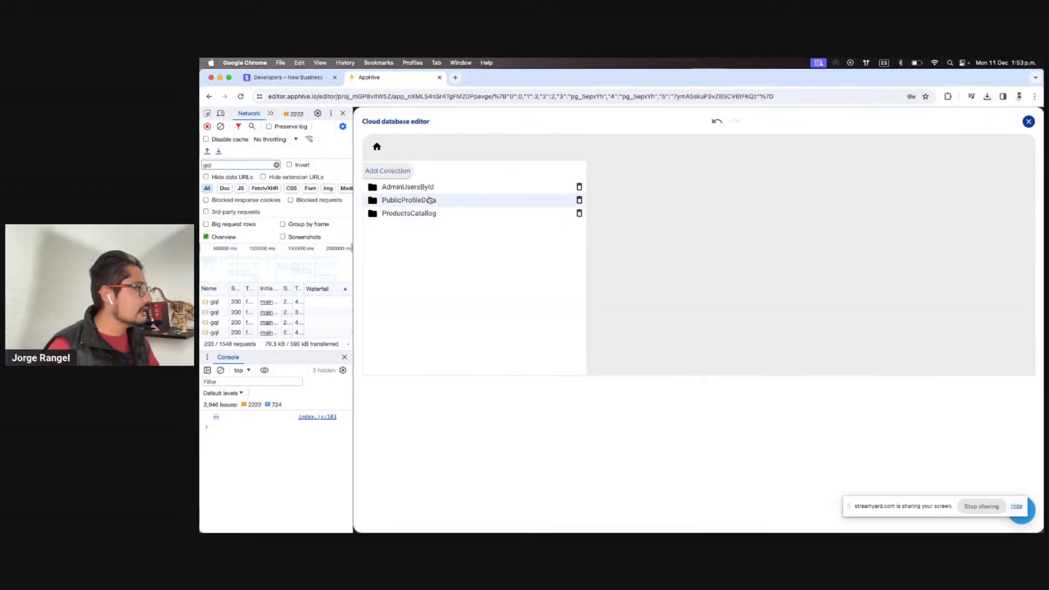
Set the PublicProfileData identifier to Current user id, then close the database and process editors
left_click(451, 208)
left_click(794, 207)
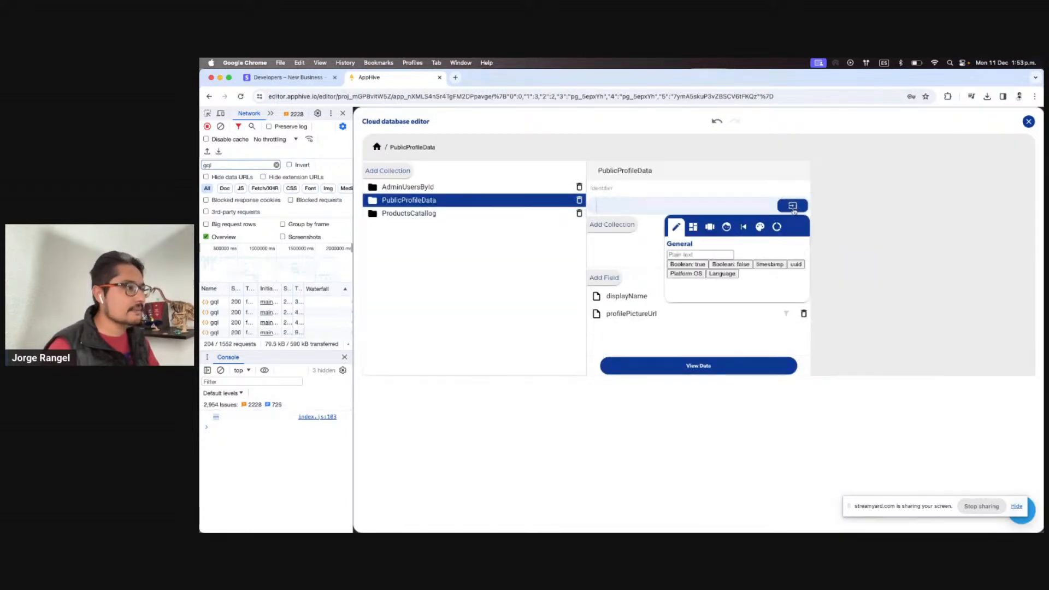
left_click(732, 229)
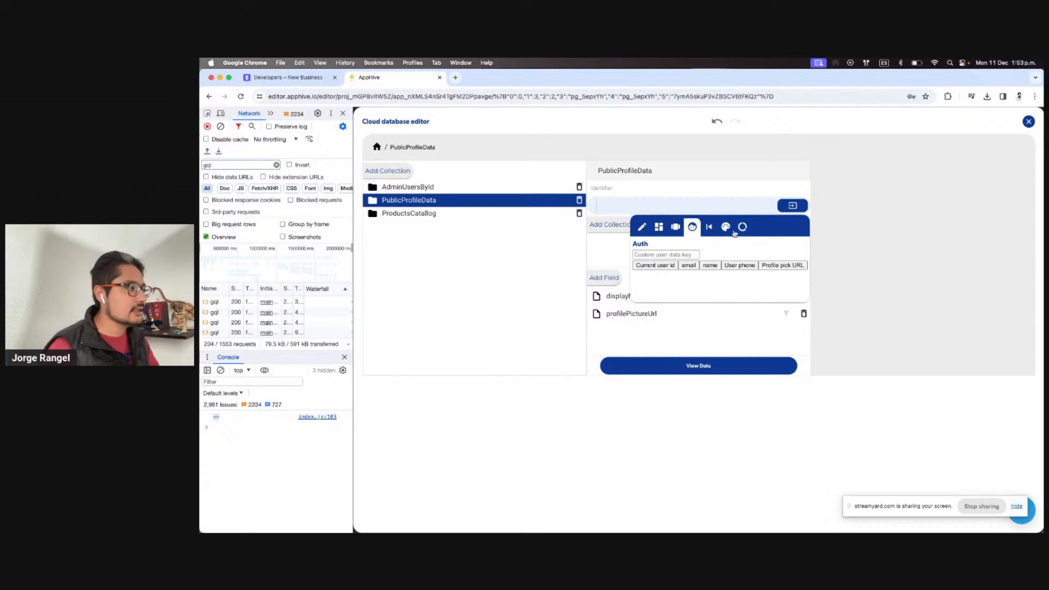
left_click(656, 267)
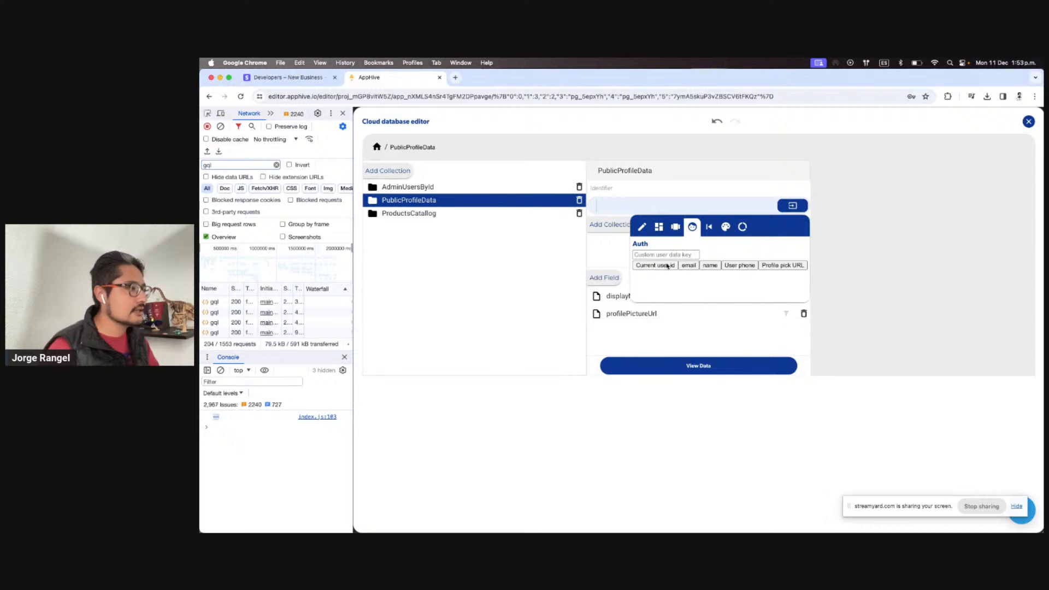
left_click(1029, 121)
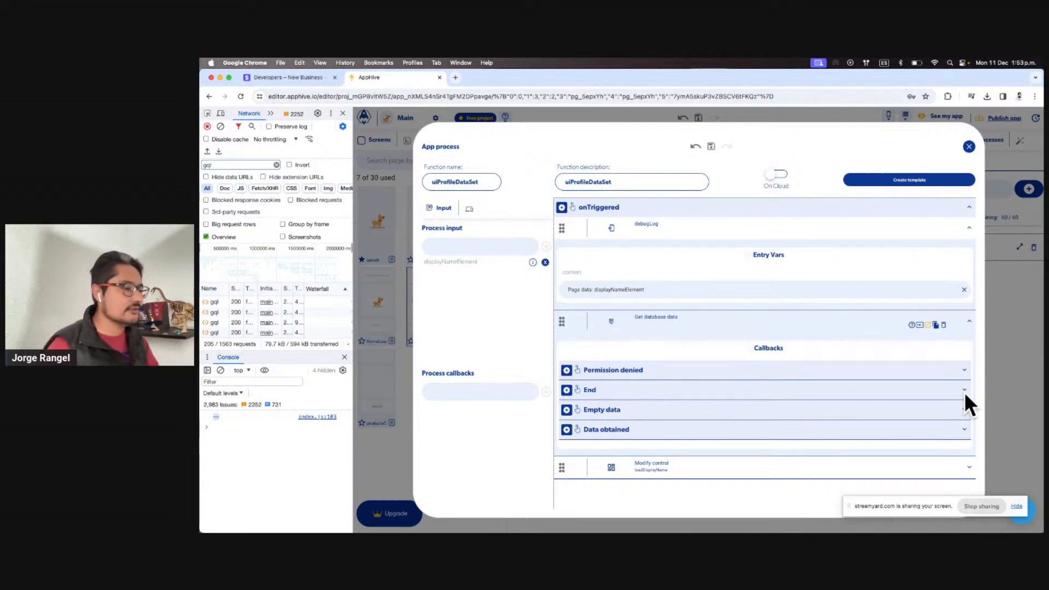
left_click(1017, 336)
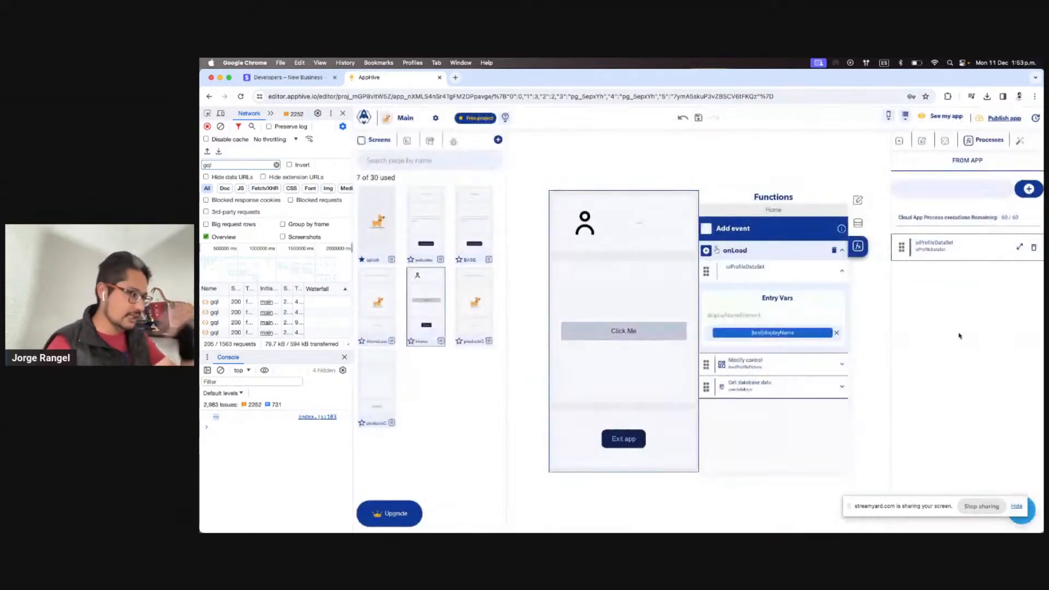
Copy the Get database data function from the HomeLoader screen
left_click(393, 309)
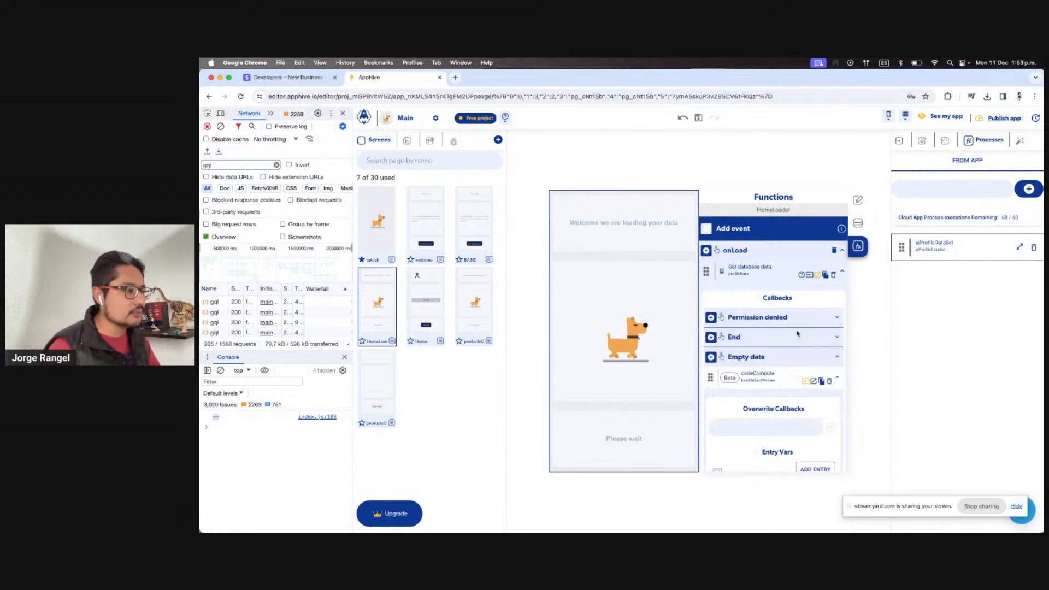
scroll(796, 334, "down", 1)
scroll(797, 334, "up", 1)
left_click(809, 233)
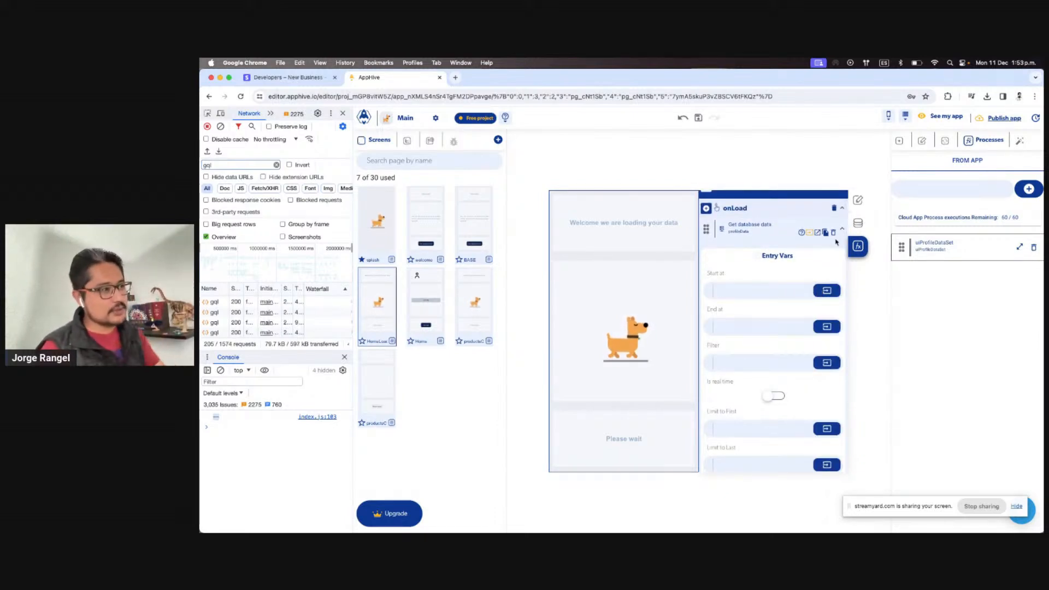
Replace uiProfileDataSet's debugLog and old database read with the copied Get database data step
left_click(1018, 250)
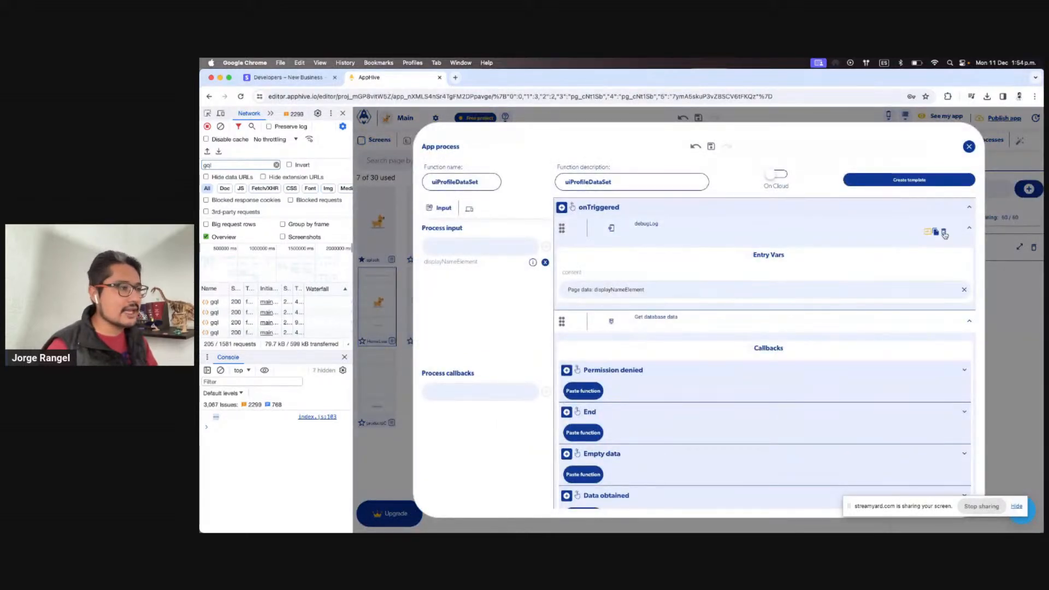
left_click(943, 233)
left_click(943, 233)
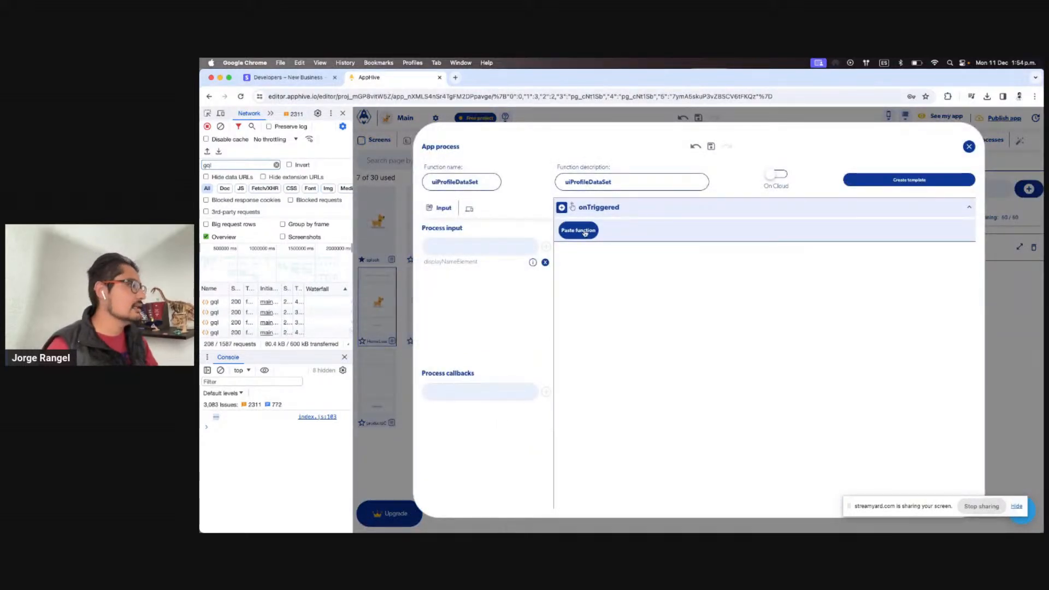
left_click(584, 233)
Check the pasted read's database path and show its callbacks
scroll(706, 281, "down", 5)
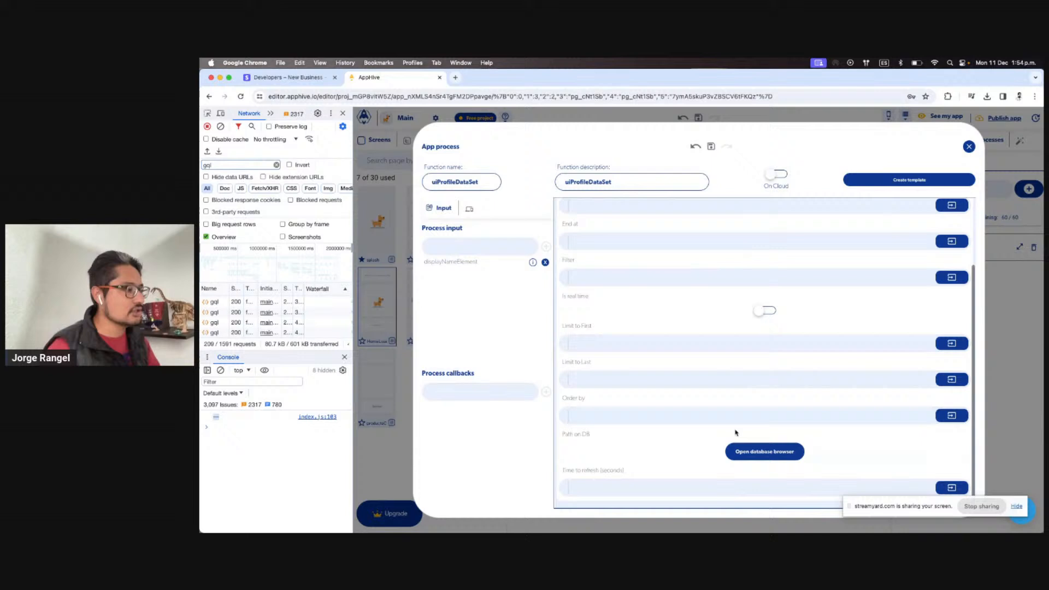
left_click(759, 458)
left_click(1027, 123)
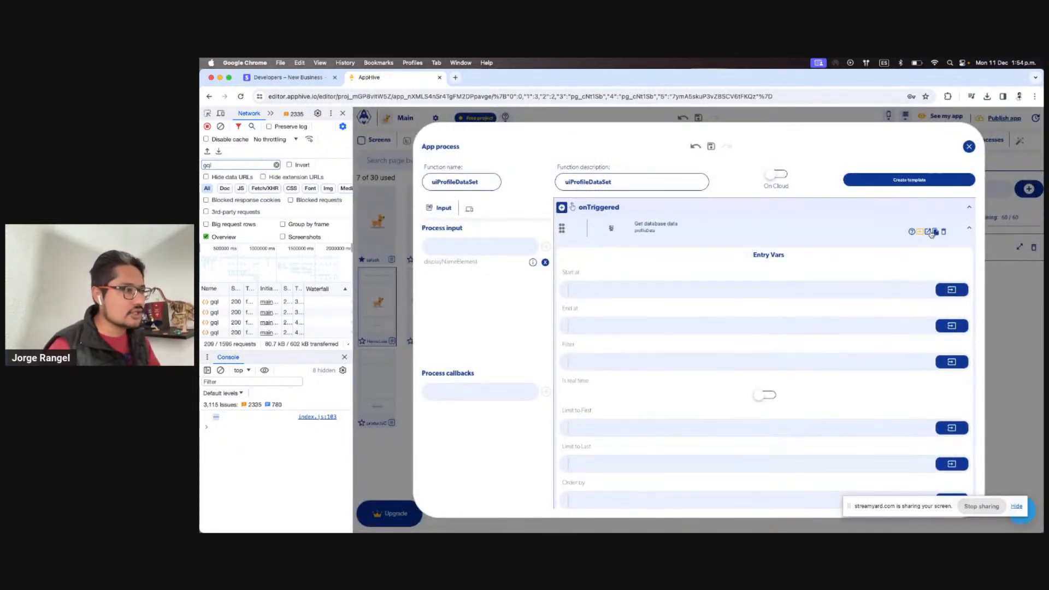
left_click(929, 233)
scroll(824, 338, "down", 10)
Undo the accidental database-read paste under the End callback
left_click(583, 264)
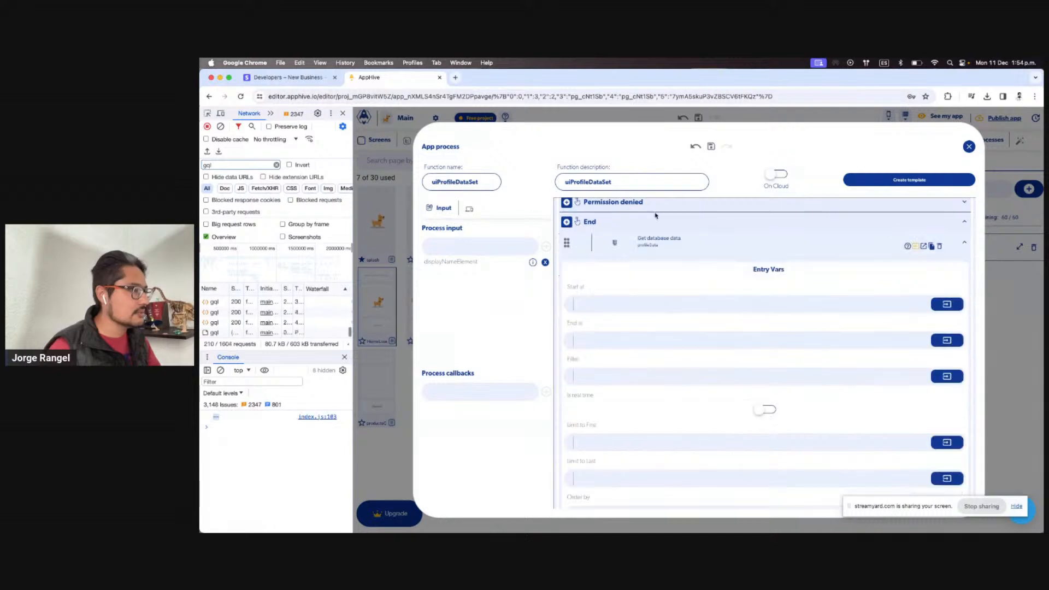
left_click(695, 147)
scroll(753, 284, "up", 3)
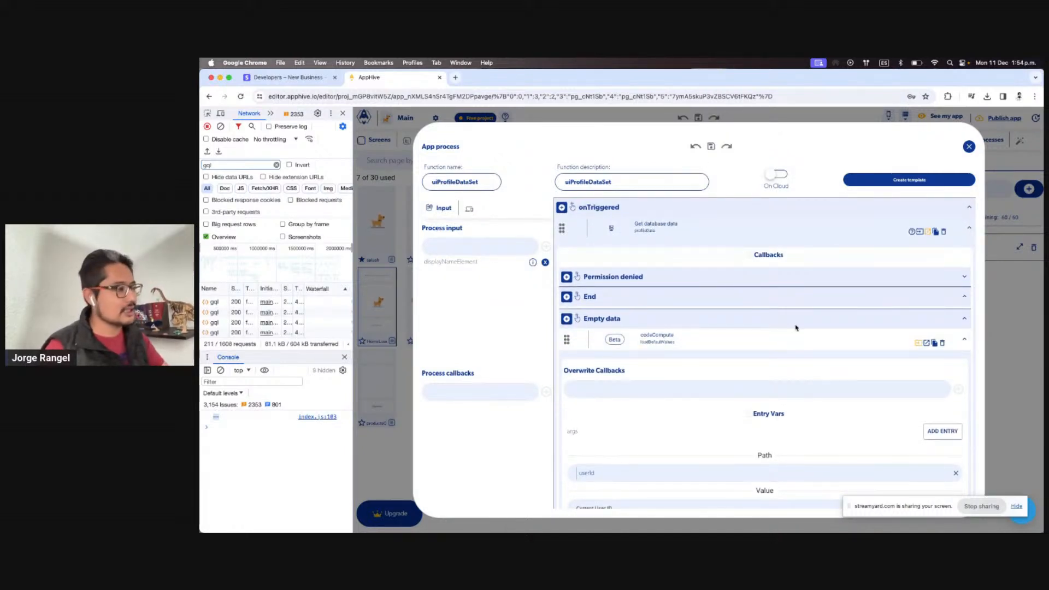
scroll(795, 333, "down", 2)
scroll(796, 341, "down", 2)
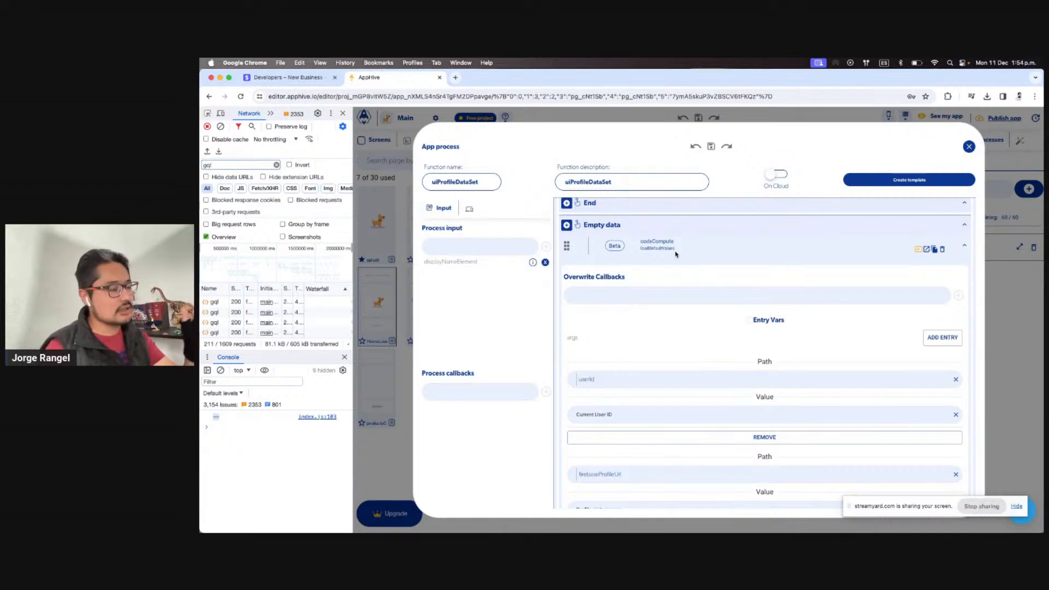
scroll(731, 355, "down", 10)
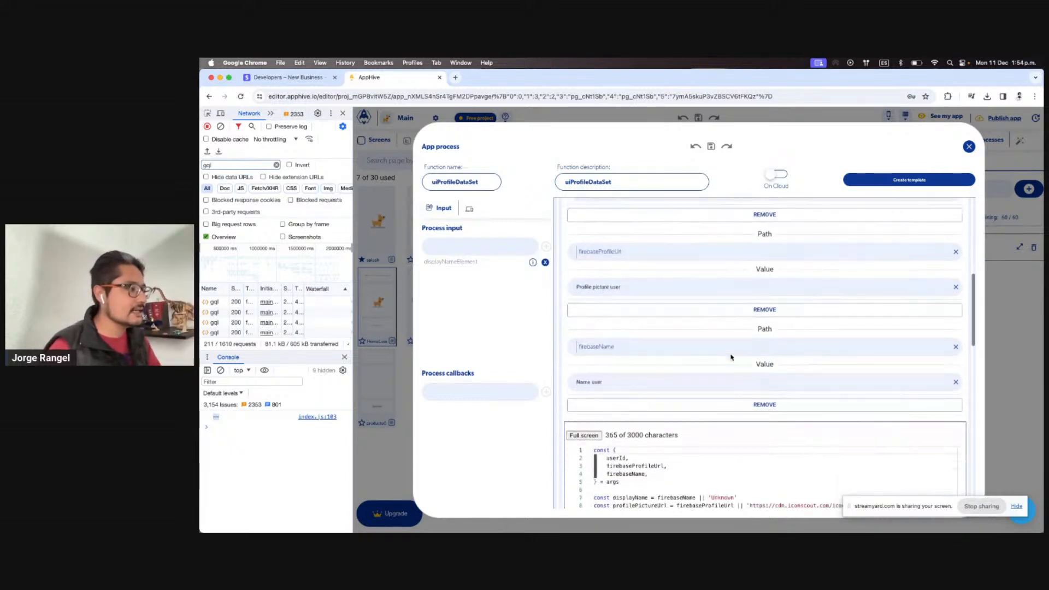
scroll(734, 322, "down", 6)
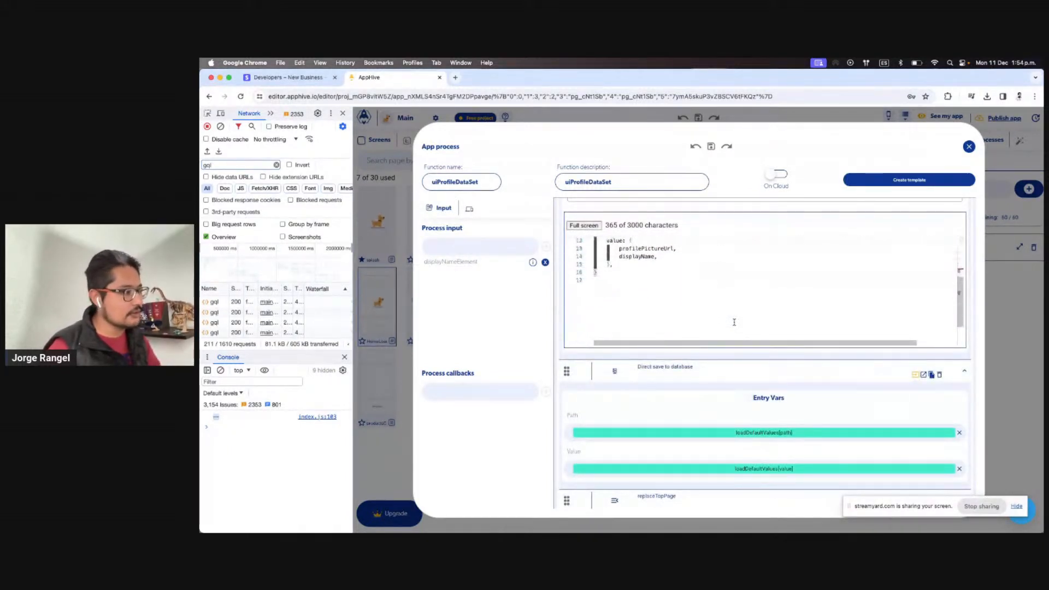
scroll(707, 308, "down", 4)
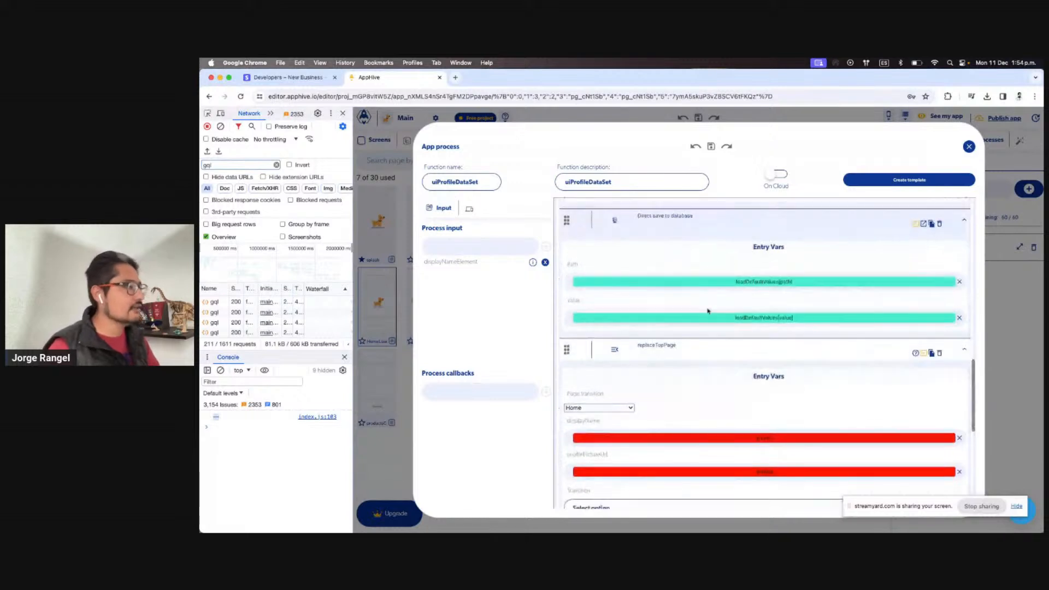
scroll(928, 270, "up", 3)
Delete the replaceTopPage steps from the Empty data and Data obtained callbacks
left_click(923, 261)
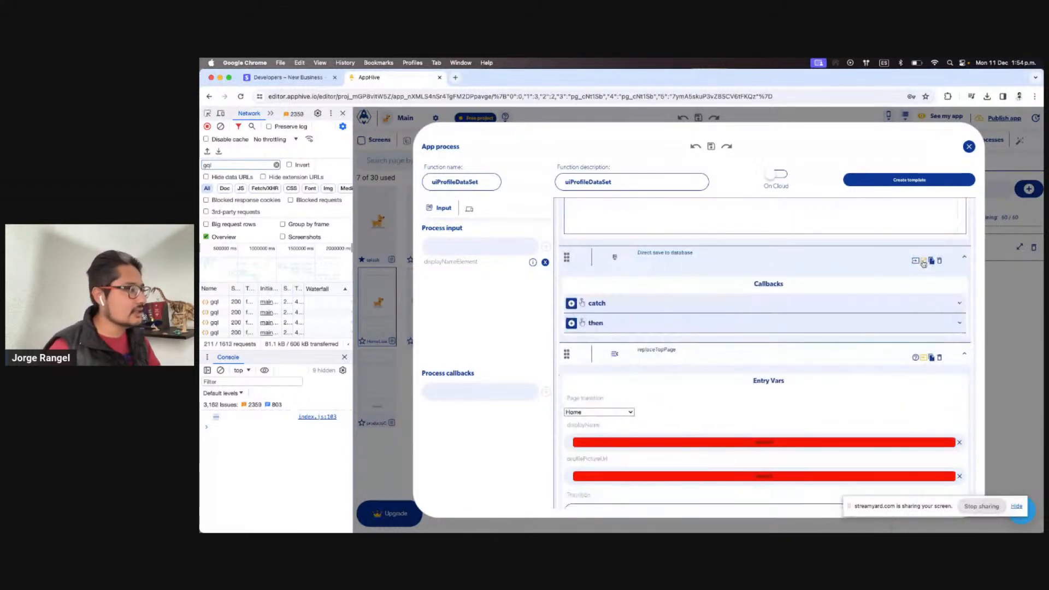
left_click(915, 260)
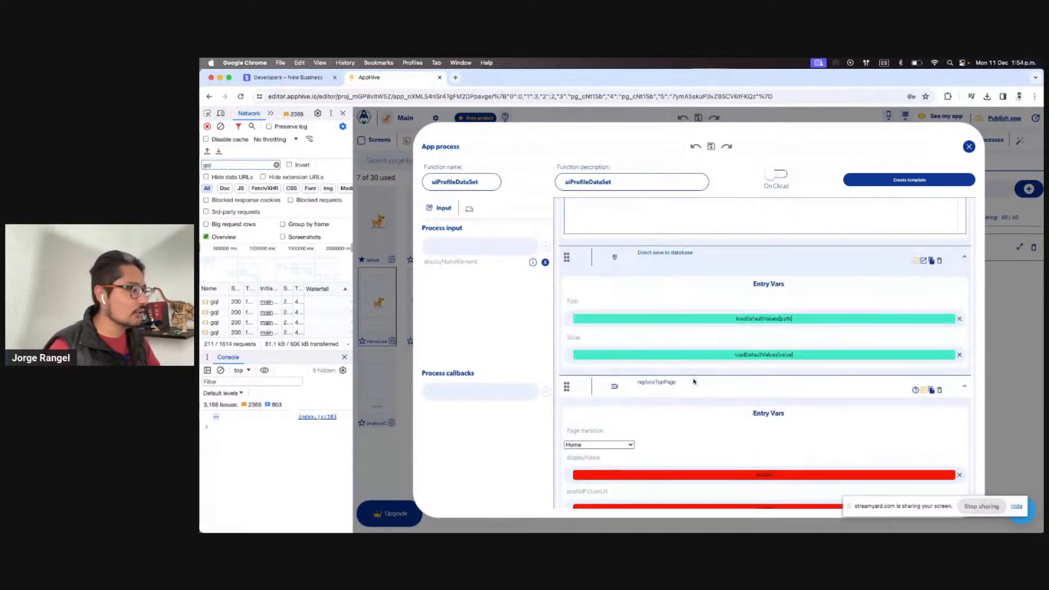
scroll(710, 355, "down", 2)
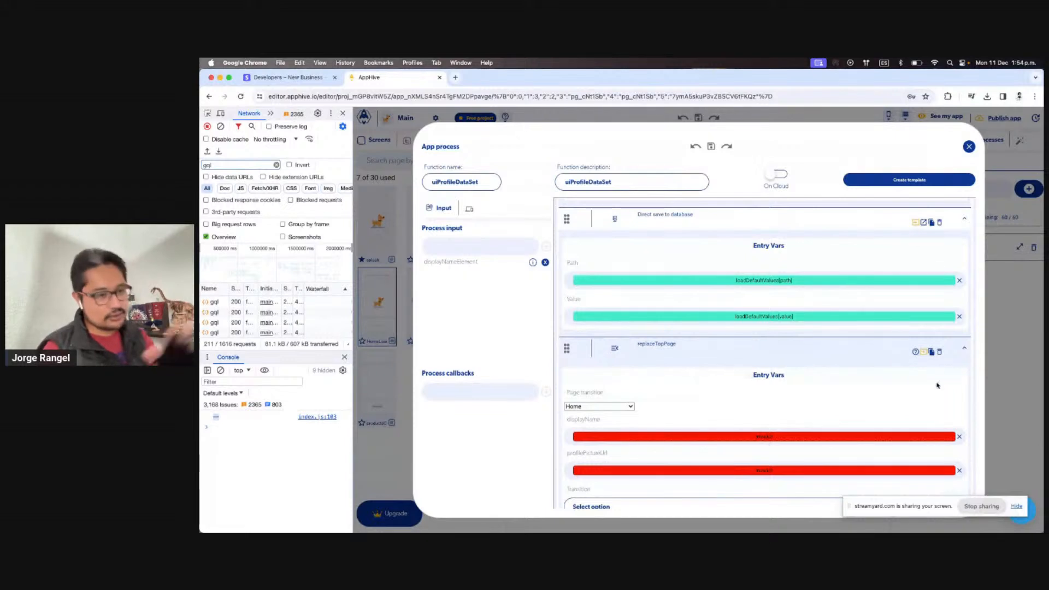
left_click(939, 353)
scroll(903, 411, "down", 1)
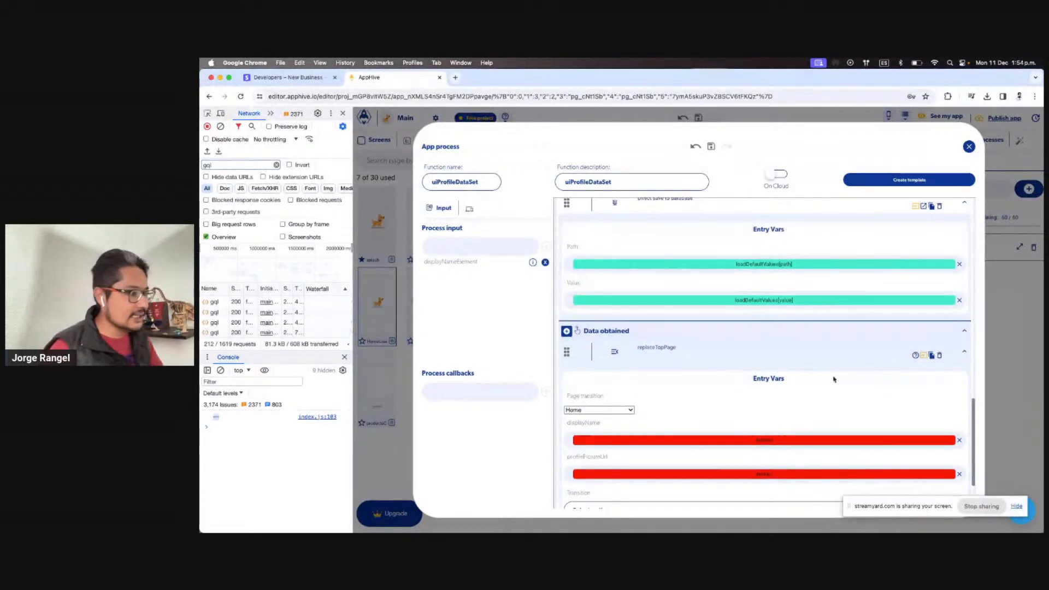
left_click(939, 355)
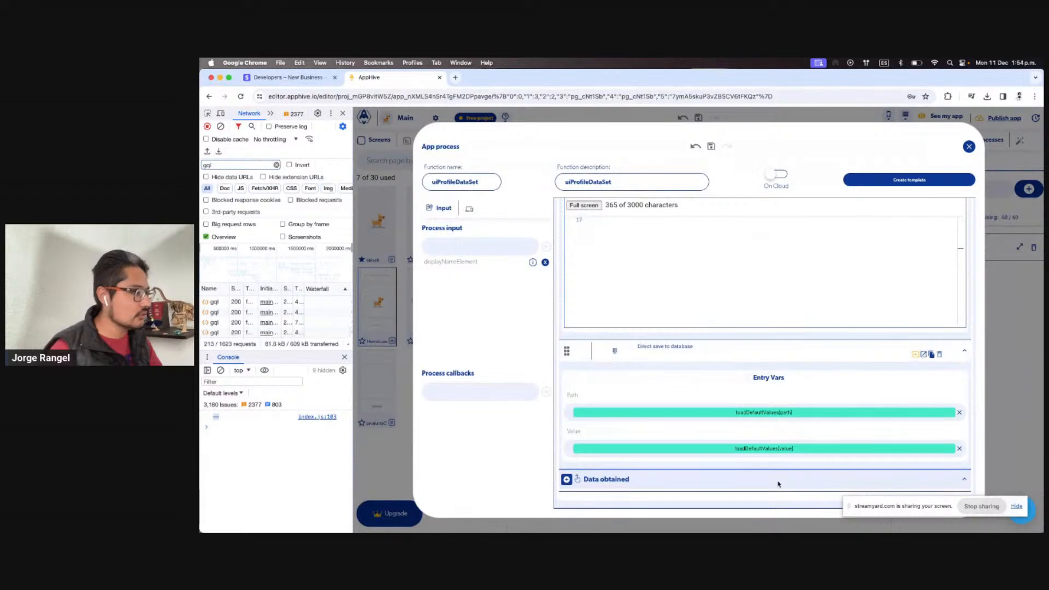
Collapse the codeCompute and Direct save to database steps
scroll(704, 456, "up", 3)
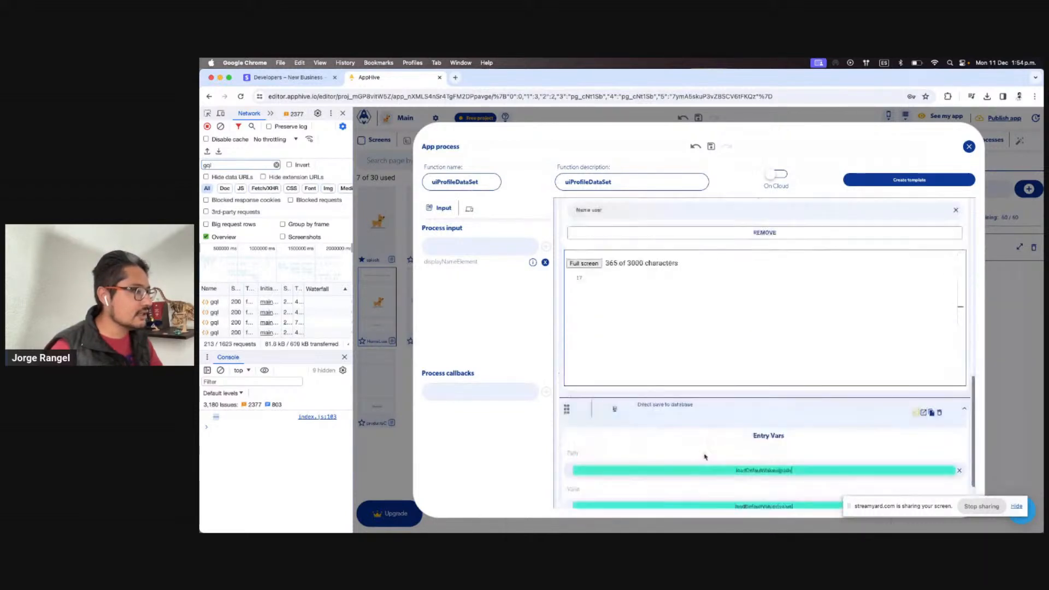
scroll(704, 456, "up", 8)
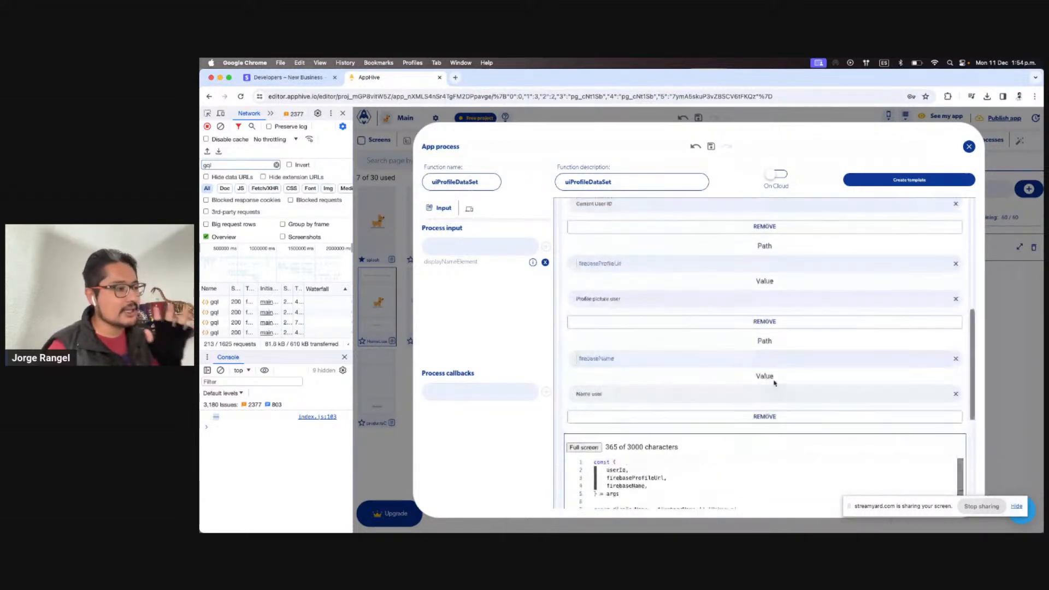
scroll(792, 403, "down", 10)
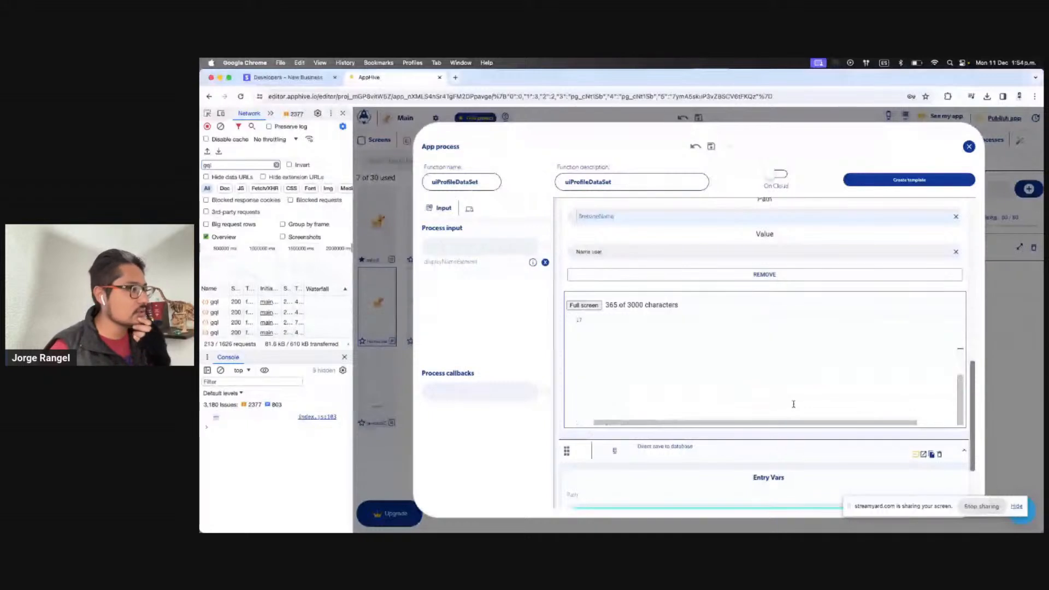
scroll(793, 404, "up", 10)
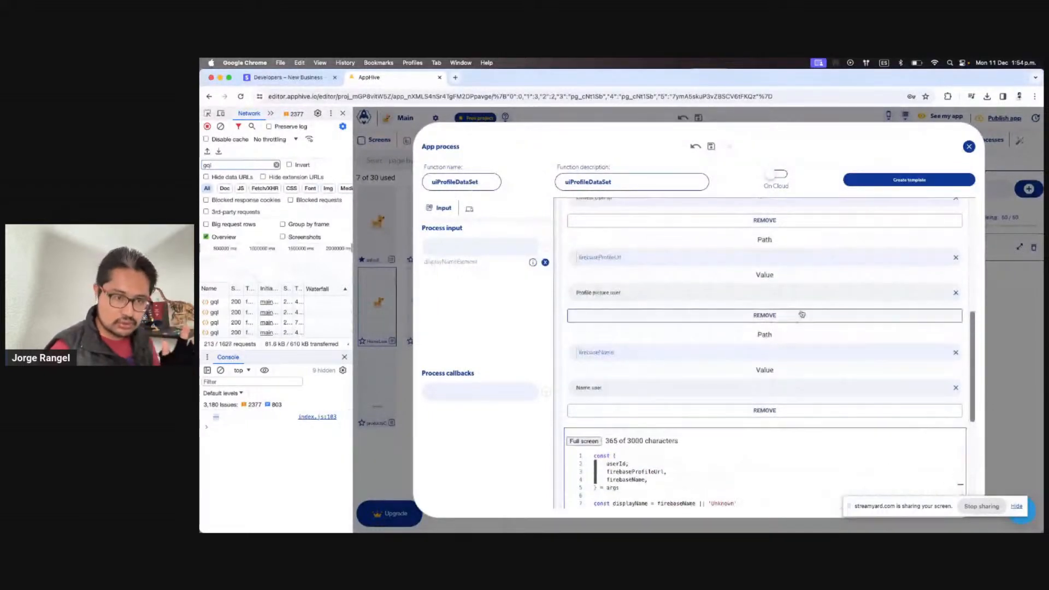
scroll(802, 320, "down", 10)
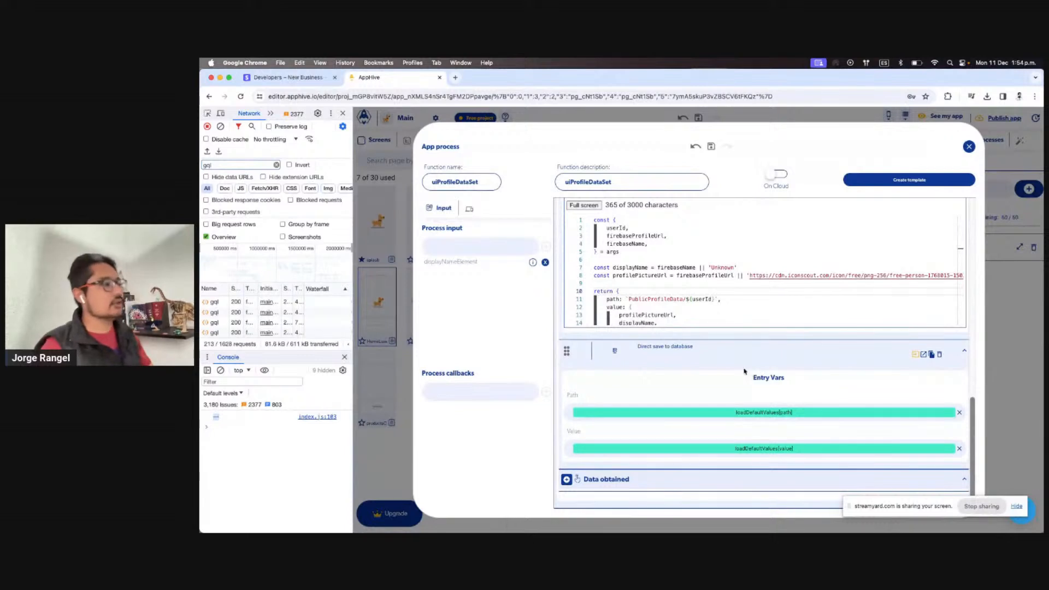
scroll(710, 368, "up", 10)
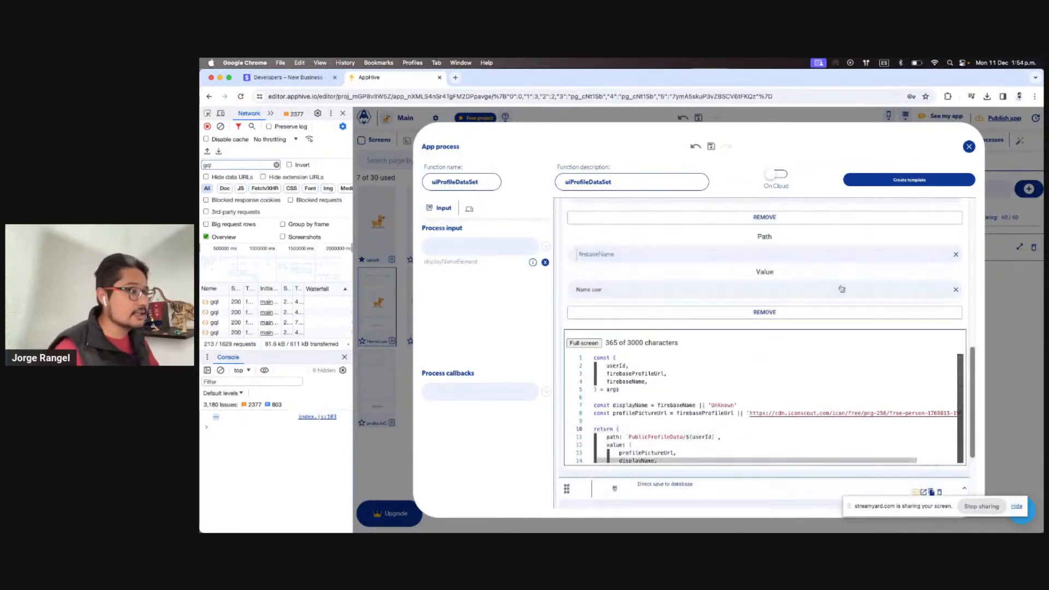
scroll(929, 276, "up", 4)
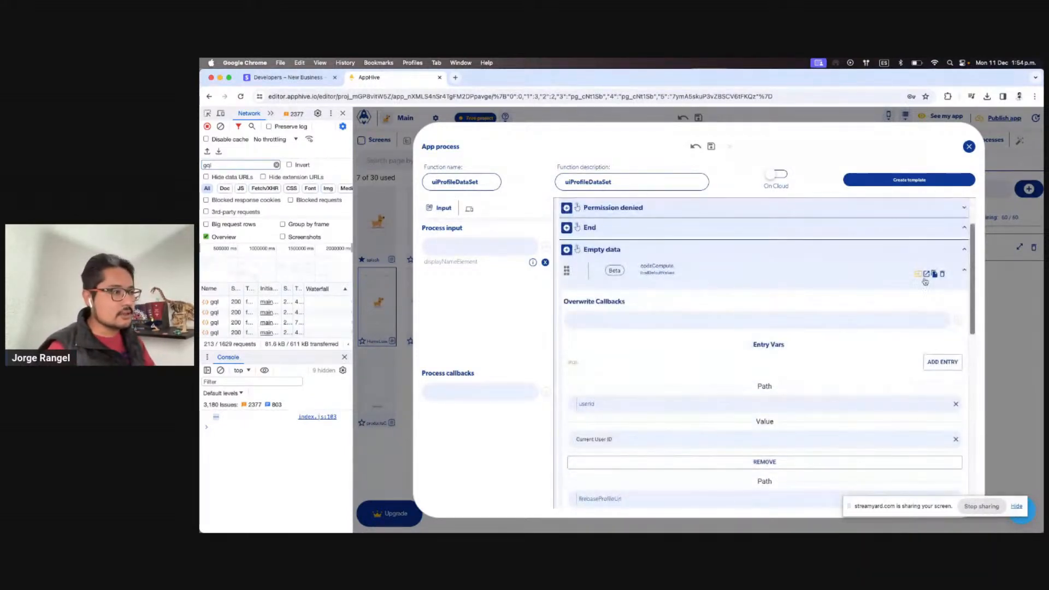
left_click(920, 275)
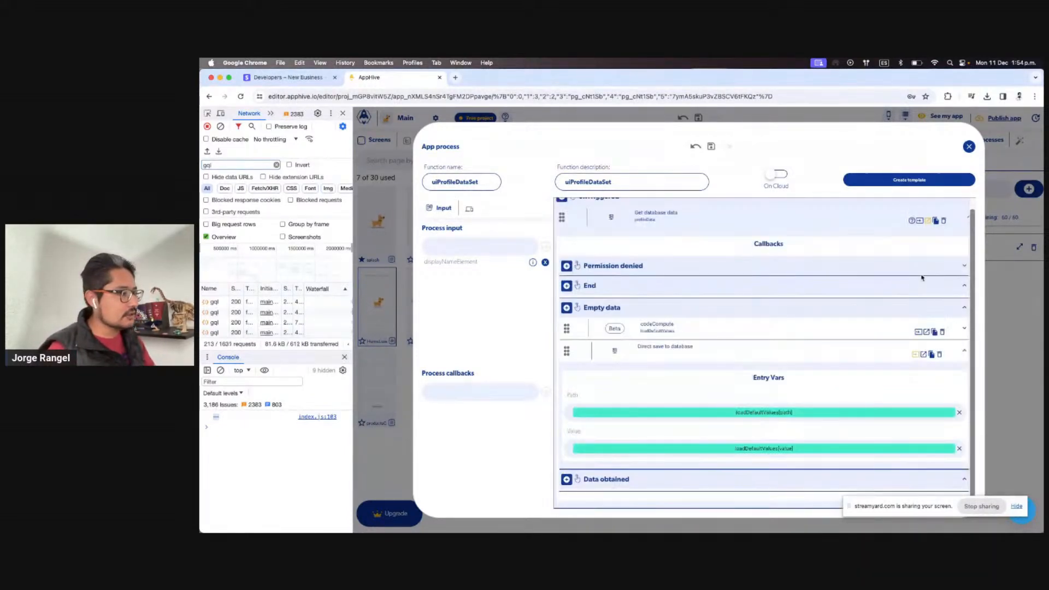
left_click(915, 356)
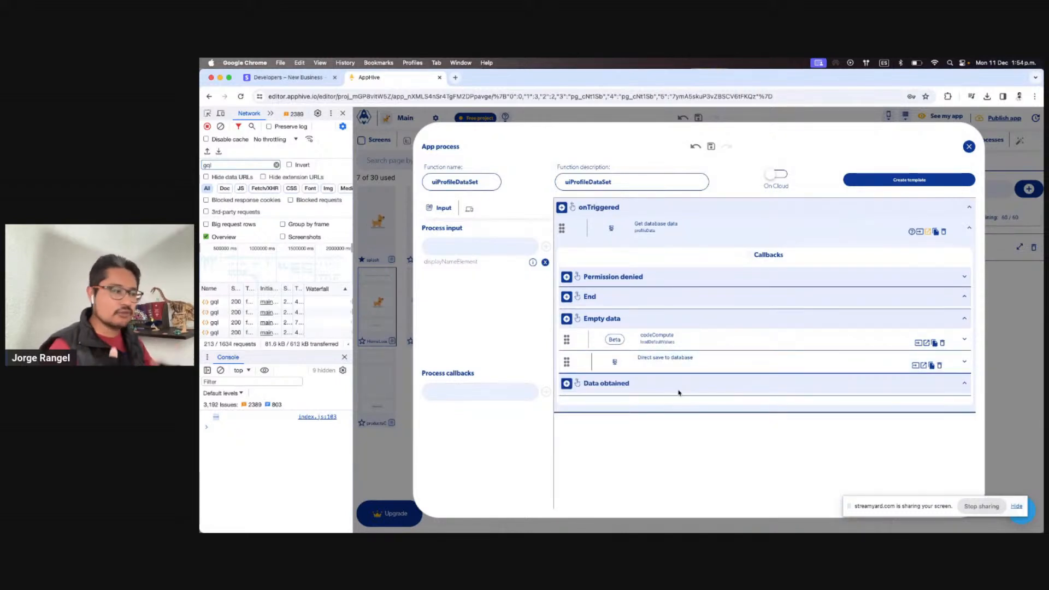
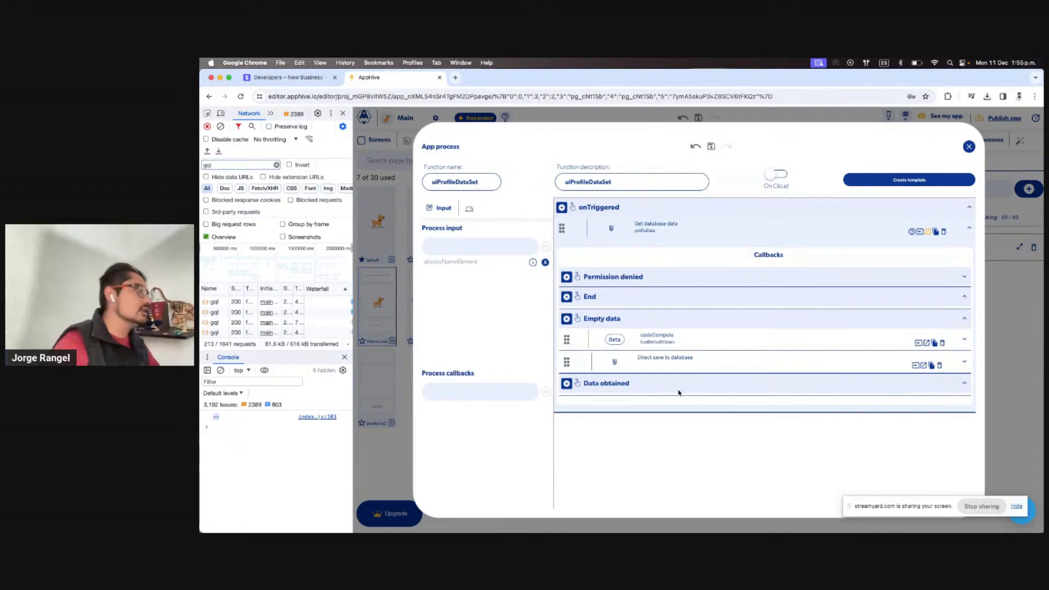
Close the uiProfileDataSet editor and start a new app process's function name
left_click(1003, 278)
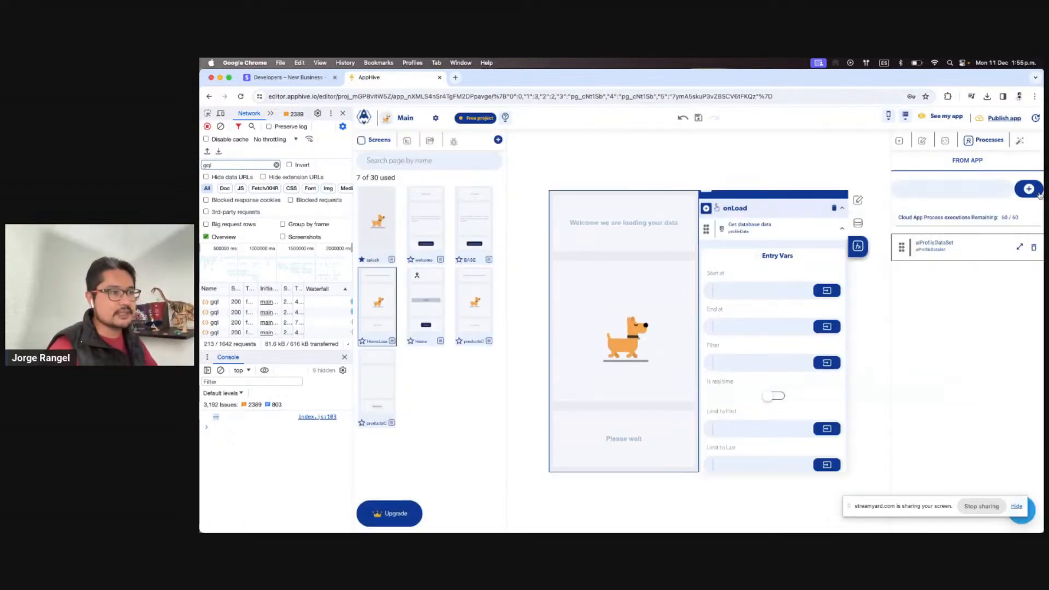
left_click(1031, 190)
left_click(591, 314)
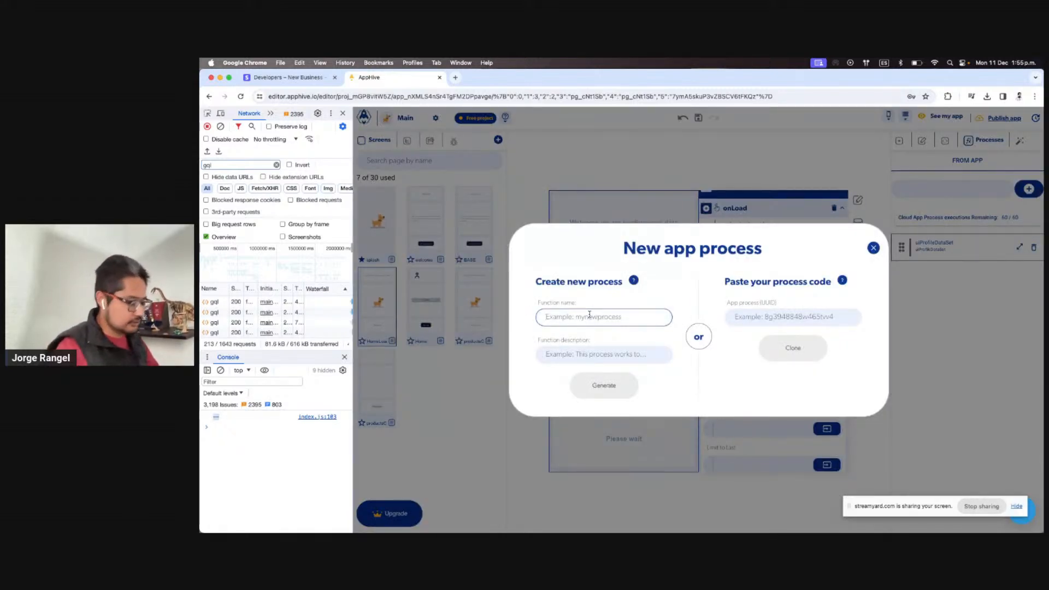
Enter databaseGetPublicProfileData as the new process's function name
type("getP")
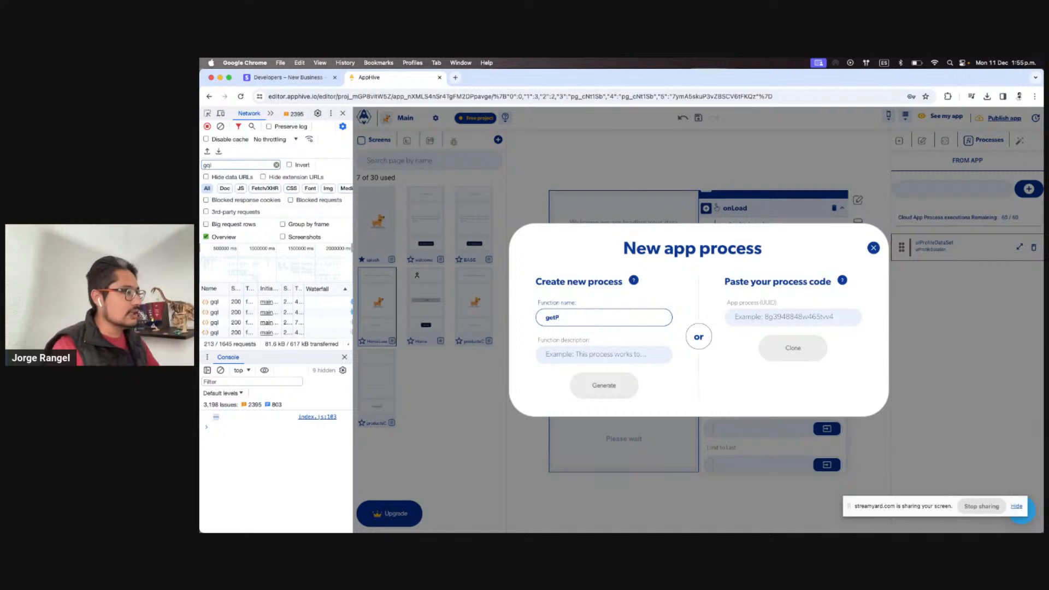
type("u")
key("super+a")
type("p")
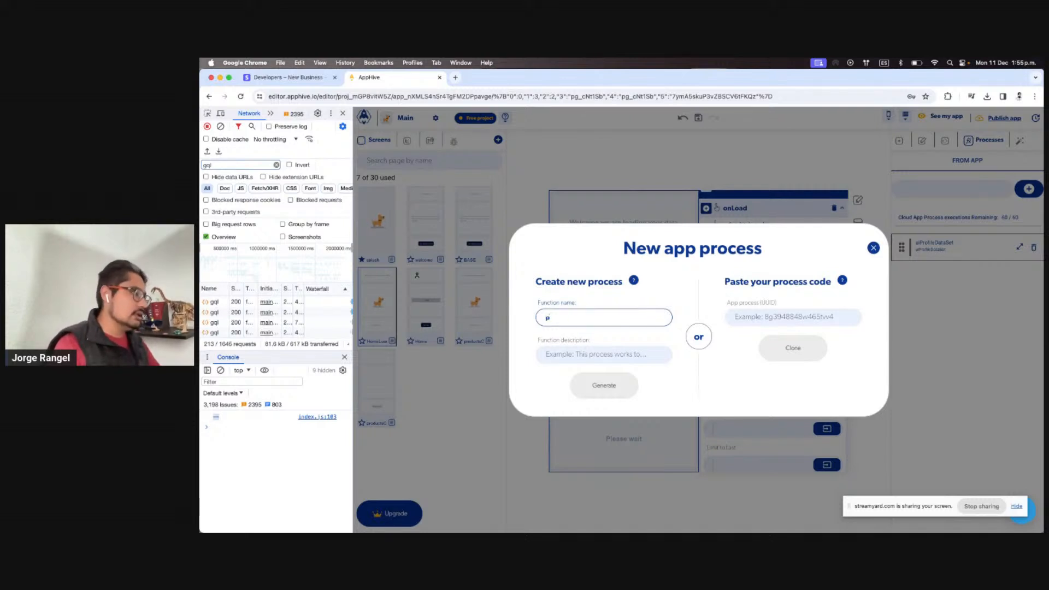
key("BackSpace")
type("databaseGetPublic")
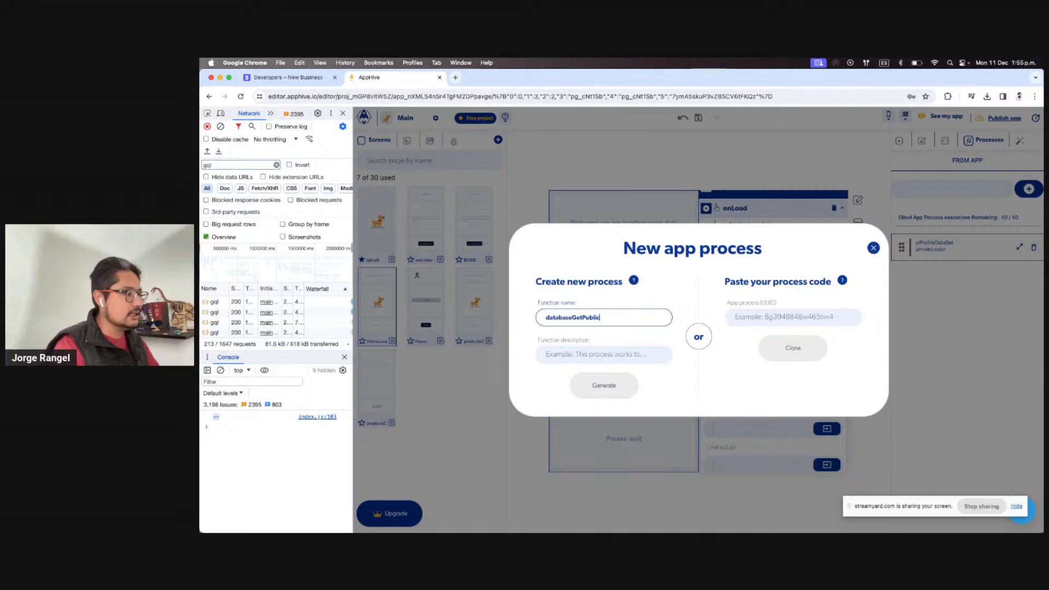
type("ProfileData")
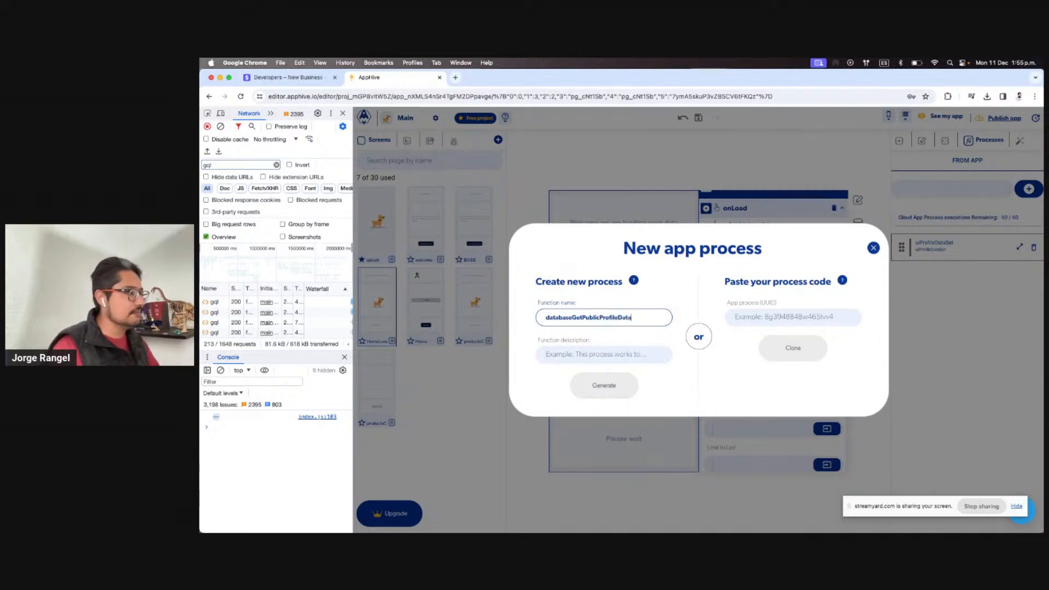
Copy the name into the function description and generate the process
key("ctrl+a")
key("ctrl+c")
left_click(623, 355)
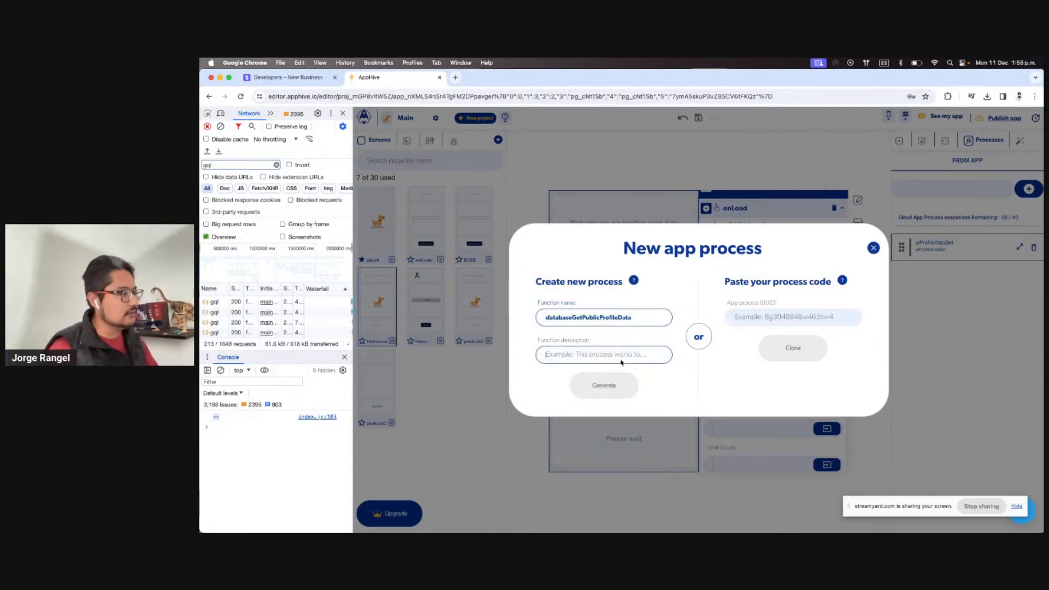
key("ctrl+v")
left_click(609, 386)
left_click(997, 299)
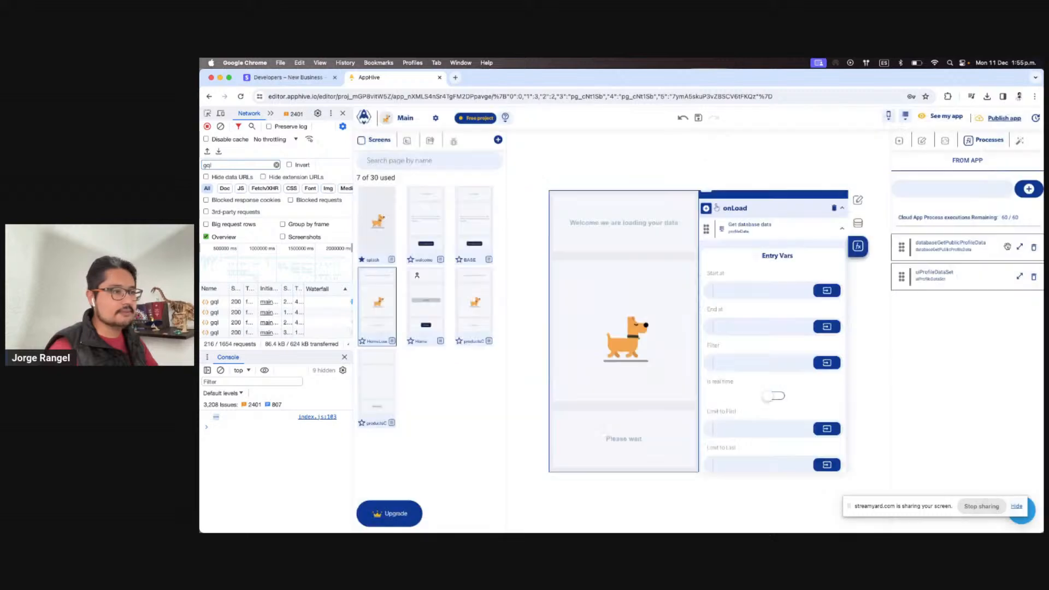
left_click(1018, 249)
Copy uiProfileDataSet's Get database data step and paste it into databaseGetPublicProfileData
left_click(1000, 271)
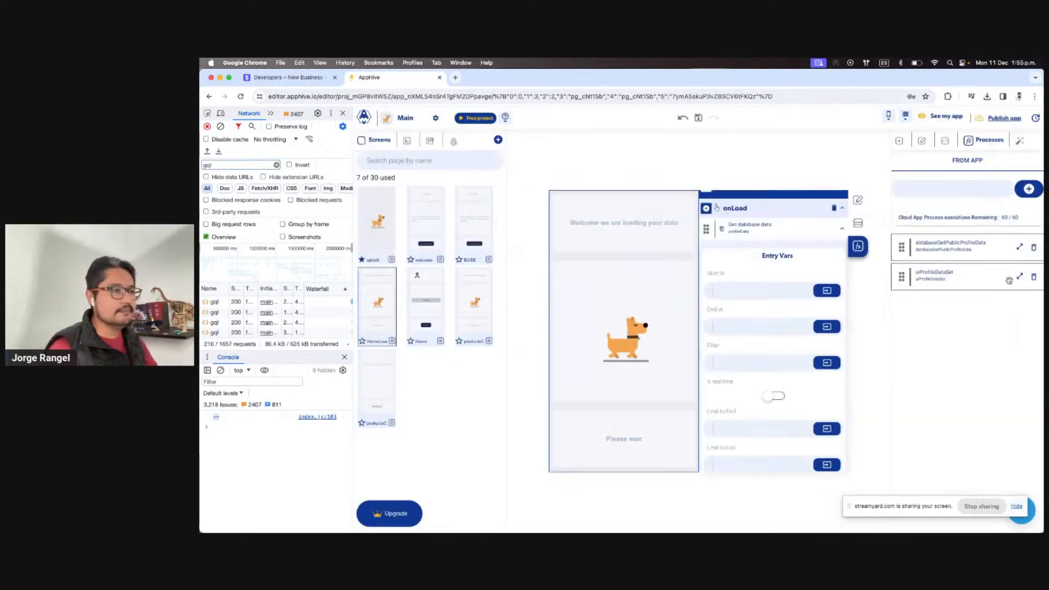
left_click(1019, 277)
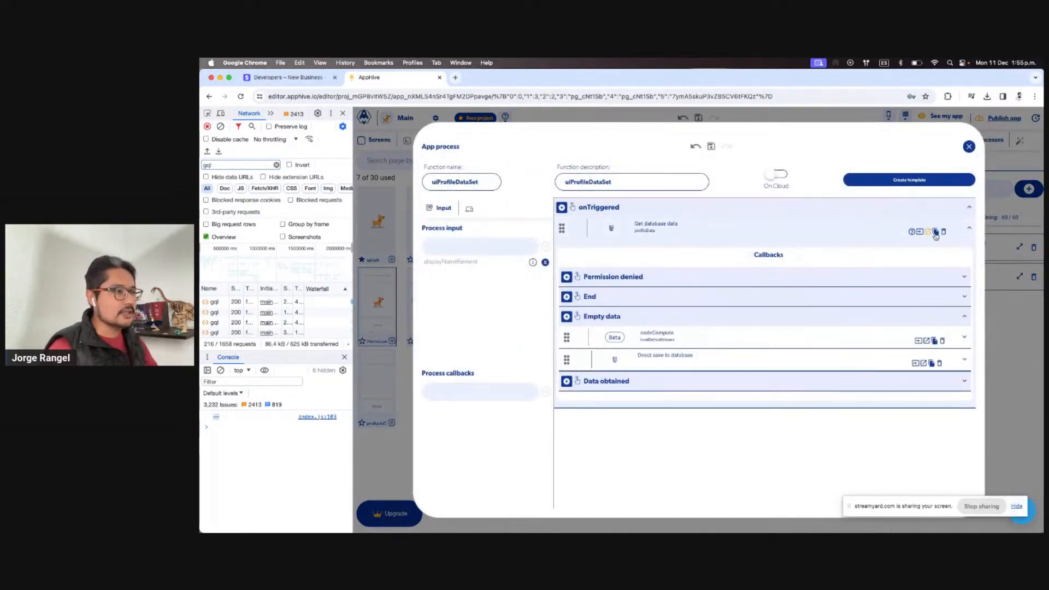
left_click(1021, 249)
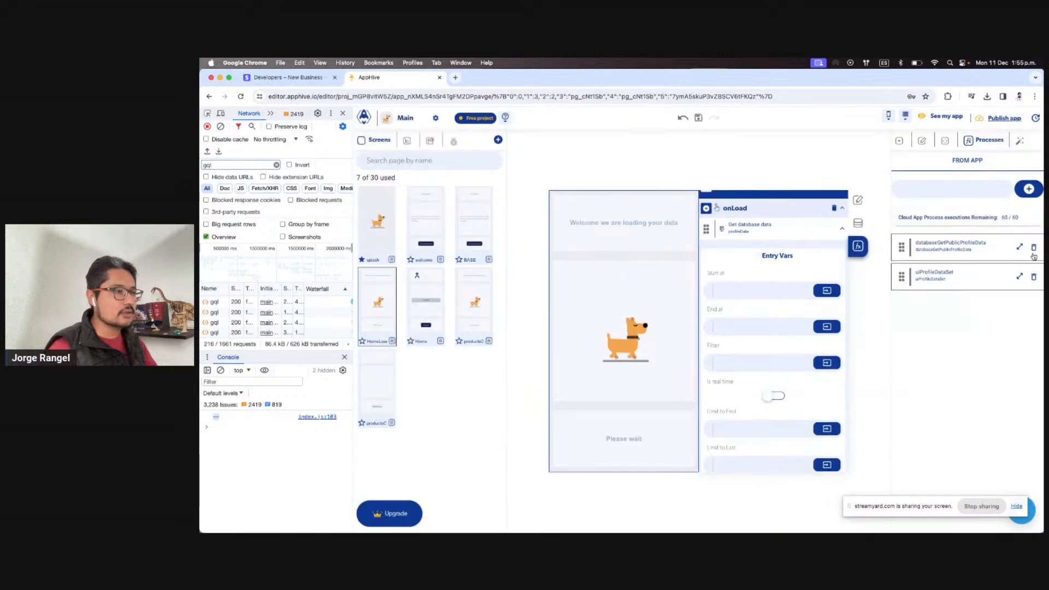
left_click(1020, 248)
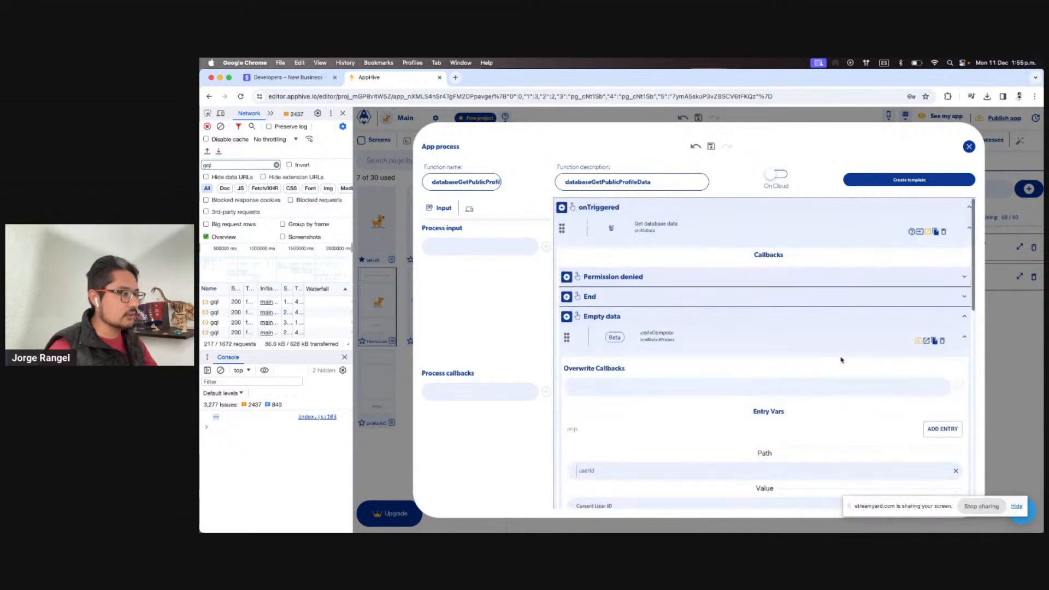
Expand the Direct save to database callbacks and collapse the codeCompute settings
scroll(842, 360, "down", 10)
scroll(841, 360, "down", 8)
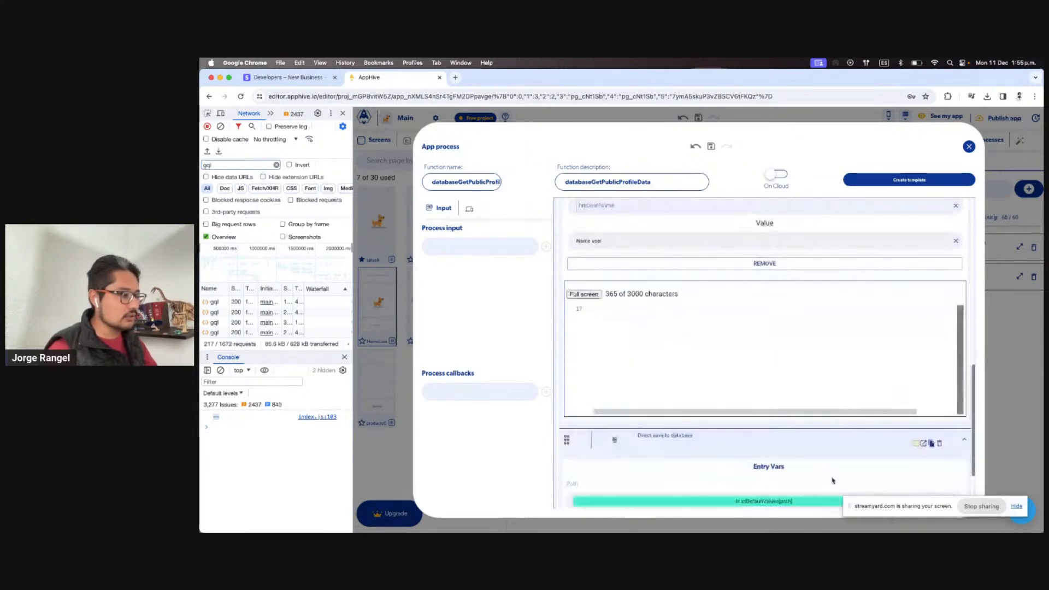
left_click(923, 356)
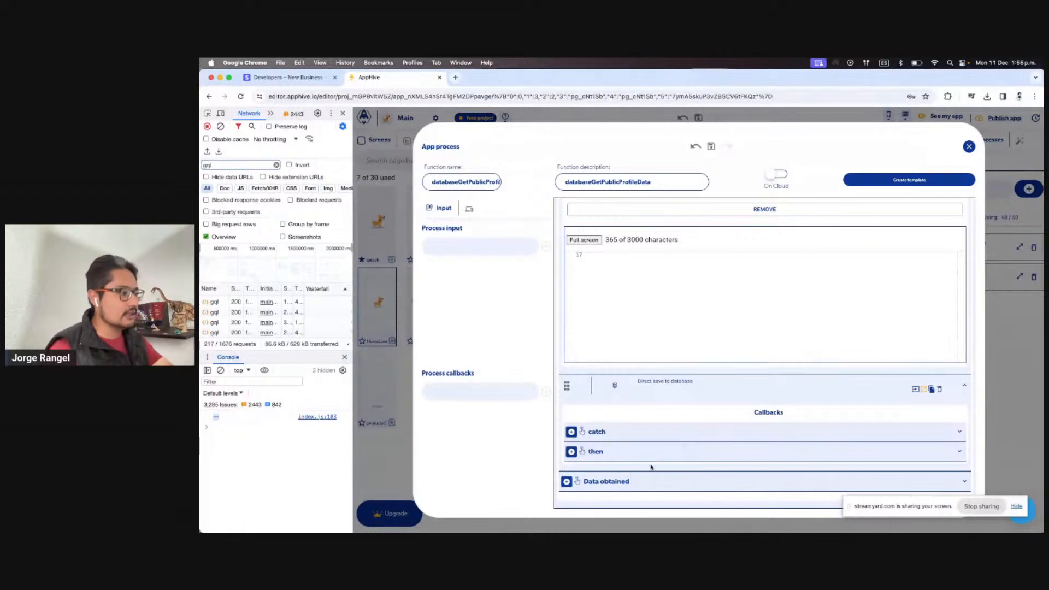
scroll(865, 378, "up", 15)
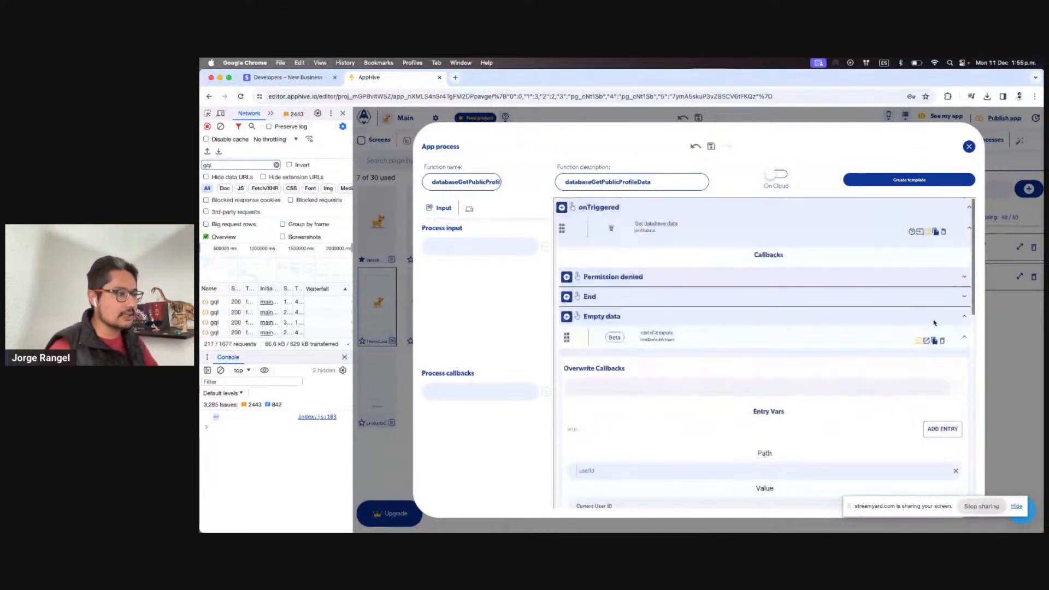
left_click(916, 343)
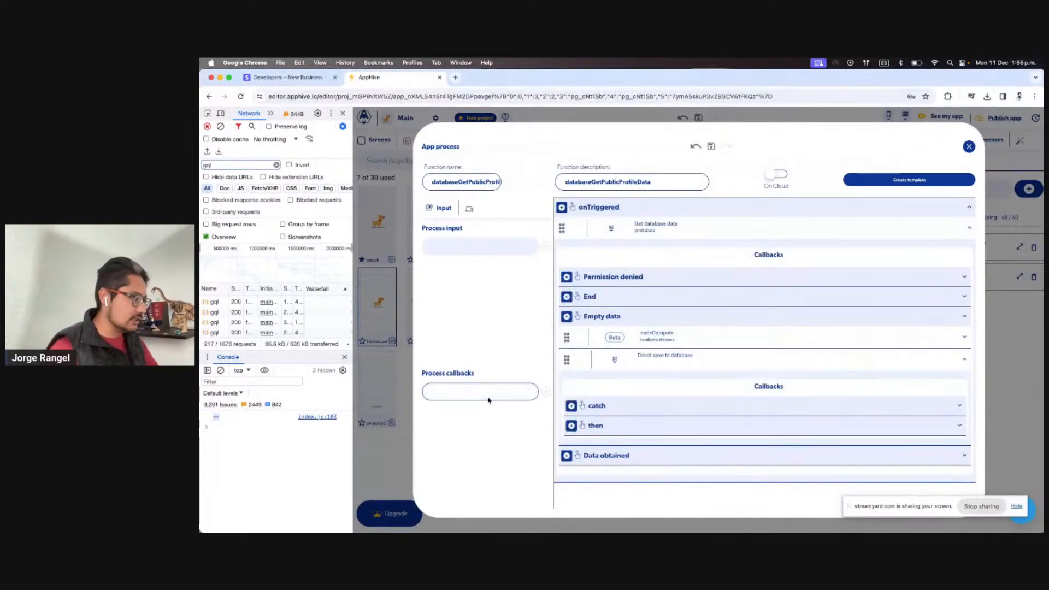
Add a then process callback and a Callback then step after the empty-data save
type("then")
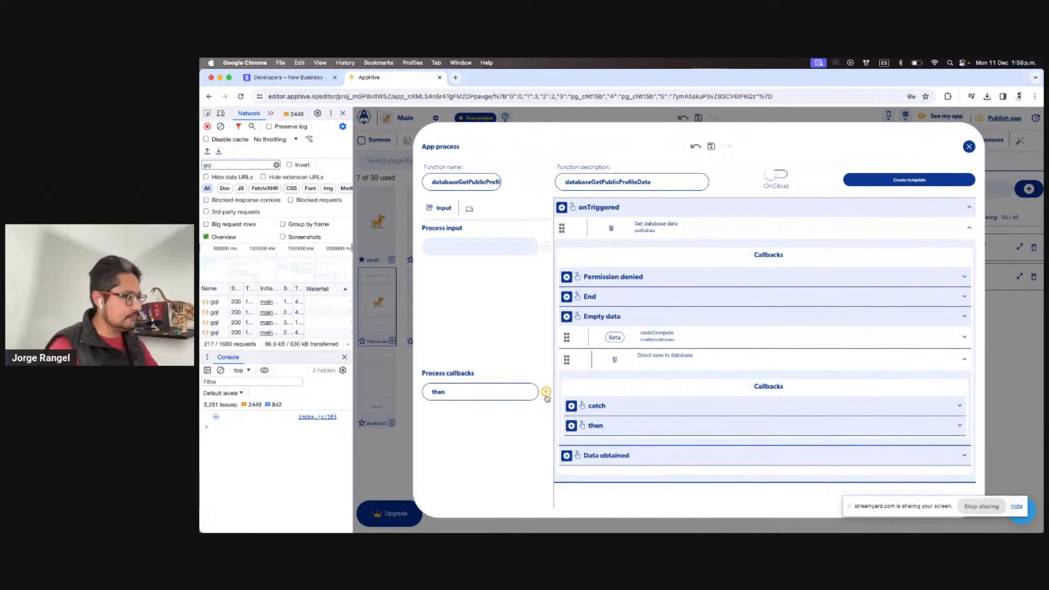
key("Return")
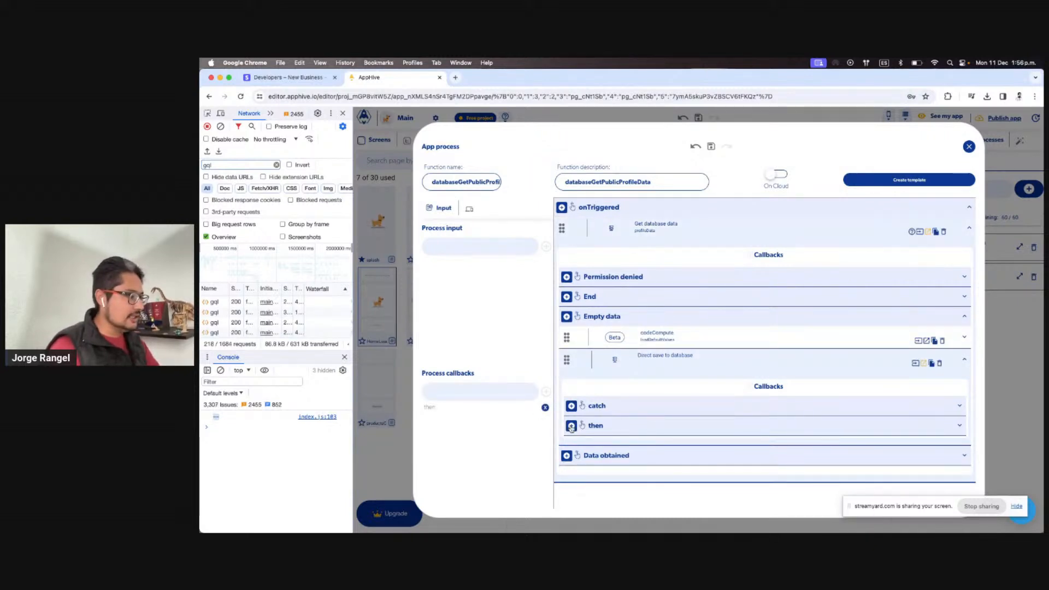
left_click(571, 426)
scroll(618, 492, "down", 3)
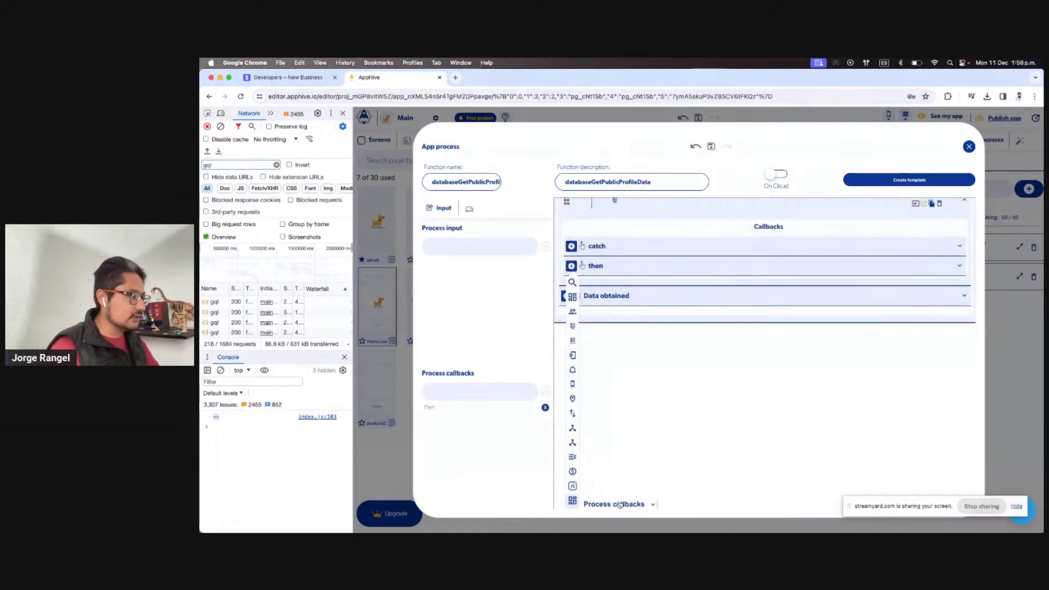
scroll(618, 504, "down", 1)
left_click(624, 500)
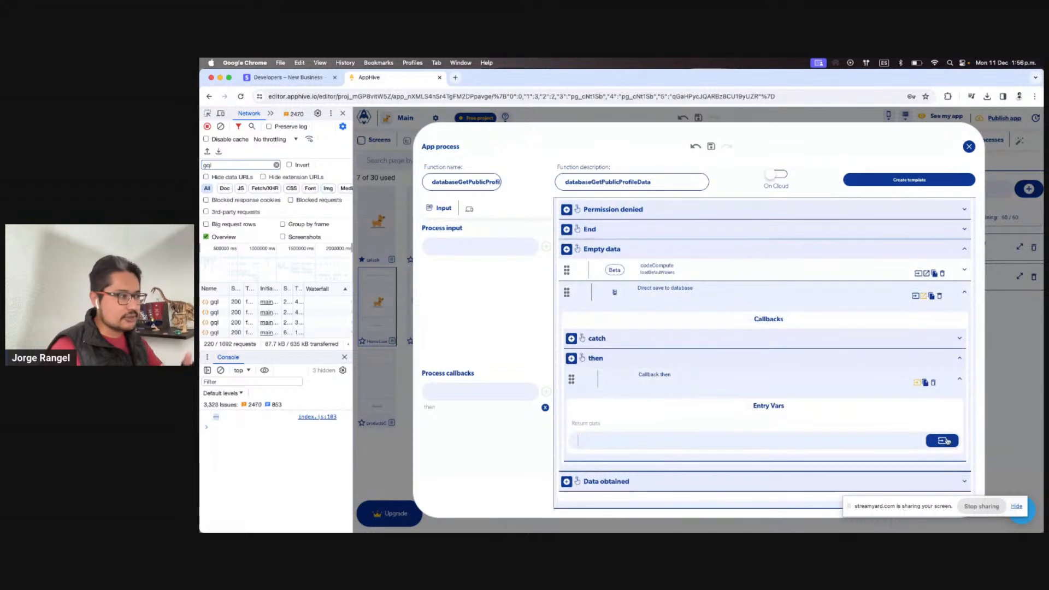
Set that Callback then's returned data to previous output loadDefaultValues[value]
scroll(745, 317, "up", 1)
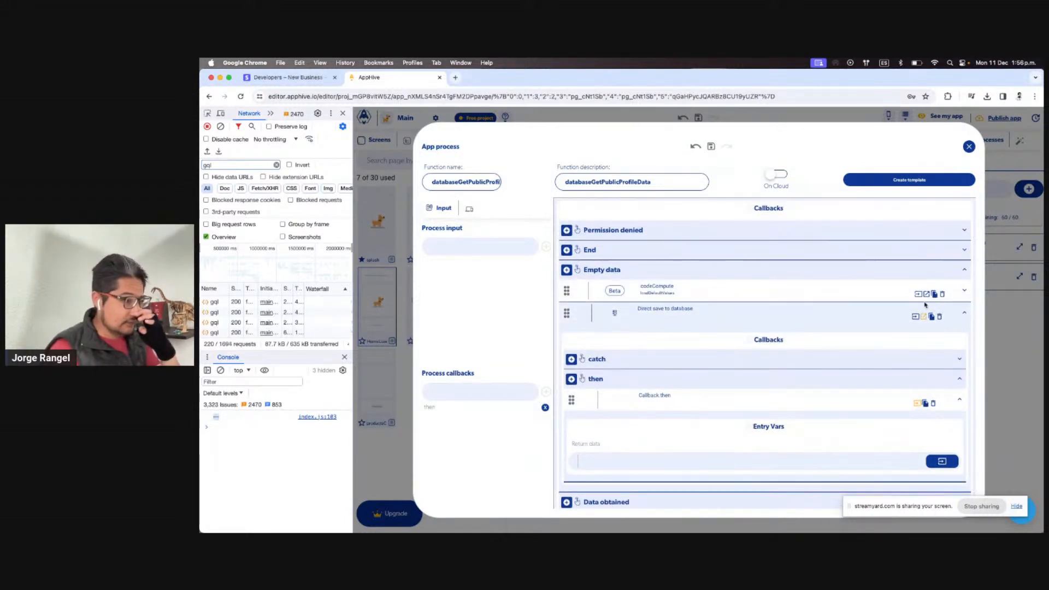
left_click(916, 294)
scroll(831, 361, "down", 10)
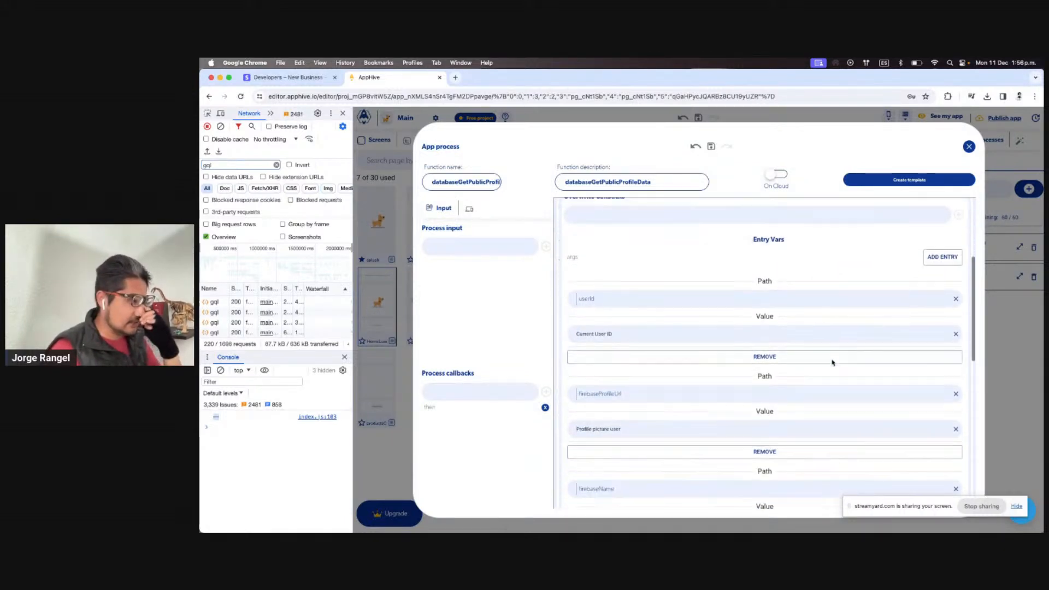
scroll(720, 447, "up", 2)
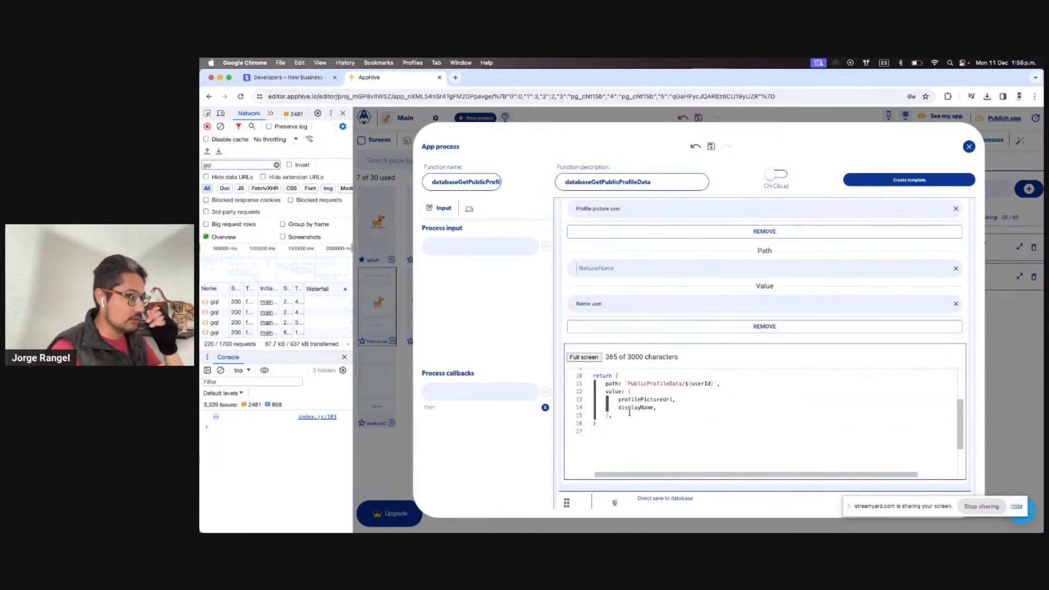
scroll(616, 418, "up", 15)
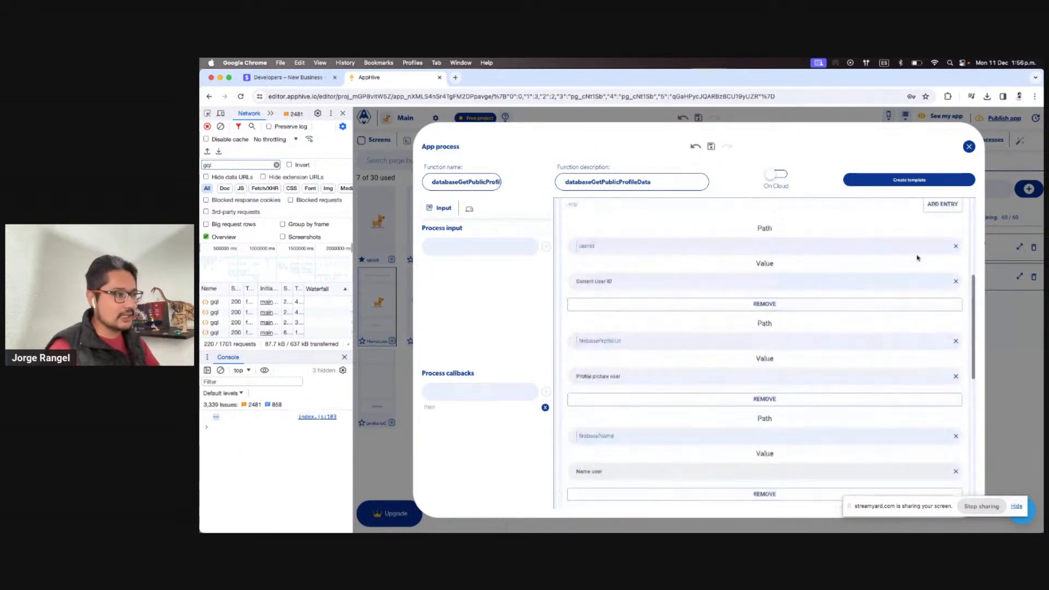
left_click(918, 344)
scroll(854, 407, "down", 2)
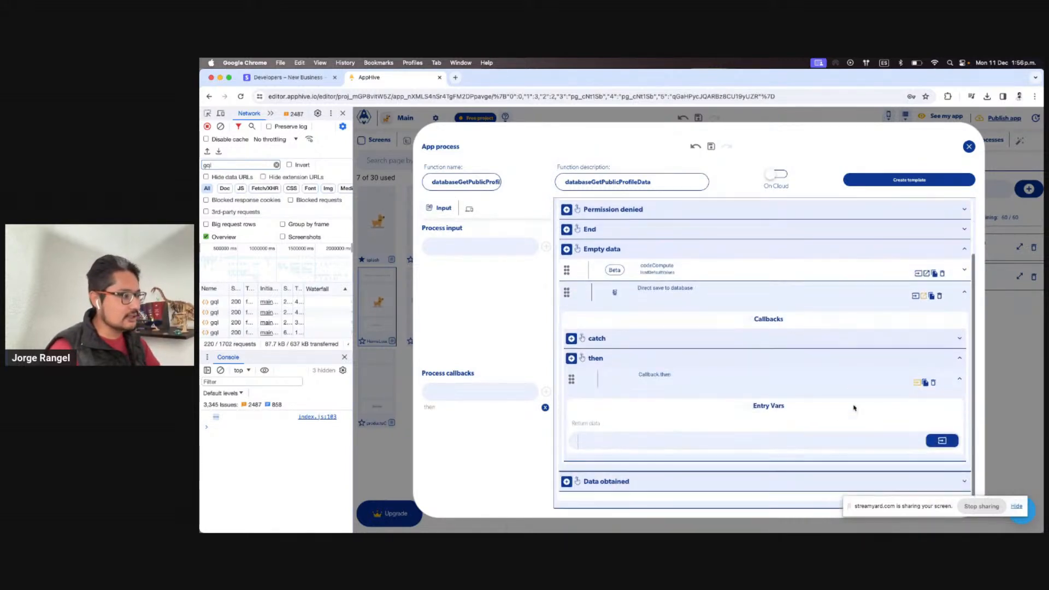
left_click(947, 444)
left_click(927, 355)
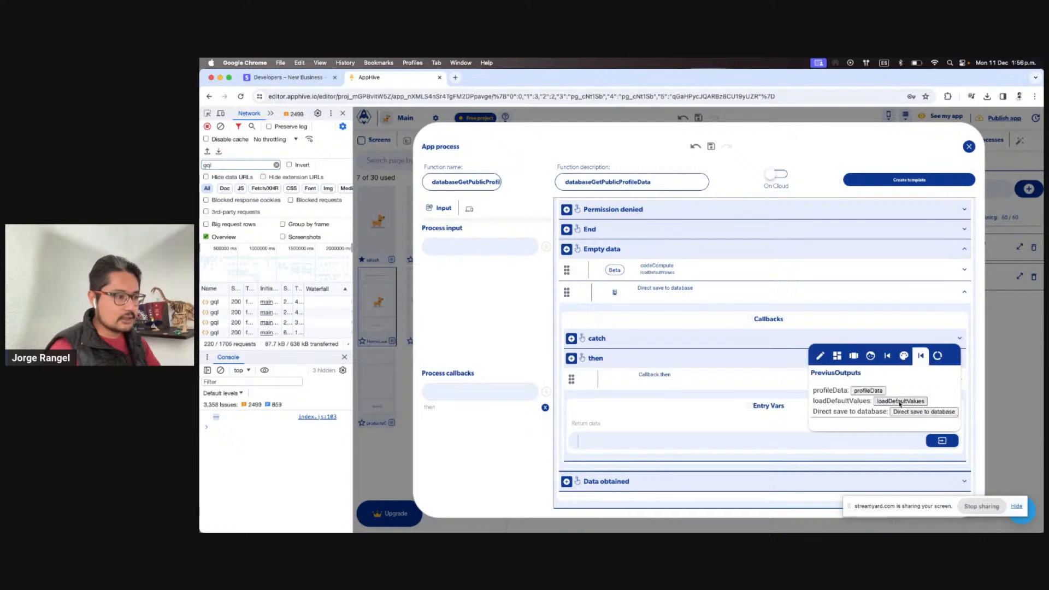
left_click(900, 401)
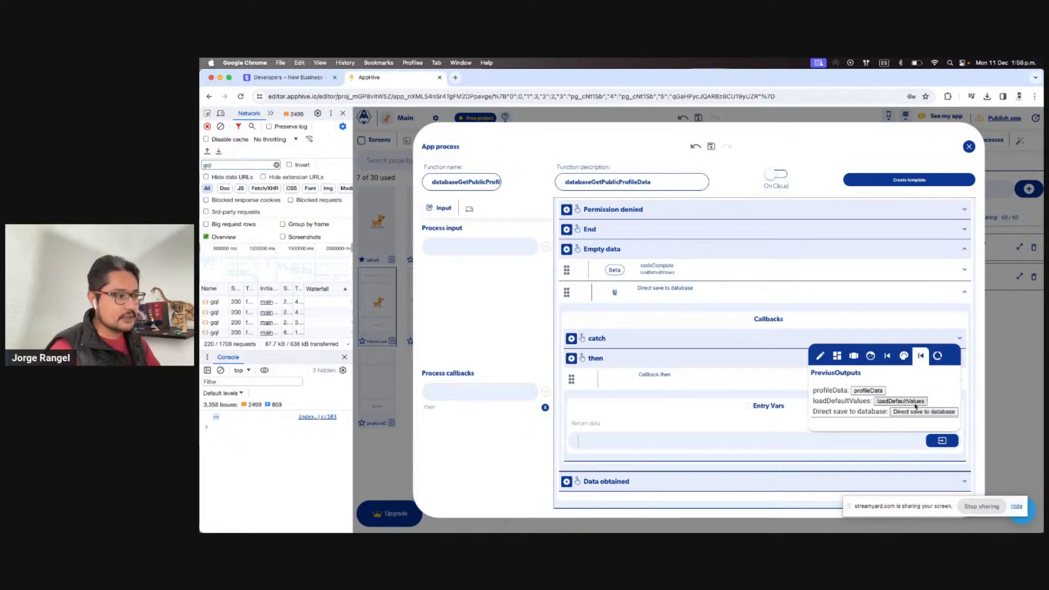
left_click(891, 429)
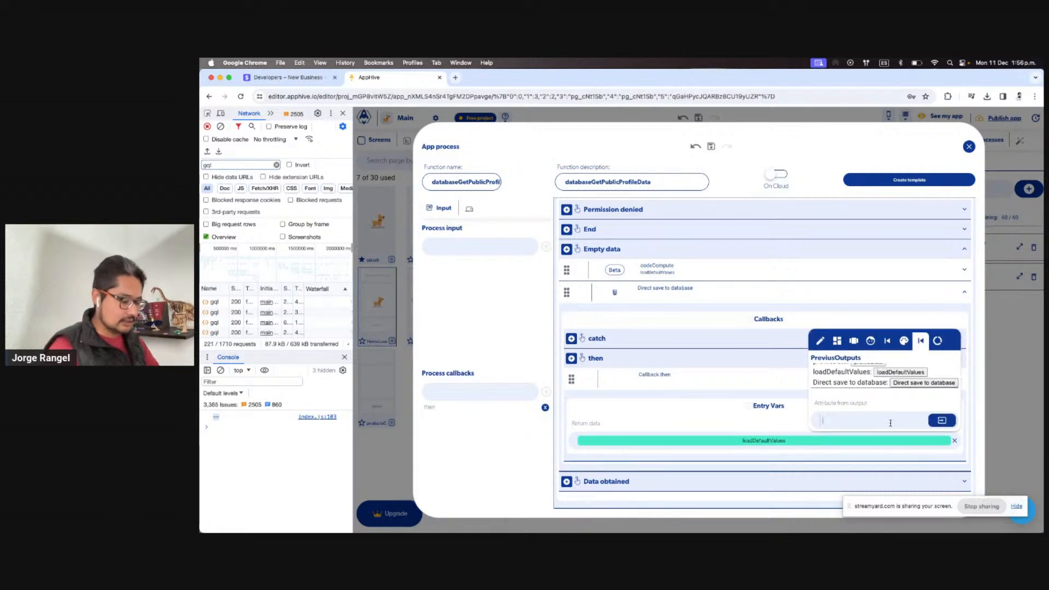
type(".value")
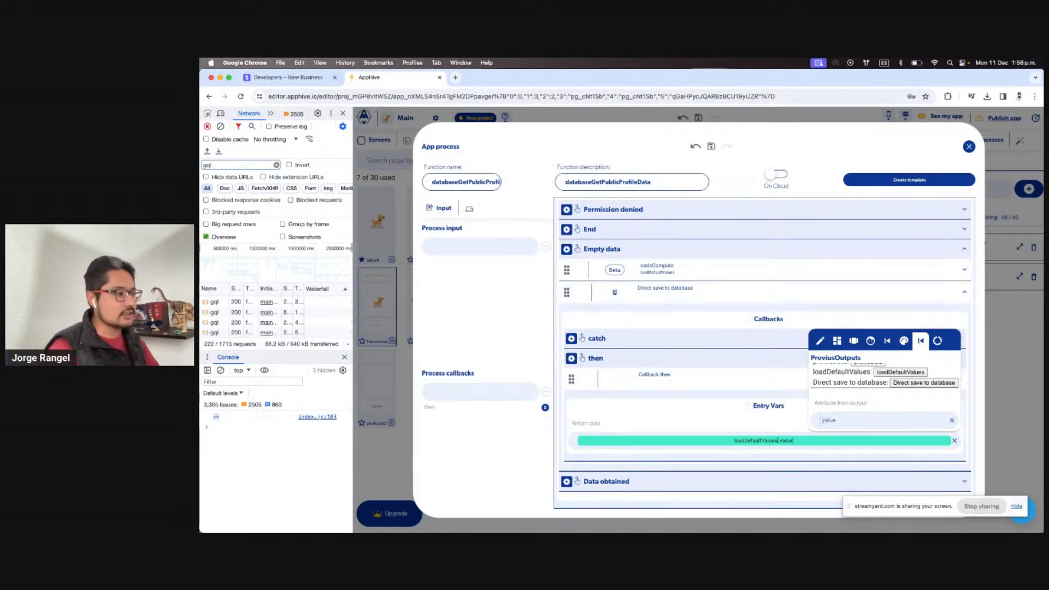
left_click(692, 352)
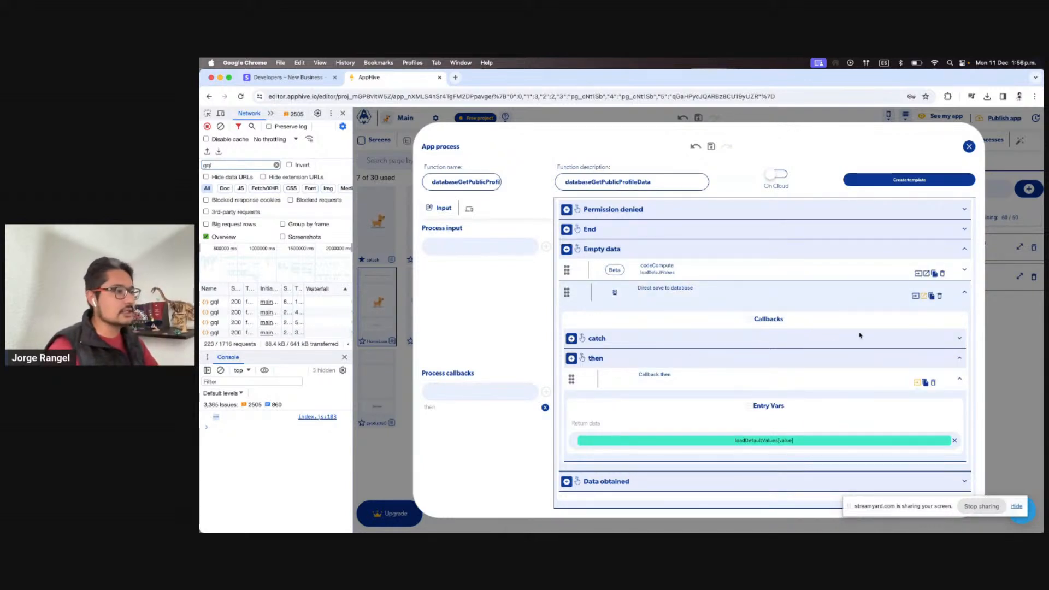
Add a Callback then under Data obtained that returns profileData
left_click(914, 297)
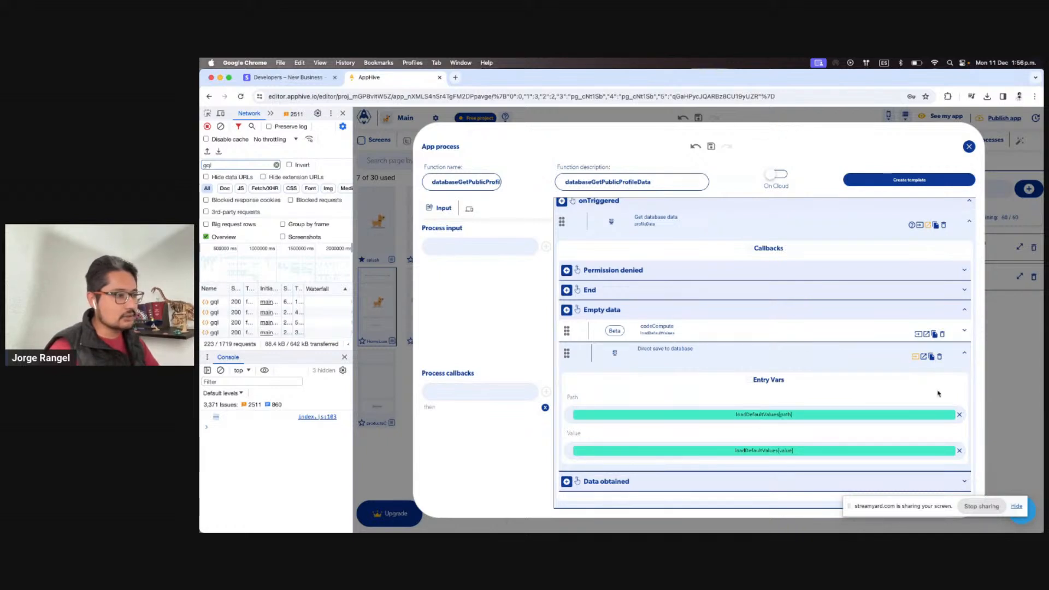
left_click(923, 356)
scroll(873, 432, "down", 1)
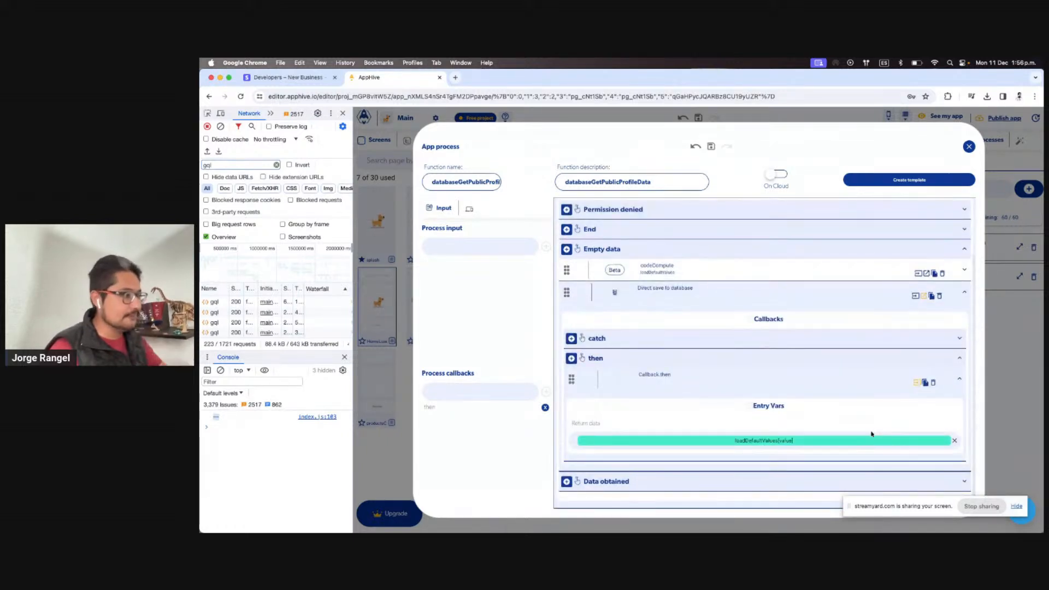
scroll(571, 497, "down", 4)
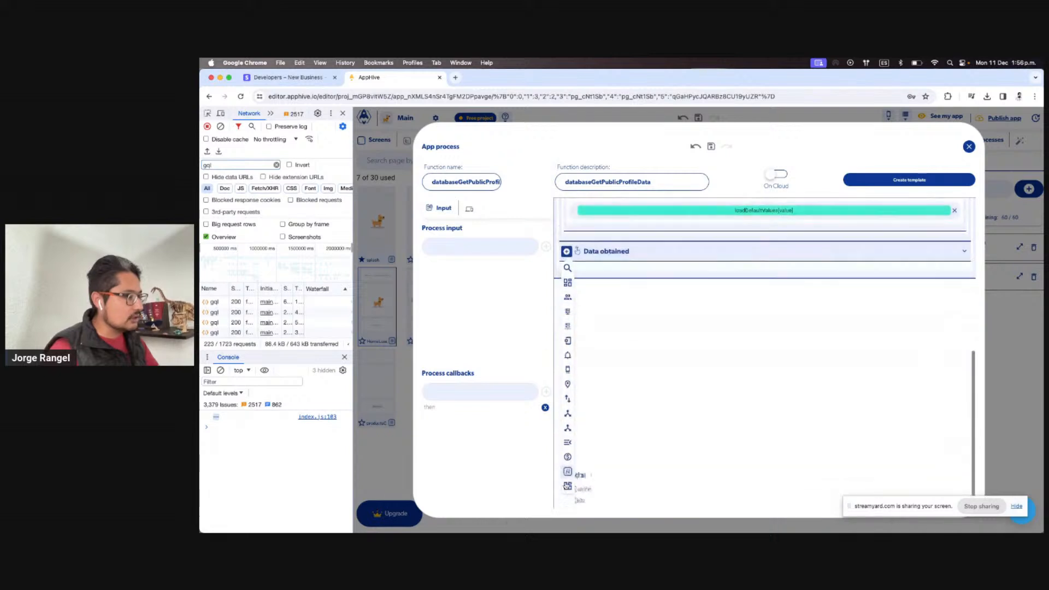
left_click(604, 504)
scroll(604, 503, "down", 1)
left_click(614, 502)
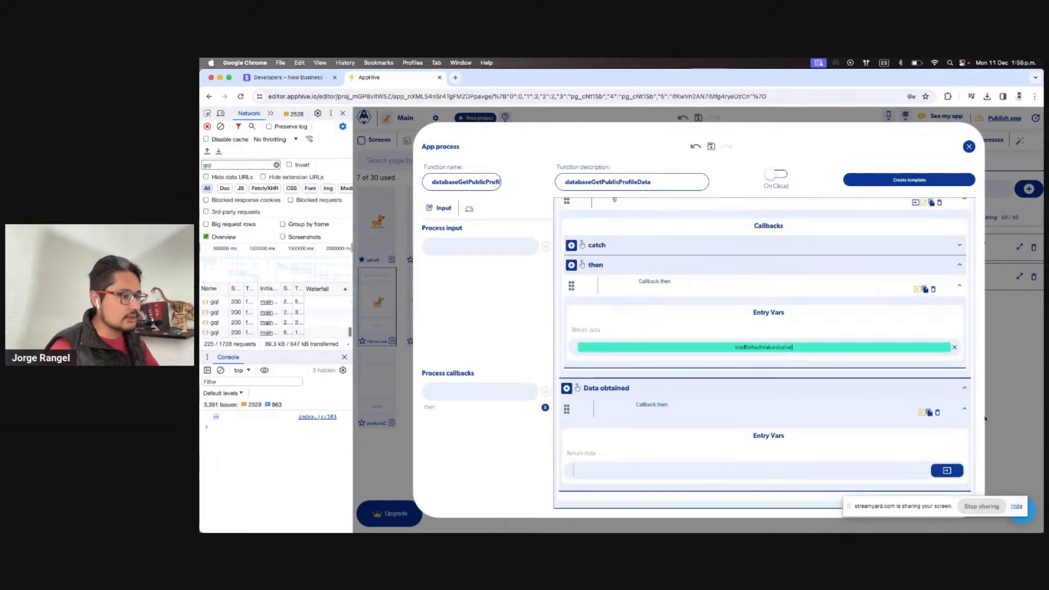
left_click(956, 467)
left_click(933, 389)
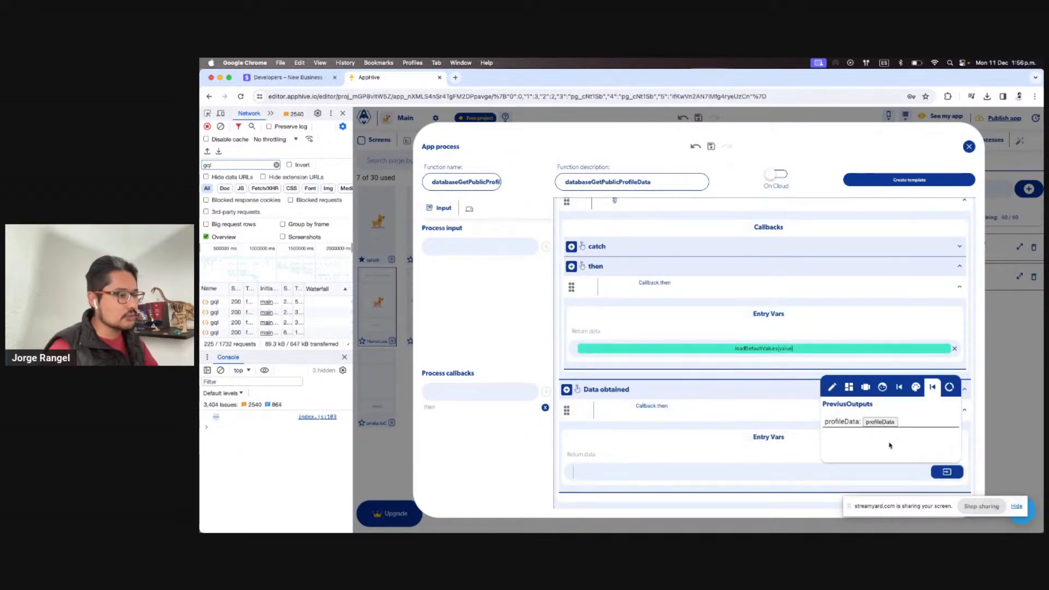
left_click(846, 425)
scroll(691, 450, "up", 4)
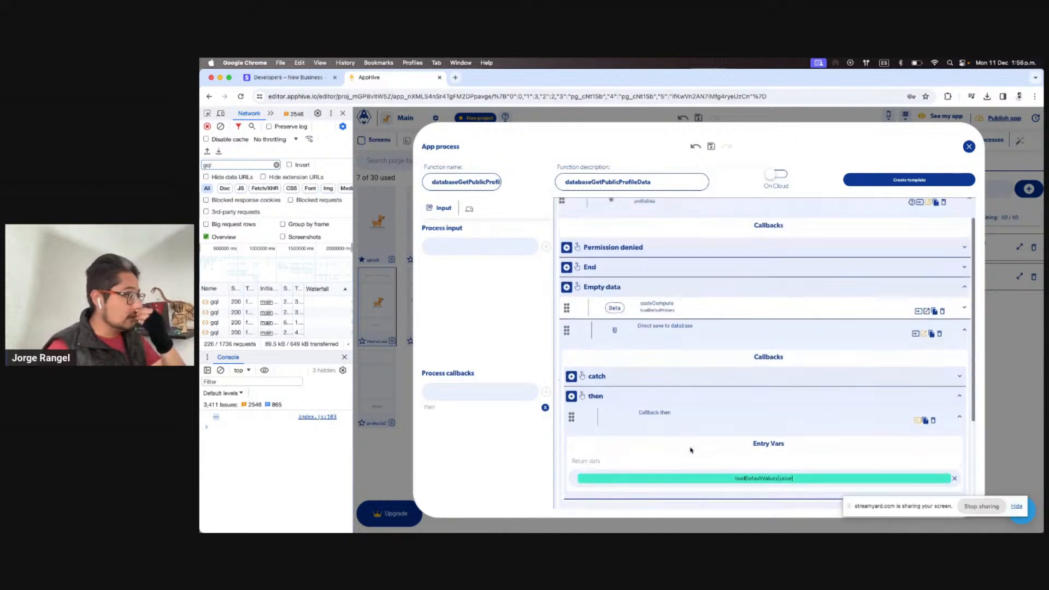
left_click(1017, 341)
Replace uiProfileDataSet's Get database data step with an App Process call to databaseGetPublicProfileData
left_click(946, 241)
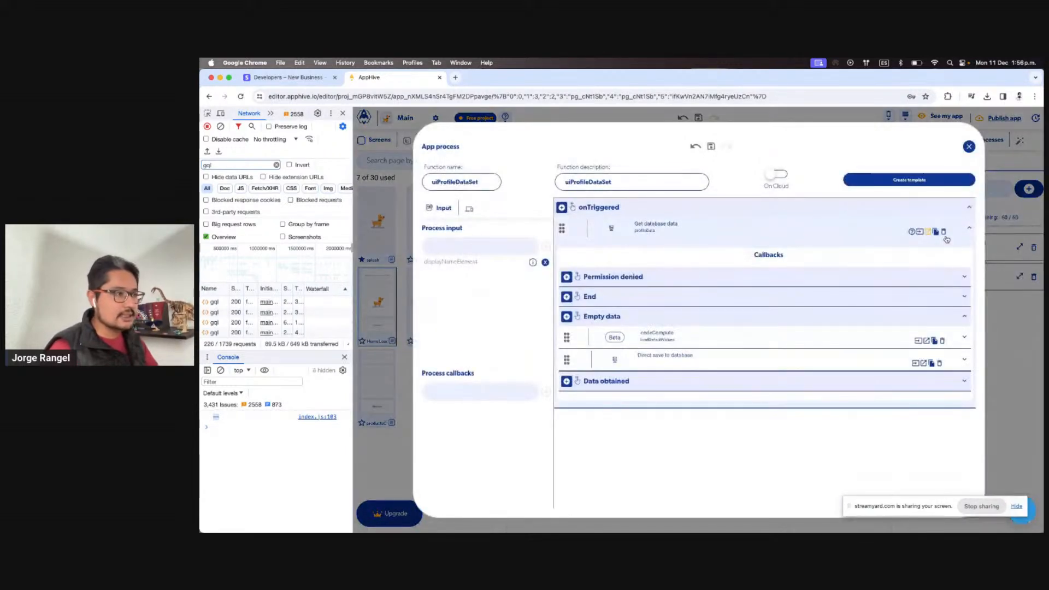
left_click(943, 232)
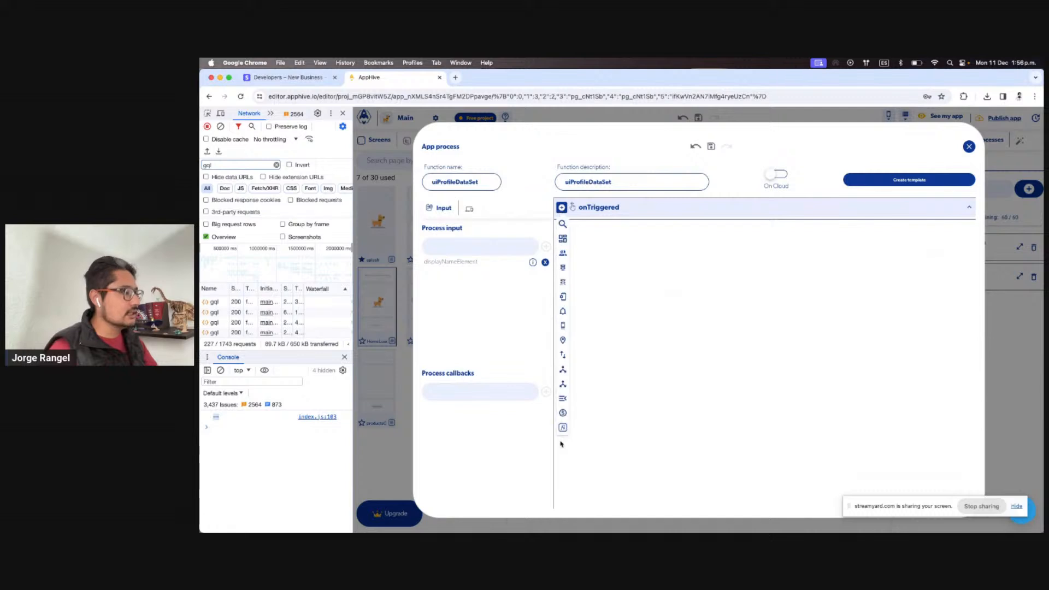
left_click(563, 427)
left_click(614, 459)
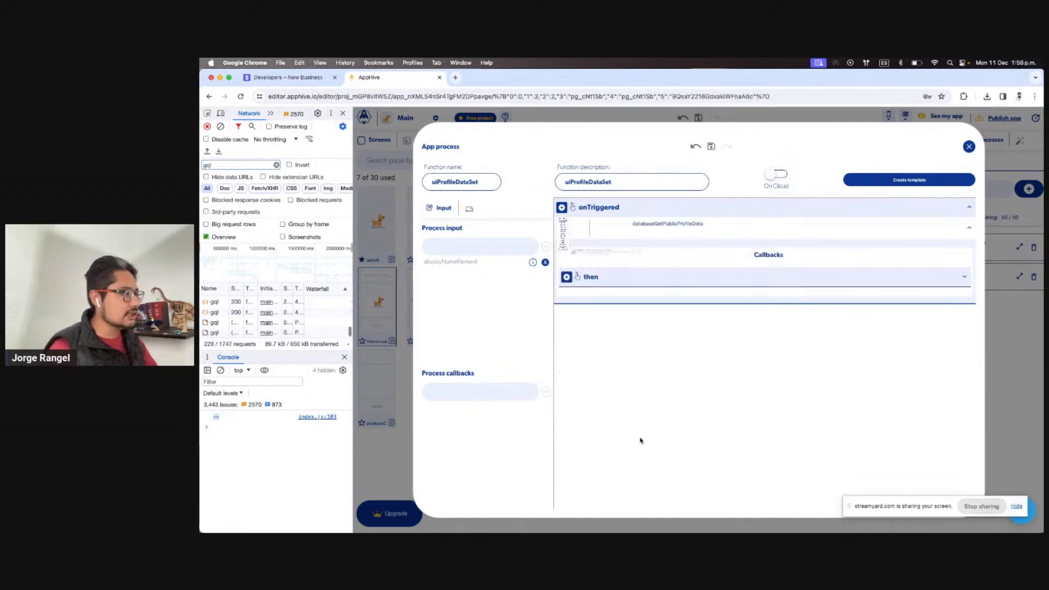
Add a debugLog under then logging databaseGetPublicProfileData's output, and run the preview
left_click(567, 277)
left_click(567, 293)
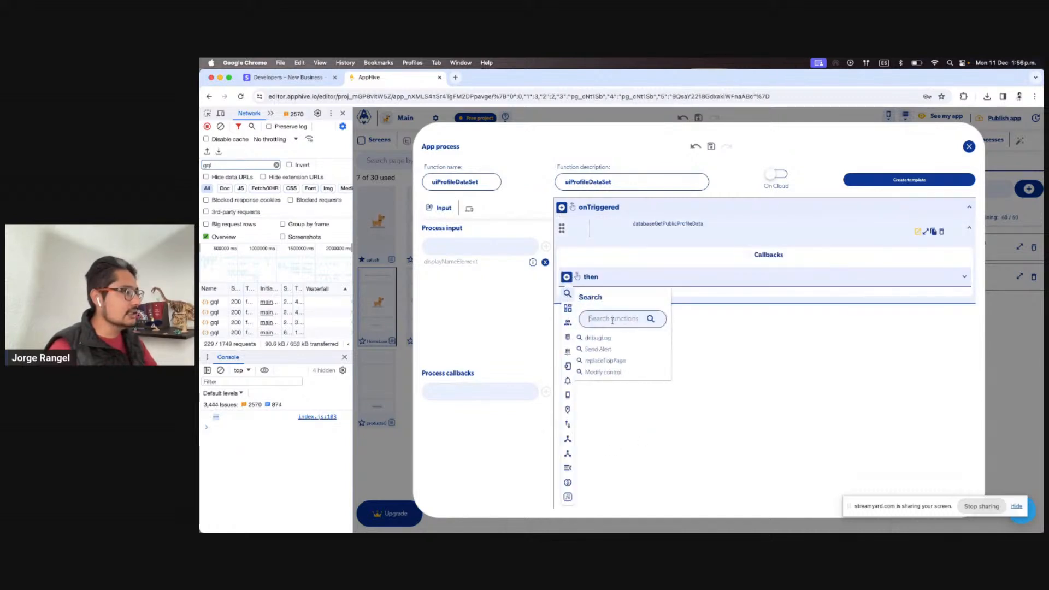
type("deb")
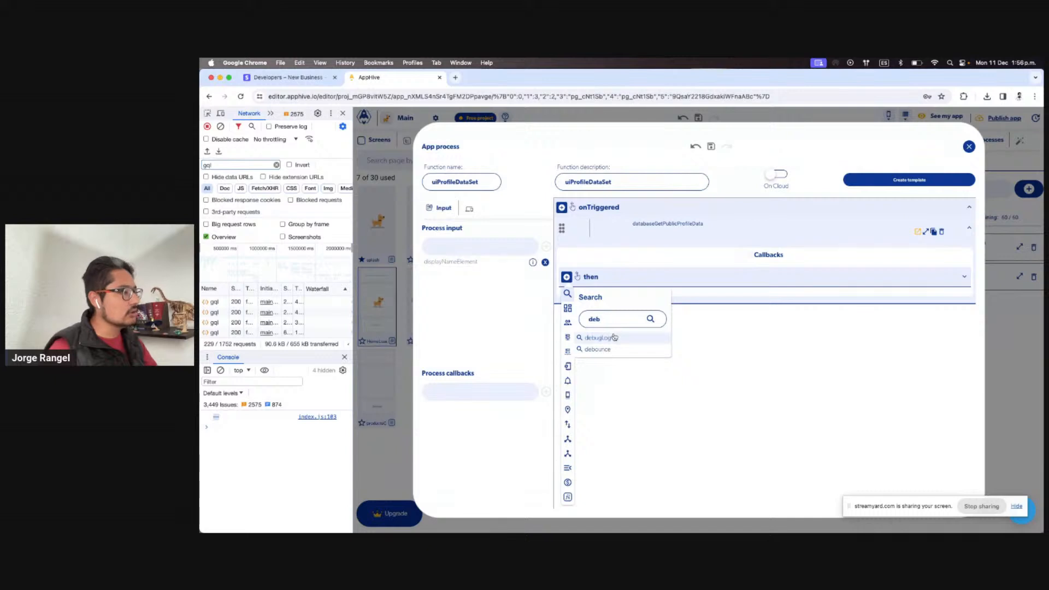
left_click(614, 336)
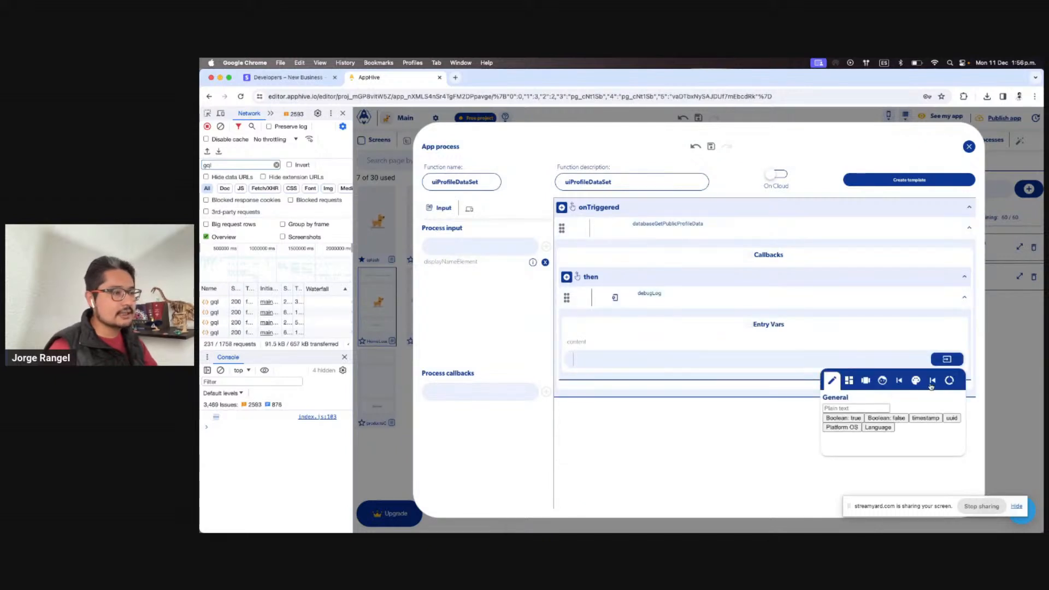
left_click(932, 380)
left_click(910, 416)
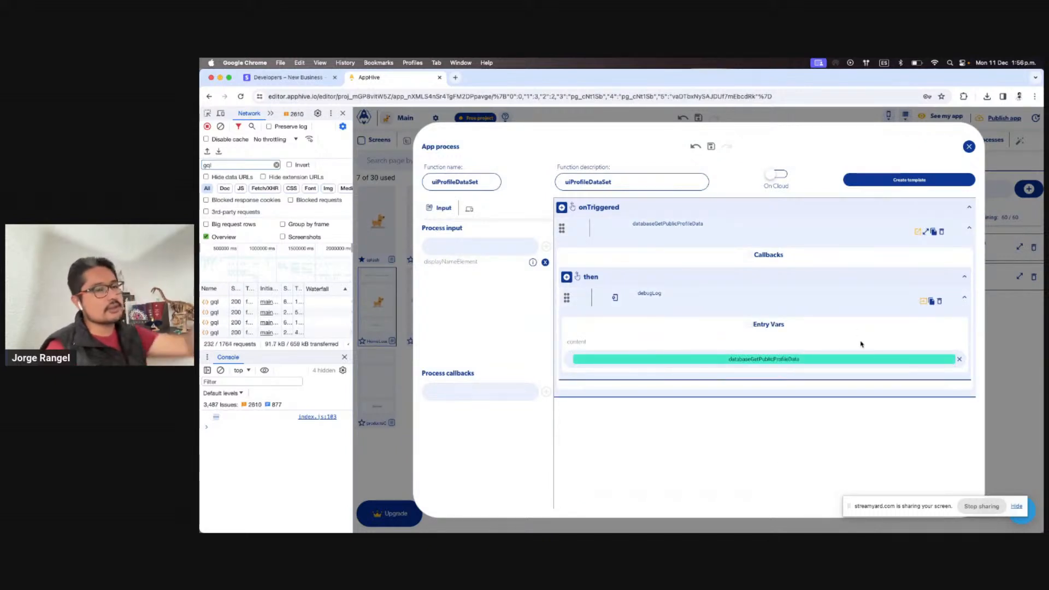
key("ctrl+Right")
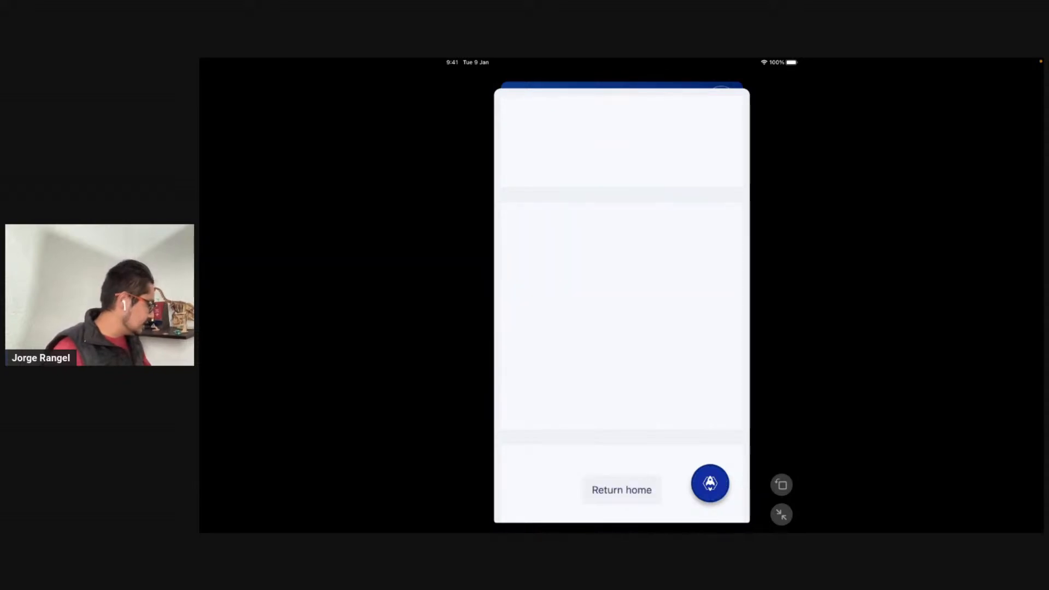
Open the Debug panel's Logs view and clear the browser console
key("ctrl+Left")
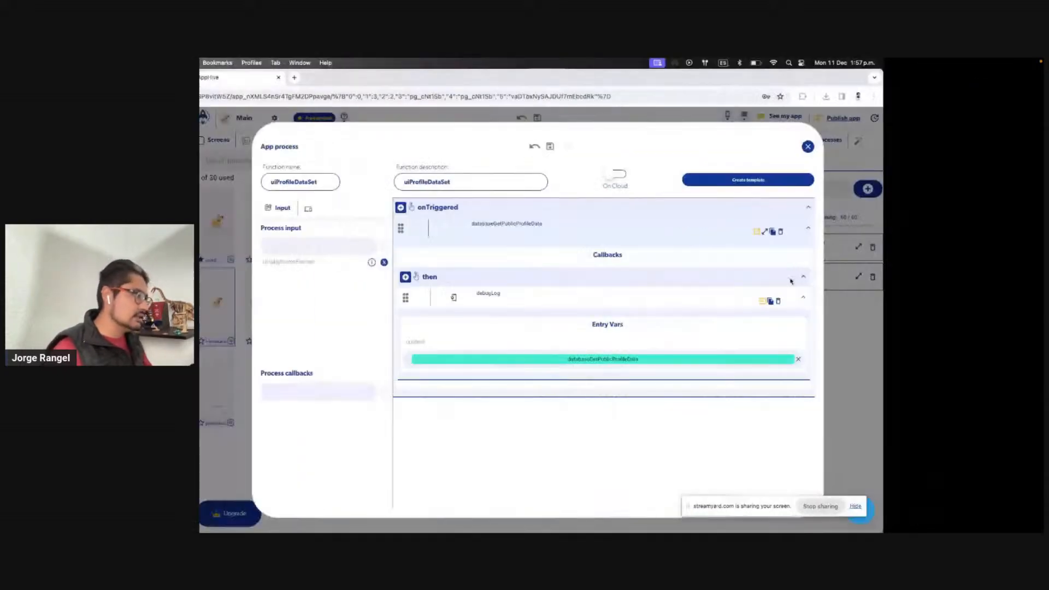
left_click(400, 179)
left_click(453, 144)
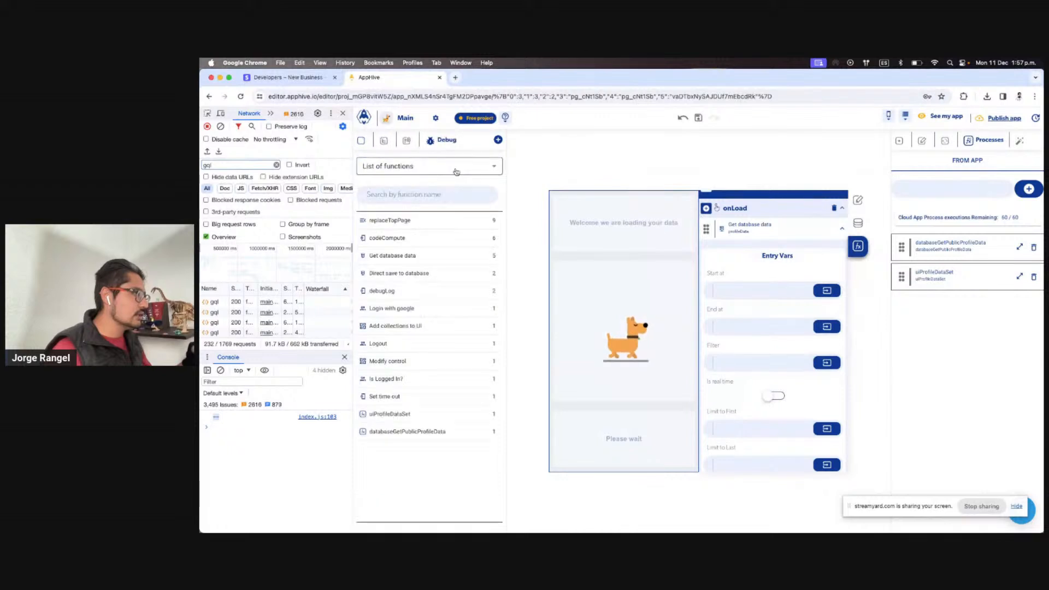
left_click(456, 172)
left_click(412, 206)
left_click(221, 371)
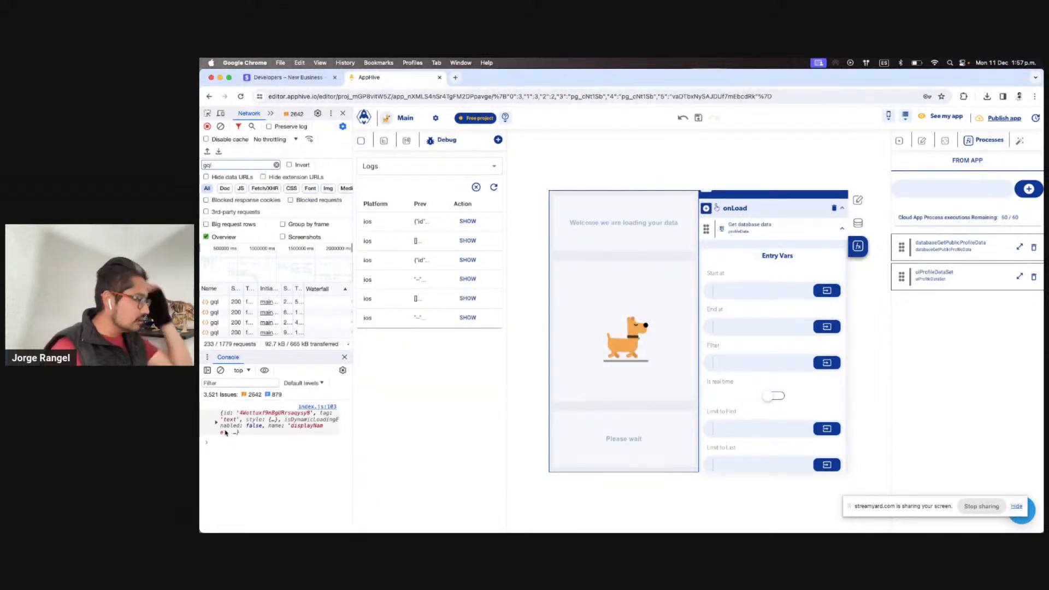
left_click(225, 432)
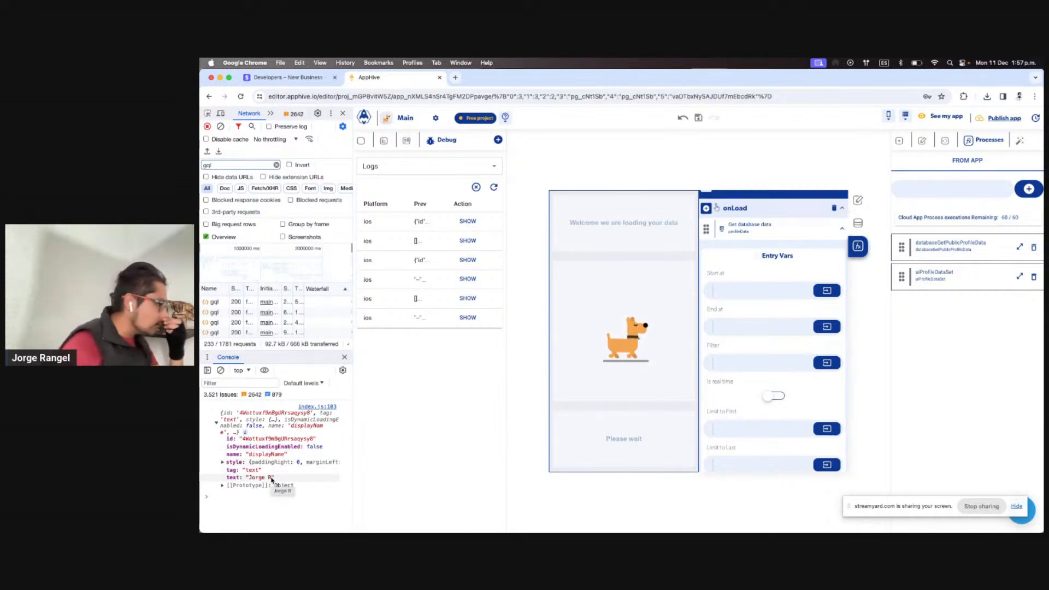
left_click(220, 370)
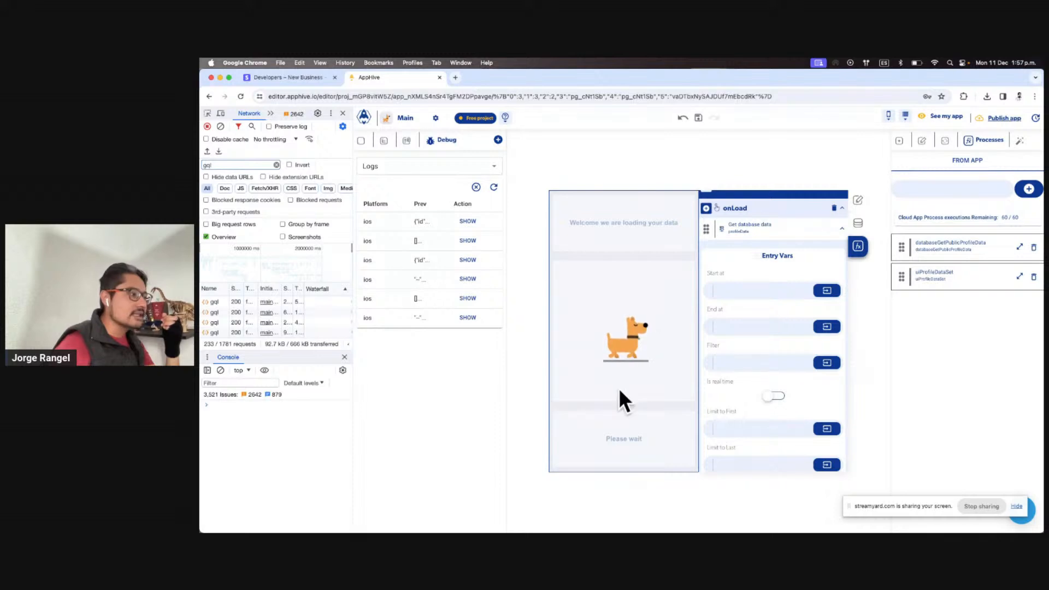
Reopen the Home screen's uiProfileDataSet, then clear the existing debug log entries
left_click(363, 141)
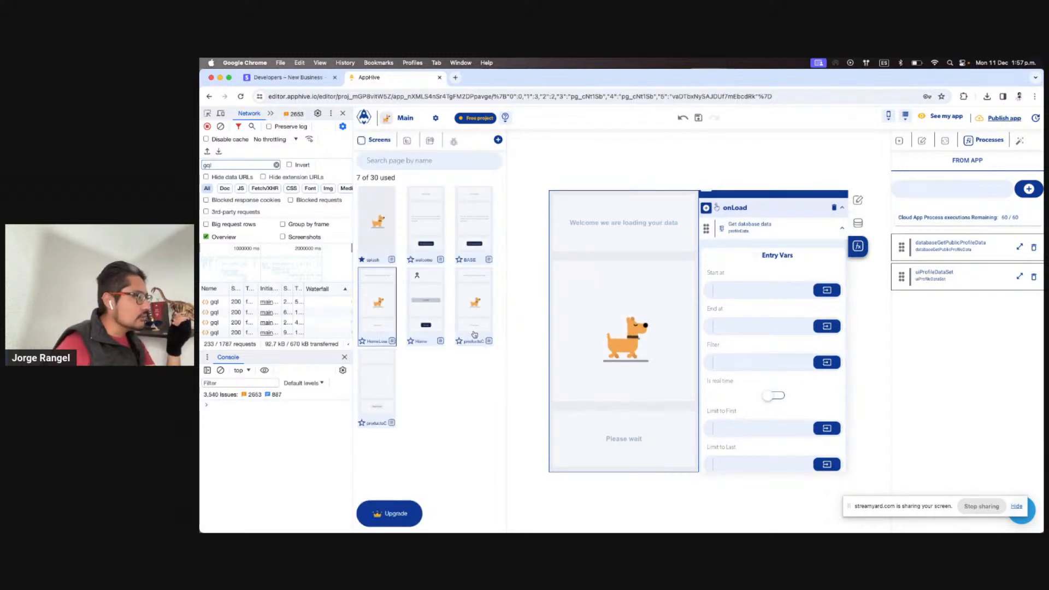
left_click(431, 301)
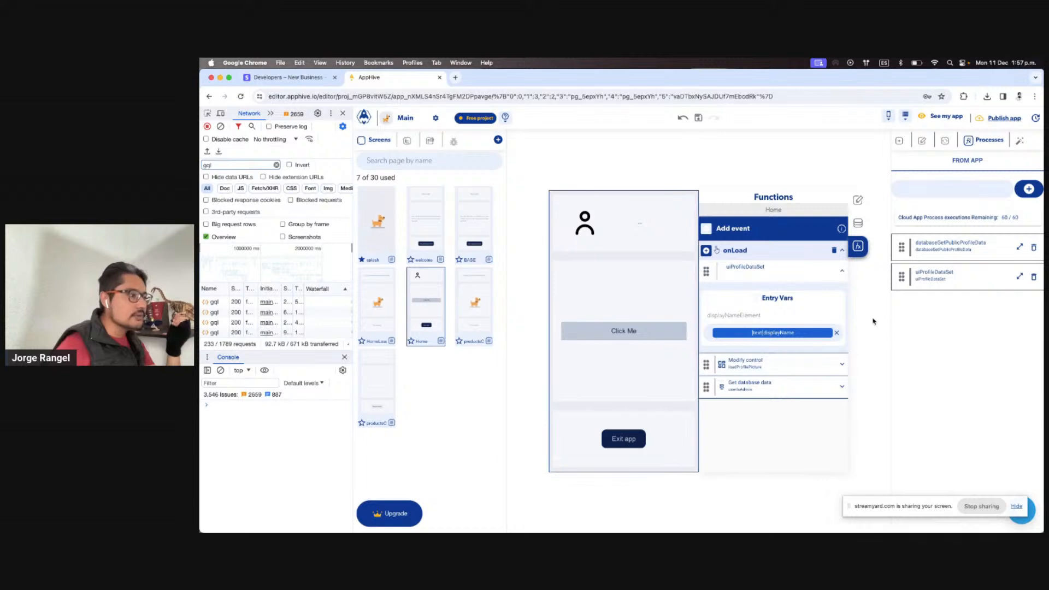
left_click(1019, 276)
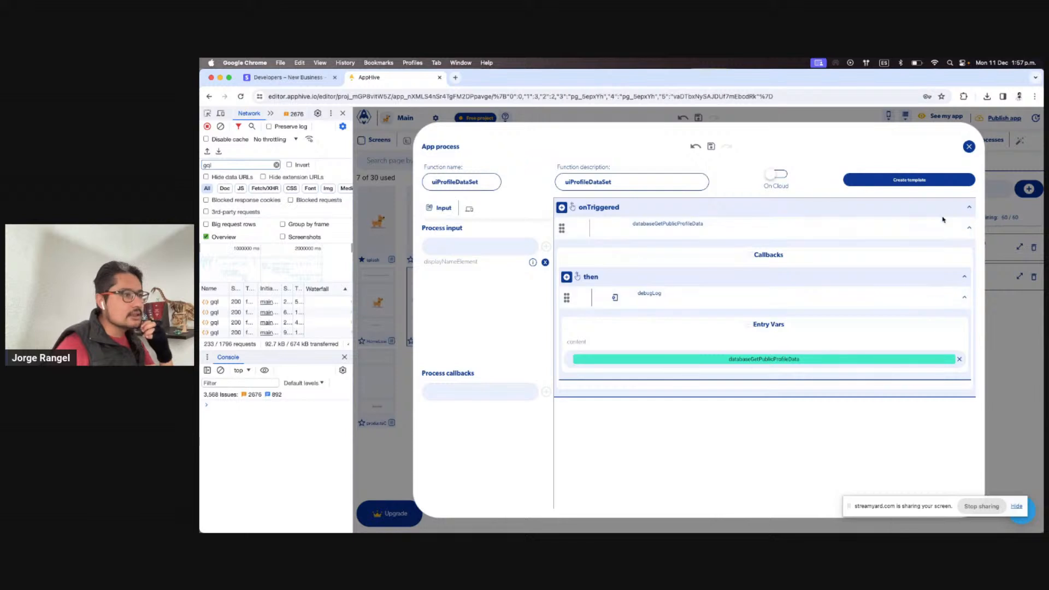
left_click(619, 115)
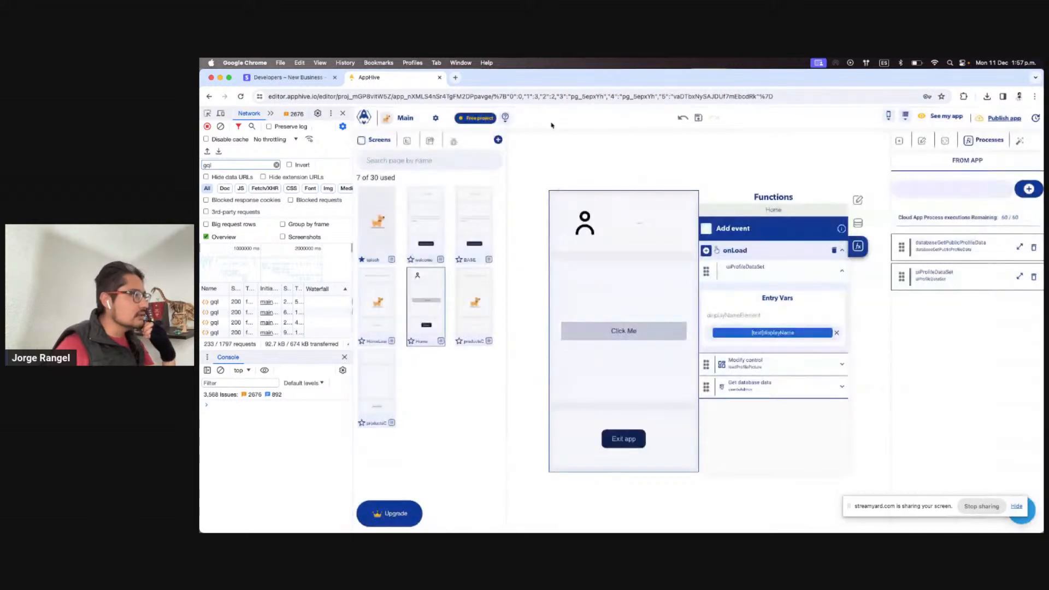
left_click(458, 144)
left_click(418, 165)
left_click(413, 207)
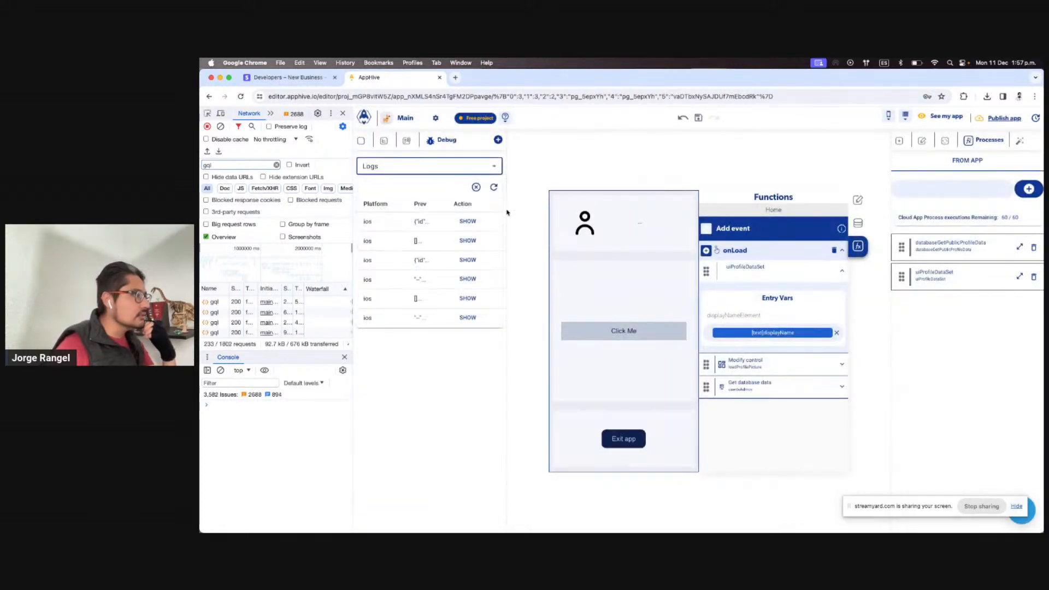
left_click(490, 190)
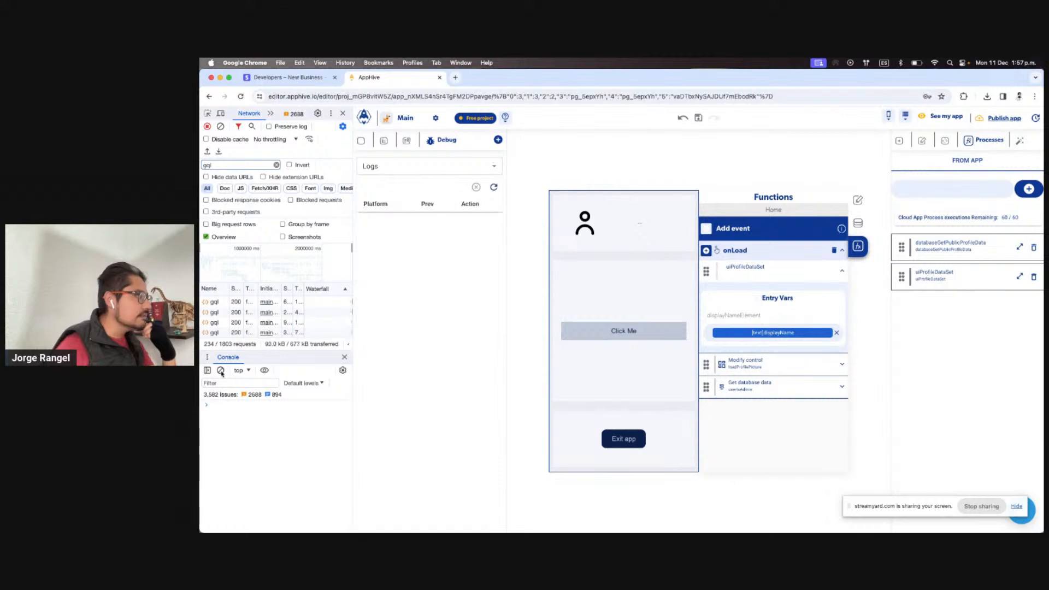
key("ctrl+Right")
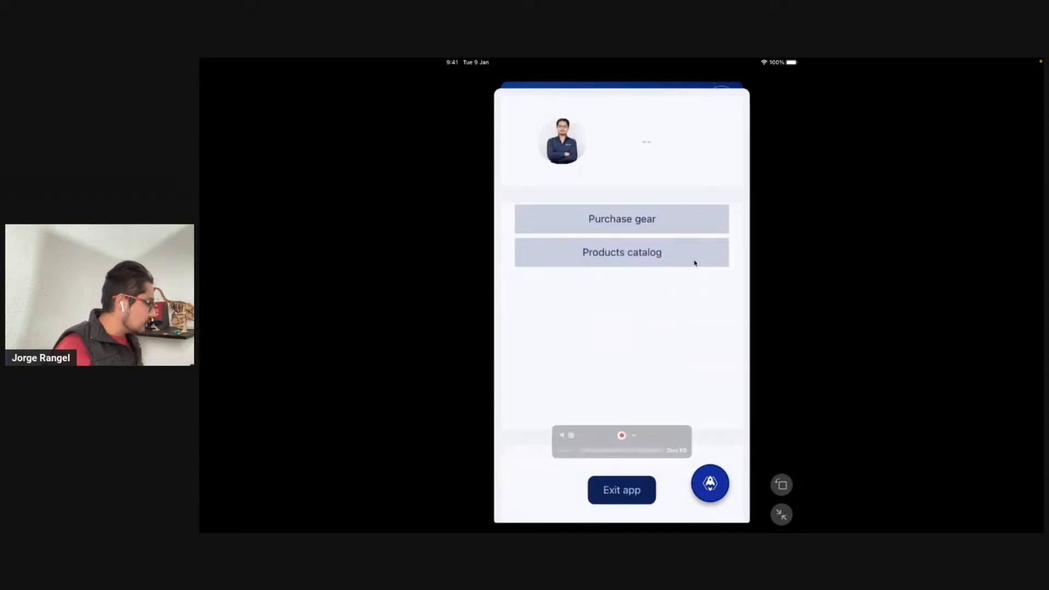
Print the new log entry to the console and expand its displayName and profilePictureUrl fields
key("ctrl+Left")
left_click(480, 224)
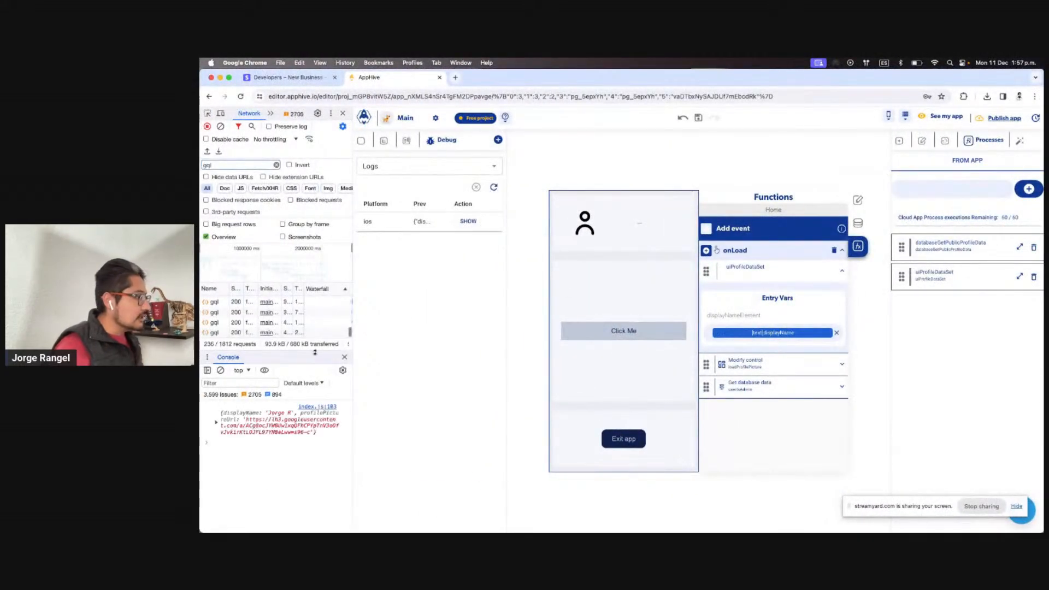
left_click(217, 423)
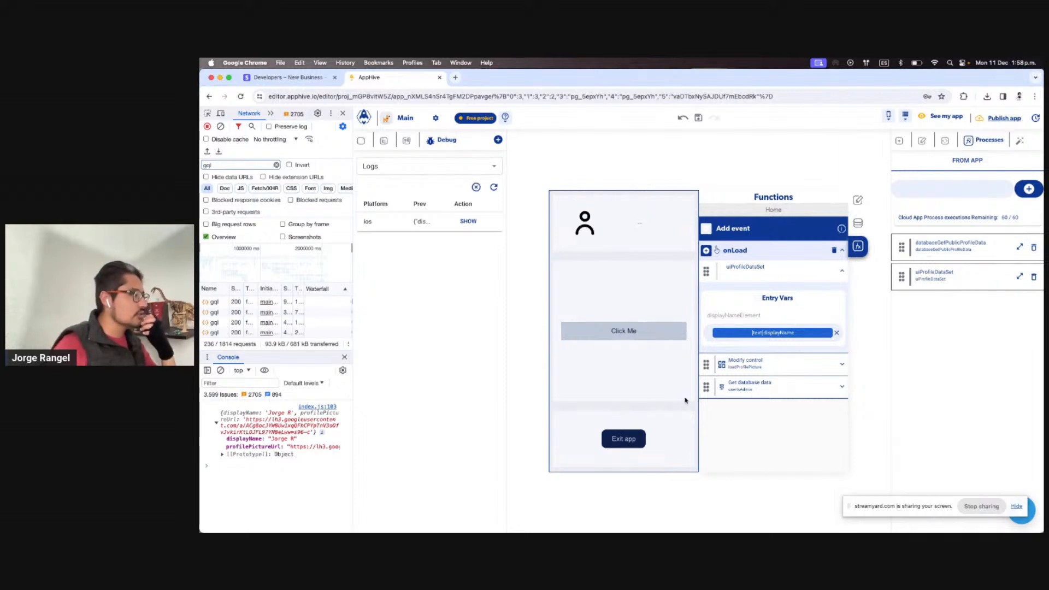
Replace the debugLog step under then with a Modify control step
left_click(1019, 278)
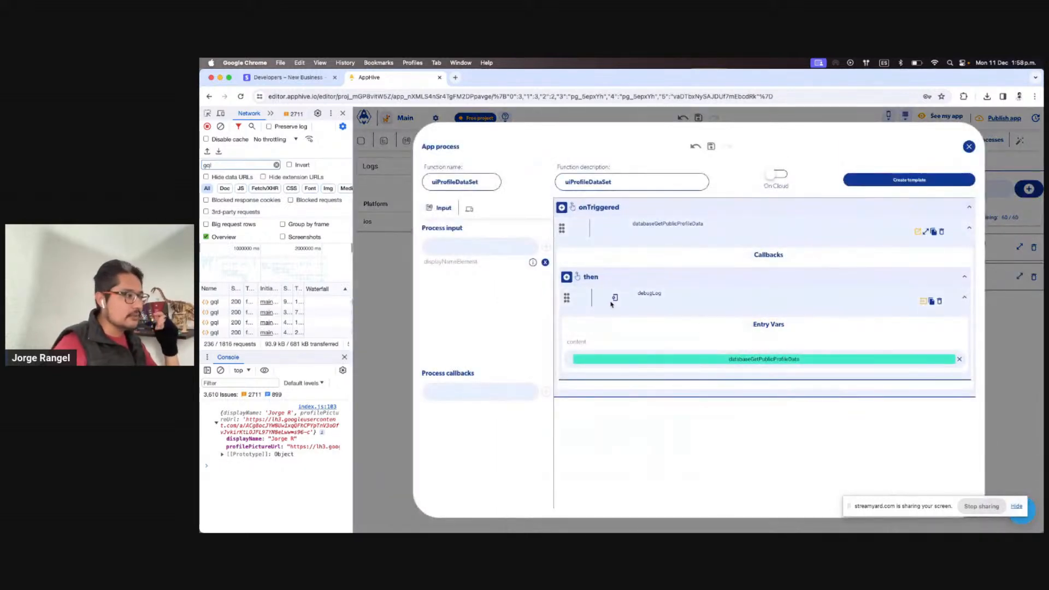
left_click(939, 302)
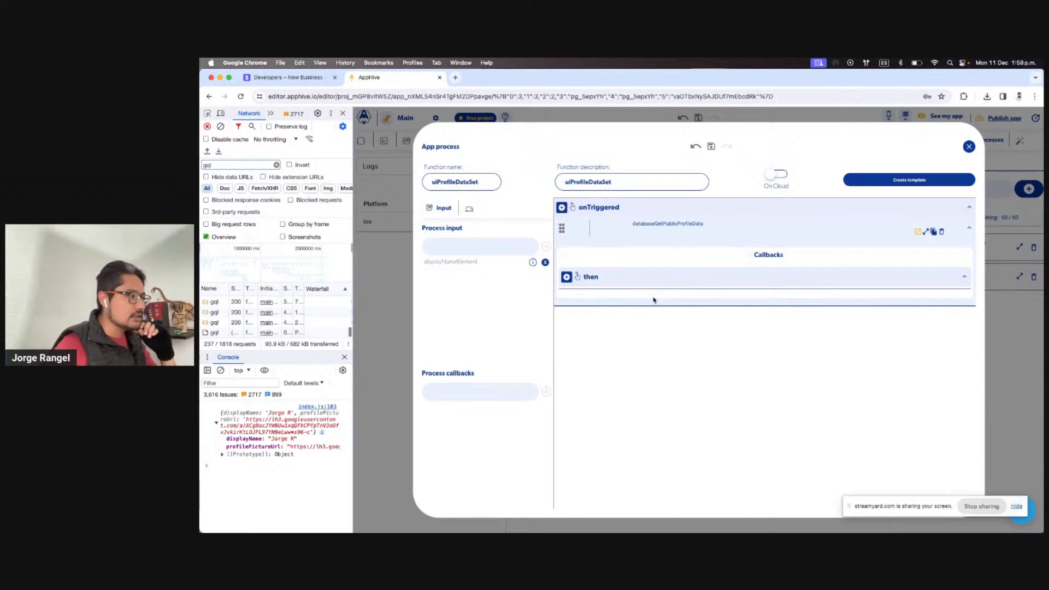
left_click(567, 276)
left_click(567, 294)
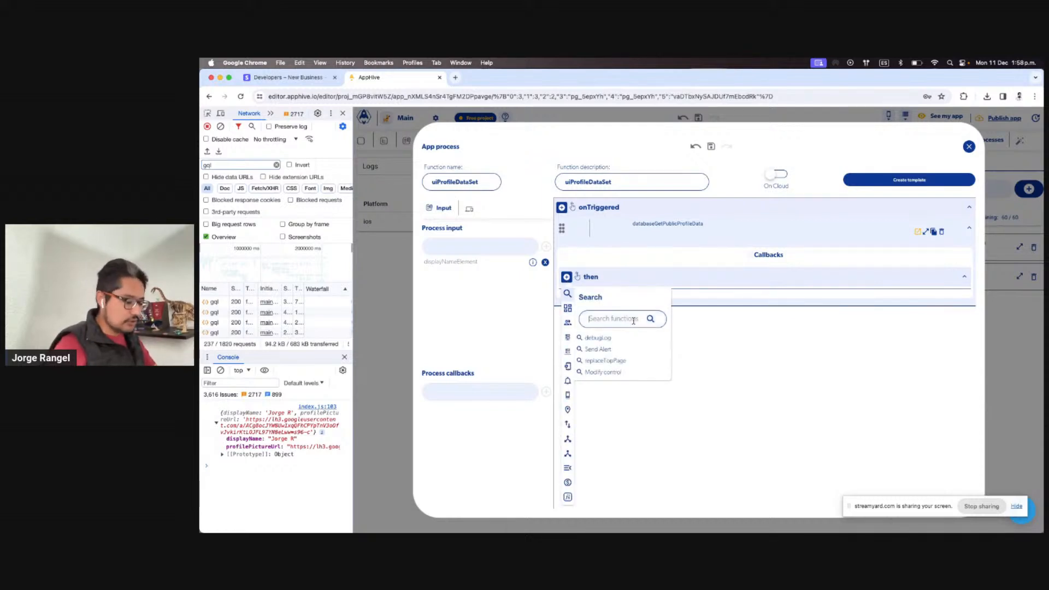
type("mod")
left_click(620, 339)
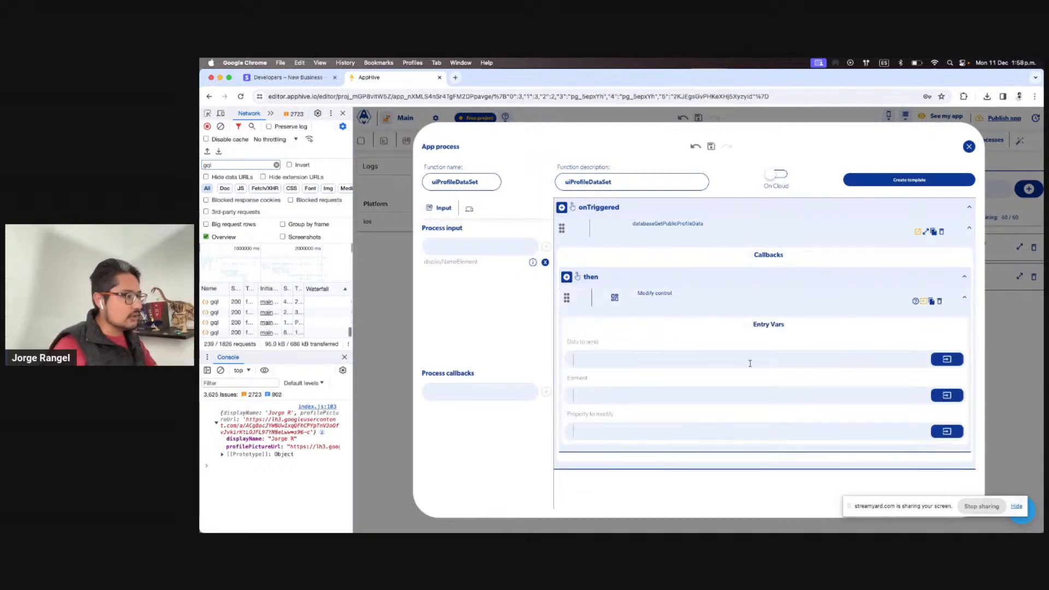
Set the data to send to databaseGetPublicProfileData[displayName]
left_click(956, 362)
left_click(888, 380)
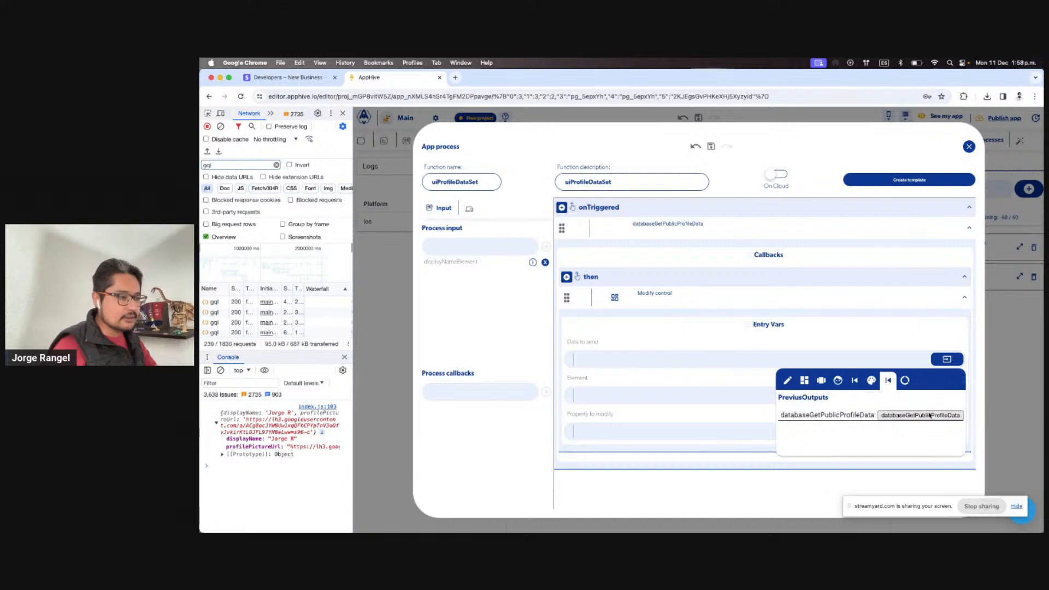
left_click(894, 417)
left_click(852, 451)
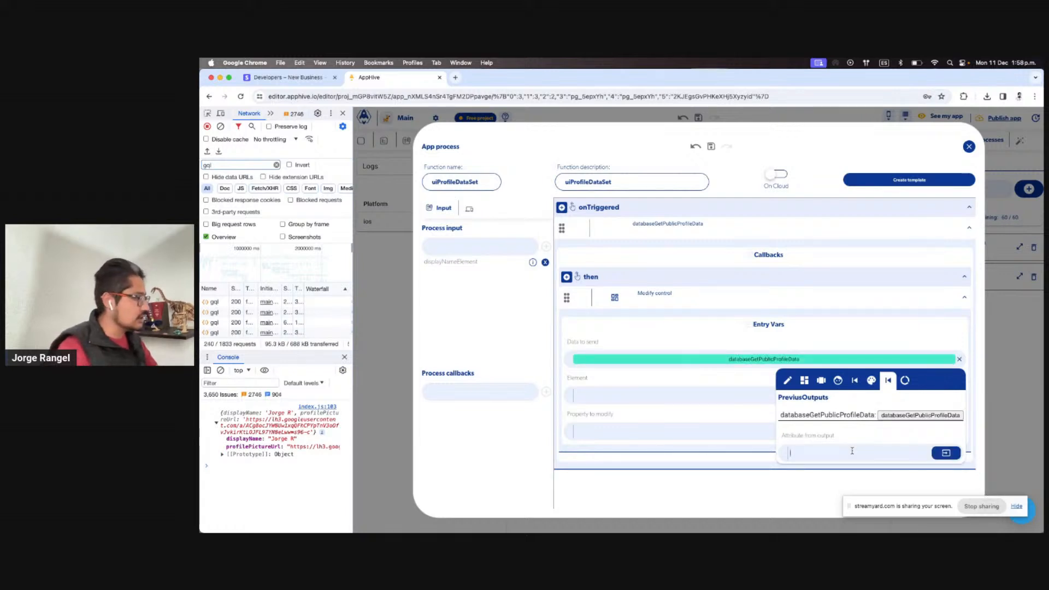
type("displayName")
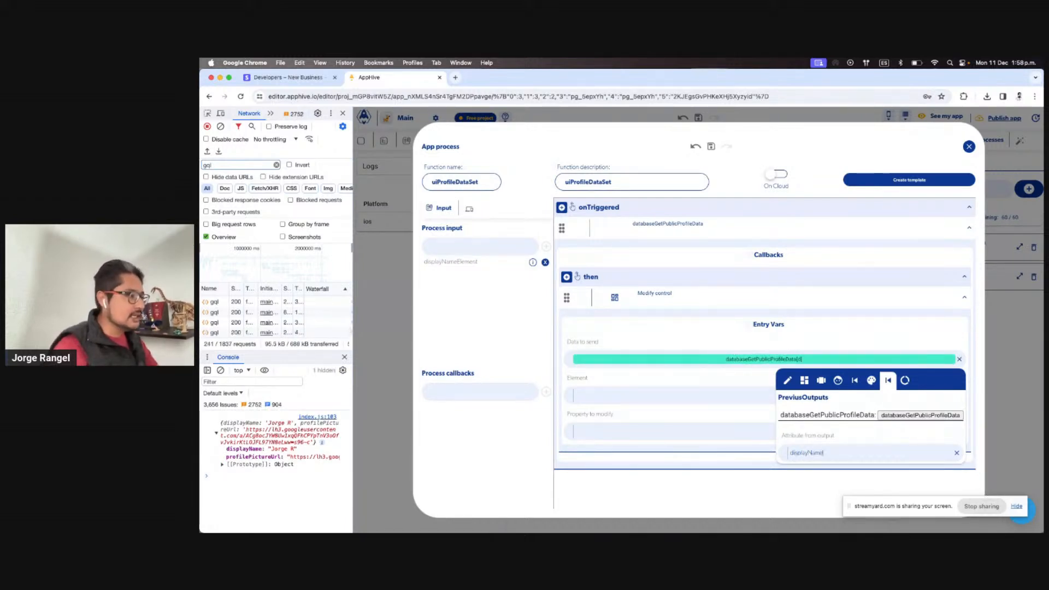
left_click(689, 395)
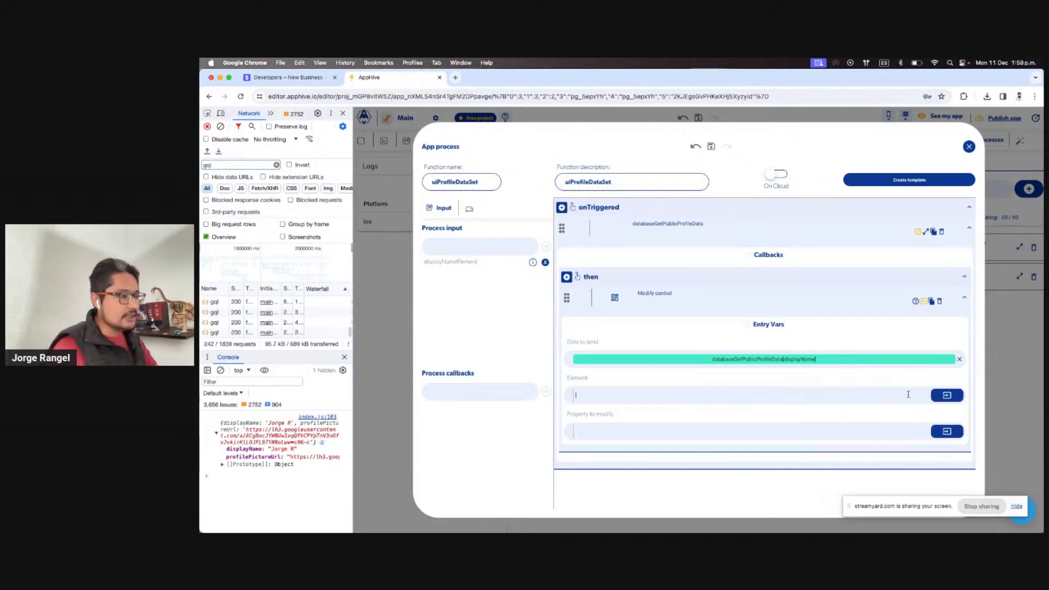
Target Page data displayNameElement's text property, then clear the console
left_click(960, 397)
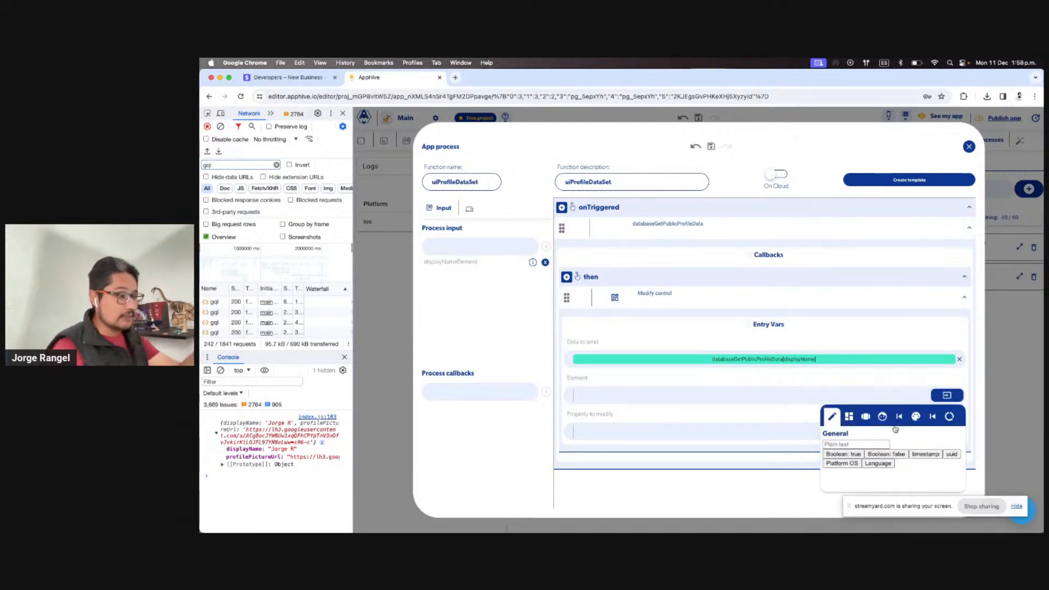
left_click(951, 416)
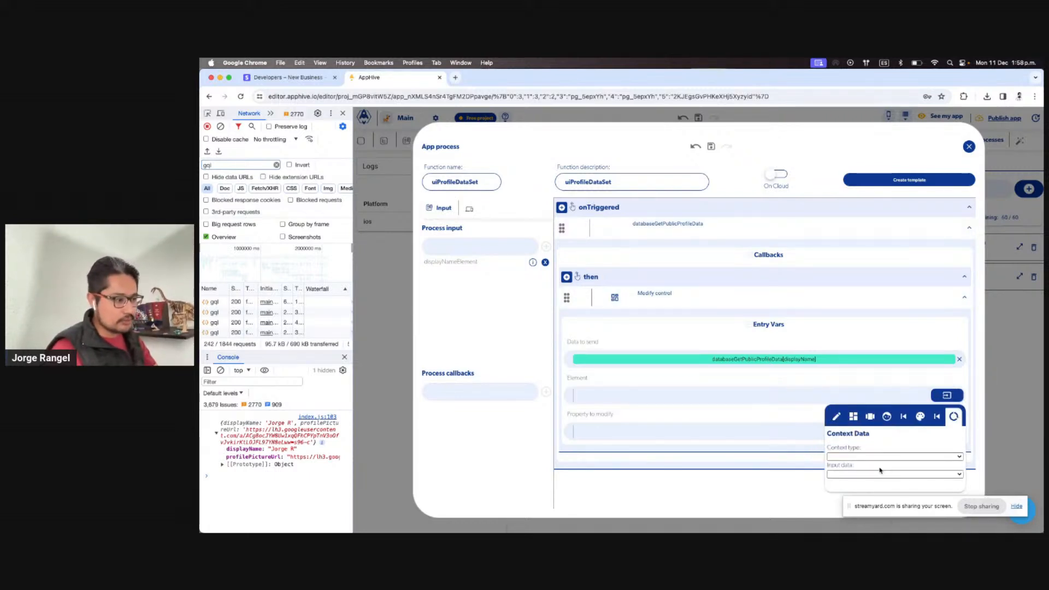
left_click(880, 457)
left_click(876, 474)
left_click(873, 474)
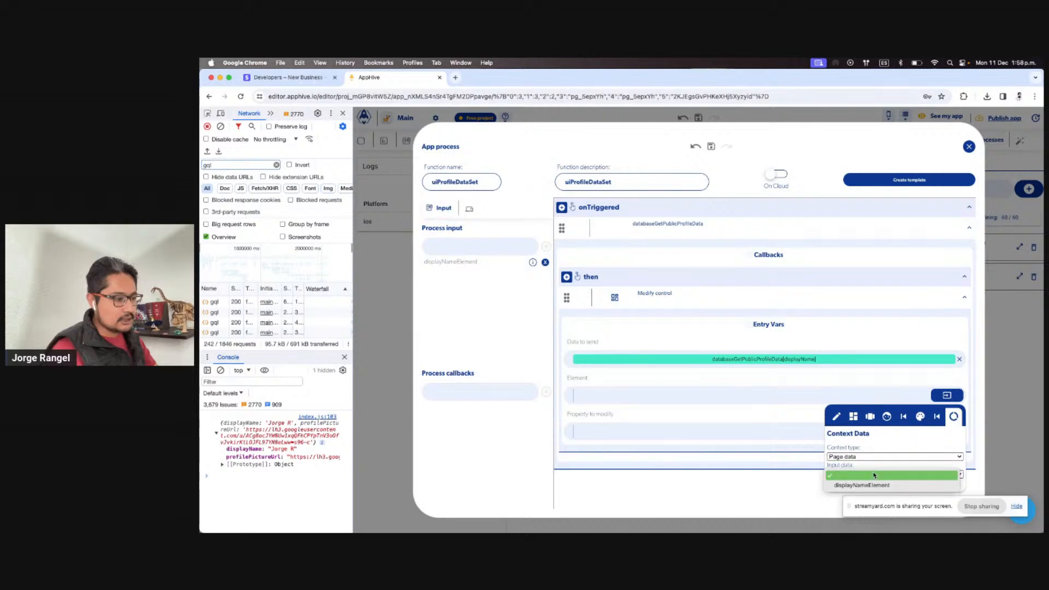
left_click(876, 486)
left_click(669, 429)
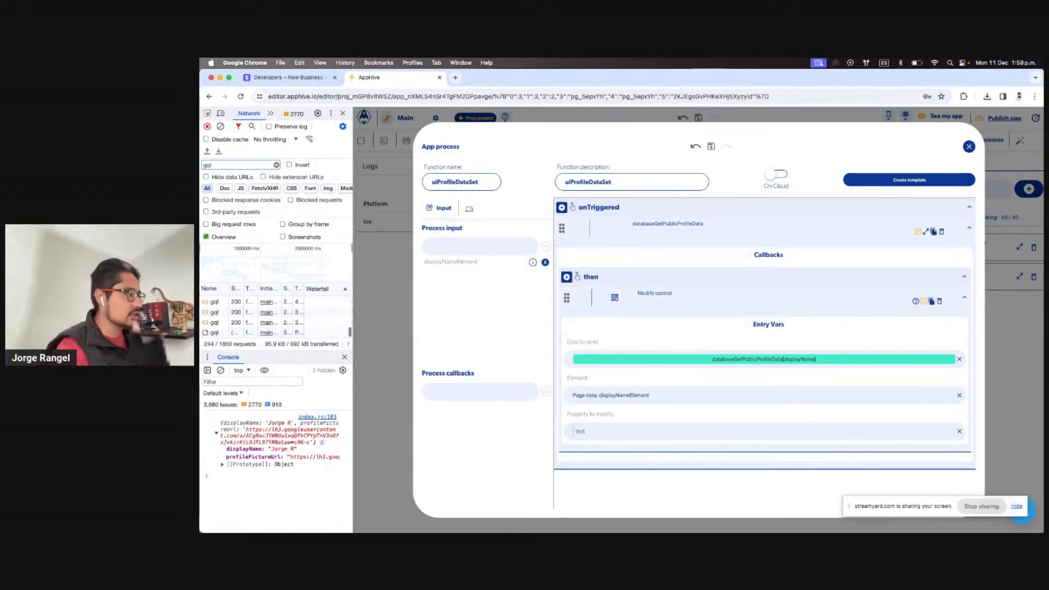
left_click(1011, 306)
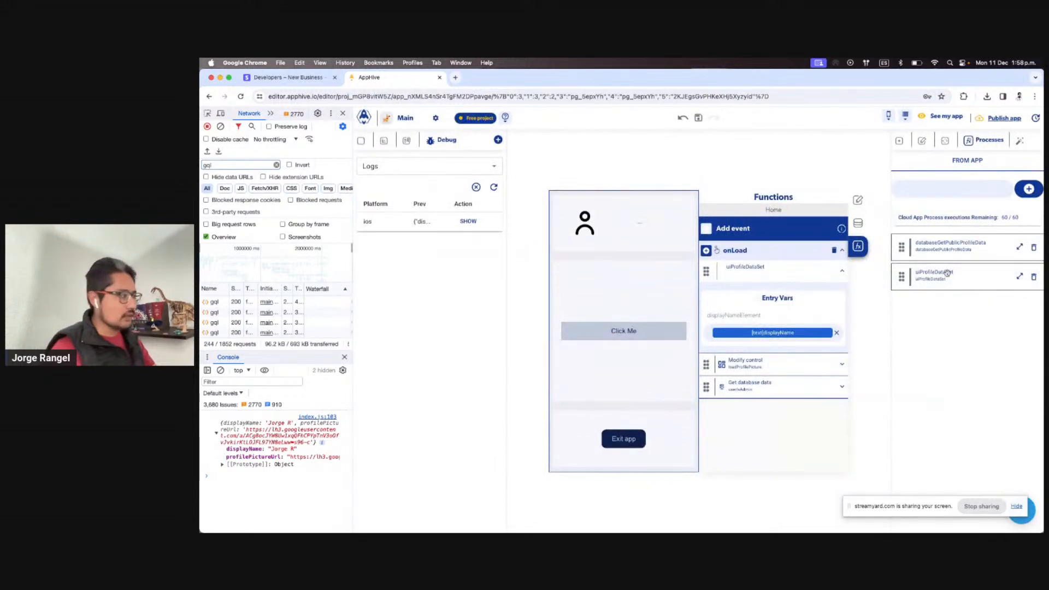
left_click(221, 371)
key("ctrl+Right")
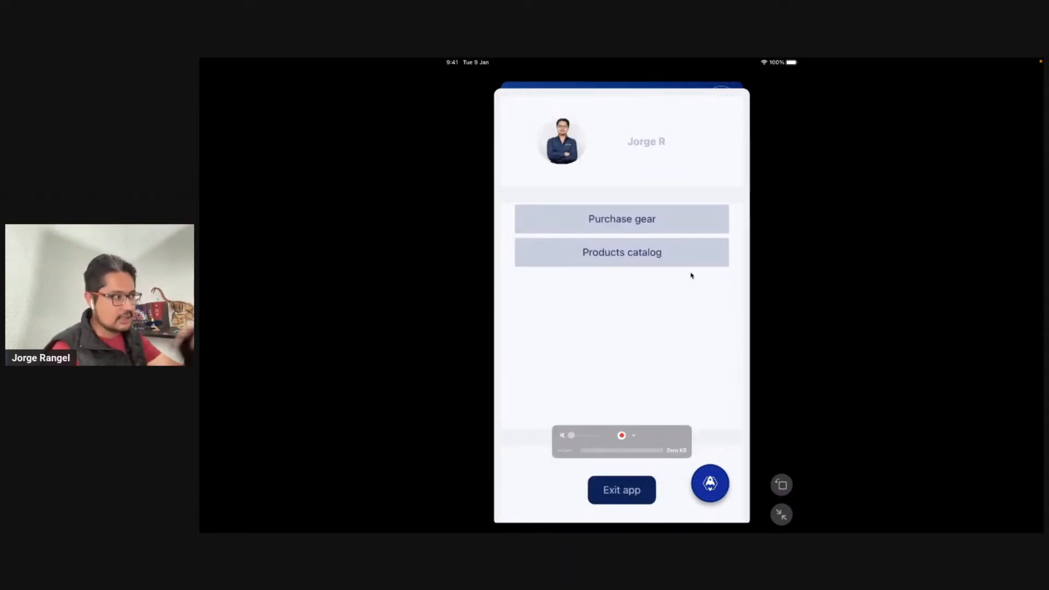
key("ctrl+Left")
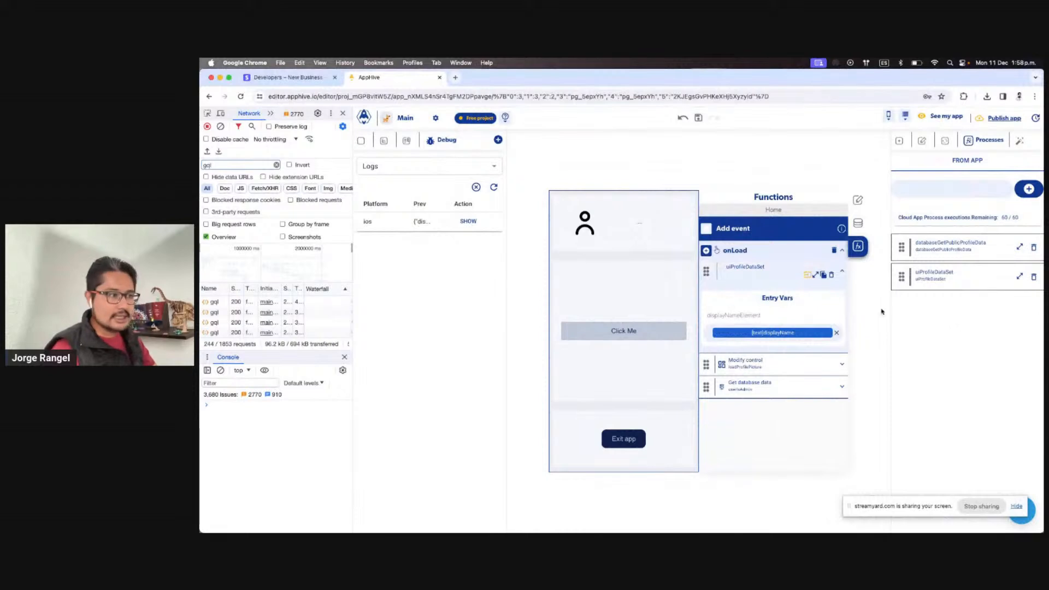
Add profilePictureElement as an input of uiProfileDataSet
left_click(1019, 276)
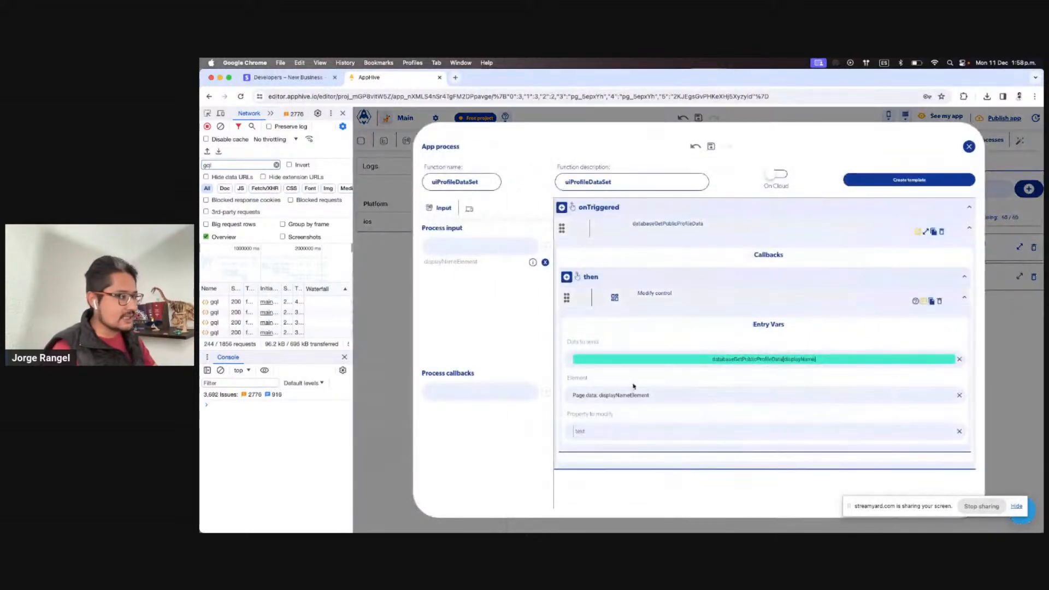
left_click(479, 245)
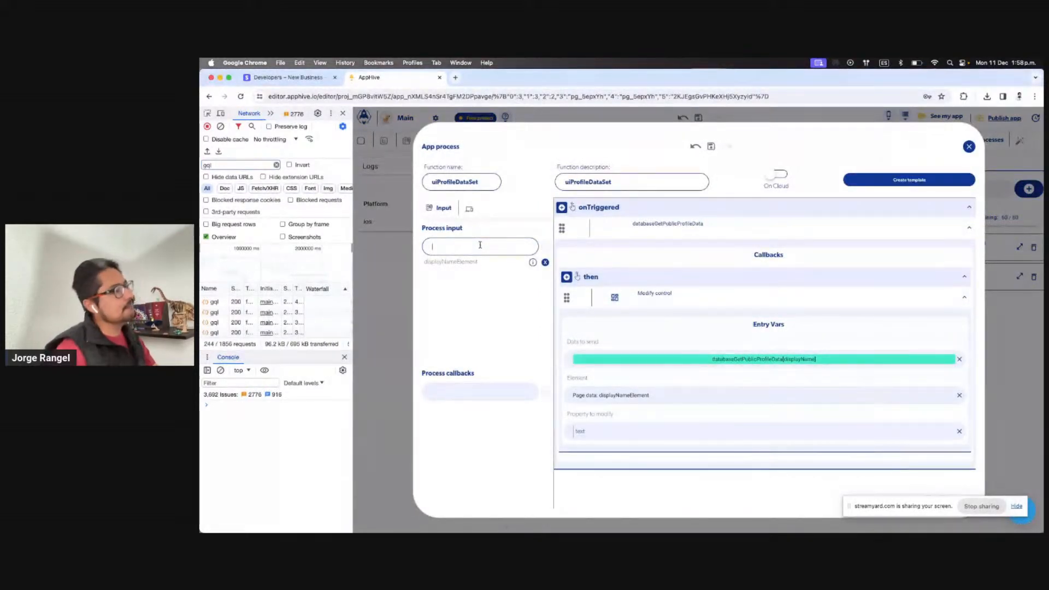
type("profilePictureElement")
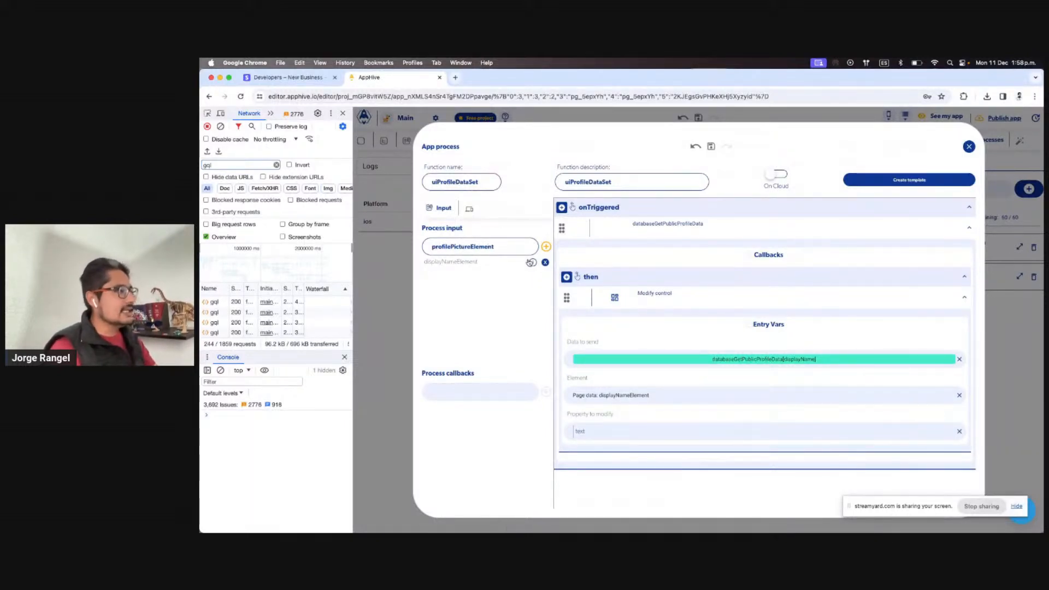
left_click(545, 246)
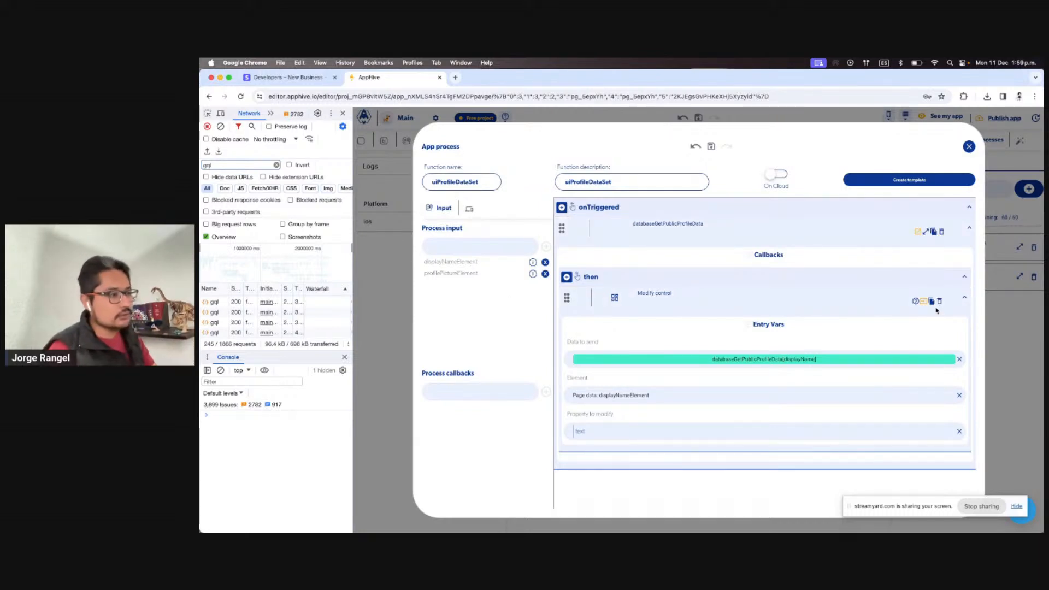
Duplicate the Modify control step and browse previous outputs for its data
left_click(932, 303)
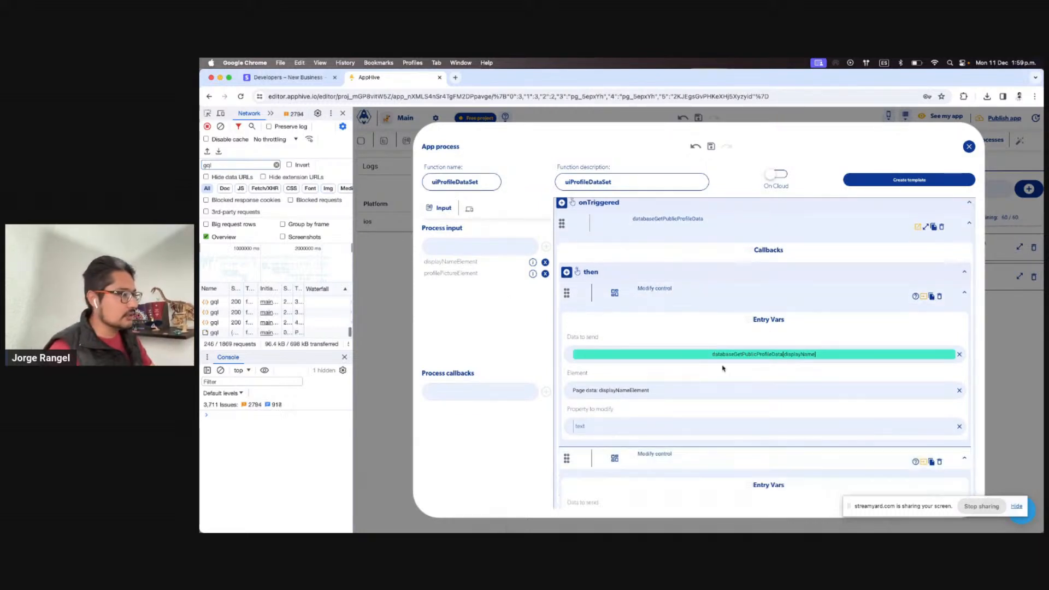
scroll(758, 346, "down", 2)
scroll(917, 395, "down", 1)
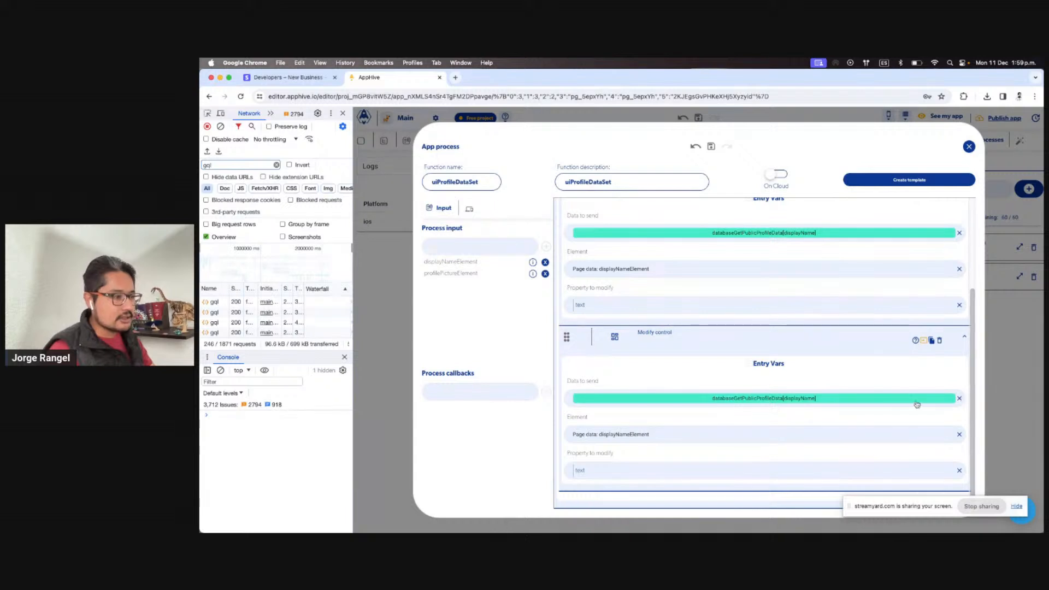
left_click(879, 402)
scroll(879, 405, "up", 1)
left_click(930, 428)
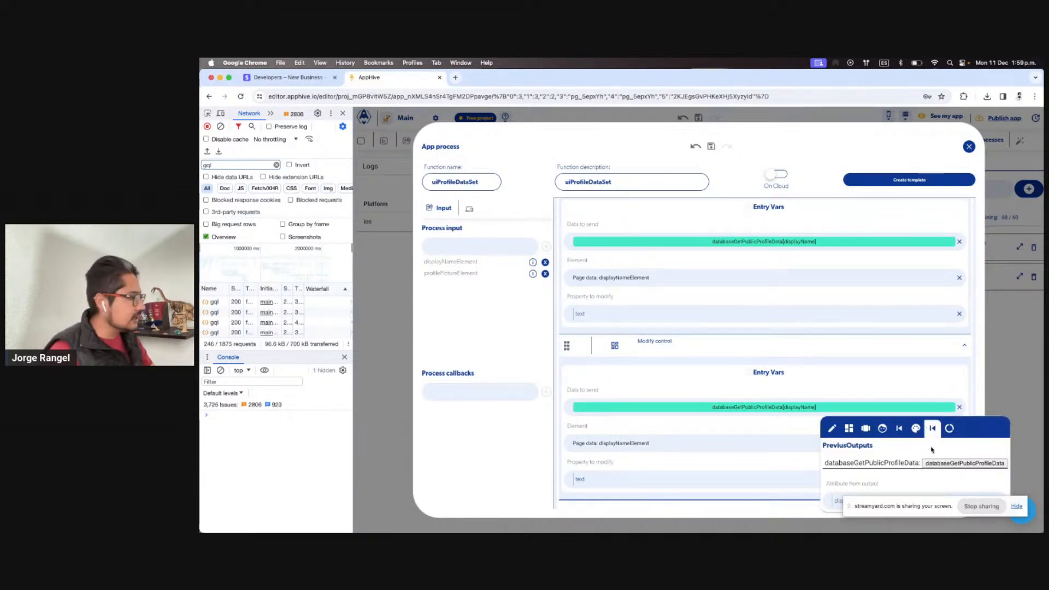
left_click_drag(903, 508, 875, 534)
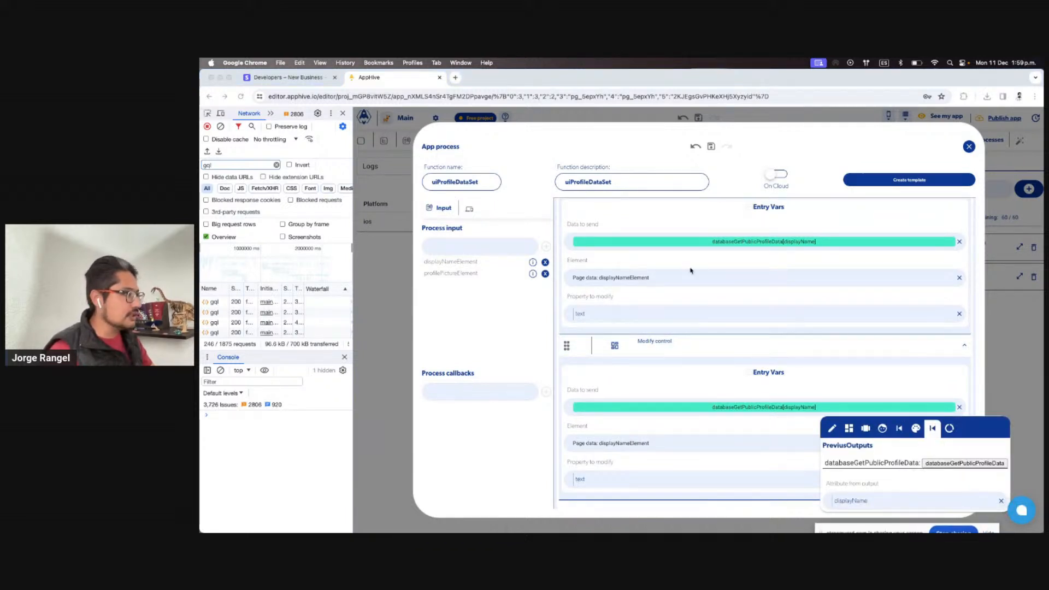
Log the returned profile data to the console and expand it to check field names
left_click(372, 241)
left_click(453, 225)
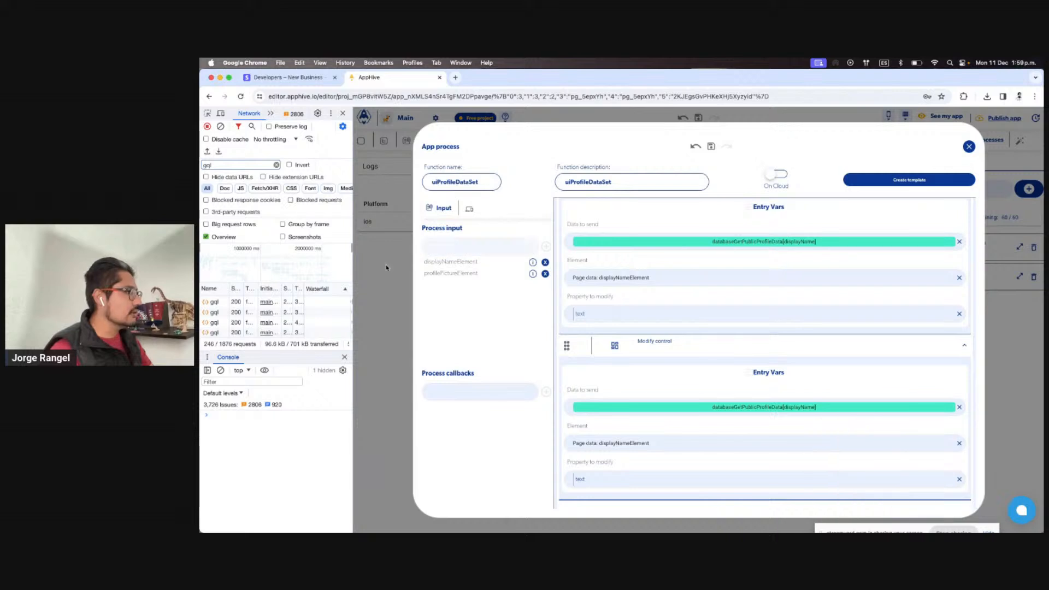
left_click(388, 266)
left_click(473, 225)
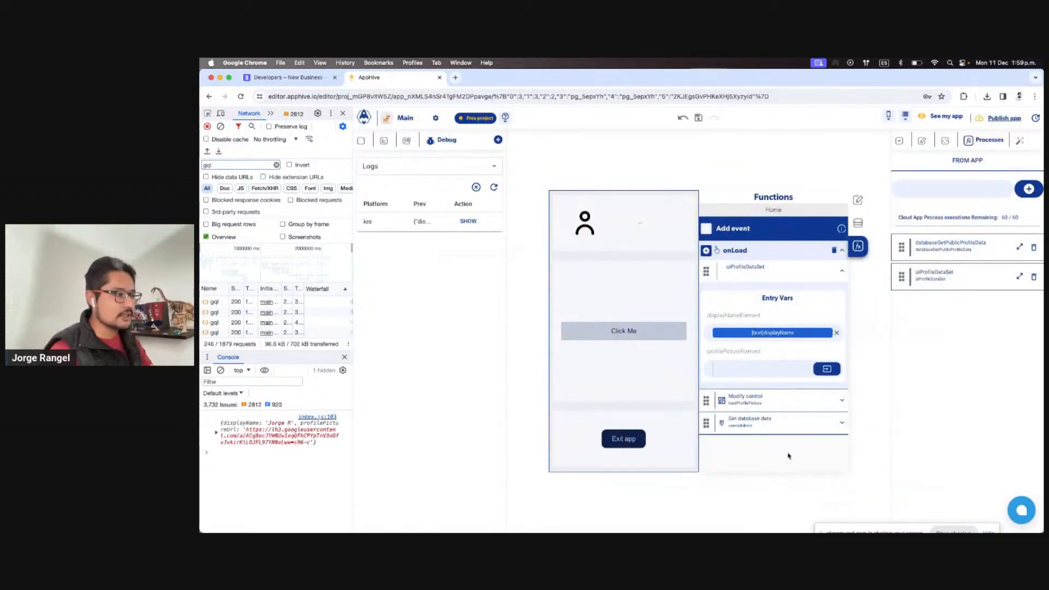
left_click(1019, 277)
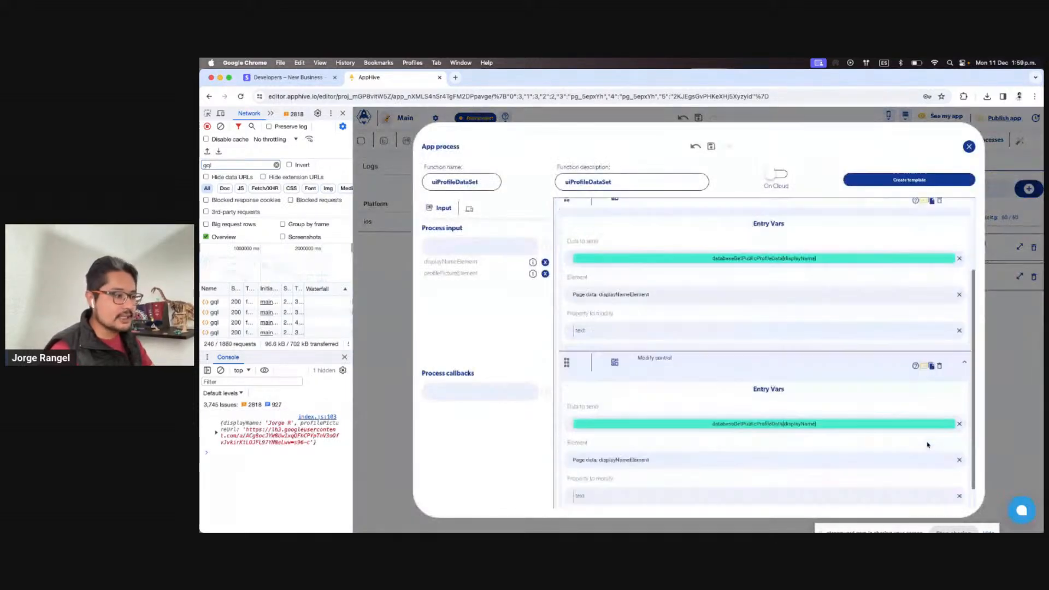
scroll(927, 442, "down", 1)
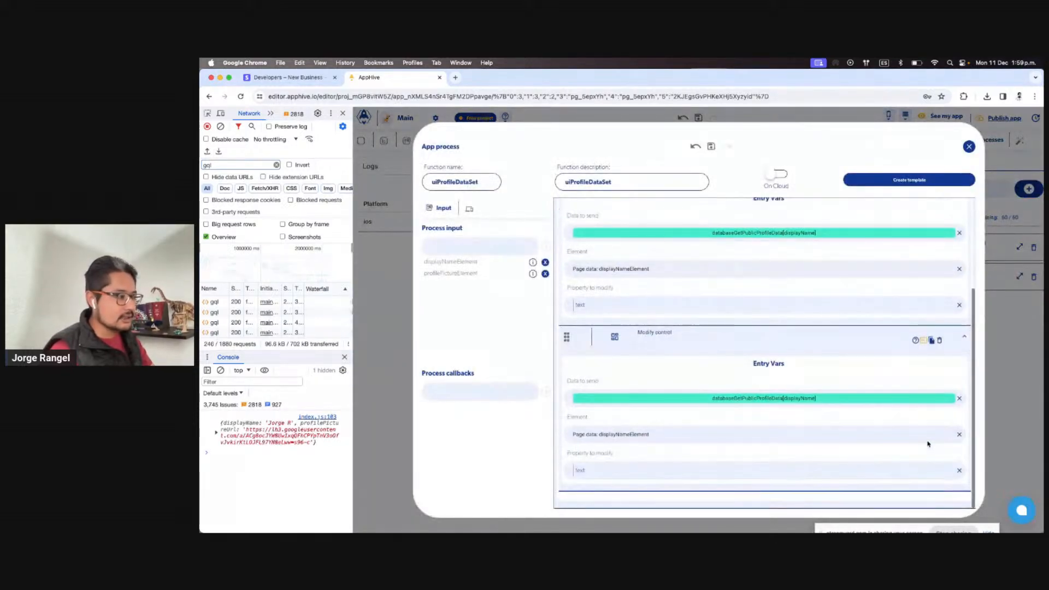
left_click(267, 430)
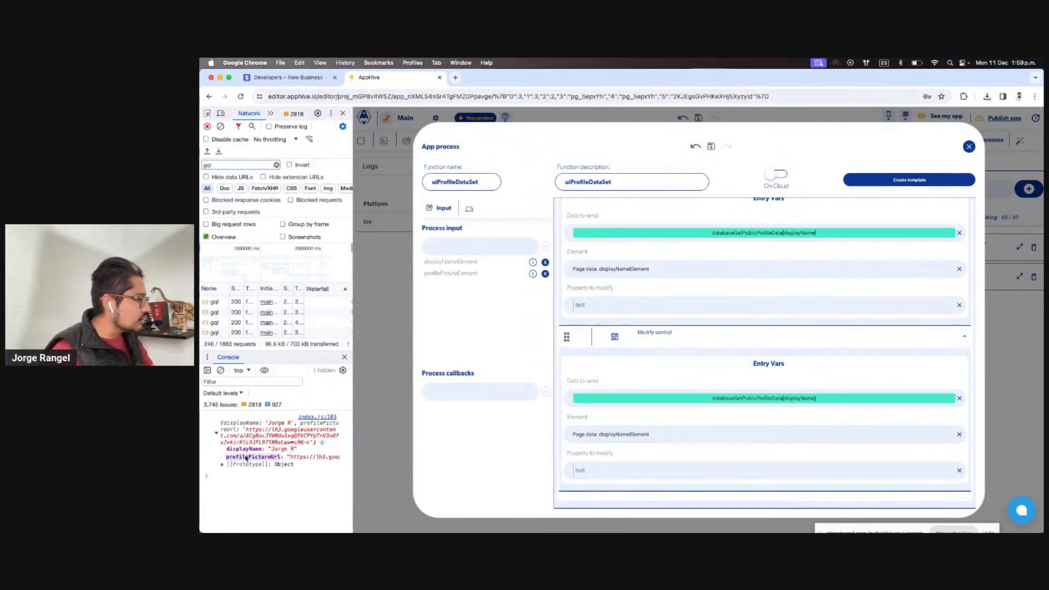
Set the second step's data to send to the profilePictureUrl attribute
left_click(788, 404)
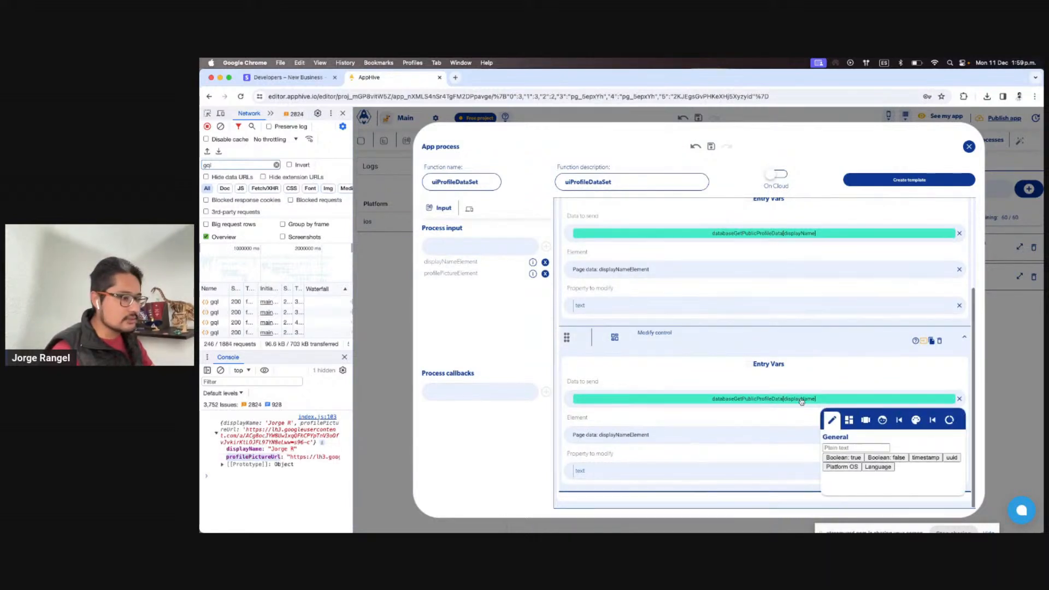
left_click(932, 422)
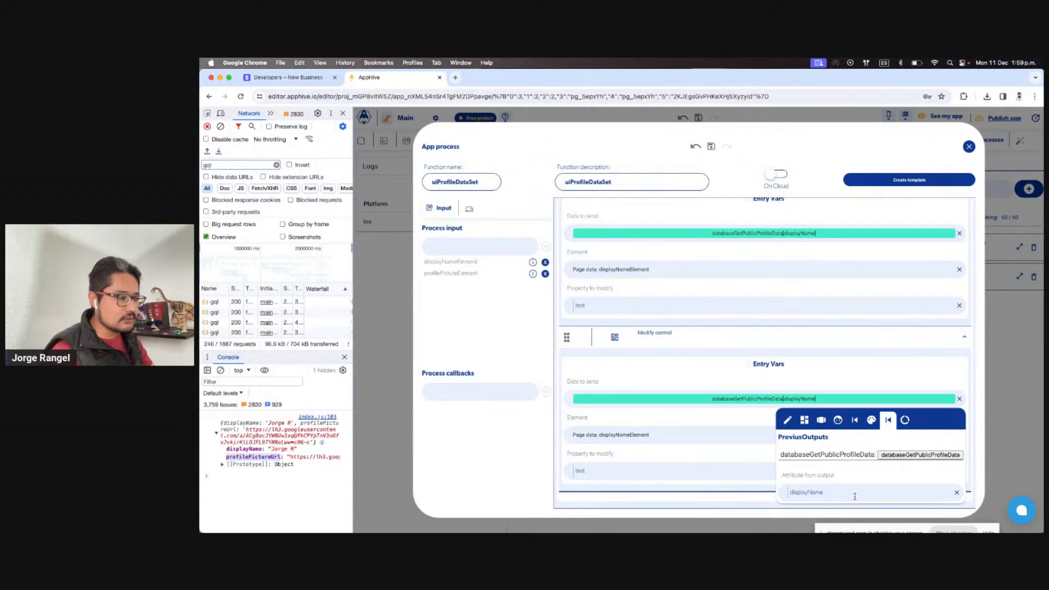
type("profilePictureUrl")
left_click(834, 384)
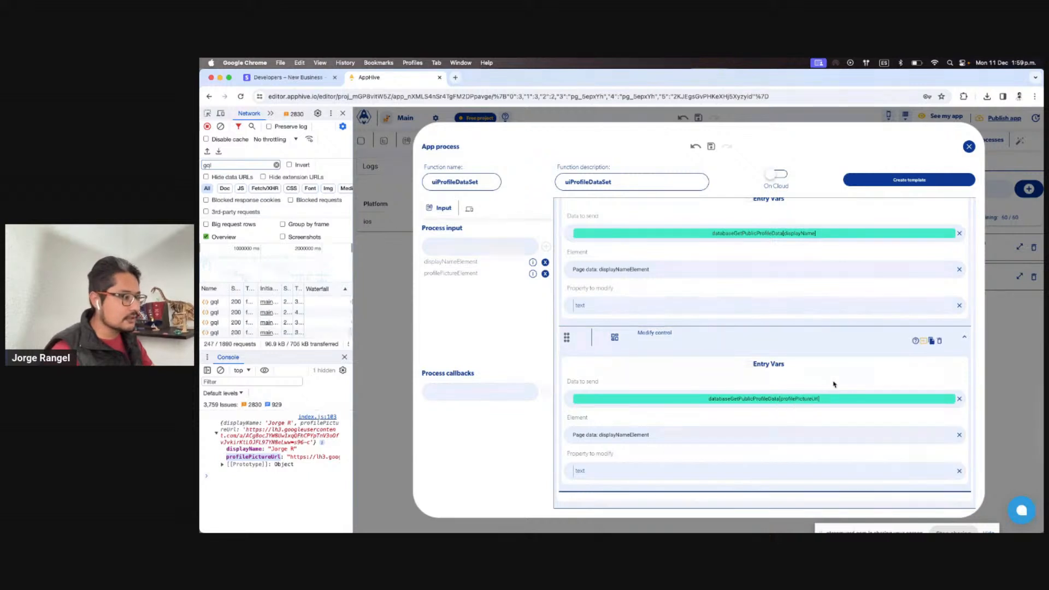
Target Page data profilePictureElement's src property in the second step
left_click(636, 439)
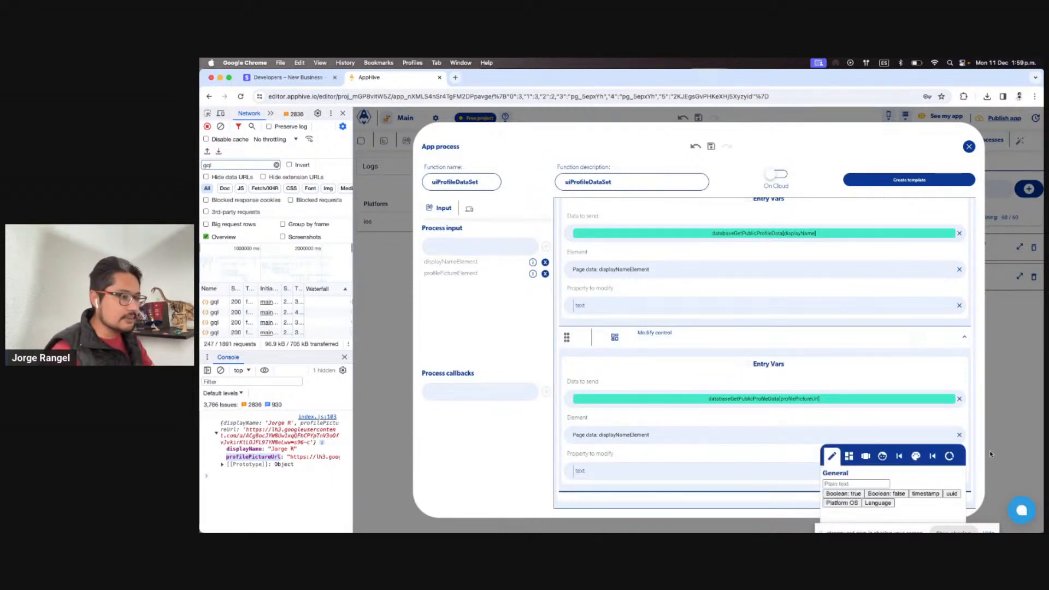
left_click(948, 456)
left_click(906, 497)
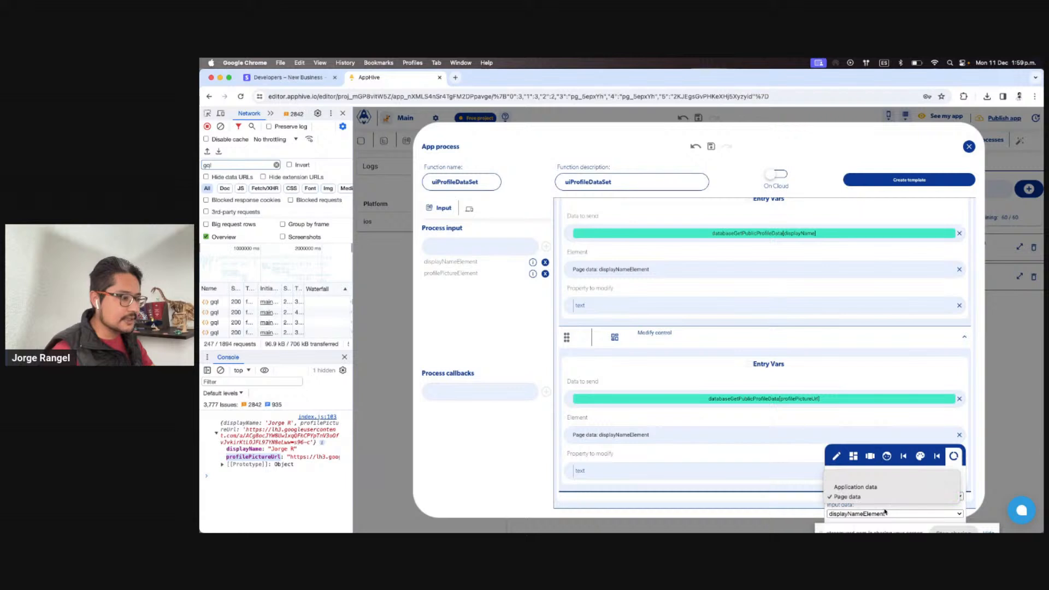
left_click(865, 497)
left_click(868, 514)
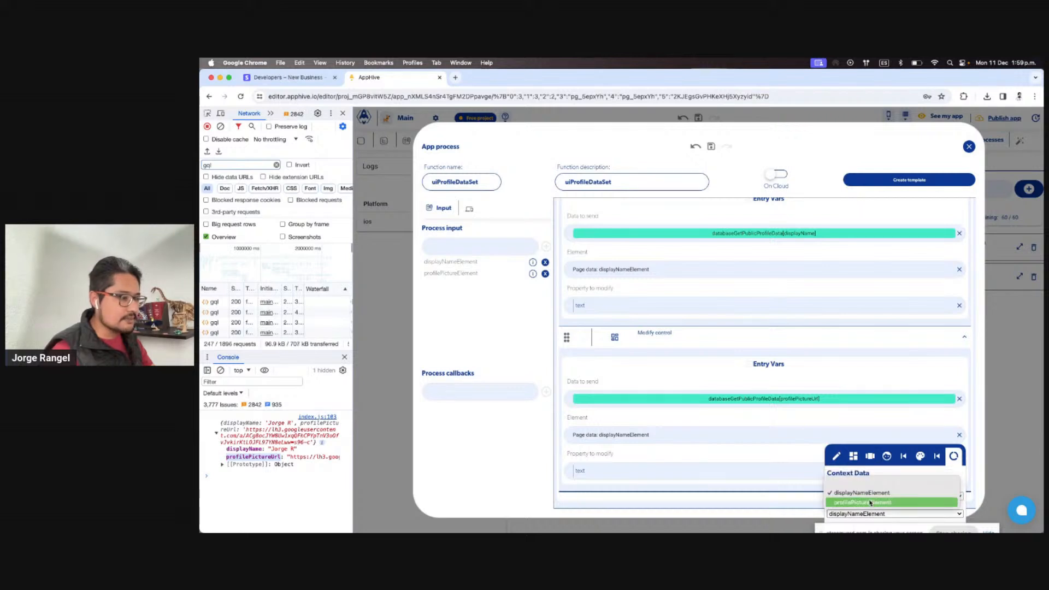
left_click(870, 502)
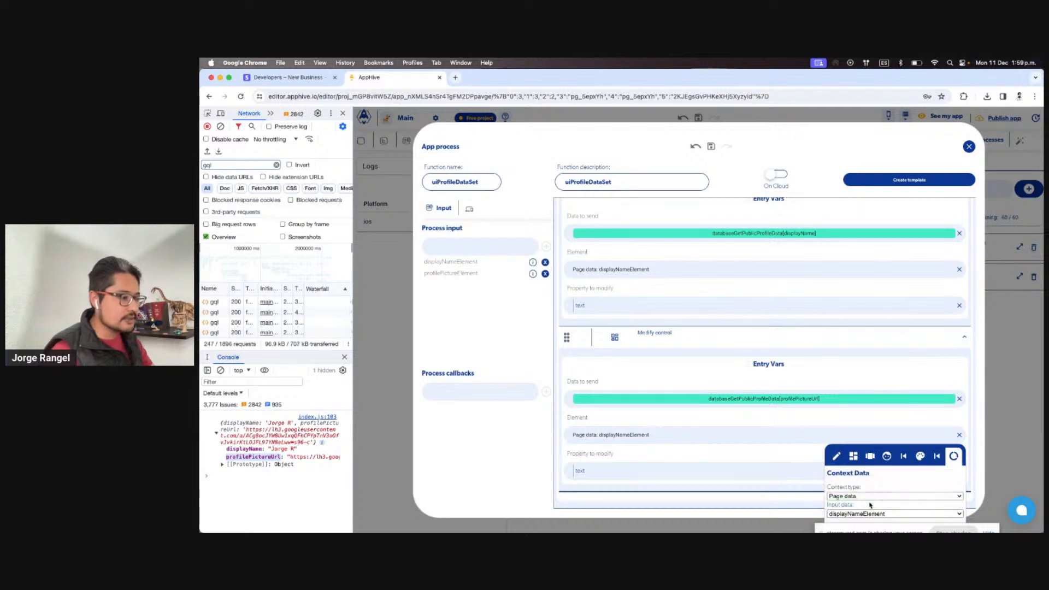
left_click(732, 451)
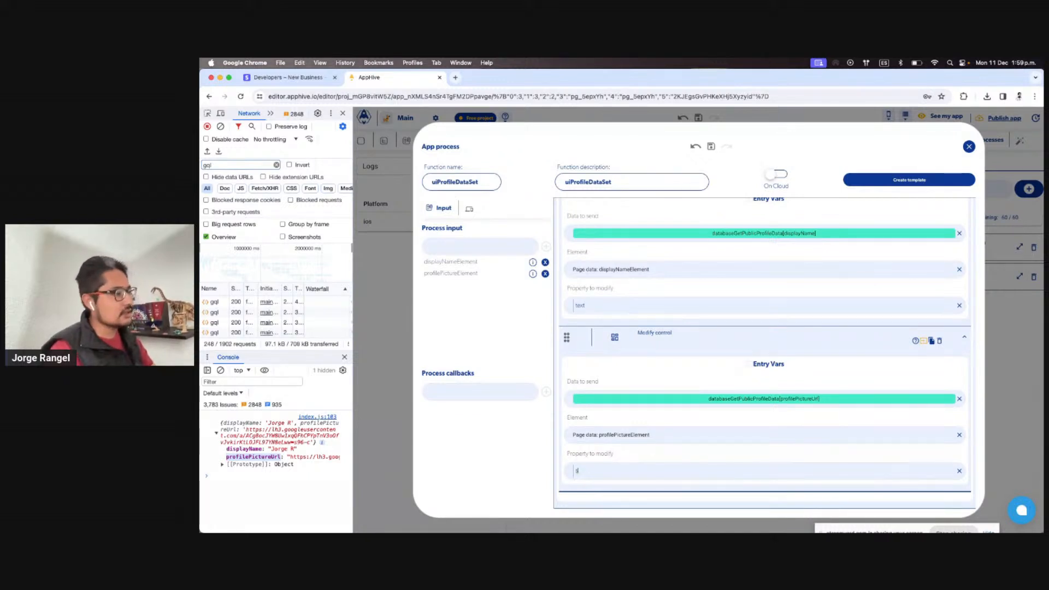
left_click(995, 353)
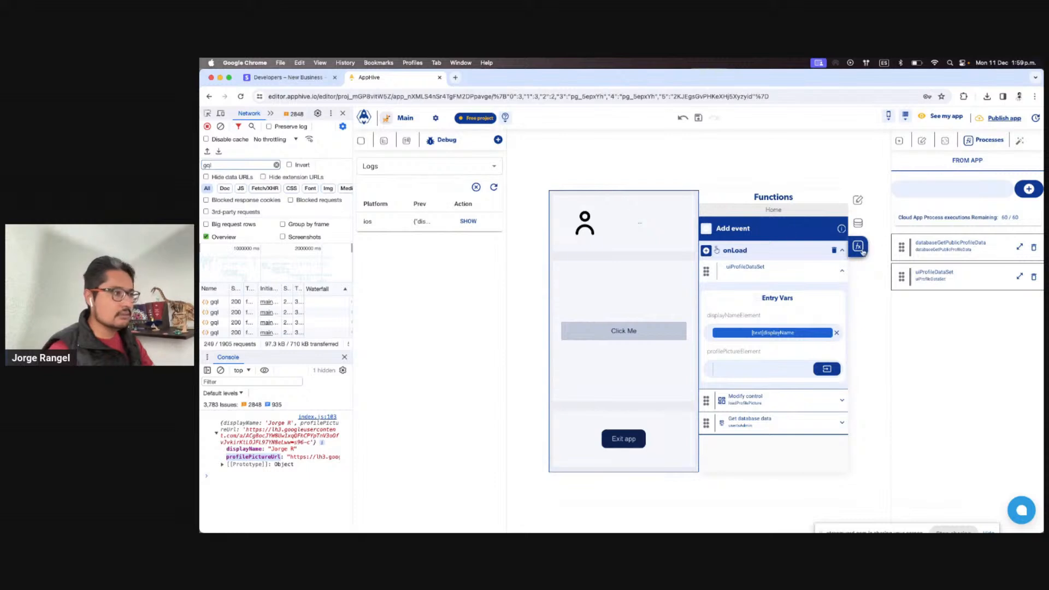
Delete the redundant Modify control loadProfilePicture action from Home's onLoad
left_click(815, 404)
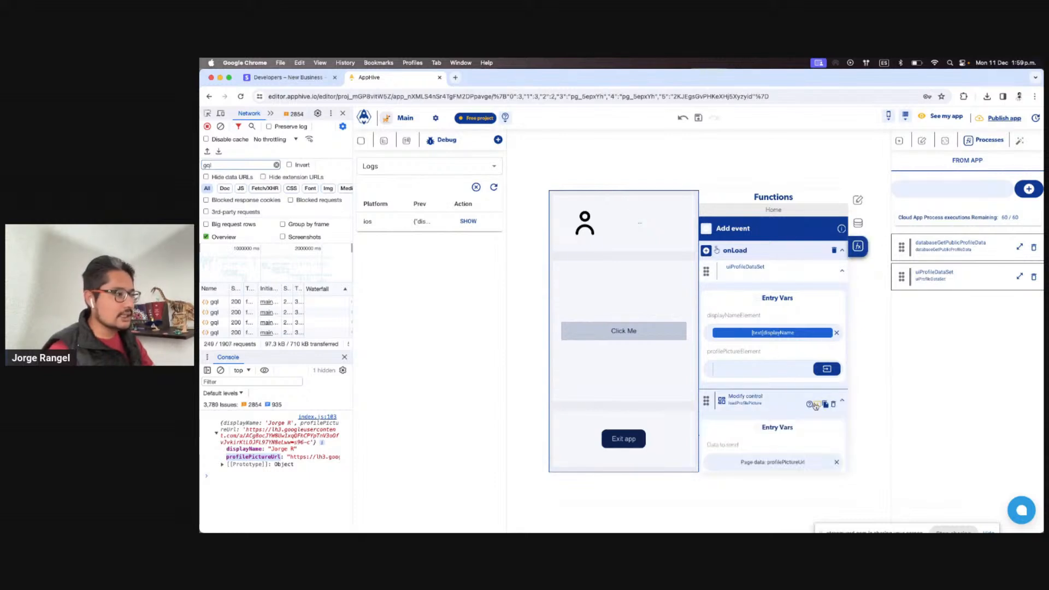
scroll(807, 425, "down", 2)
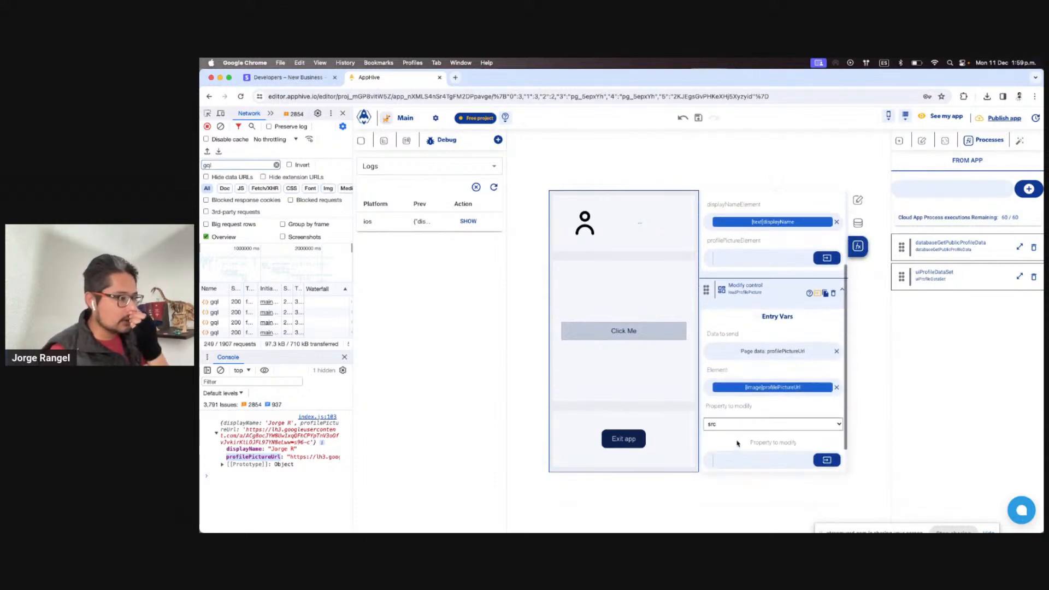
scroll(751, 432, "up", 1)
left_click(832, 360)
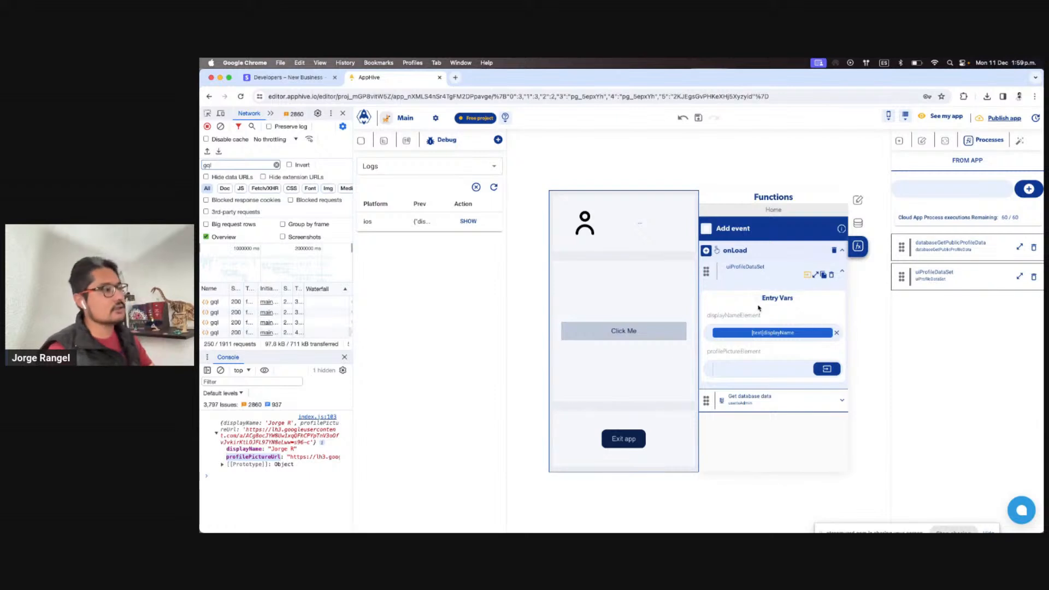
Set uiProfileDataSet's profilePictureElement to the profilePictureUrl image control
left_click(827, 370)
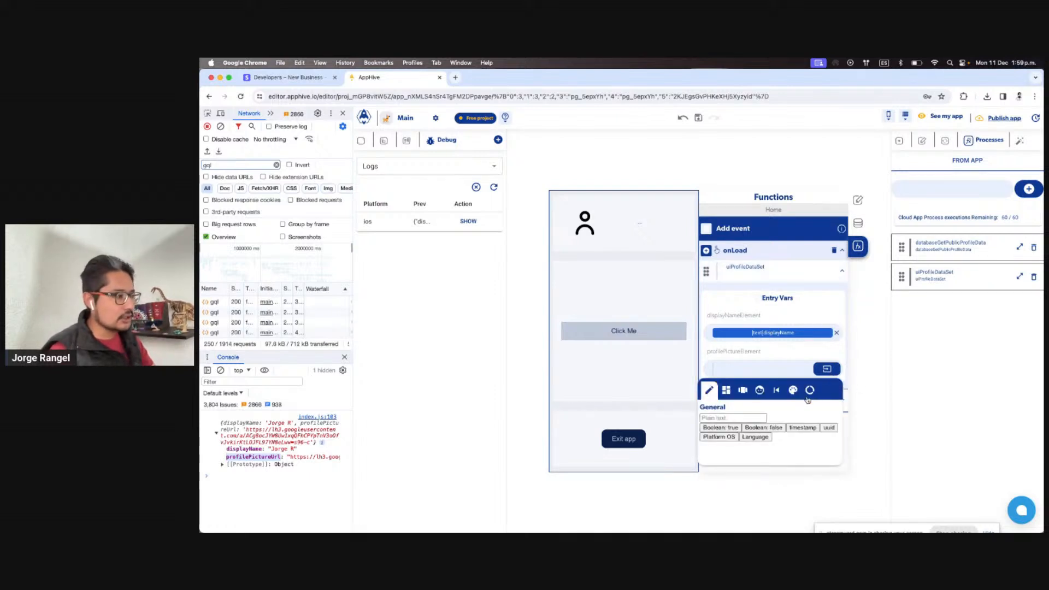
left_click(726, 390)
scroll(786, 475, "down", 3)
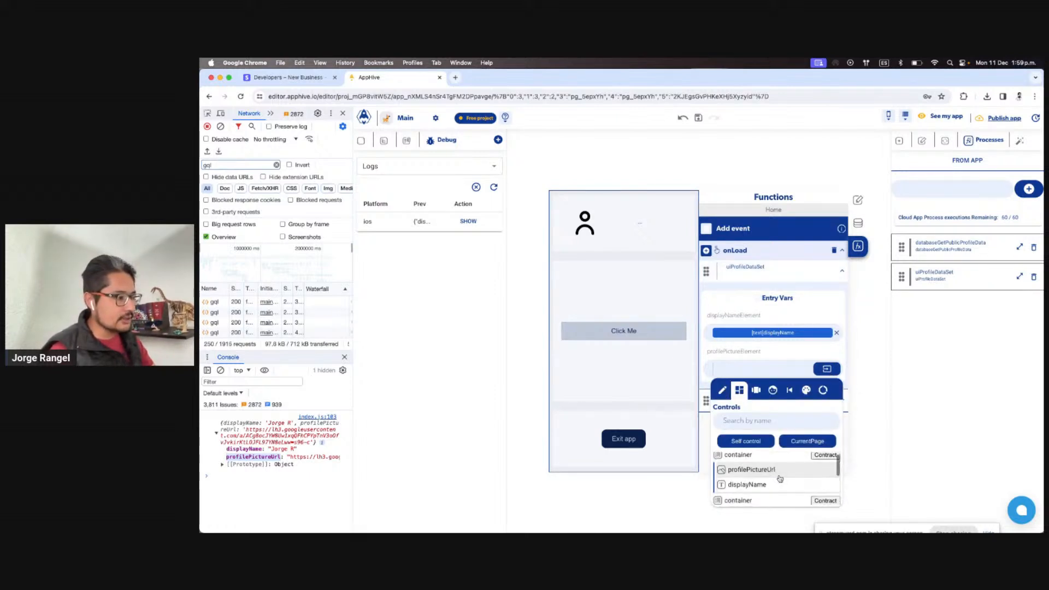
scroll(788, 480, "up", 2)
left_click(786, 469)
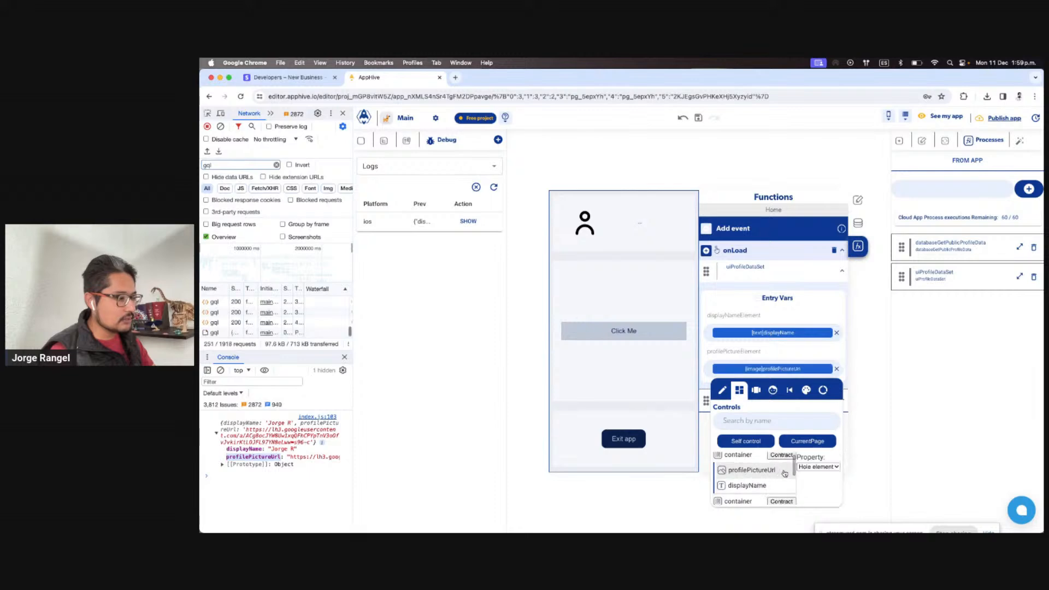
left_click(813, 348)
key("ctrl+Right")
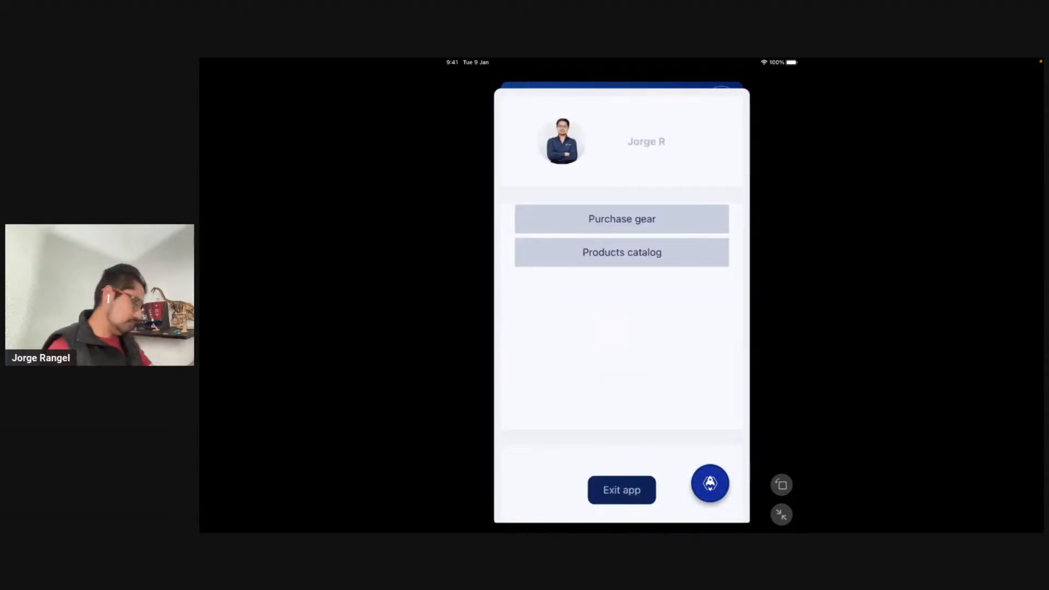
Return from the device preview to the Apphive editor after checking Home
key("ctrl+Left")
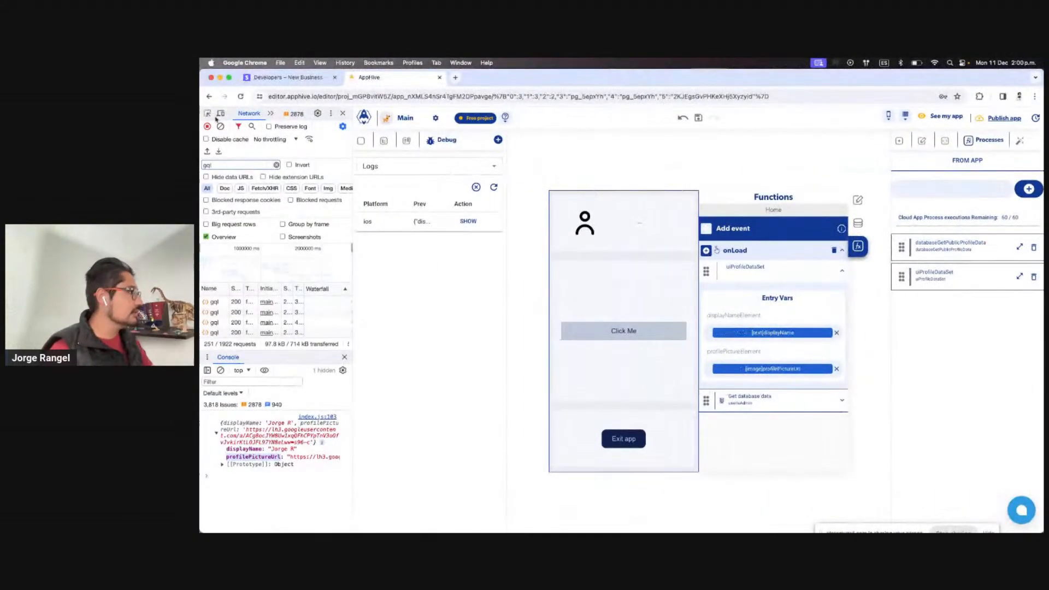
Paste Home's displayName text into the productsCatalog header and place the avatar beside it
left_click(360, 141)
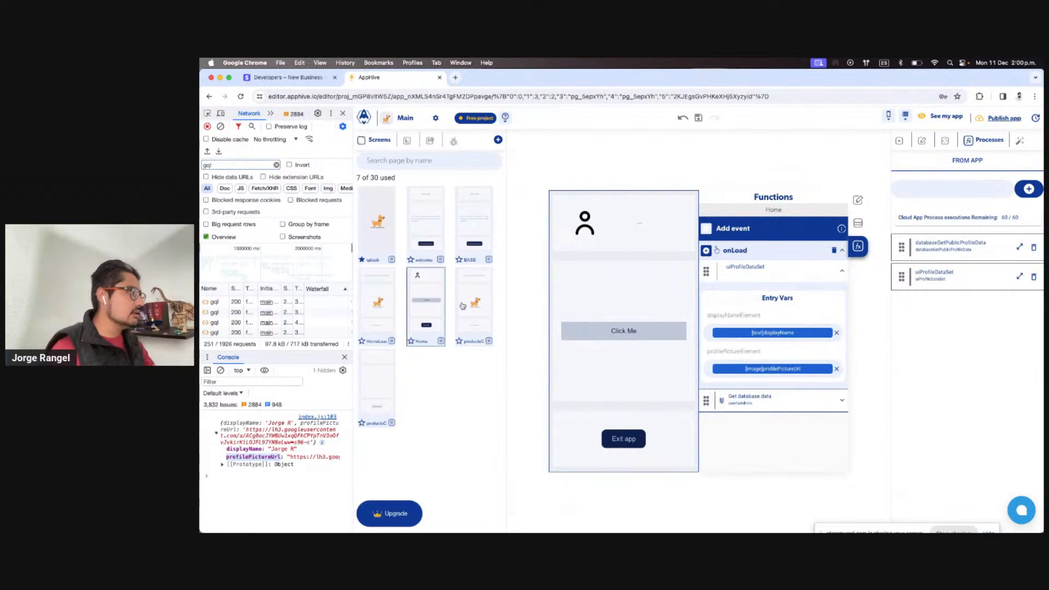
left_click(594, 227)
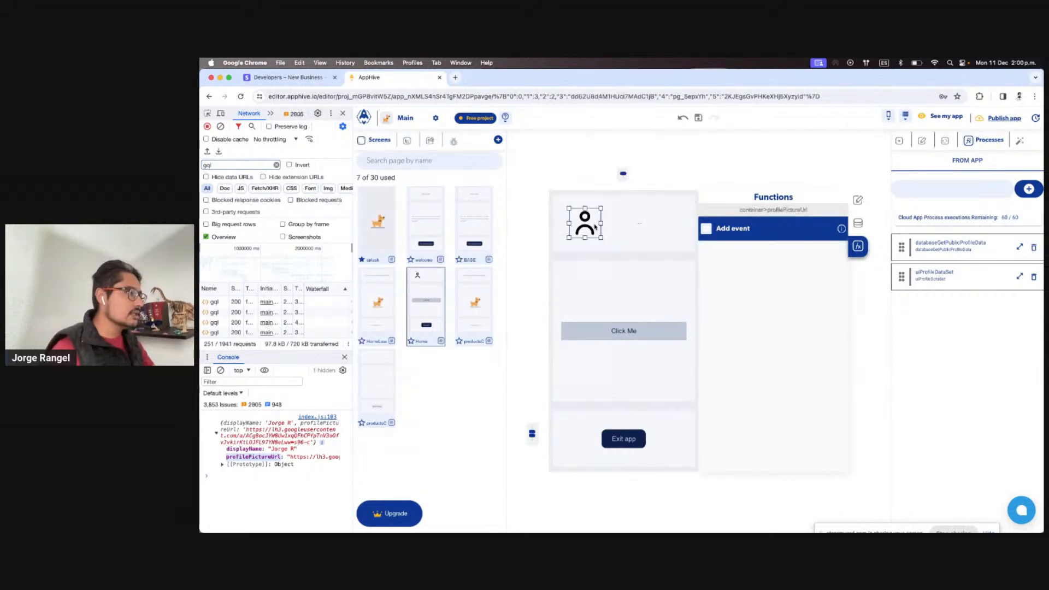
left_click(363, 371)
left_click(588, 242)
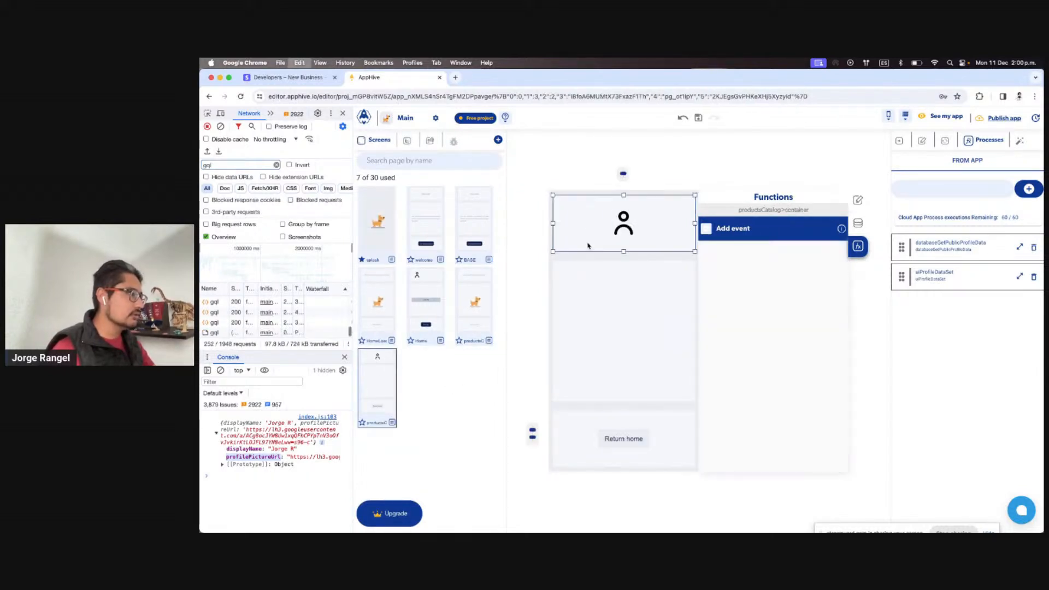
left_click(422, 306)
left_click(638, 225)
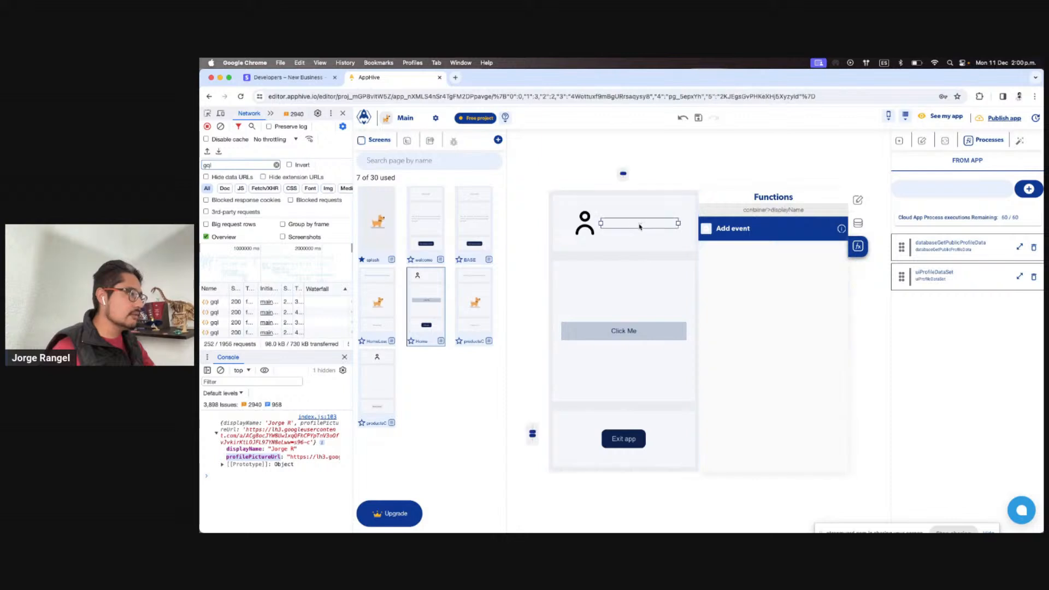
left_click(391, 369)
left_click(657, 242)
key("super+v")
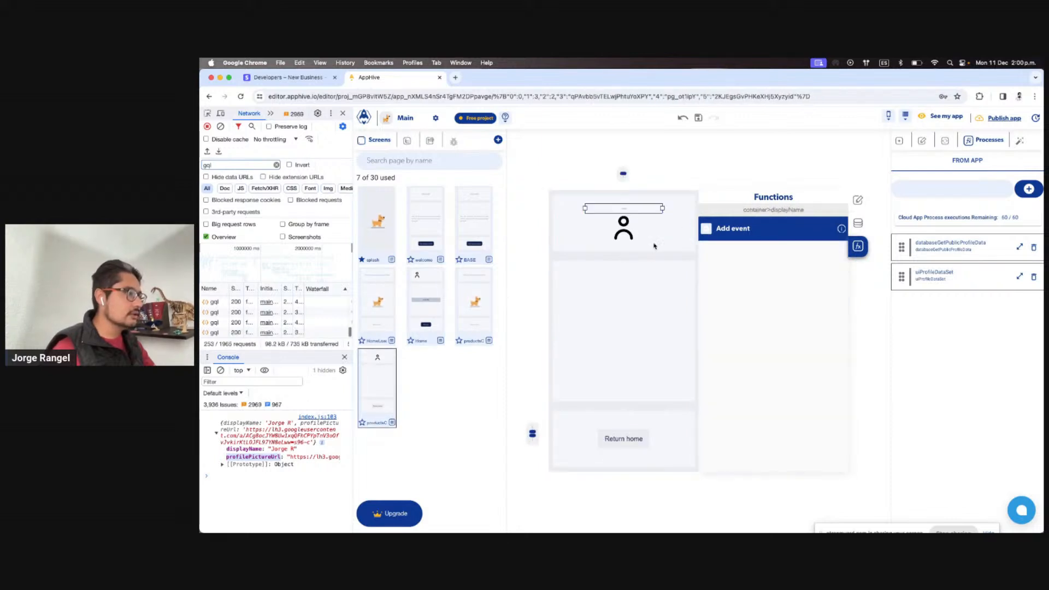
left_click_drag(626, 231, 632, 206)
Set the header container's Style layout direction to horizontal
left_click(688, 234)
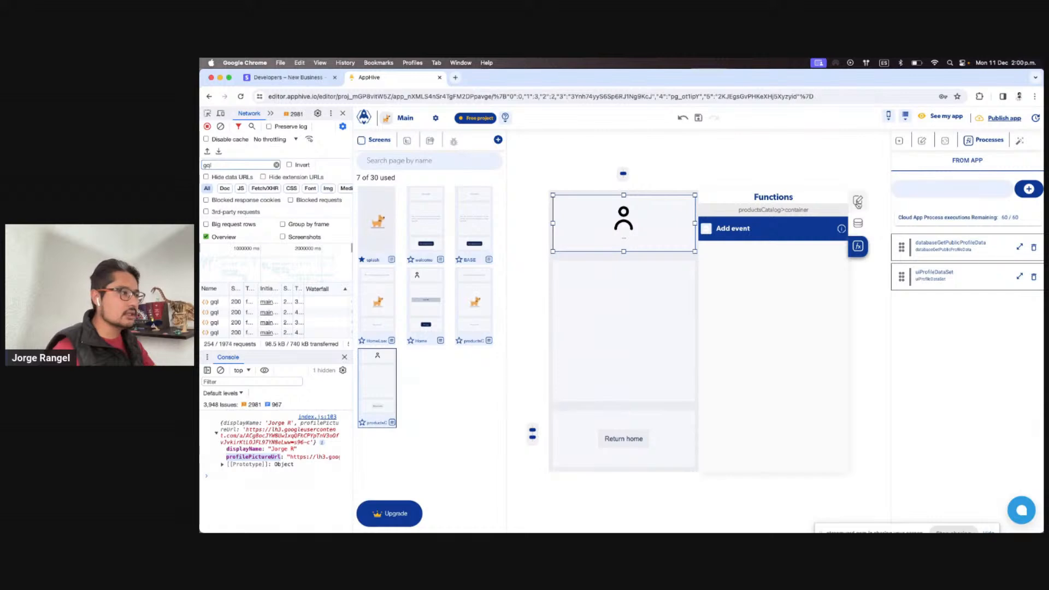
left_click(857, 200)
scroll(829, 371, "down", 6)
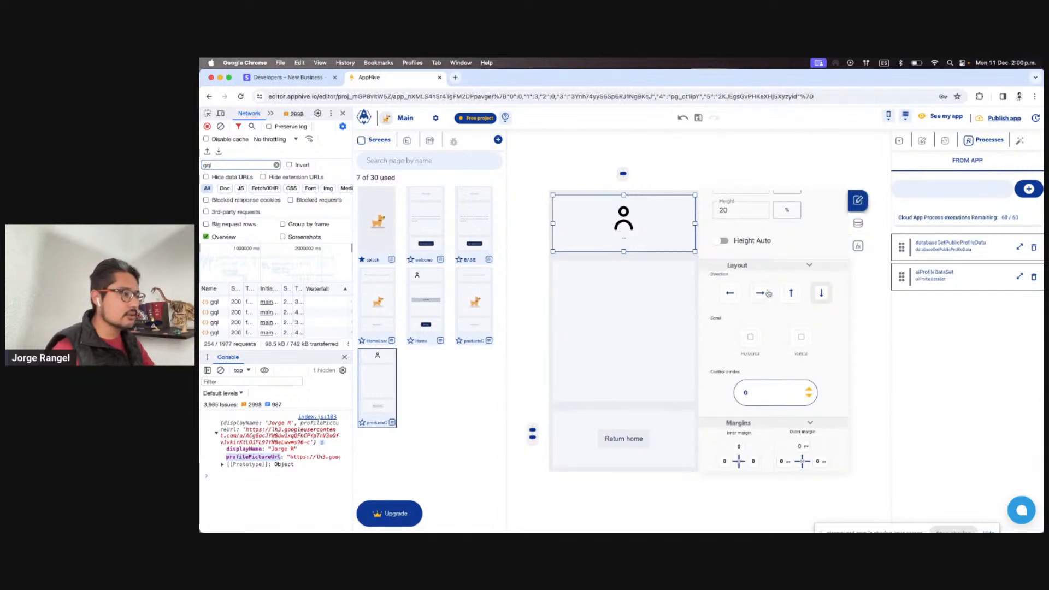
left_click(760, 293)
Check the avatar and display name, then show productsCatalog's fx Functions and onLoad
left_click(580, 224)
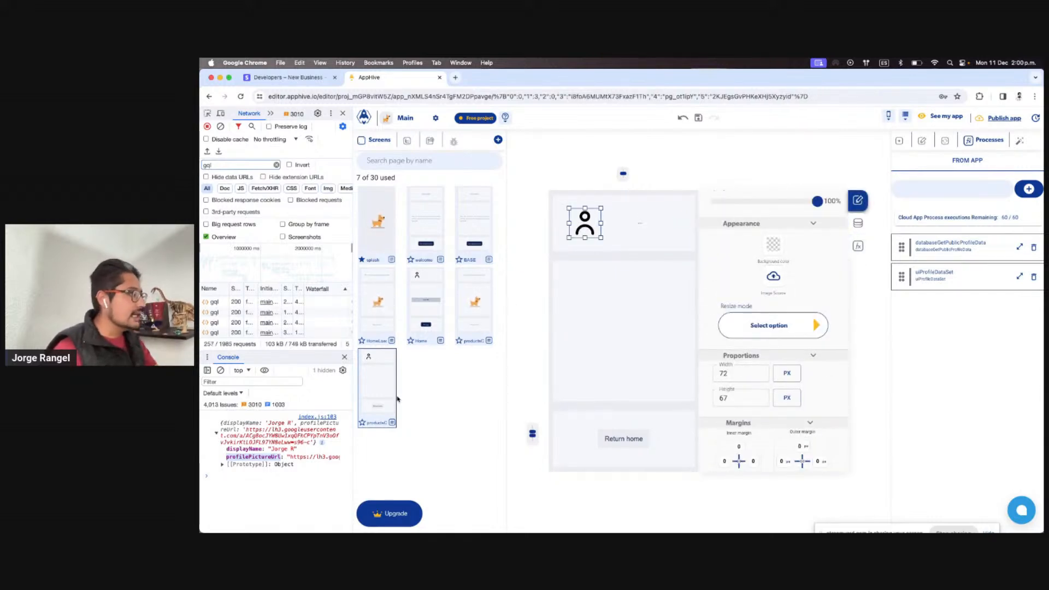
left_click(646, 231)
left_click(641, 226)
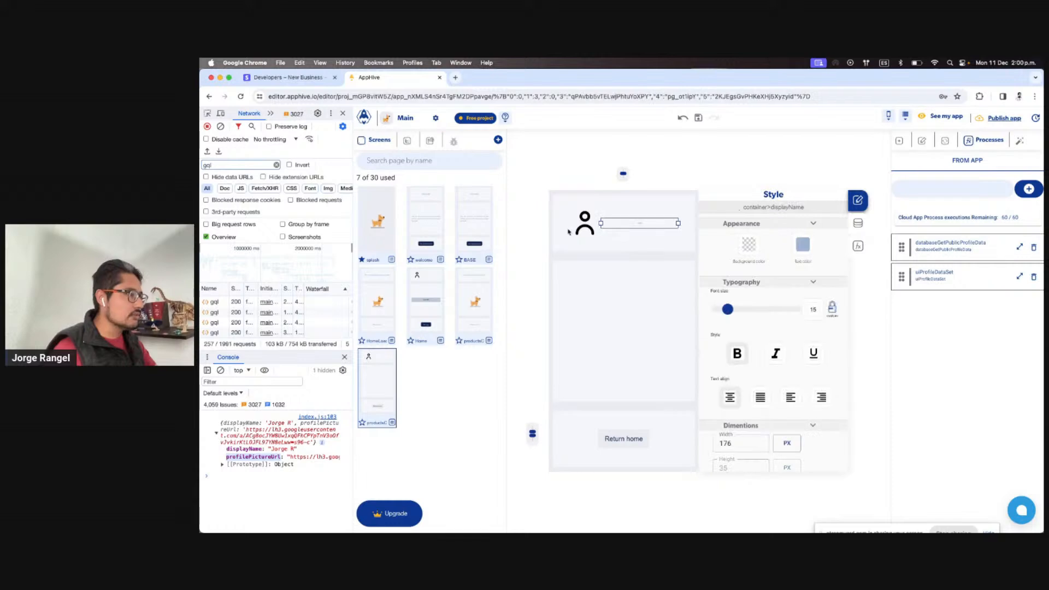
left_click(568, 231)
left_click(580, 231)
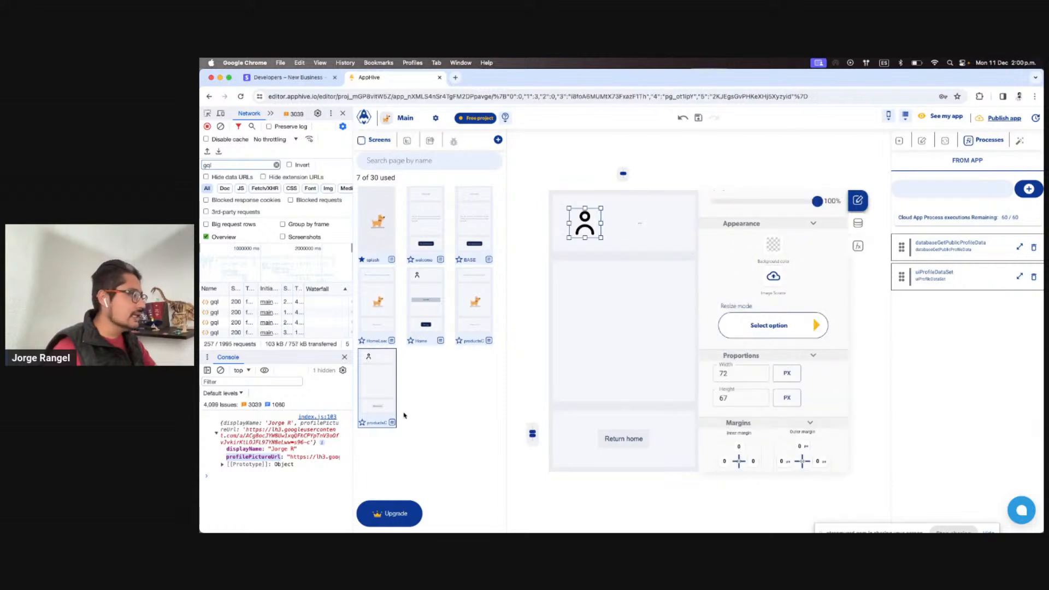
left_click(654, 260)
left_click(861, 252)
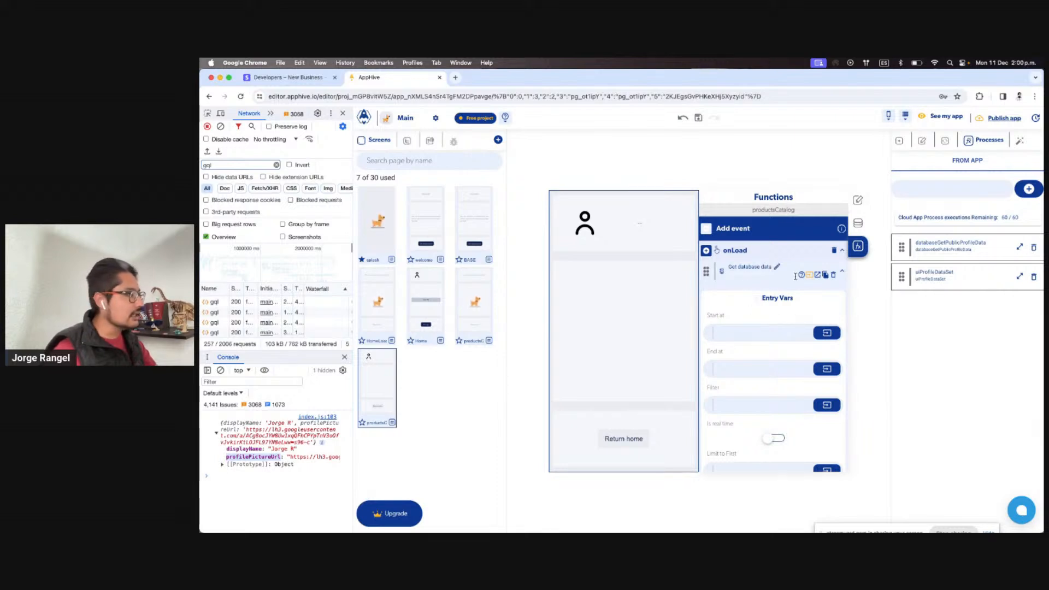
Replace Get database data in productsCatalog's onLoad with a uiProfileDataSet action
left_click(833, 276)
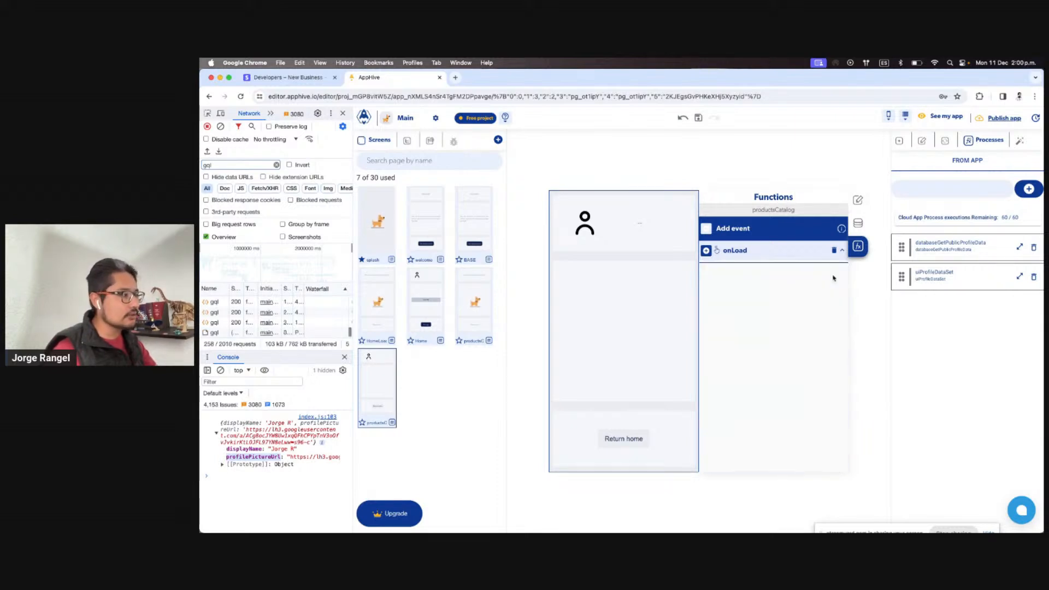
left_click(485, 306)
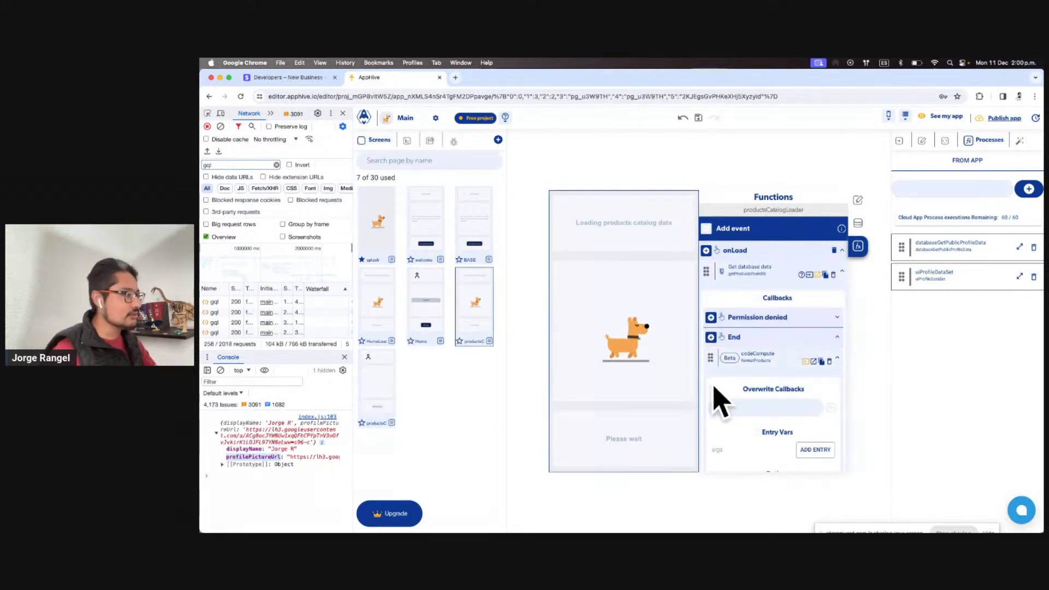
left_click(386, 380)
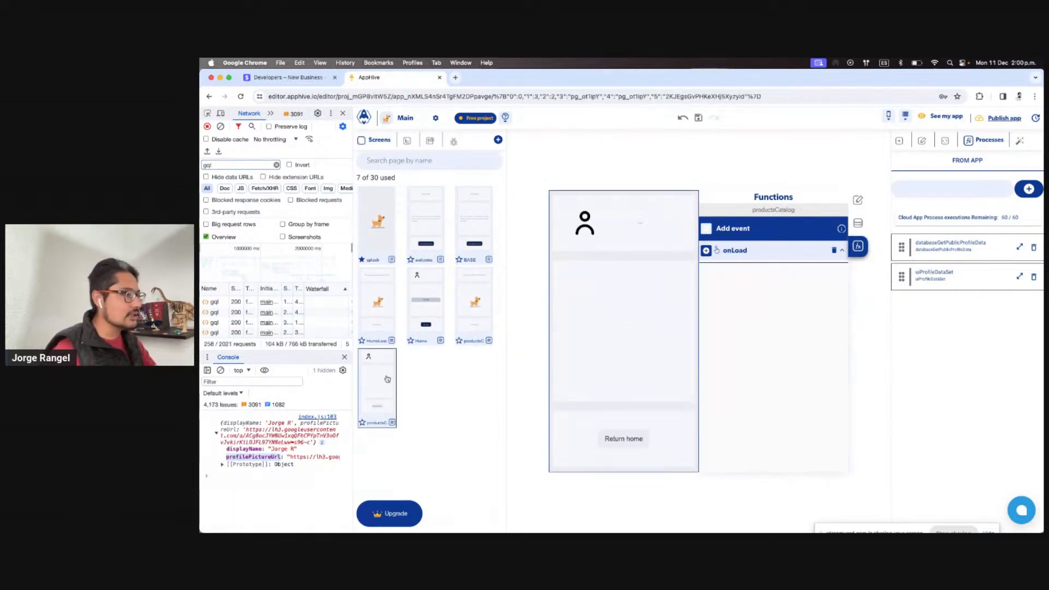
left_click(706, 251)
mouse_move(707, 269)
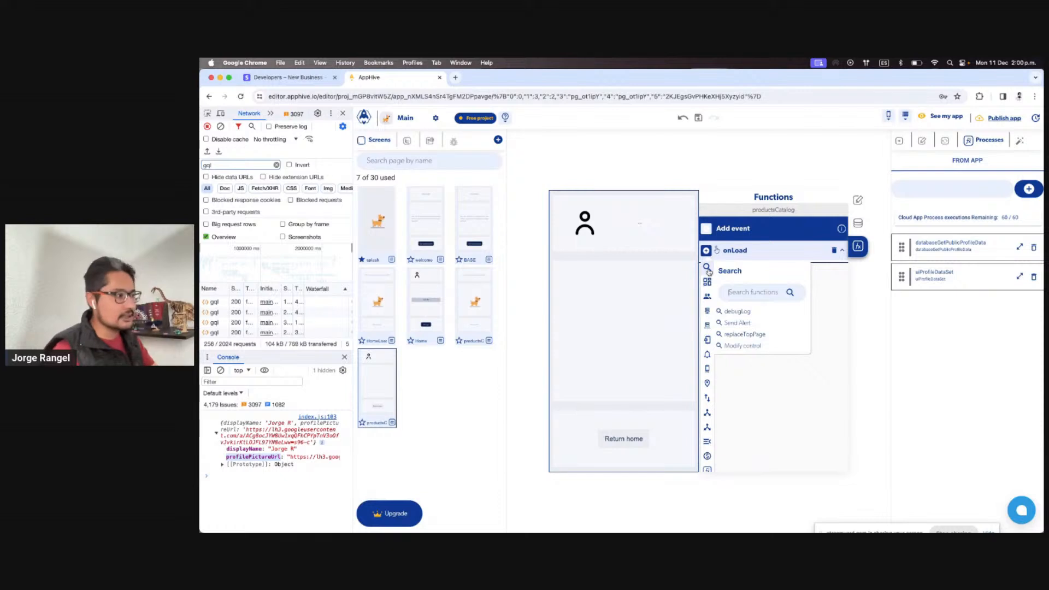
left_click(750, 292)
type("uiPr")
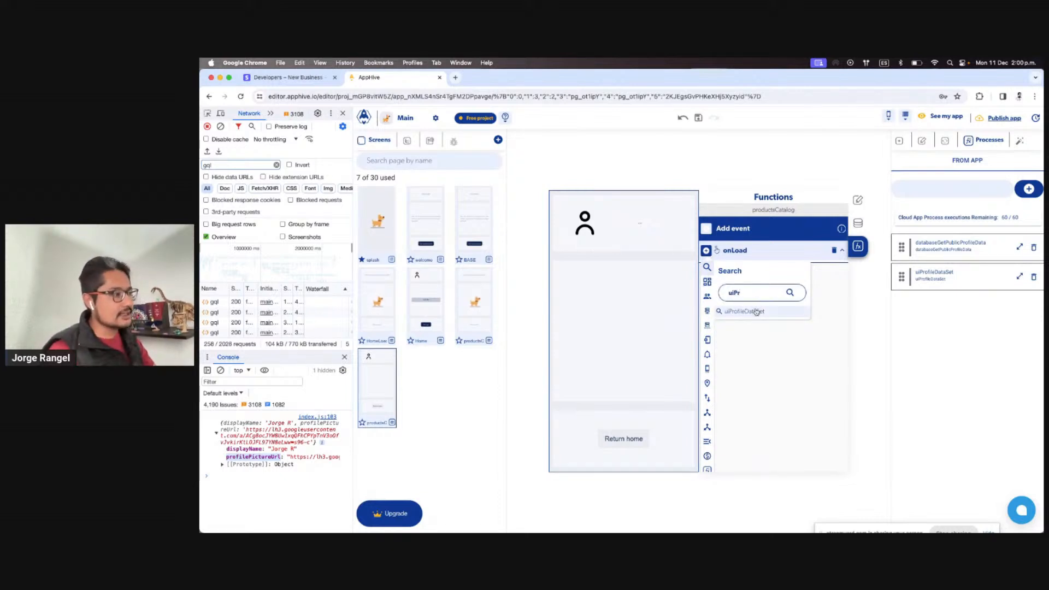
left_click(756, 311)
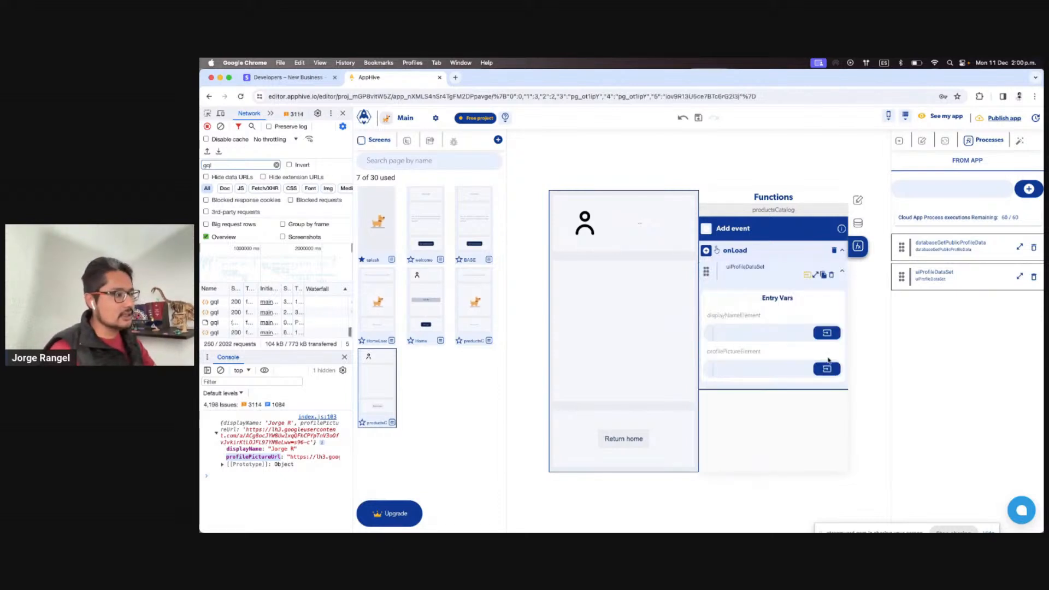
Set displayNameElement to the whole displayName text control
left_click(832, 332)
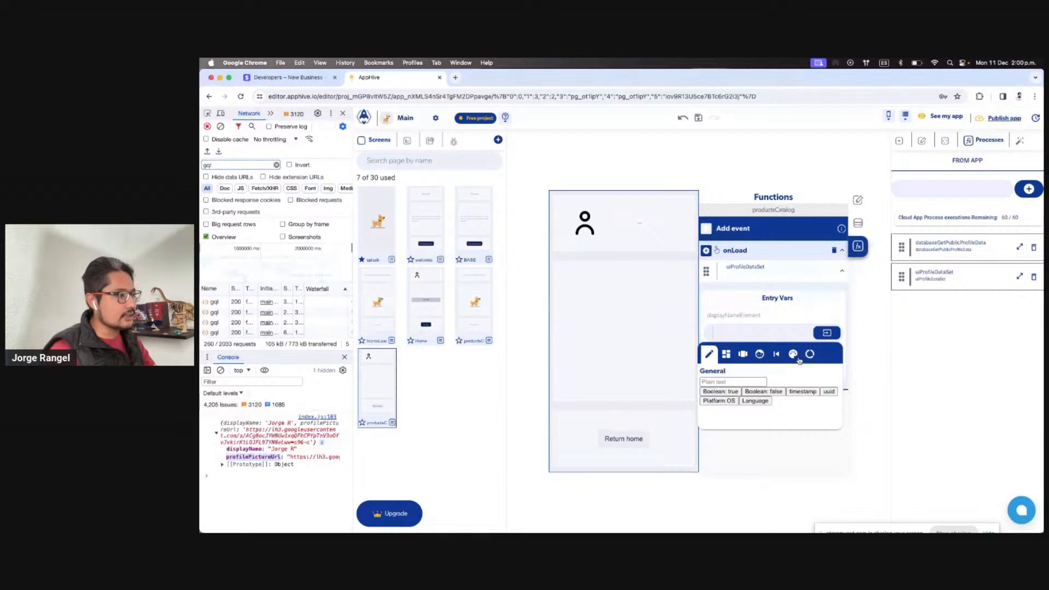
left_click(727, 356)
left_click(778, 456)
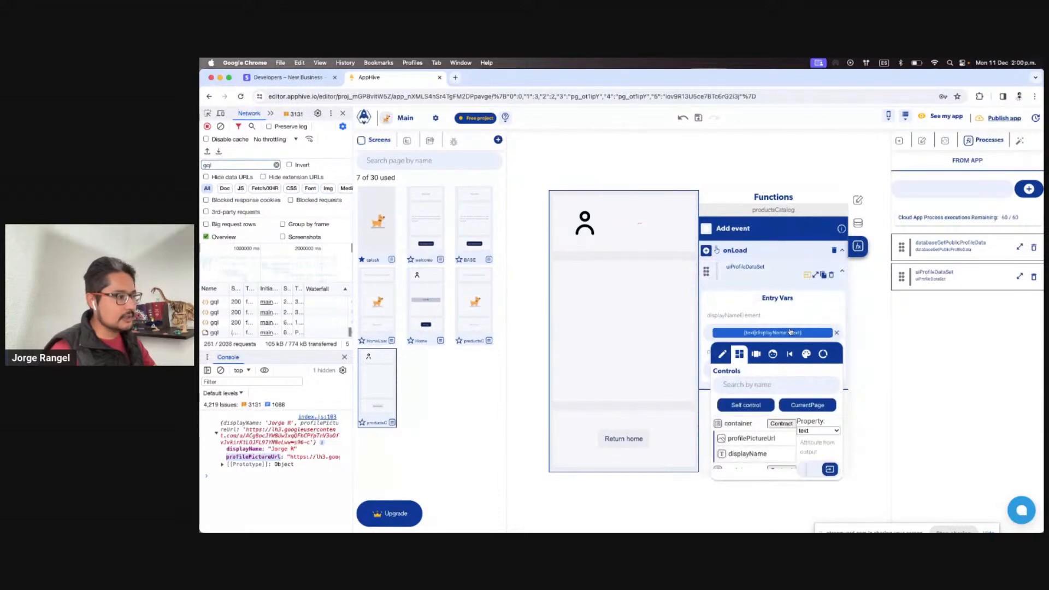
left_click(818, 430)
left_click(814, 422)
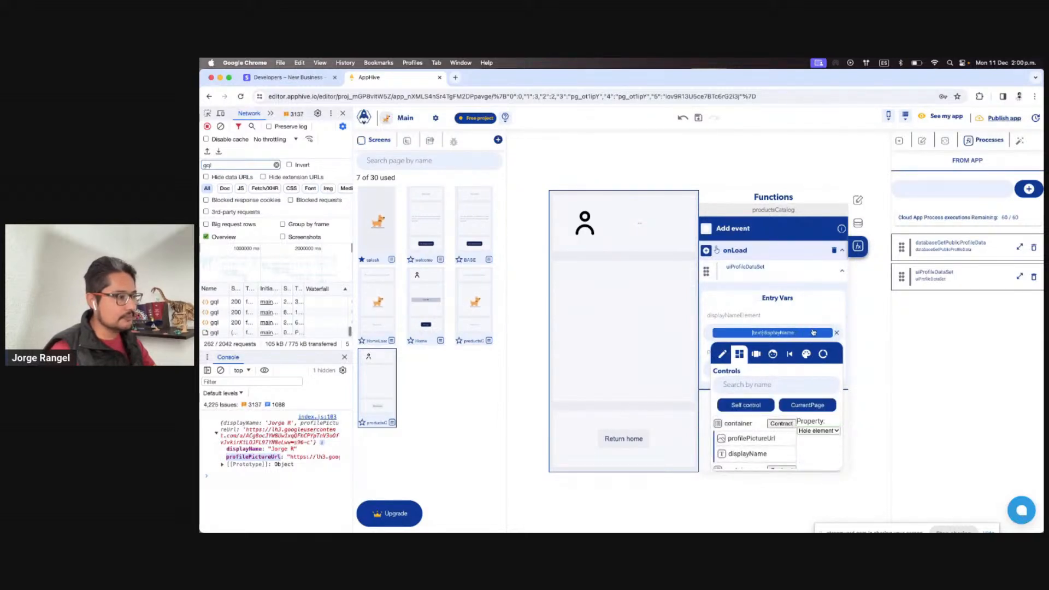
left_click(807, 323)
Set profilePictureElement to the profilePictureUrl image control
left_click(824, 371)
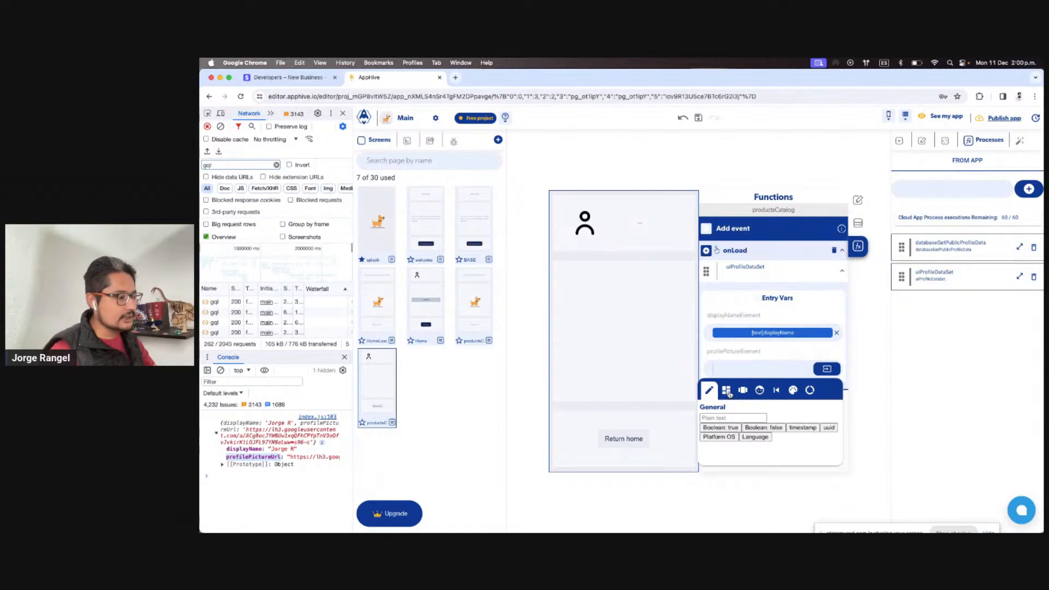
left_click(726, 391)
left_click(748, 474)
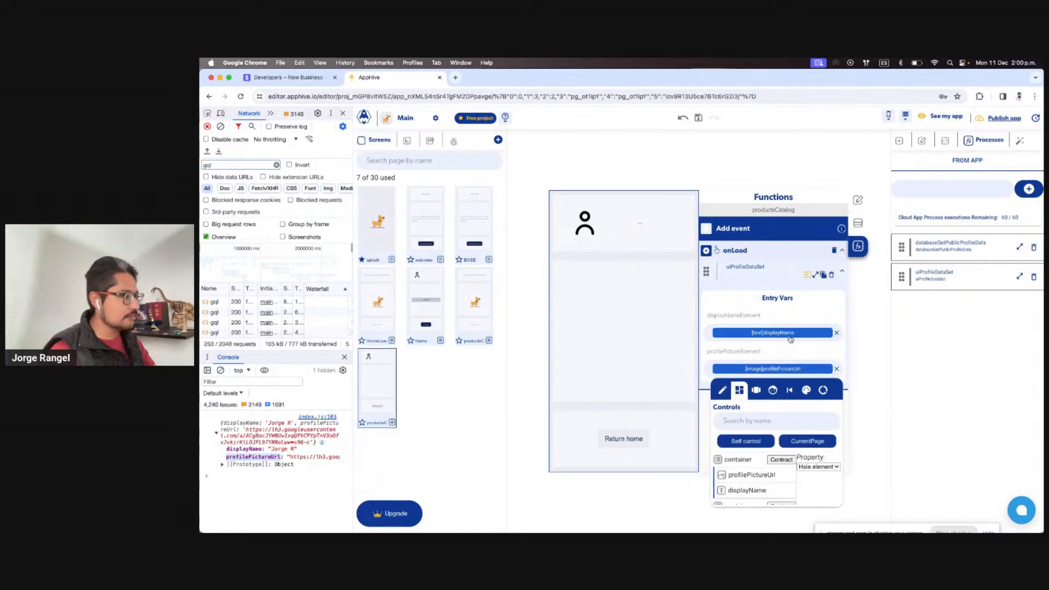
left_click(789, 334)
key("ctrl+Right")
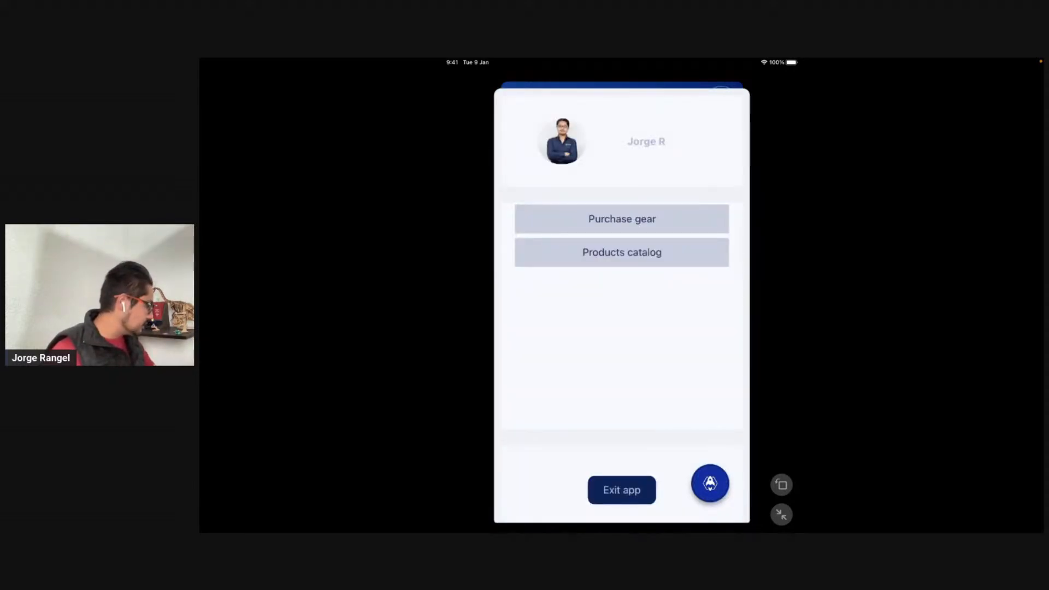
Switch between Products catalog and Return home in the preview, checking both headers
left_click(622, 253)
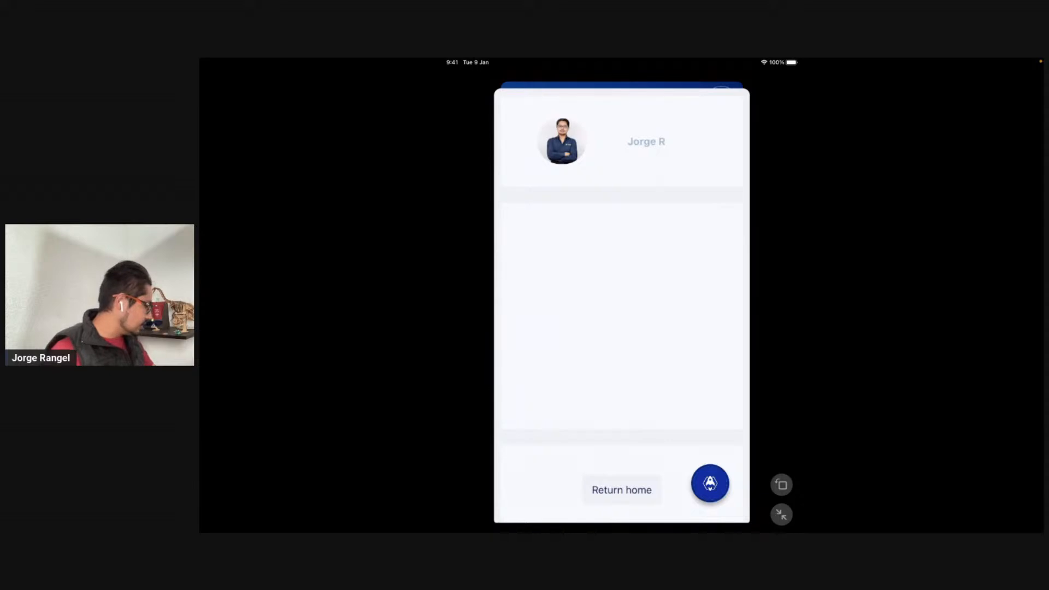
left_click(621, 489)
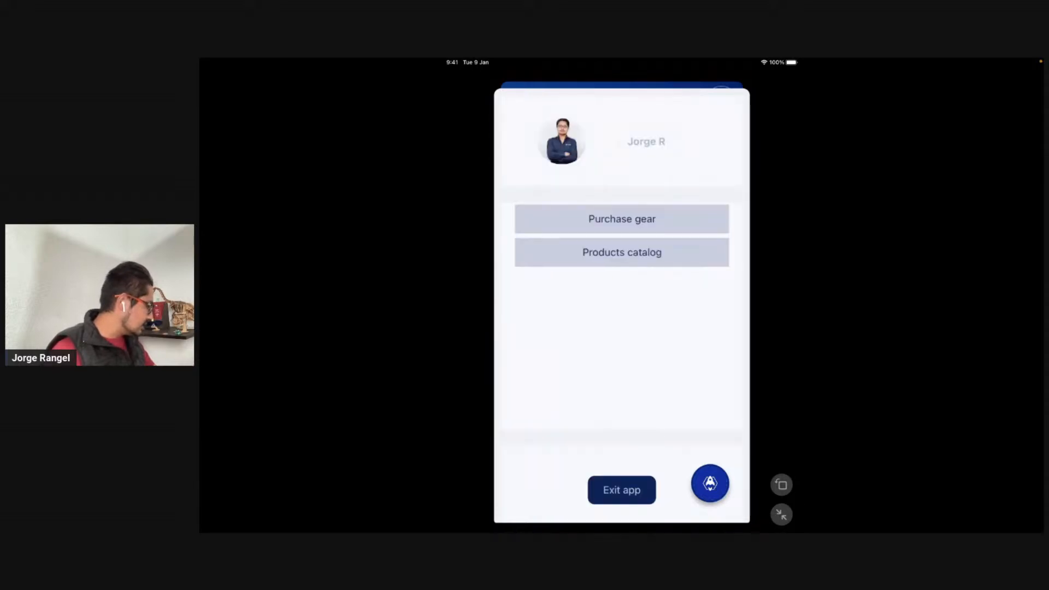
left_click(622, 252)
left_click(622, 490)
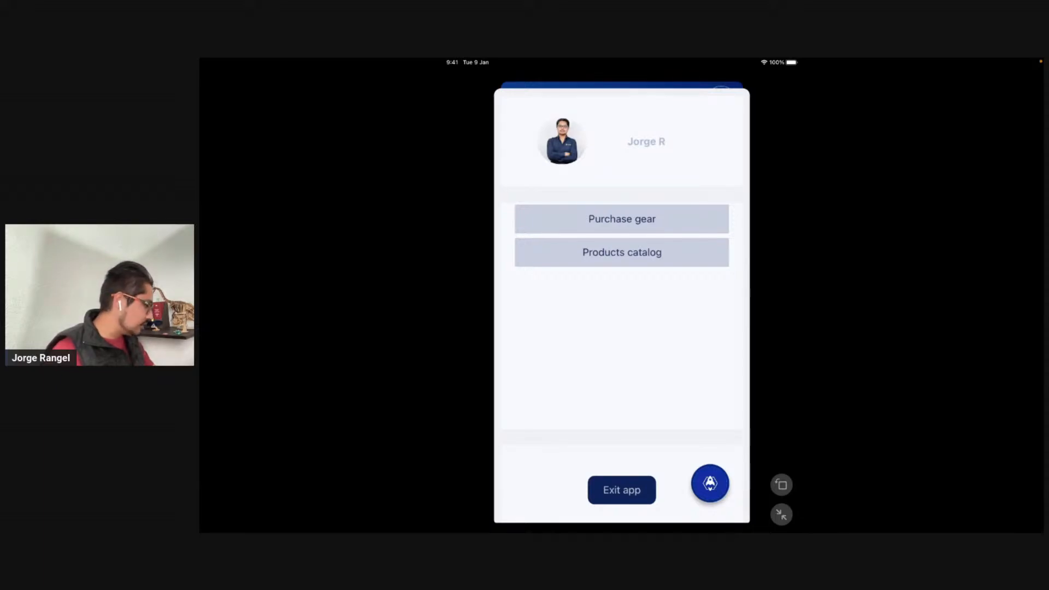
left_click(621, 252)
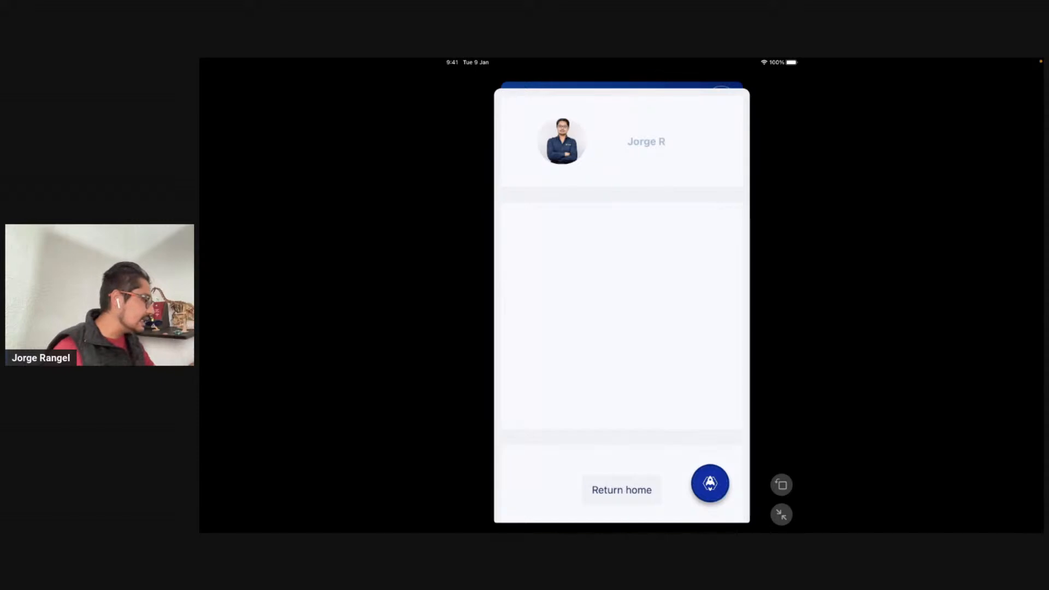
key("ctrl+Left")
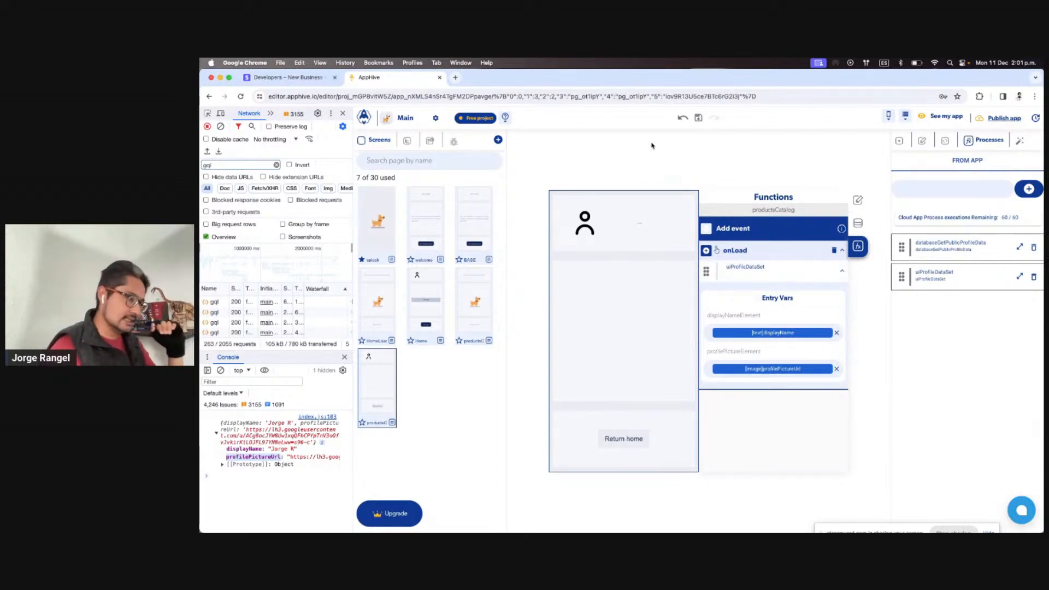
View the project's Environment variables, then reopen the Main app editor
left_click(364, 117)
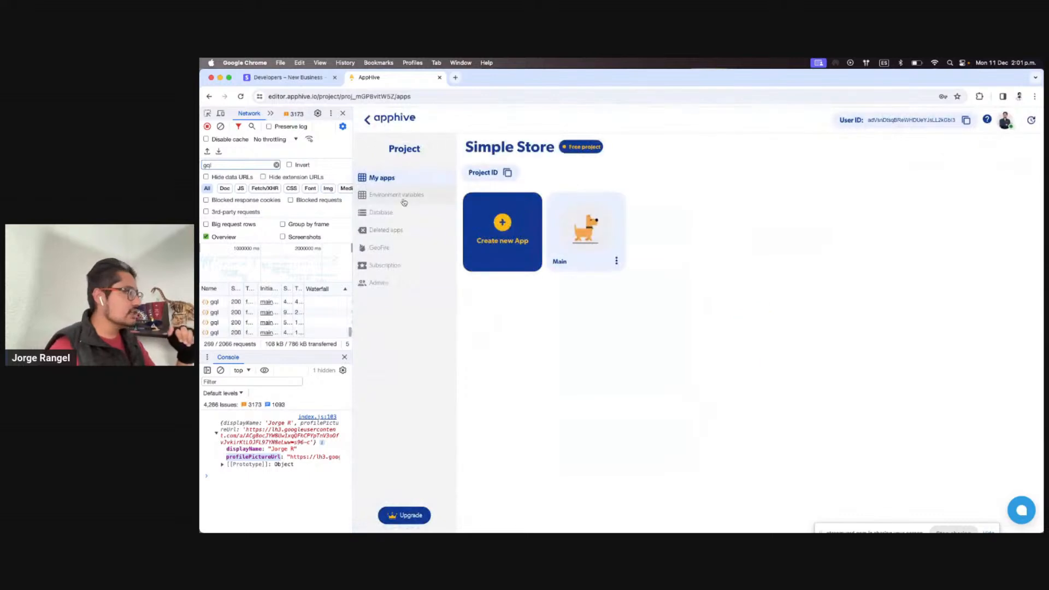
left_click(400, 195)
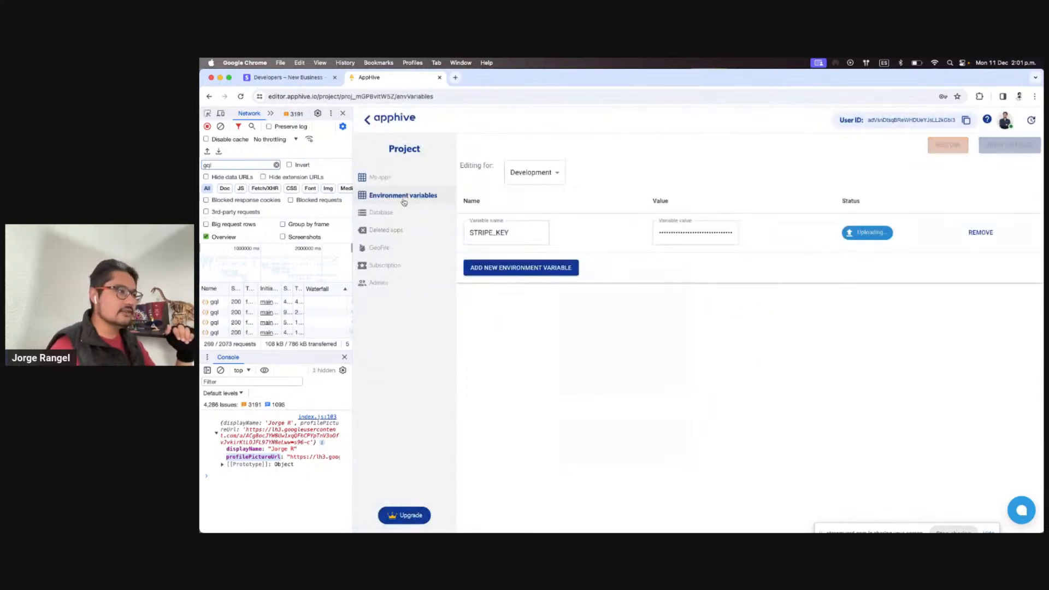
left_click(433, 183)
left_click(605, 250)
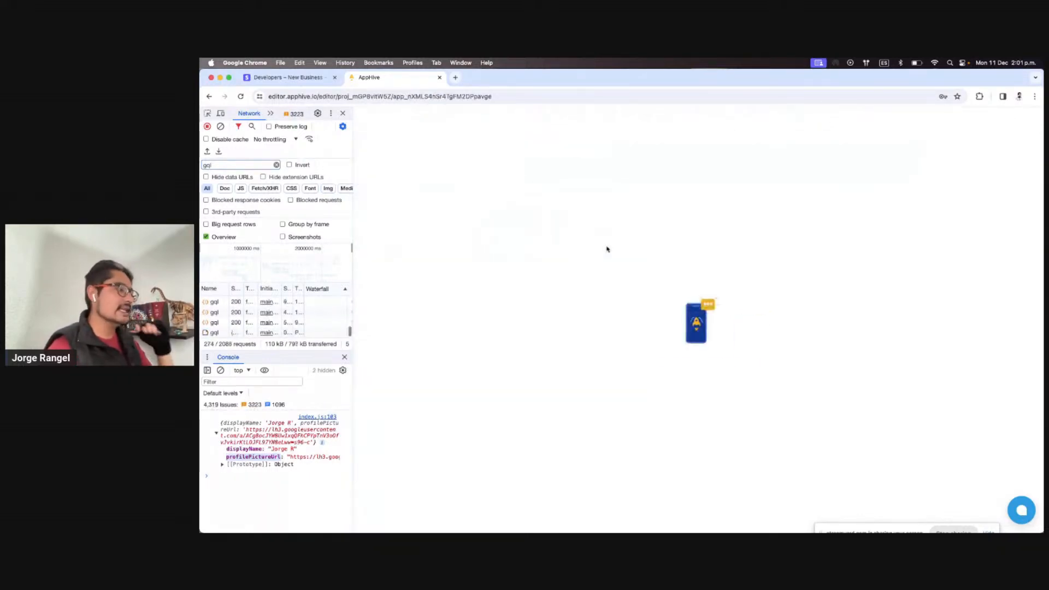